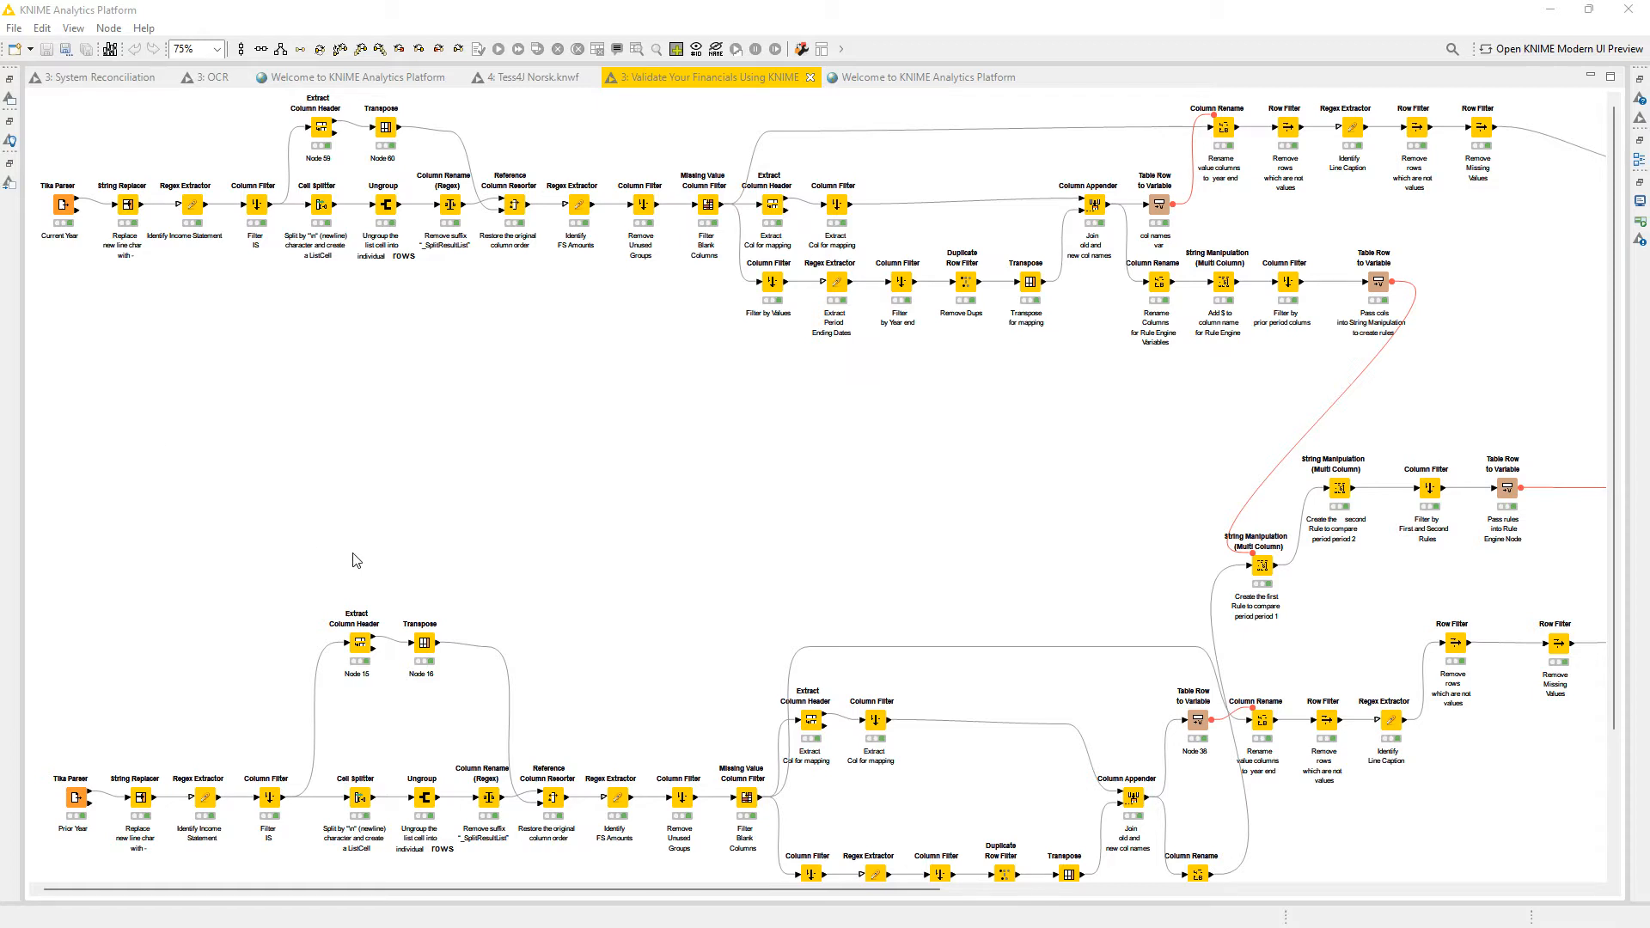
# Switch to PDF-XChange Editor and review the income statements in the MSFT_FY21Q4_10K and MSFT_FY20Q4_10K 2020 reports.
pyautogui.moveTo(225, 926)
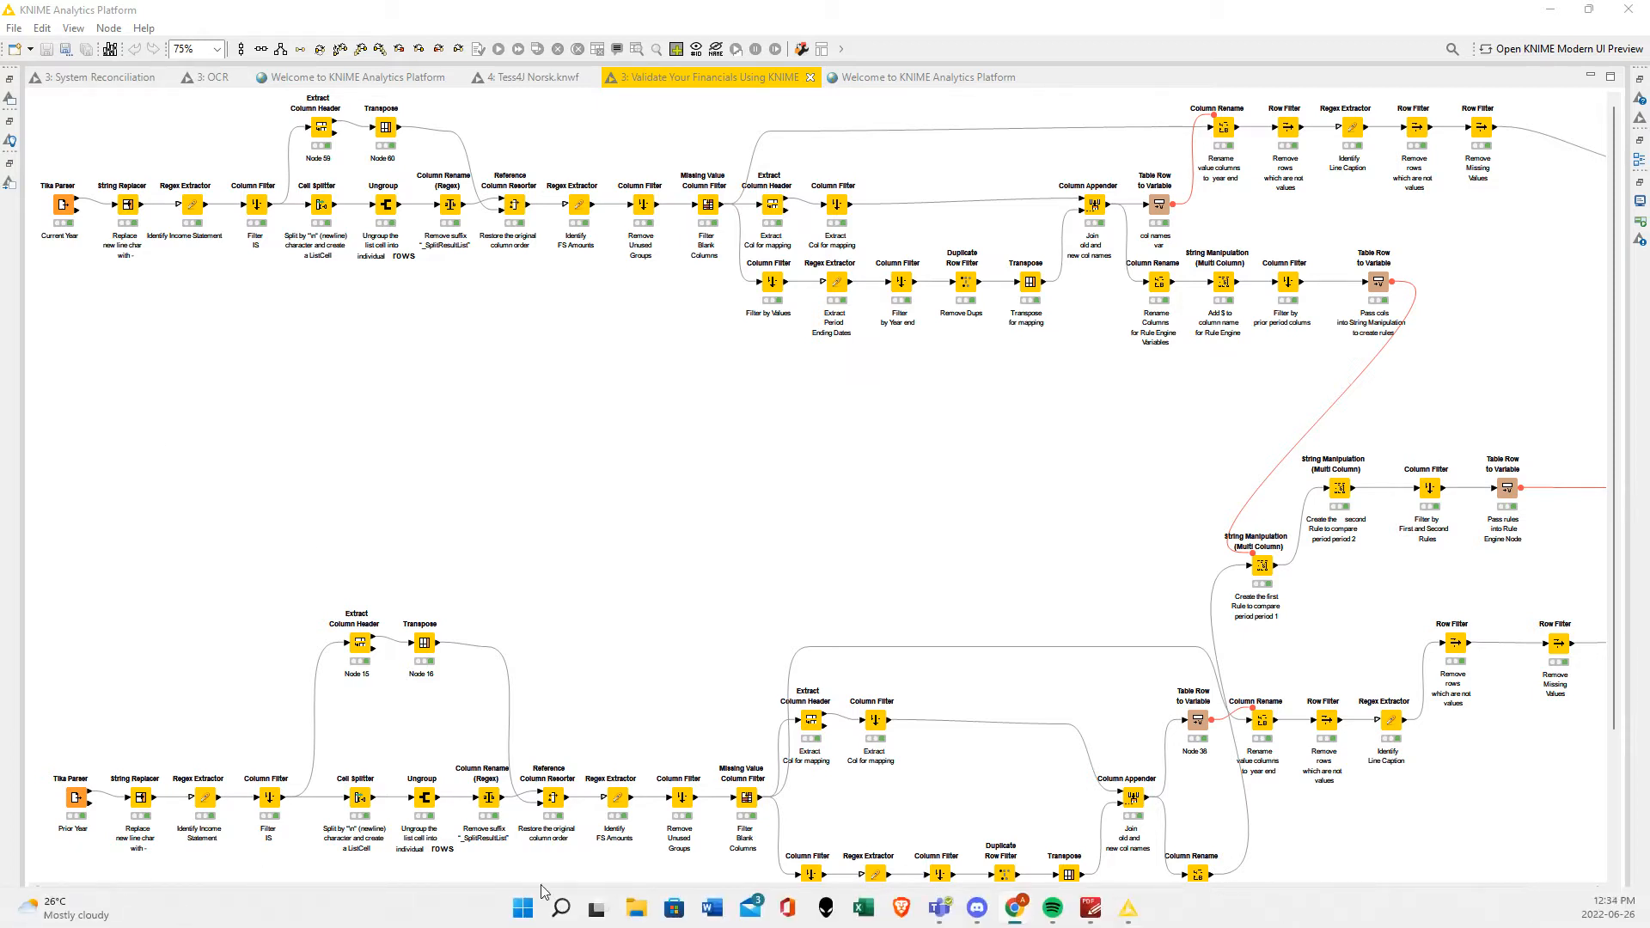
pyautogui.click(1090, 908)
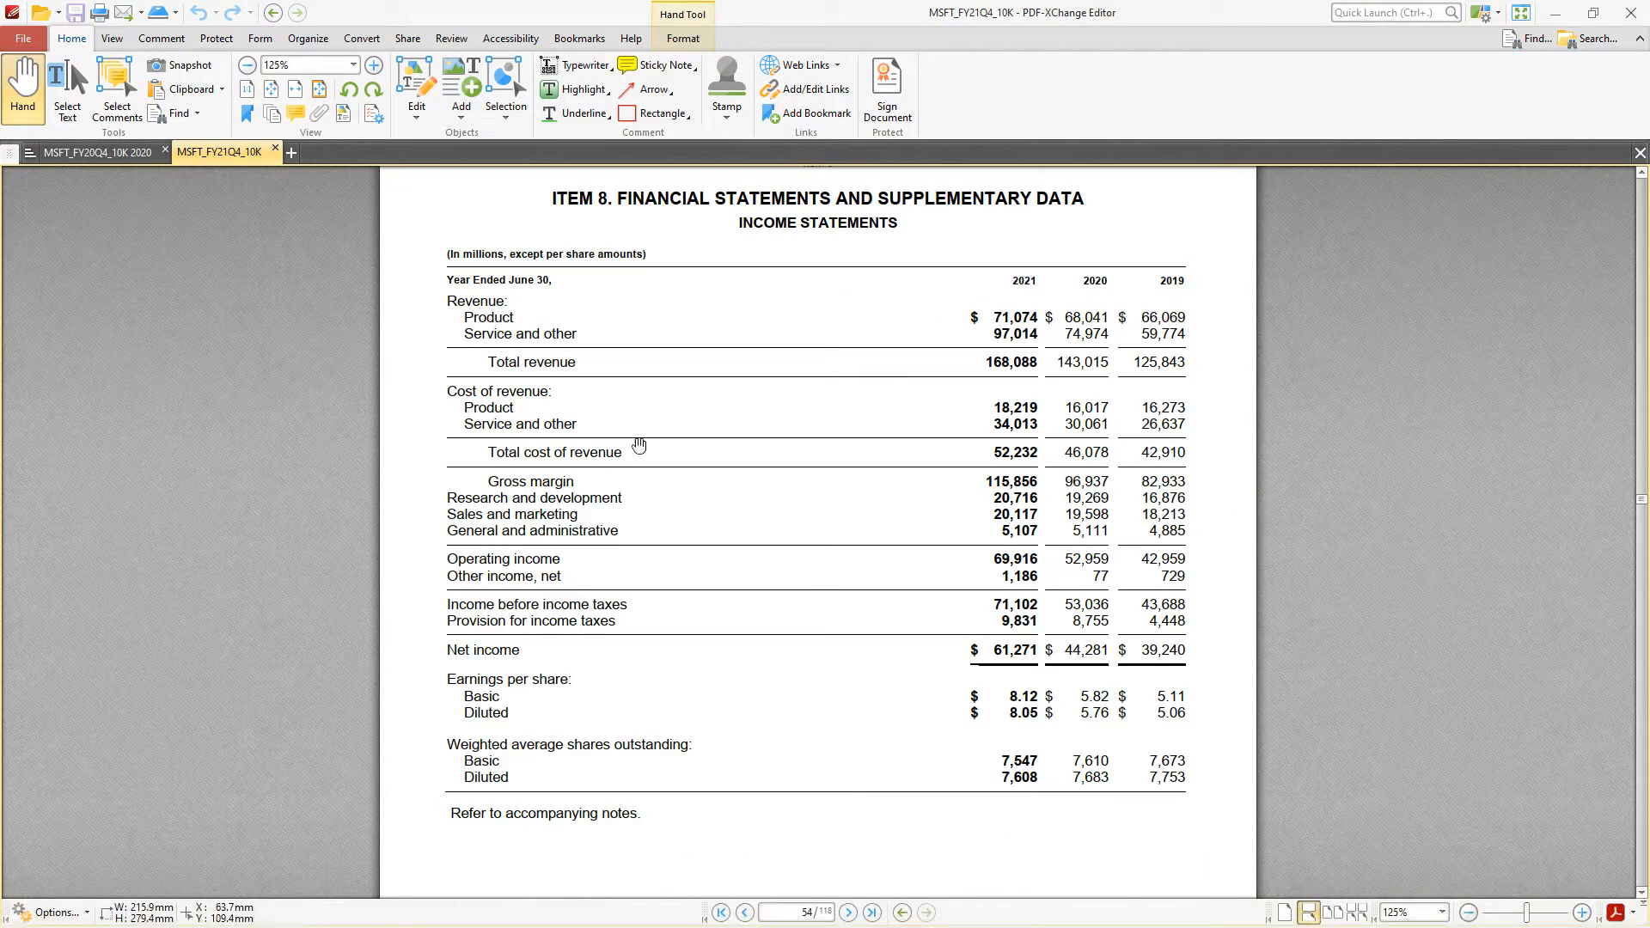
pyautogui.scroll(3, 516, 275)
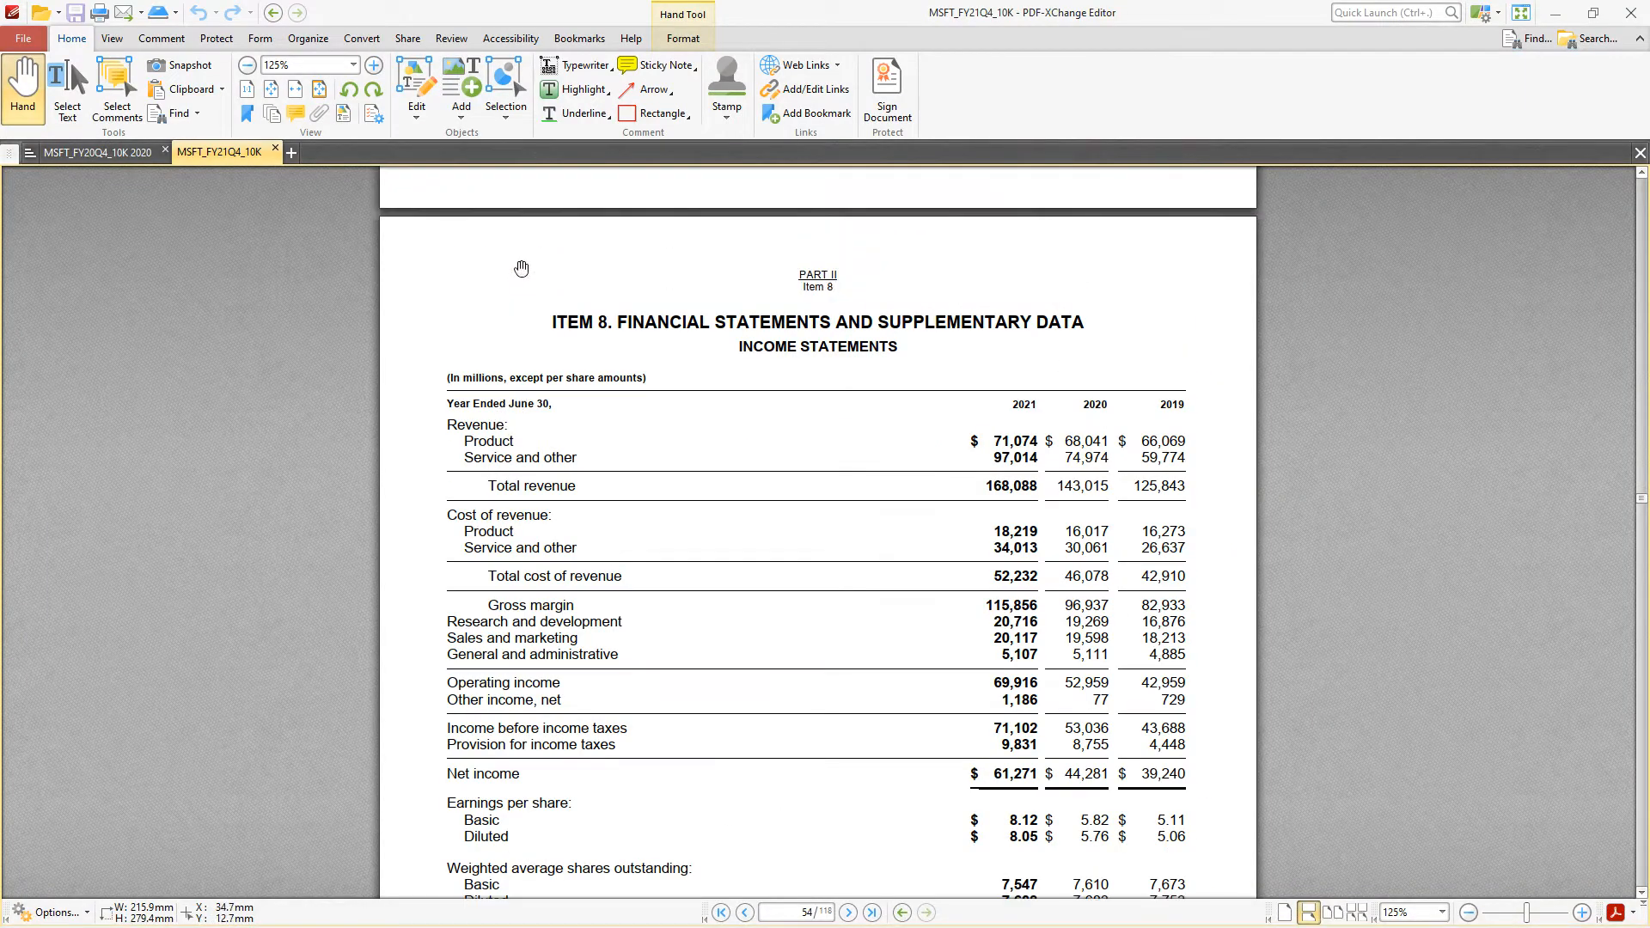
pyautogui.scroll(-2, 522, 269)
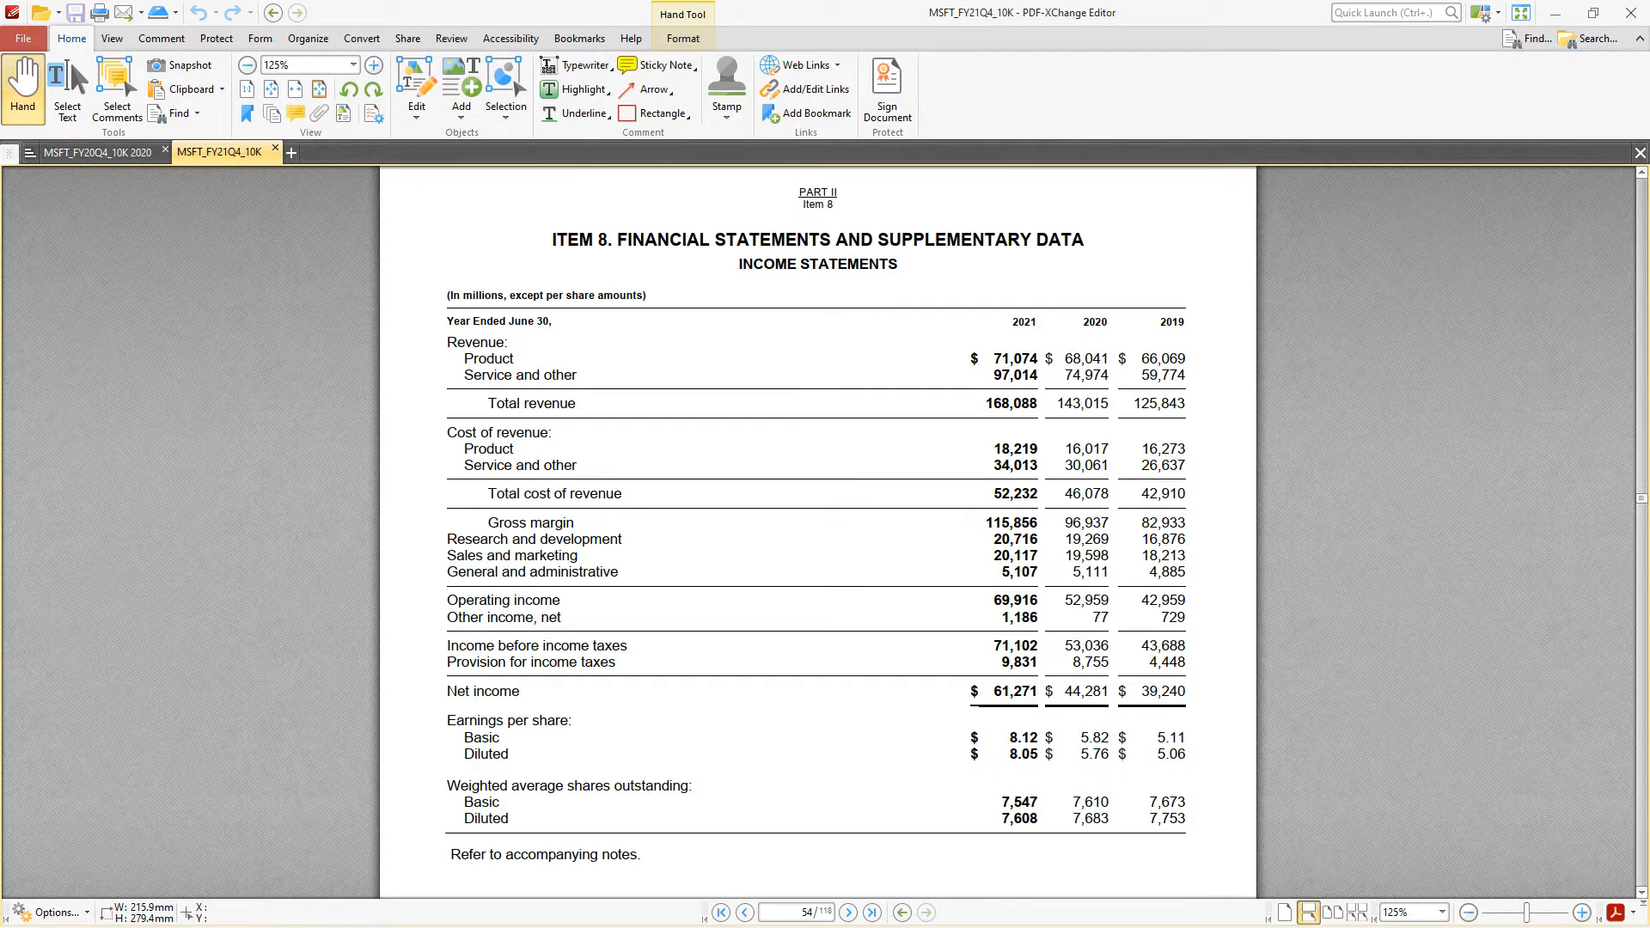
pyautogui.click(97, 152)
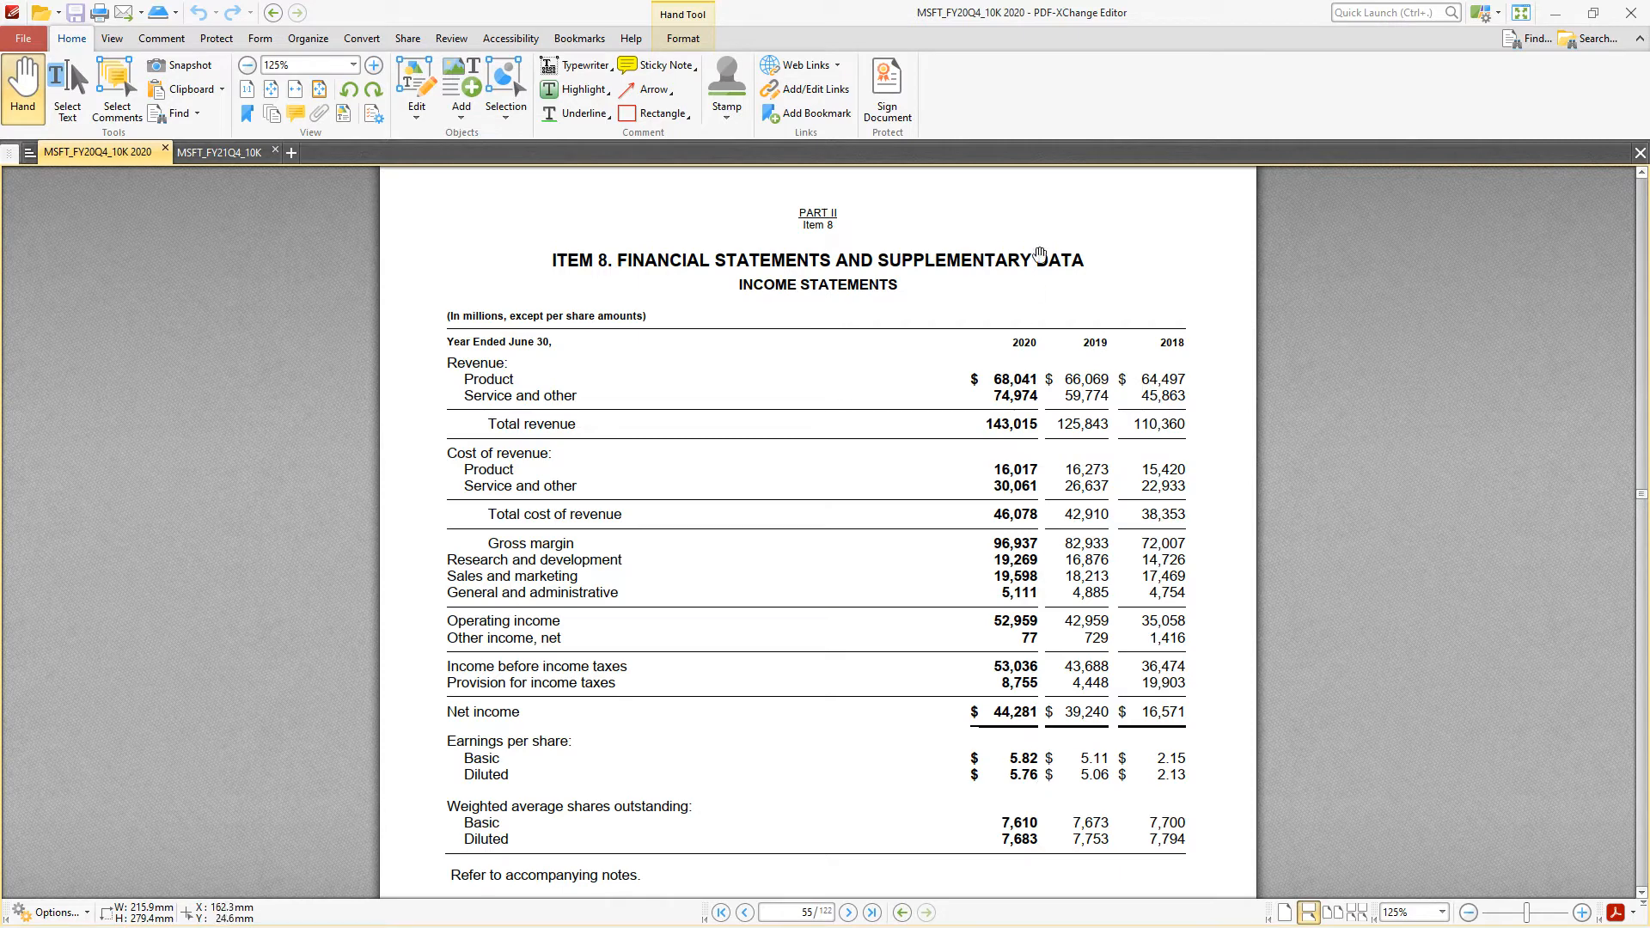
pyautogui.click(1566, 15)
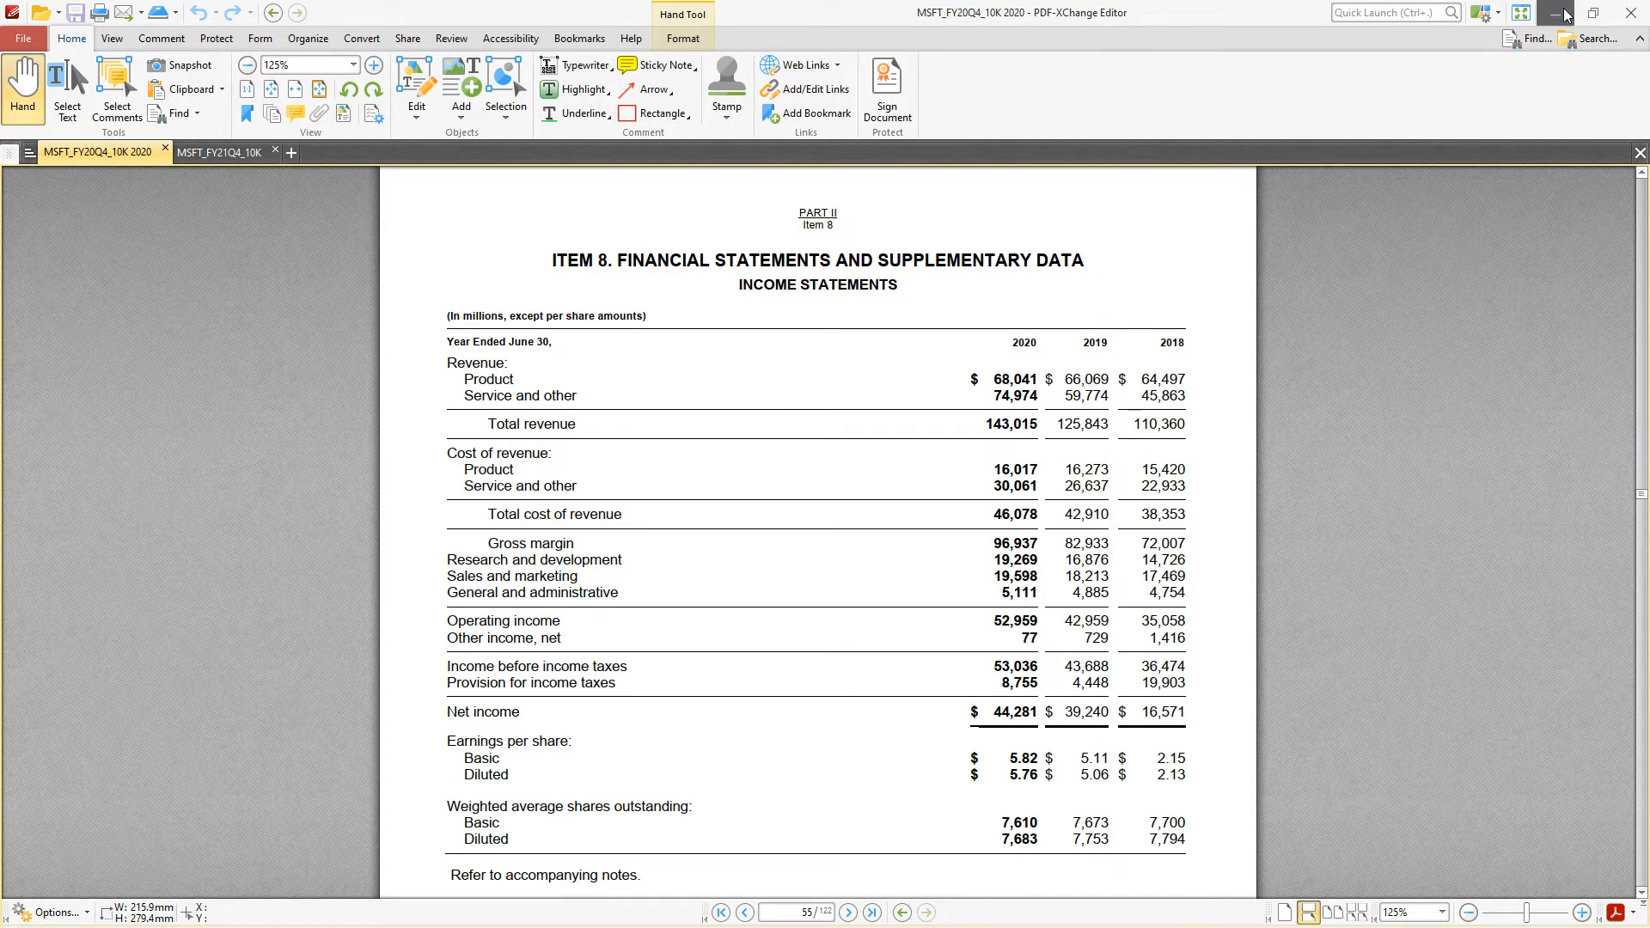
# Back in KNIME, review the Current Year Tika Parser's source directory and its Content metadata setting, leaving the configuration unsaved.
pyautogui.click(61, 206)
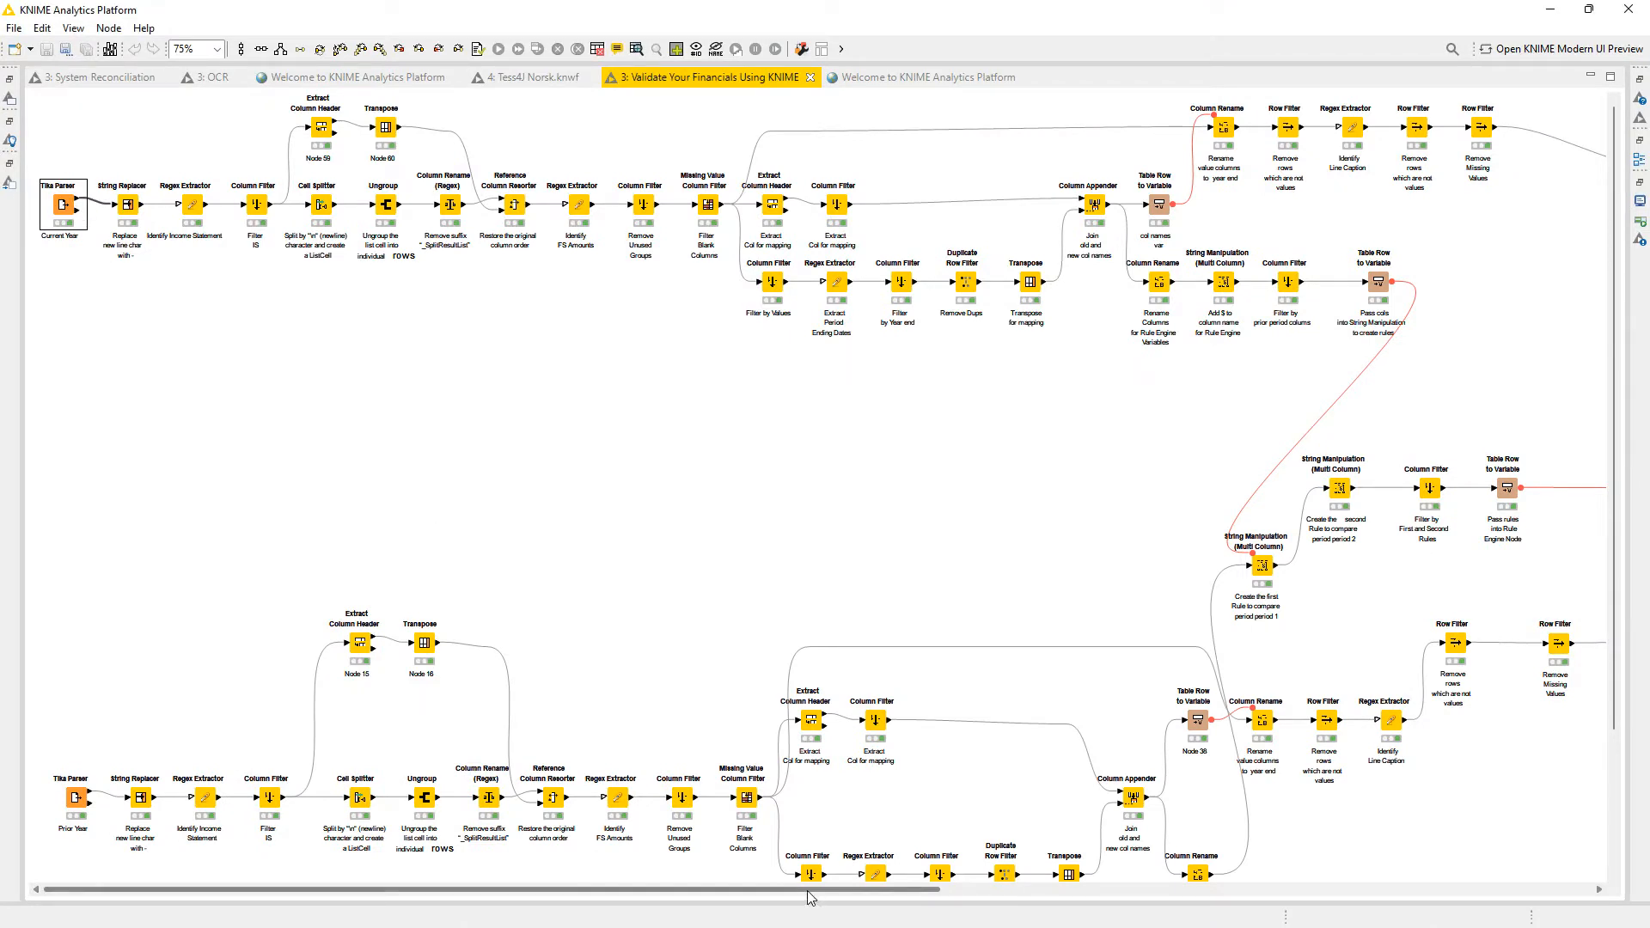
pyautogui.doubleClick(67, 208)
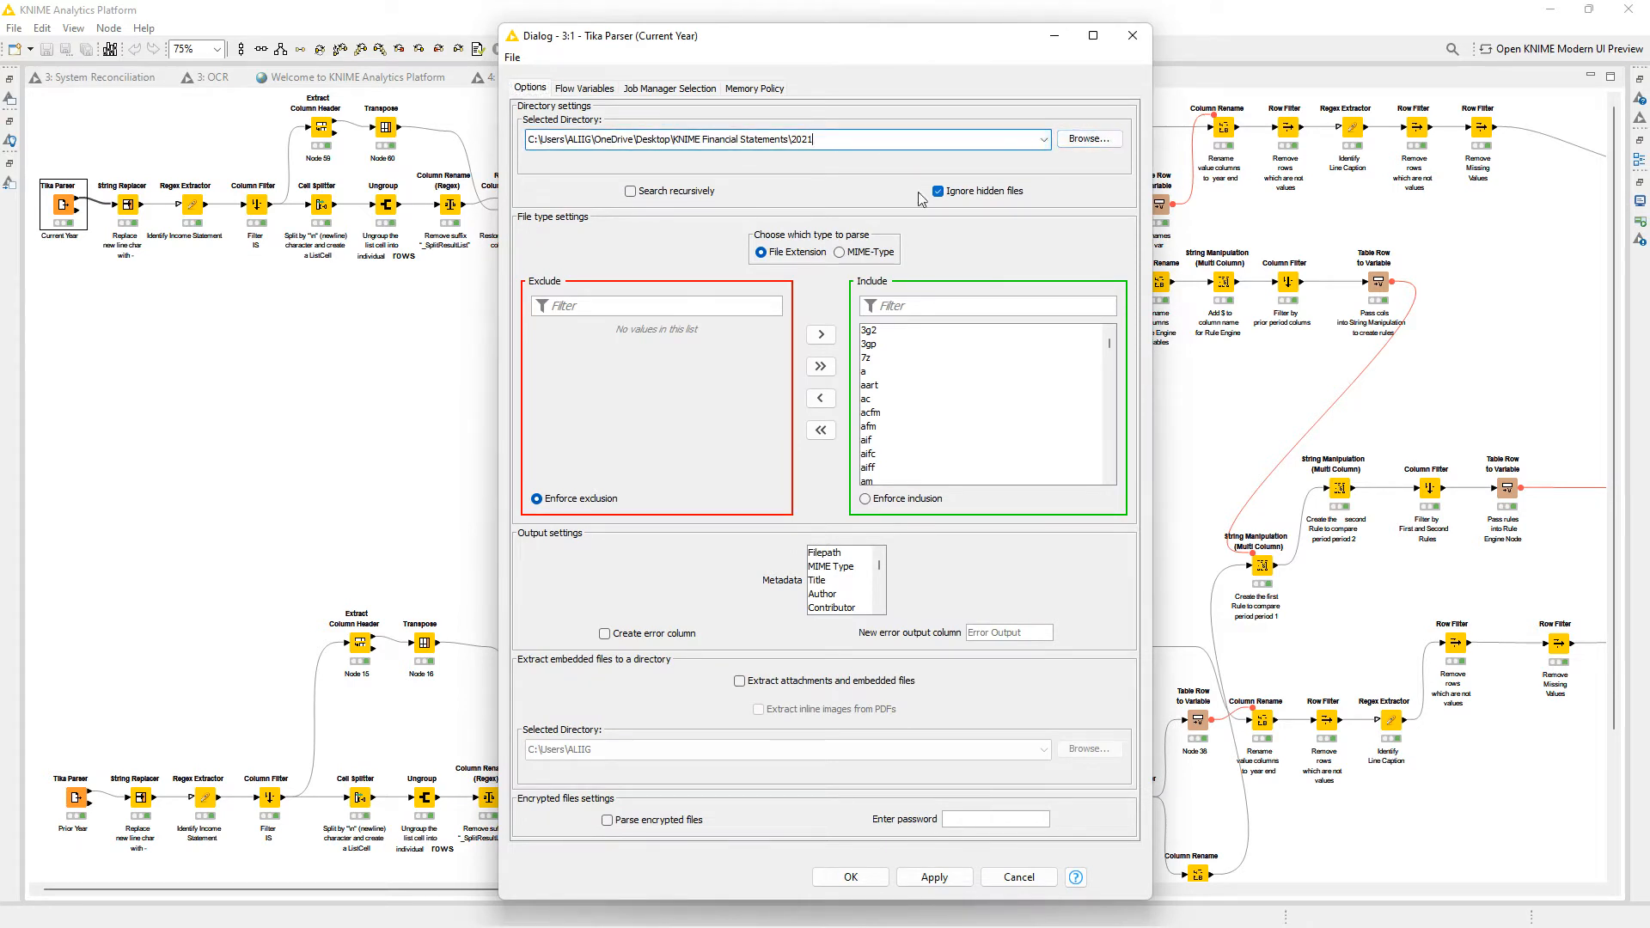
pyautogui.scroll(-5, 826, 593)
pyautogui.click(840, 608)
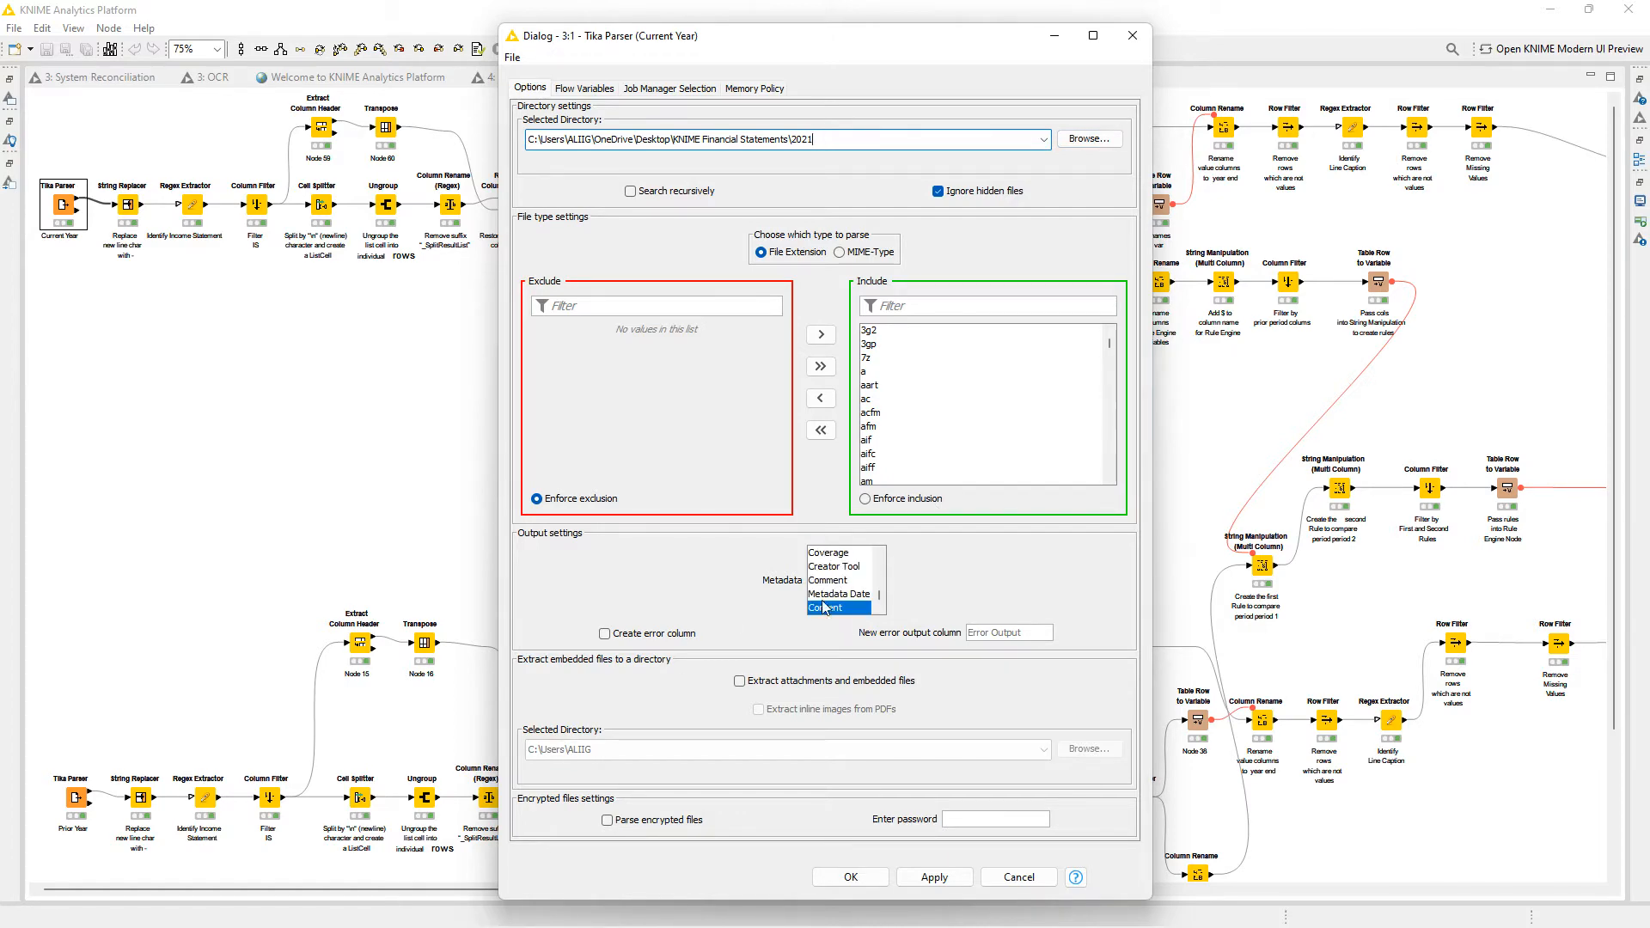
pyautogui.click(1133, 35)
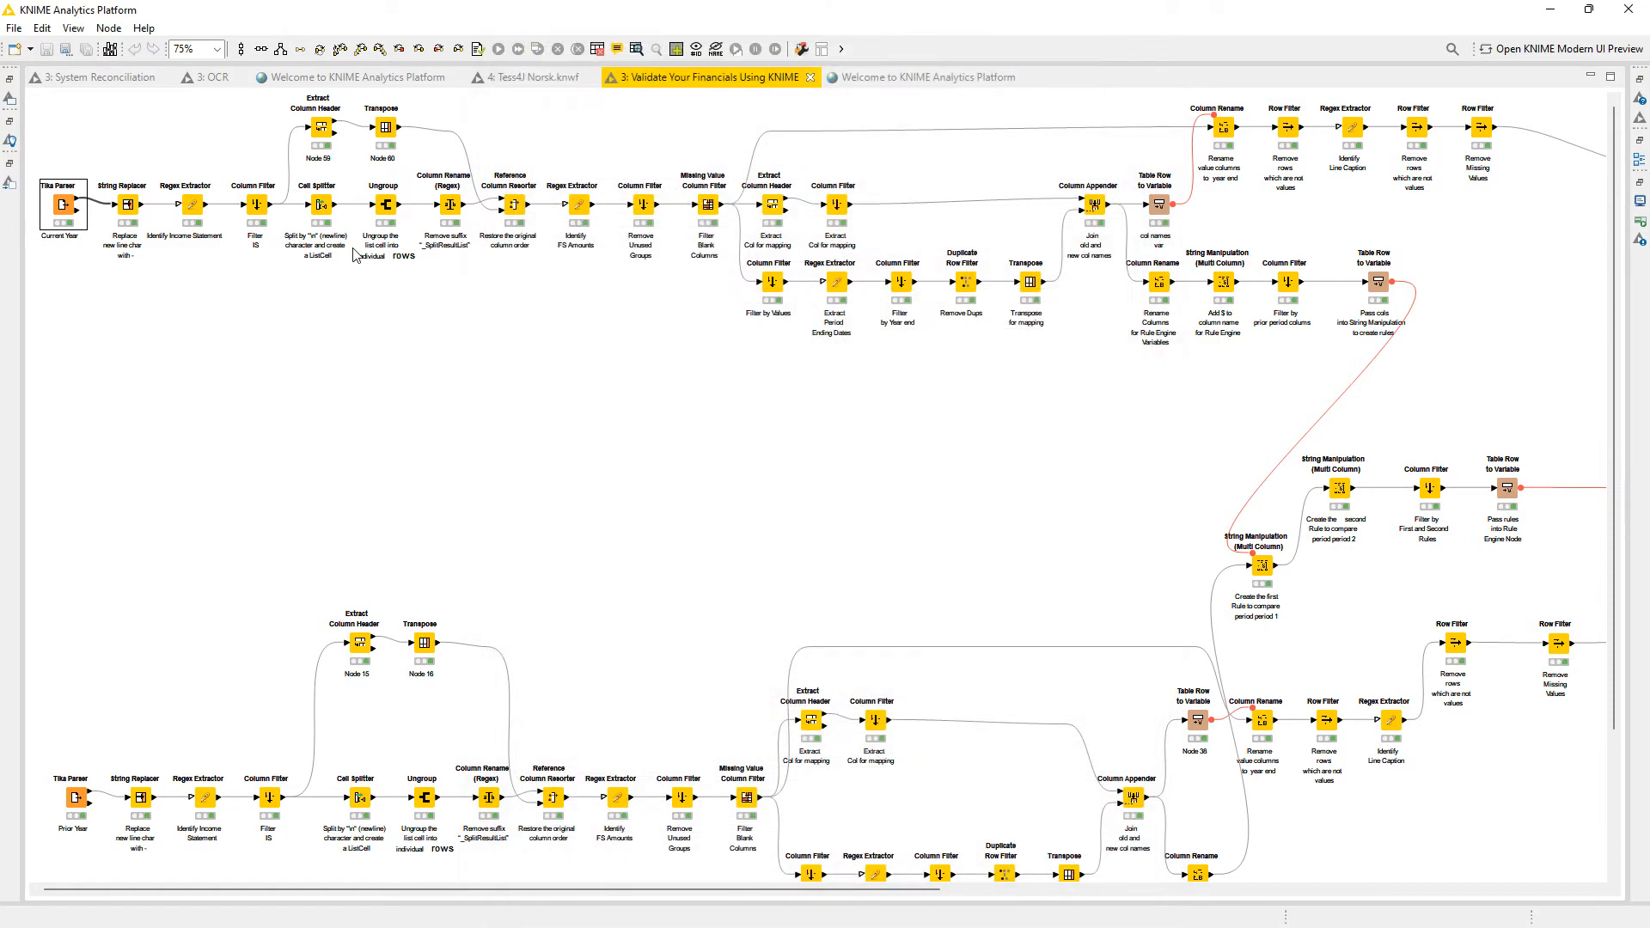
# View the Current Year Tika Parser's metadata output table, enlarging Row0 to read the extracted report text.
pyautogui.rightClick(66, 209)
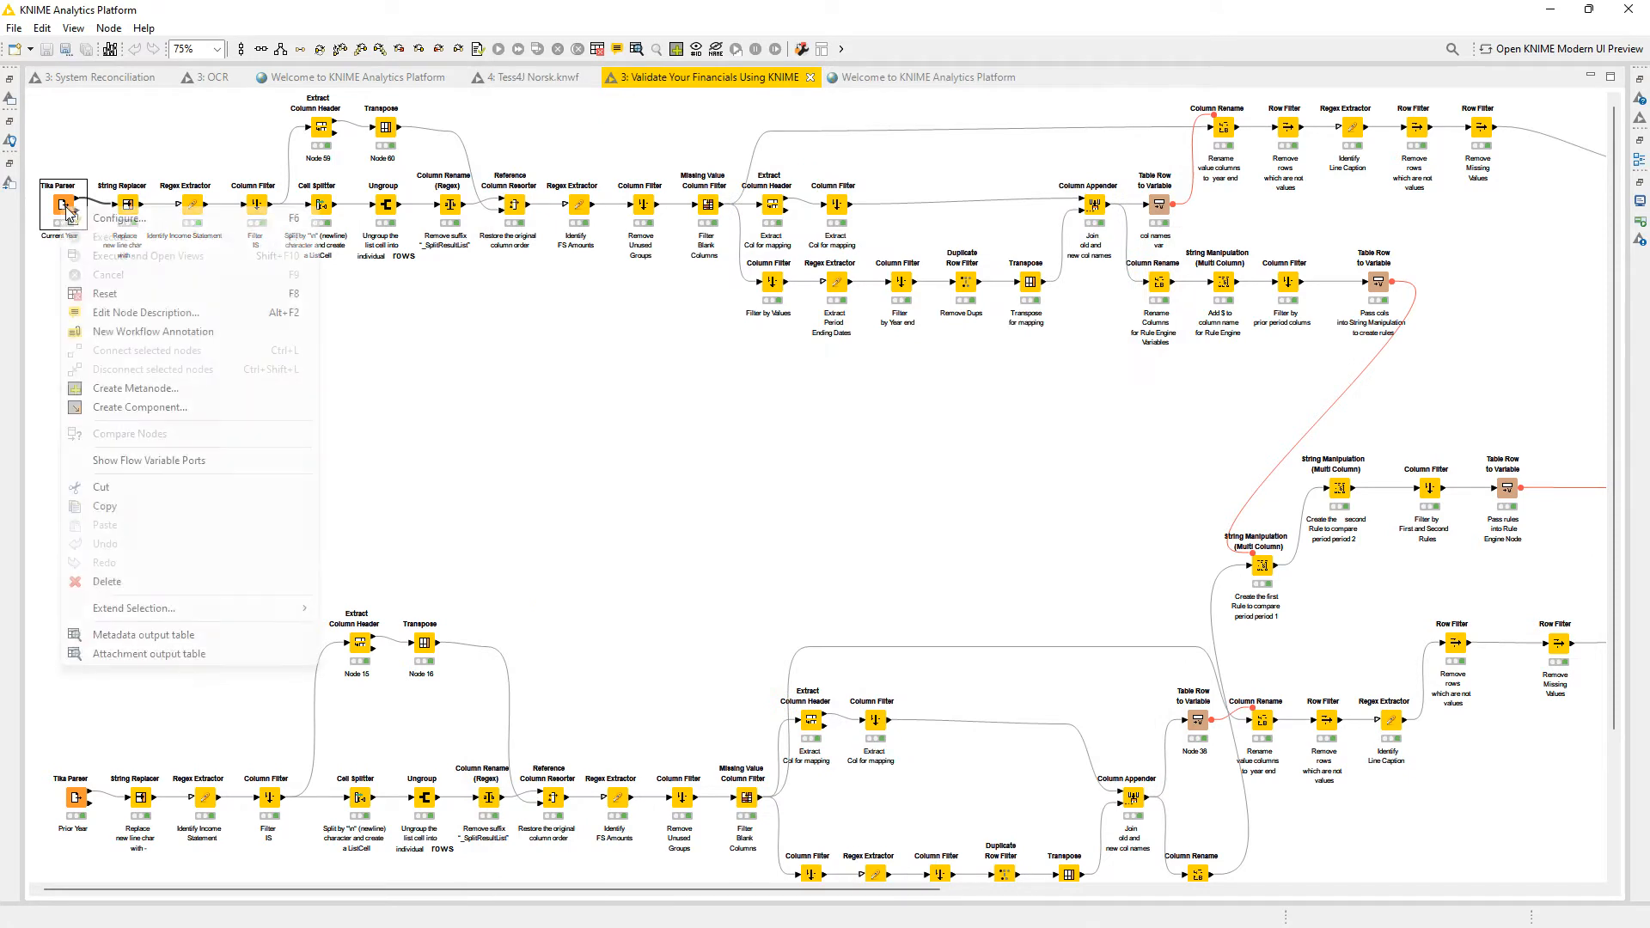
pyautogui.click(220, 635)
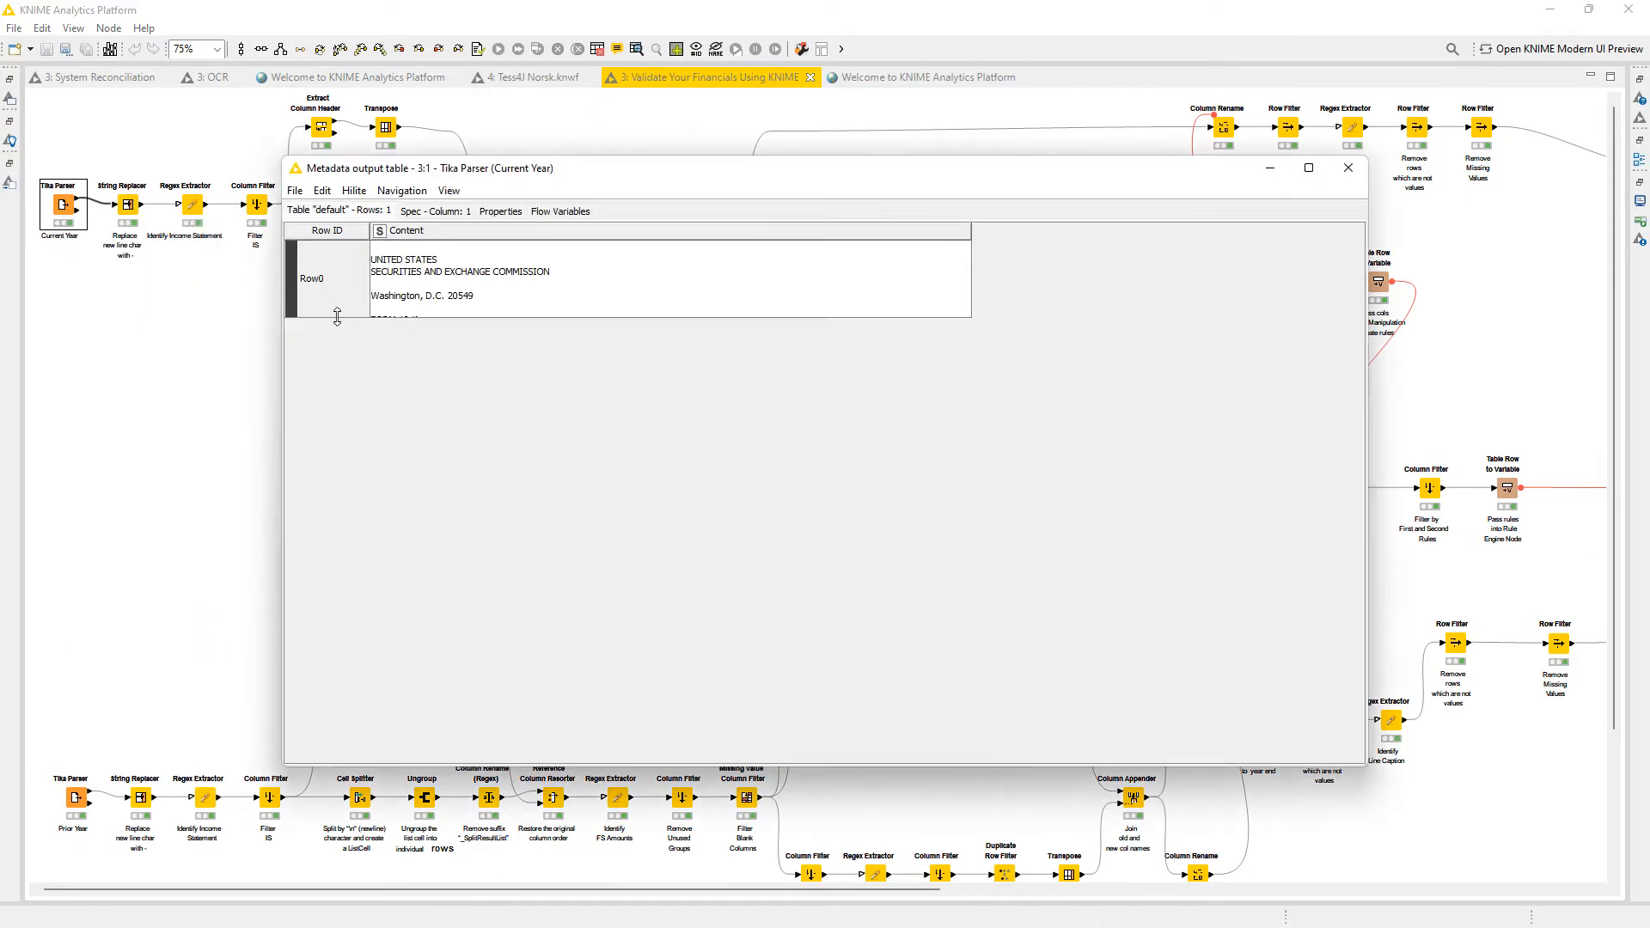
pyautogui.moveTo(338, 317); pyautogui.dragTo(345, 729)
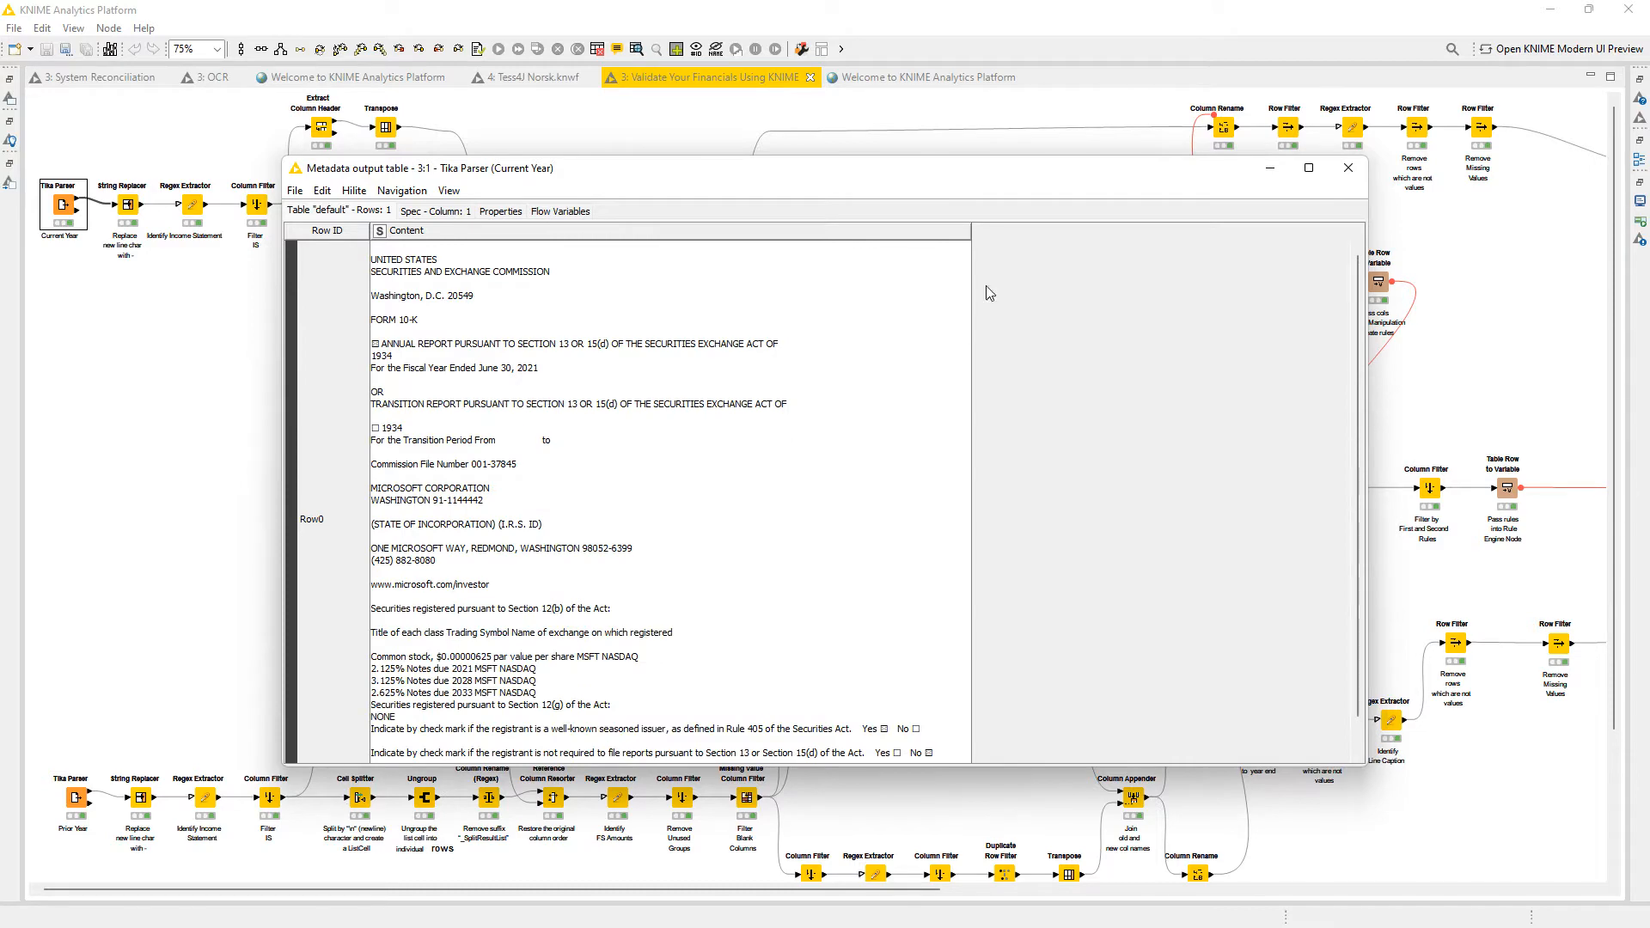
pyautogui.click(1333, 174)
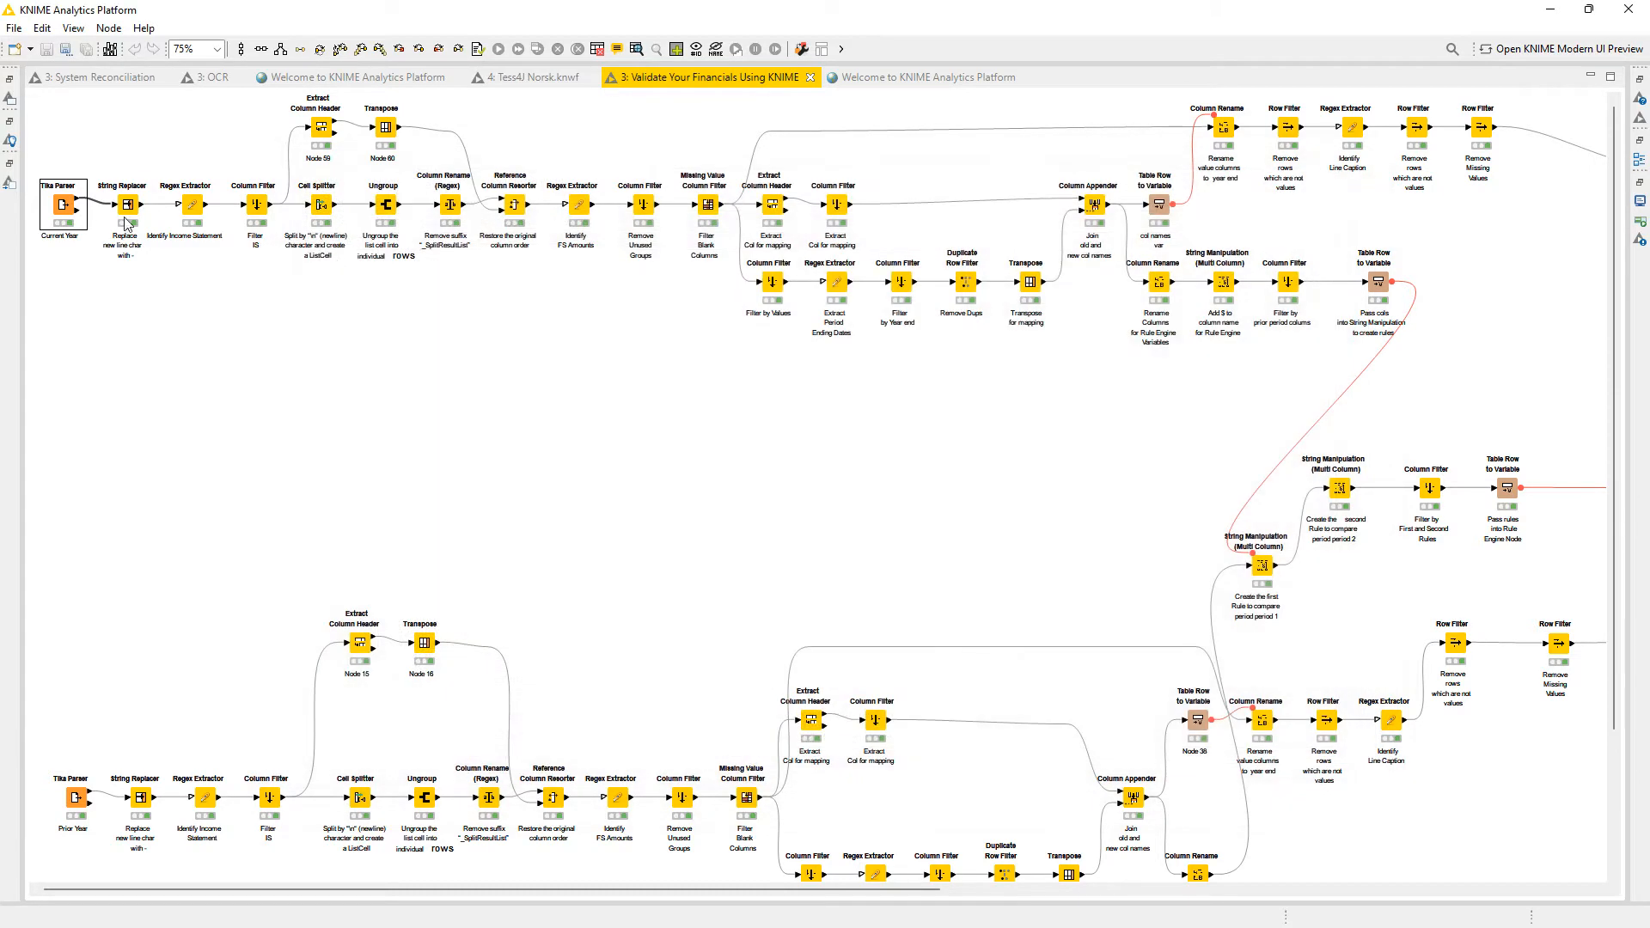
# Review the pattern and replacement text in the current-year String Replacer's configuration.
pyautogui.click(129, 205)
pyautogui.doubleClick(129, 205)
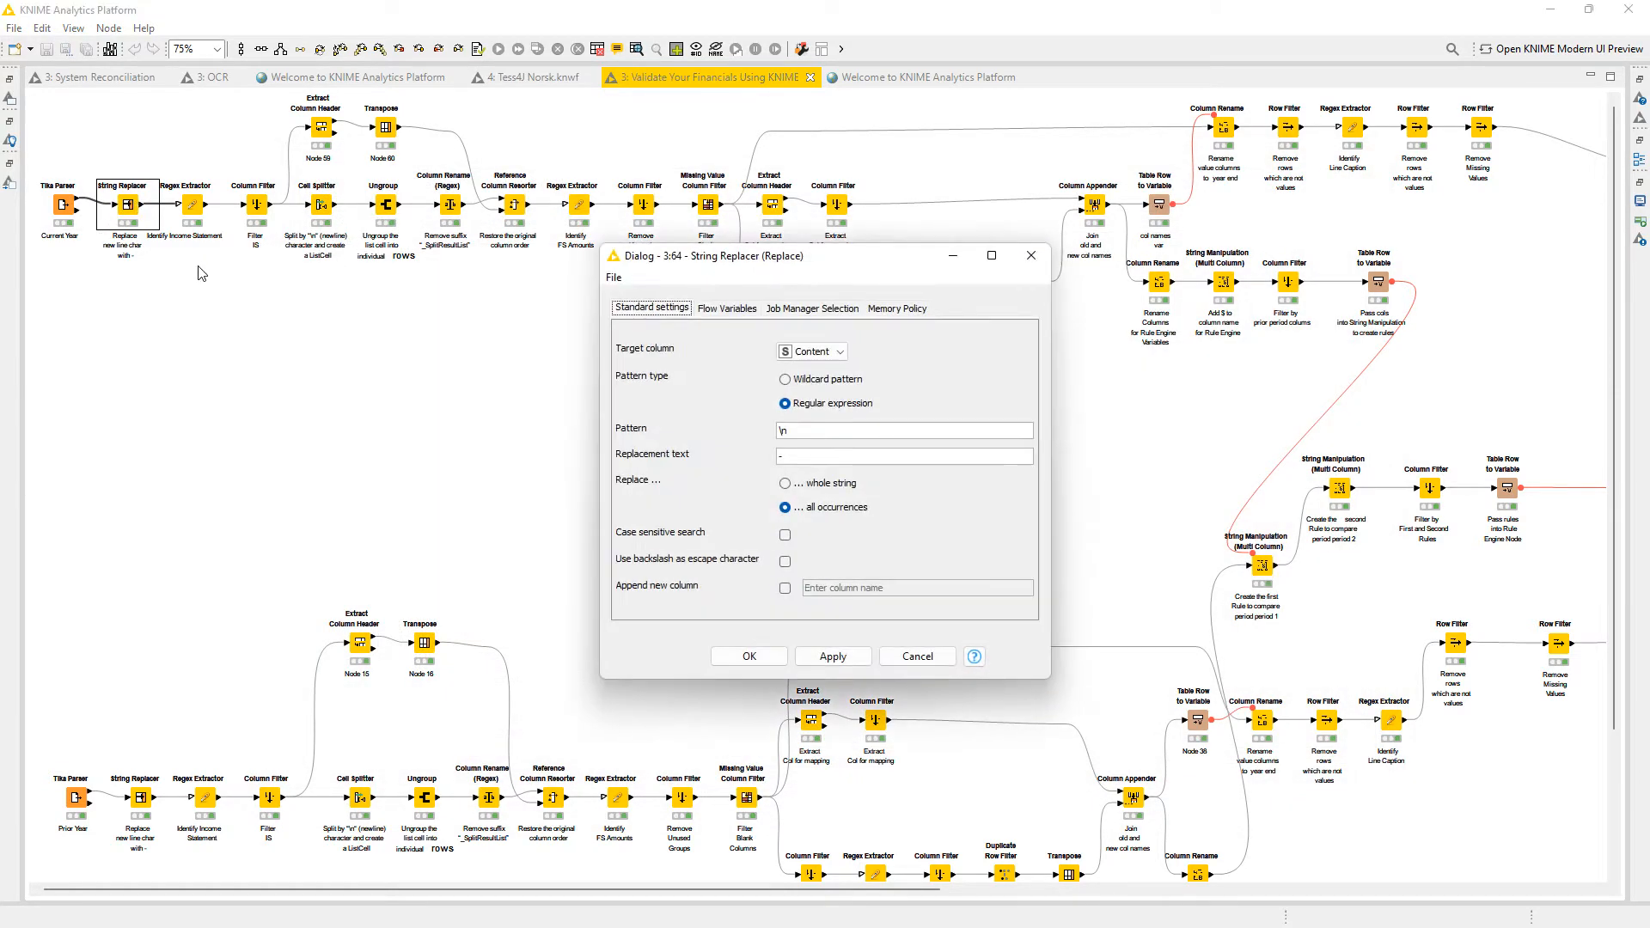
pyautogui.click(822, 459)
pyautogui.click(837, 434)
pyautogui.click(1031, 256)
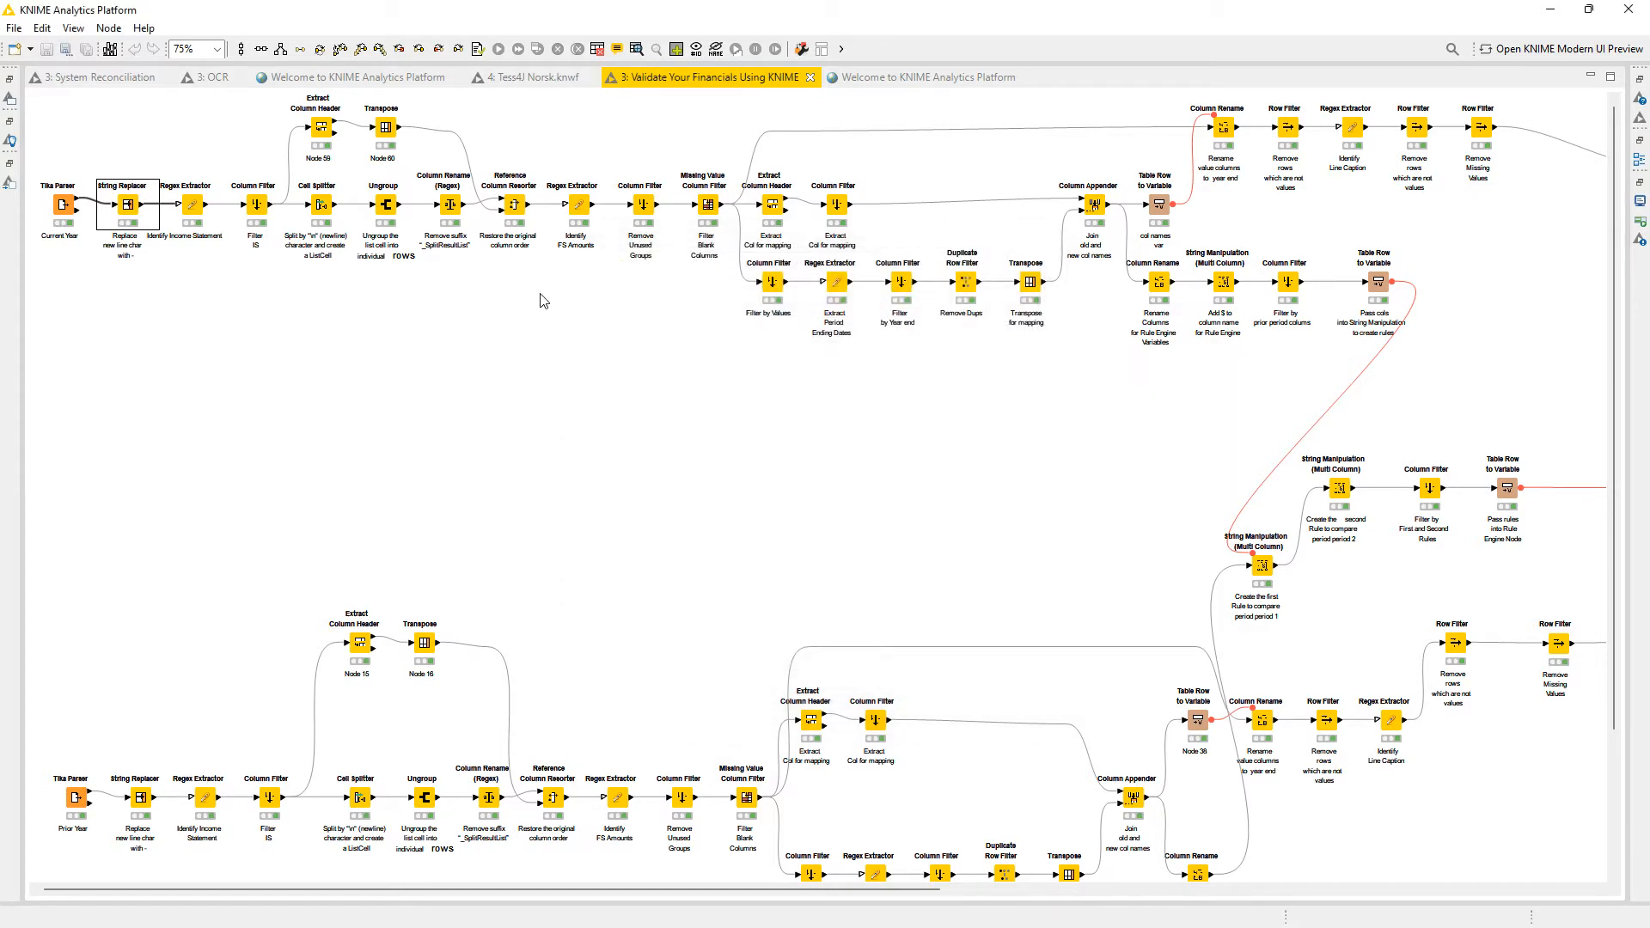
# Open the current-year Identify Income Statement Regex Extractor's configuration and check the Income Statements and Comprehensive Income Statements headings in the 2020 PDF.
pyautogui.click(194, 211)
pyautogui.hotkey('alt', 'Tab')
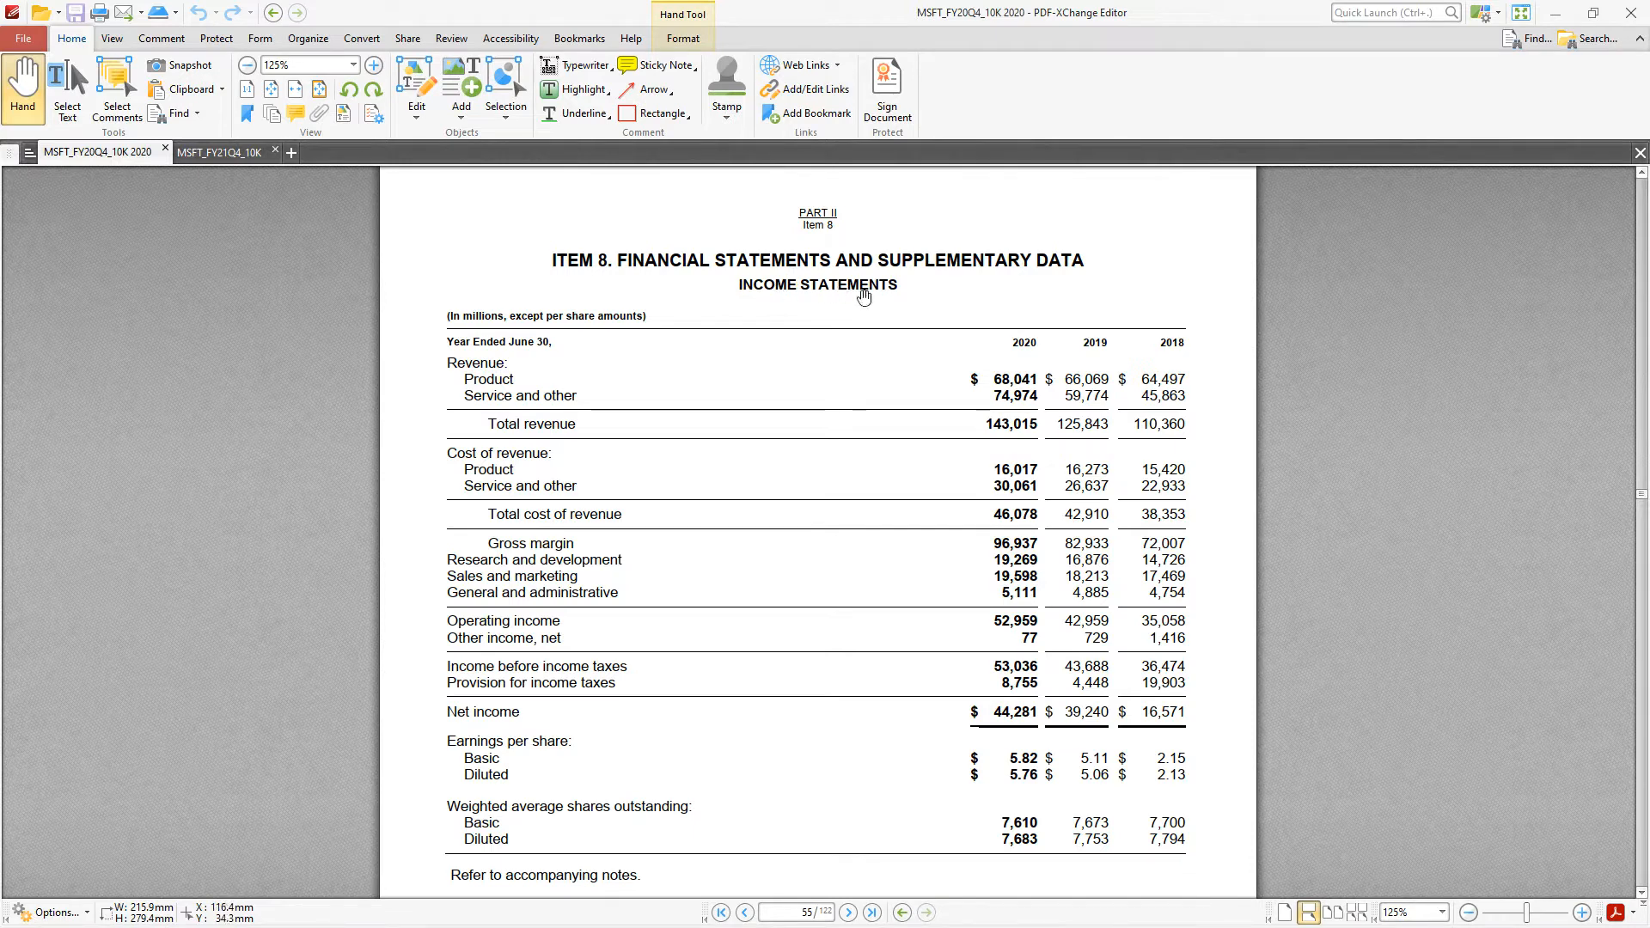
pyautogui.scroll(-1, 799, 400)
pyautogui.scroll(-10, 800, 401)
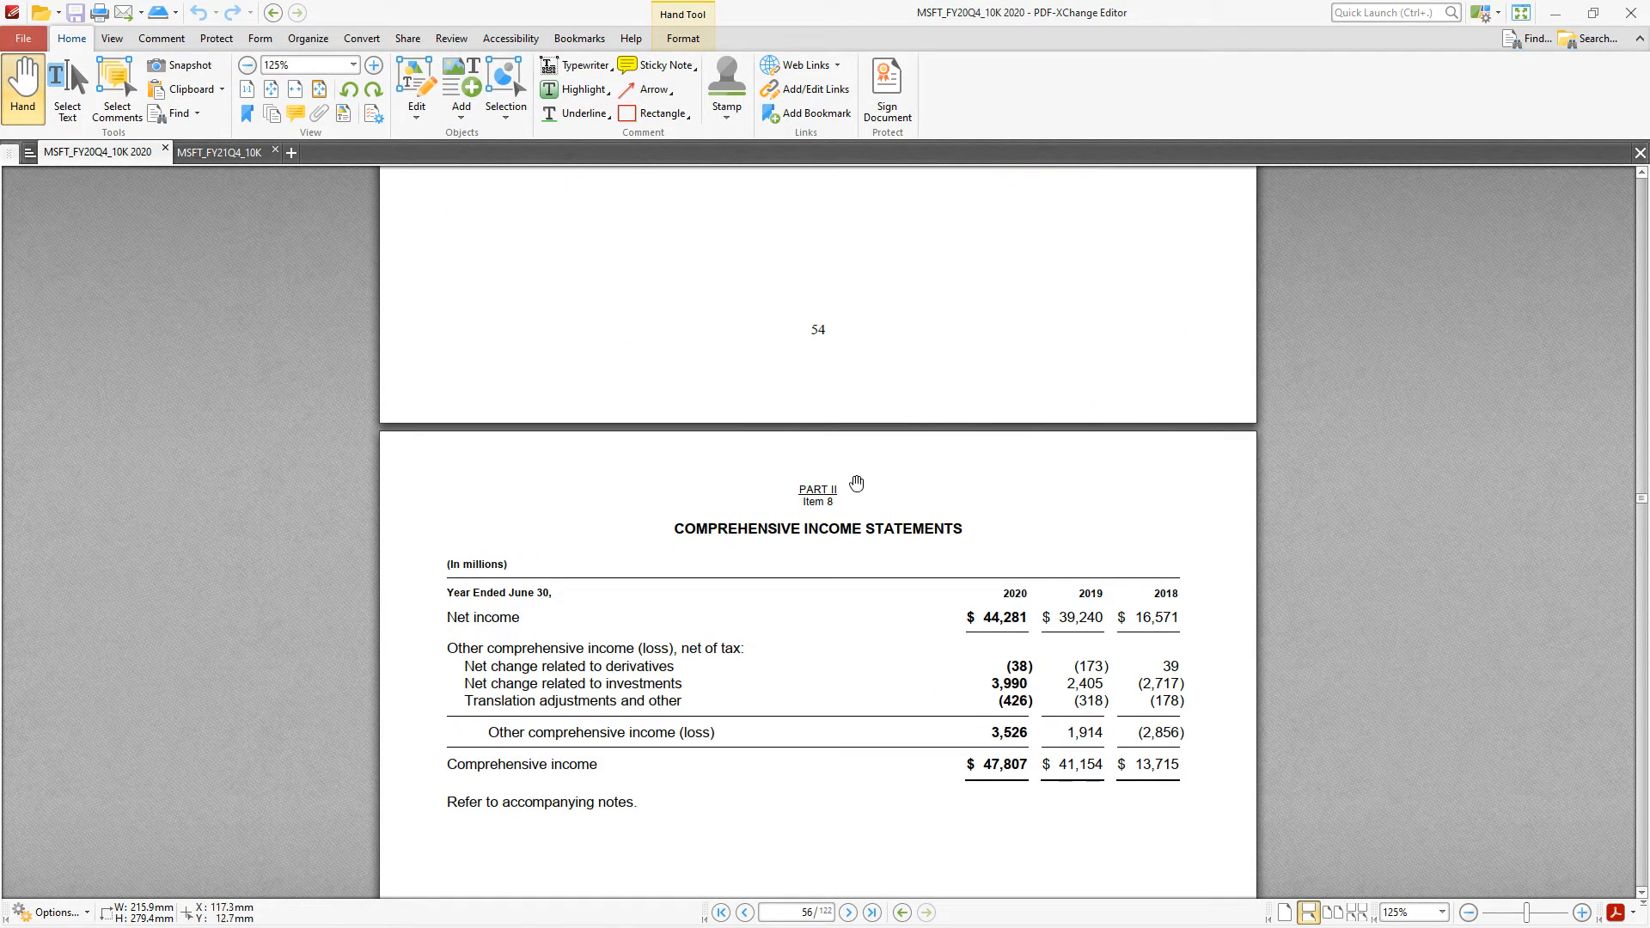
pyautogui.scroll(10, 851, 473)
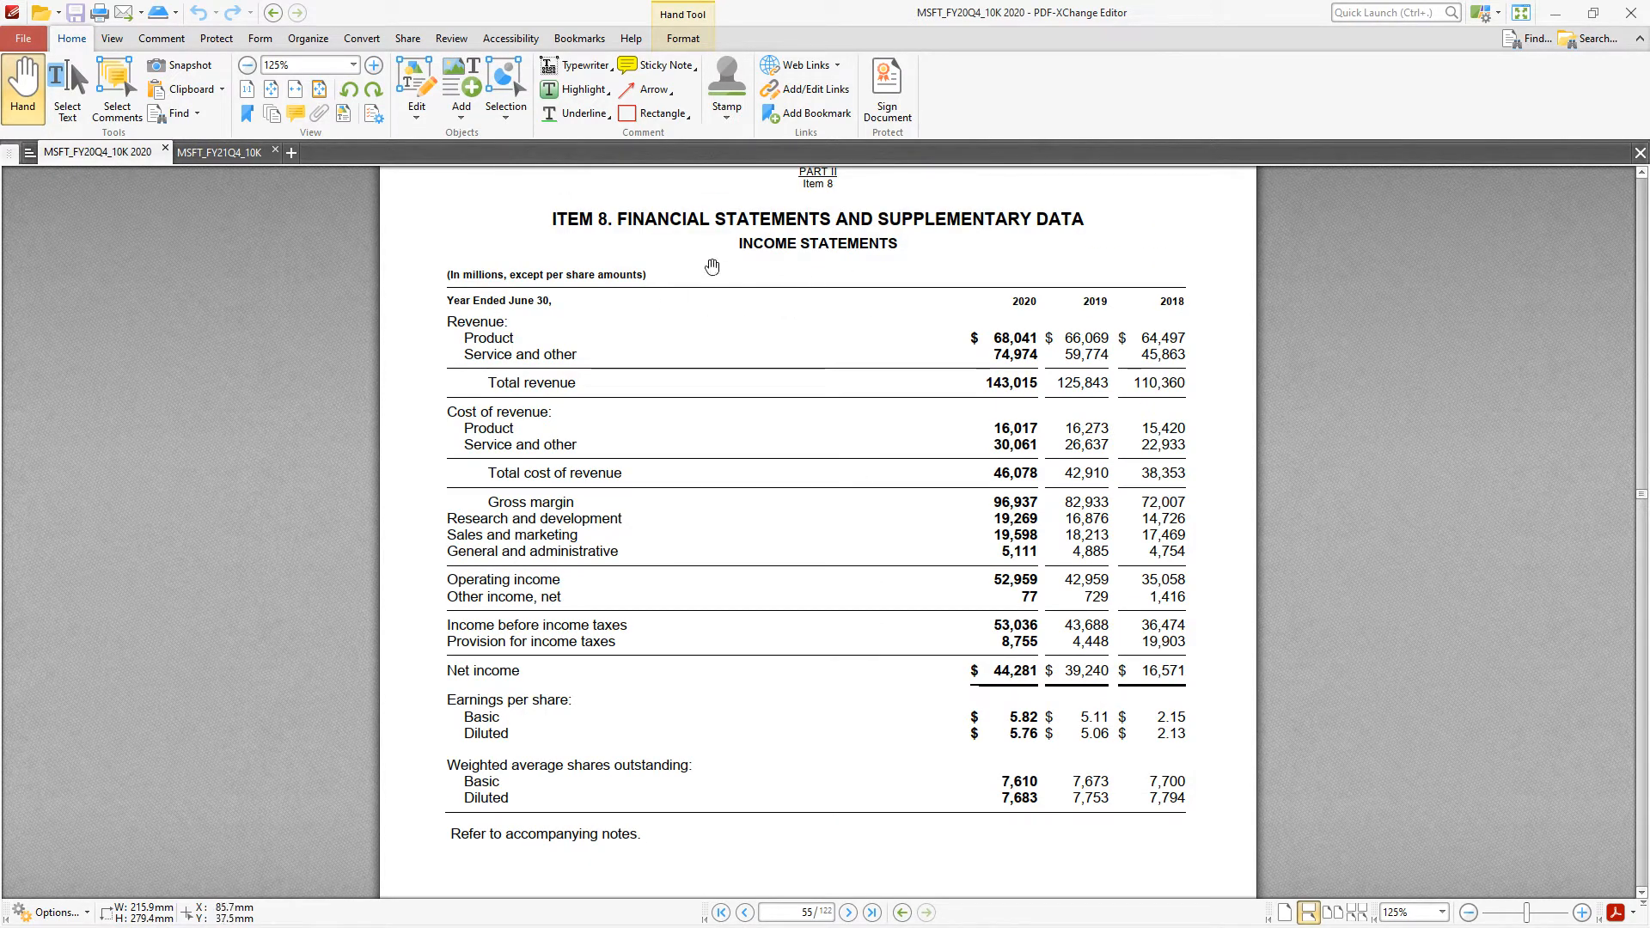
pyautogui.click(1556, 12)
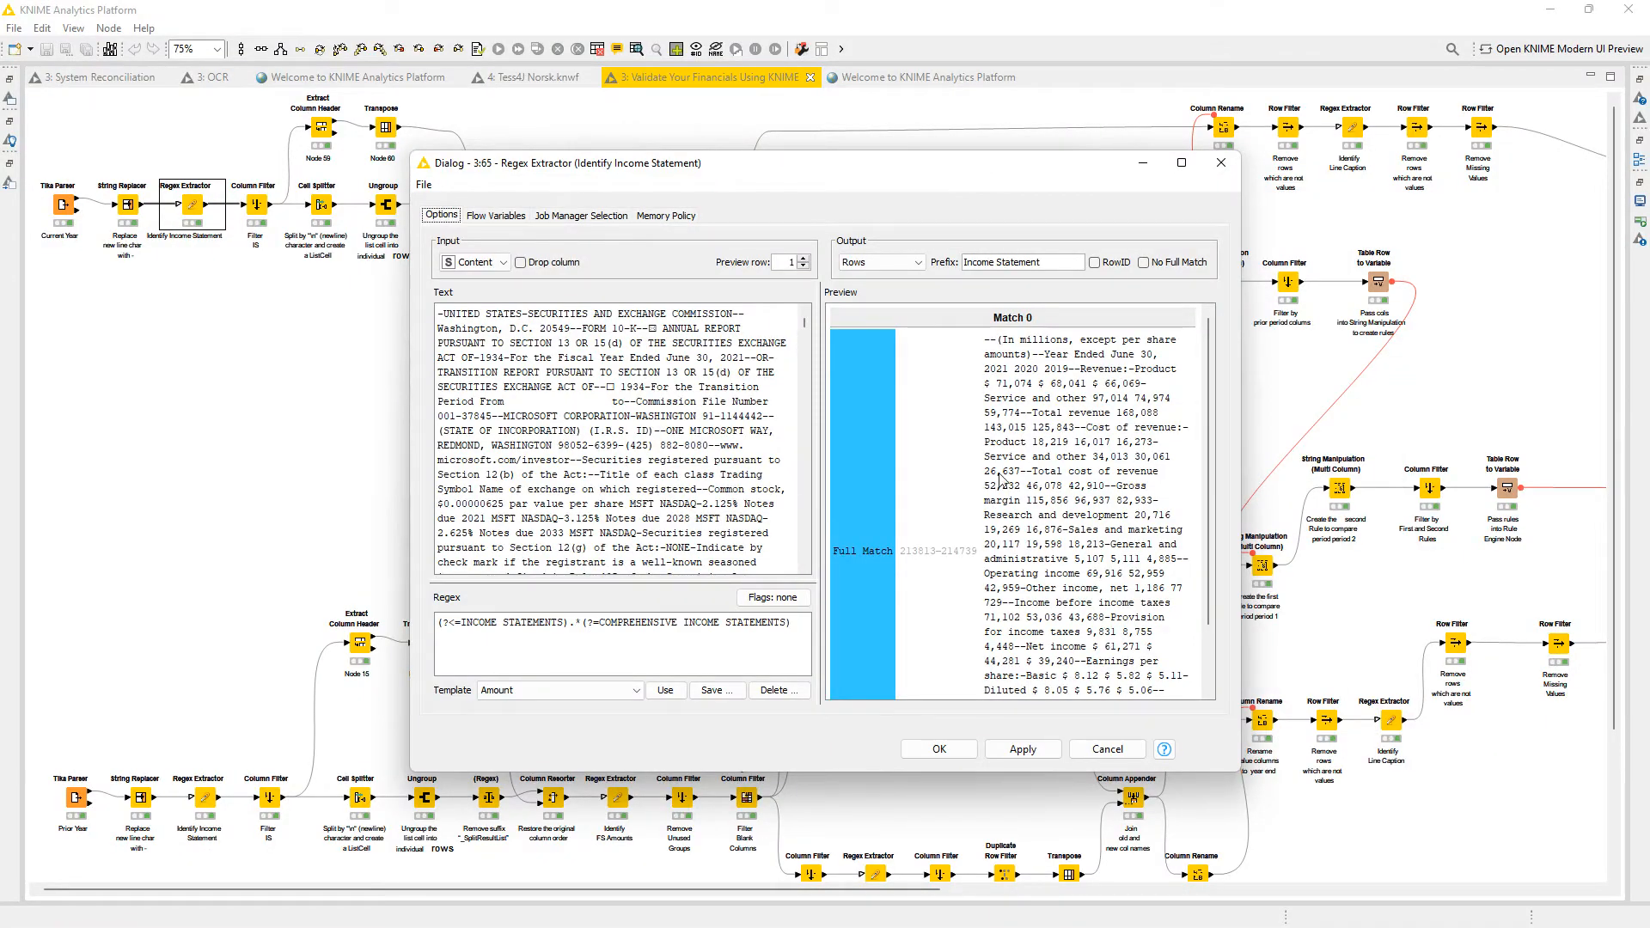
# Examine the INCOME STATEMENTS lookbehind part of the Regex Extractor's expression and close its configuration.
pyautogui.click(490, 625)
pyautogui.moveTo(455, 623); pyautogui.dragTo(571, 623)
pyautogui.click(1222, 163)
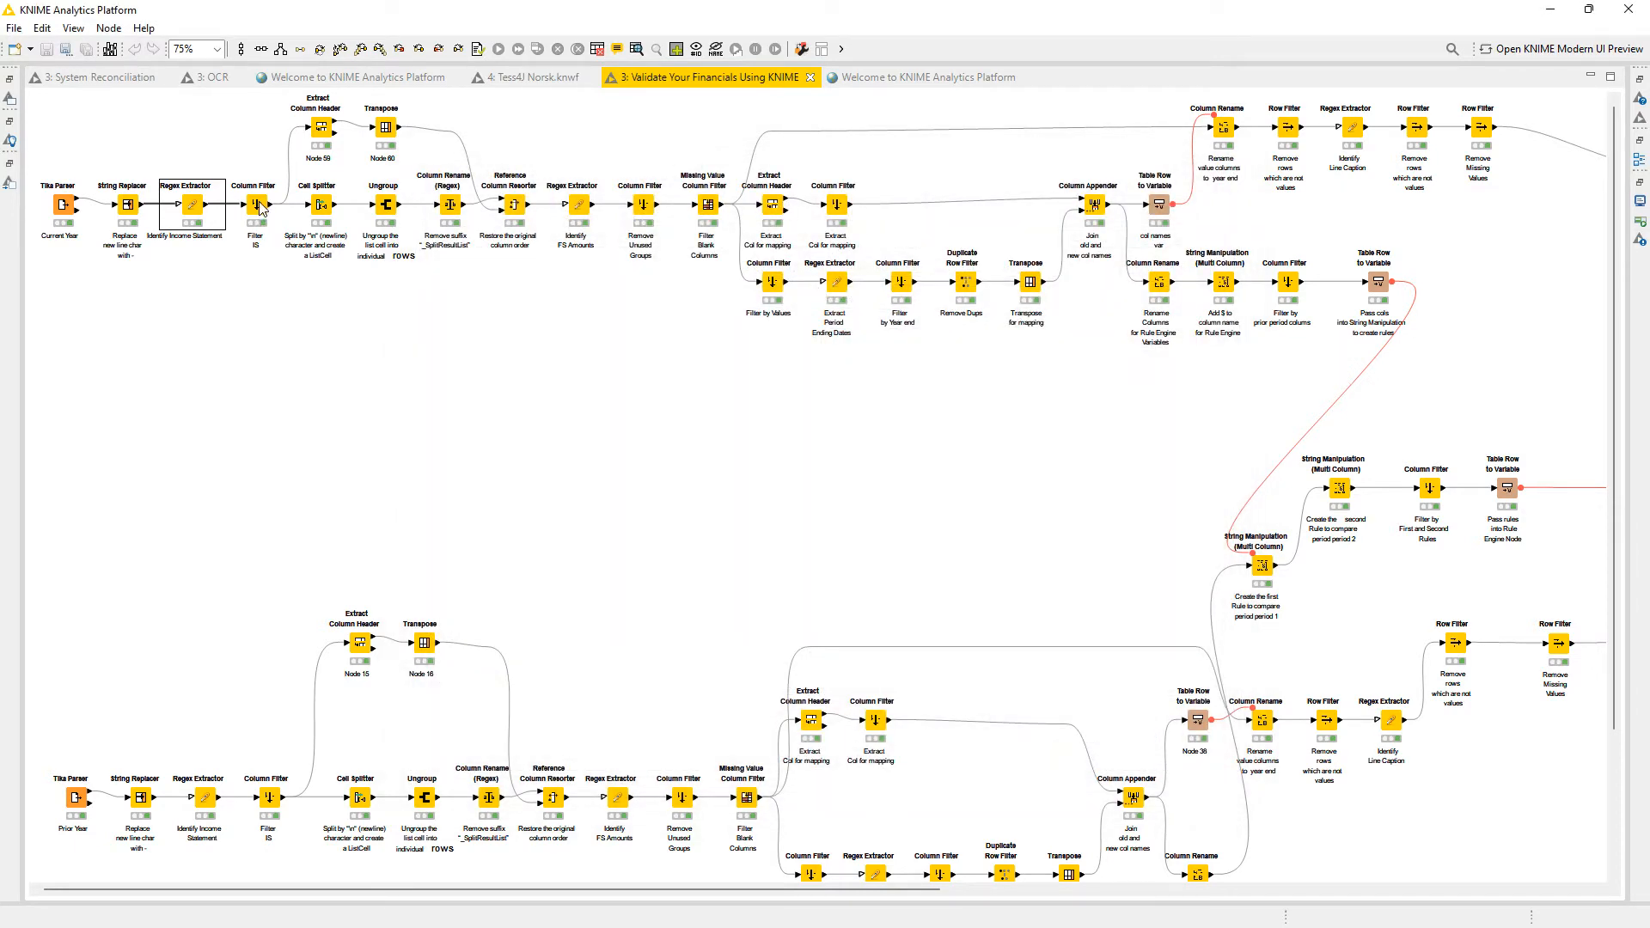
# Review the excluded and included columns in the current-year Filter IS Column Filter's configuration.
pyautogui.click(257, 204)
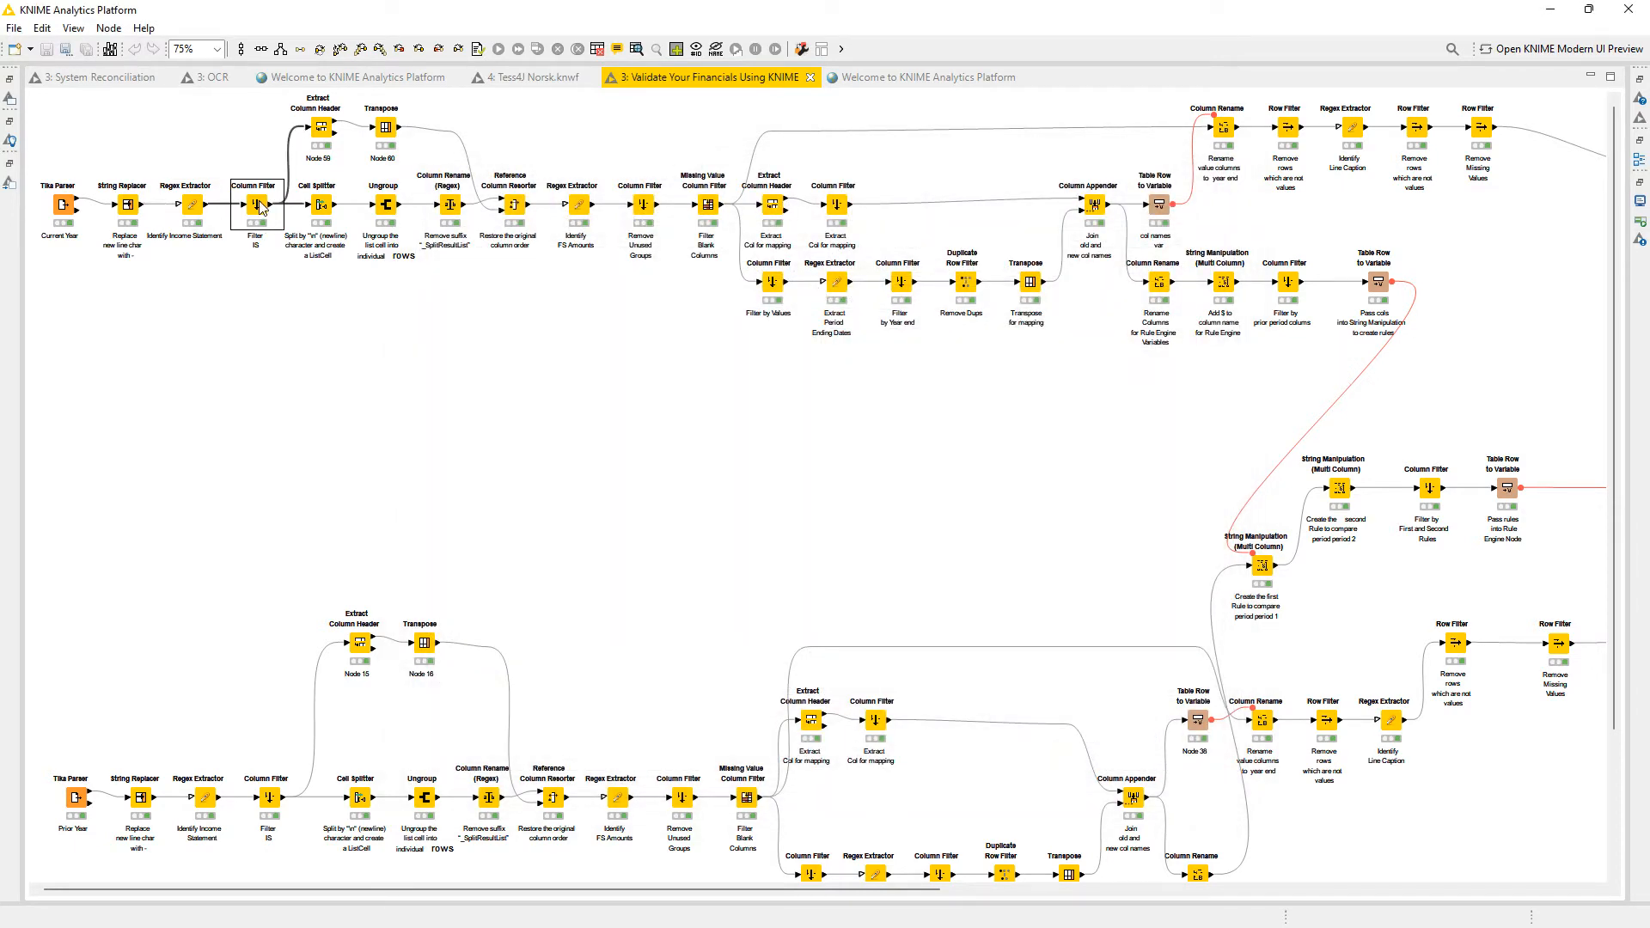
pyautogui.doubleClick(258, 205)
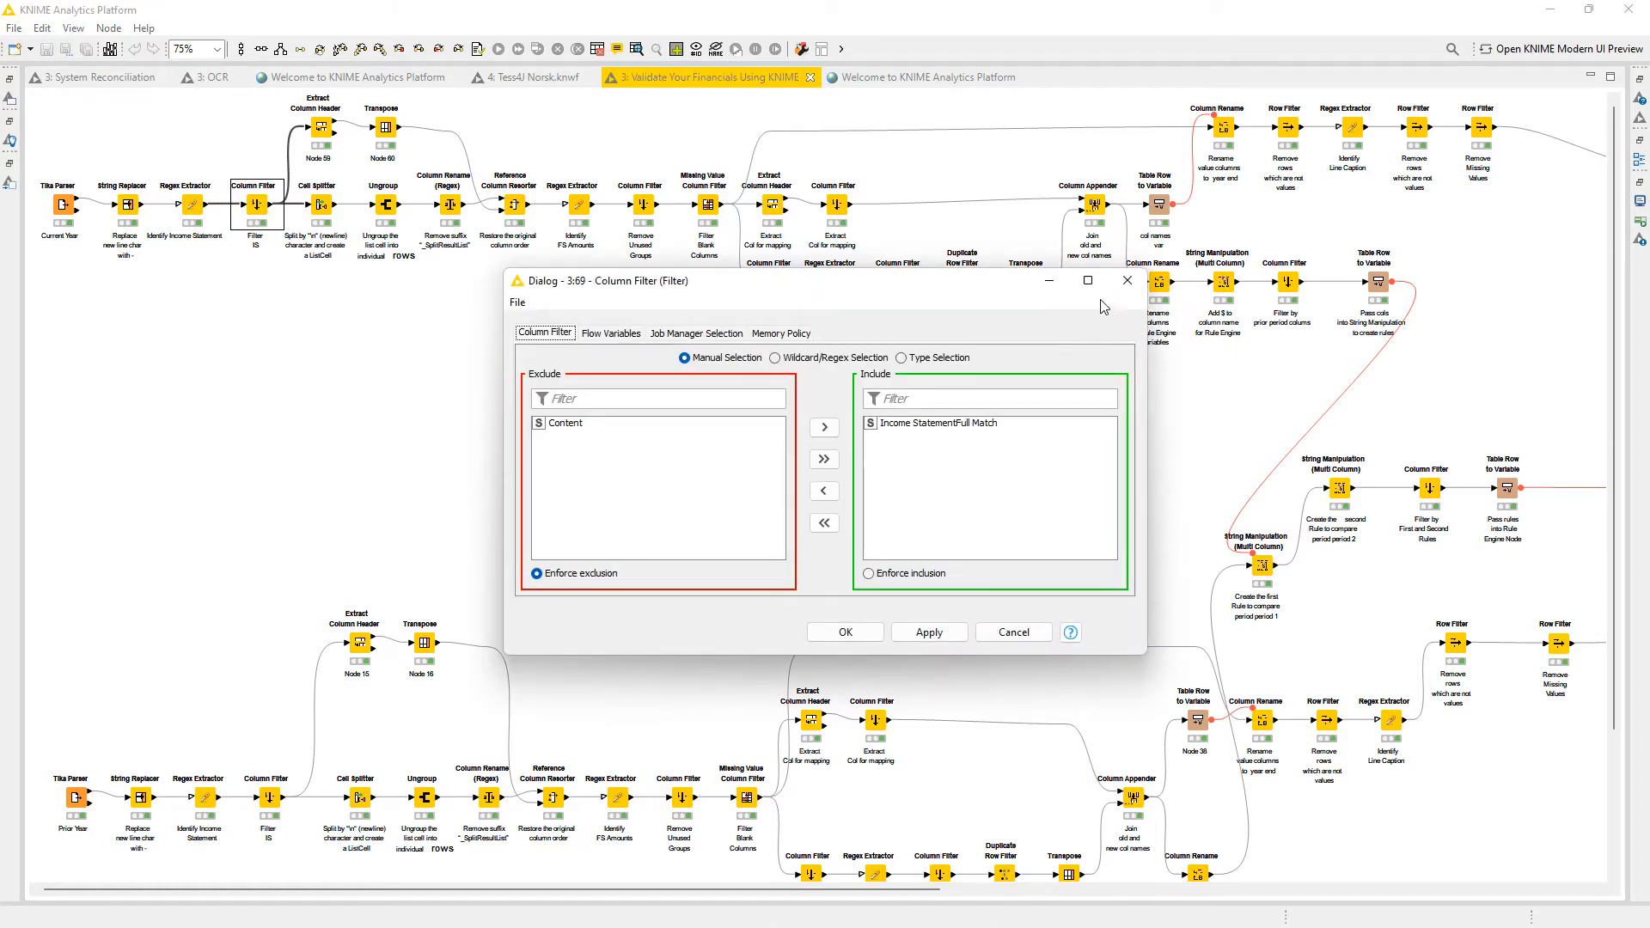
pyautogui.click(1128, 280)
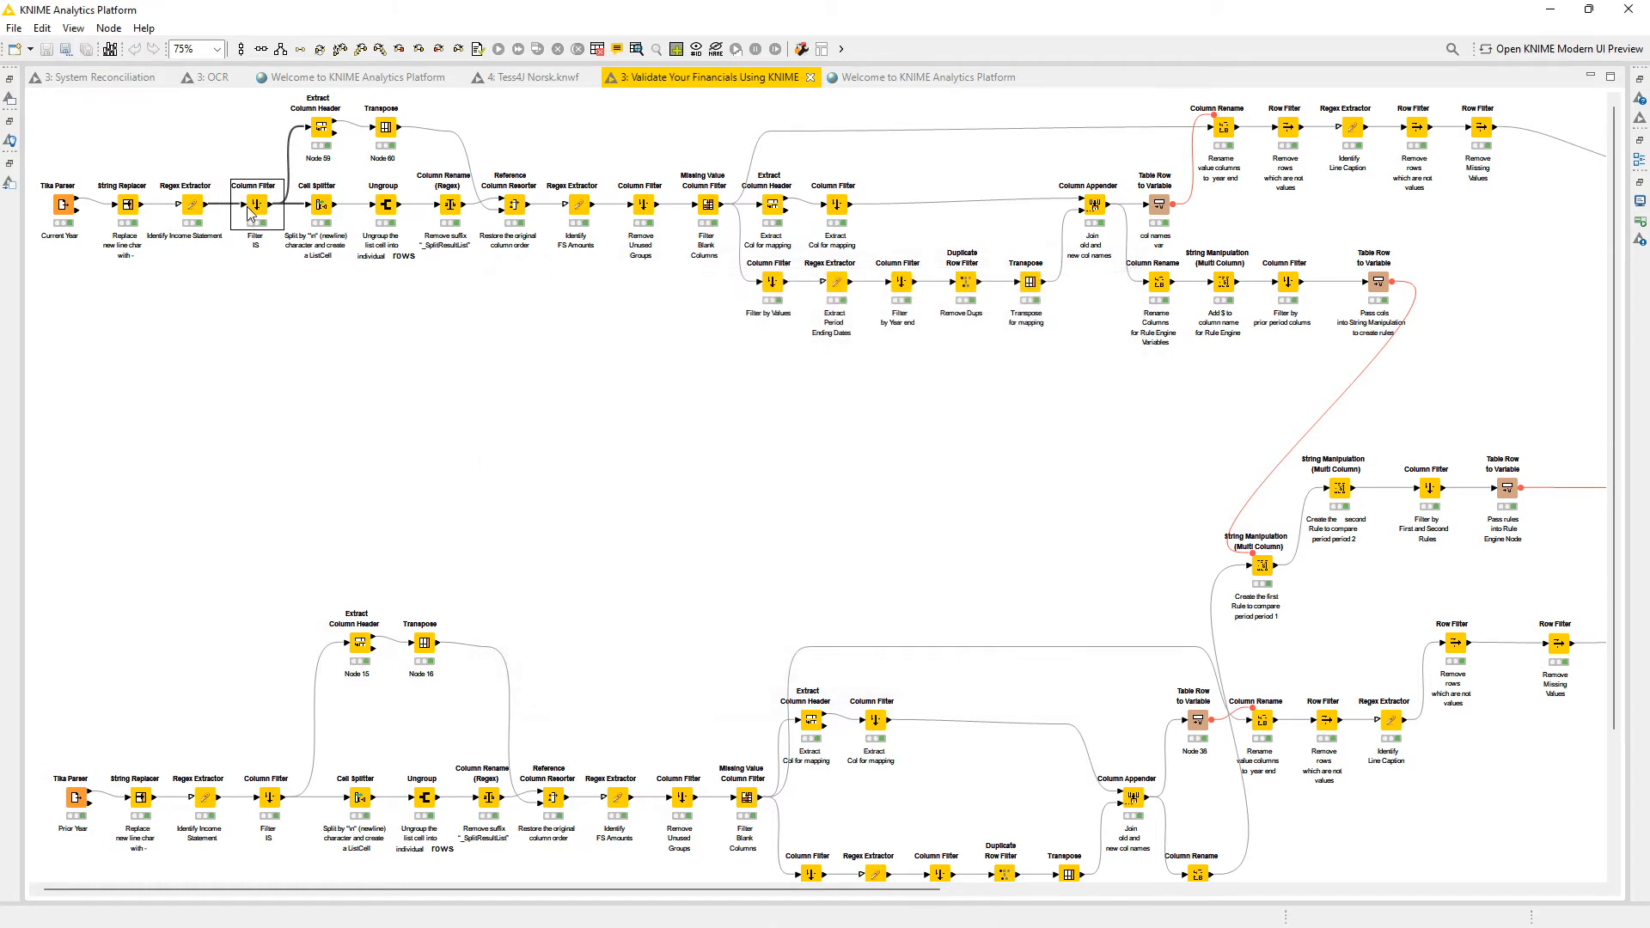
# View the Filter IS node's filtered table, enlarging Row0 to inspect the extracted income statement text.
pyautogui.rightClick(250, 211)
pyautogui.click(331, 633)
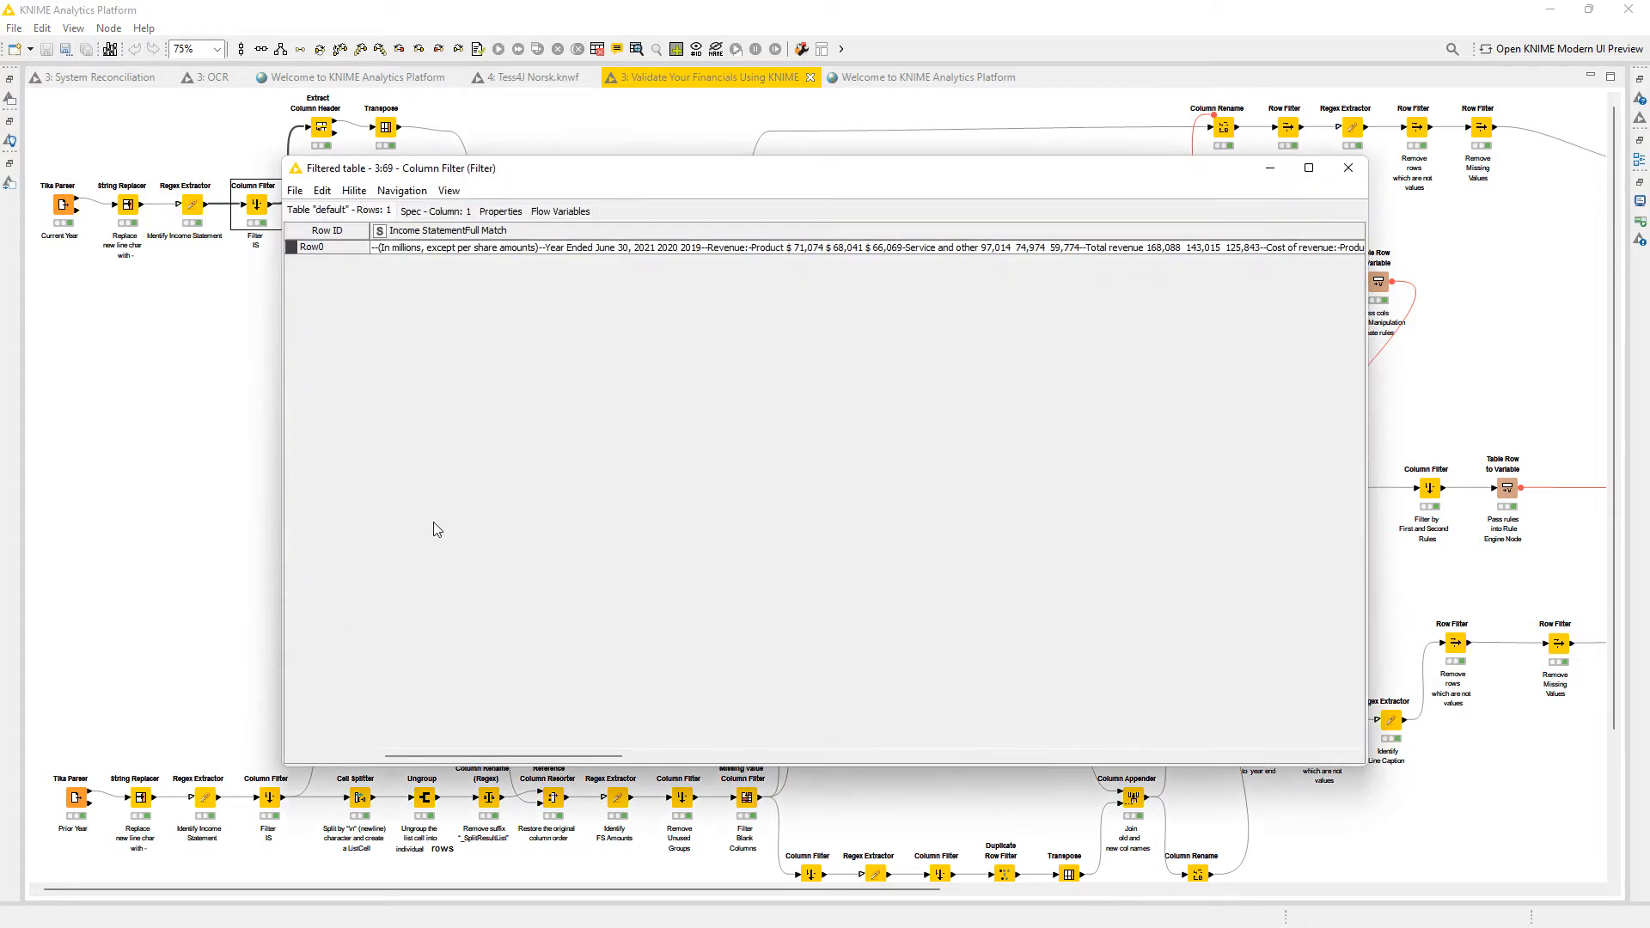
pyautogui.click(641, 249)
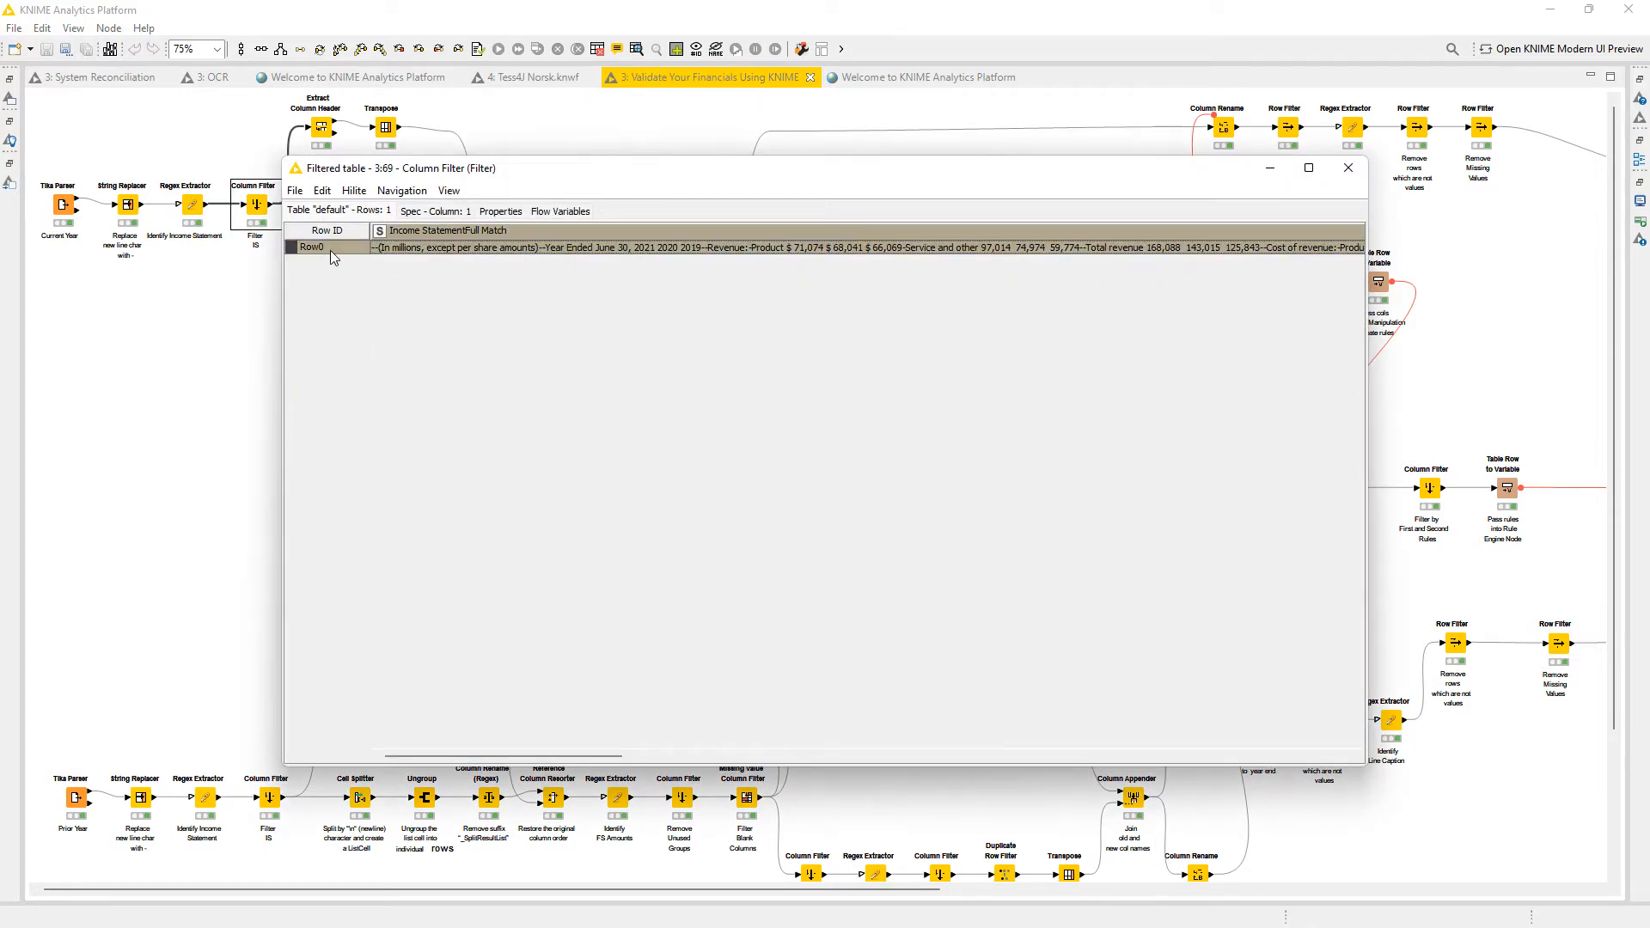
pyautogui.moveTo(330, 254); pyautogui.dragTo(330, 459)
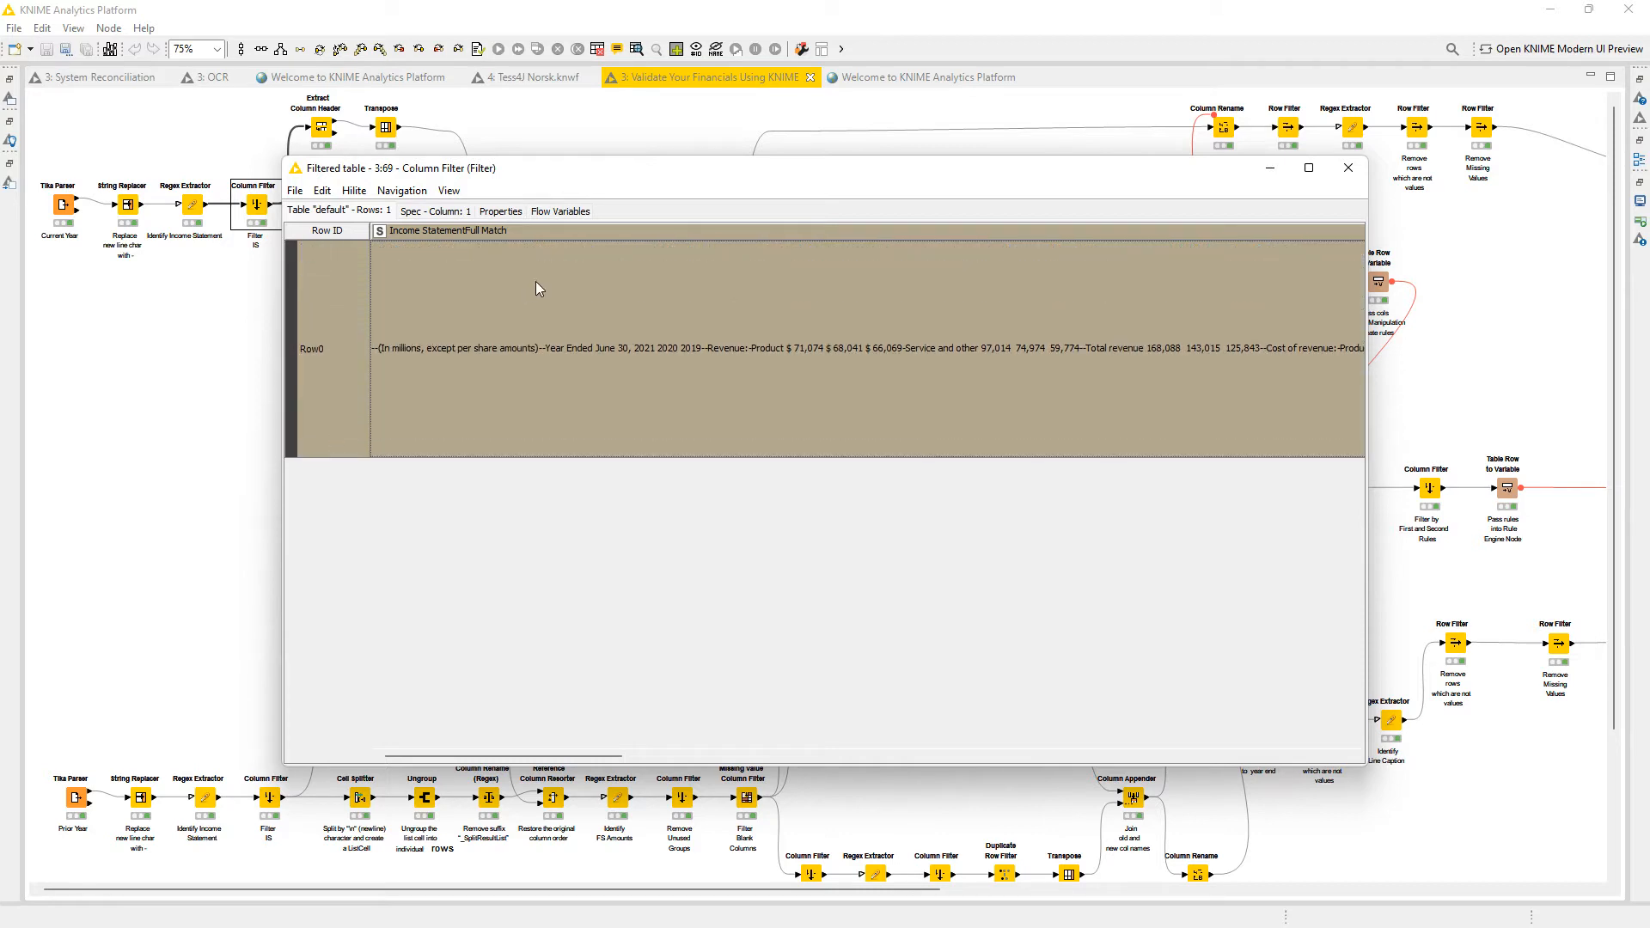
pyautogui.click(1348, 167)
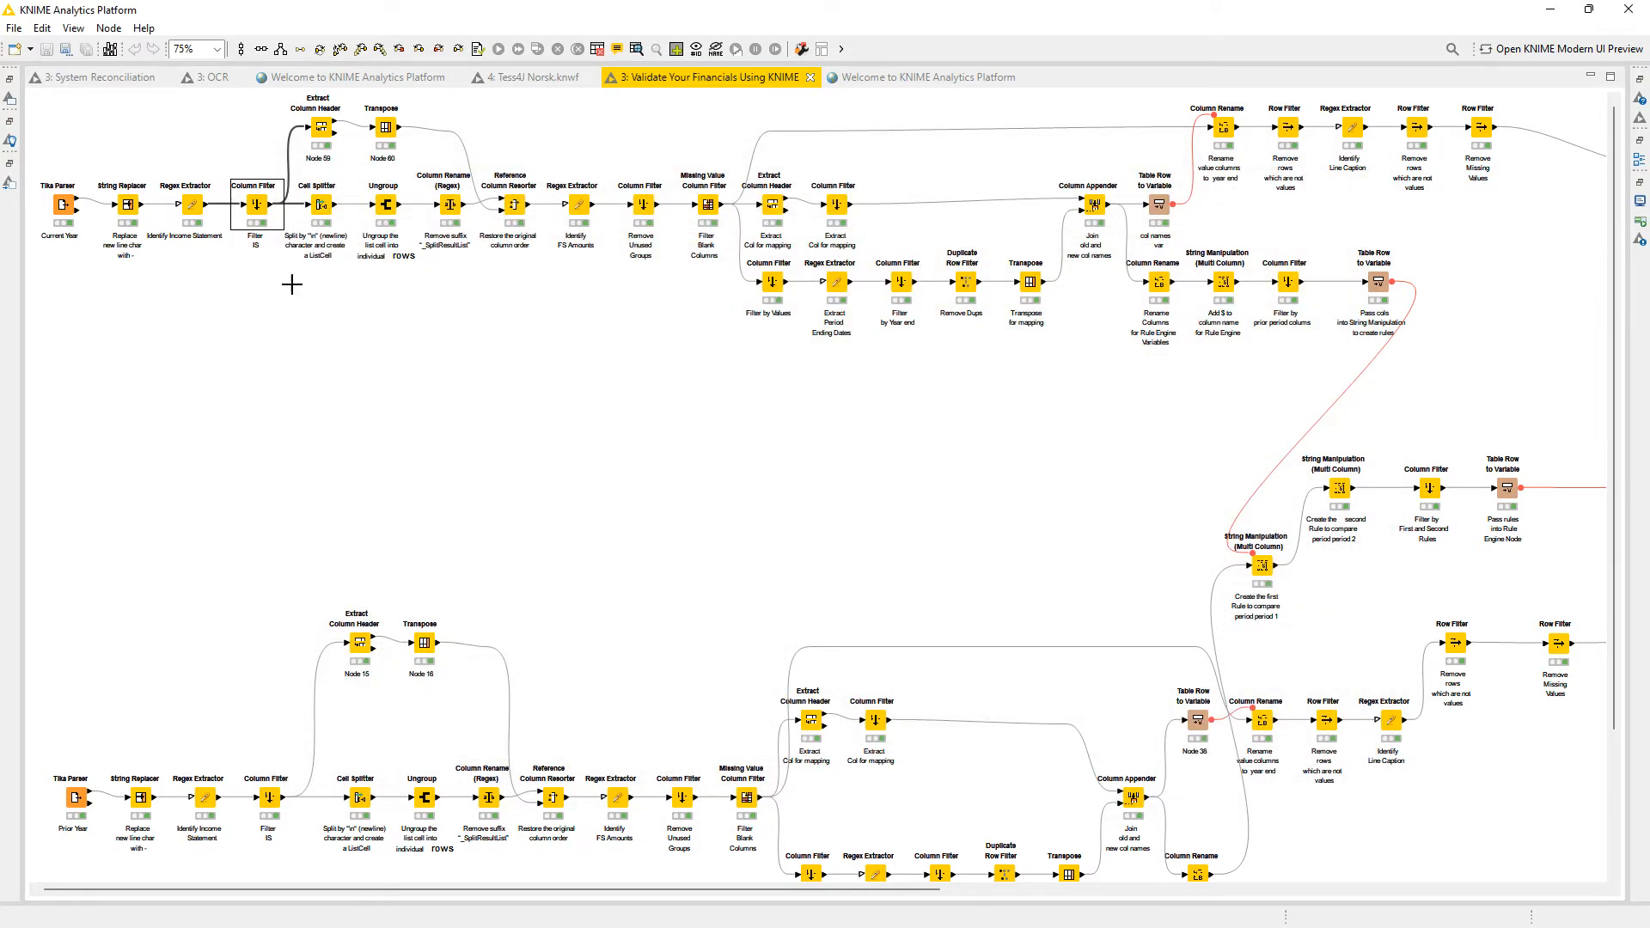
pyautogui.moveTo(285, 285); pyautogui.dragTo(494, 136)
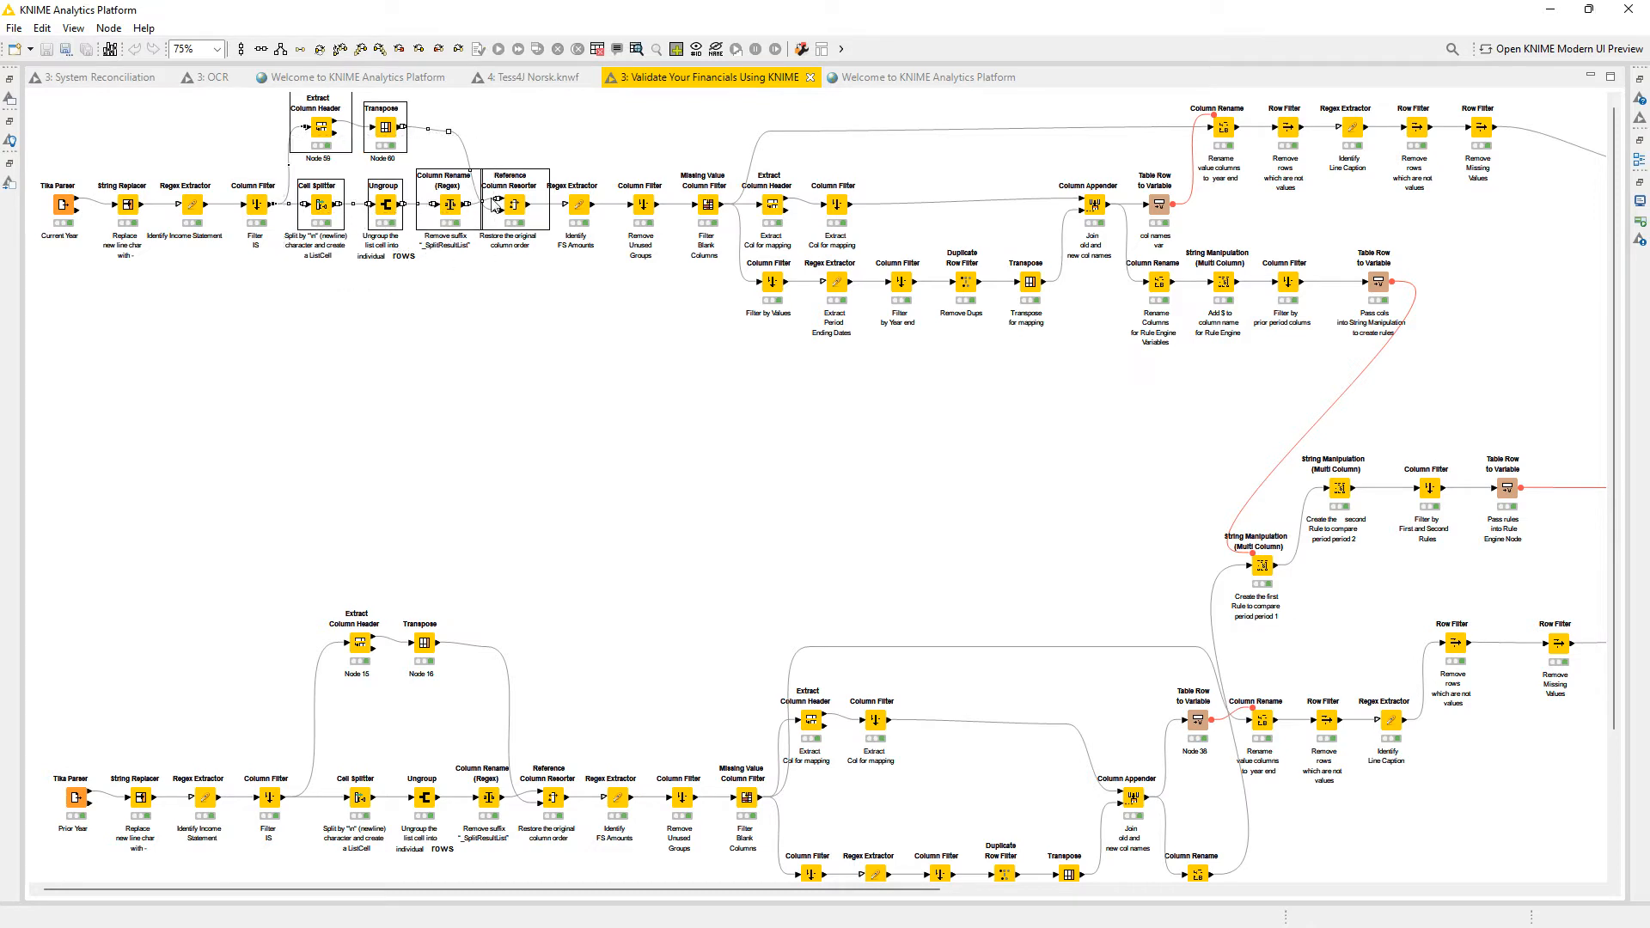
pyautogui.click(440, 325)
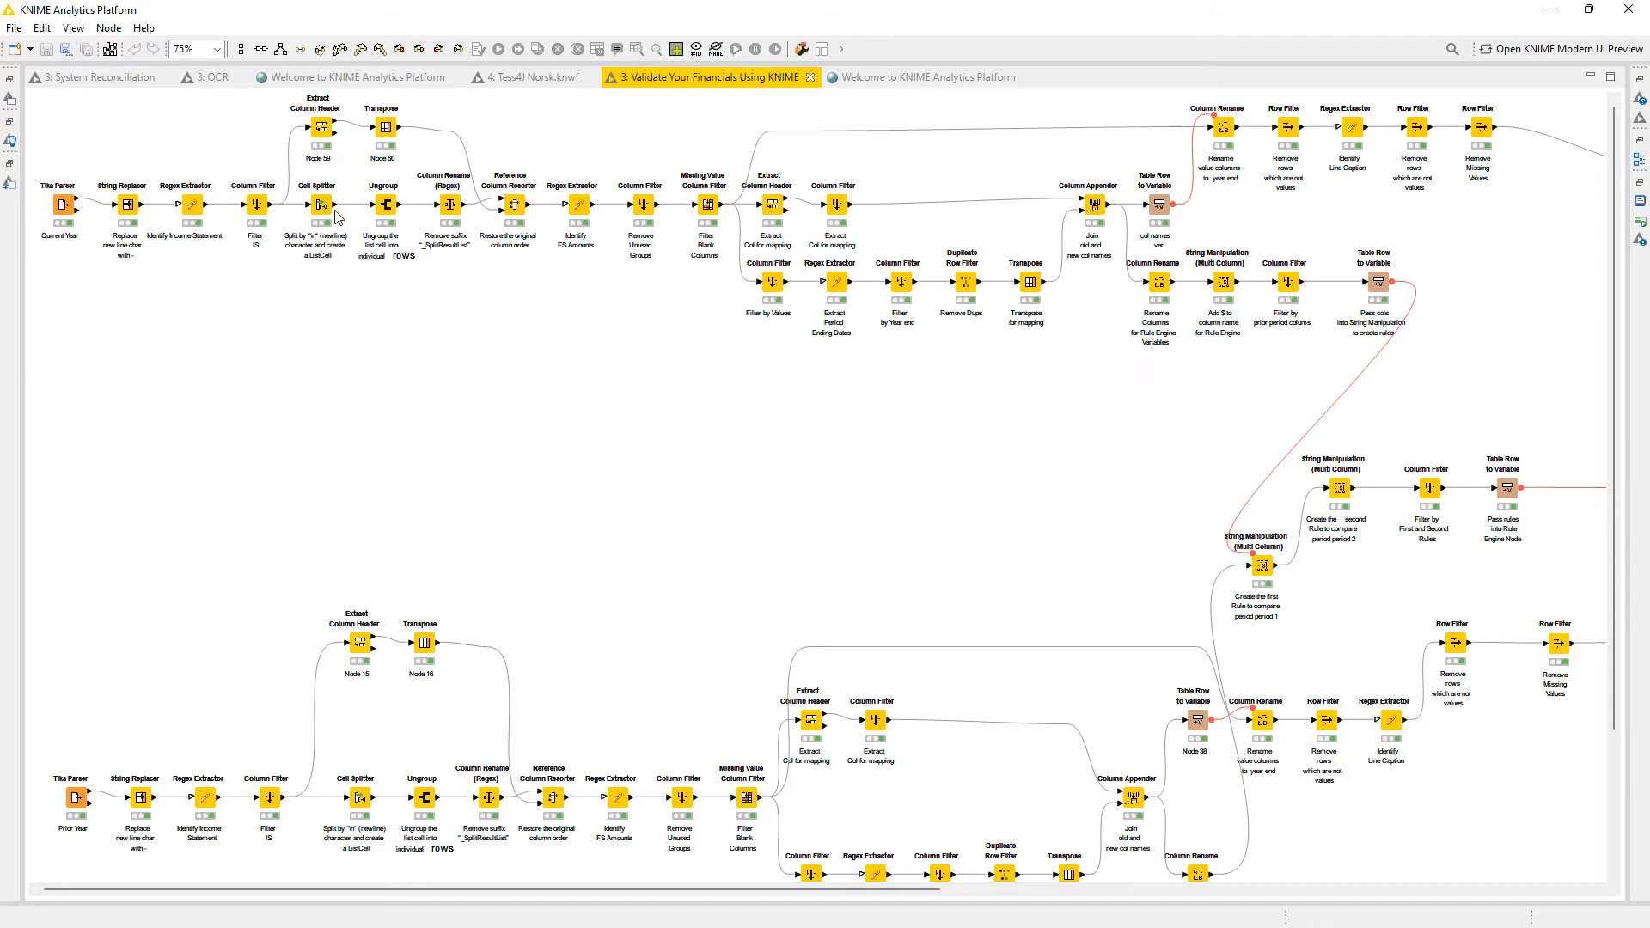
# Recheck the single-row income statement text in the Filter IS node's output before the cell splitting.
pyautogui.rightClick(261, 214)
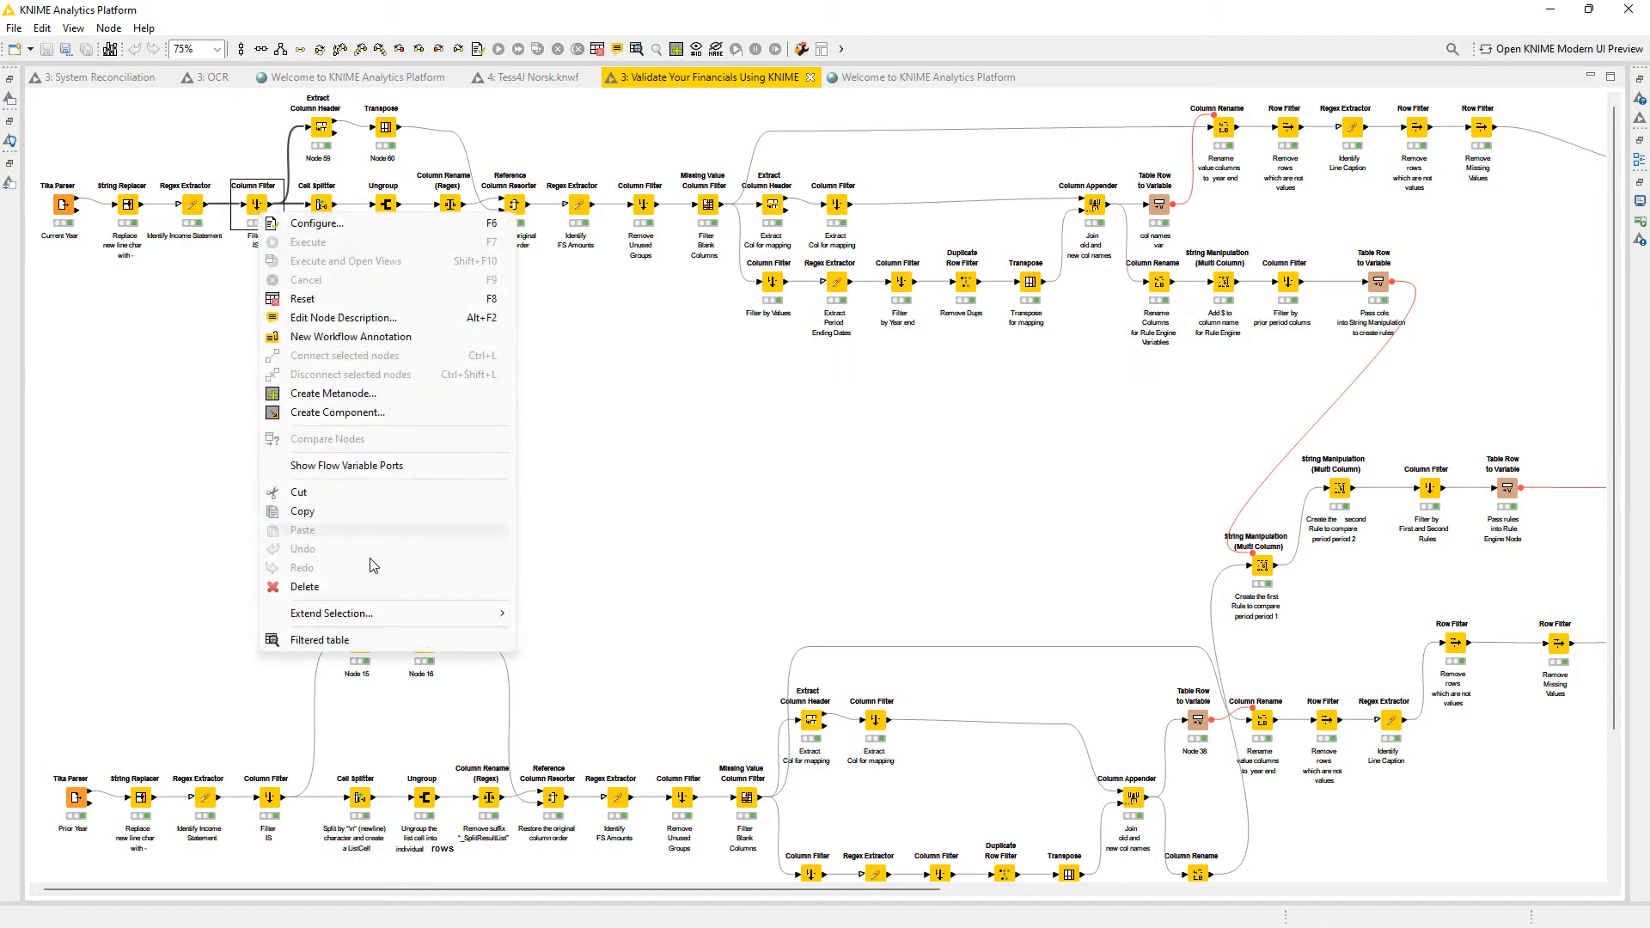
pyautogui.click(344, 640)
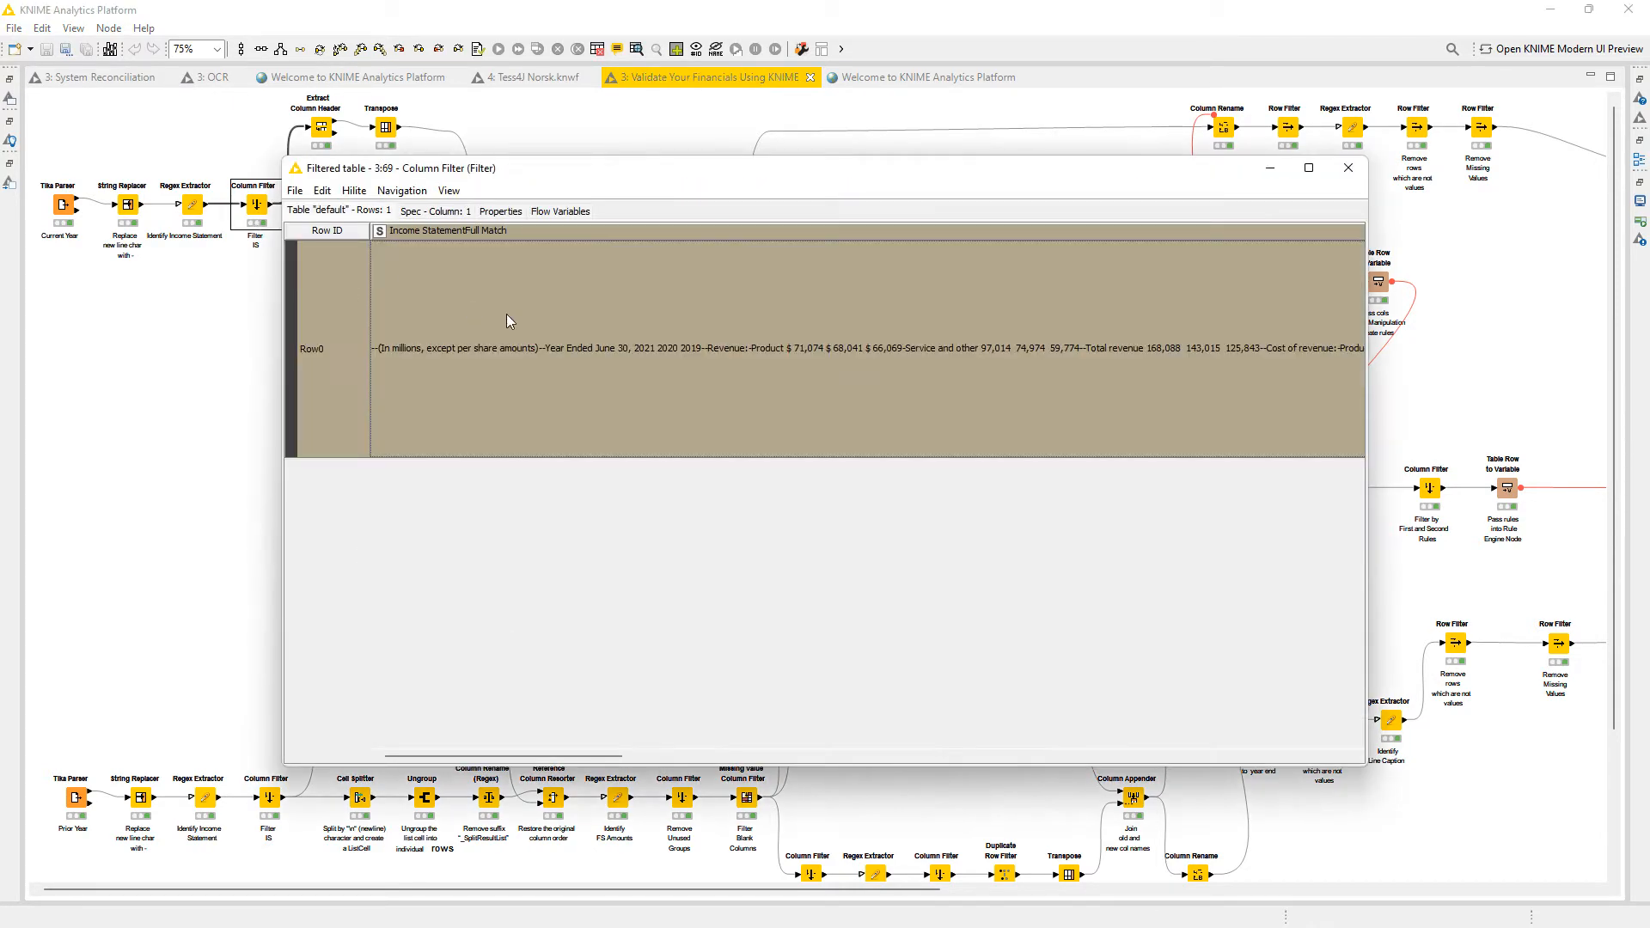
pyautogui.click(1349, 167)
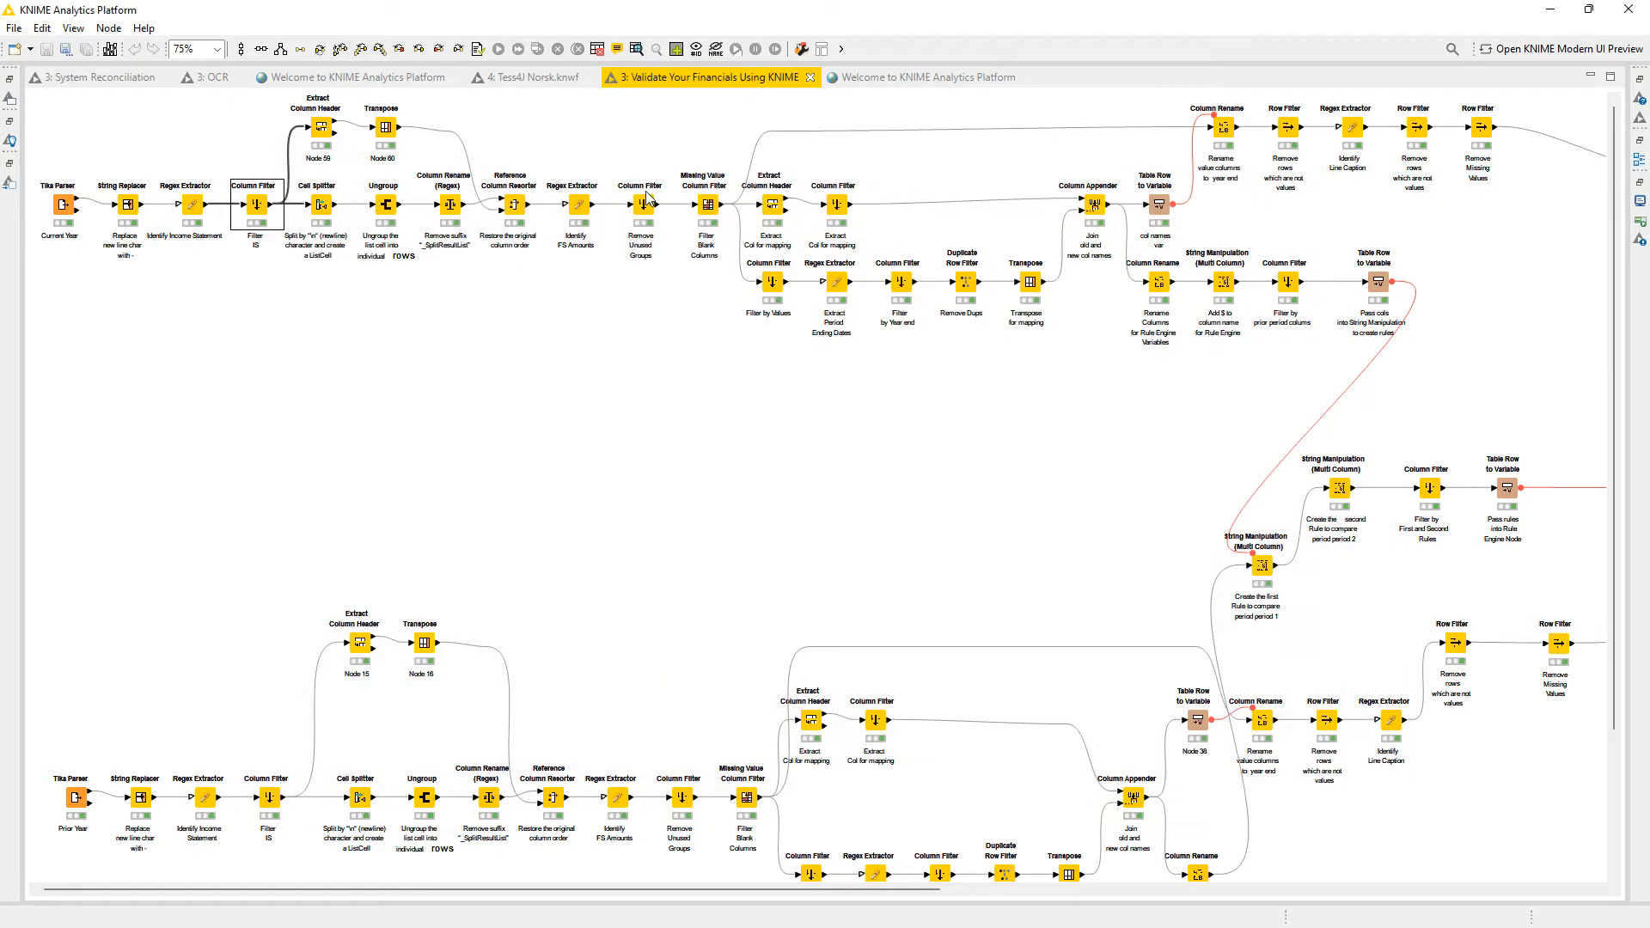
# Review the configurations of the current-year Cell Splitter and the Ungroup node after it, closing each without changes.
pyautogui.click(318, 206)
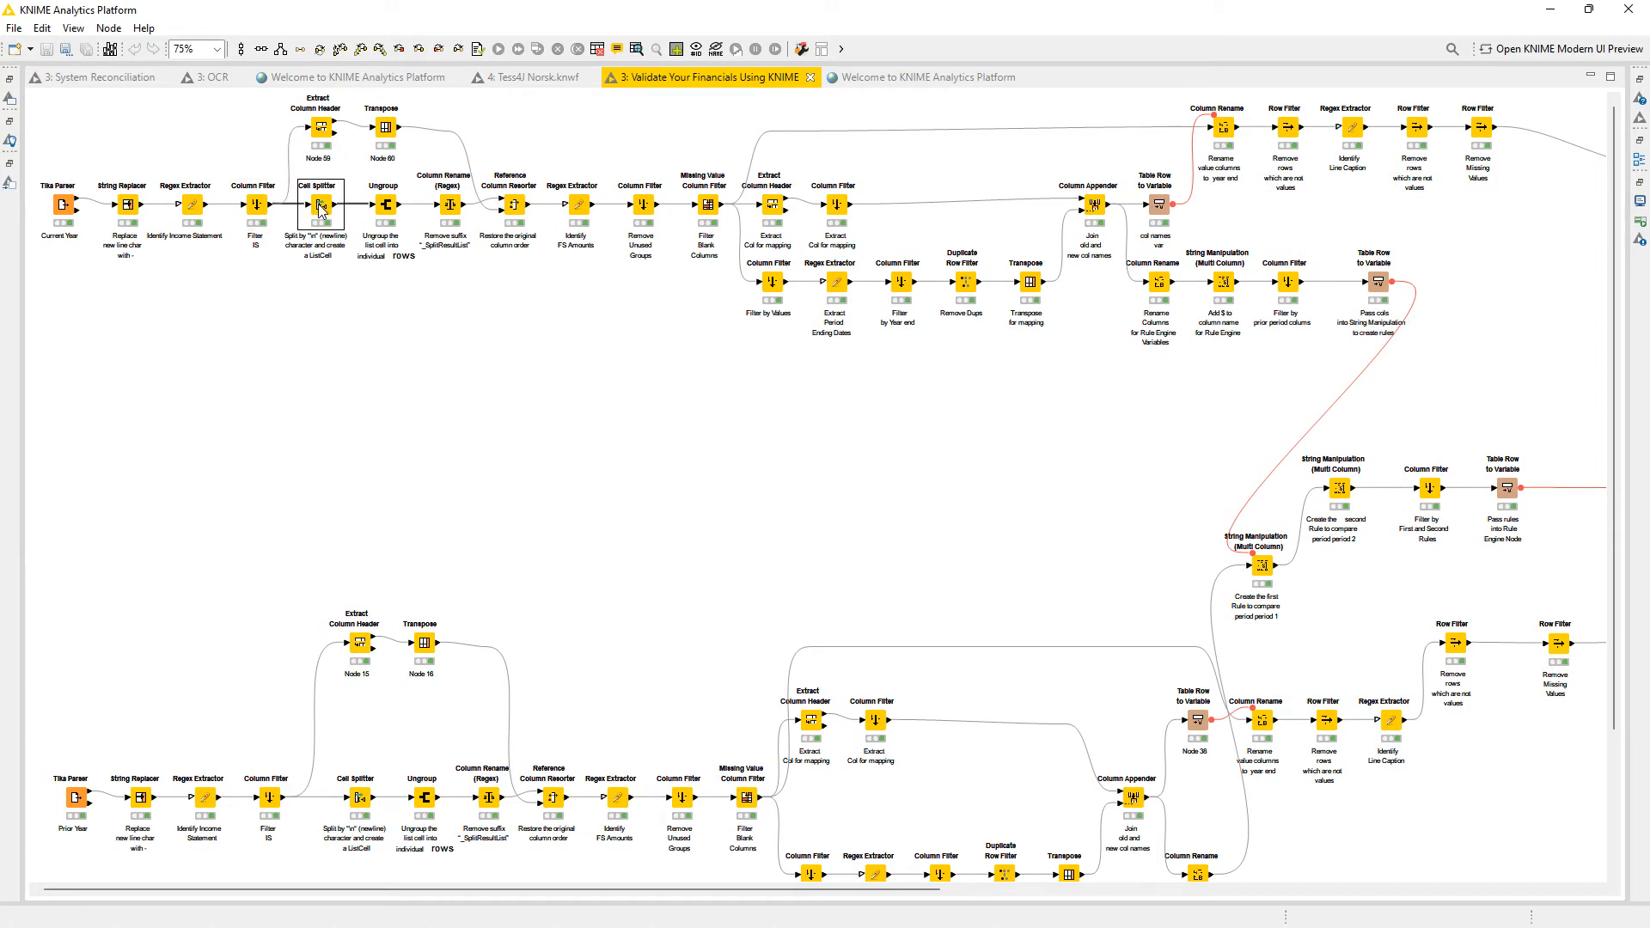
pyautogui.doubleClick(319, 207)
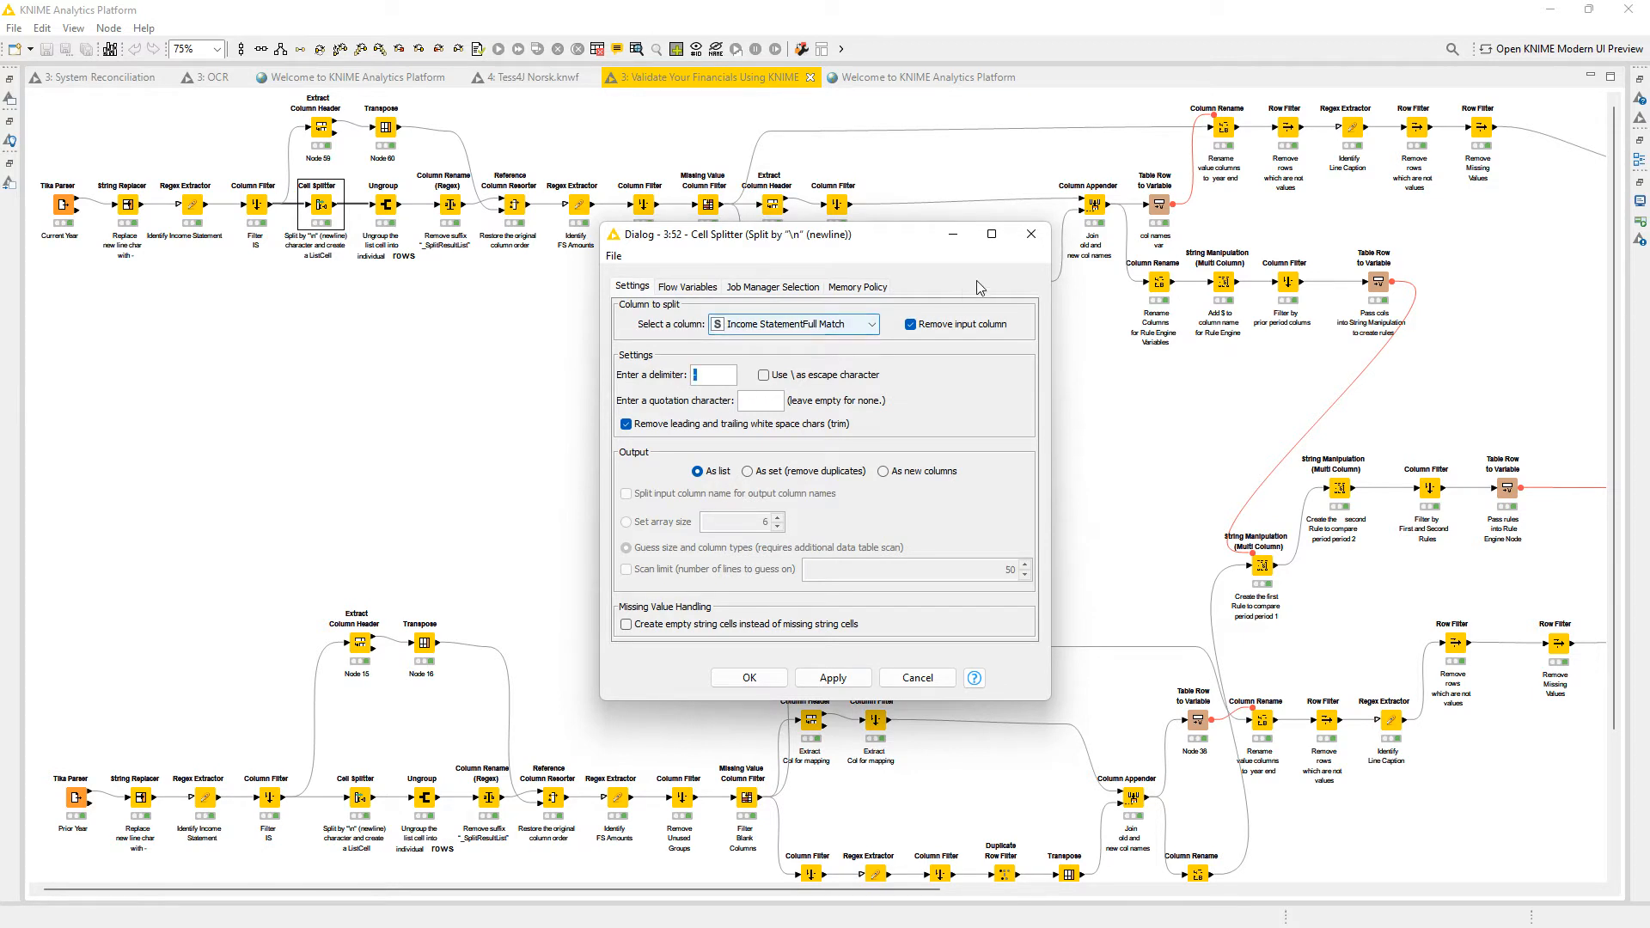
pyautogui.click(1031, 235)
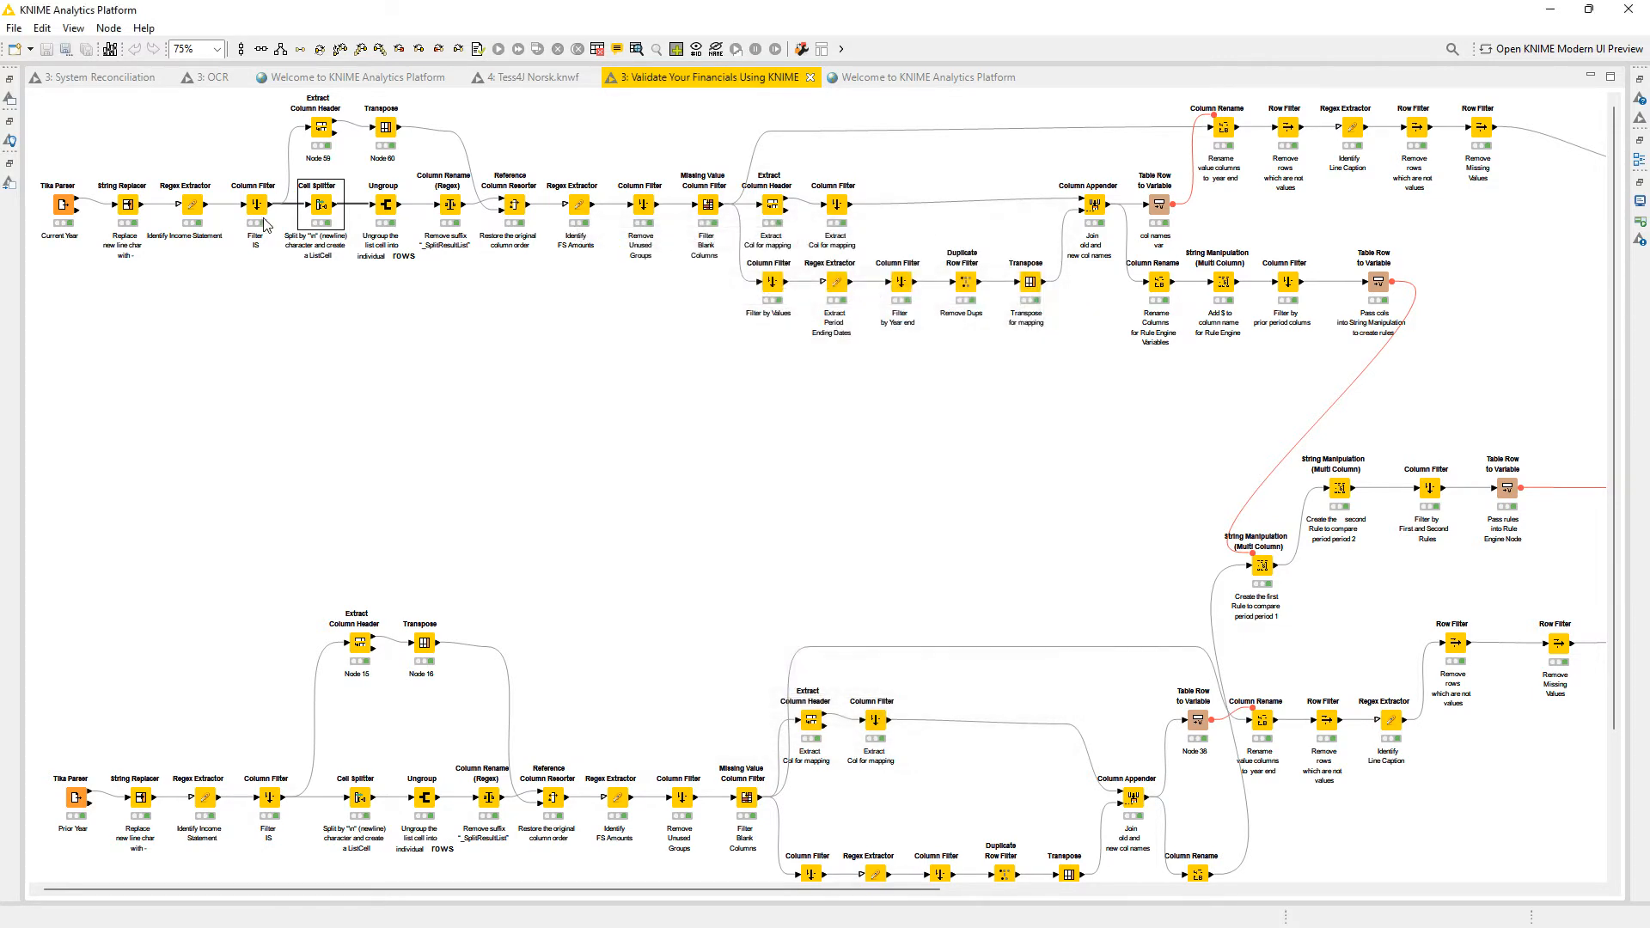
pyautogui.doubleClick(324, 211)
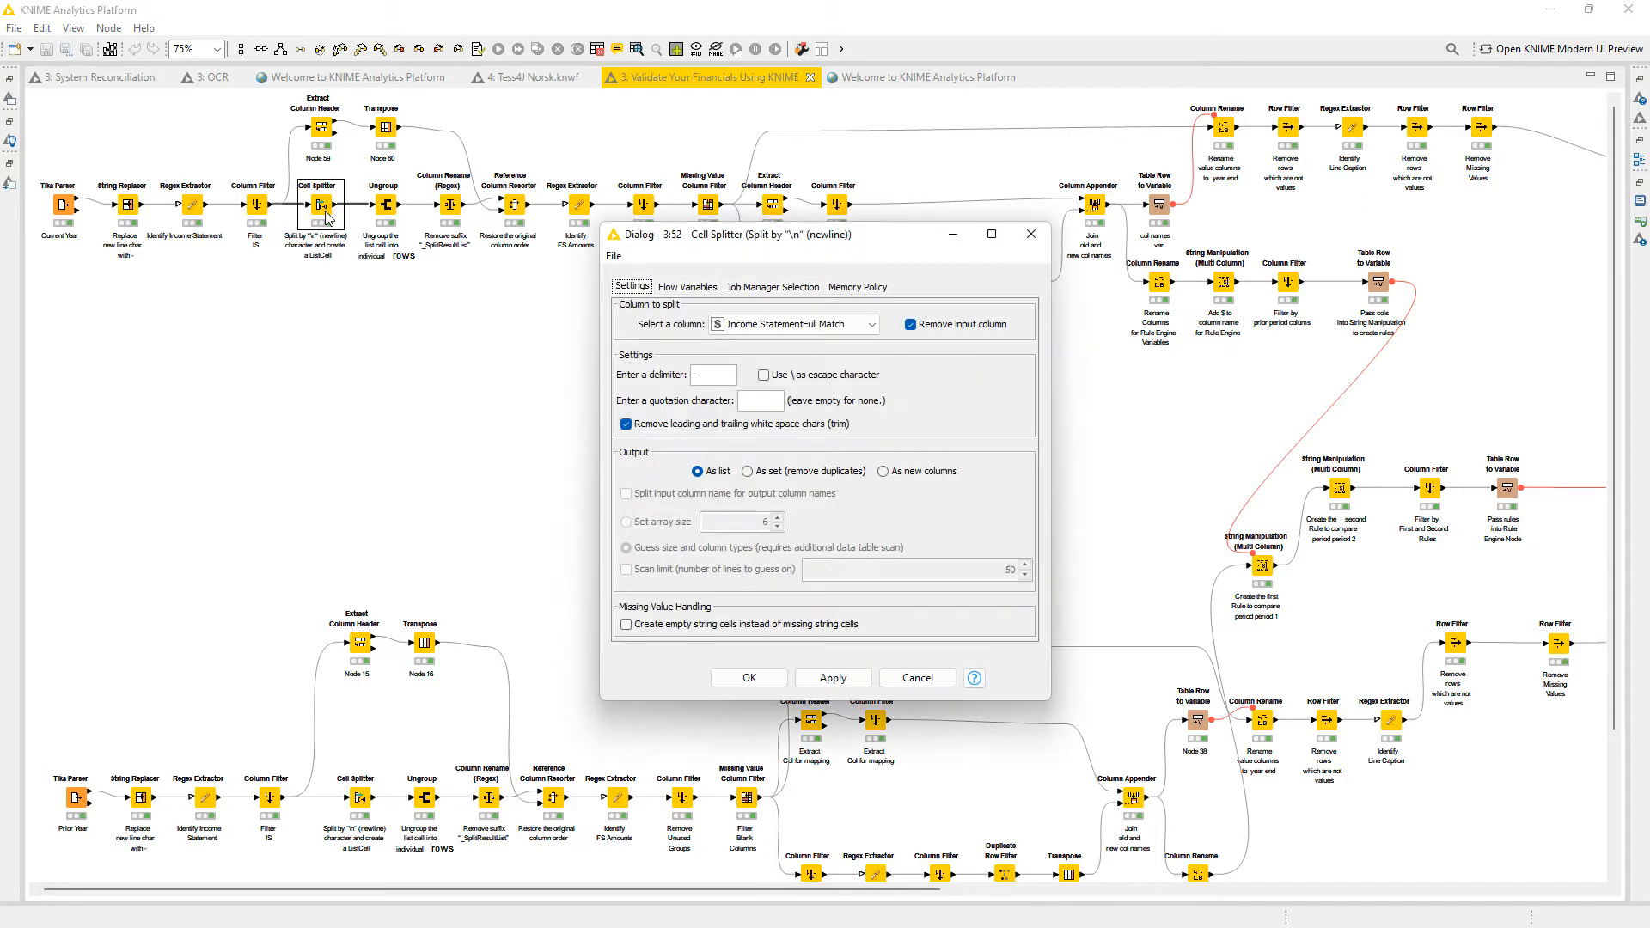
pyautogui.click(1030, 234)
pyautogui.doubleClick(382, 209)
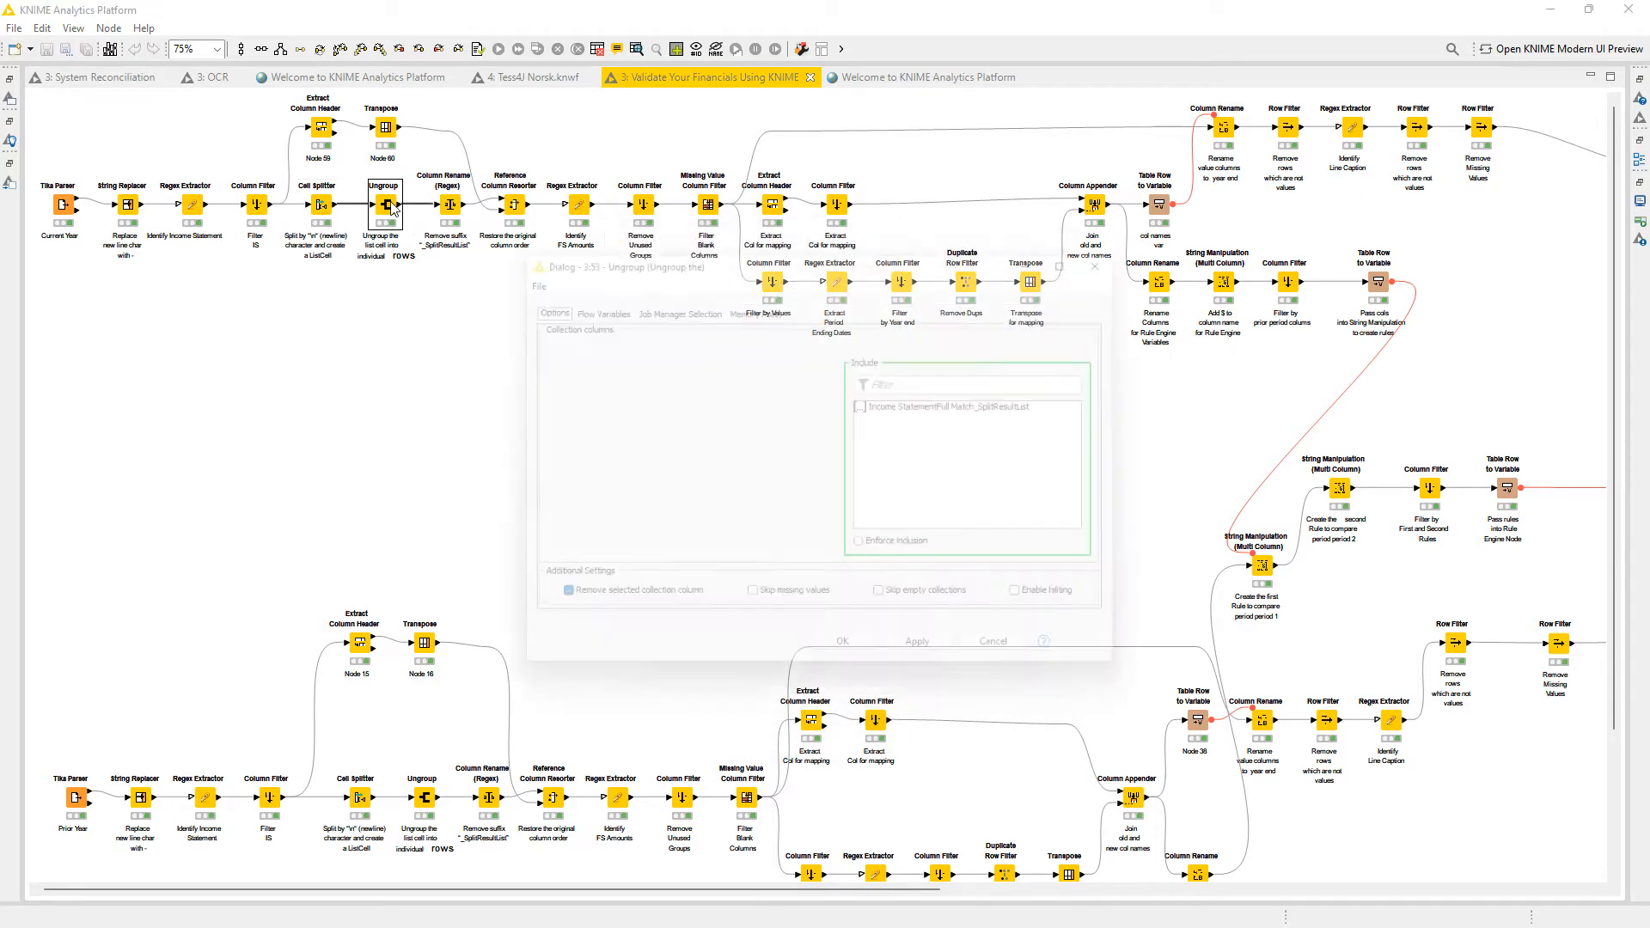
pyautogui.click(1132, 255)
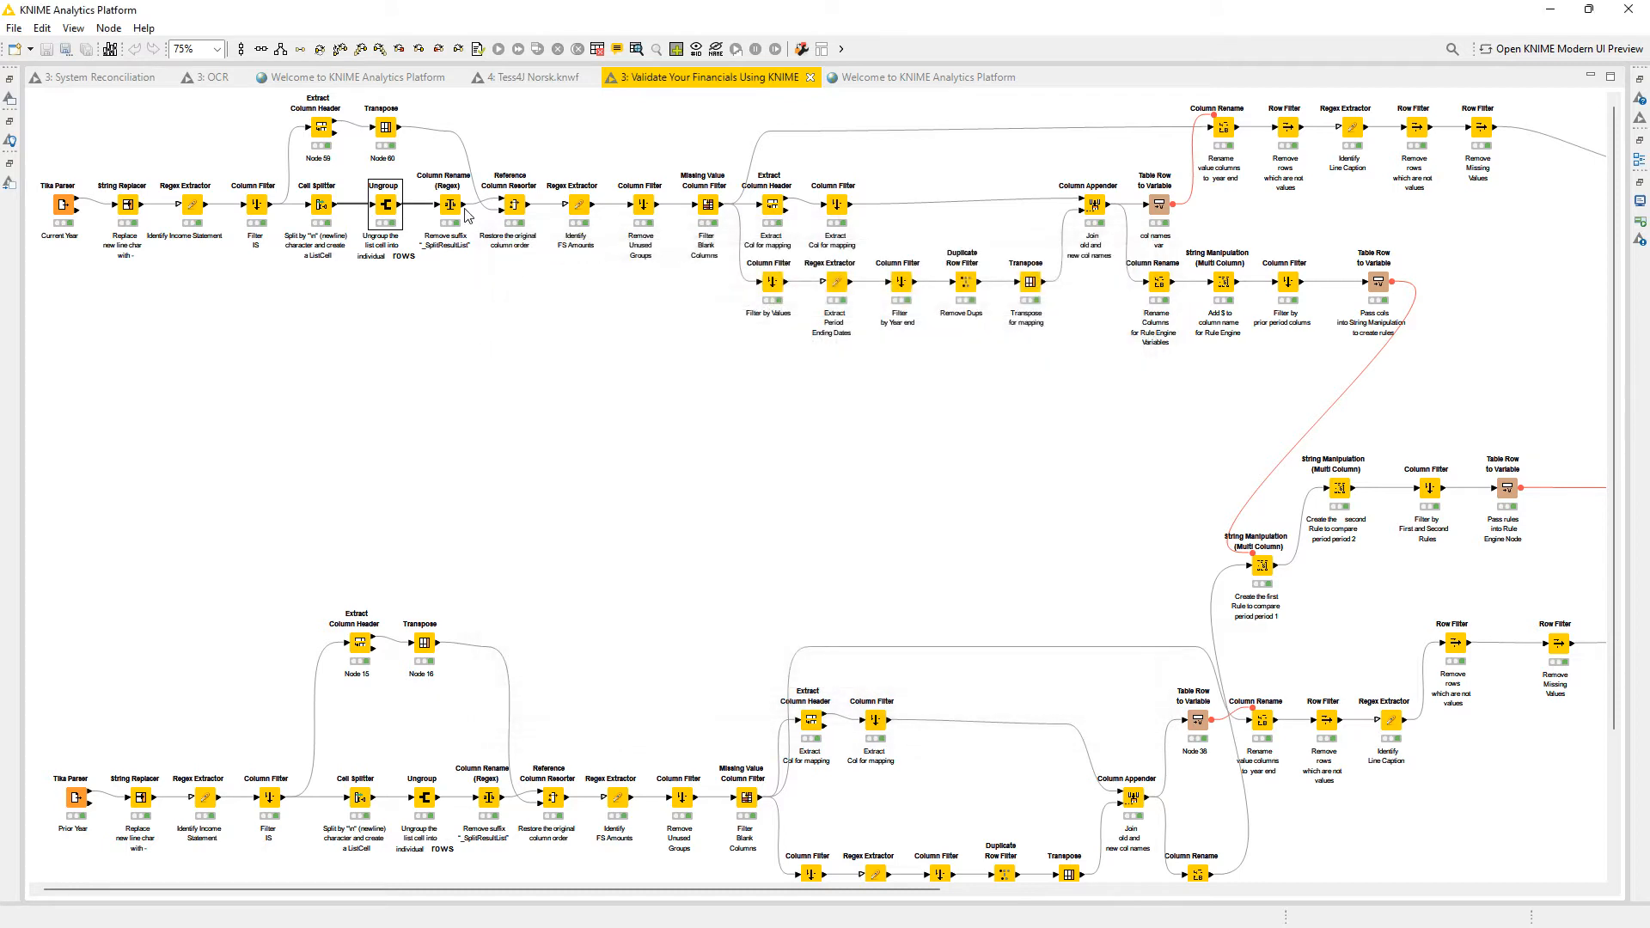
# Inspect the current-year Column Rename (Regex) node's output table, slightly widening its income statement column, and review its search and replacement settings.
pyautogui.click(458, 211)
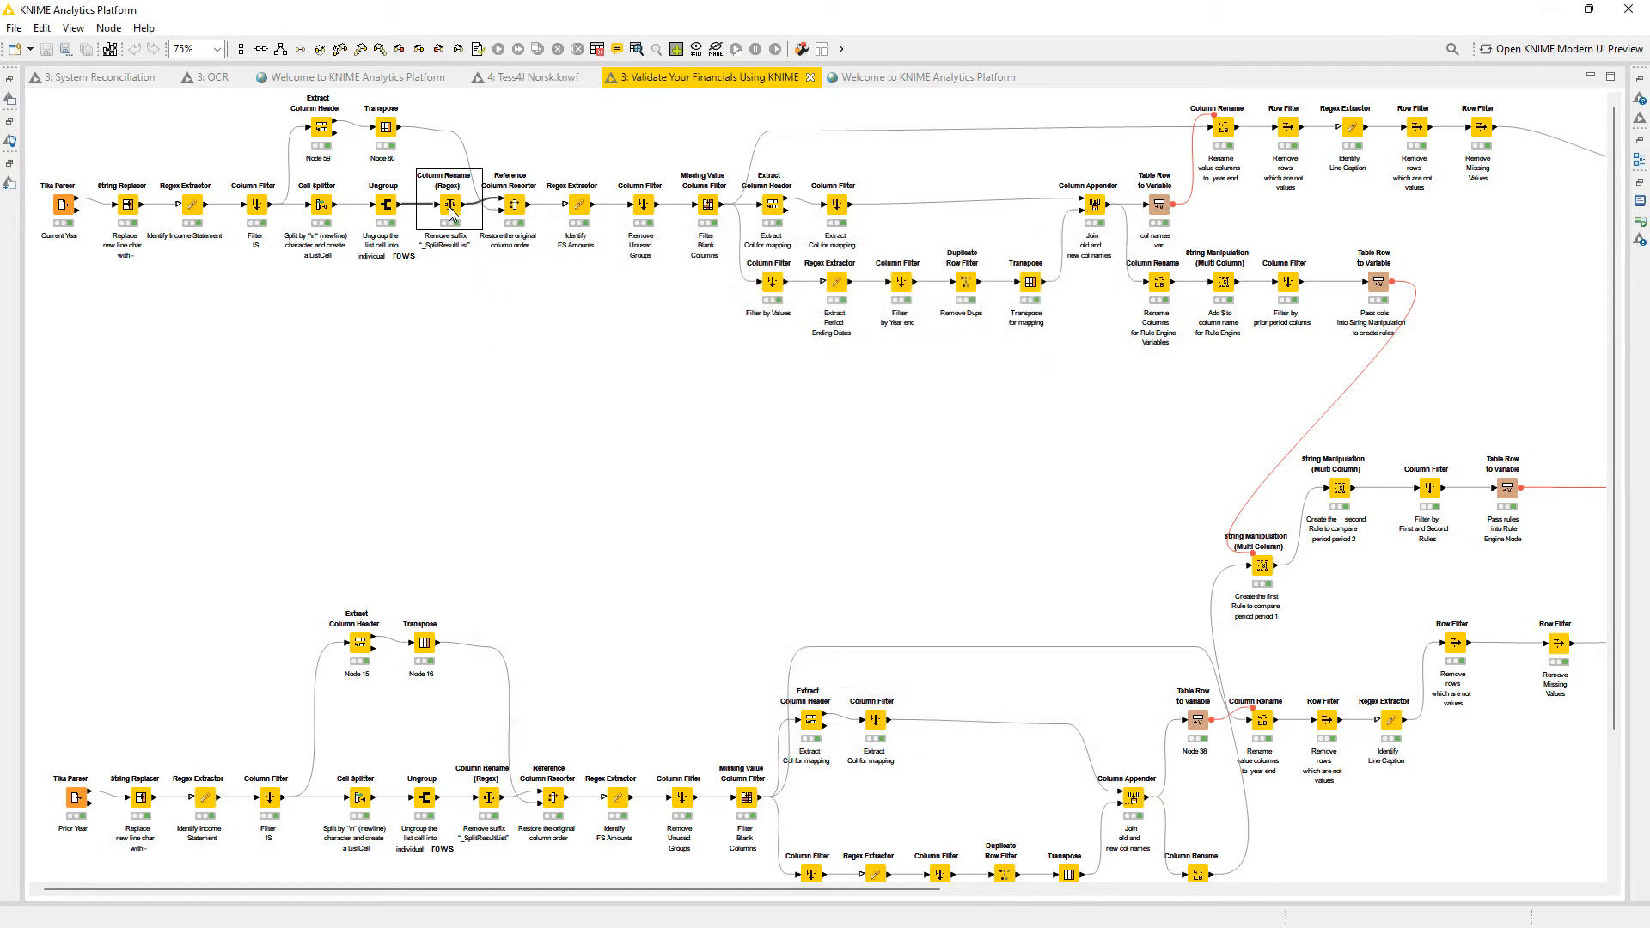
pyautogui.rightClick(451, 203)
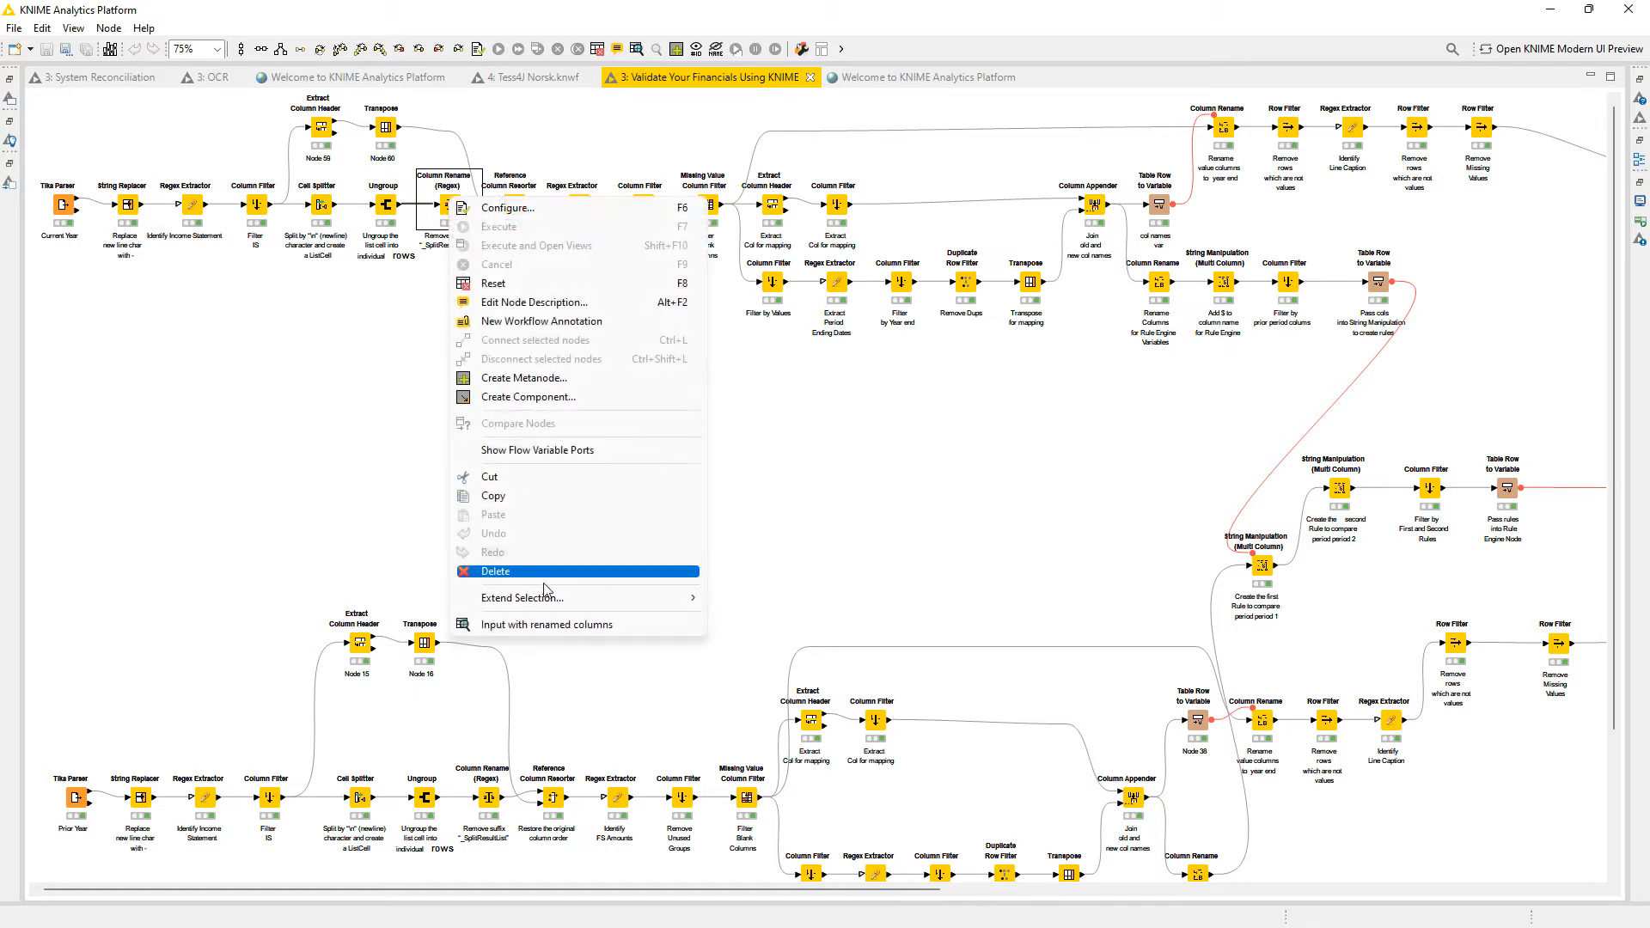
pyautogui.click(554, 626)
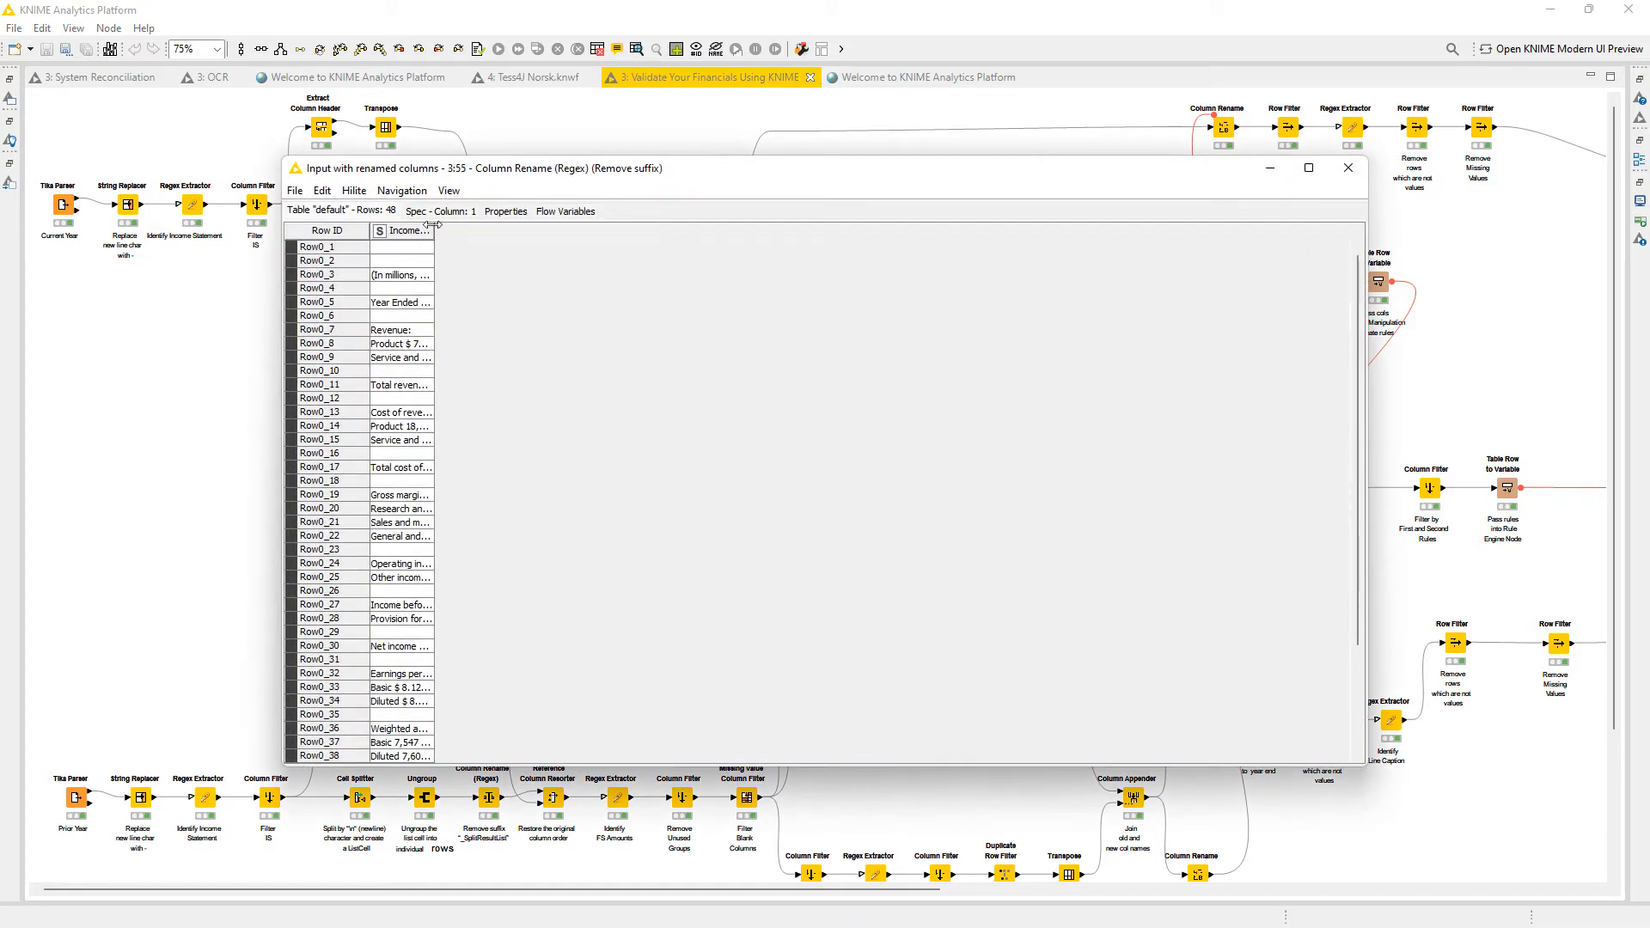
pyautogui.moveTo(432, 224); pyautogui.dragTo(439, 230)
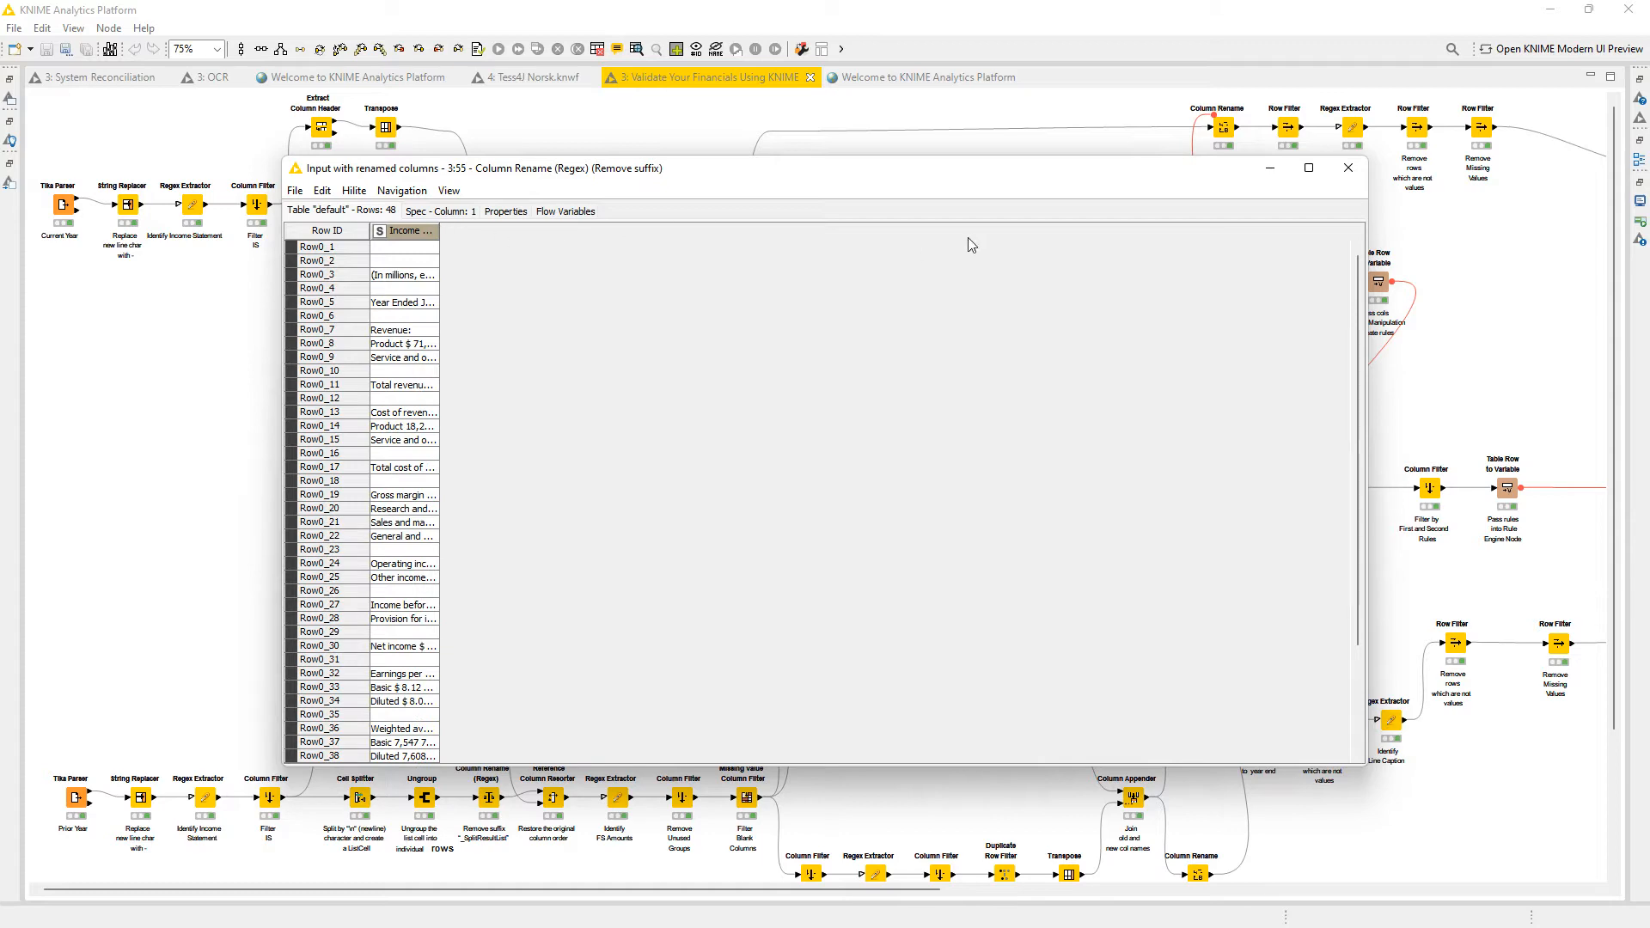
pyautogui.click(1349, 168)
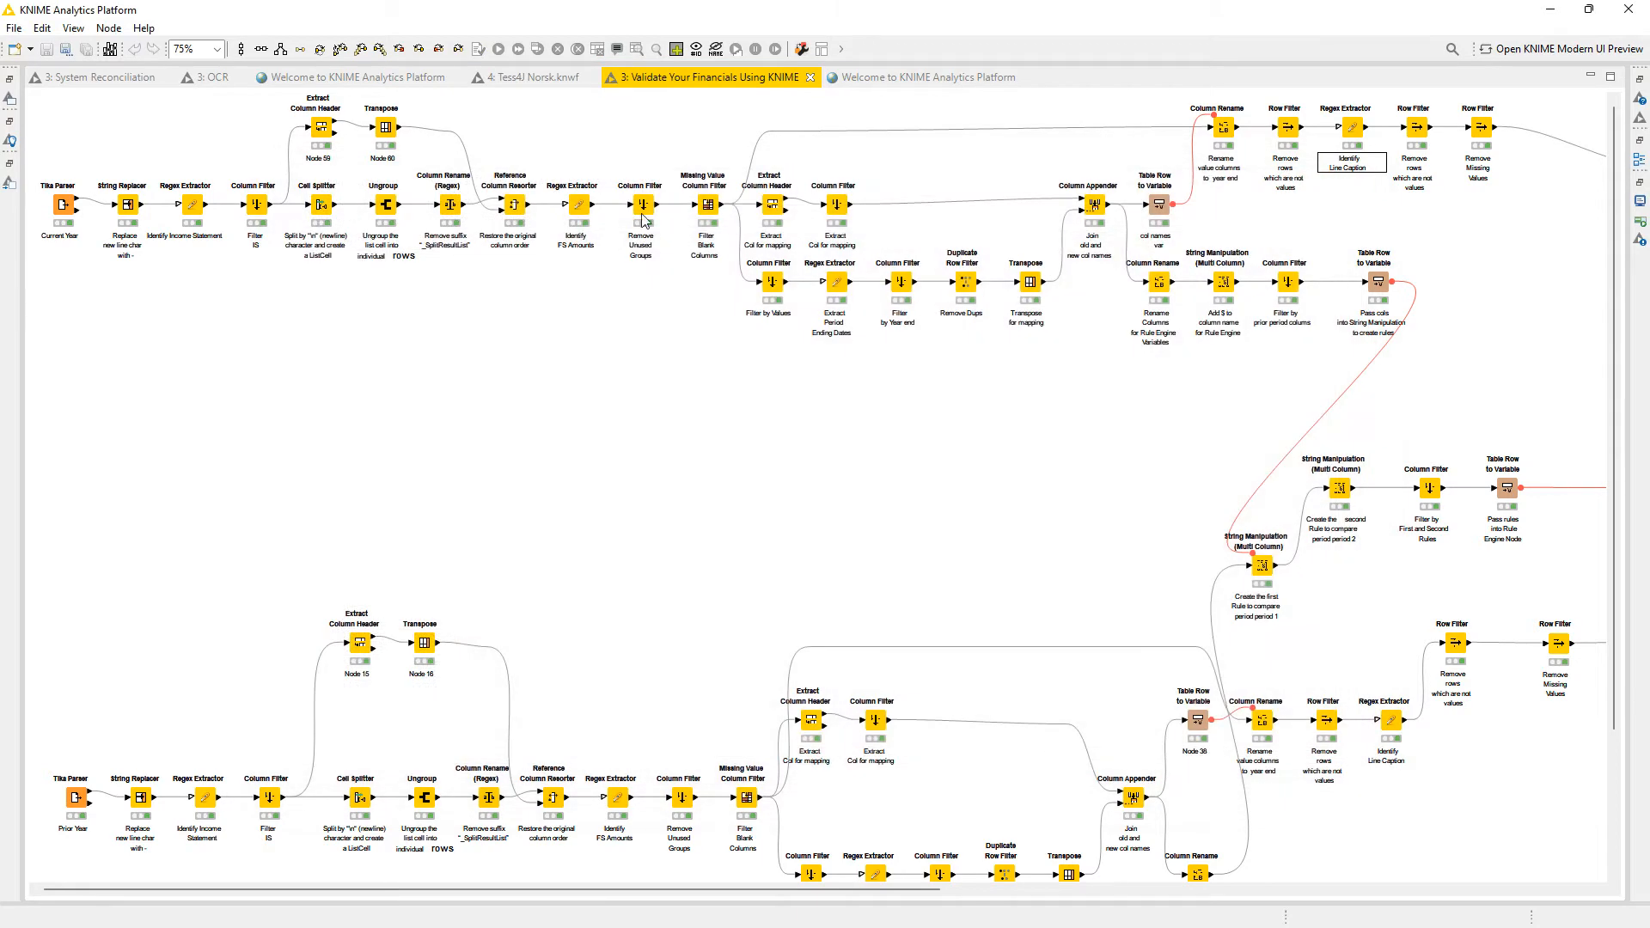
pyautogui.doubleClick(450, 206)
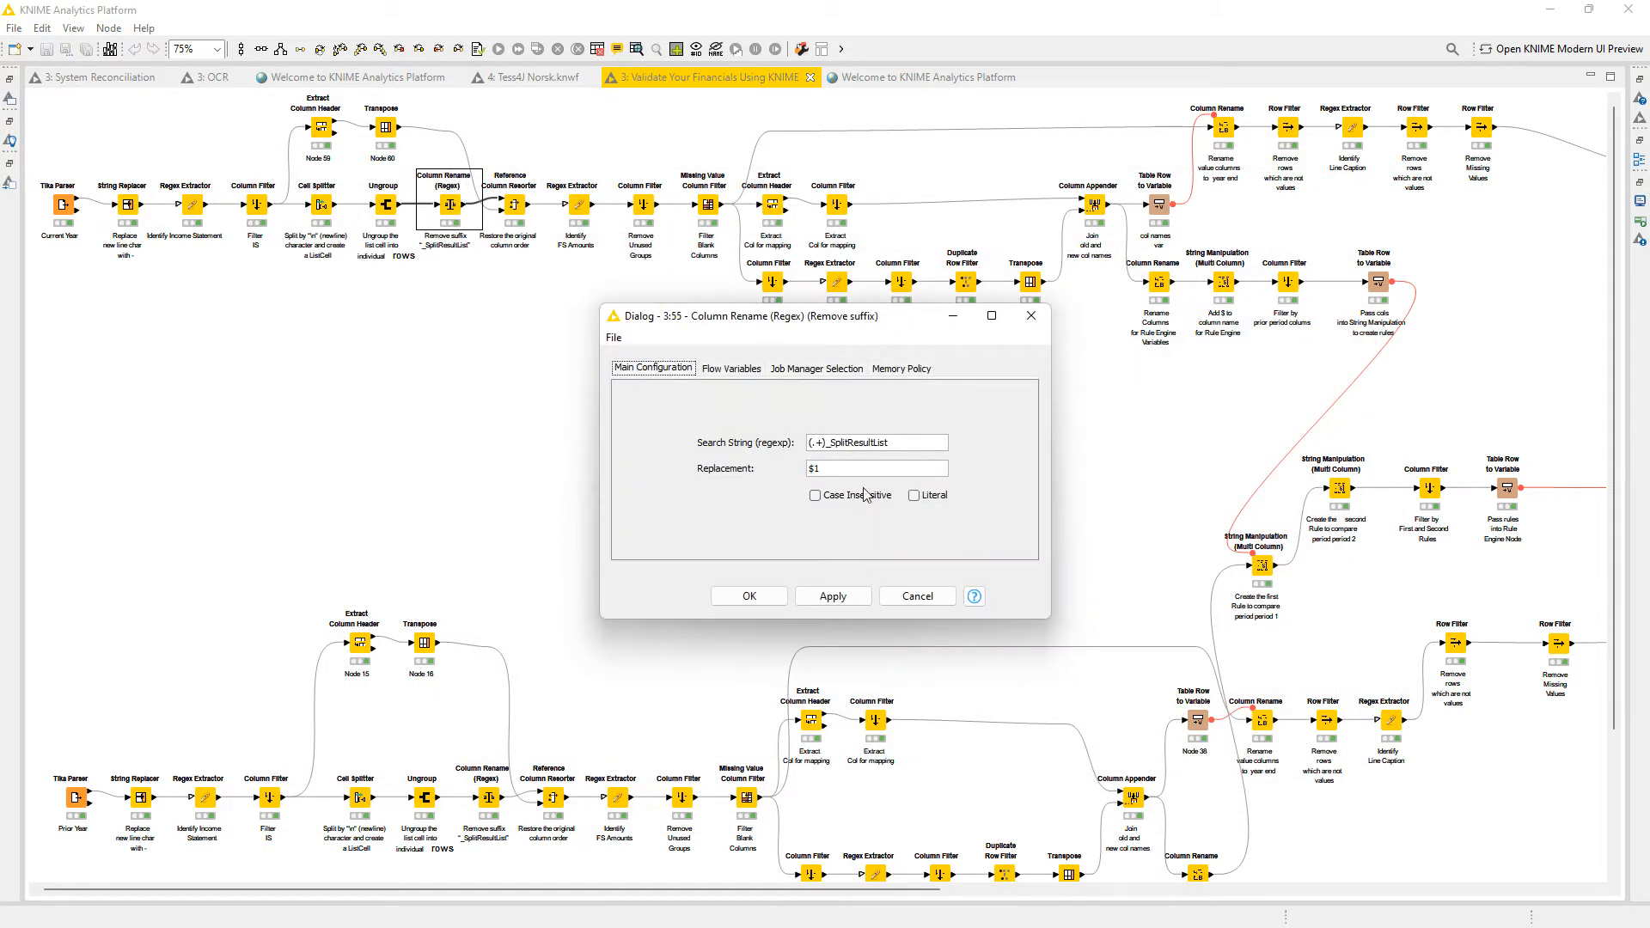
pyautogui.click(1018, 324)
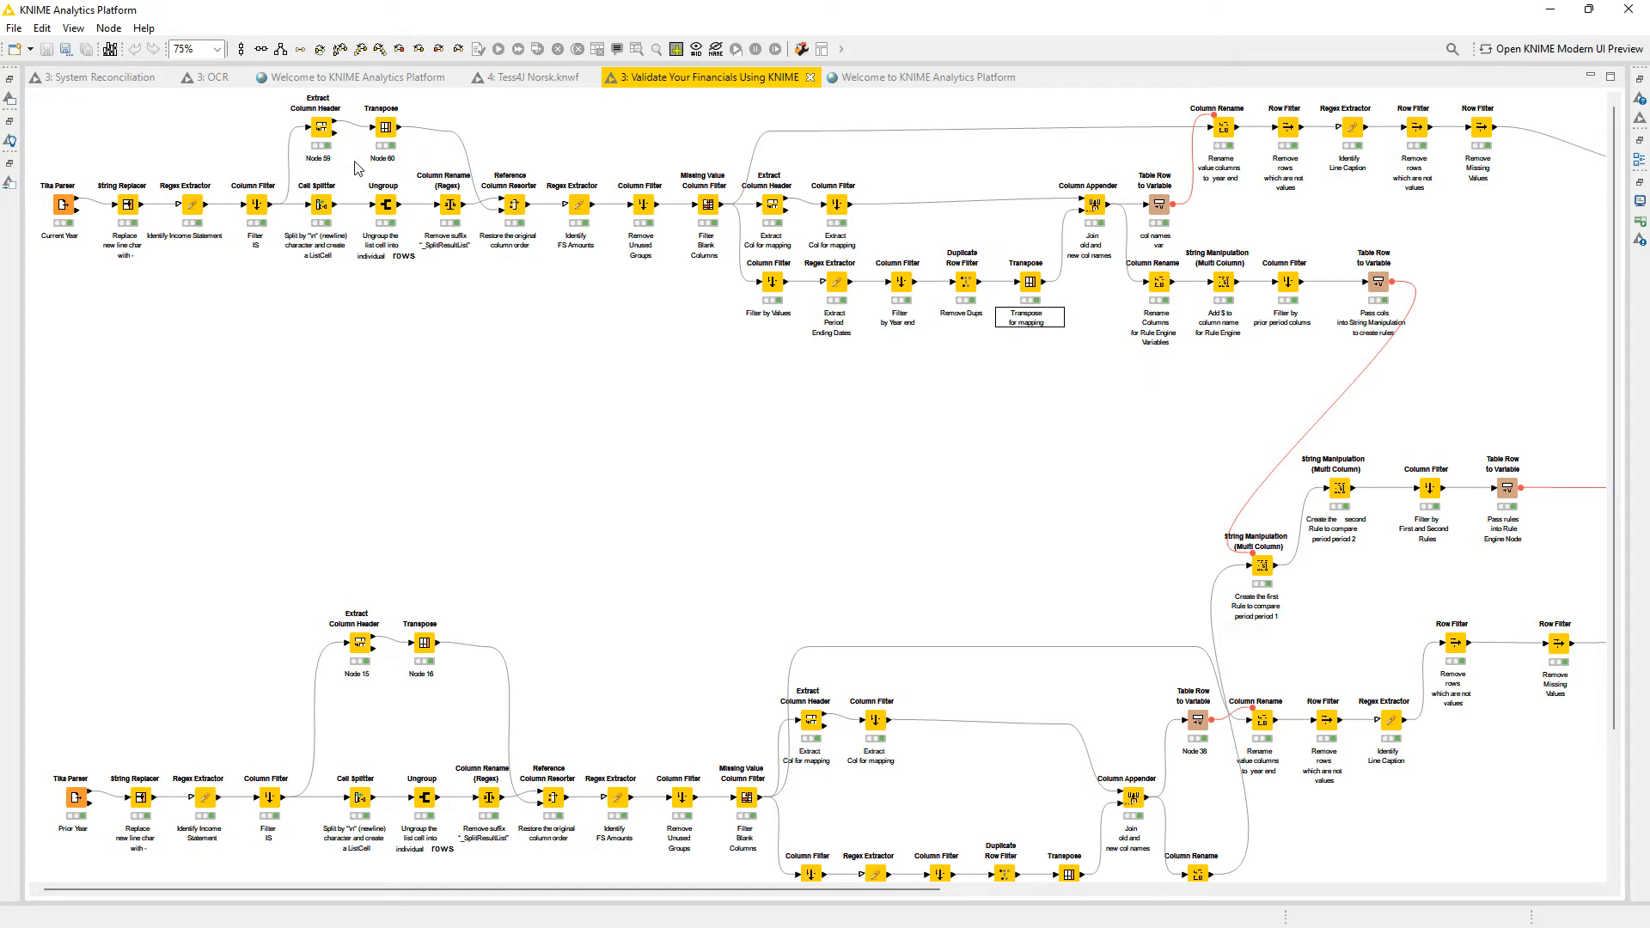
# View the transposed table of the current-year Transpose node that follows Extract Column Header.
pyautogui.click(323, 131)
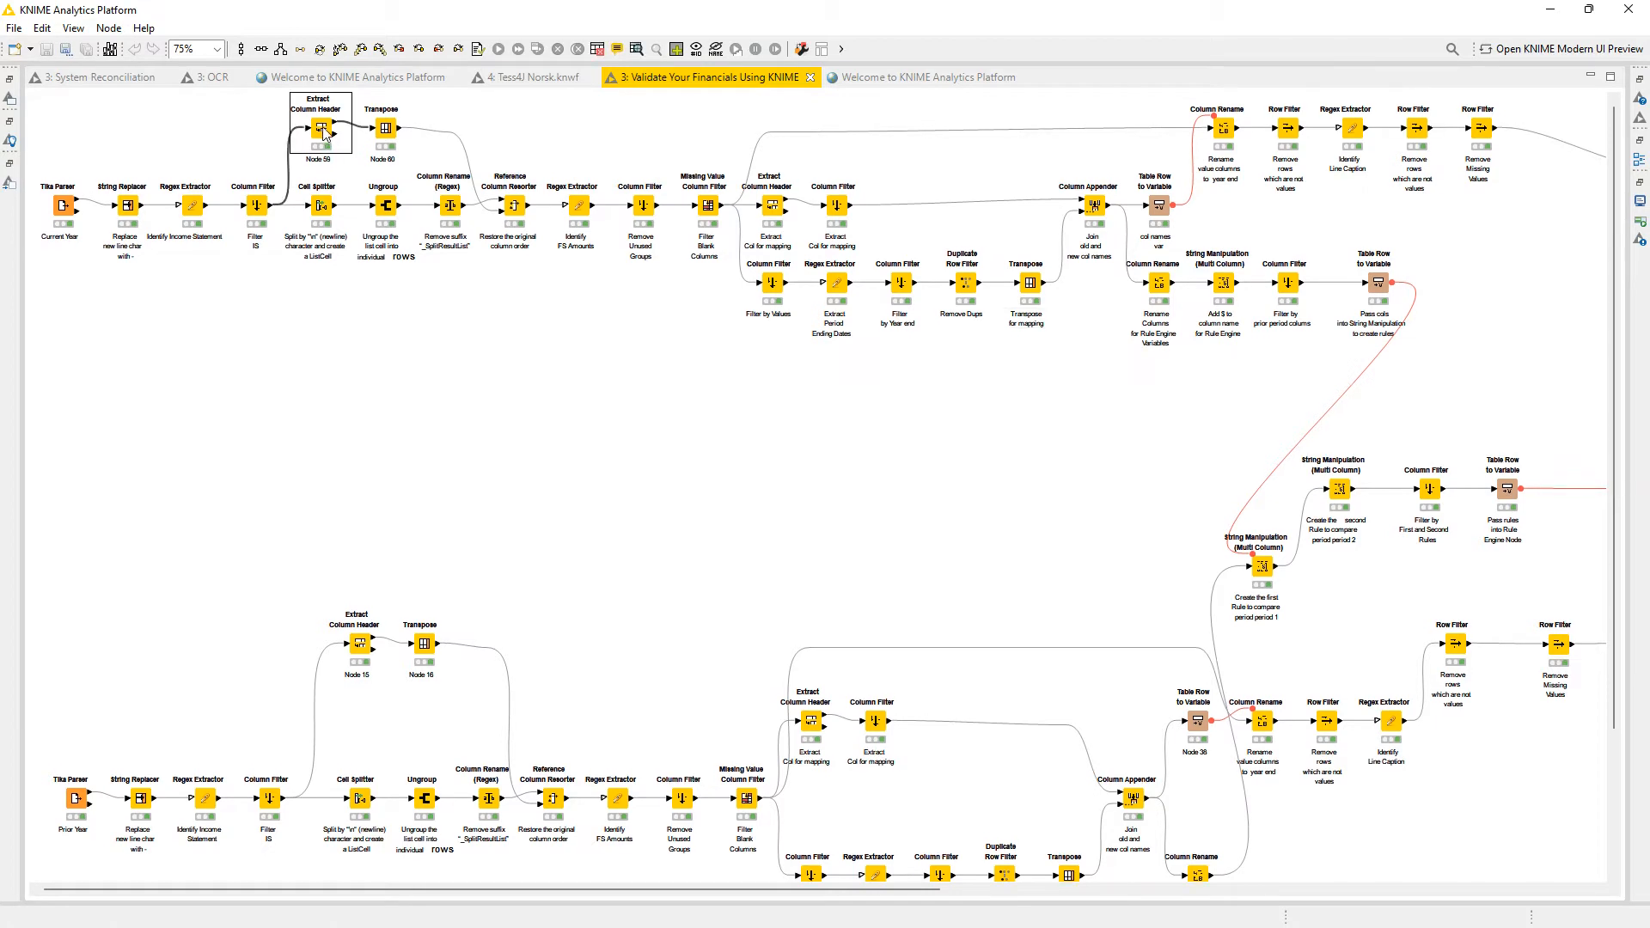
pyautogui.click(389, 131)
pyautogui.rightClick(389, 131)
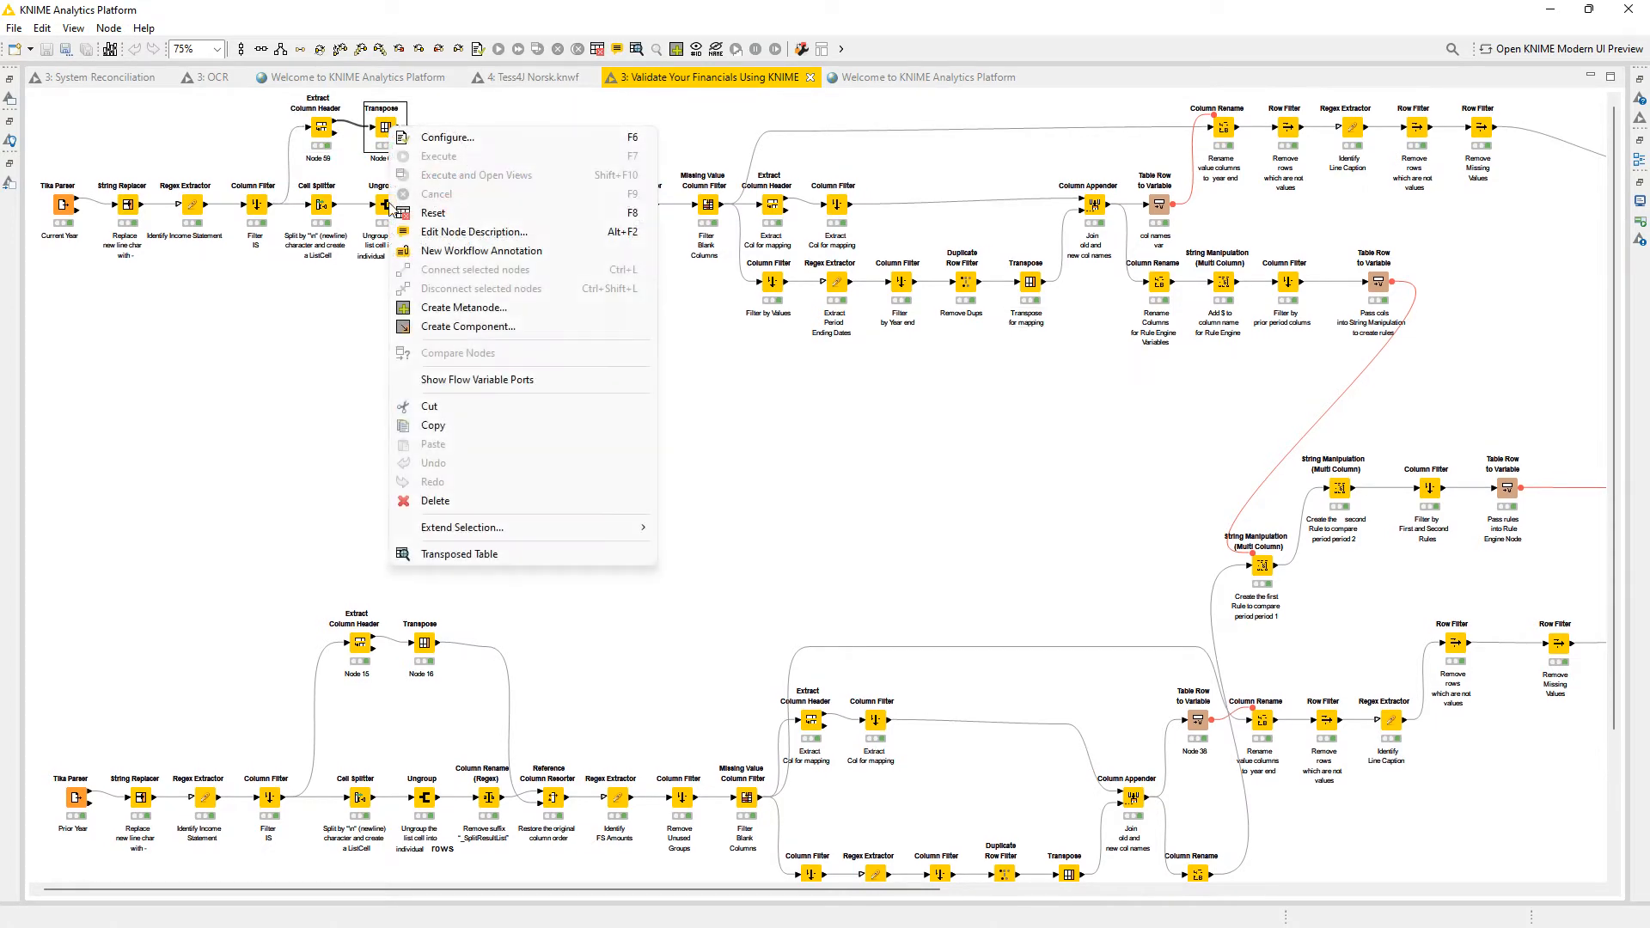
pyautogui.click(484, 557)
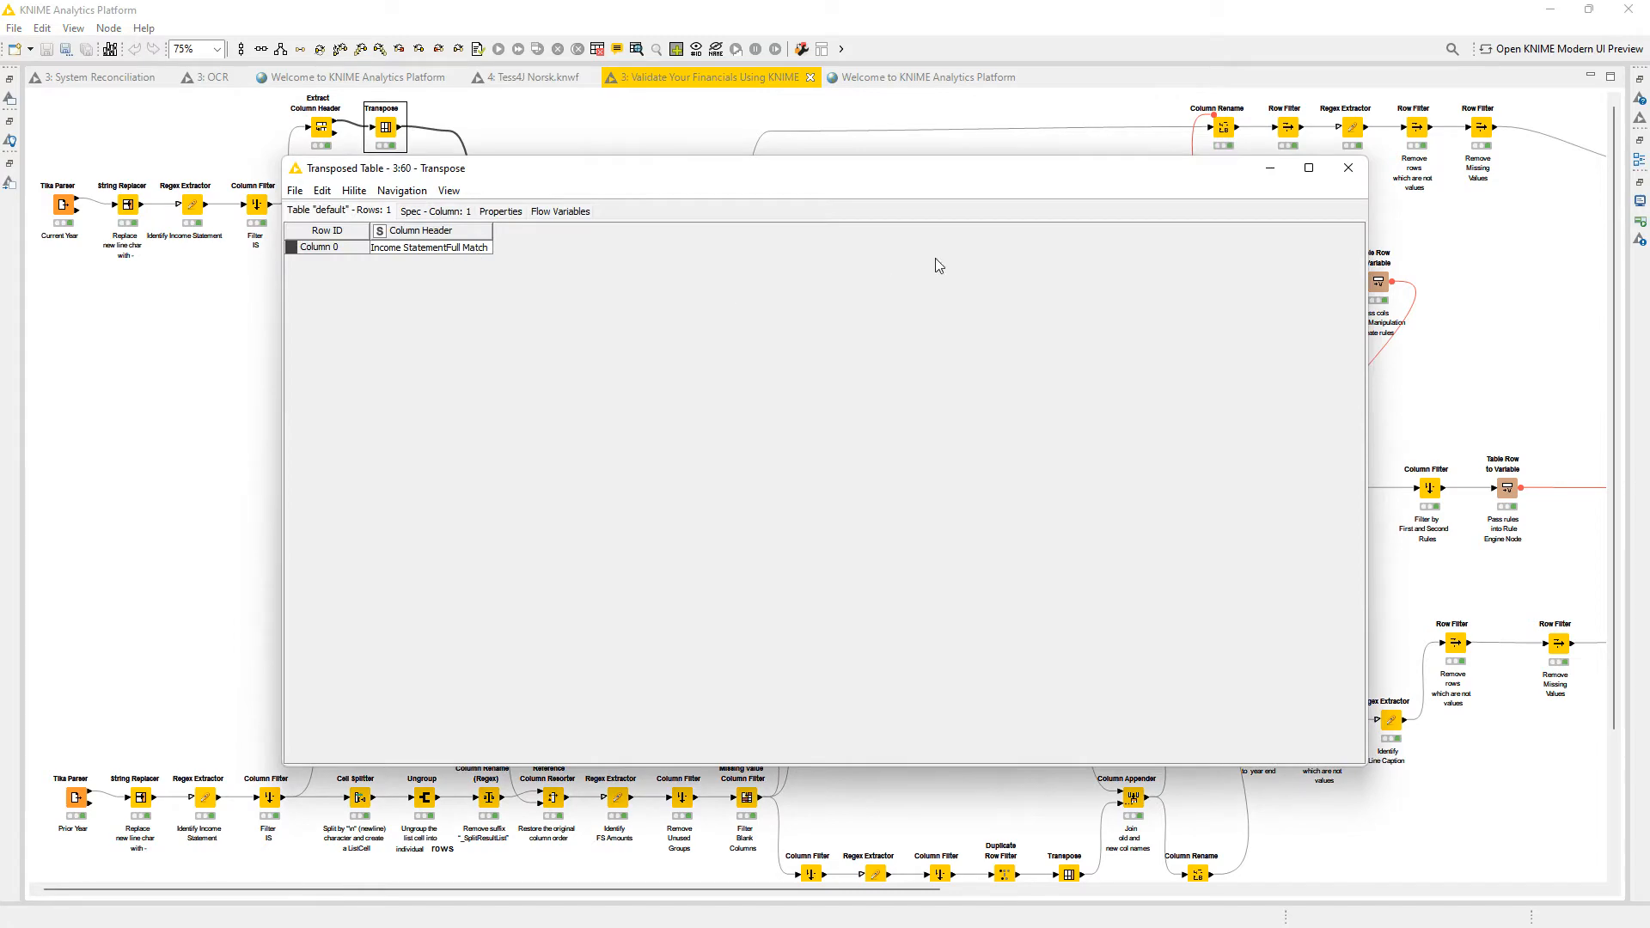
pyautogui.click(1348, 167)
# View the output data of the current-year Reference Column Resorter, then close the table.
pyautogui.click(510, 212)
pyautogui.rightClick(511, 212)
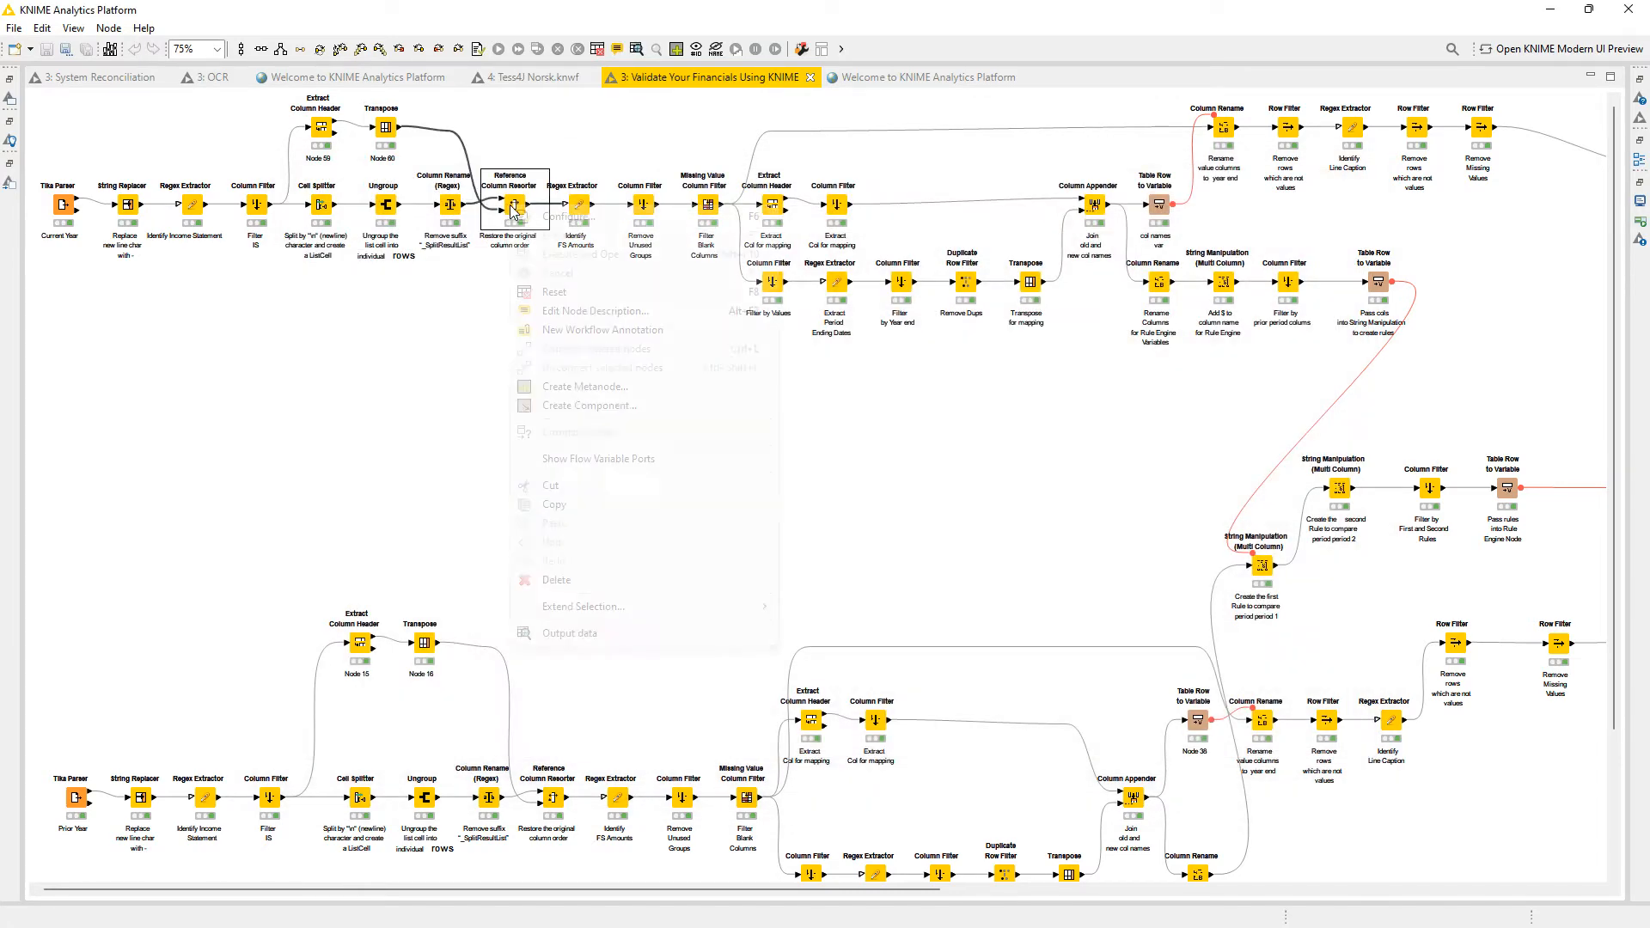
pyautogui.click(660, 641)
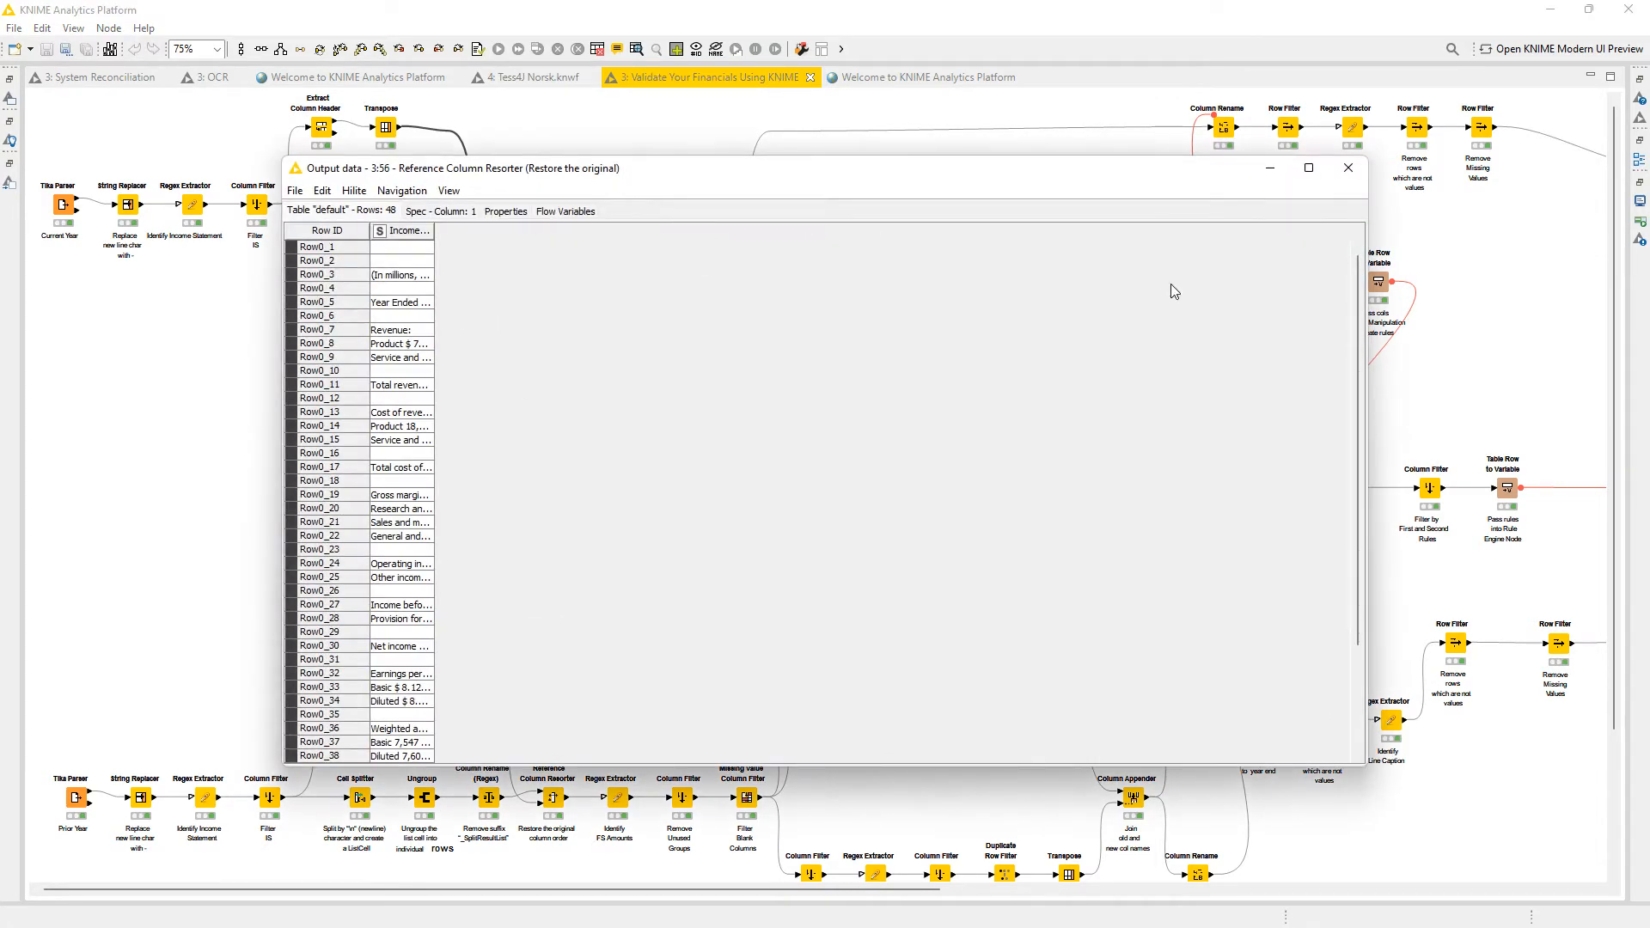
pyautogui.click(1348, 168)
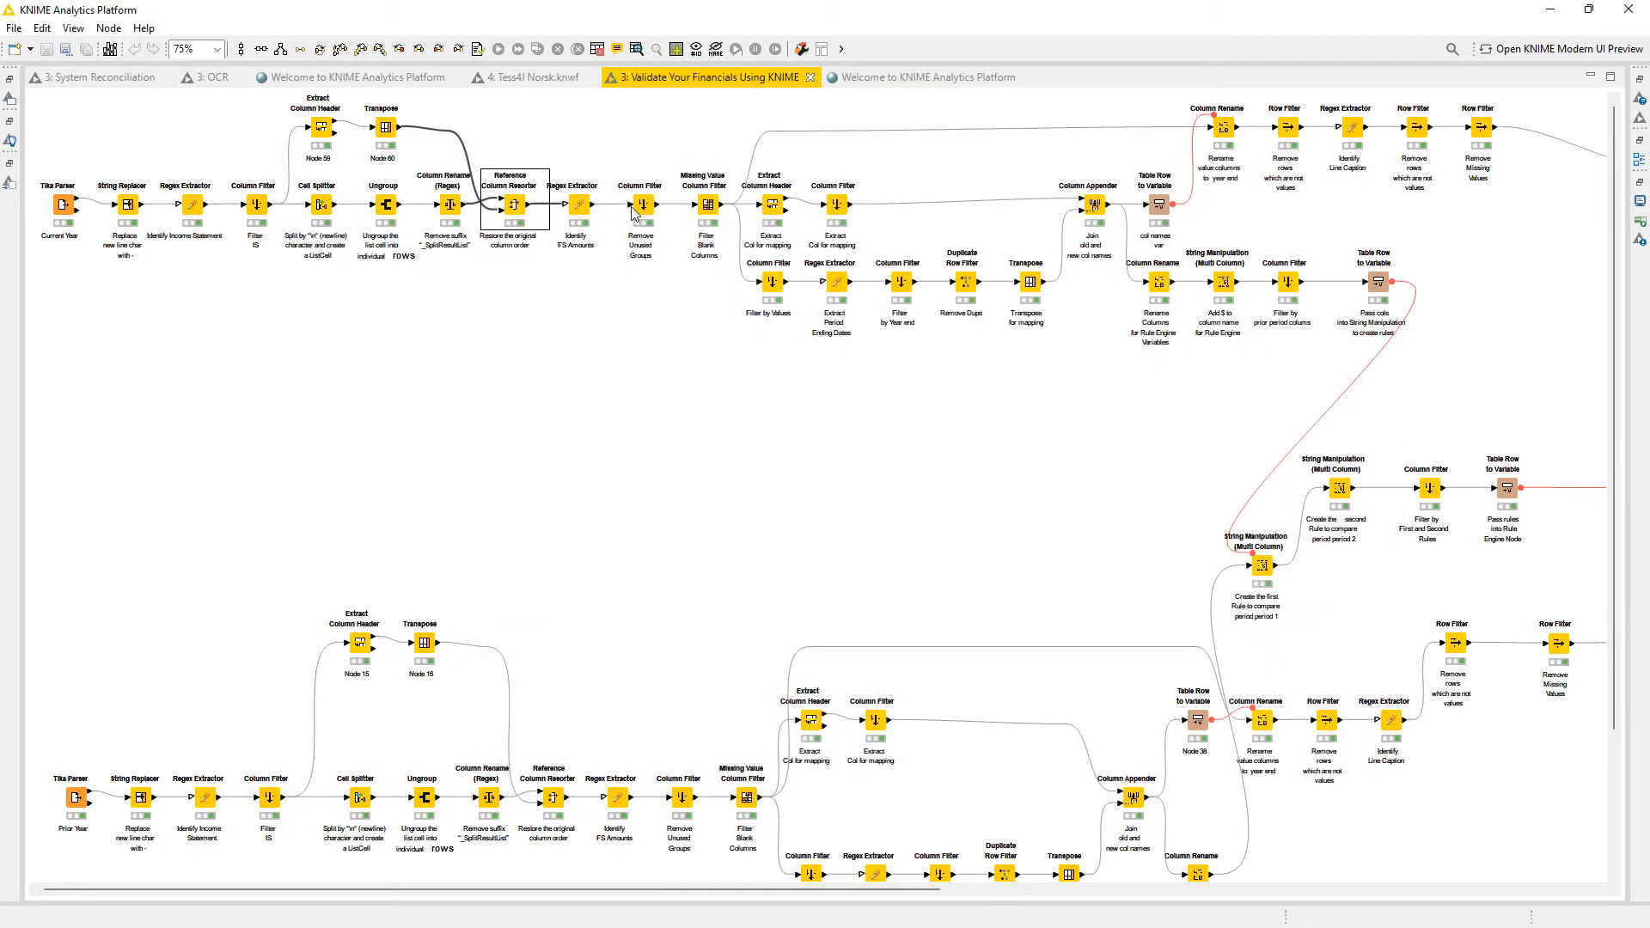
# Open the Identify FS Amounts Regex Extractor's configuration and advance its preview to row 8.
pyautogui.doubleClick(581, 205)
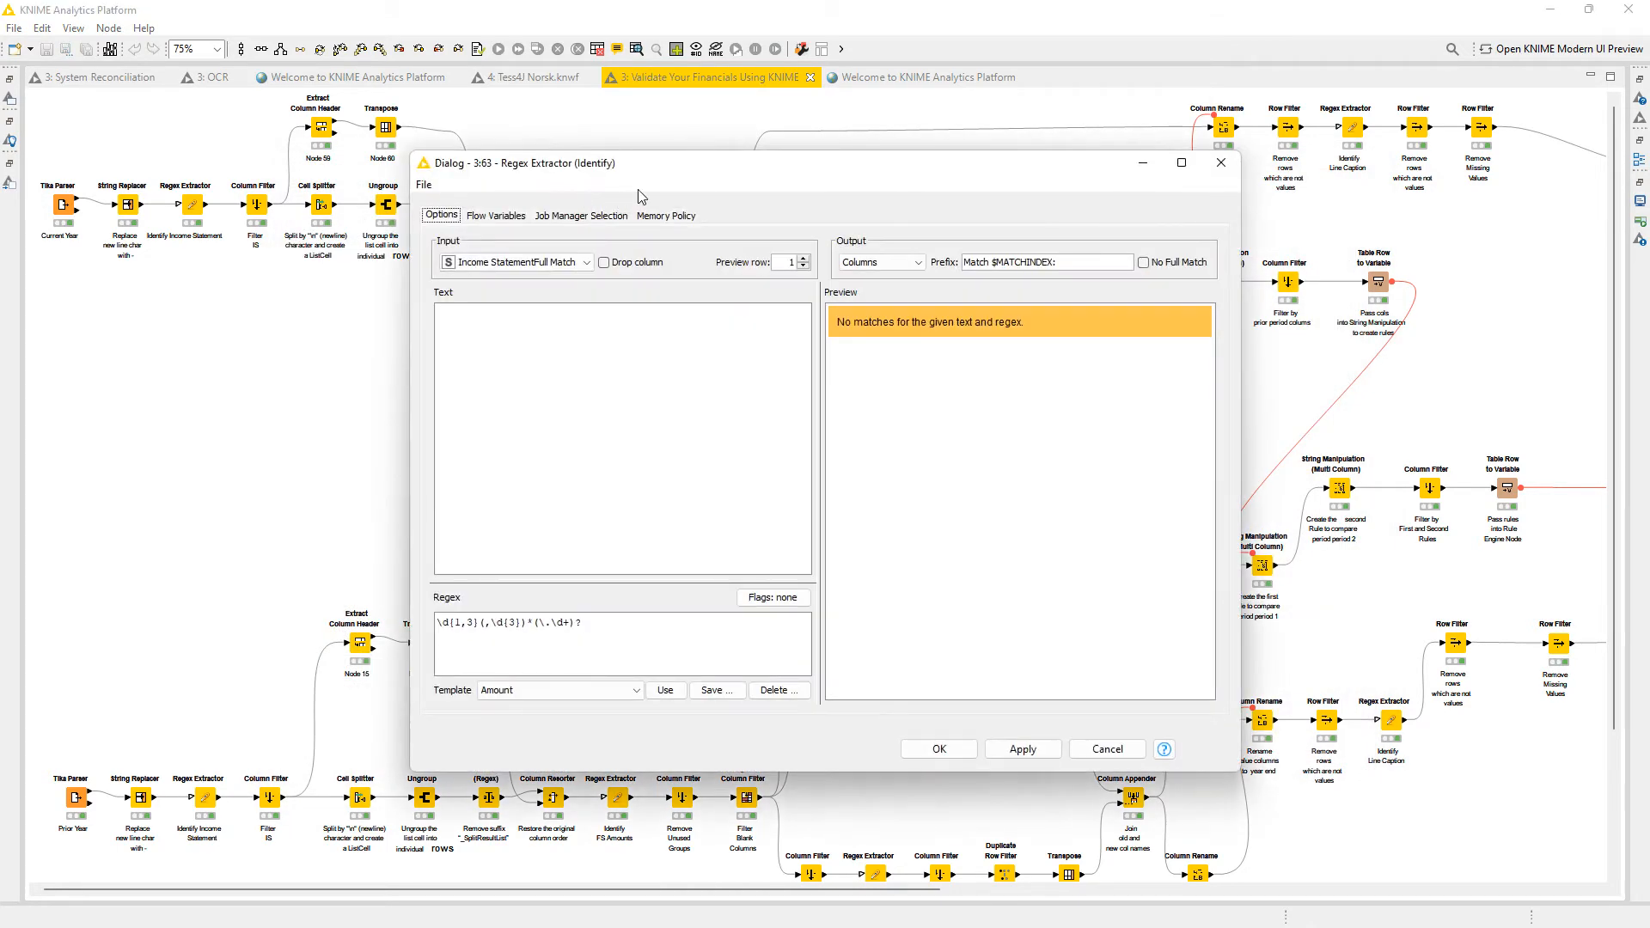
pyautogui.click(804, 258)
pyautogui.click(804, 259)
pyautogui.click(804, 266)
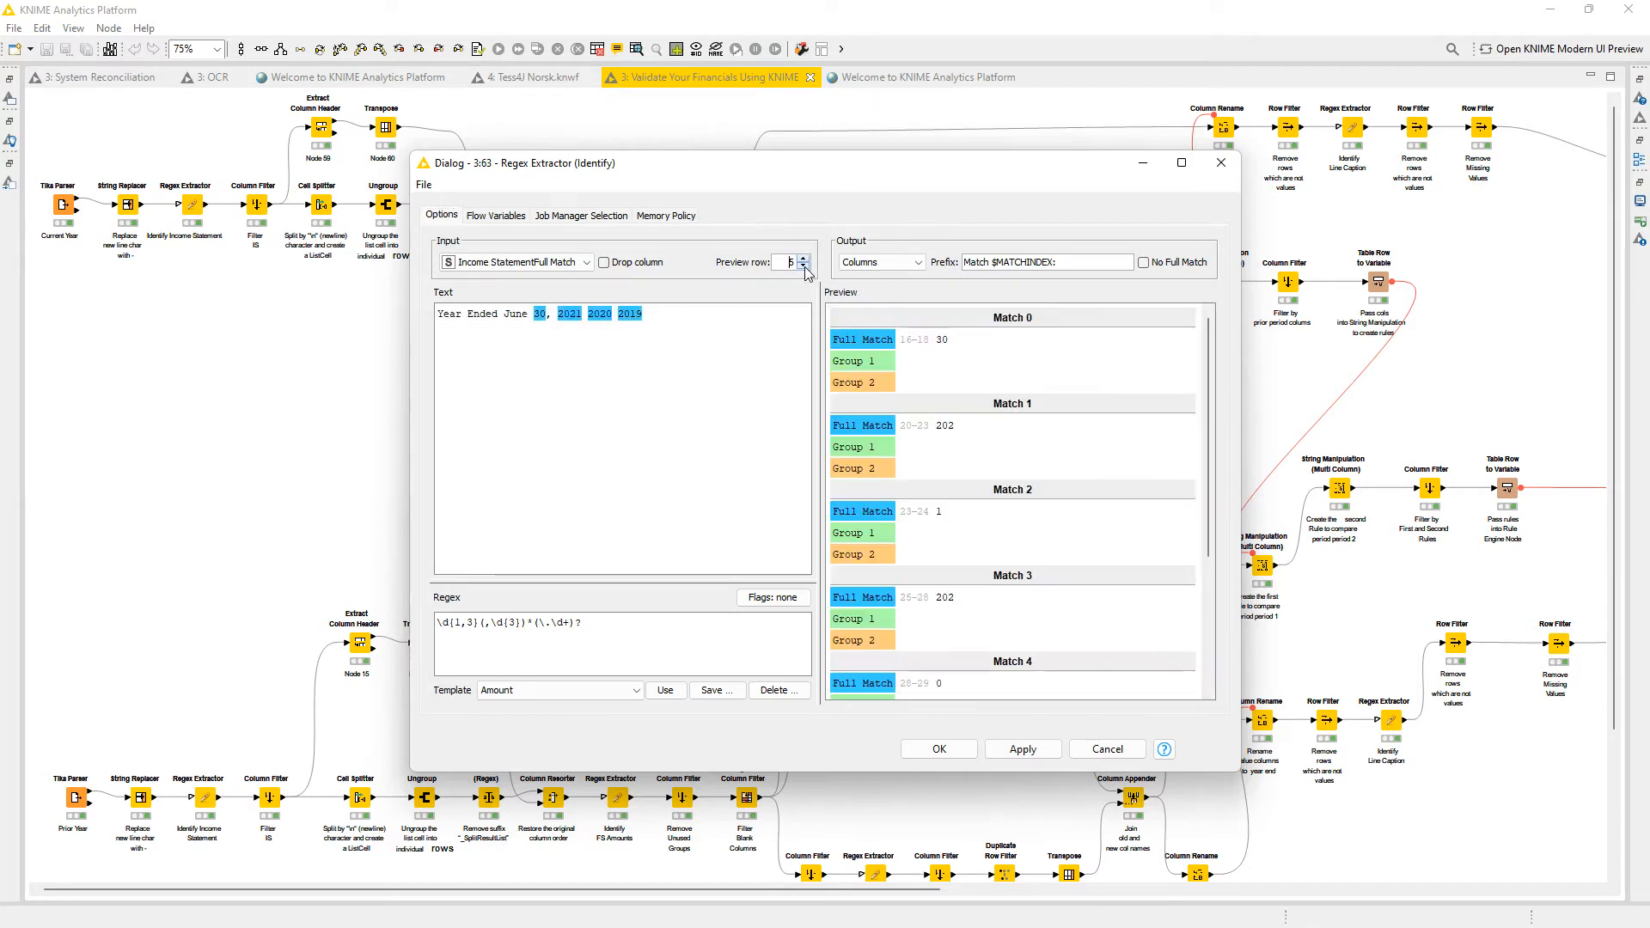
pyautogui.click(806, 266)
pyautogui.click(805, 267)
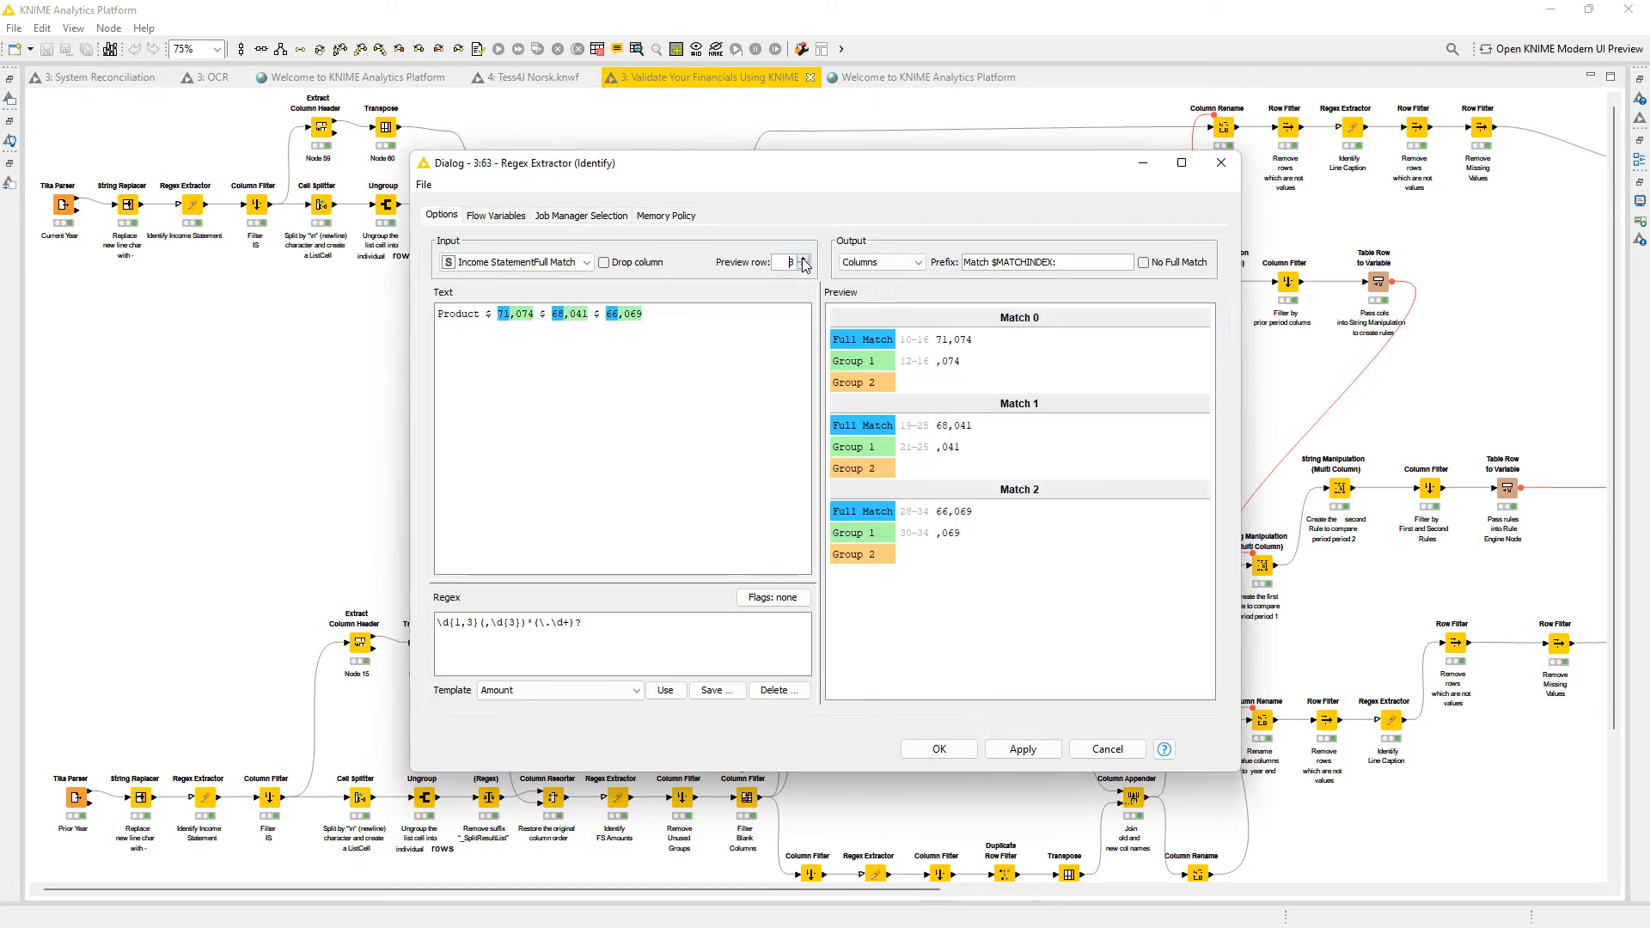
# Examine the amount-matching regular expression in the Identify FS Amounts Regex Extractor and close its configuration.
pyautogui.moveTo(584, 623); pyautogui.dragTo(458, 605)
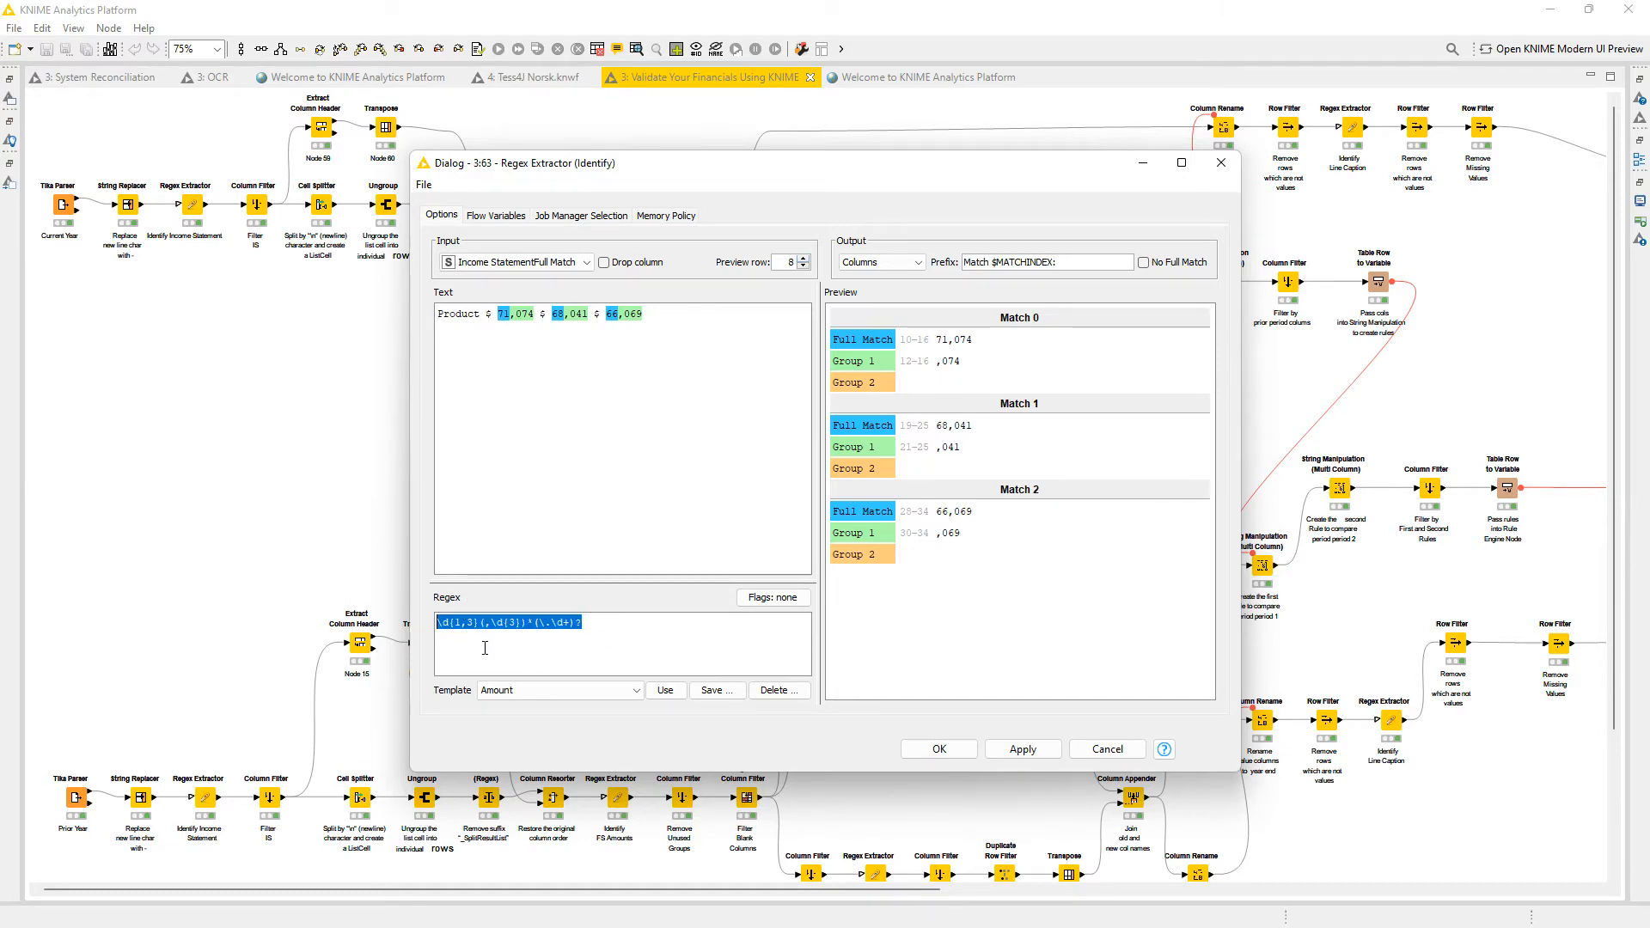
pyautogui.click(449, 625)
pyautogui.click(584, 627)
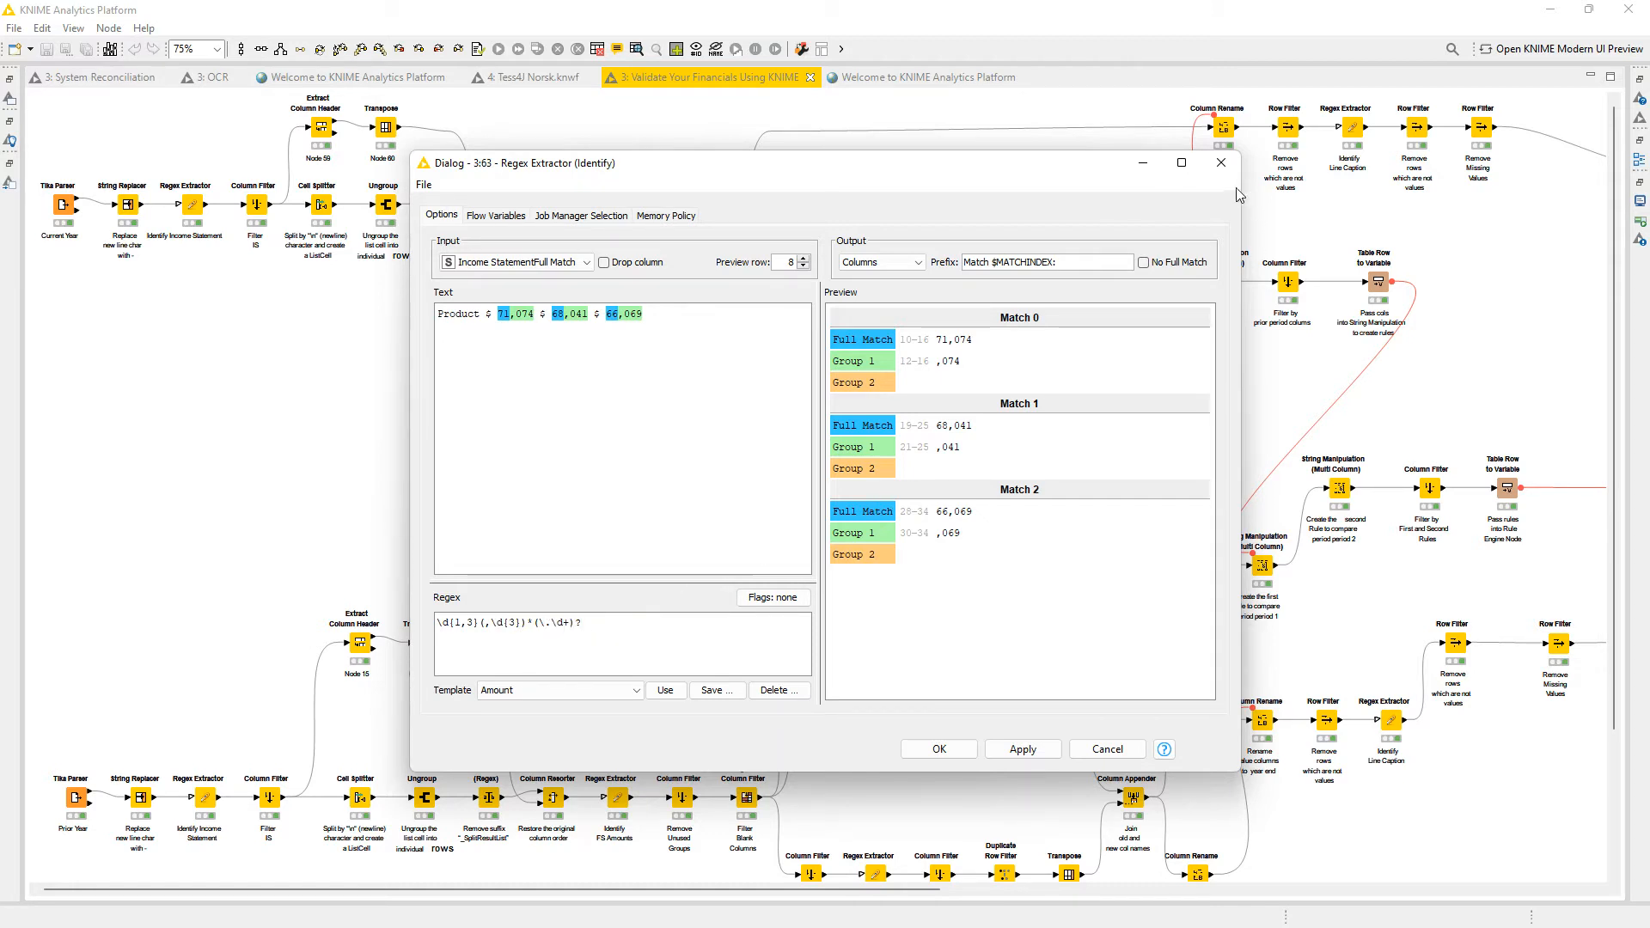
pyautogui.click(1221, 163)
# Examine the .*Group.* exclusion pattern in the current-year Remove Unused Groups Column Filter and close its configuration.
pyautogui.click(646, 213)
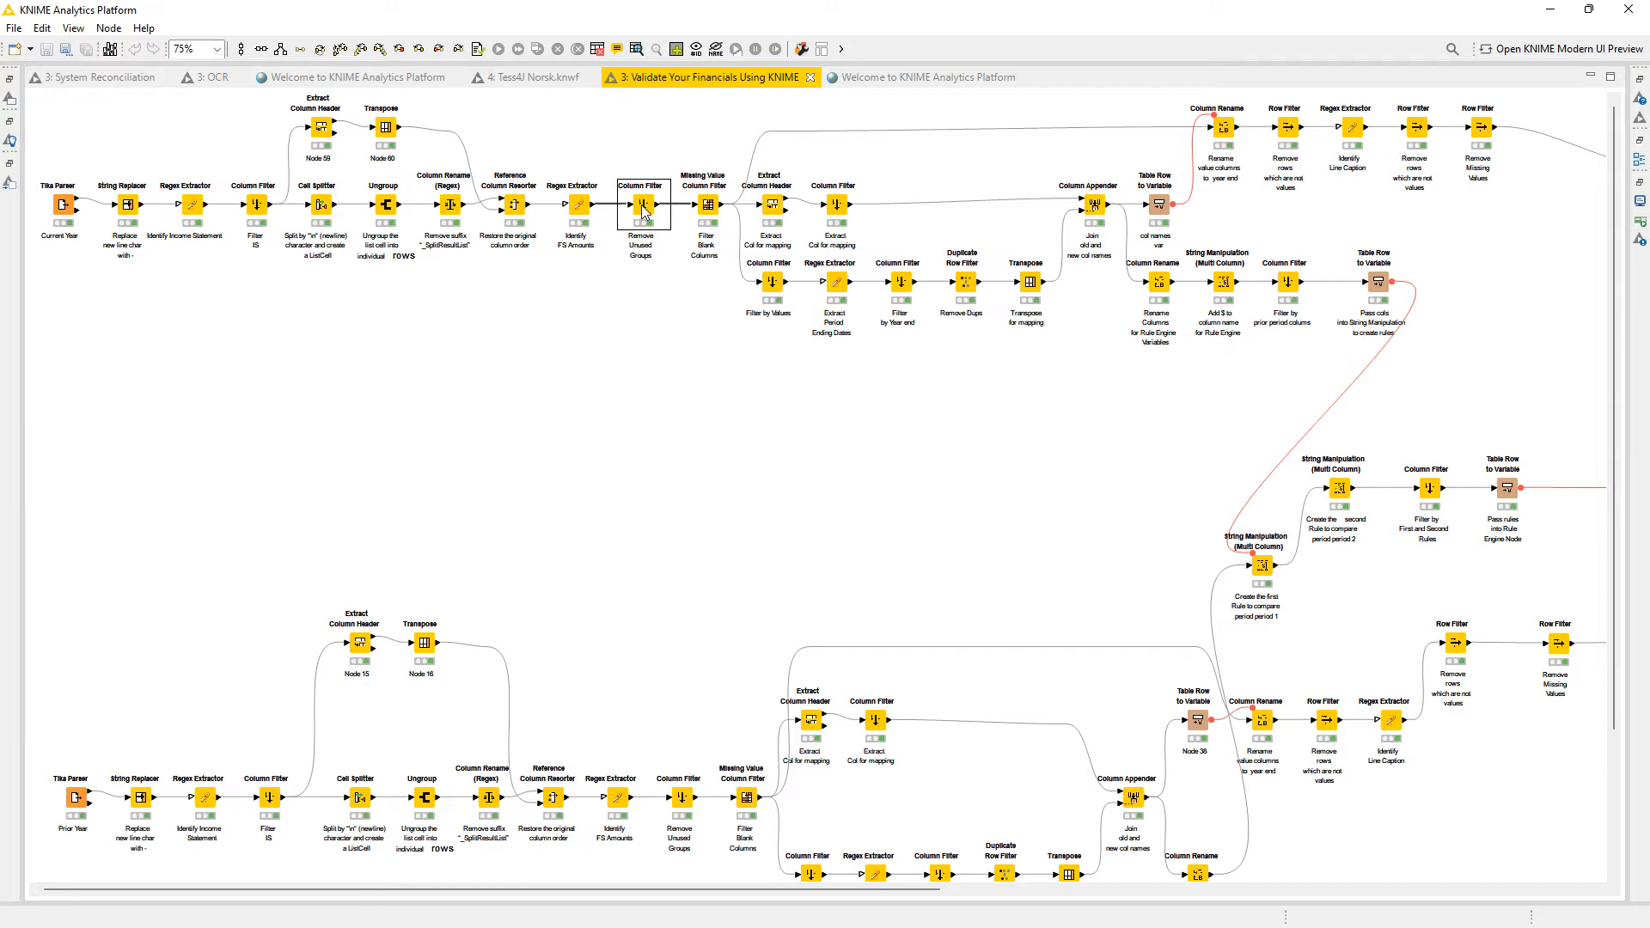
pyautogui.doubleClick(644, 212)
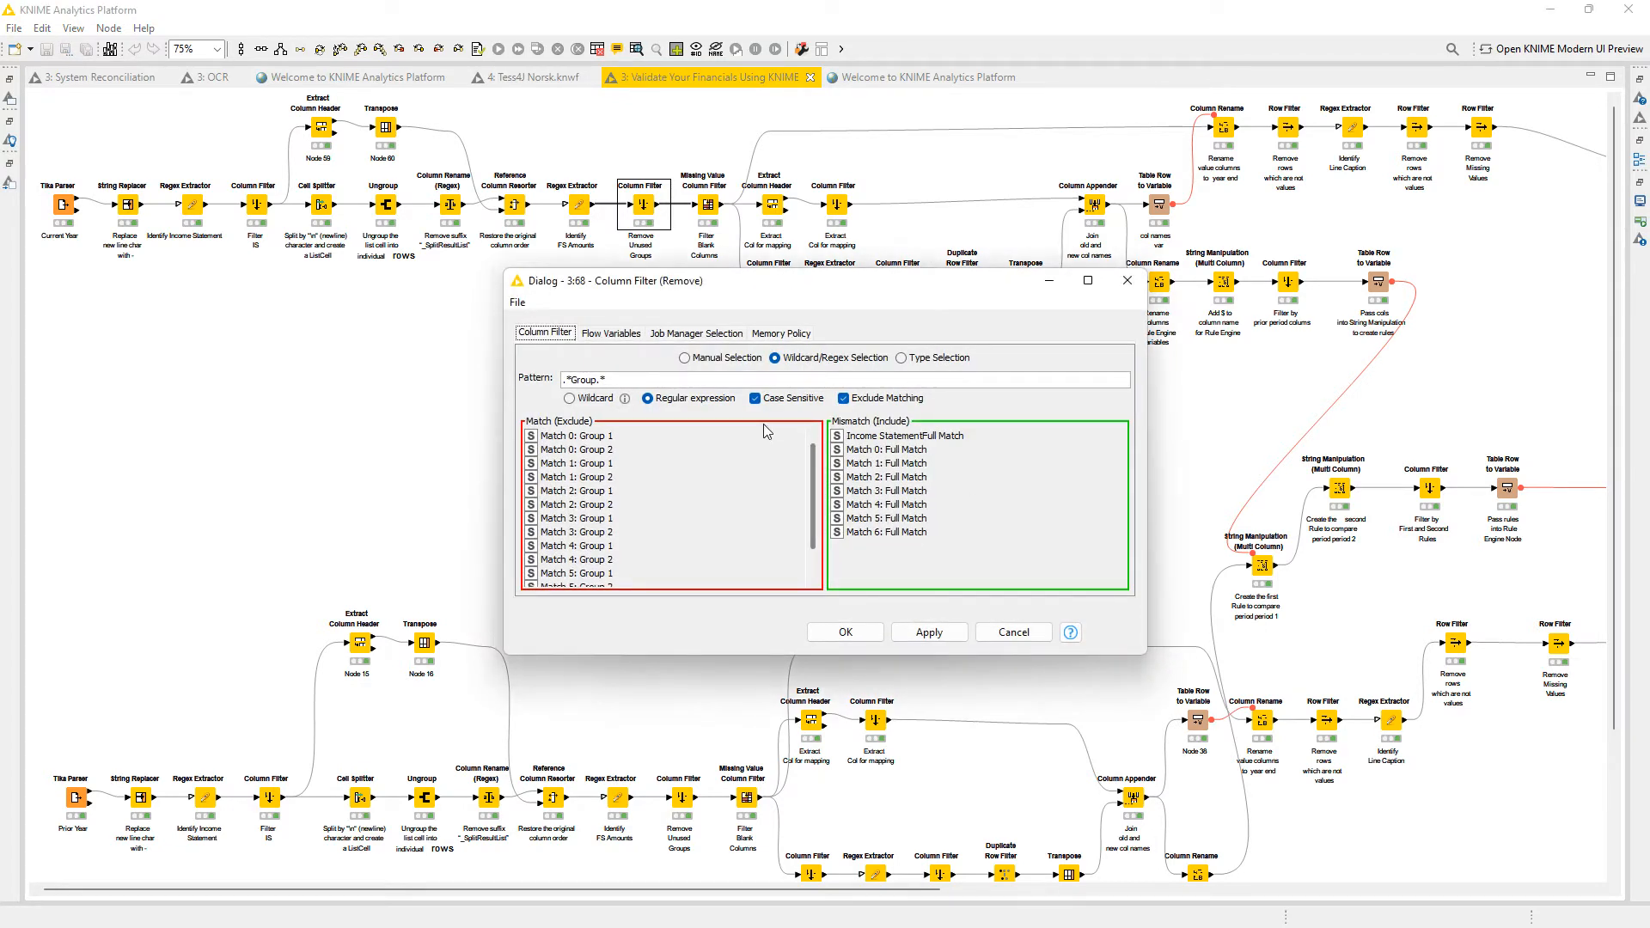
pyautogui.moveTo(606, 379); pyautogui.dragTo(550, 380)
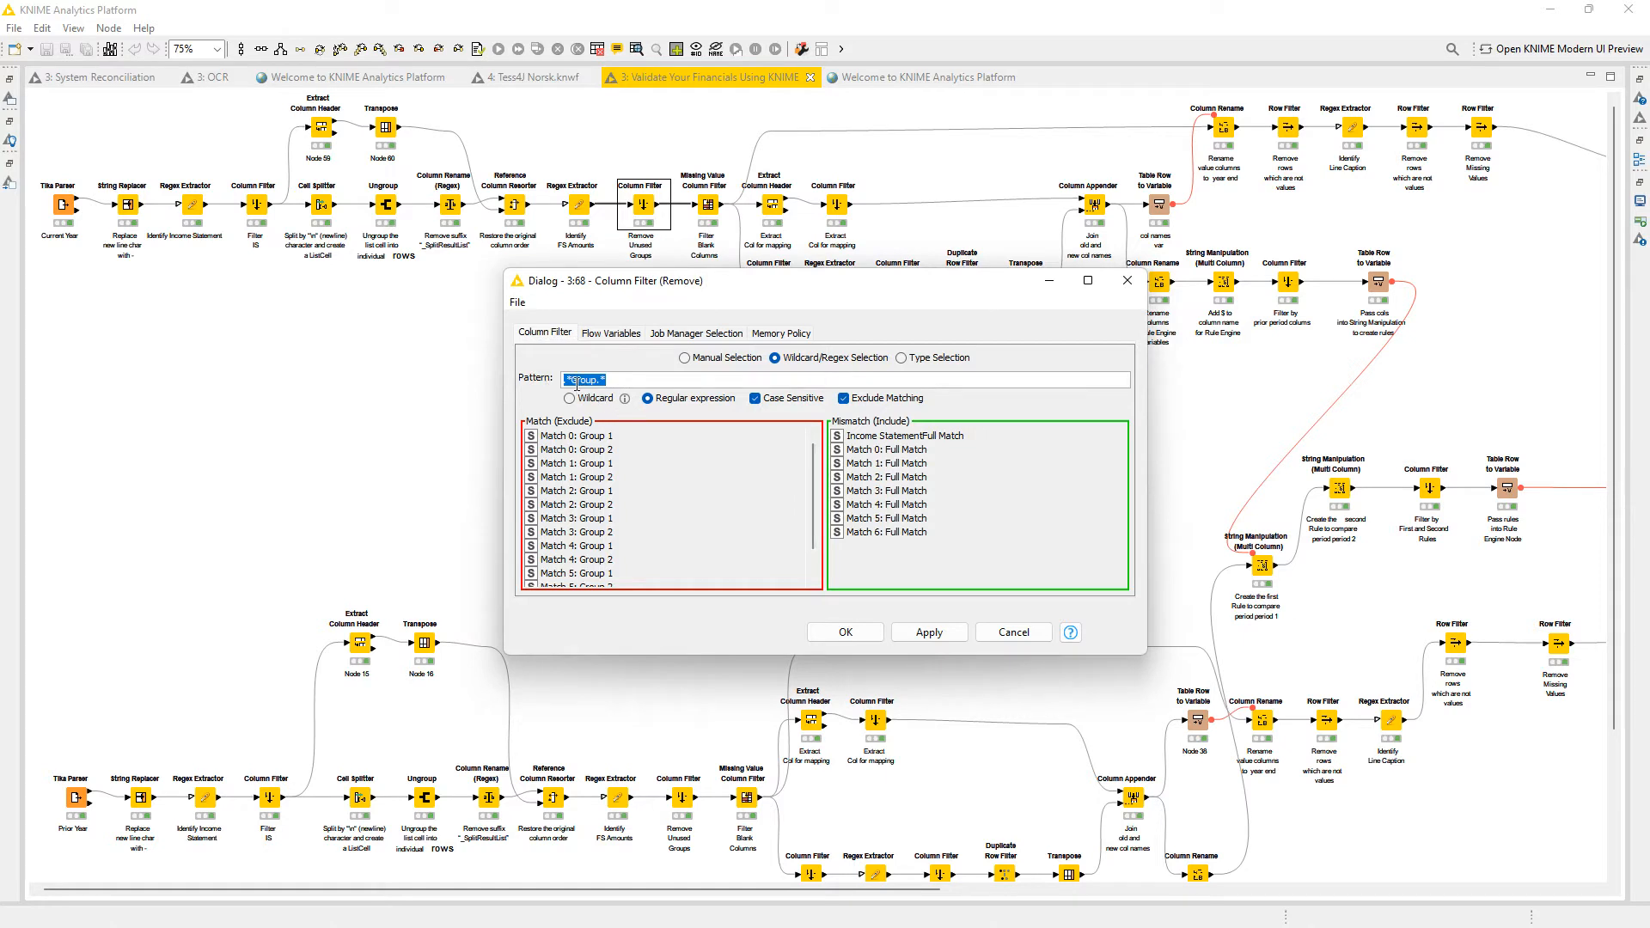
pyautogui.click(572, 381)
pyautogui.doubleClick(576, 380)
pyautogui.click(634, 379)
pyautogui.click(1128, 280)
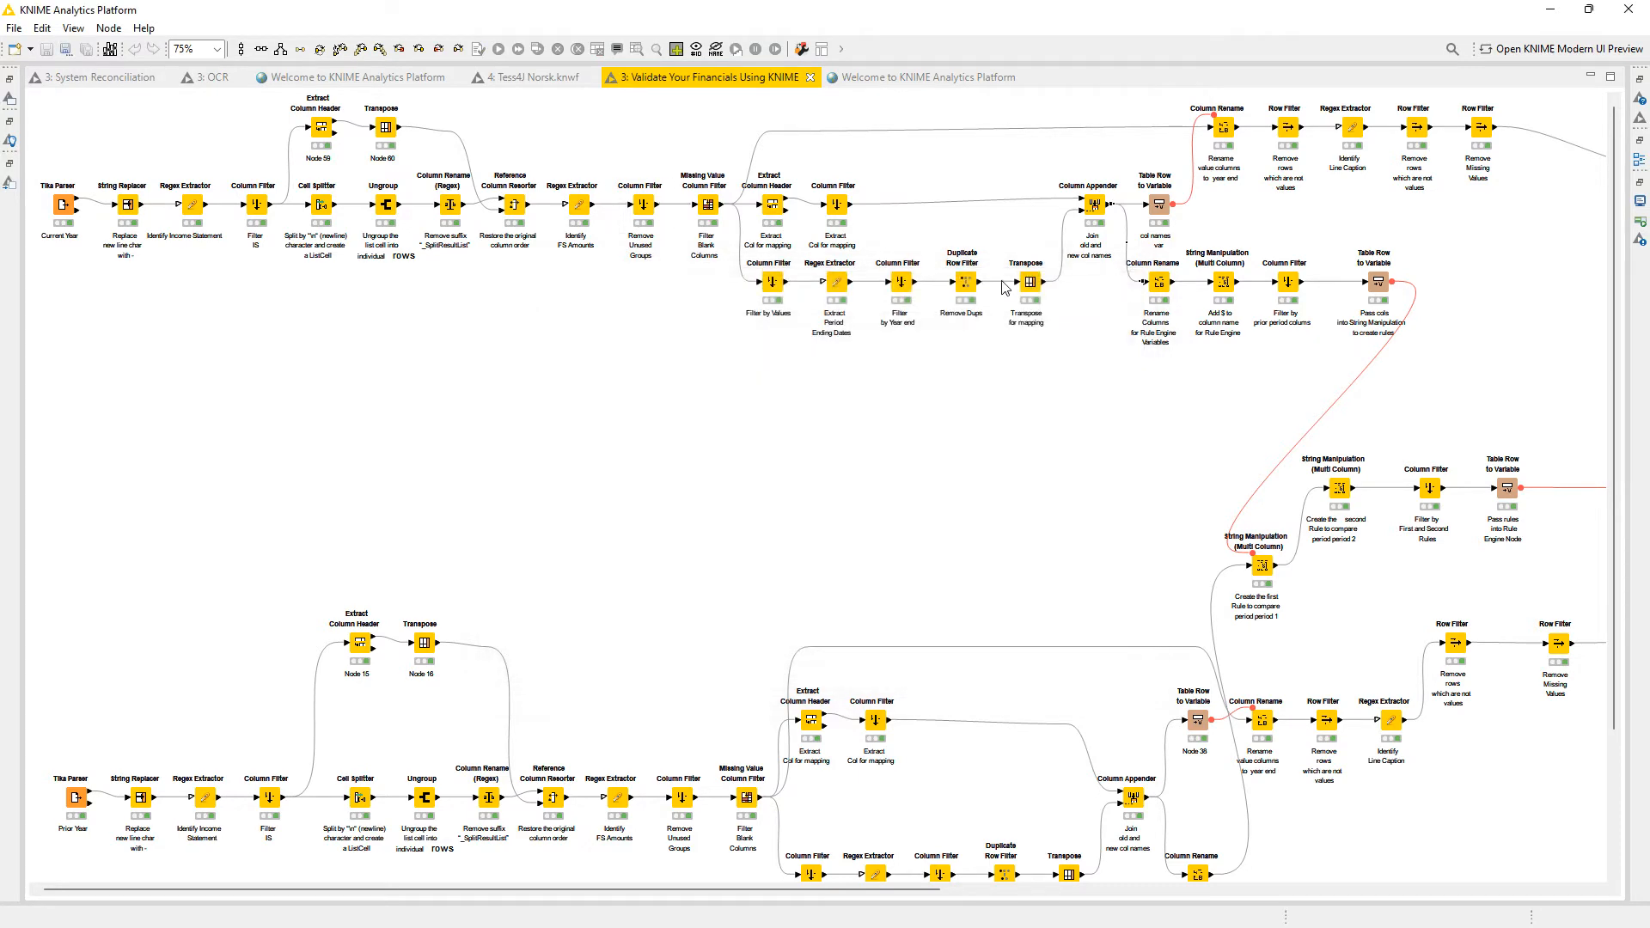
# Recheck the match groups and output settings in the Identify FS Amounts Regex Extractor's configuration.
pyautogui.doubleClick(571, 203)
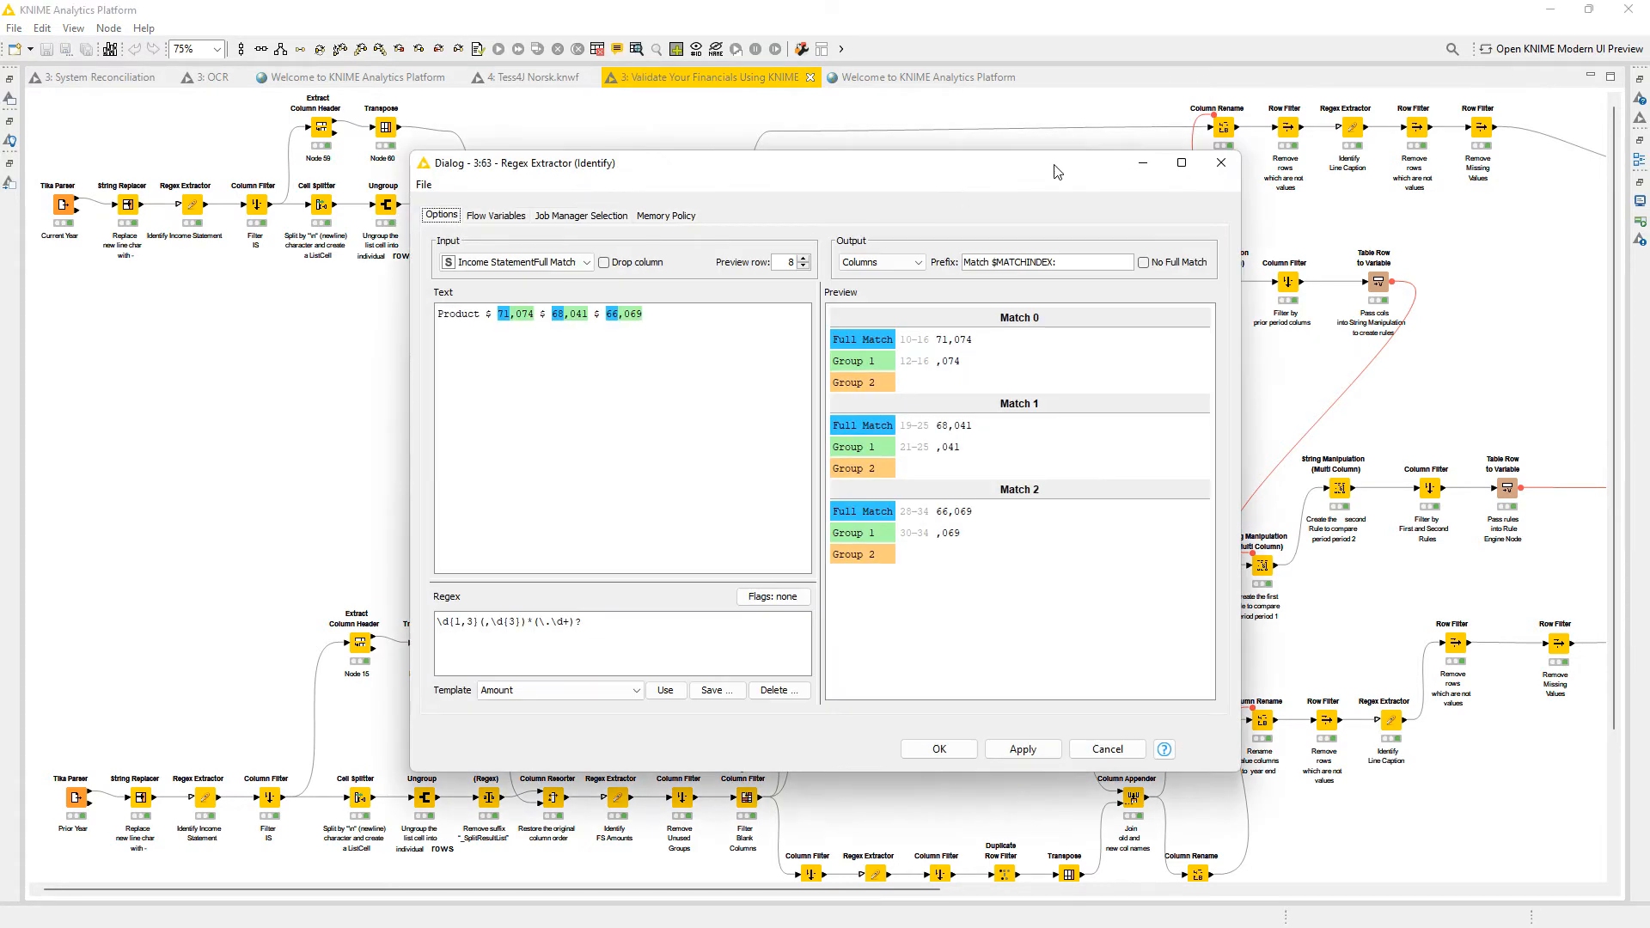
pyautogui.click(1213, 165)
pyautogui.doubleClick(578, 208)
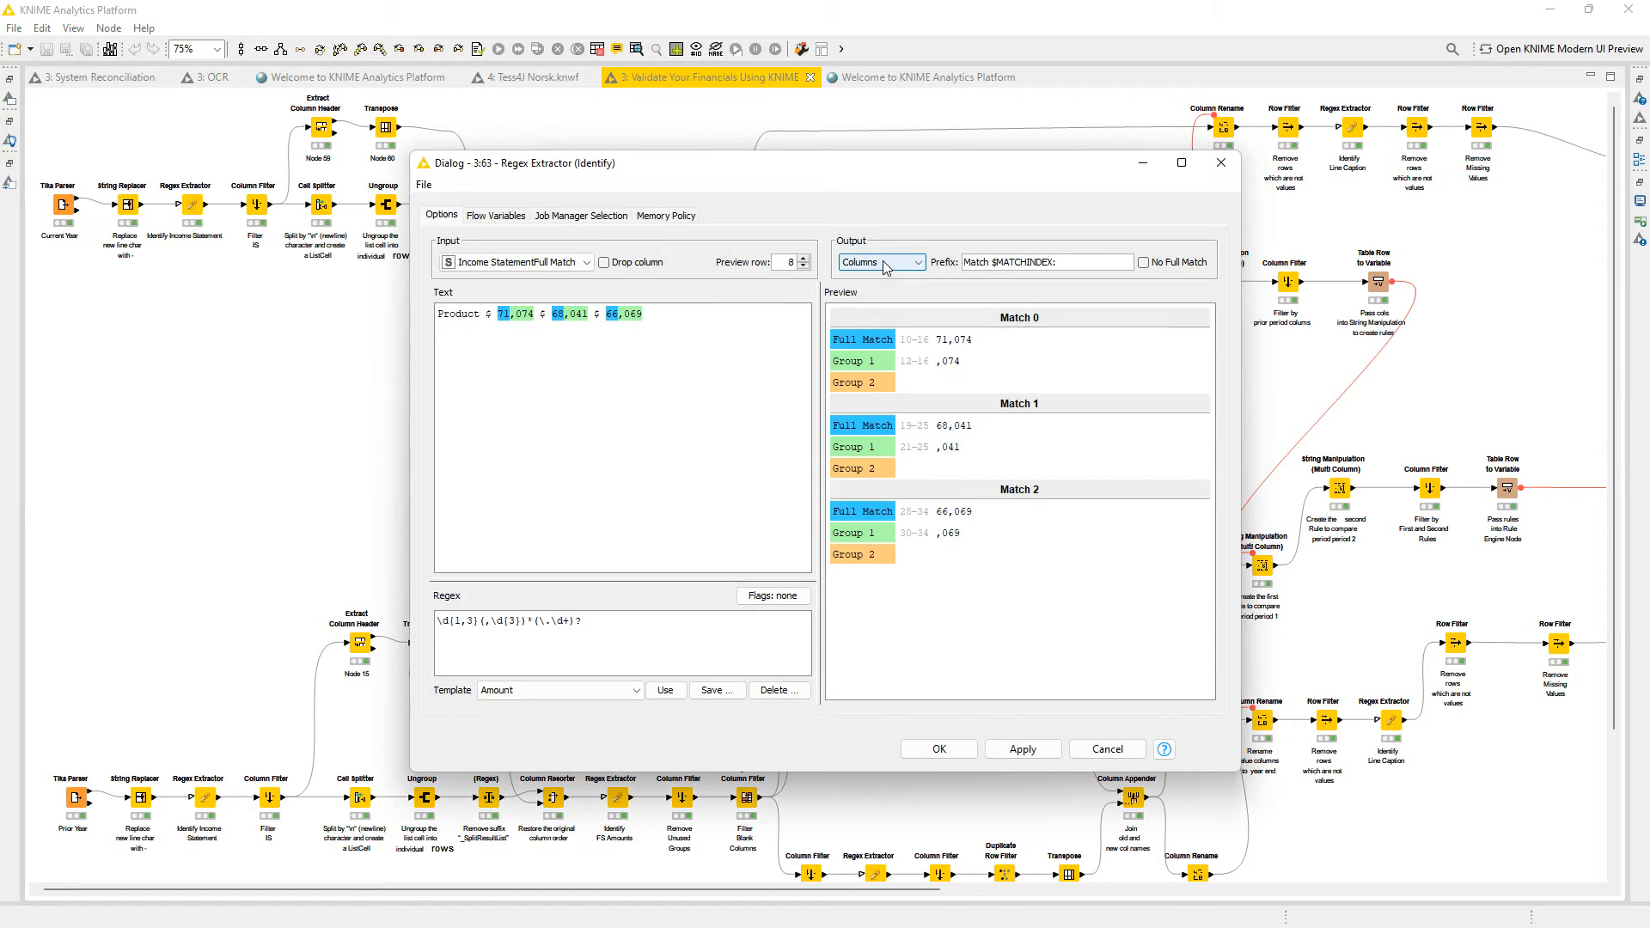
pyautogui.click(1221, 163)
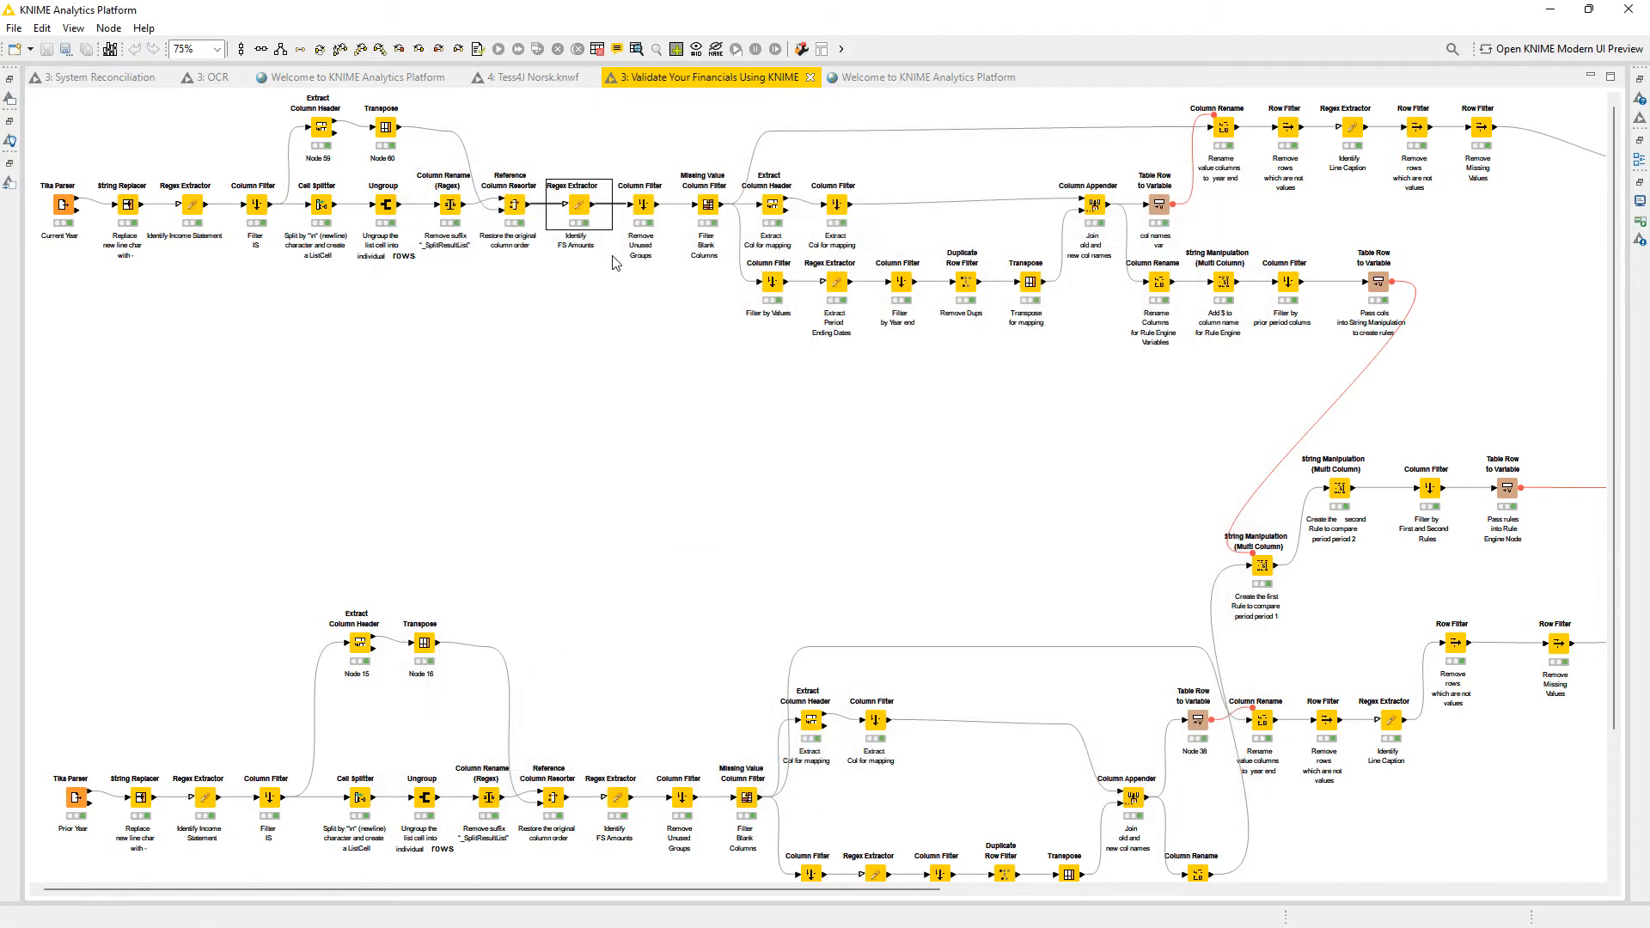
# View the Remove Unused Groups node's filtered table to check the extracted amounts and empty match columns.
pyautogui.click(650, 209)
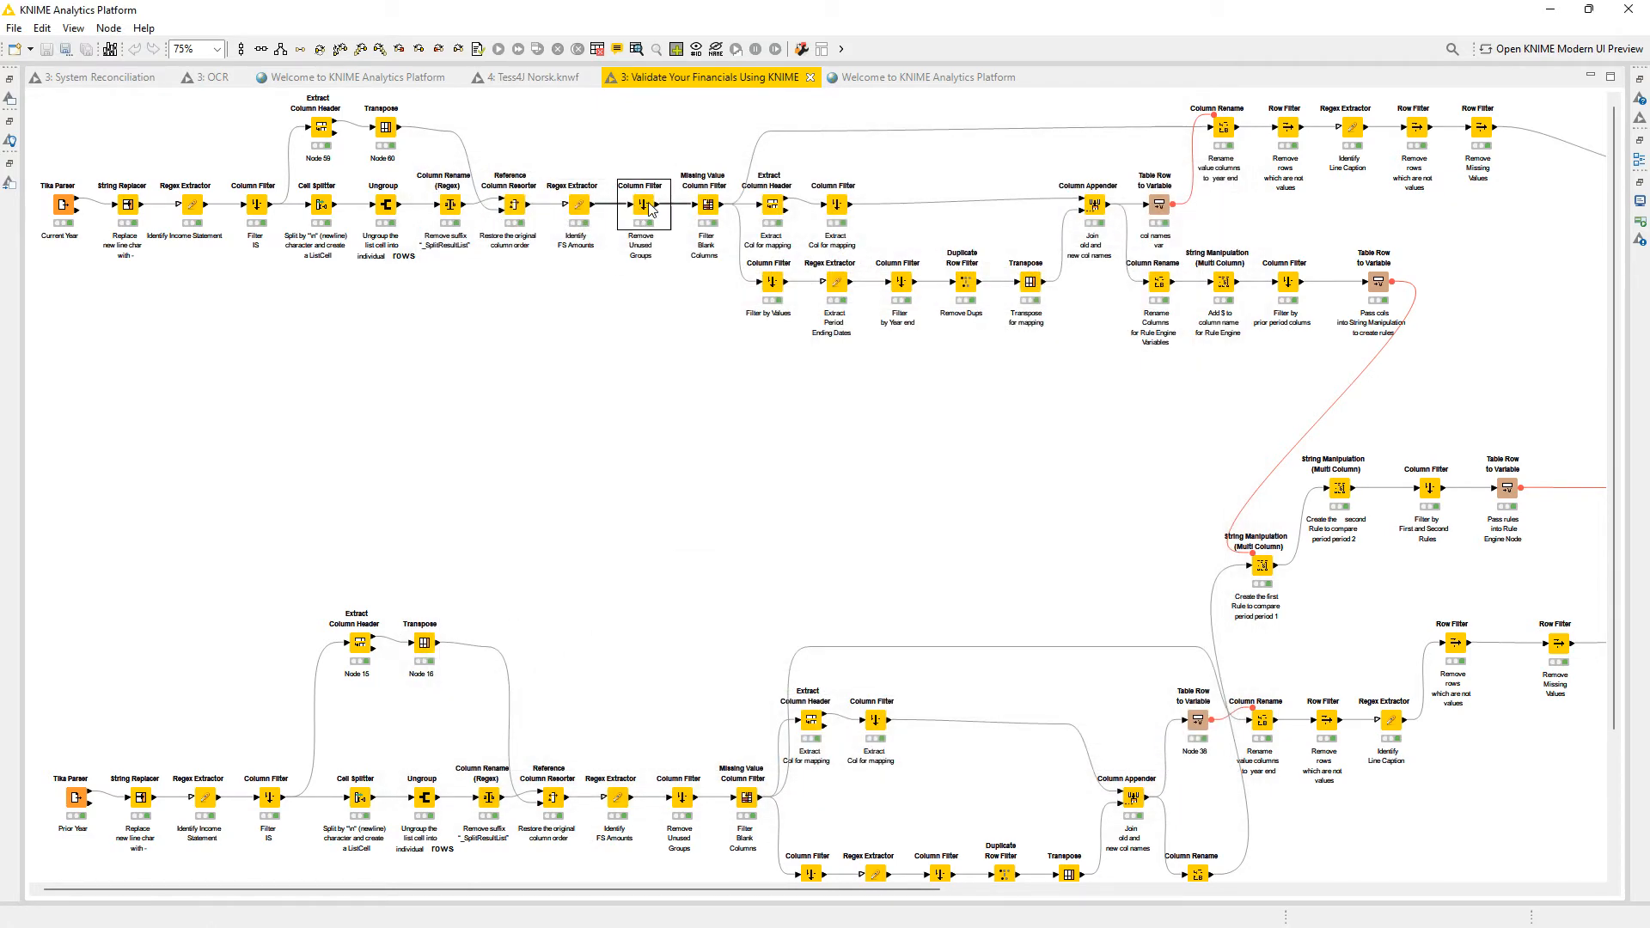
pyautogui.rightClick(646, 211)
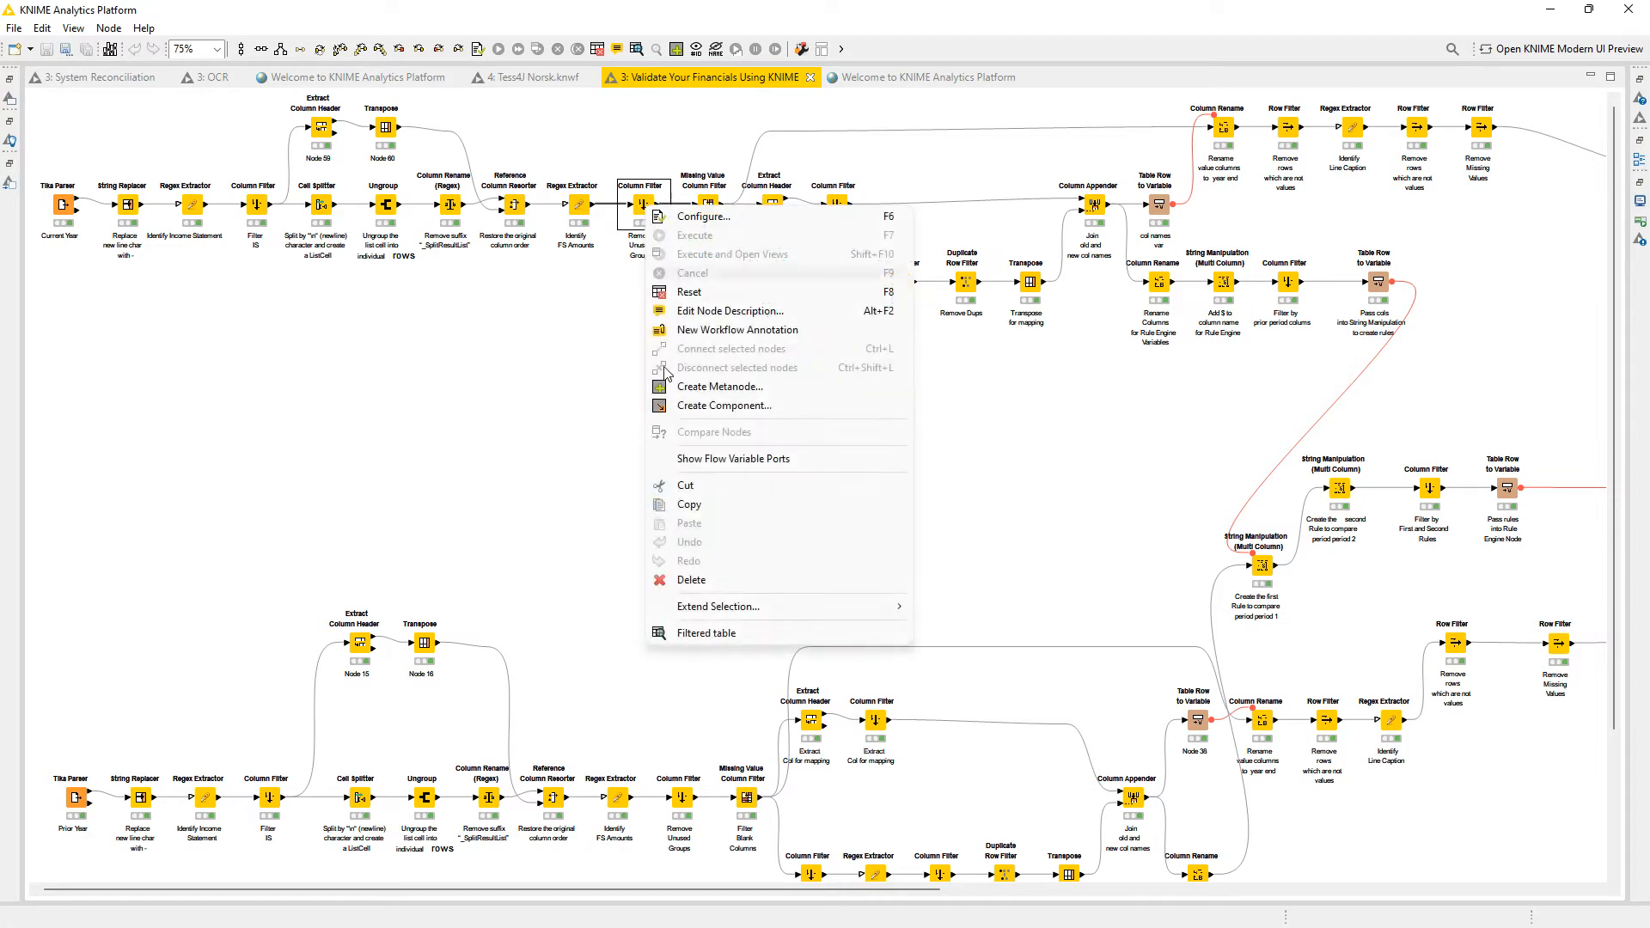
pyautogui.click(698, 636)
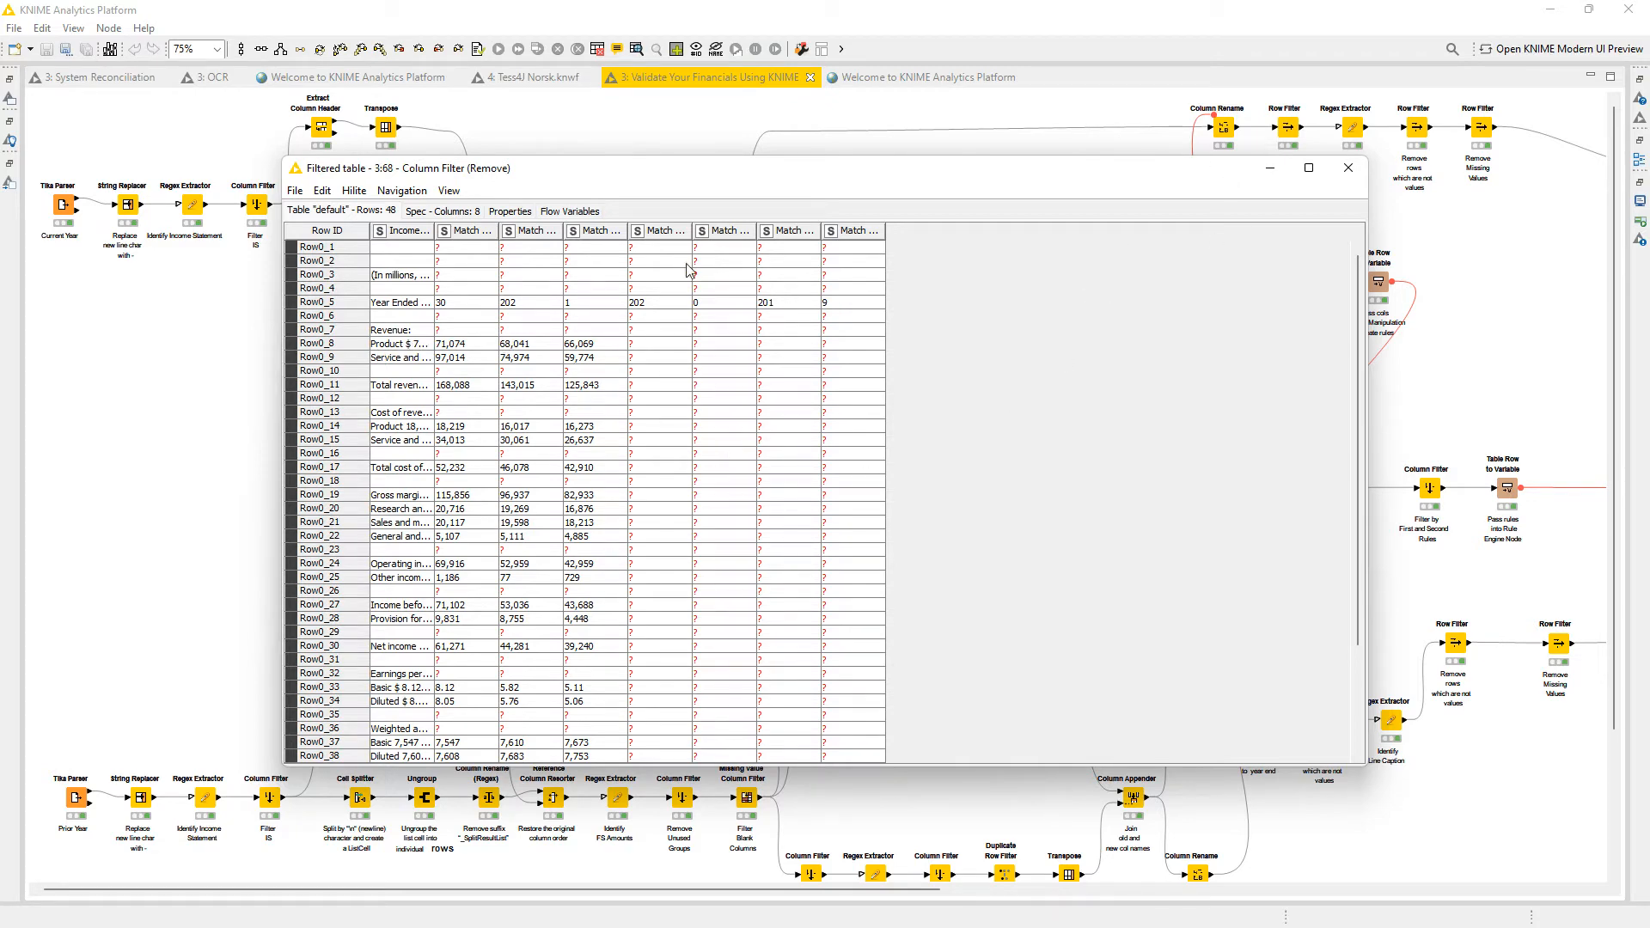
pyautogui.click(1351, 173)
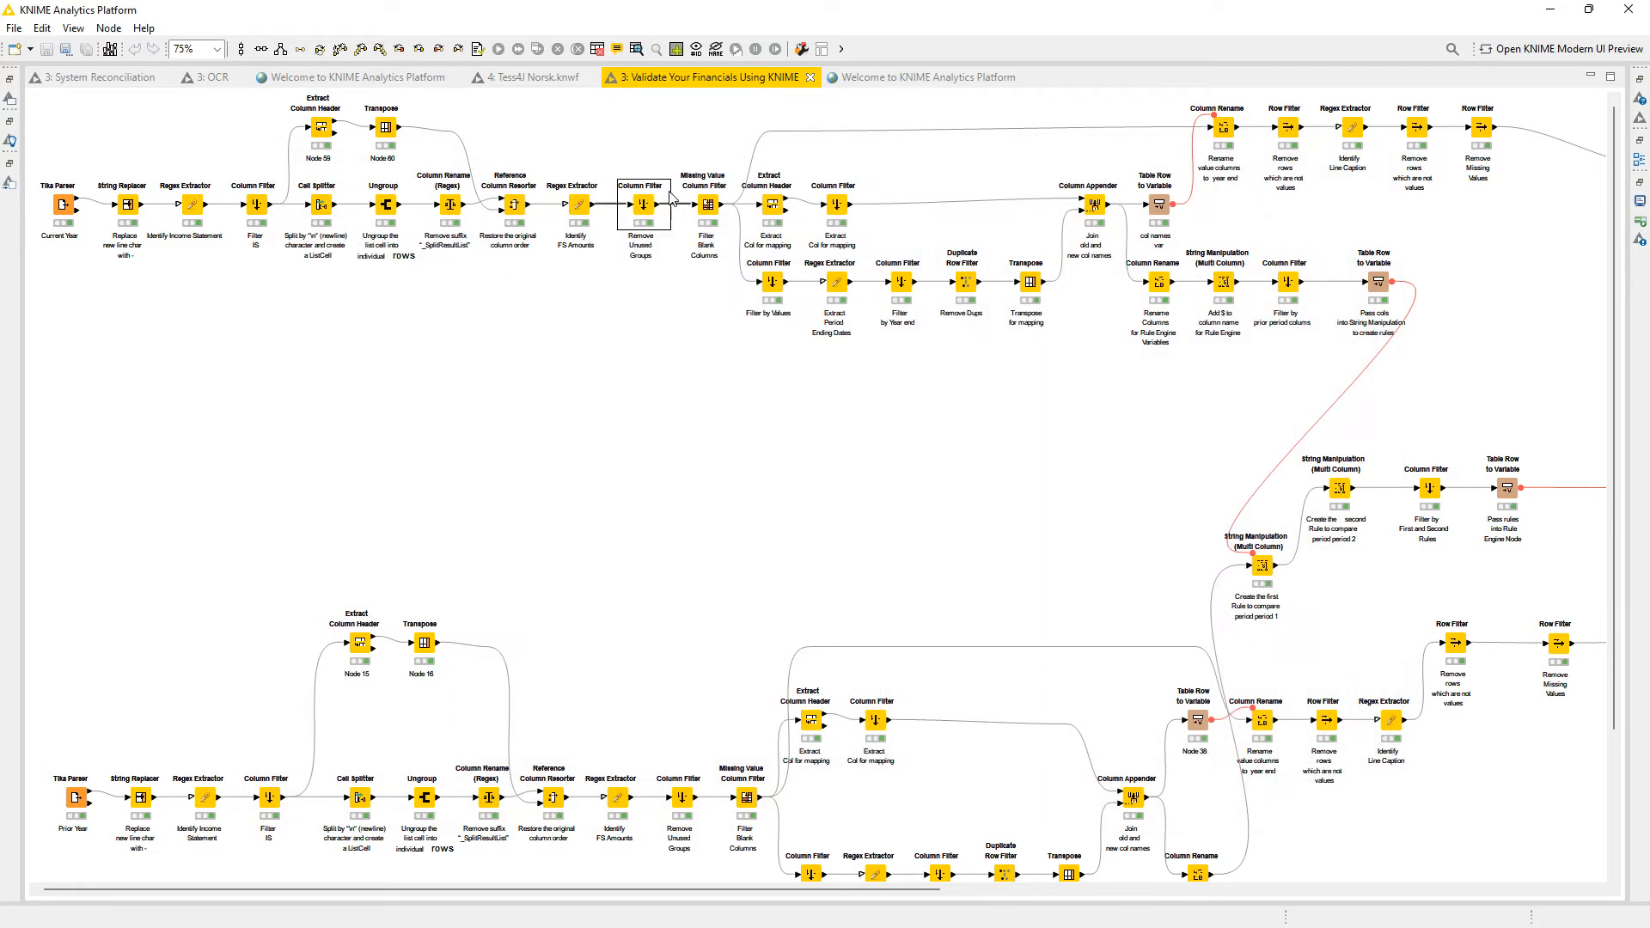
# Review the current-year Missing Value Column Filter's column selection and threshold, and view the column header table of the following Extract Column Header node.
pyautogui.doubleClick(708, 204)
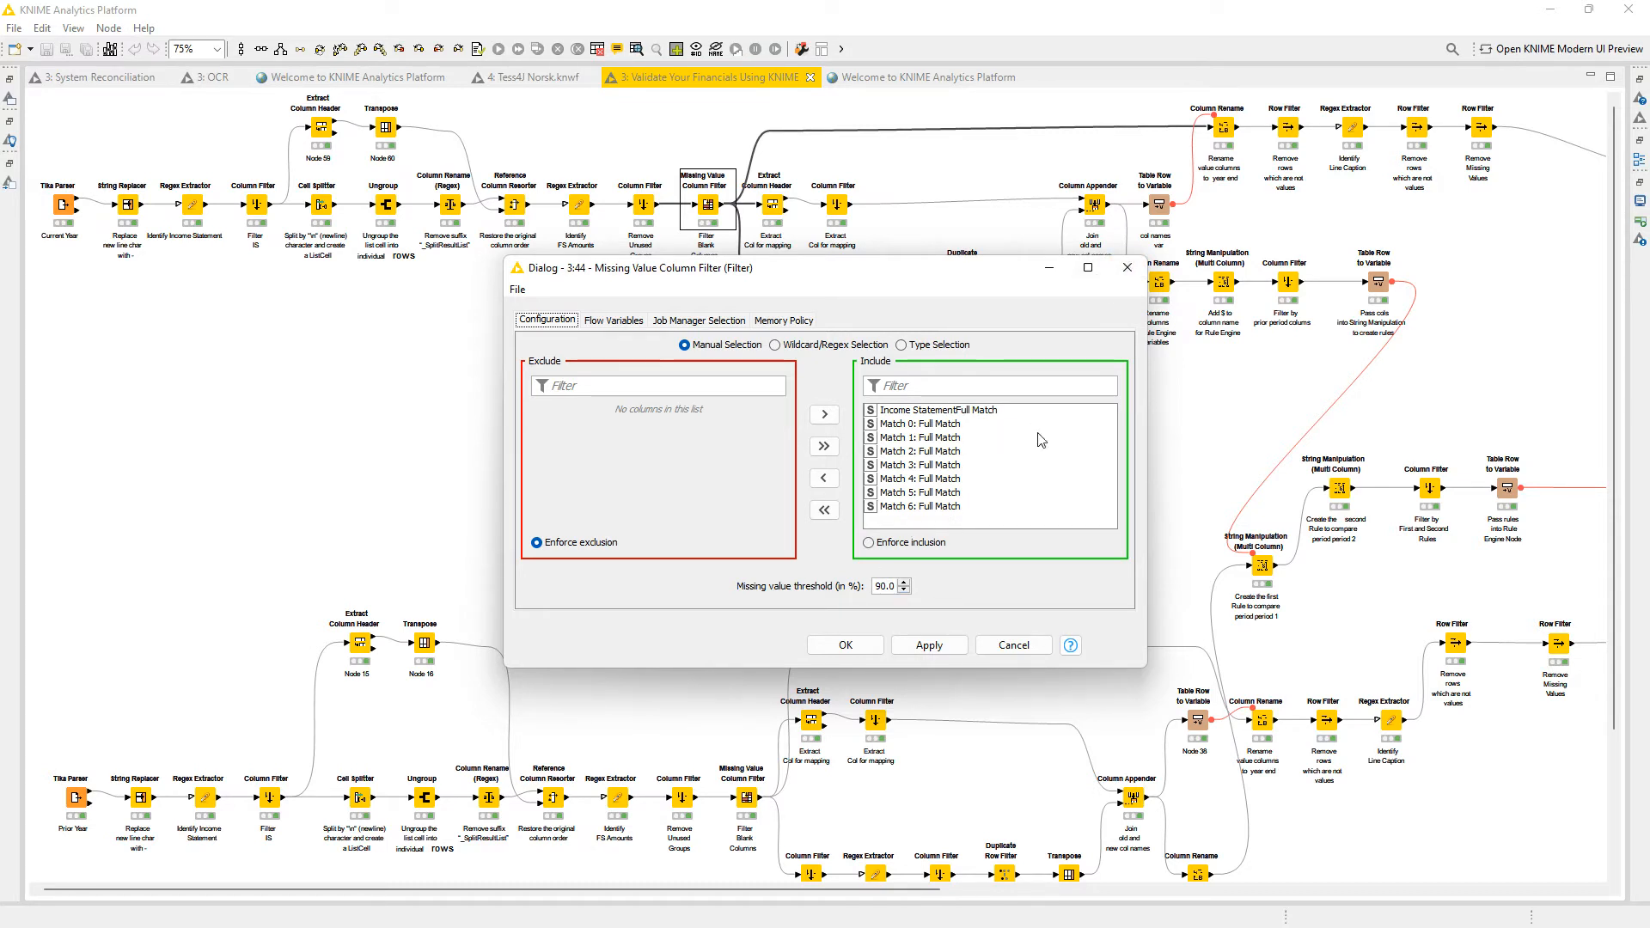
pyautogui.click(1127, 267)
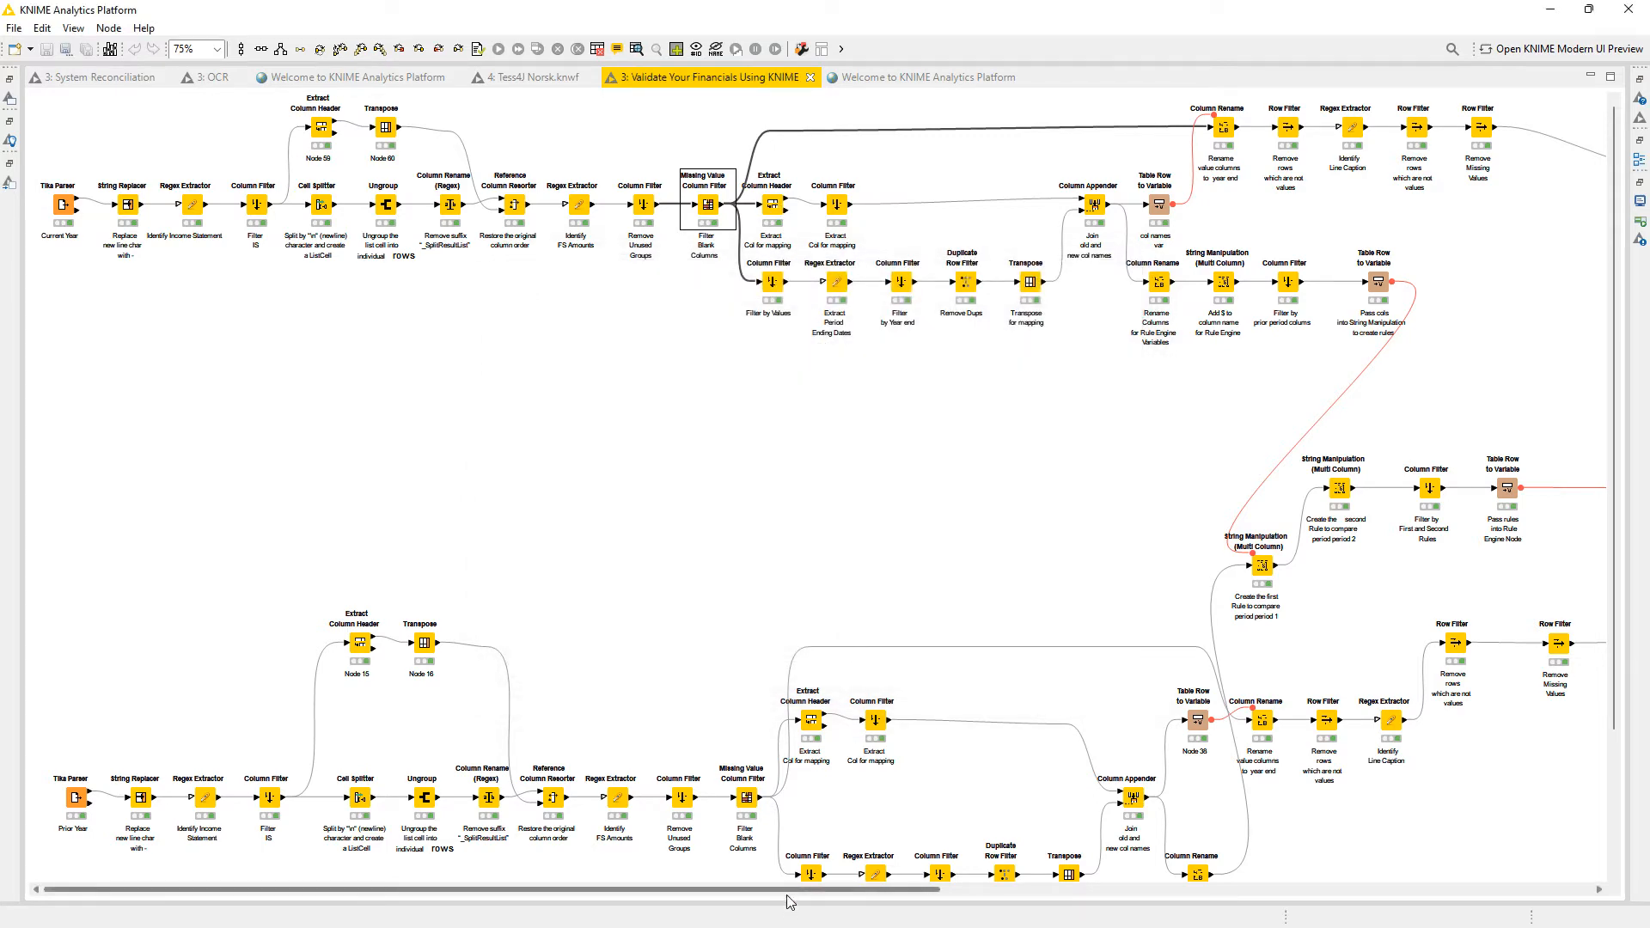
pyautogui.moveTo(785, 894); pyautogui.dragTo(934, 903)
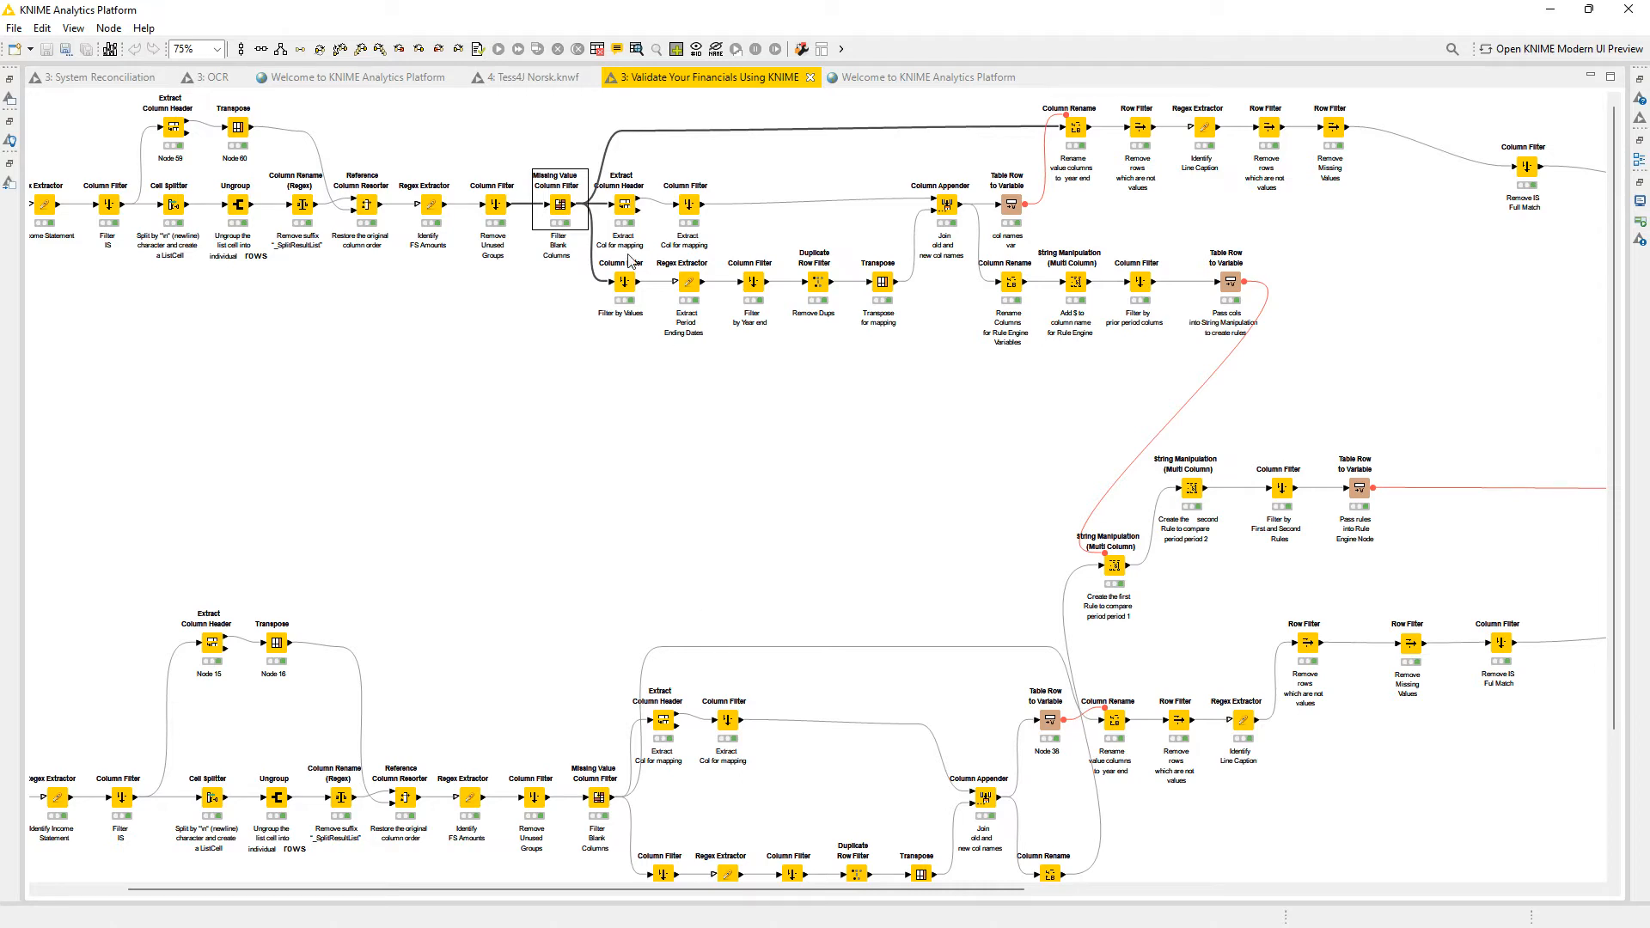
pyautogui.rightClick(638, 204)
pyautogui.click(688, 632)
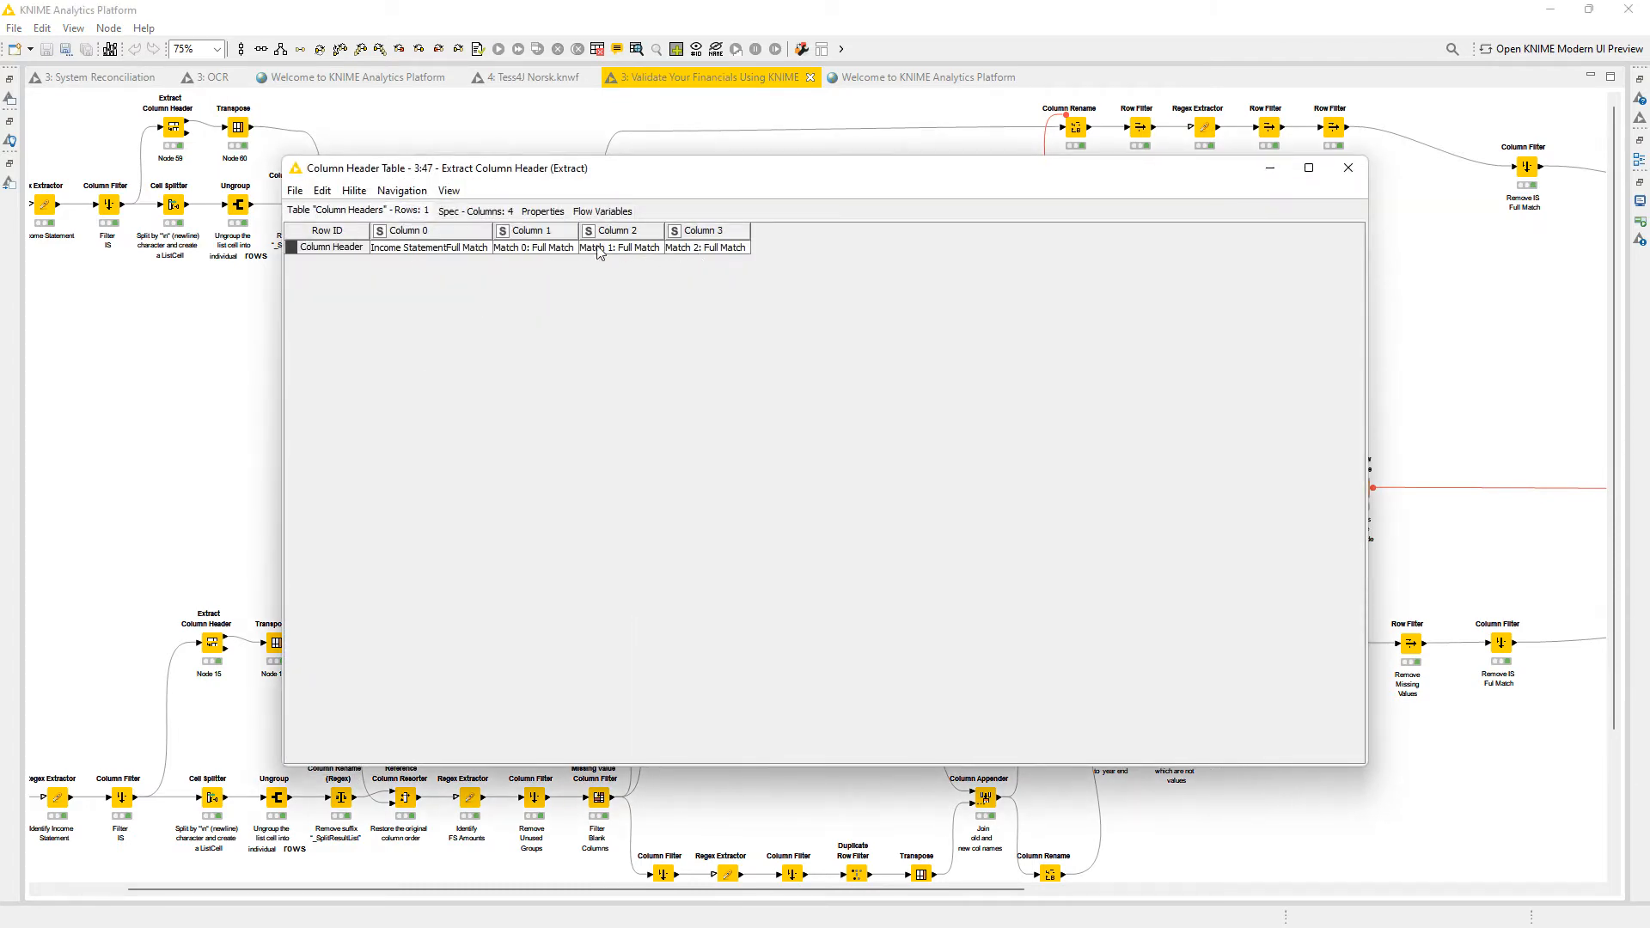
pyautogui.click(1348, 168)
# View the filtered table of the current-year Filter Blank Columns node to check the remaining amount columns.
pyautogui.rightClick(563, 208)
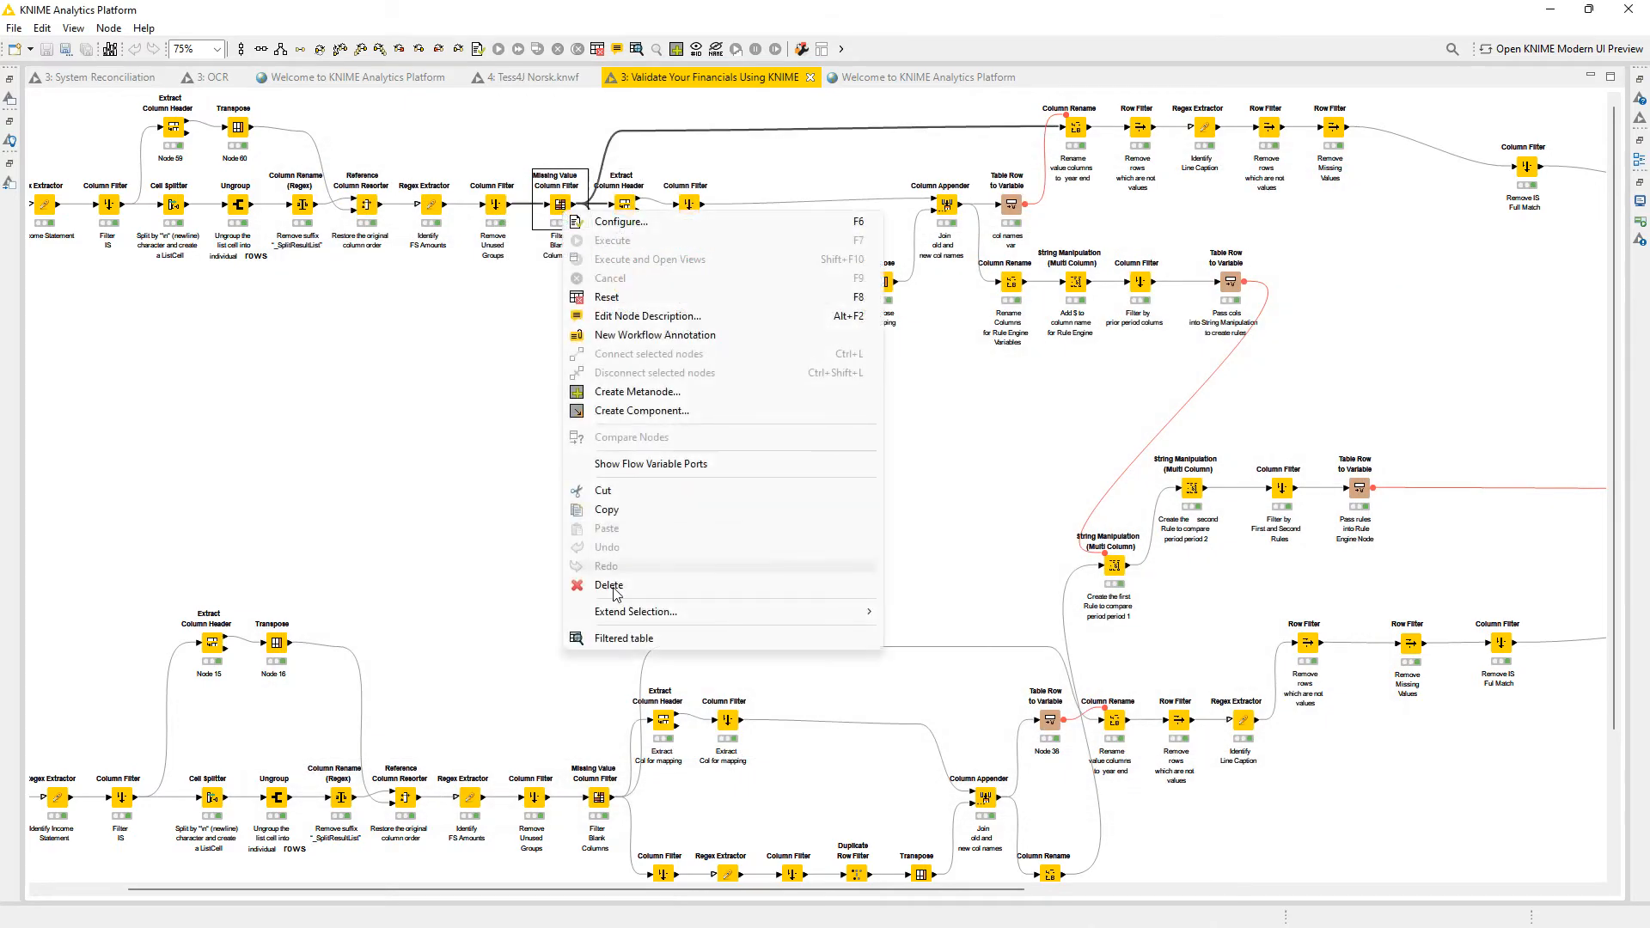
pyautogui.click(619, 641)
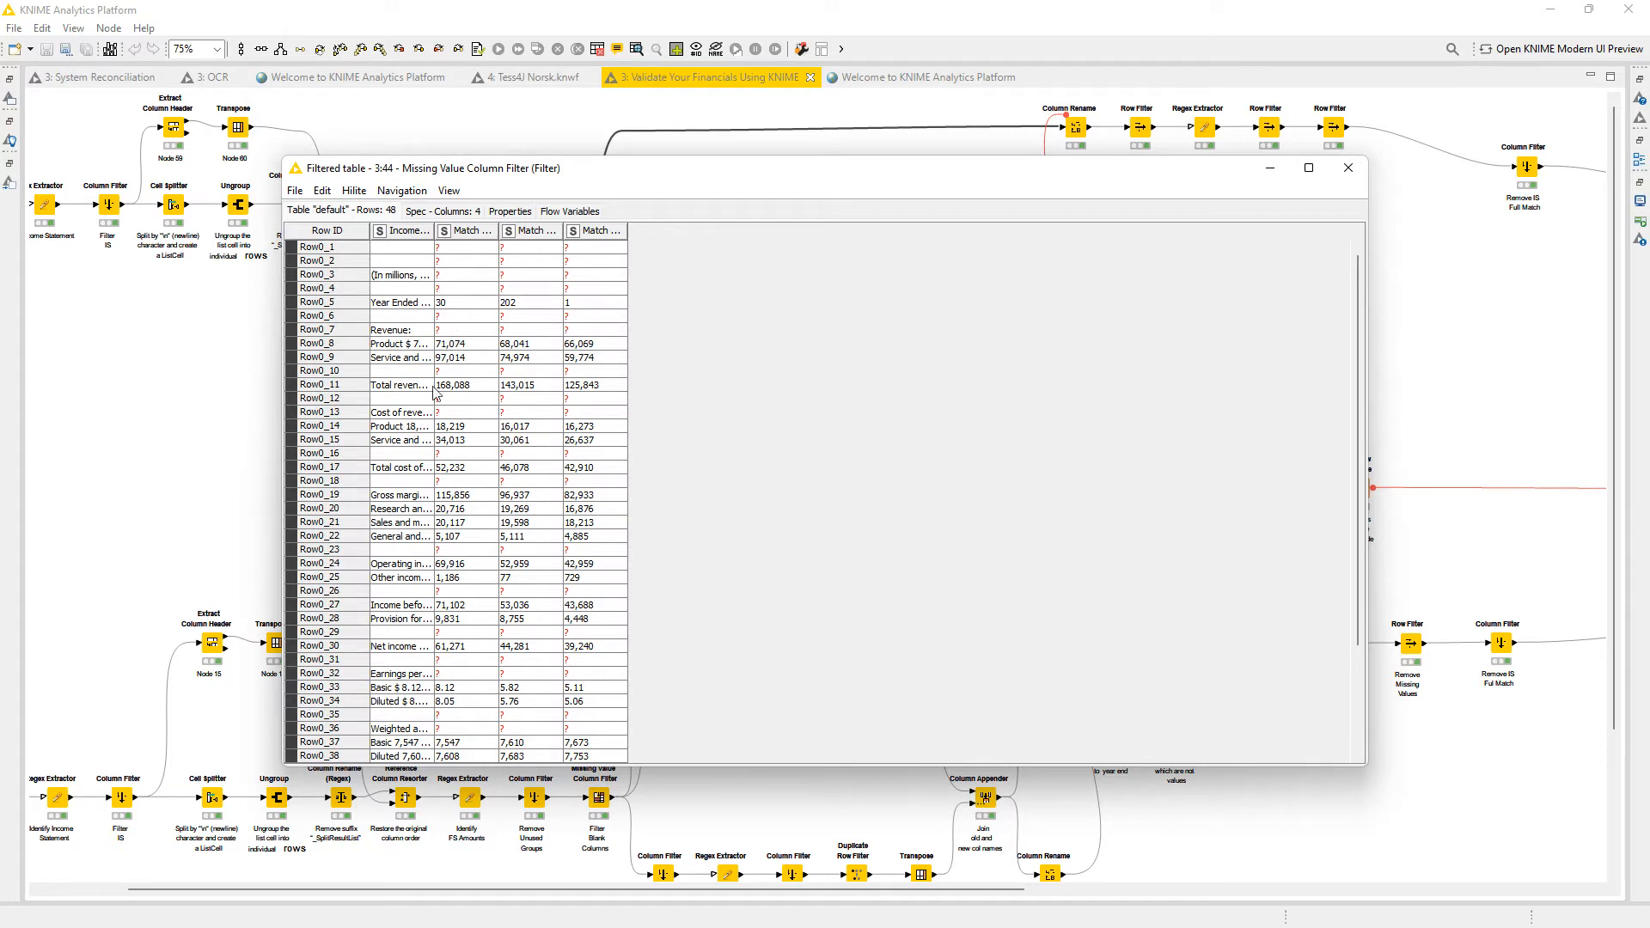
pyautogui.click(1348, 168)
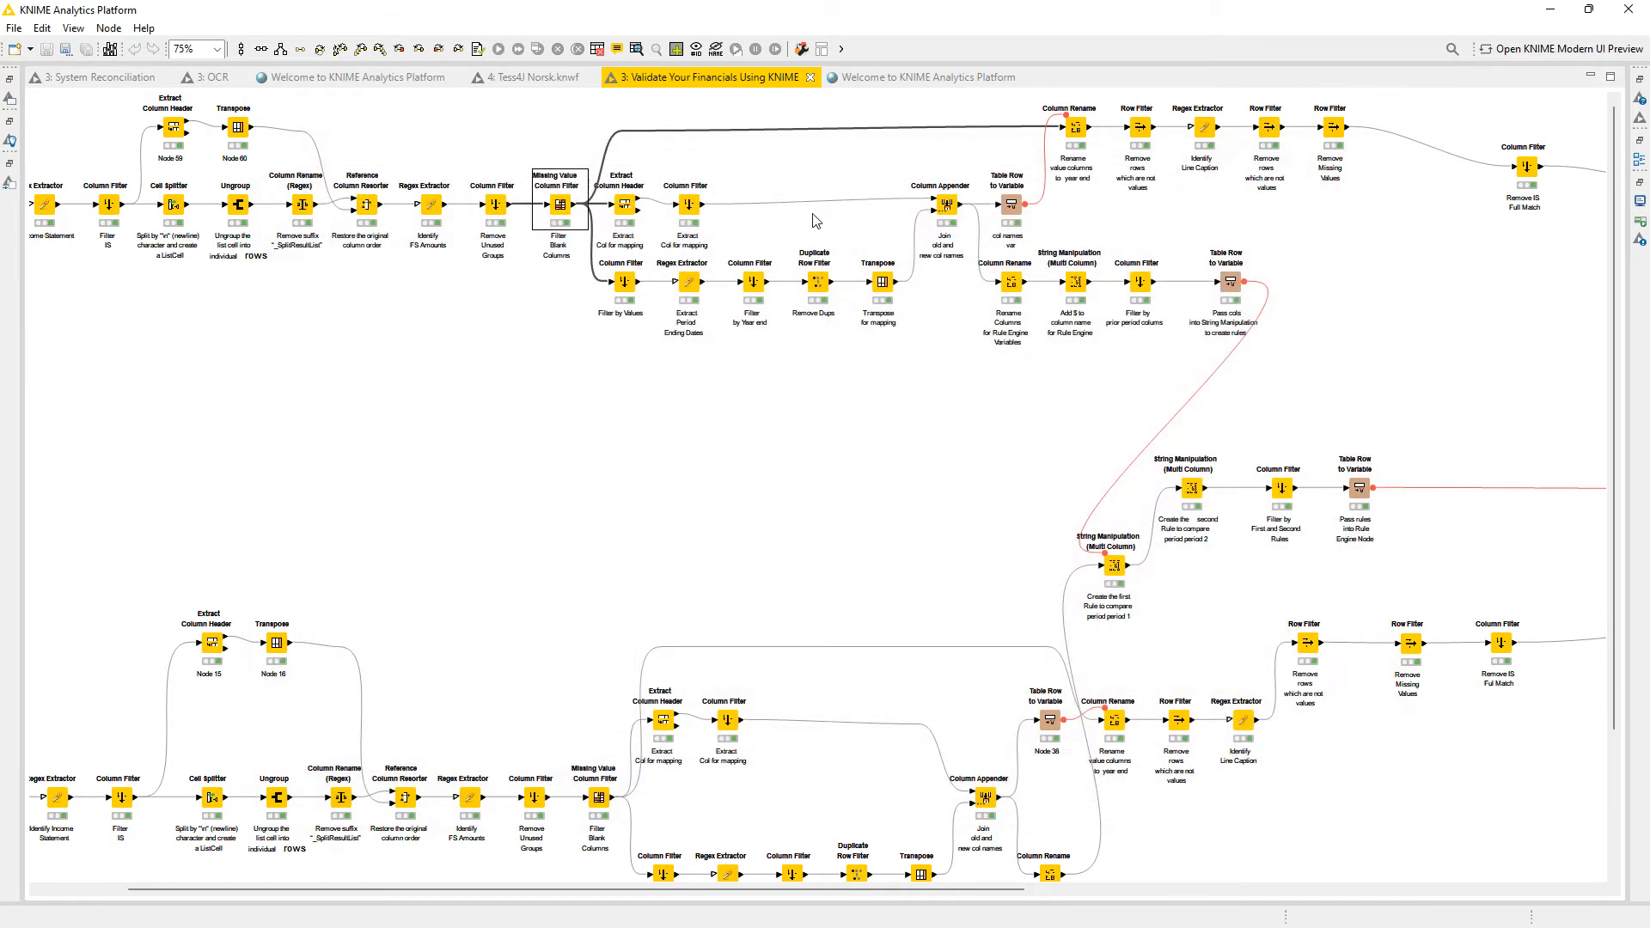
# Inspect the column selection and filtered table of the current-year Extract Col for mapping Column Filter.
pyautogui.click(687, 207)
pyautogui.doubleClick(687, 211)
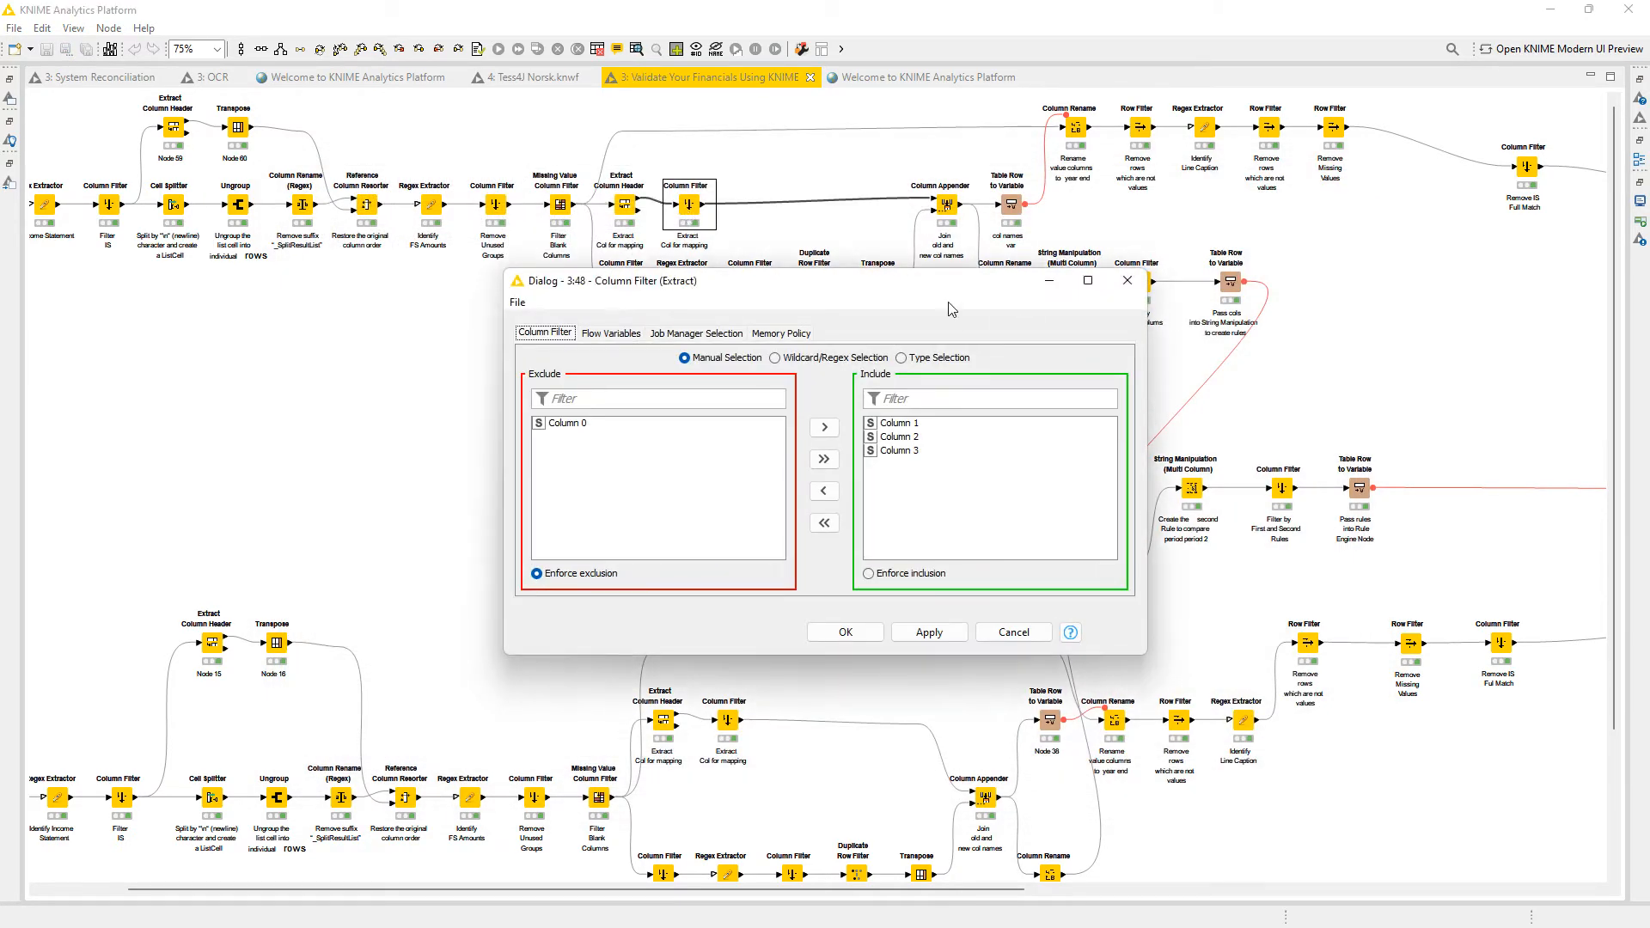
pyautogui.click(1129, 289)
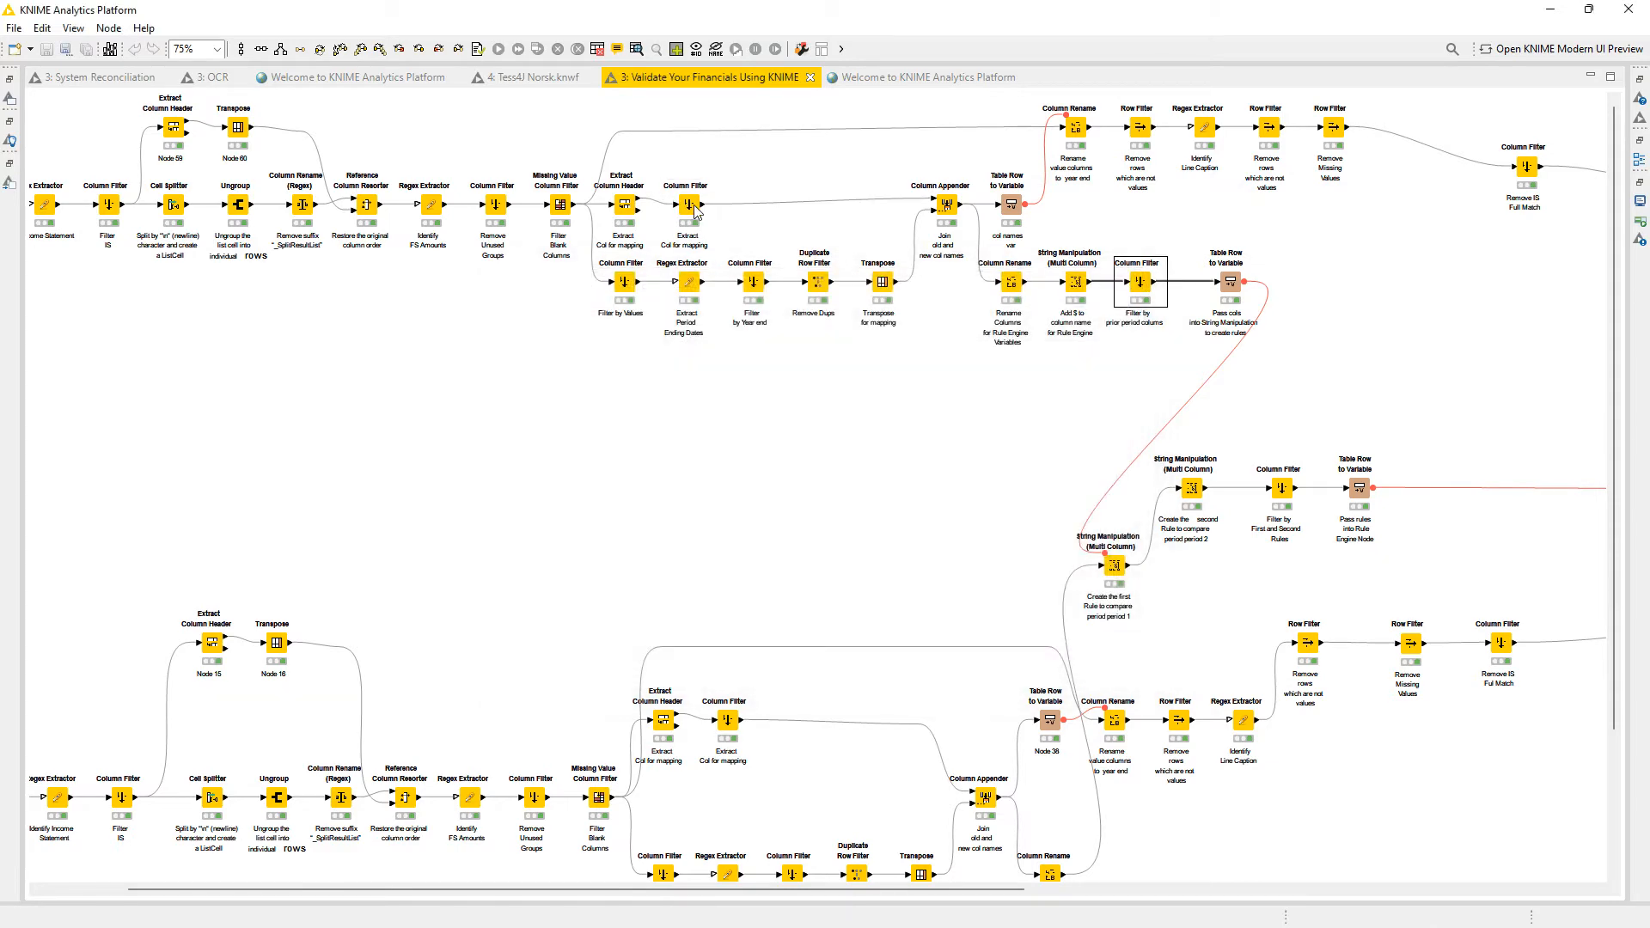
pyautogui.rightClick(697, 212)
pyautogui.click(730, 632)
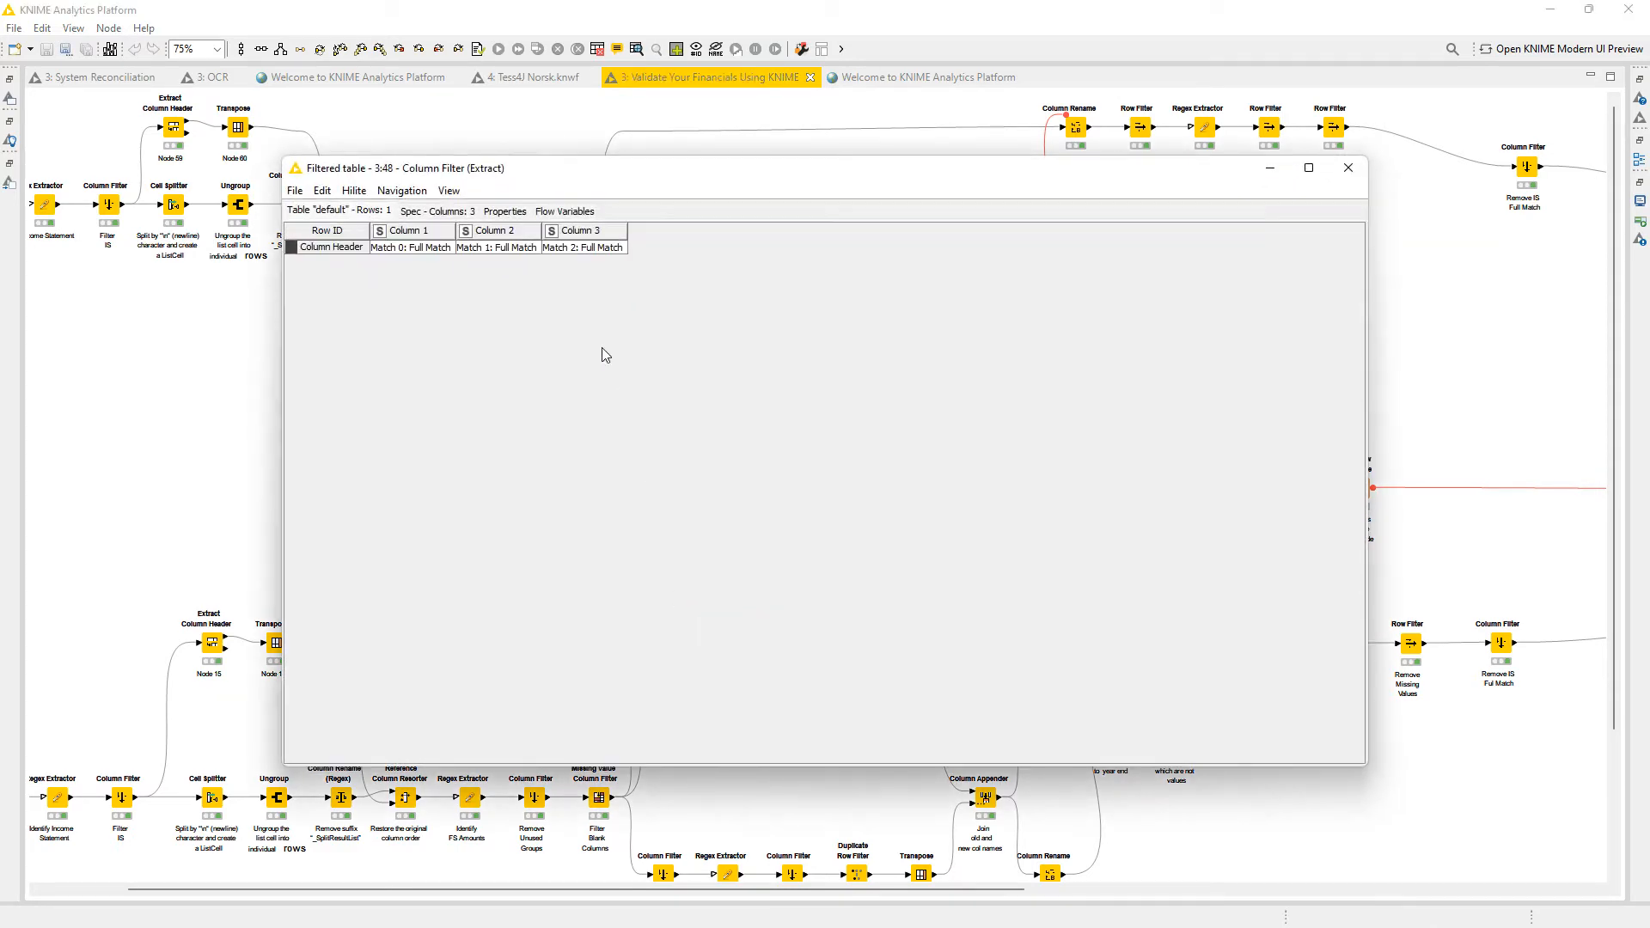
pyautogui.click(1347, 167)
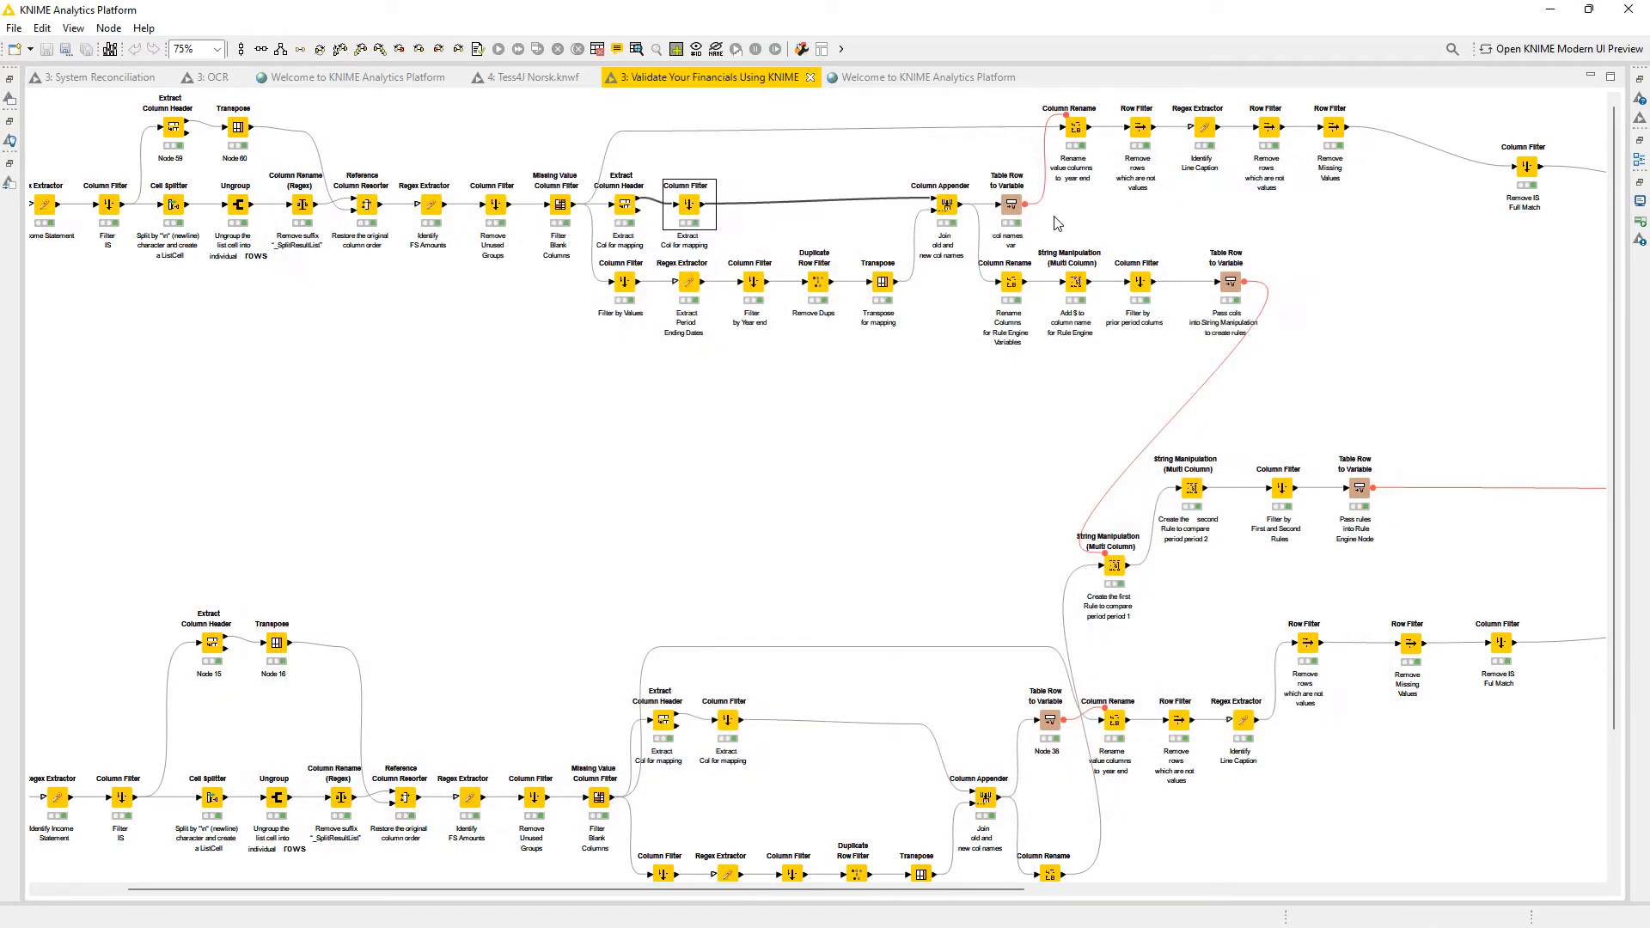
# Check the current-year Filter by Values node's column selection and view its filtered table with the income statement column widened.
pyautogui.click(619, 295)
pyautogui.rightClick(623, 279)
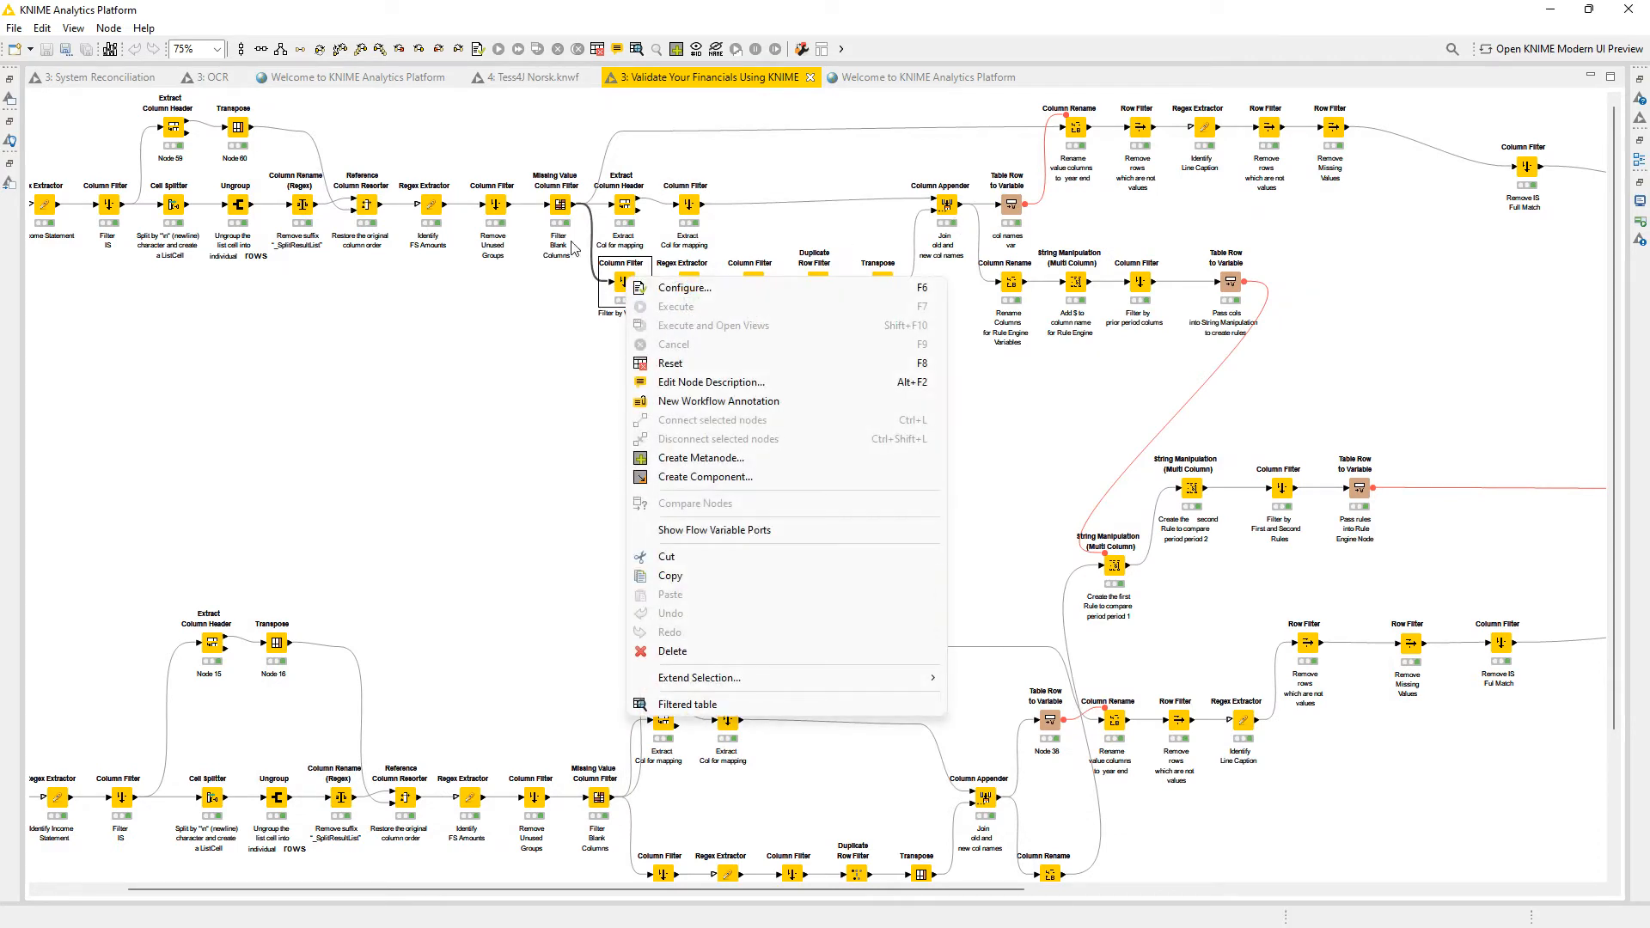
pyautogui.click(594, 268)
pyautogui.doubleClick(624, 284)
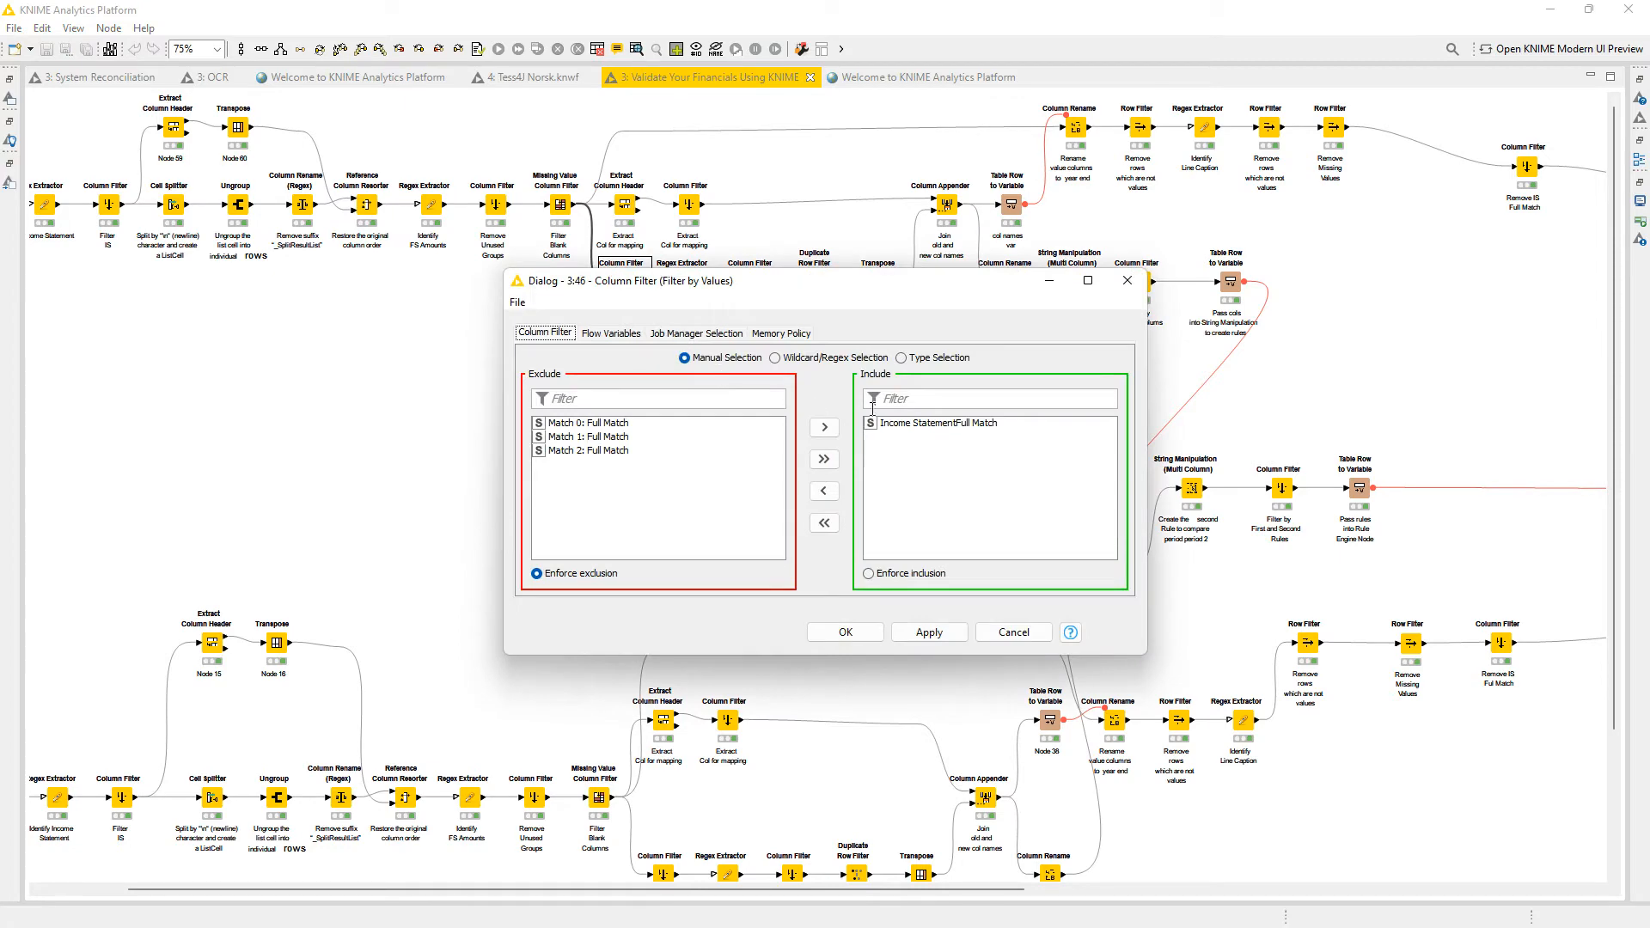
pyautogui.click(1126, 280)
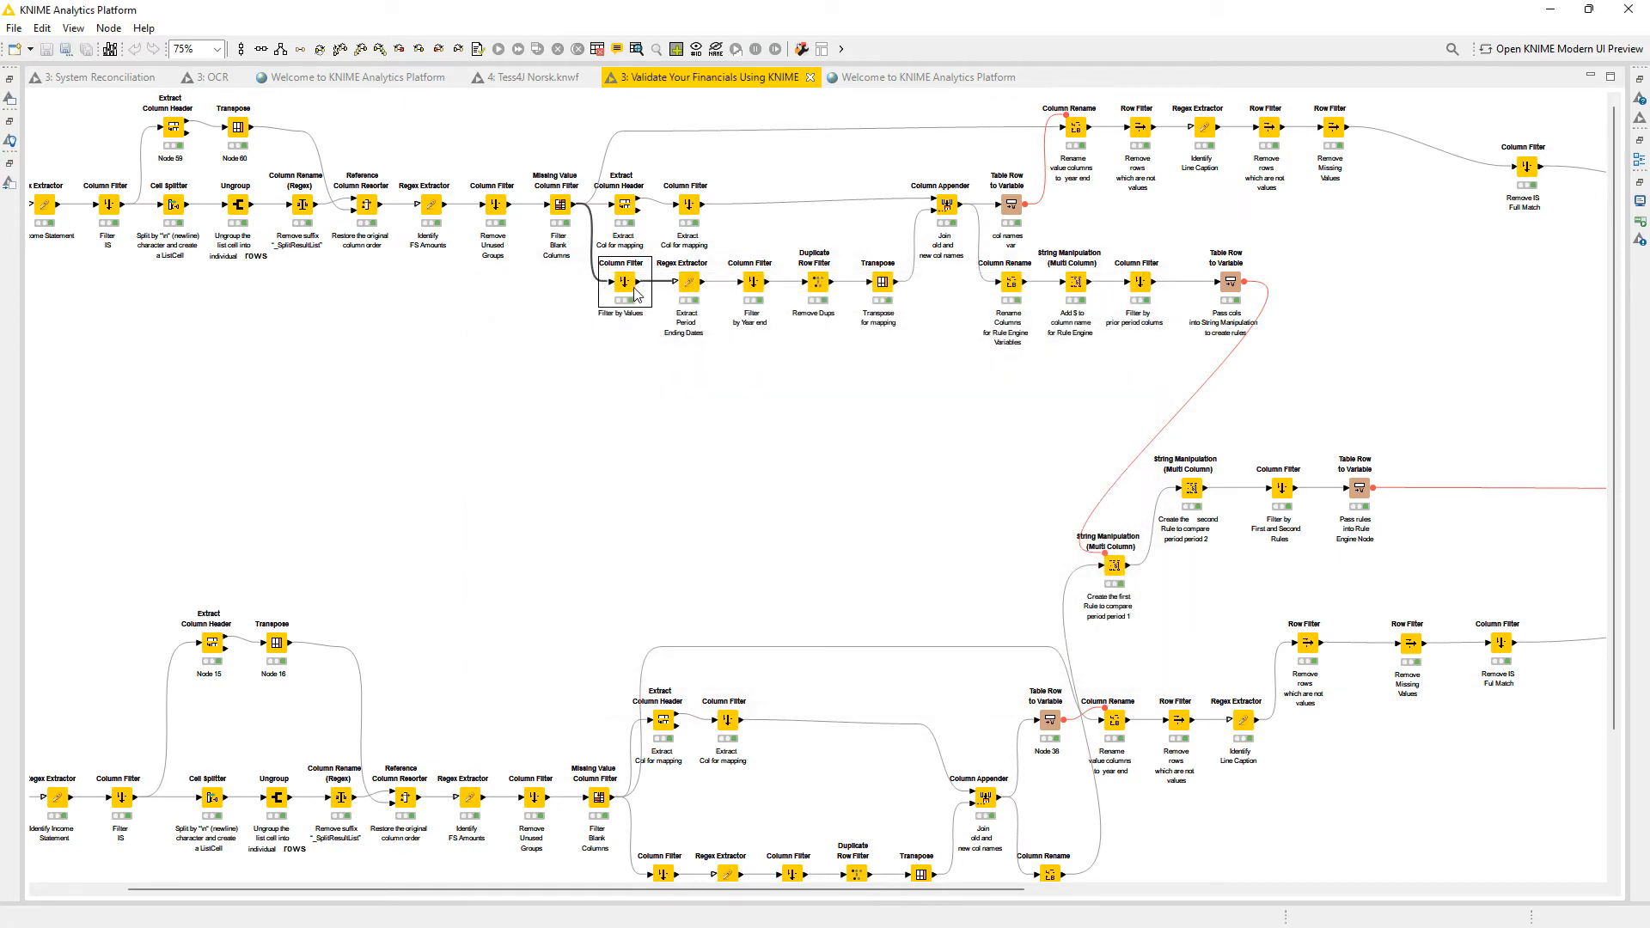
pyautogui.rightClick(632, 293)
pyautogui.click(688, 725)
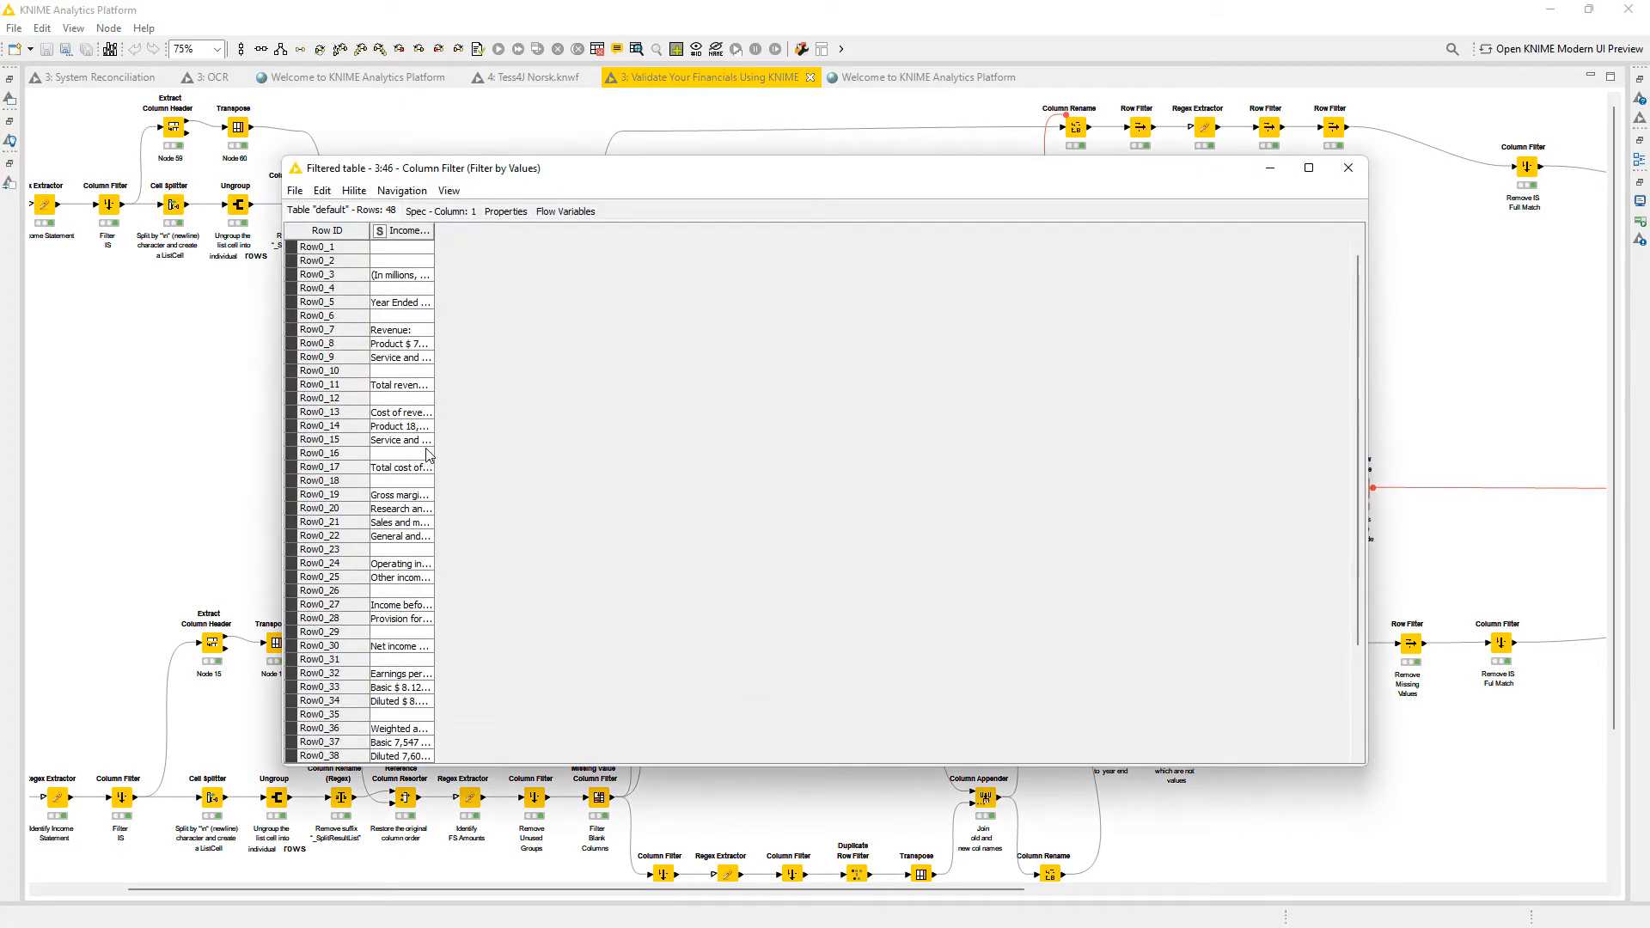
pyautogui.doubleClick(435, 235)
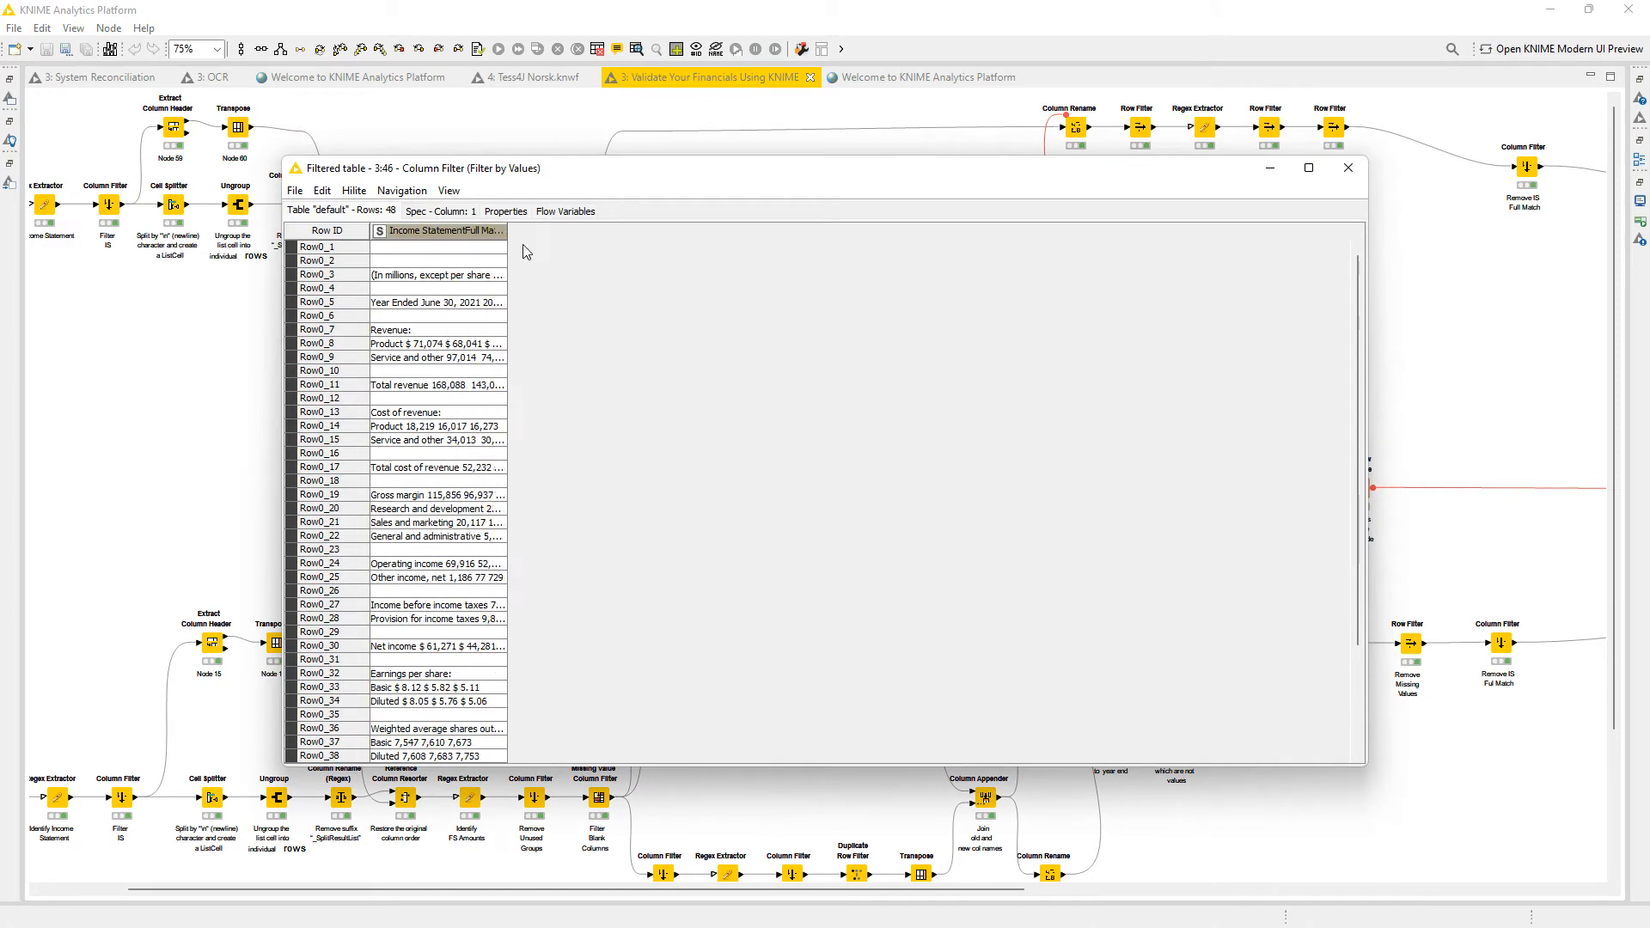
pyautogui.click(1347, 167)
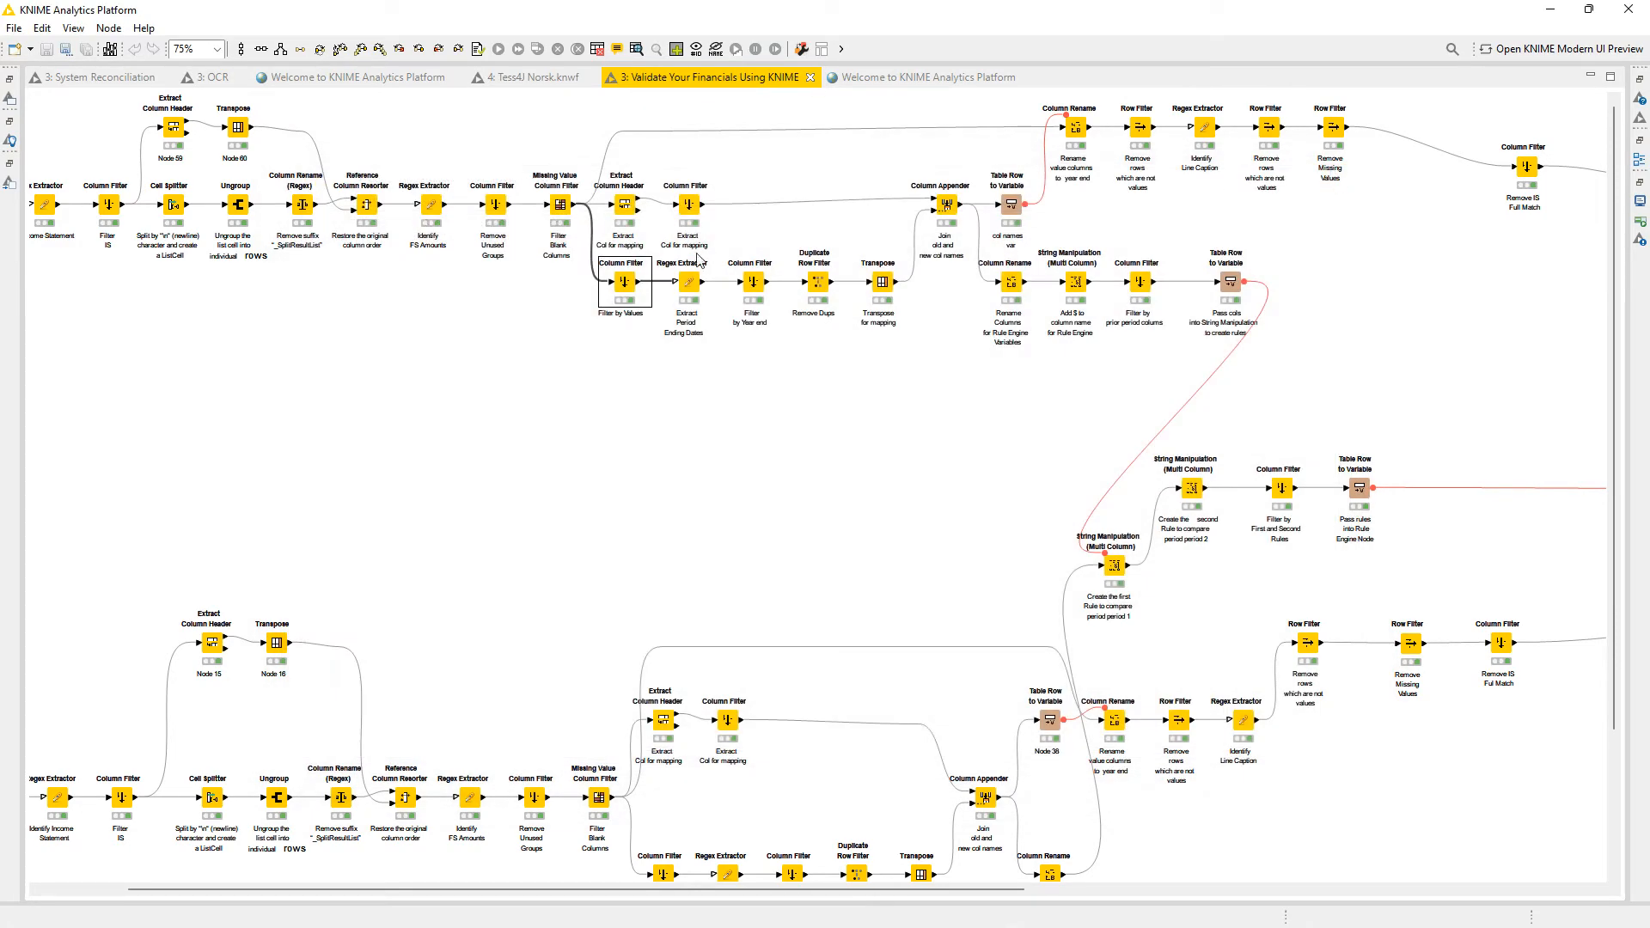
# Examine the Extract Period Ending Dates Regex Extractor's four-digit pattern against preview row 5 and close its configuration.
pyautogui.click(688, 294)
pyautogui.rightClick(687, 294)
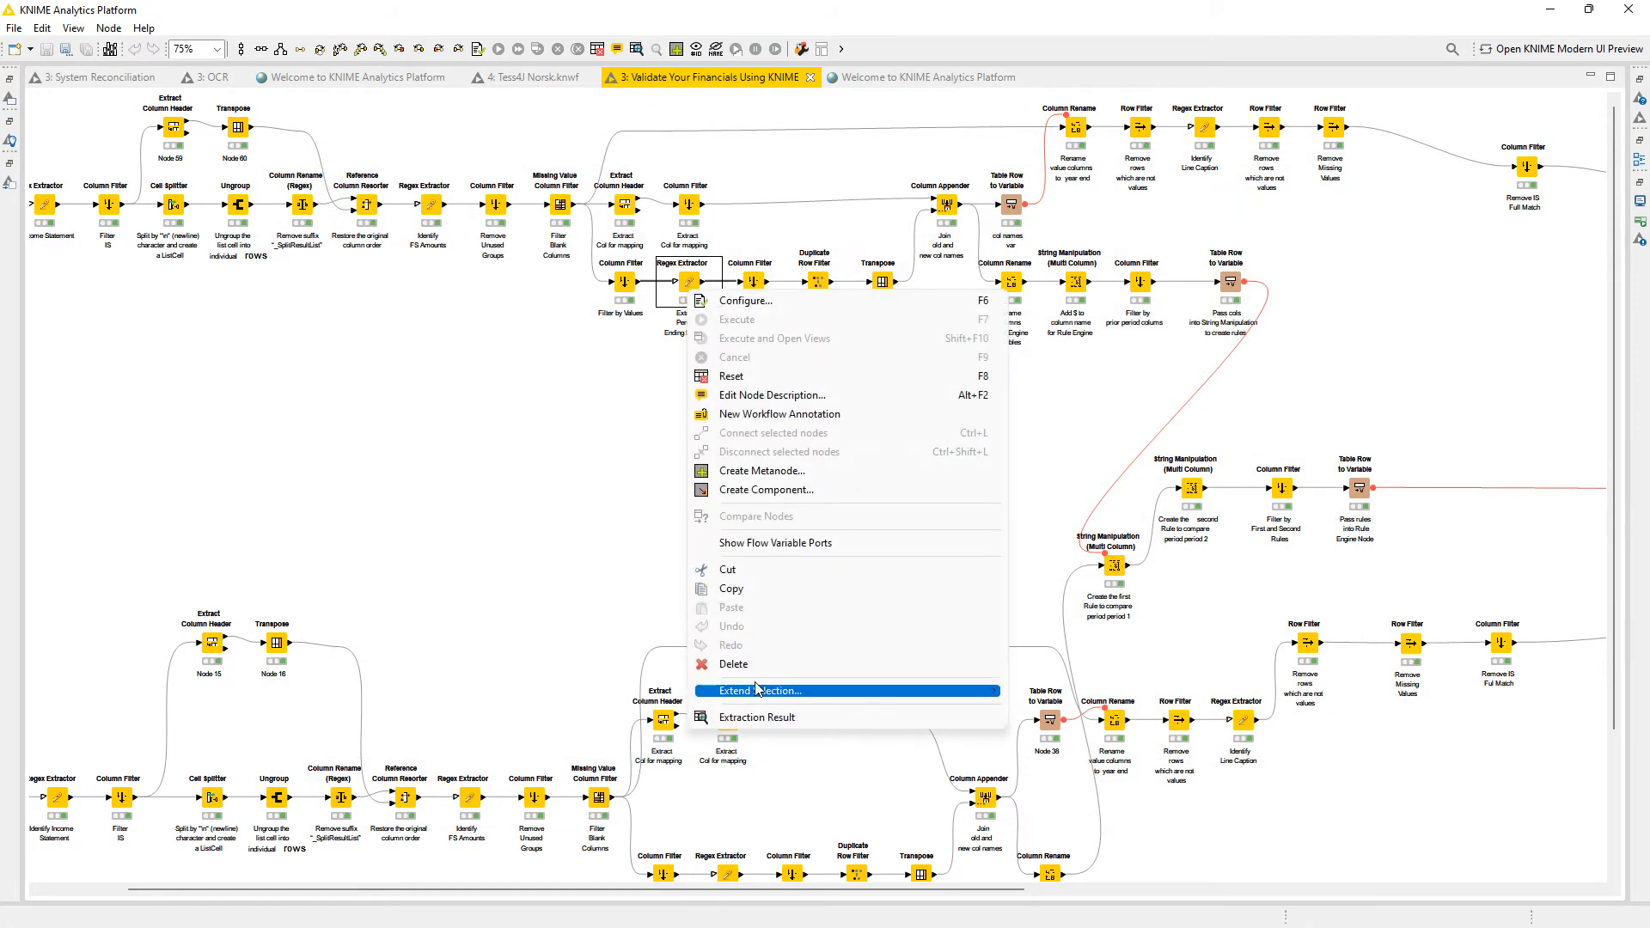
pyautogui.click(688, 284)
pyautogui.doubleClick(688, 284)
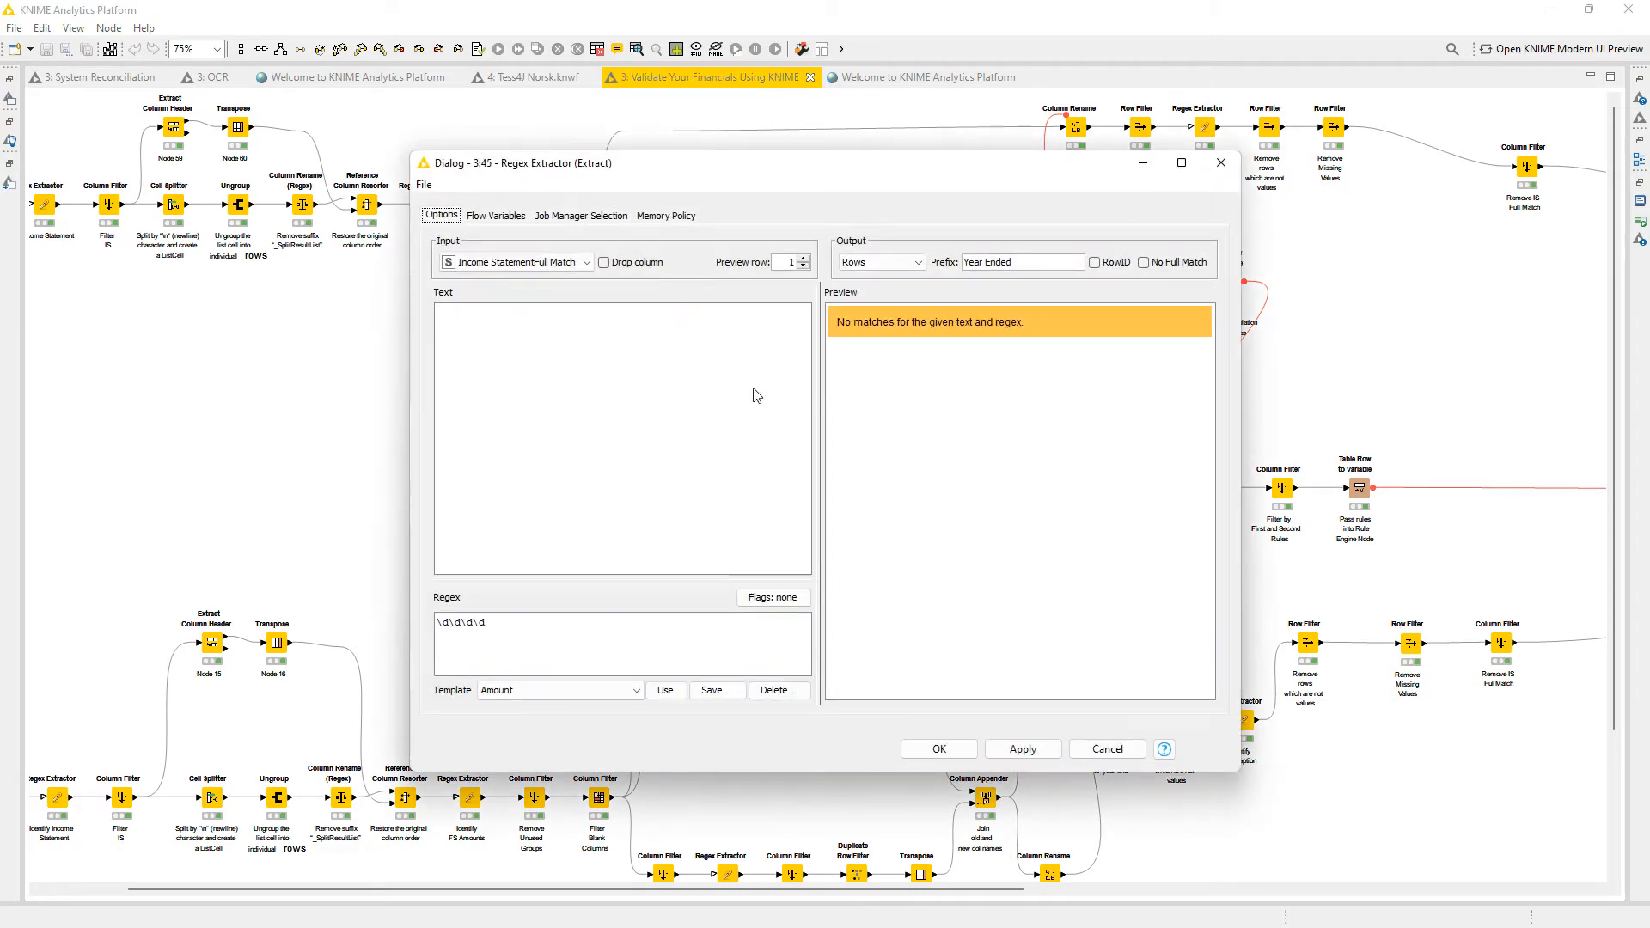
pyautogui.click(803, 258)
pyautogui.click(803, 258)
pyautogui.click(803, 257)
pyautogui.click(803, 258)
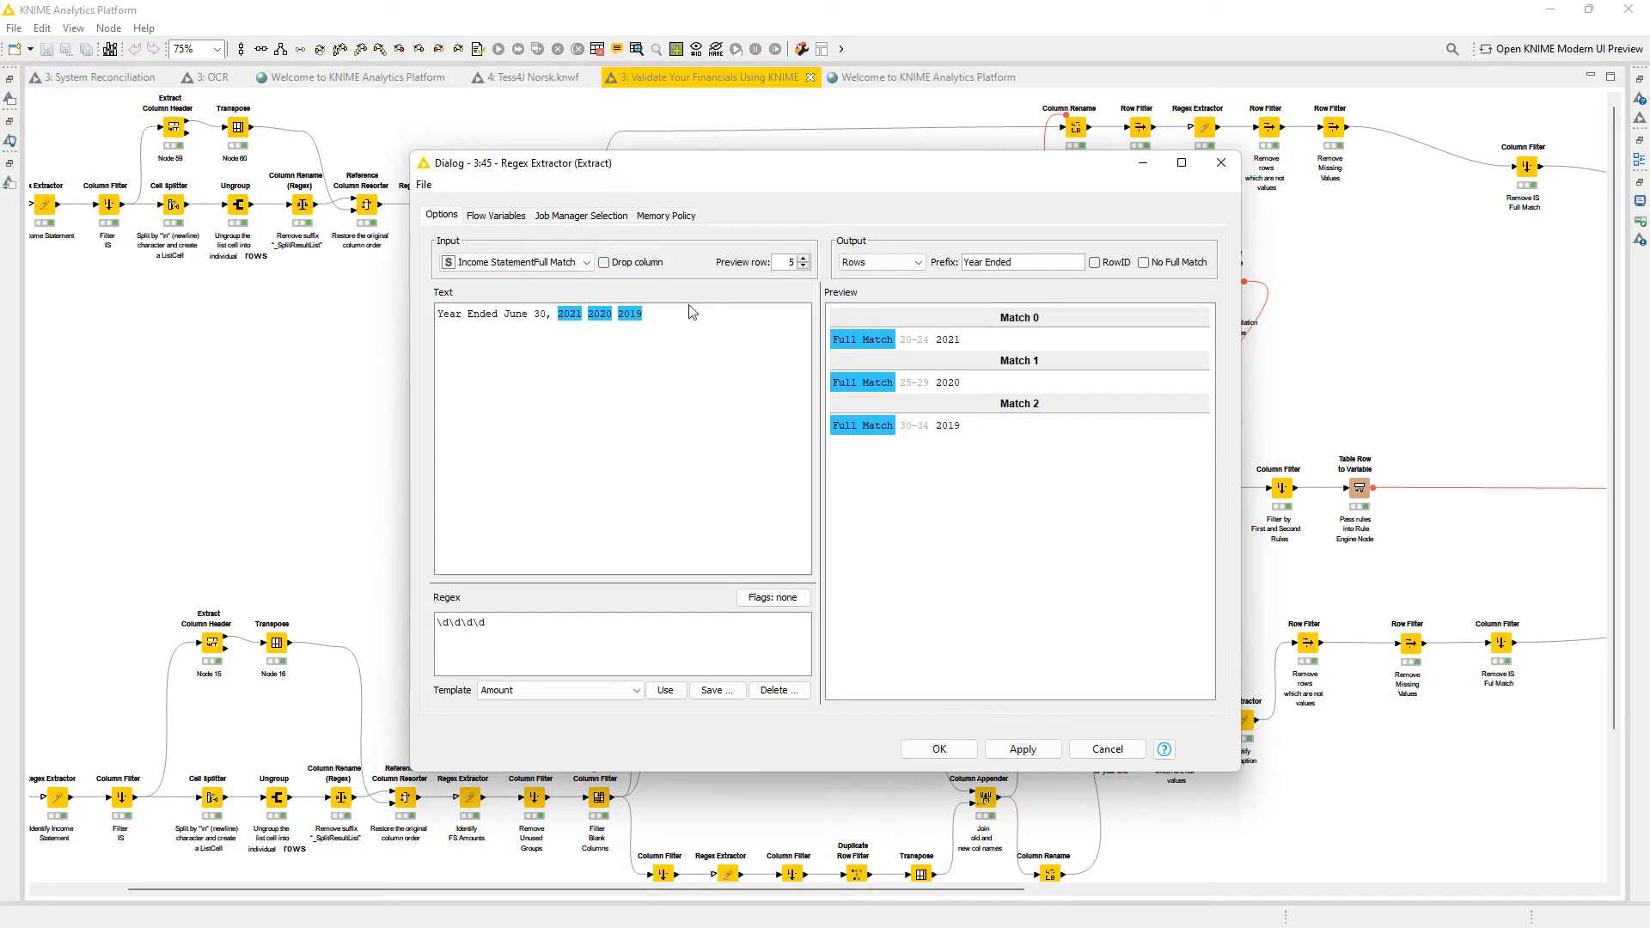
pyautogui.click(1222, 165)
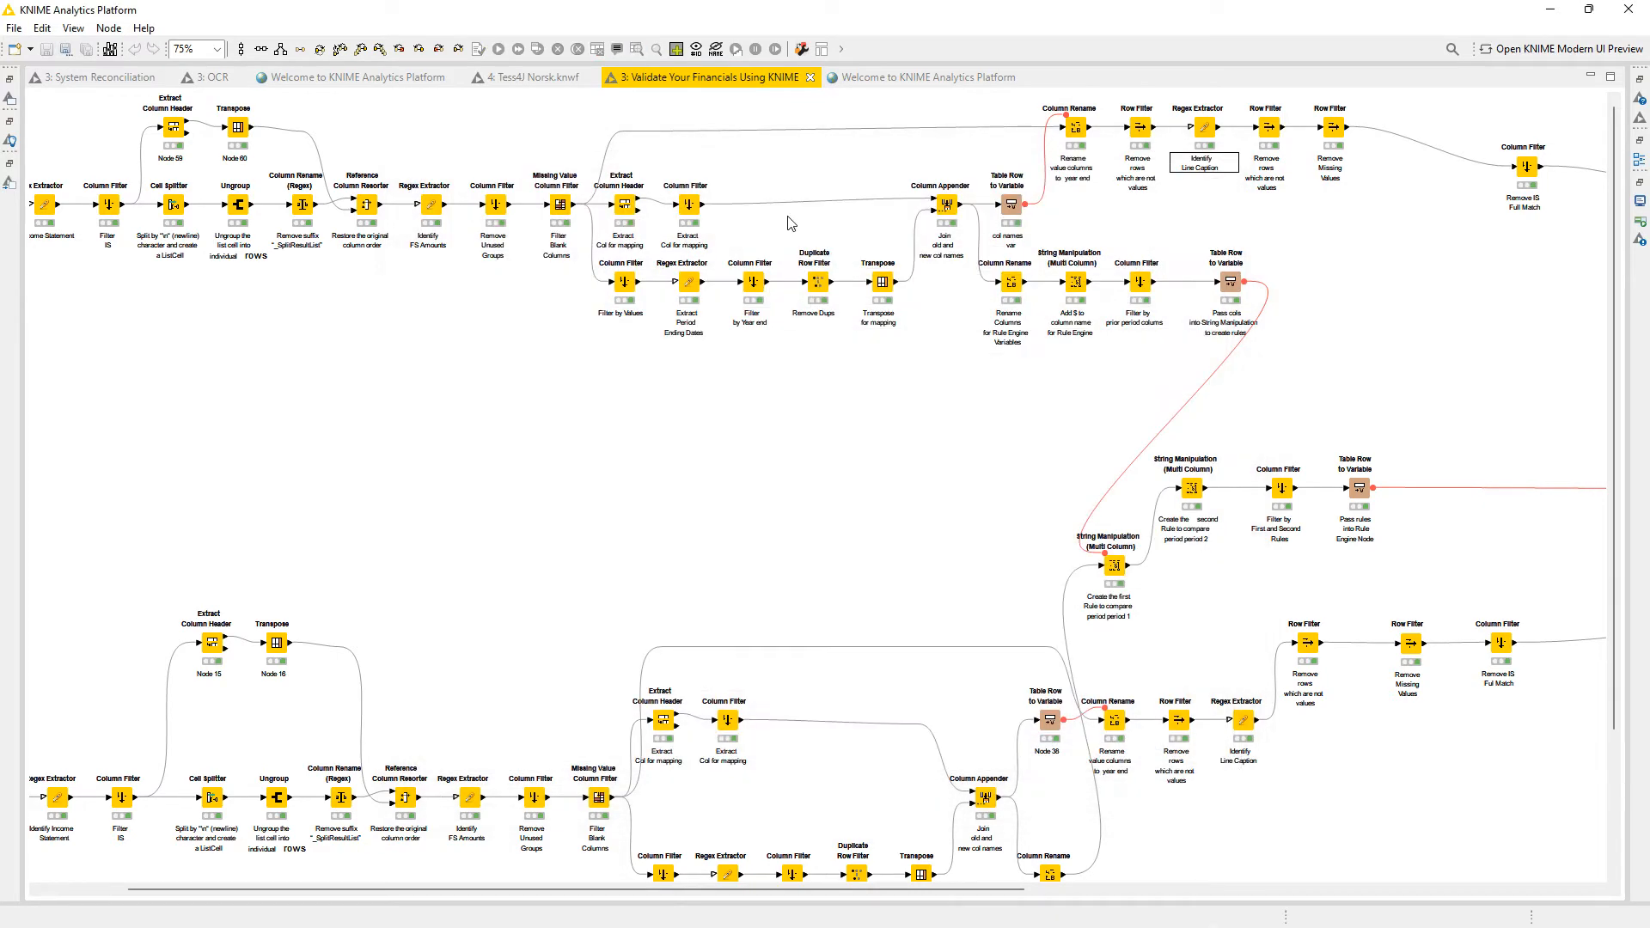
# View the extraction result of the current-year Extract Period Ending Dates node to check the extracted years.
pyautogui.rightClick(679, 275)
pyautogui.click(756, 702)
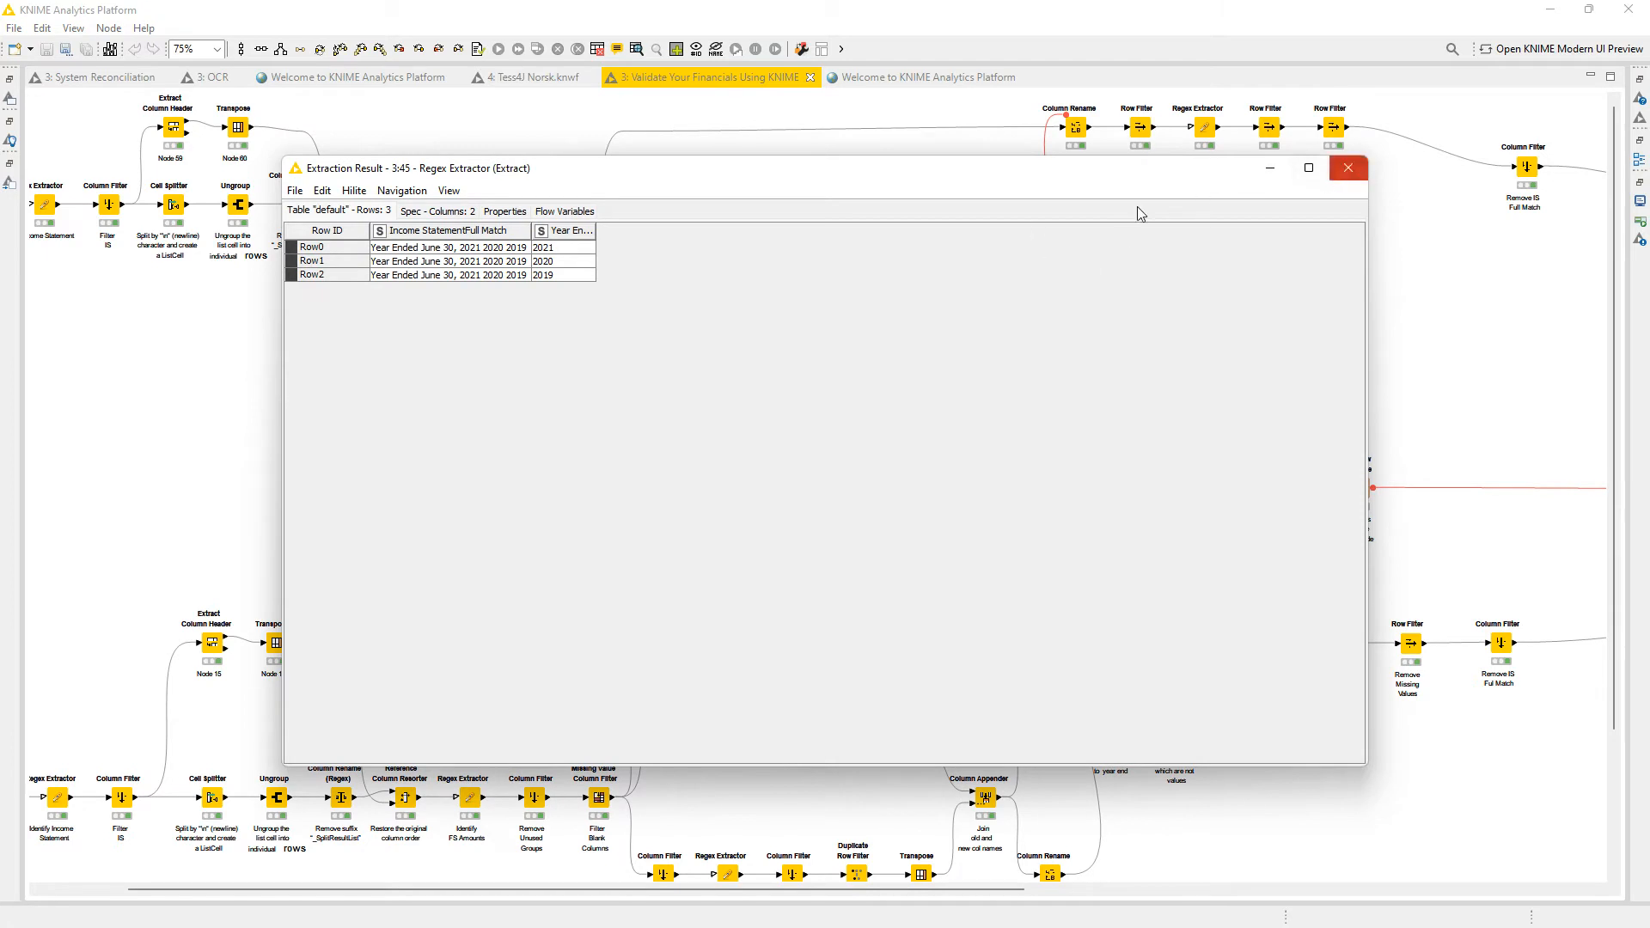
pyautogui.click(1345, 169)
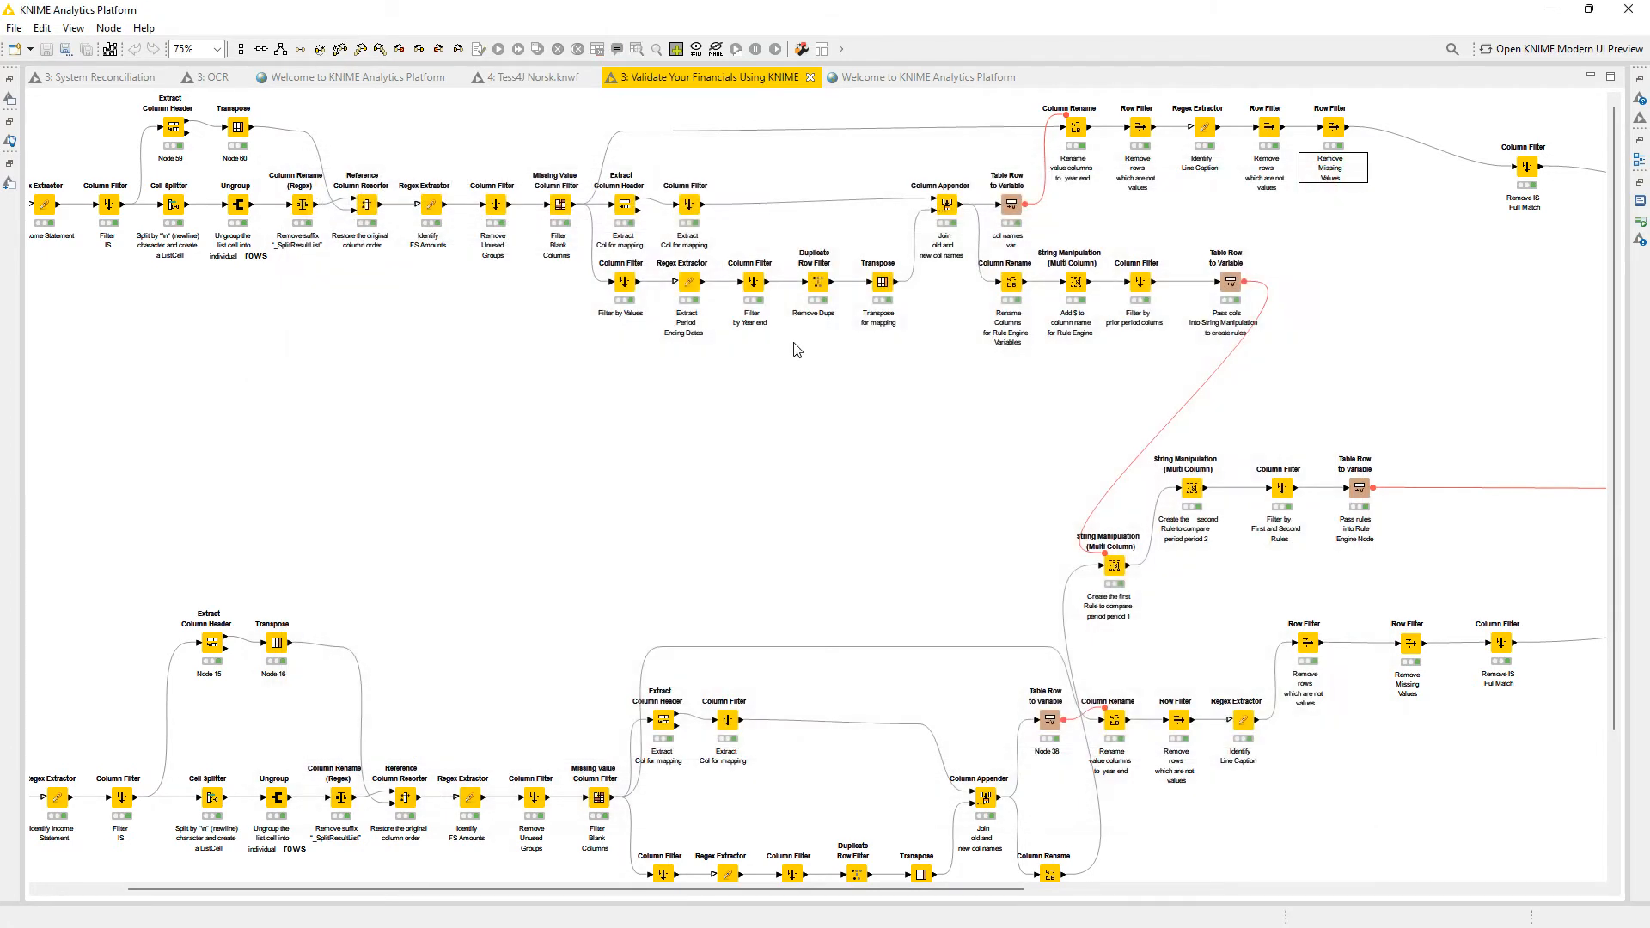
# Review the current-year Filter by Year end node's column selection and view the Remove Dups node's output table.
pyautogui.doubleClick(754, 283)
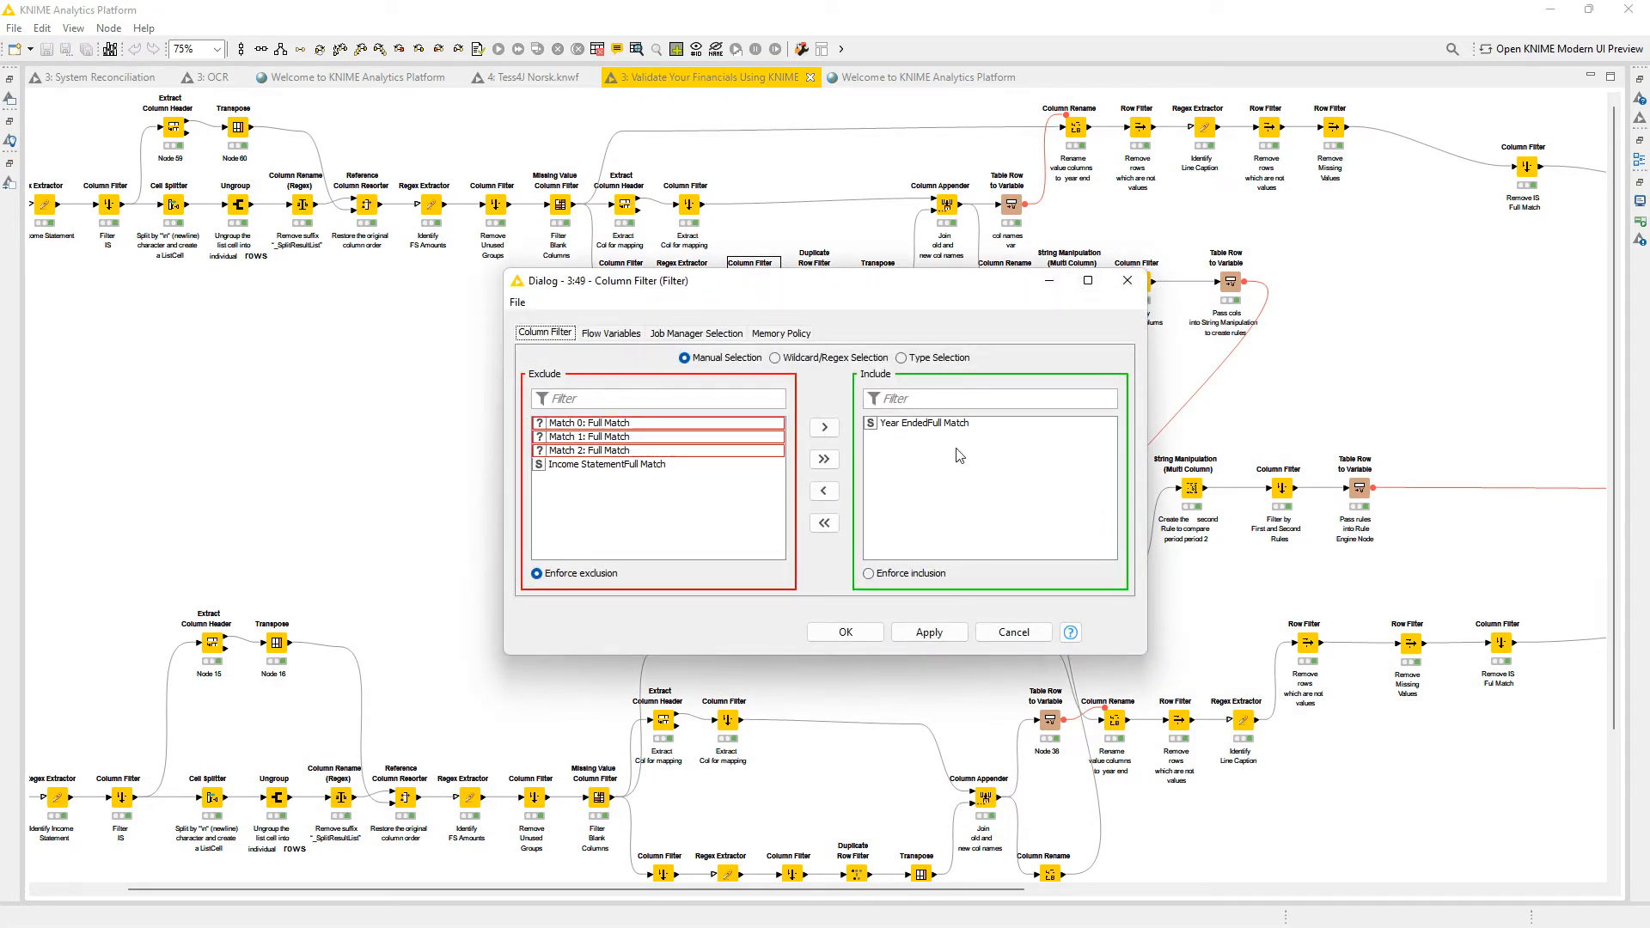
pyautogui.click(1127, 280)
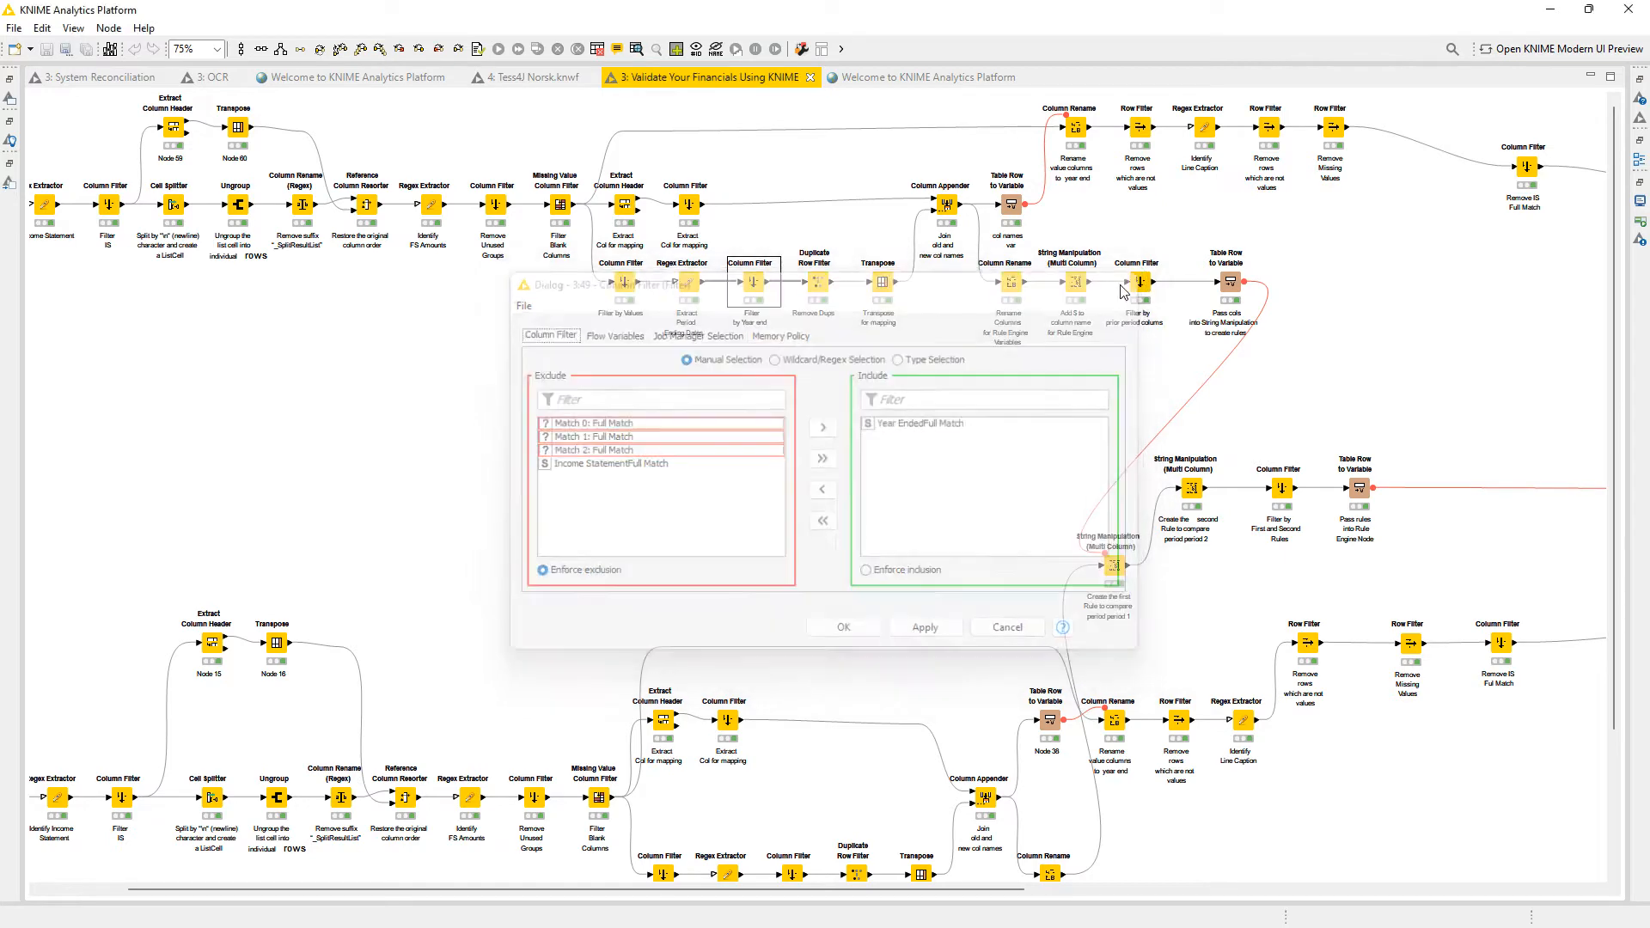
pyautogui.rightClick(820, 287)
pyautogui.click(870, 710)
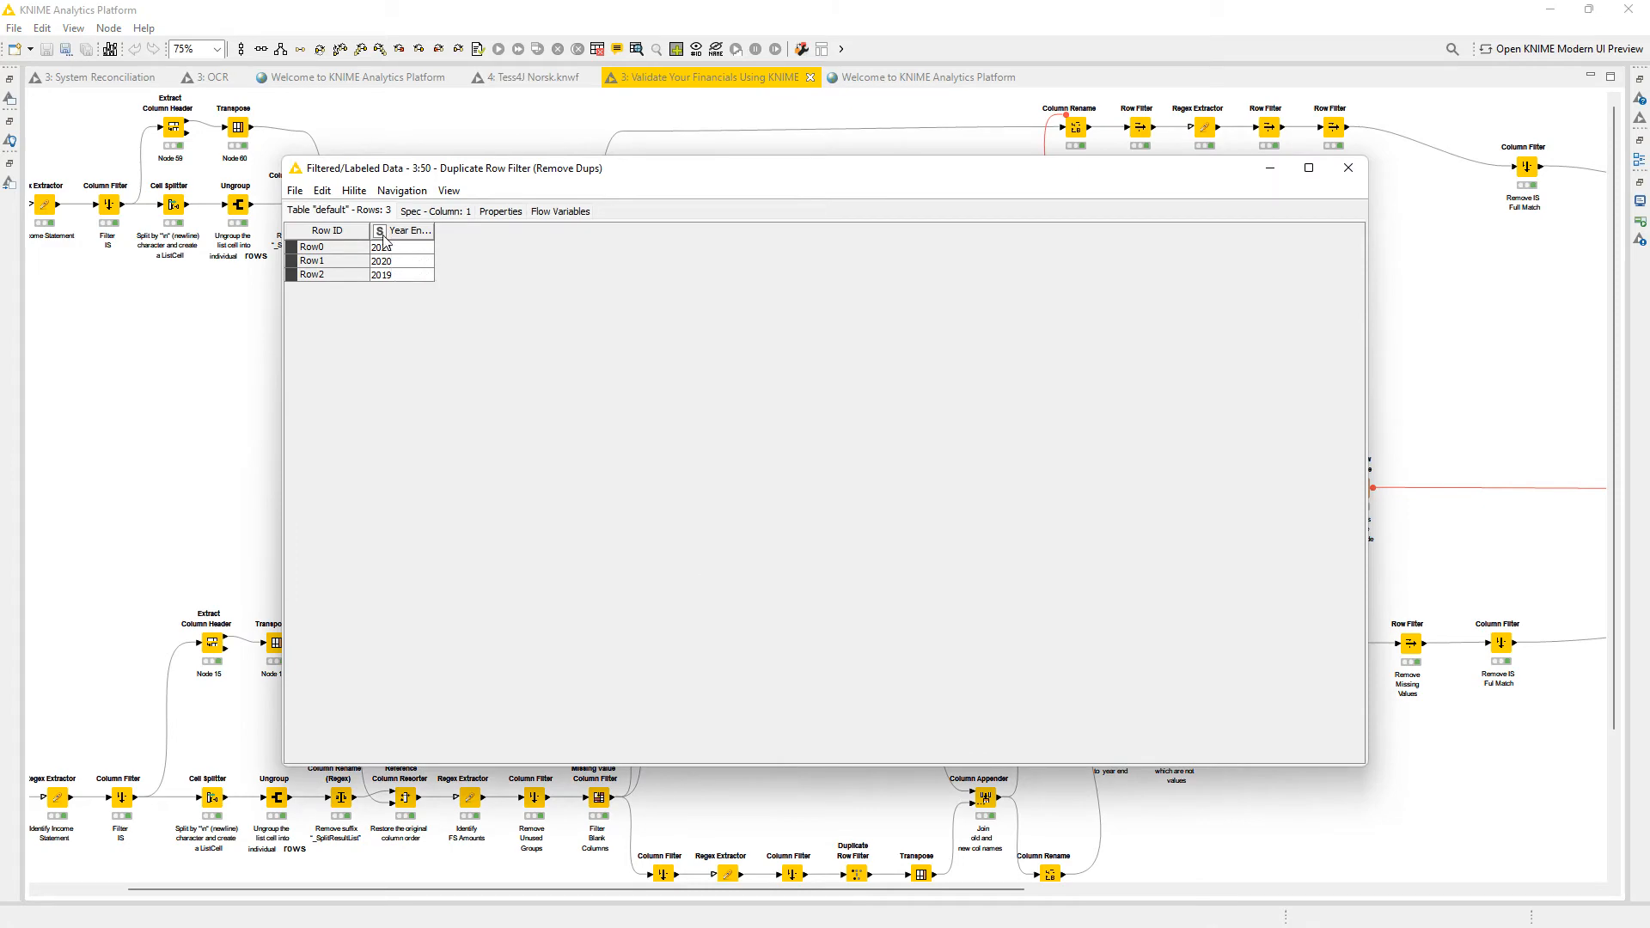
pyautogui.click(1348, 167)
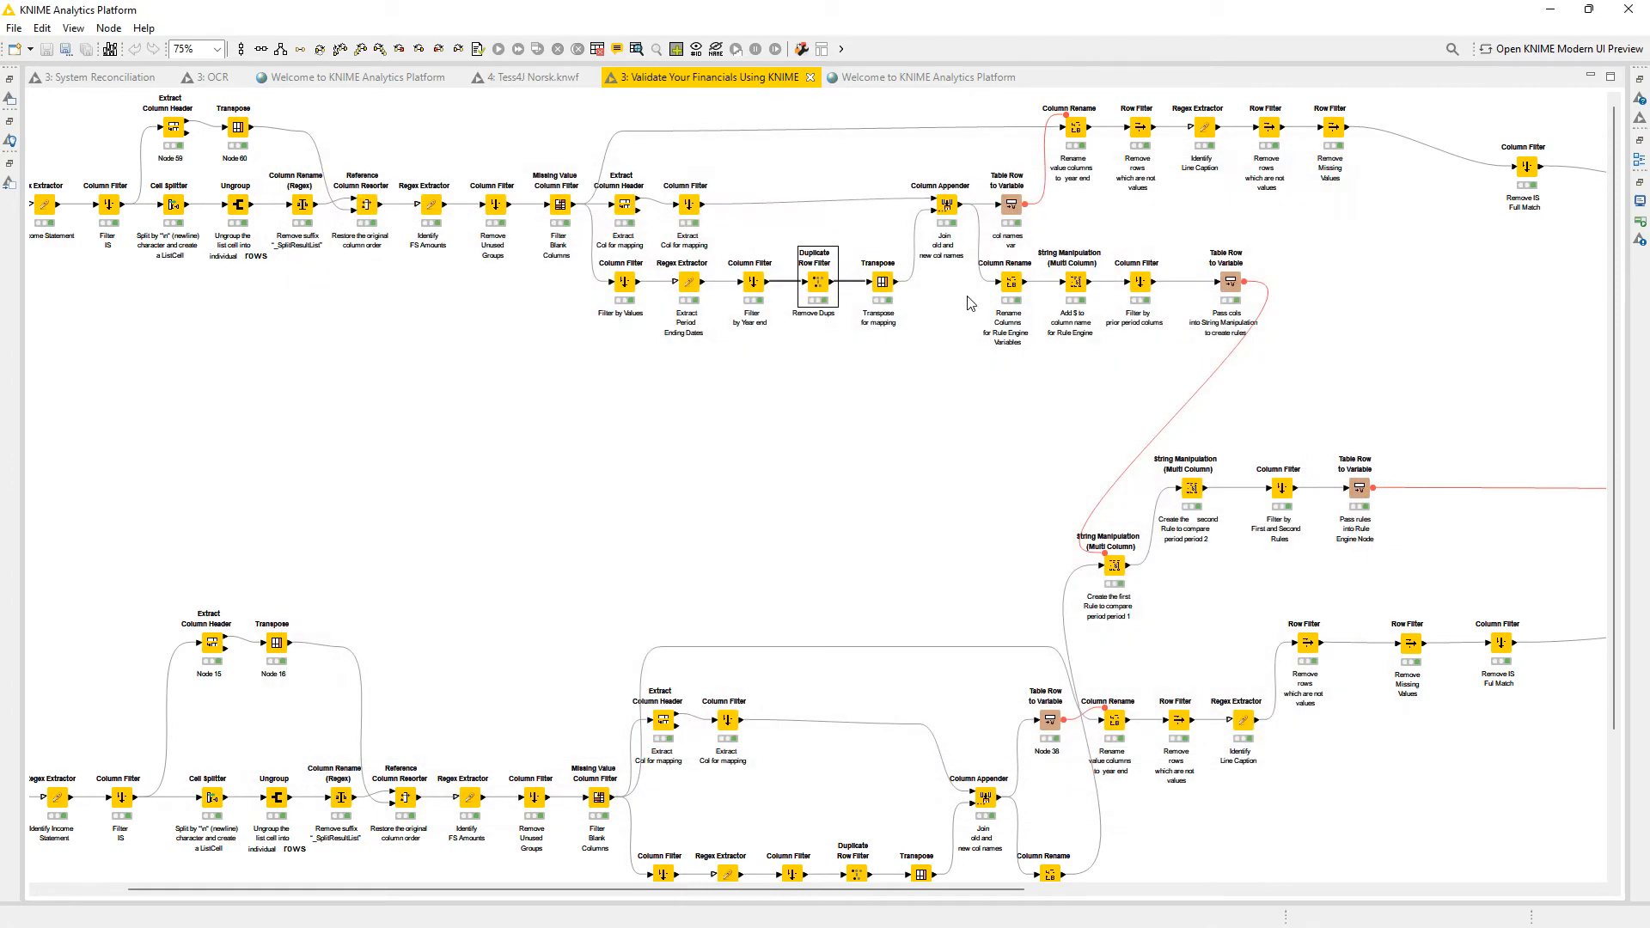
# View the transposed table of the current-year Transpose for mapping node.
pyautogui.click(886, 284)
pyautogui.rightClick(885, 283)
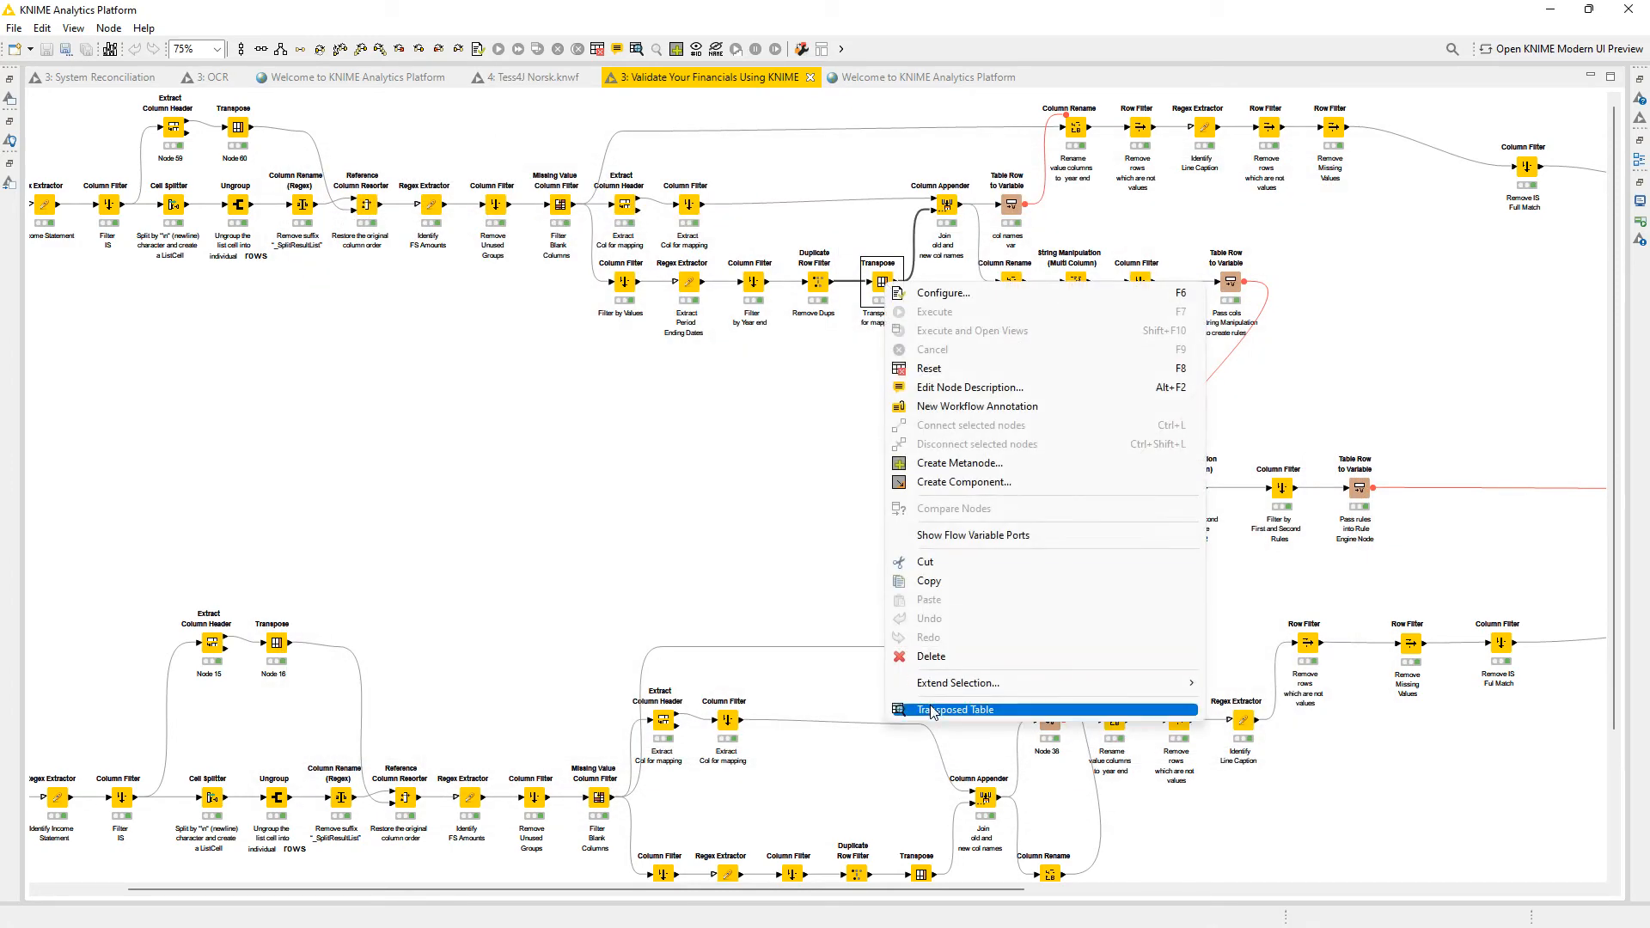
pyautogui.click(933, 709)
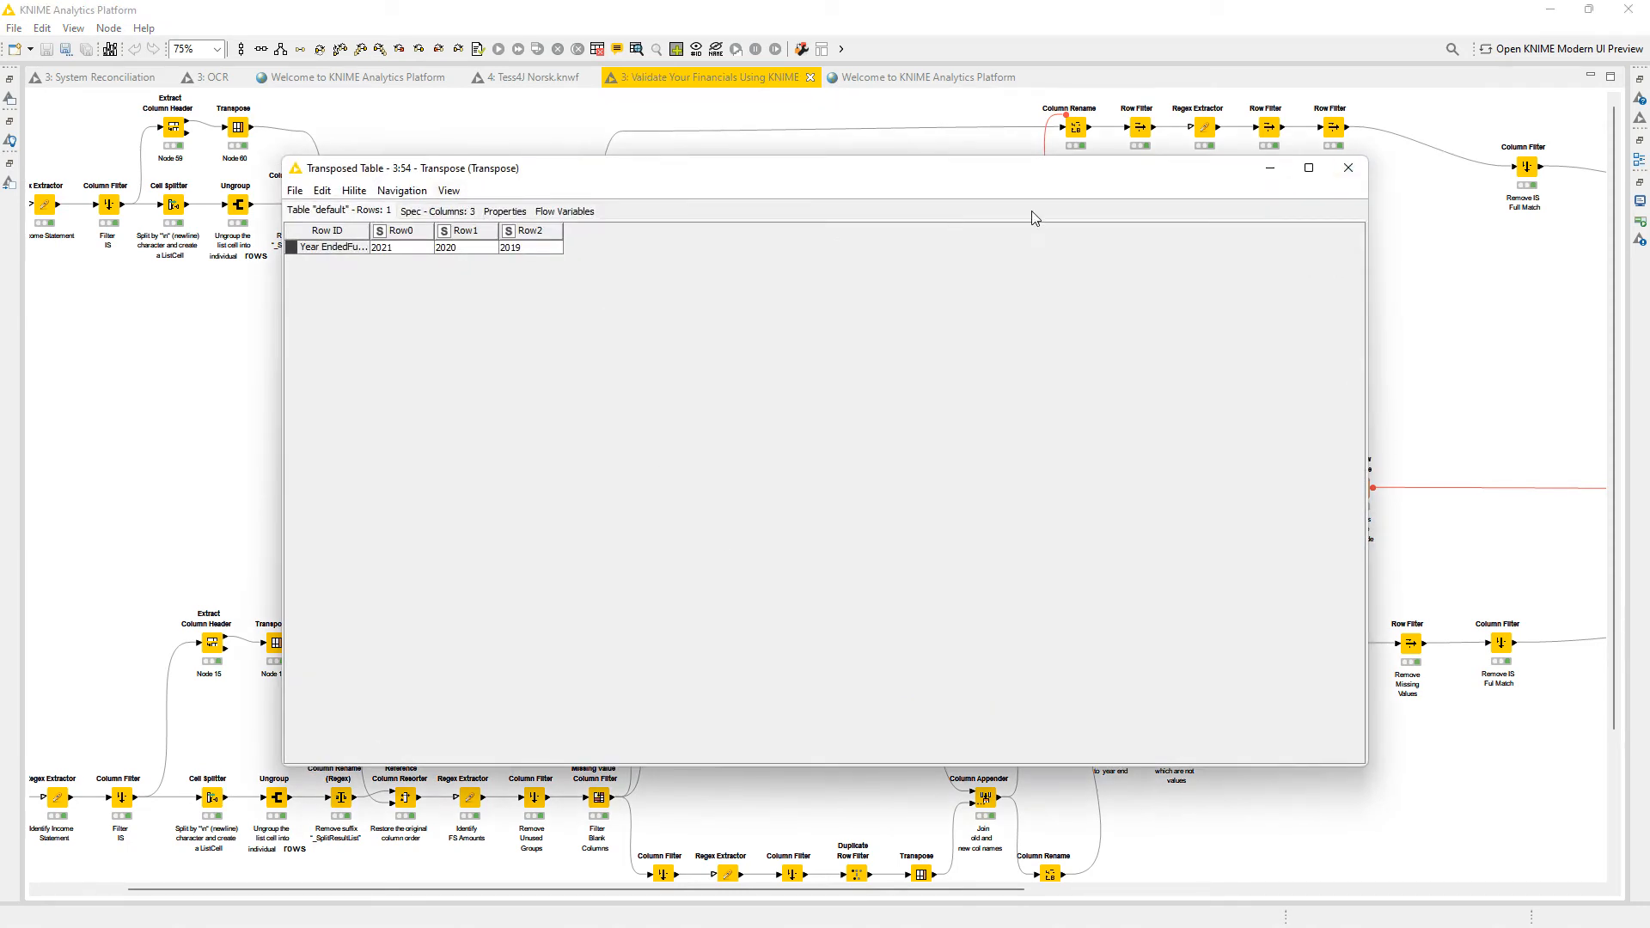
pyautogui.click(1348, 168)
# View the current-year Column Appender's appended table to compare the old column names with the year names.
pyautogui.doubleClick(949, 206)
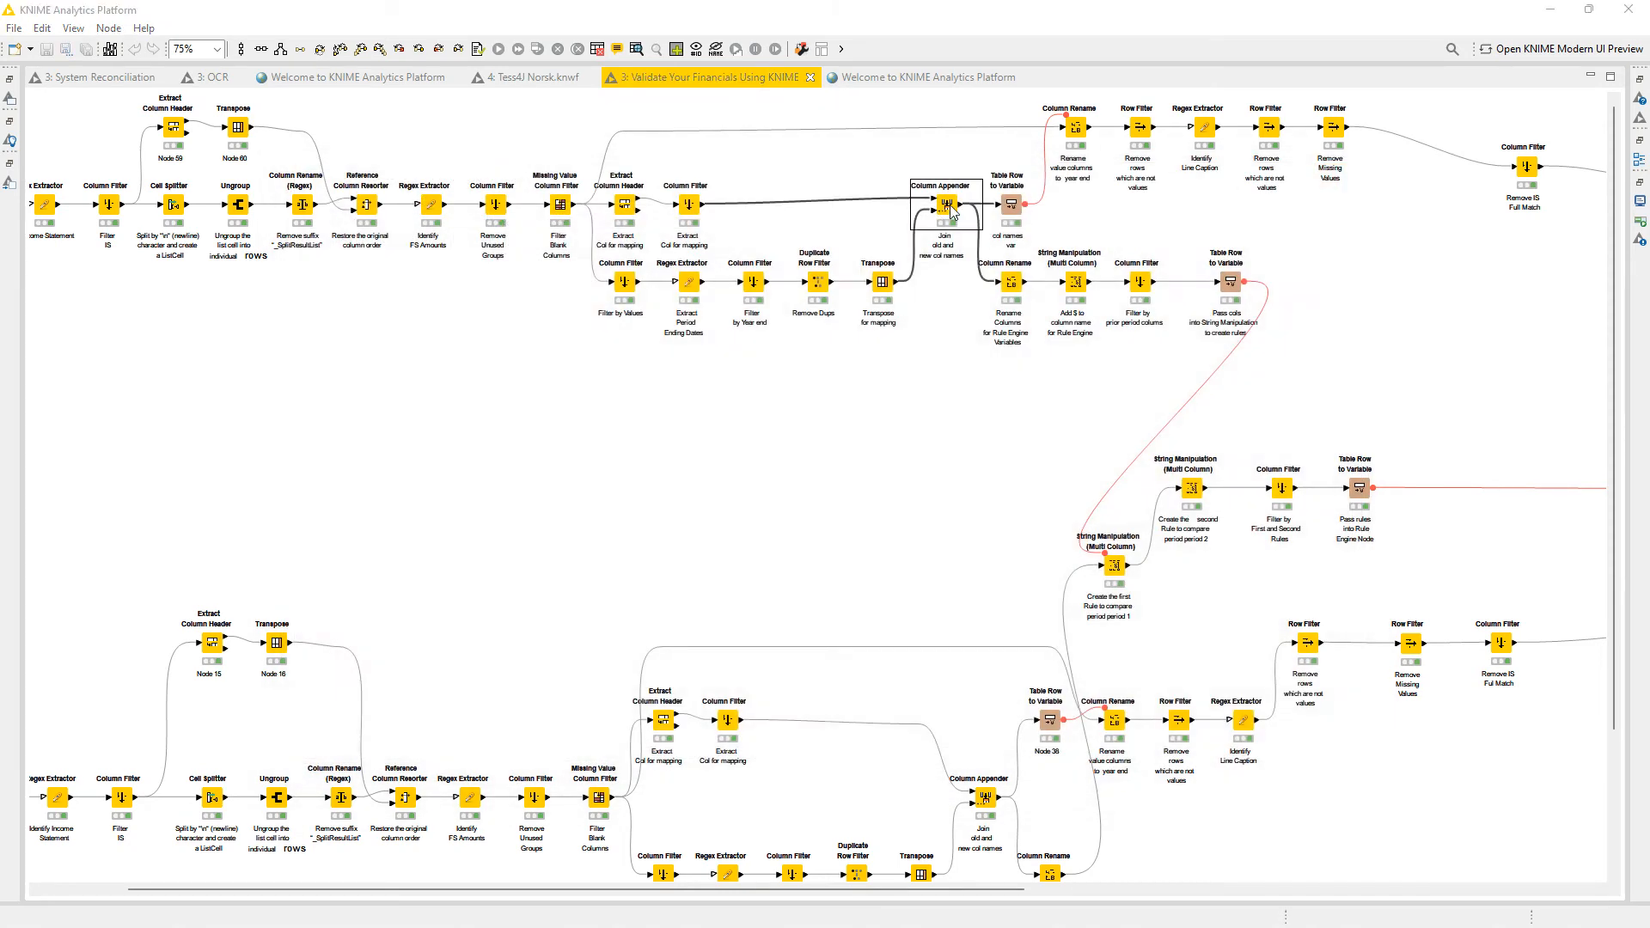
pyautogui.click(1031, 315)
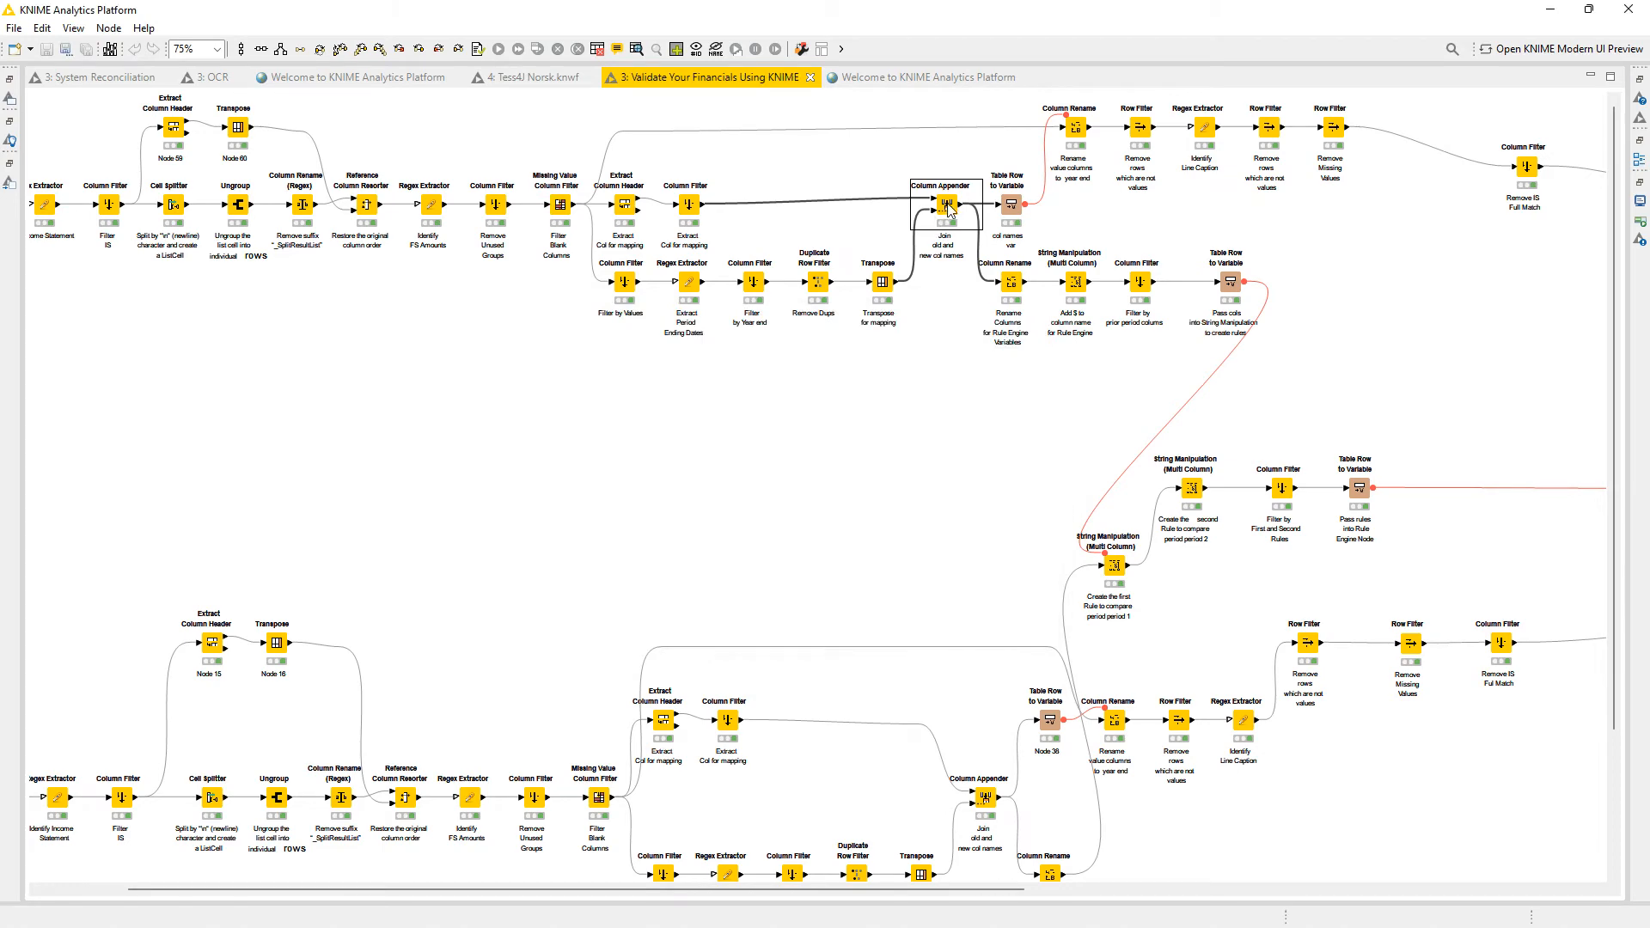
pyautogui.rightClick(945, 206)
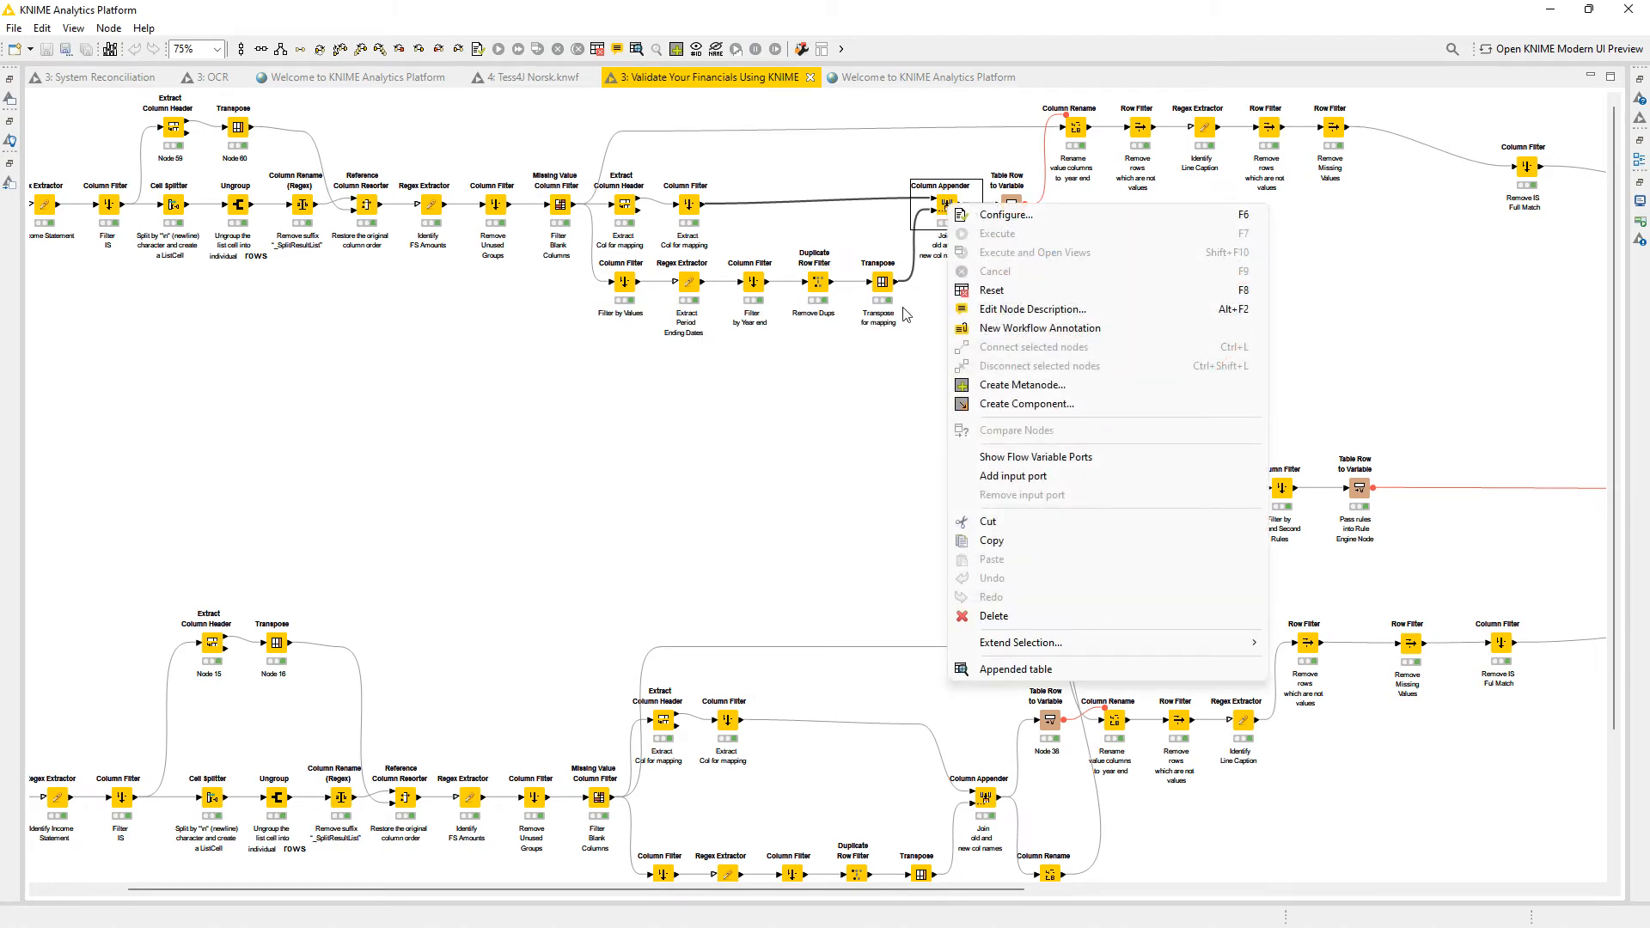
pyautogui.click(1001, 669)
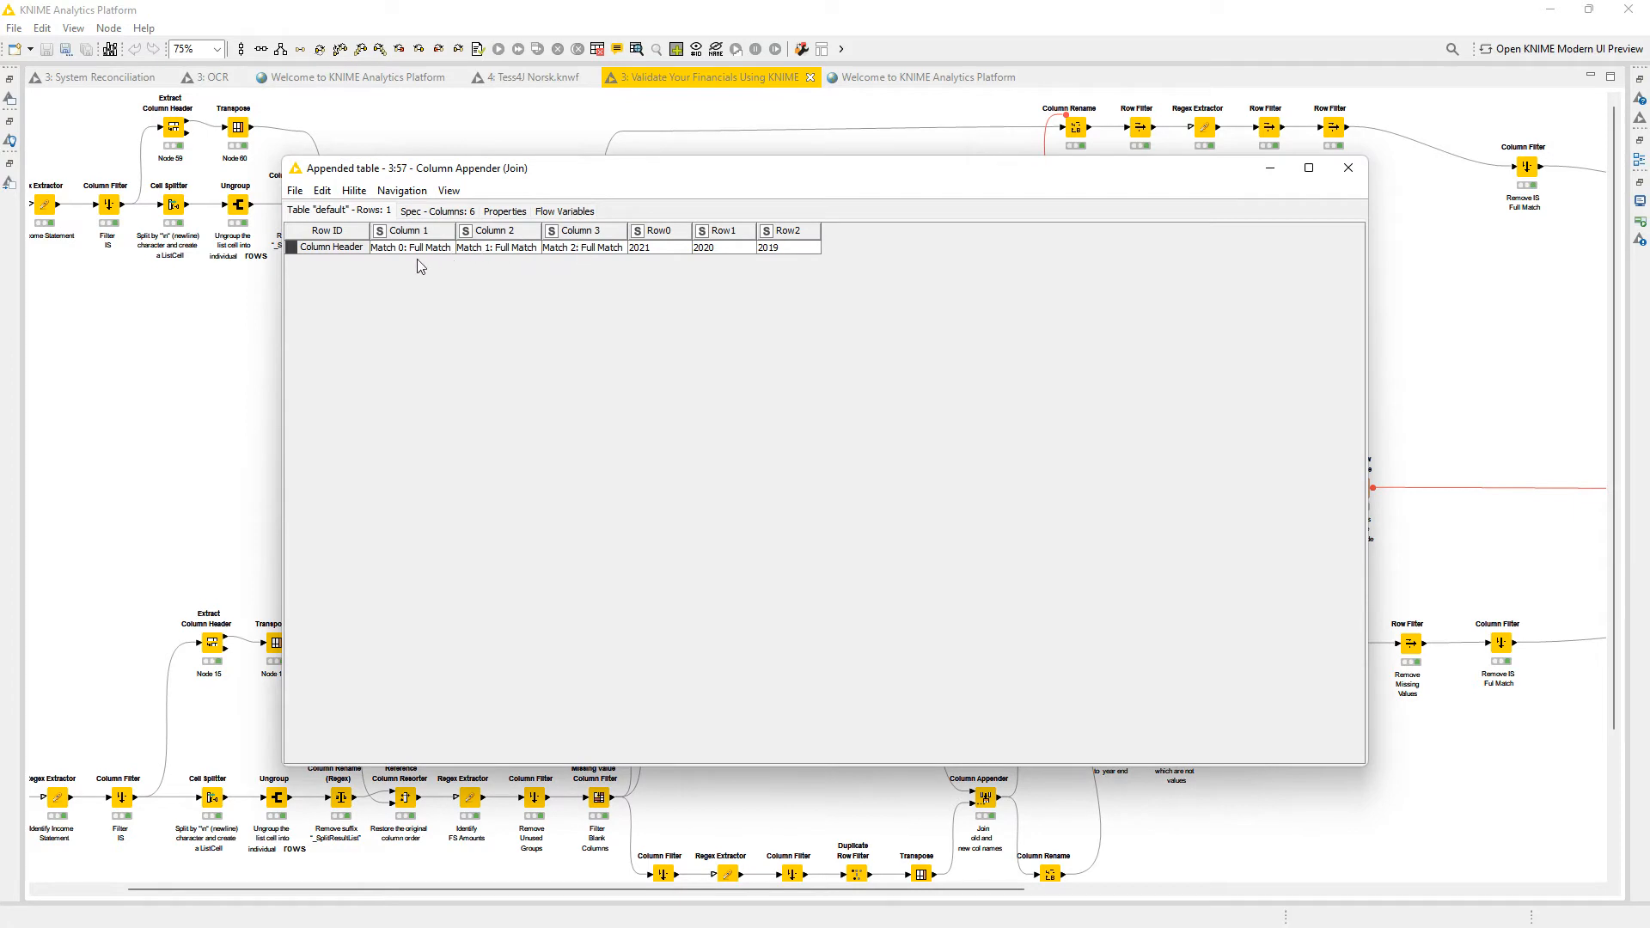
pyautogui.click(1348, 167)
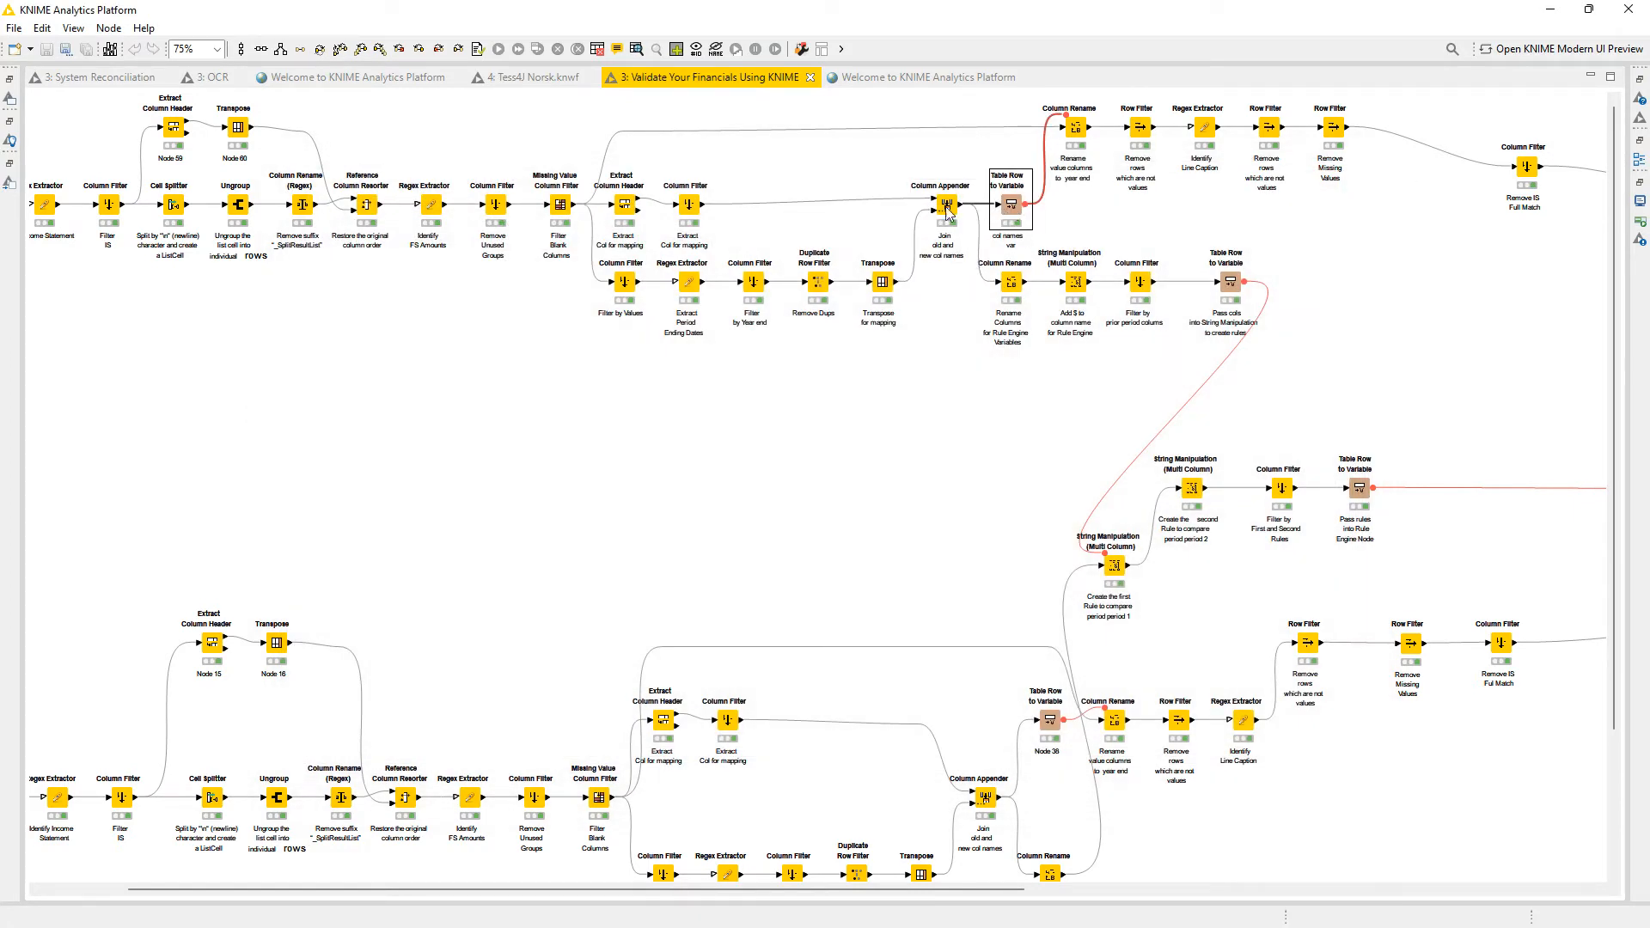
# Open the current-year Column Rename node's configuration to check its column changes, and close it without changes.
pyautogui.rightClick(1011, 213)
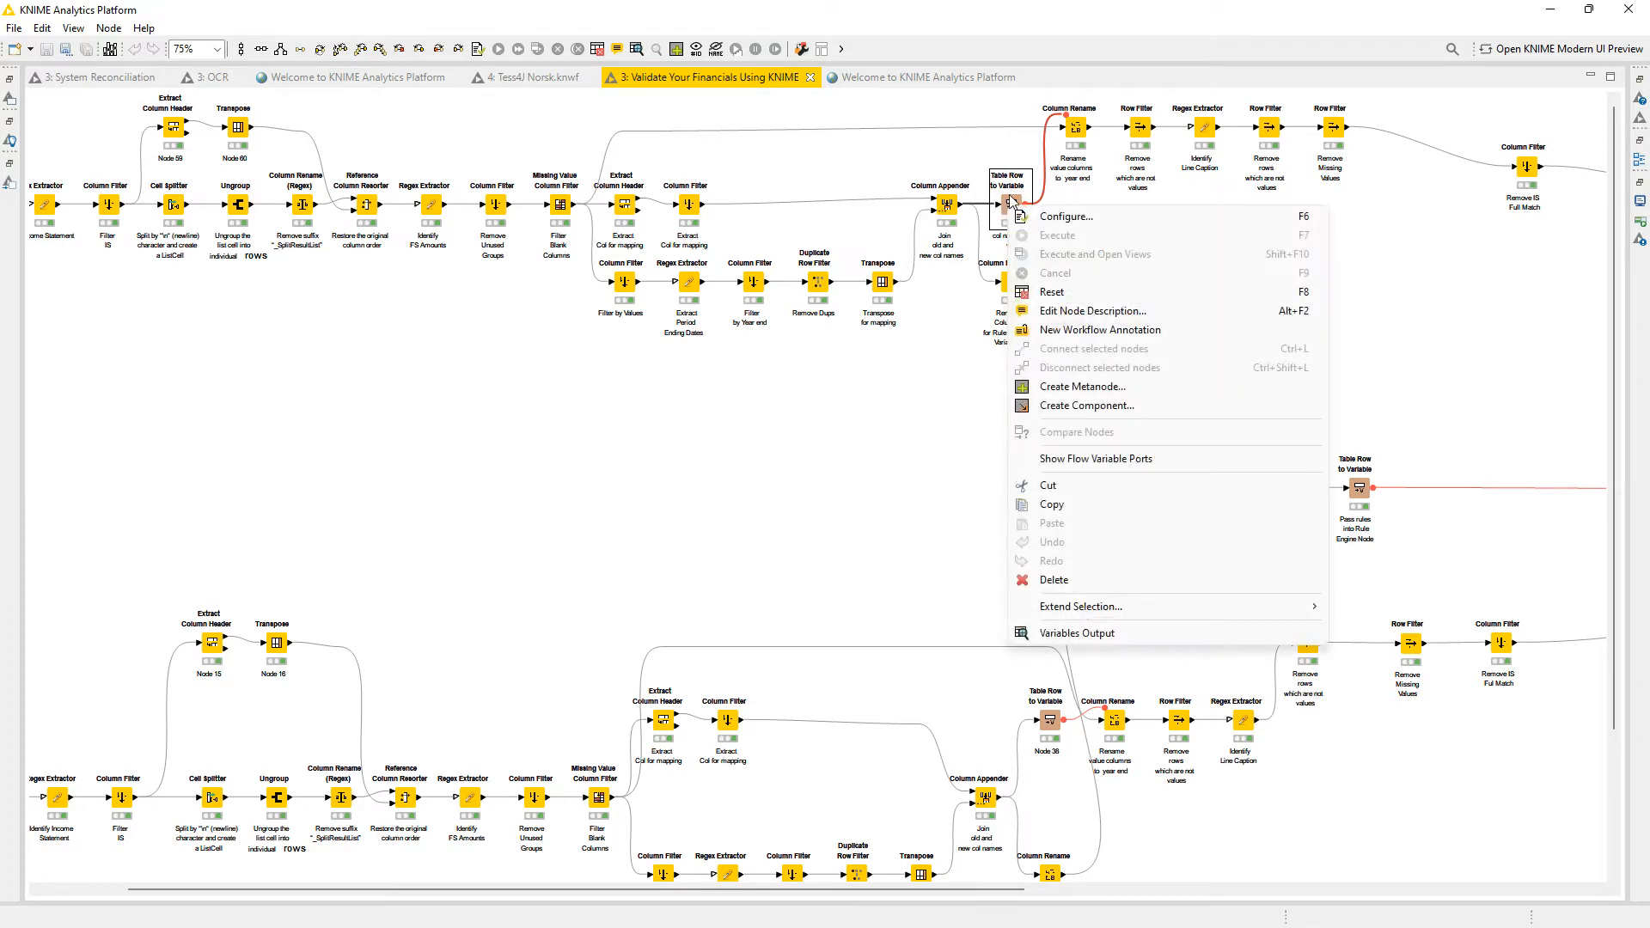
pyautogui.click(1072, 140)
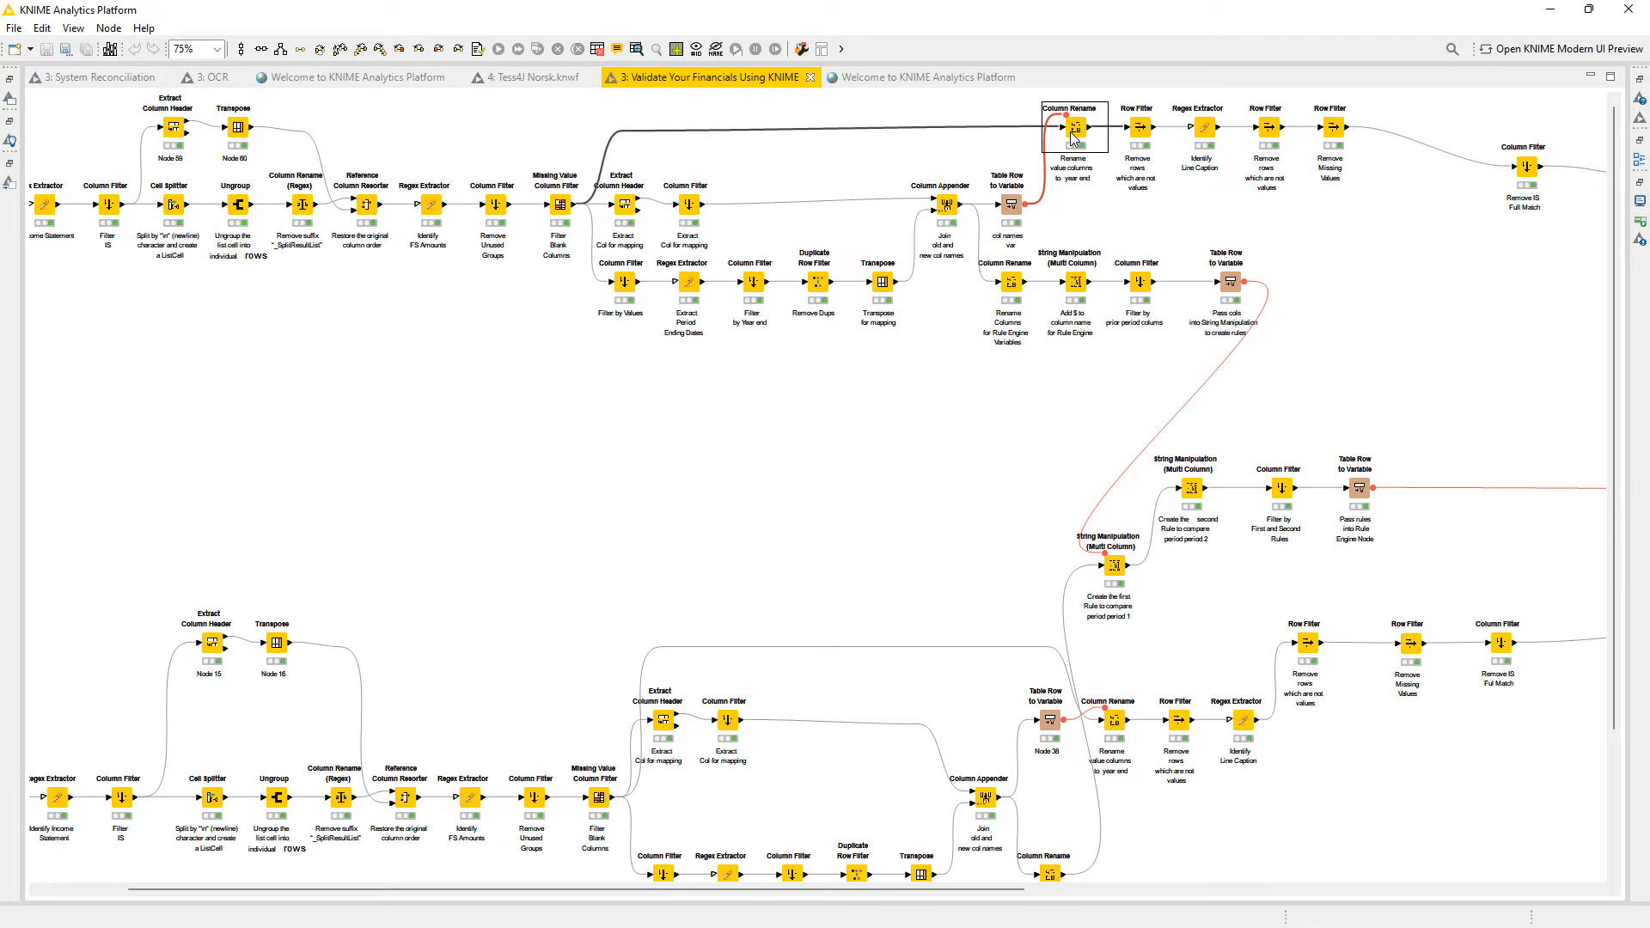
pyautogui.doubleClick(1072, 130)
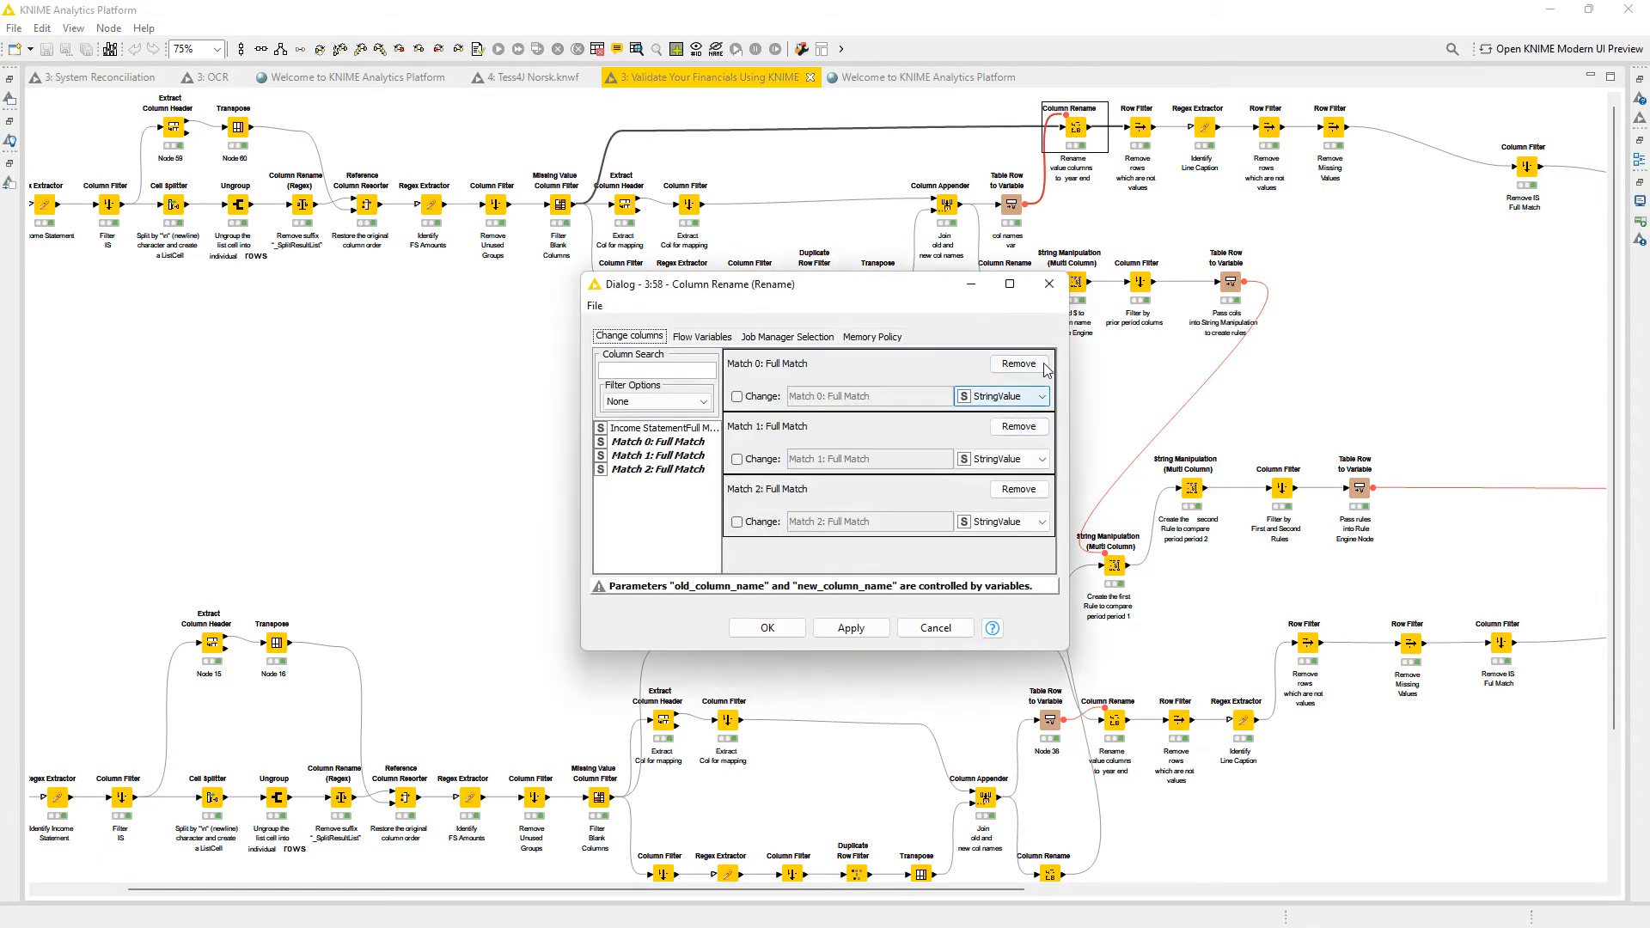
pyautogui.click(1050, 285)
# View the current-year Missing Value Column Filter's filtered table, widening the first match column to read its full name.
pyautogui.rightClick(561, 209)
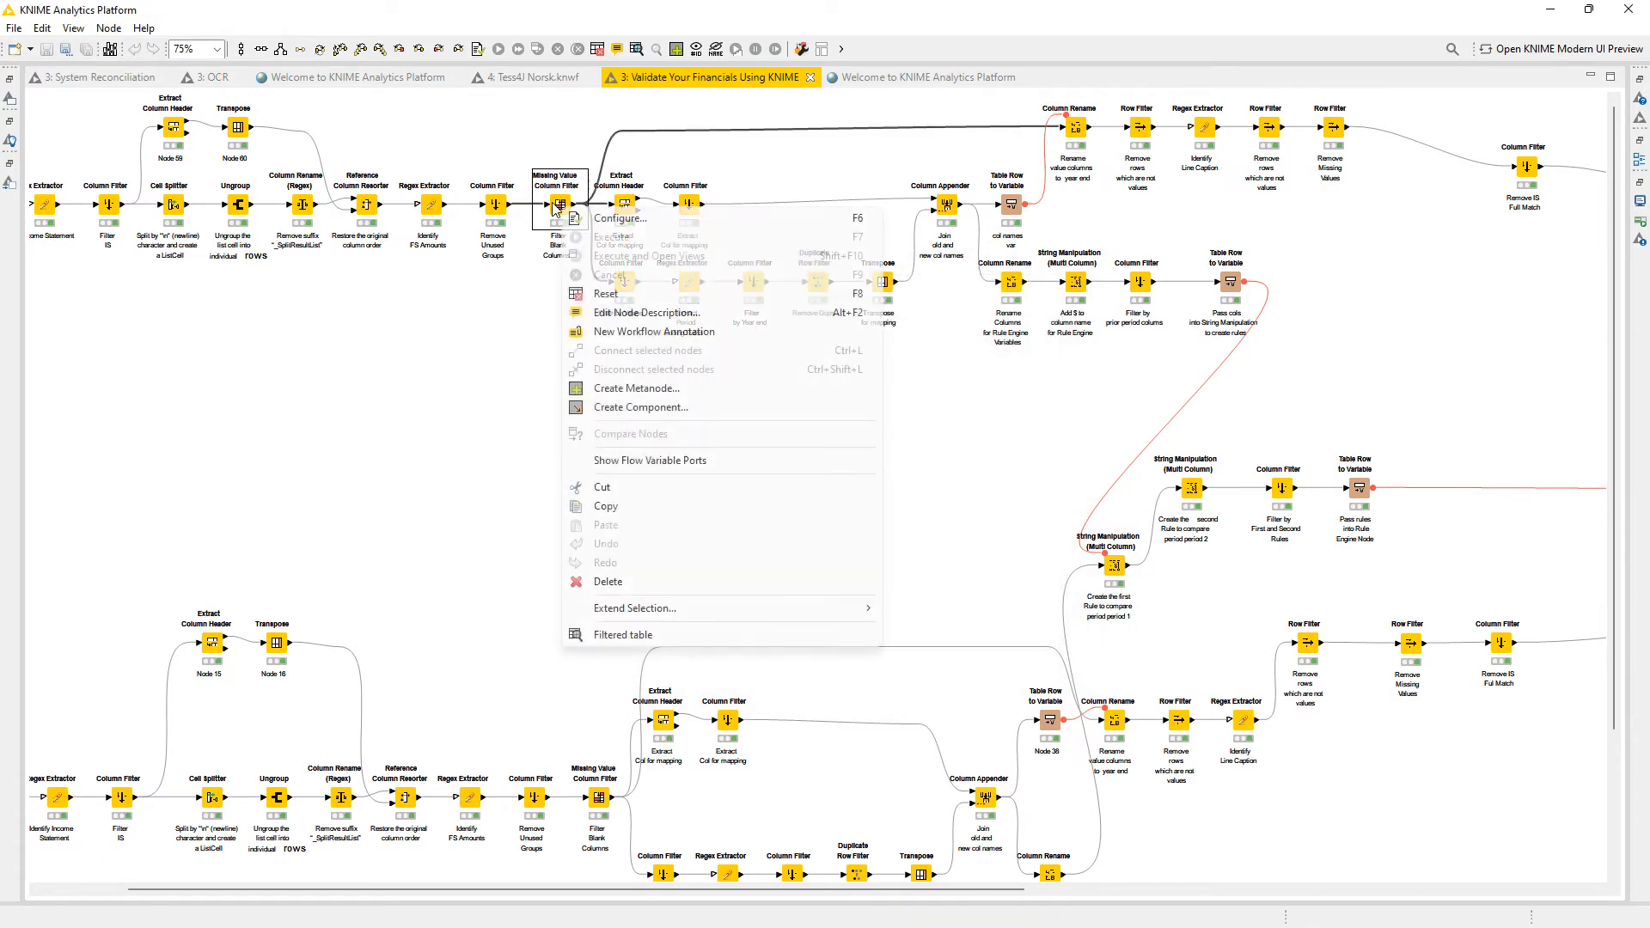
pyautogui.click(599, 637)
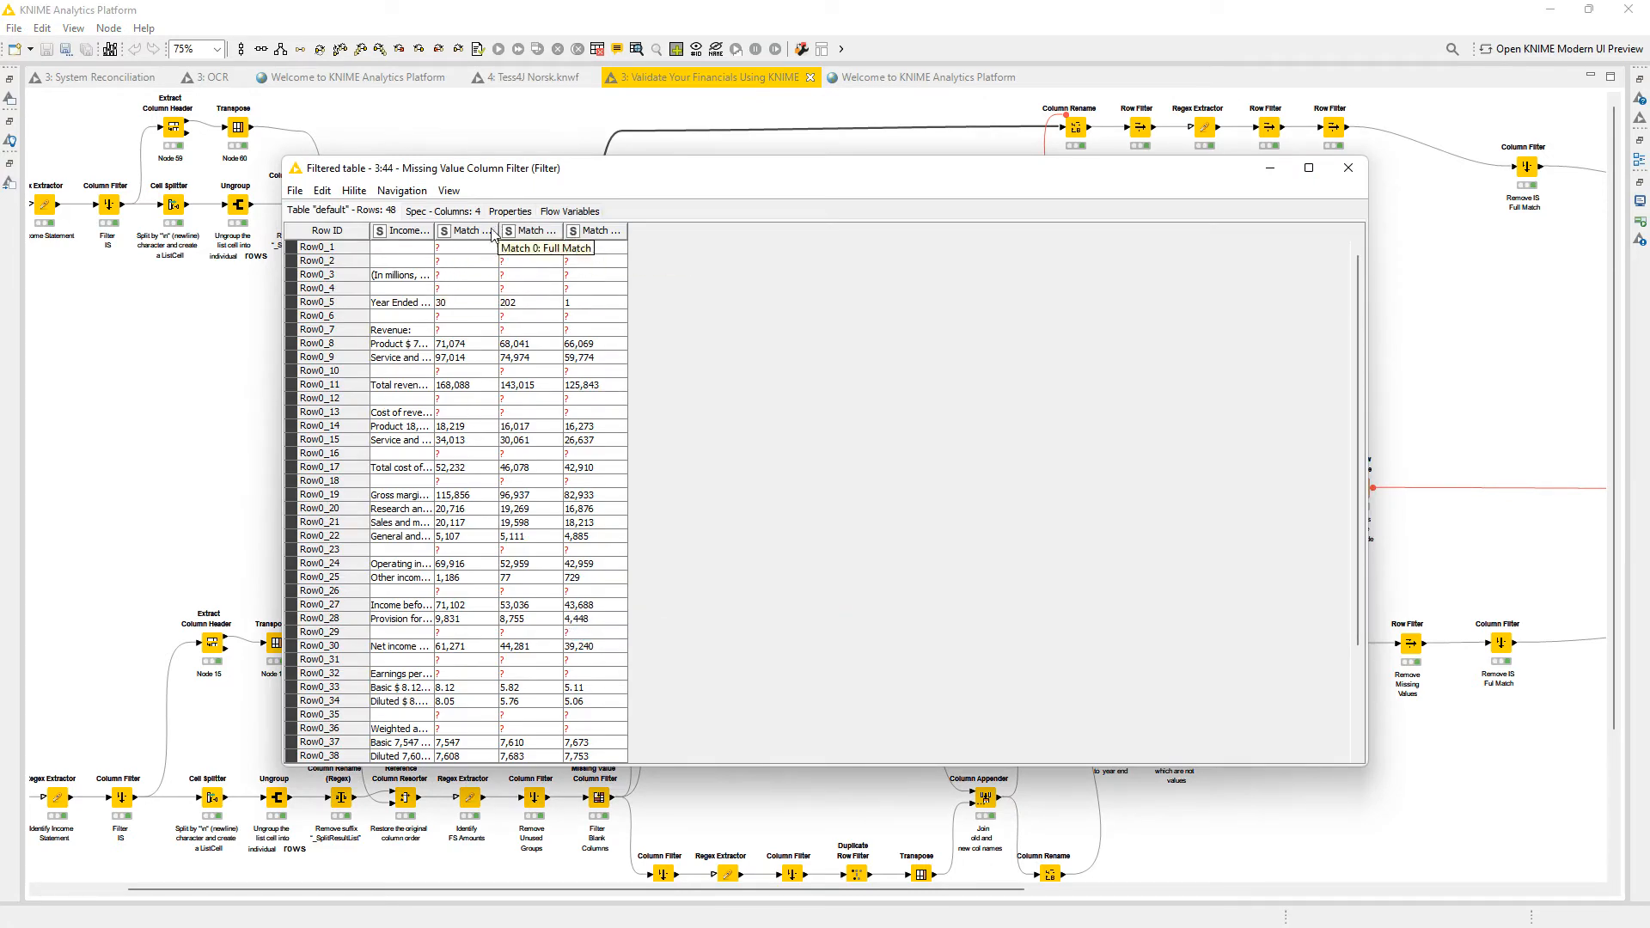
pyautogui.moveTo(497, 232); pyautogui.dragTo(565, 232)
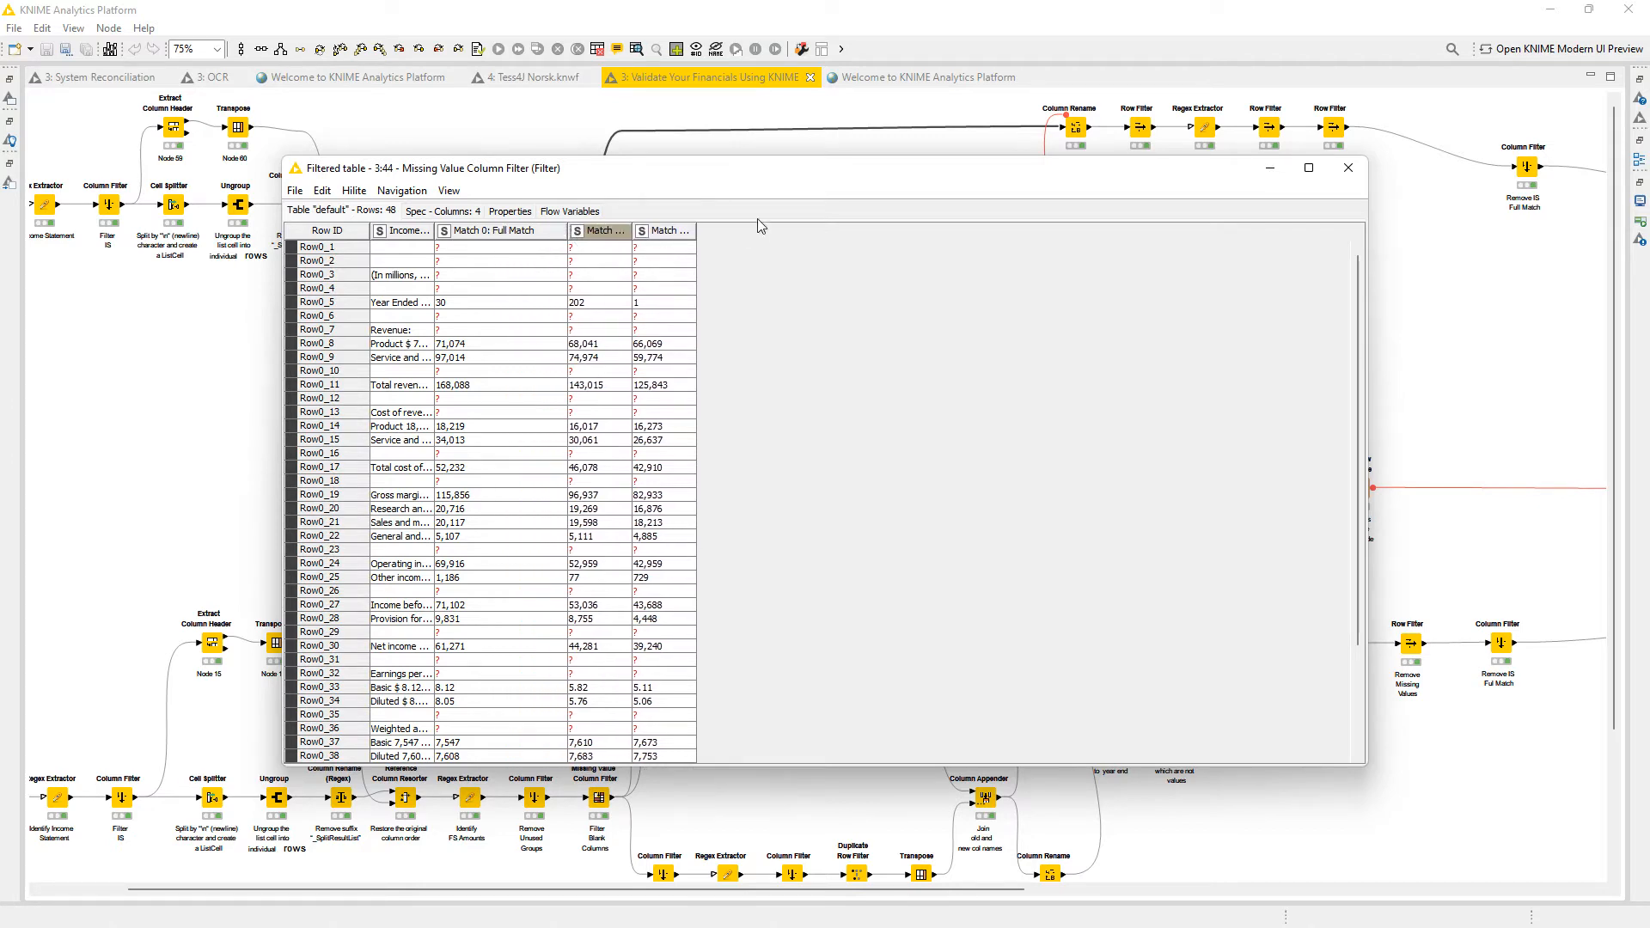
pyautogui.click(1348, 168)
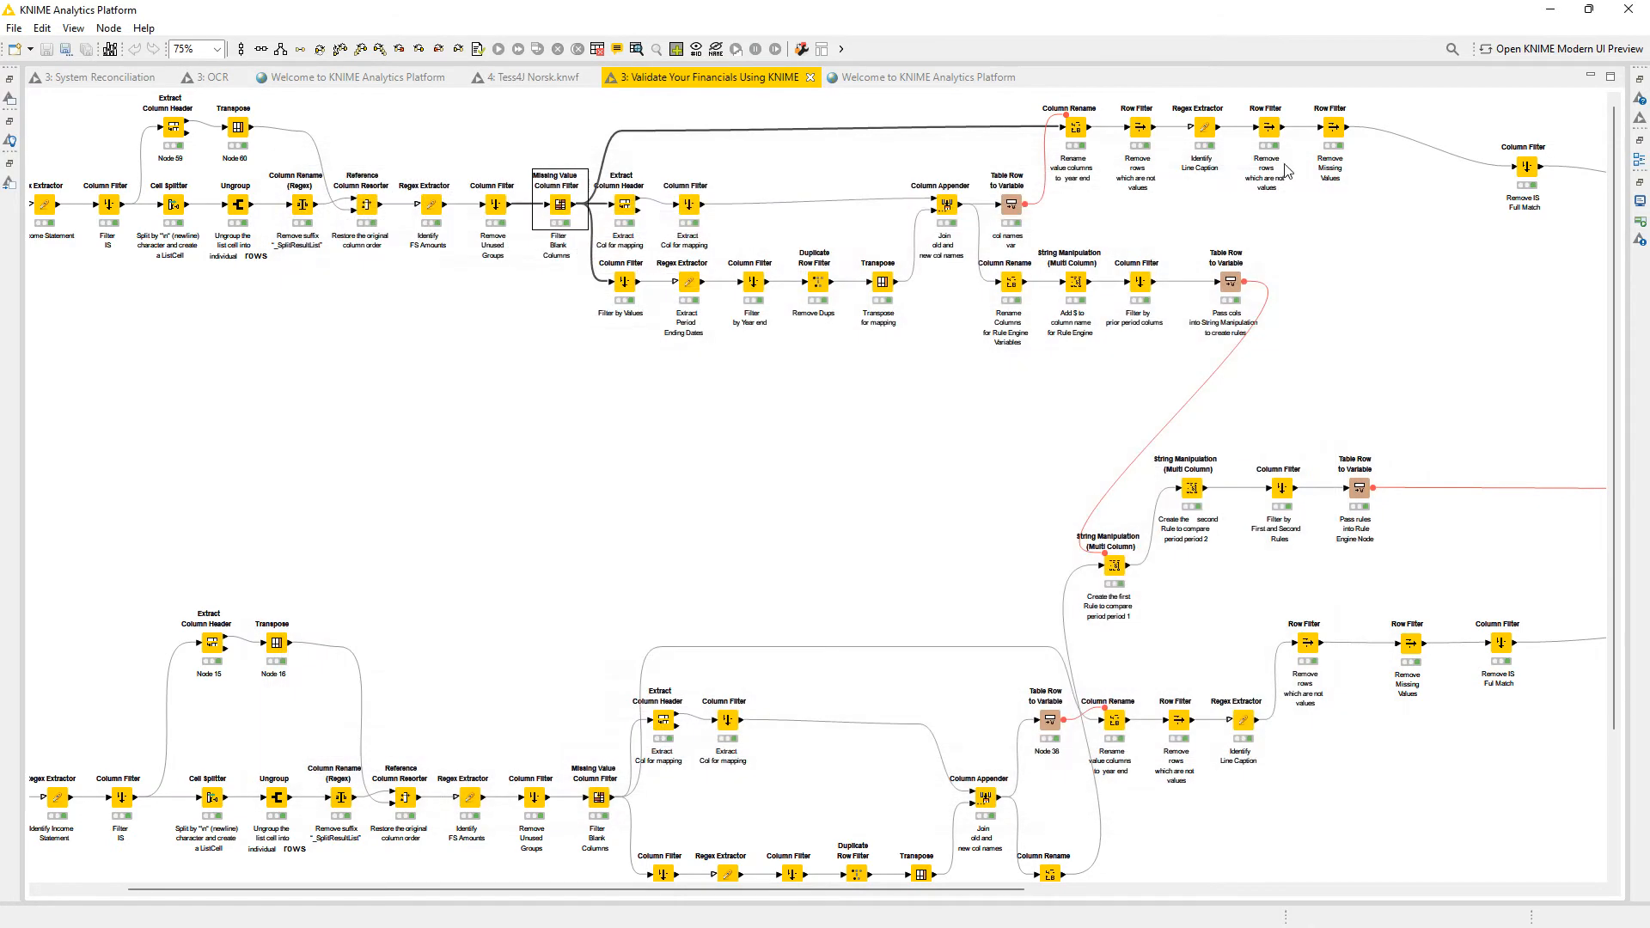
# Review the flow variables assigned to the old and new column names of all three entries in the current-year Column Rename node.
pyautogui.doubleClick(1076, 129)
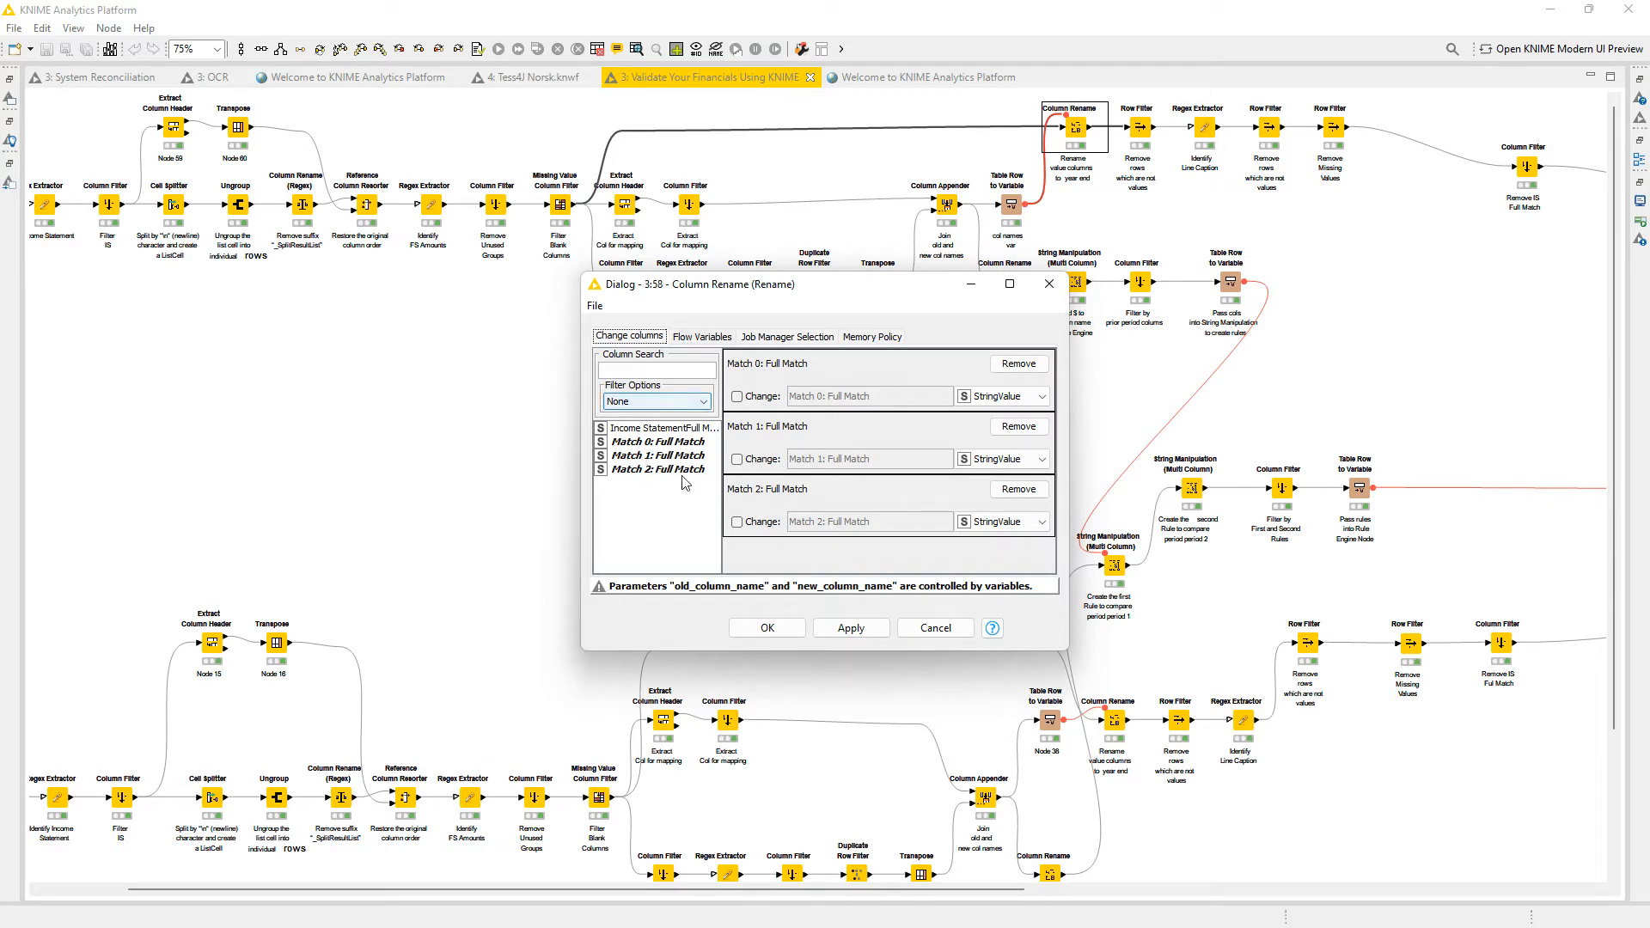
pyautogui.click(707, 338)
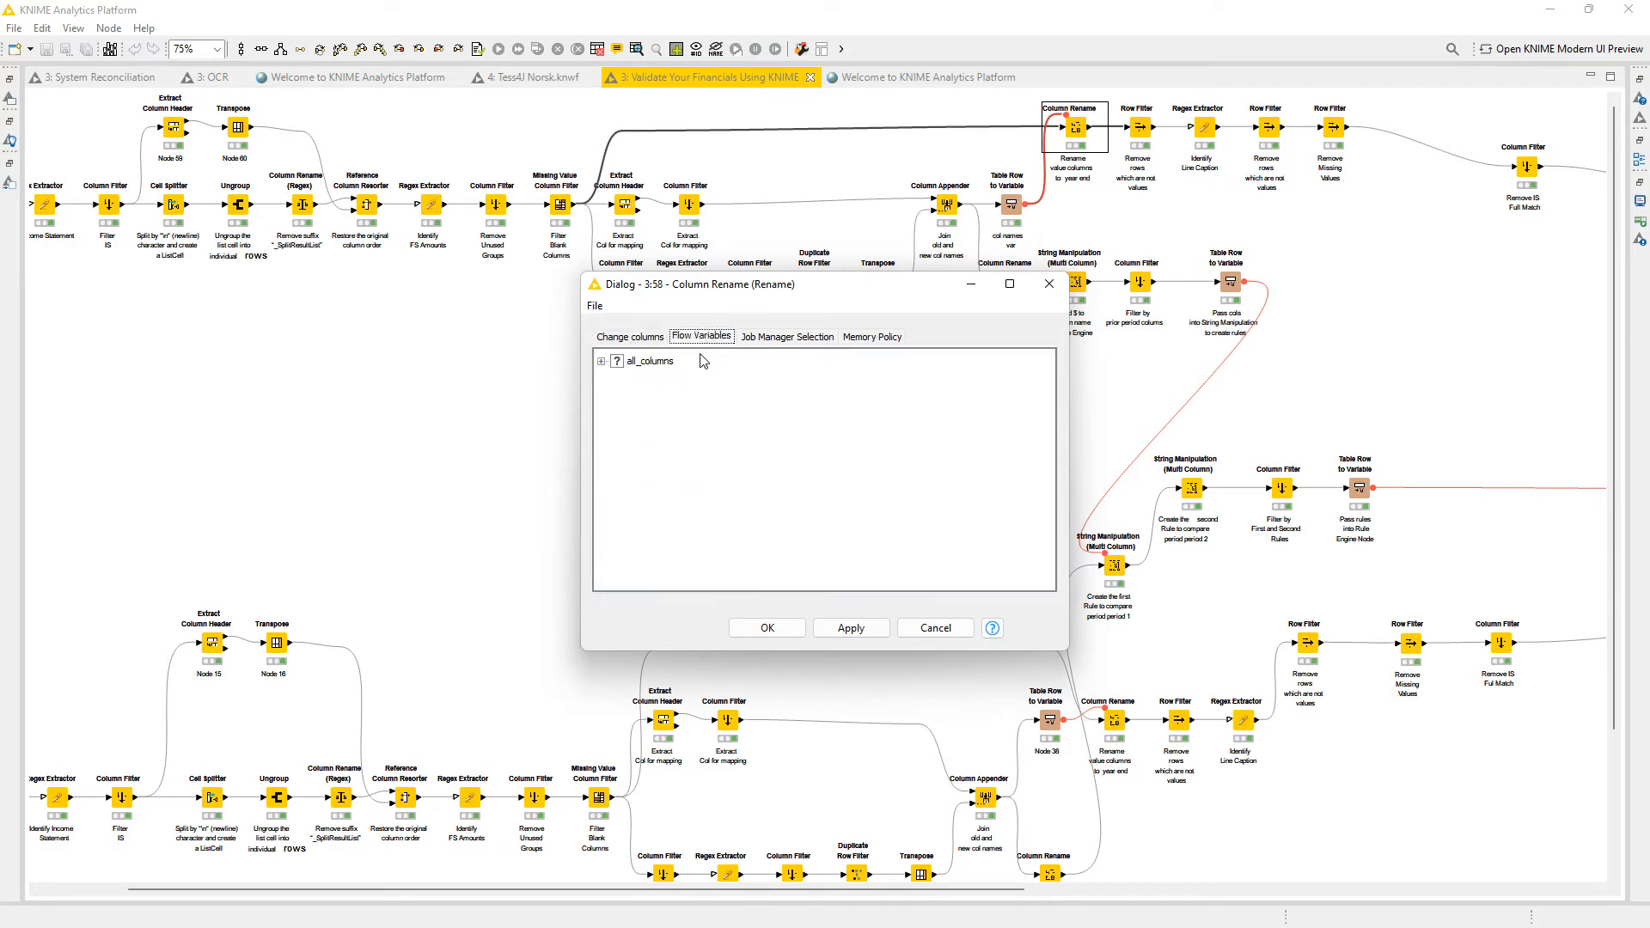
pyautogui.click(602, 362)
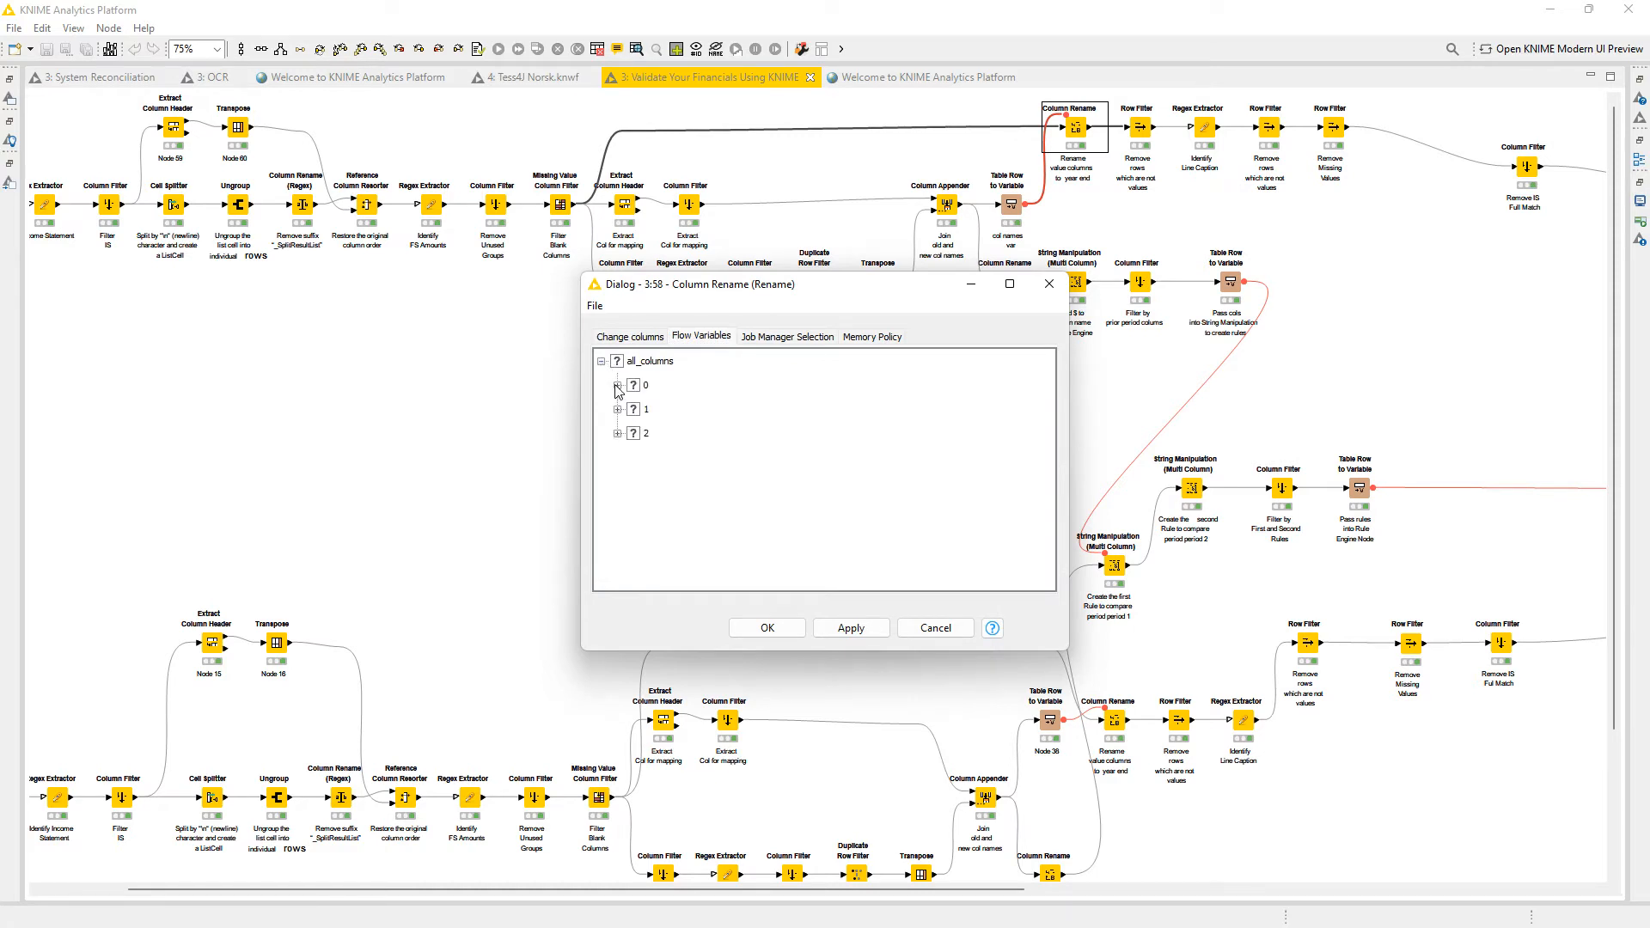
pyautogui.click(617, 386)
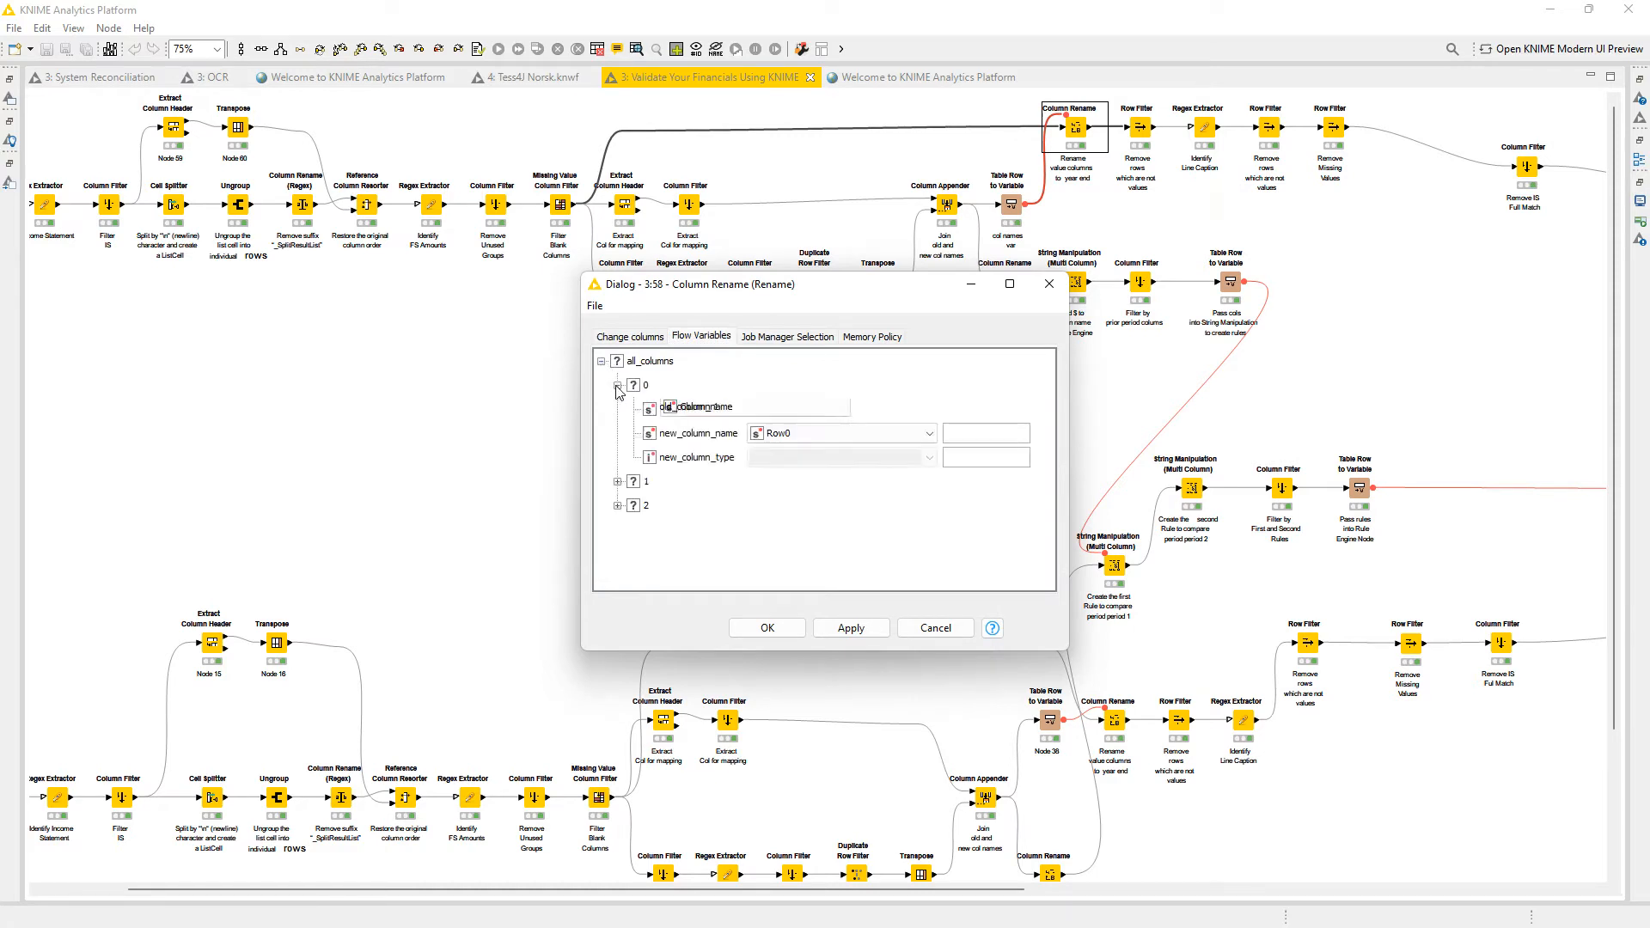
pyautogui.click(617, 482)
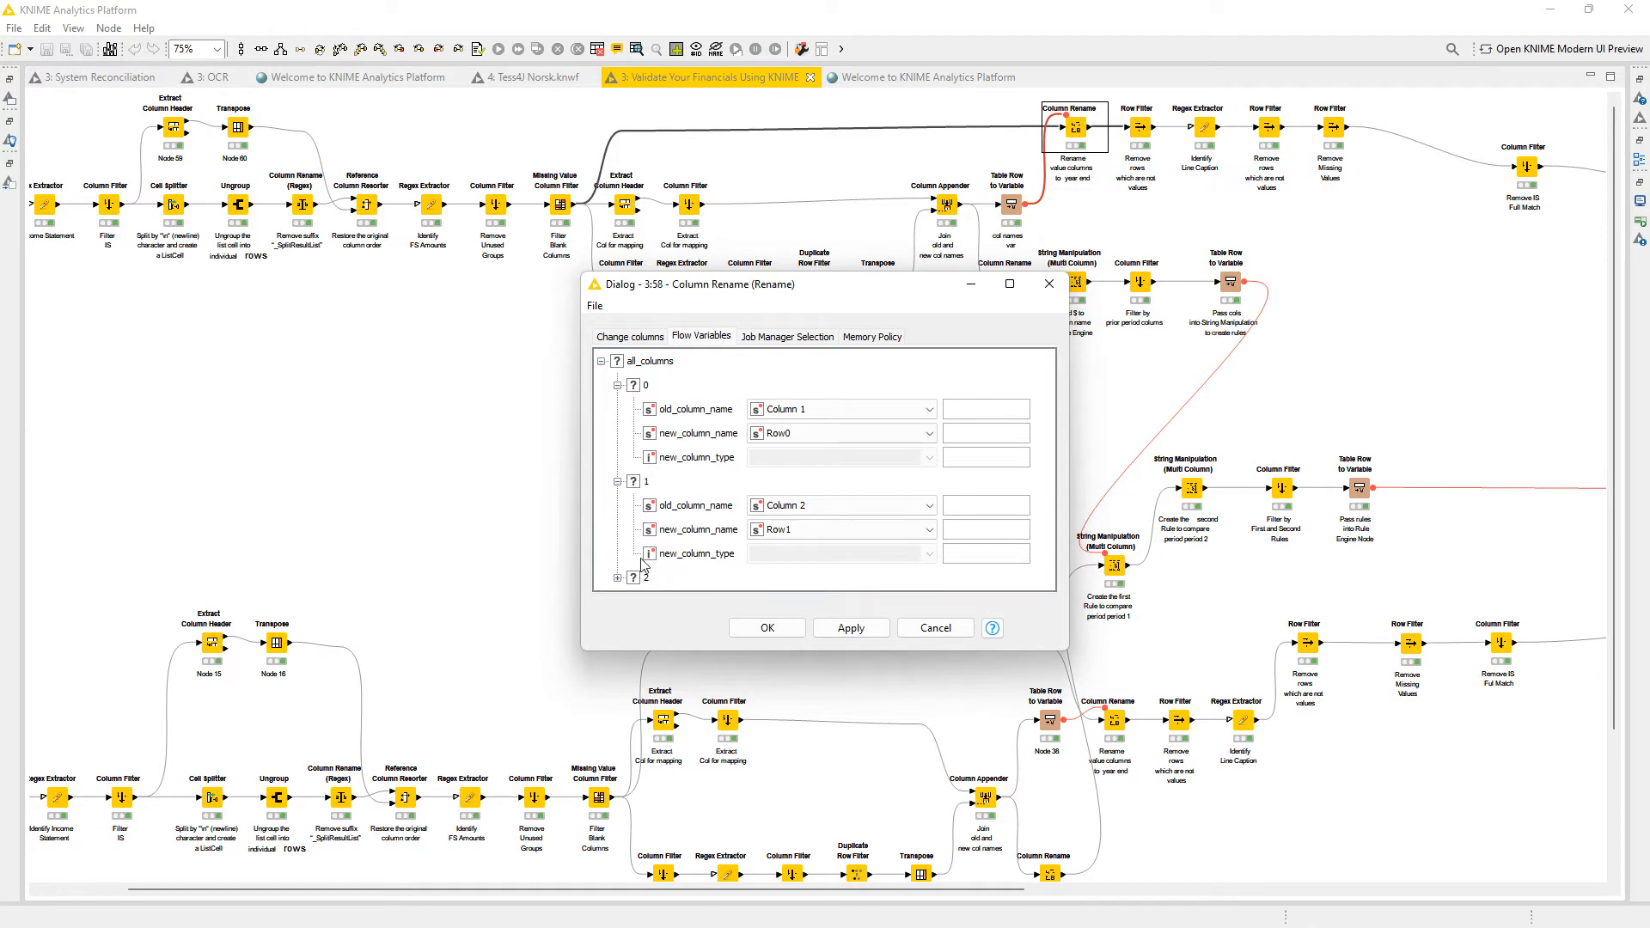
pyautogui.click(617, 577)
pyautogui.scroll(-2, 731, 447)
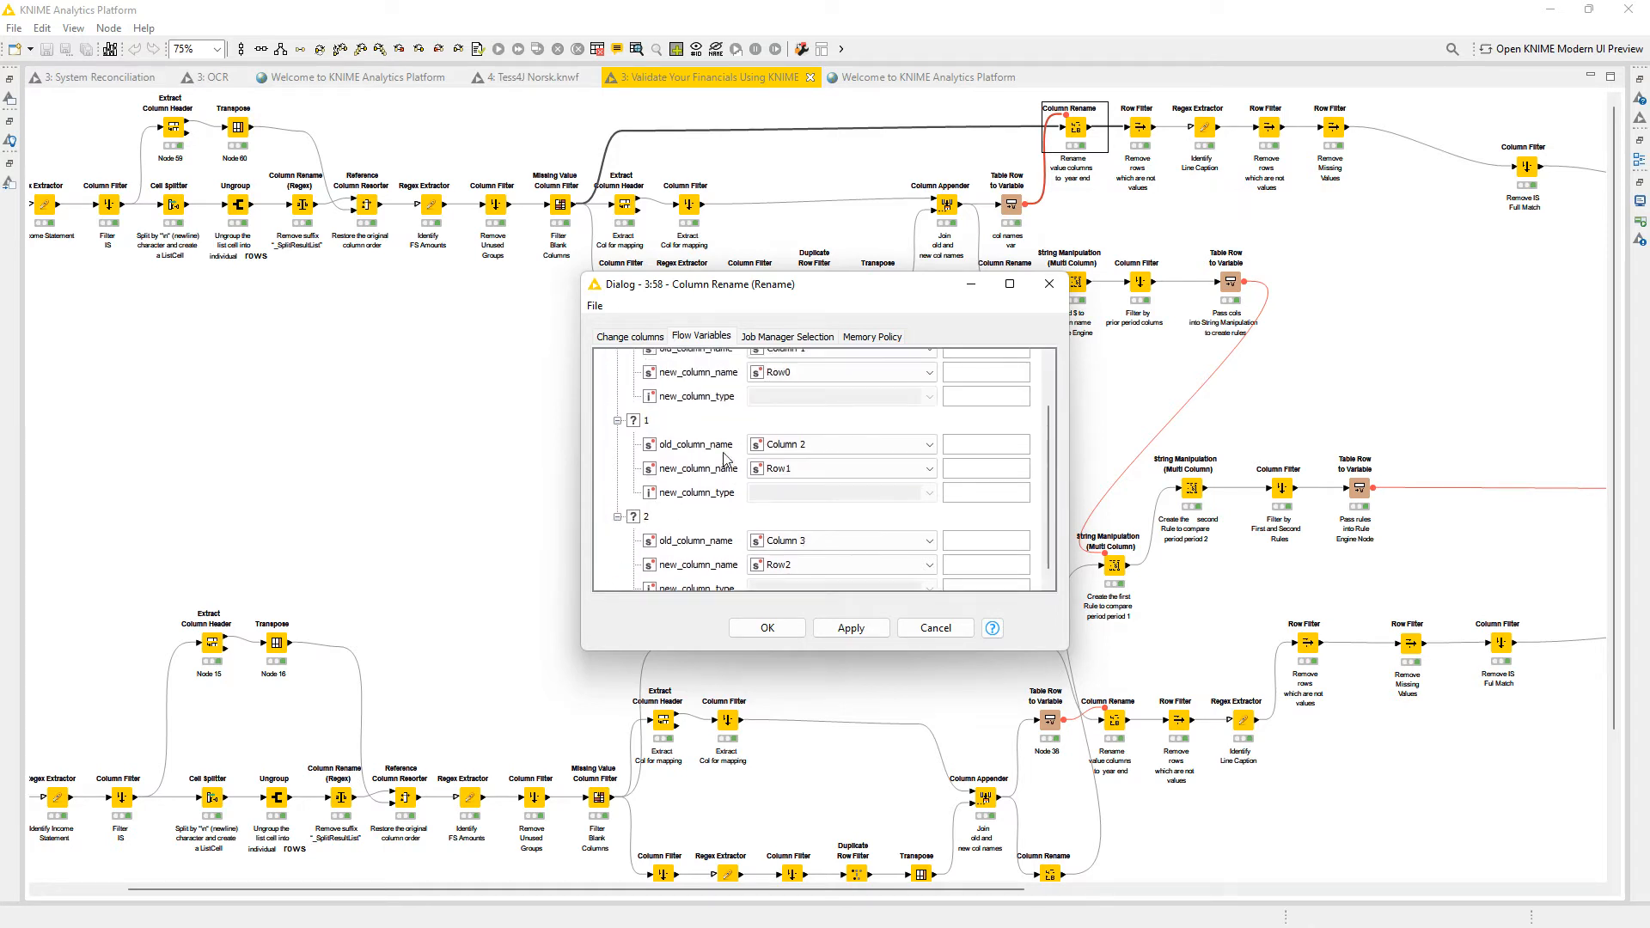
pyautogui.scroll(1, 761, 412)
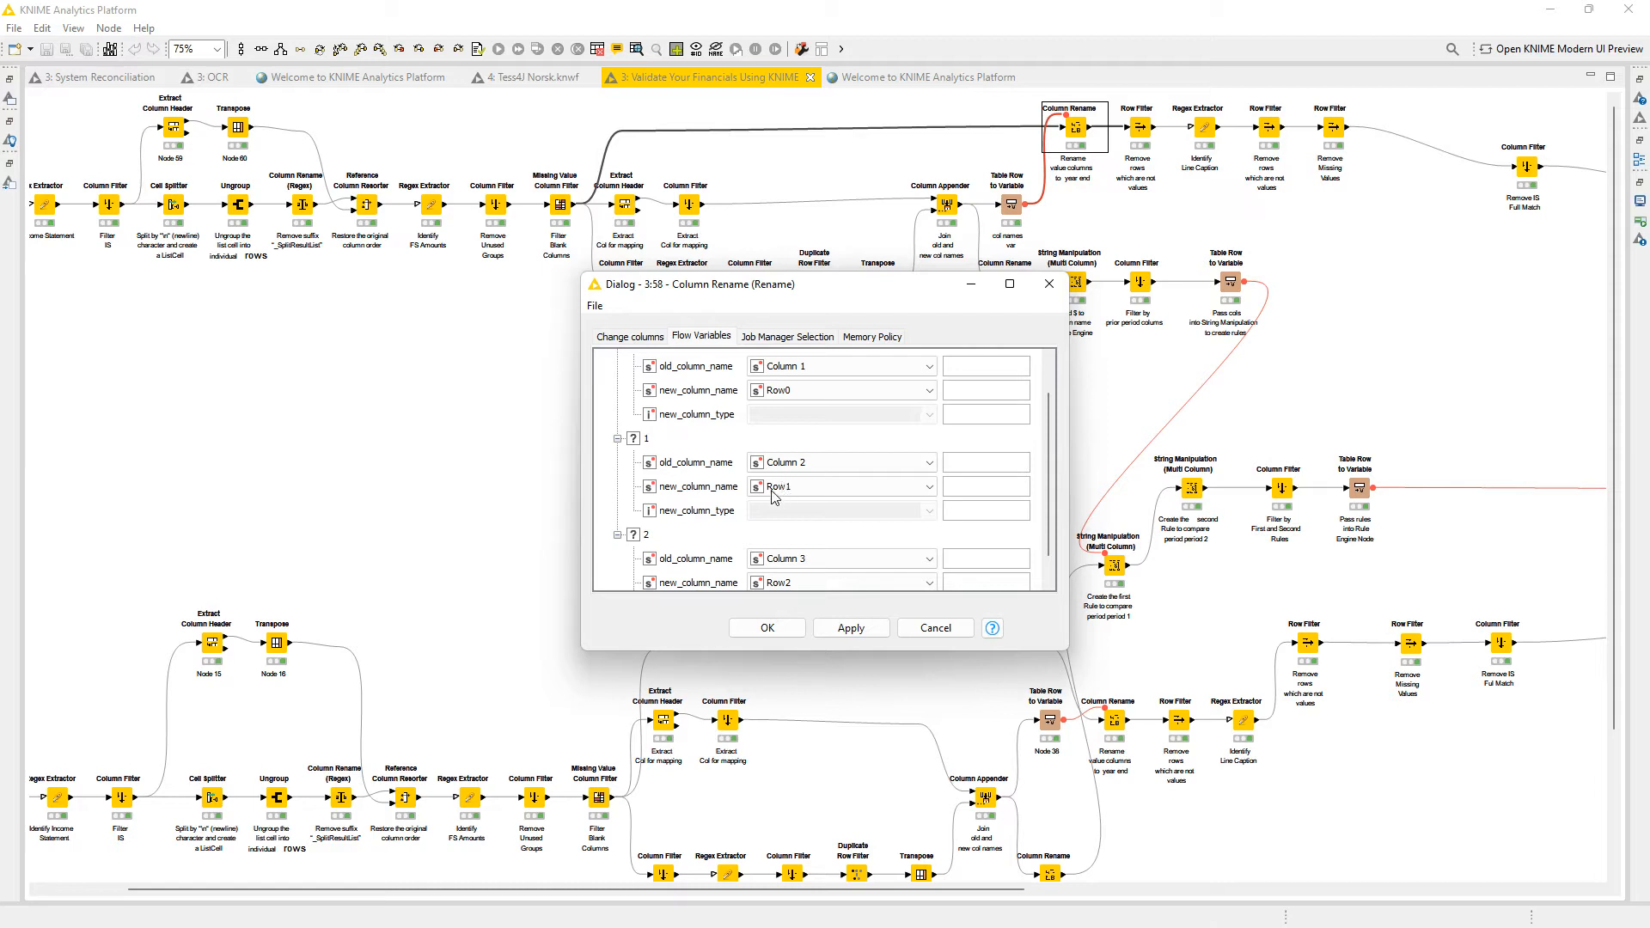
pyautogui.scroll(-1, 787, 512)
pyautogui.scroll(-2, 792, 575)
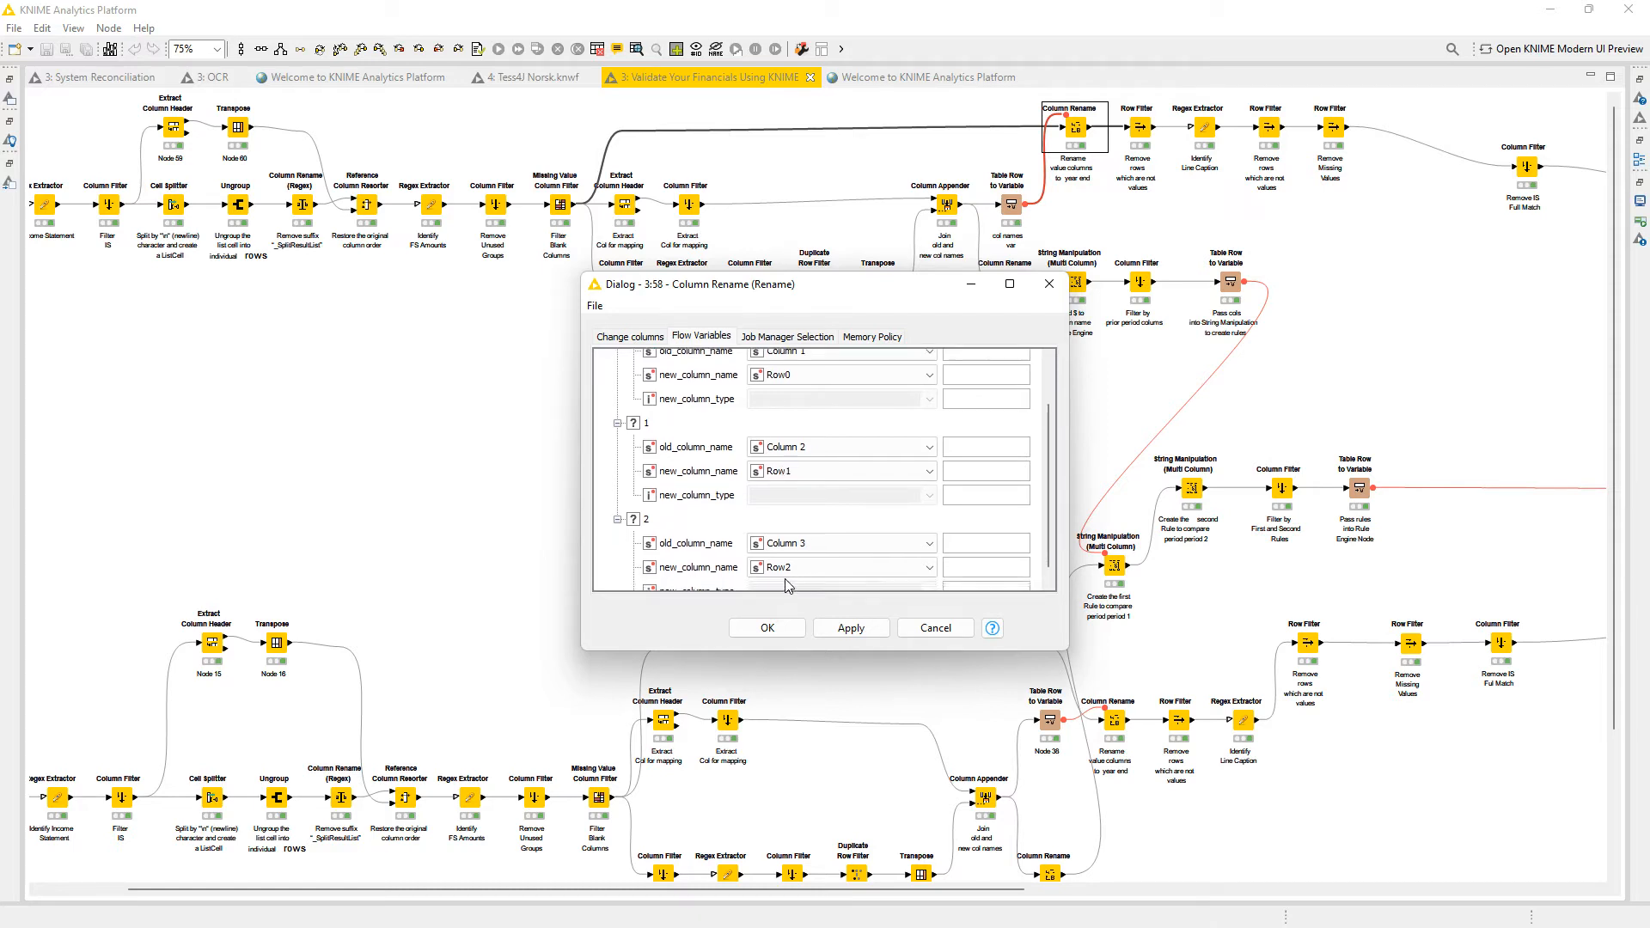
pyautogui.scroll(2, 885, 430)
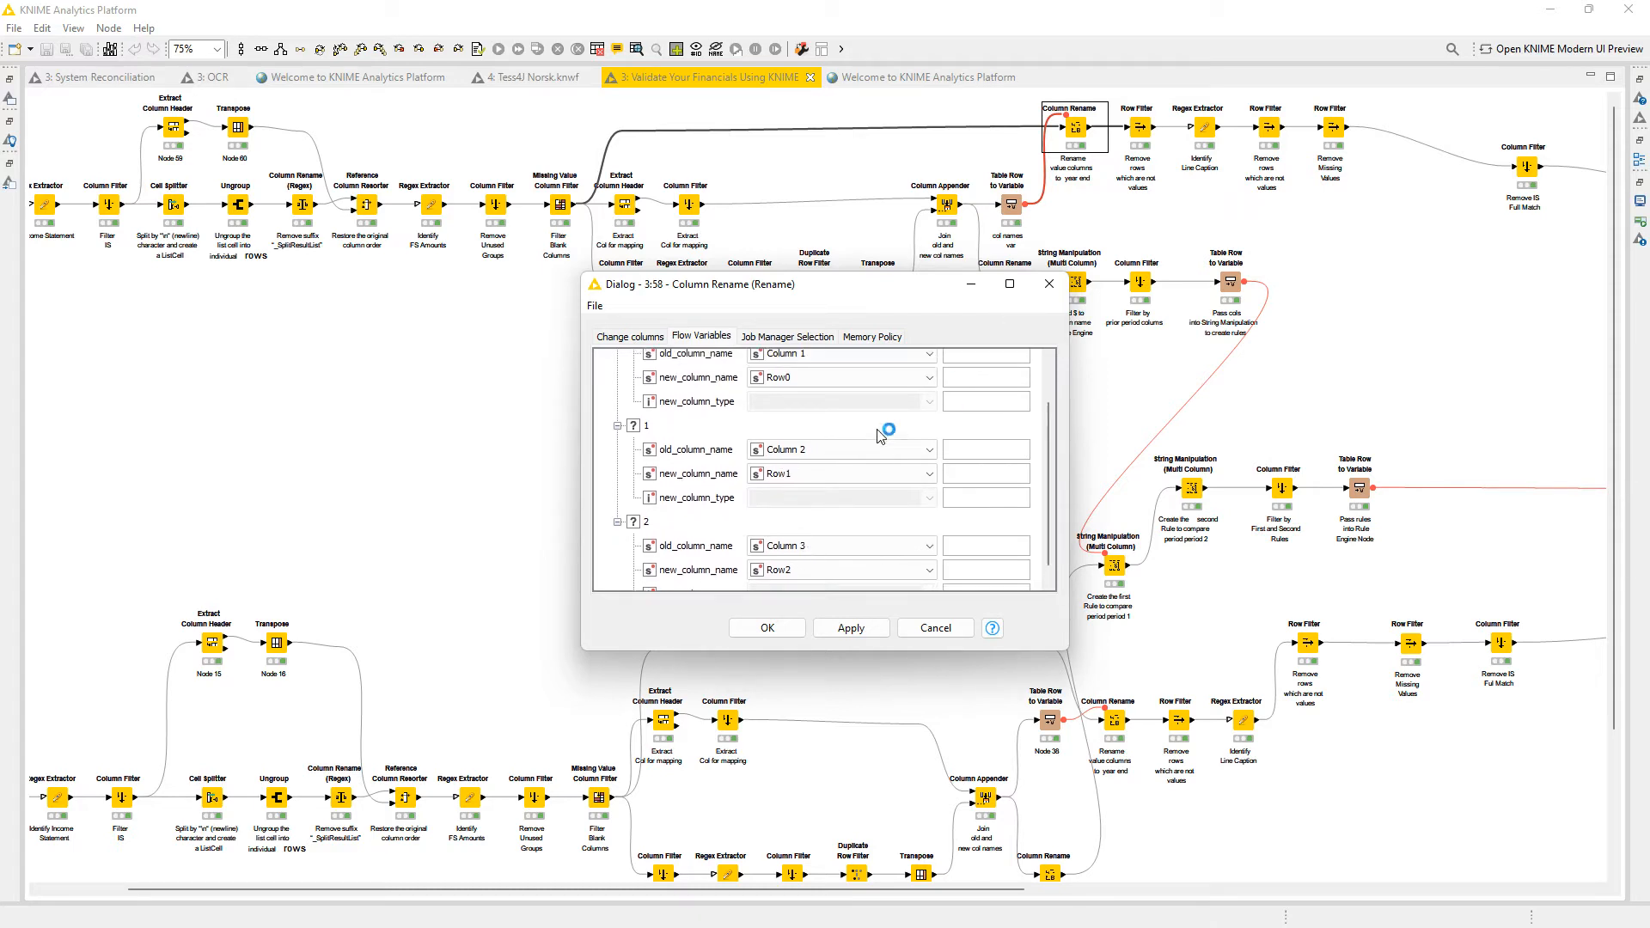
pyautogui.click(1049, 285)
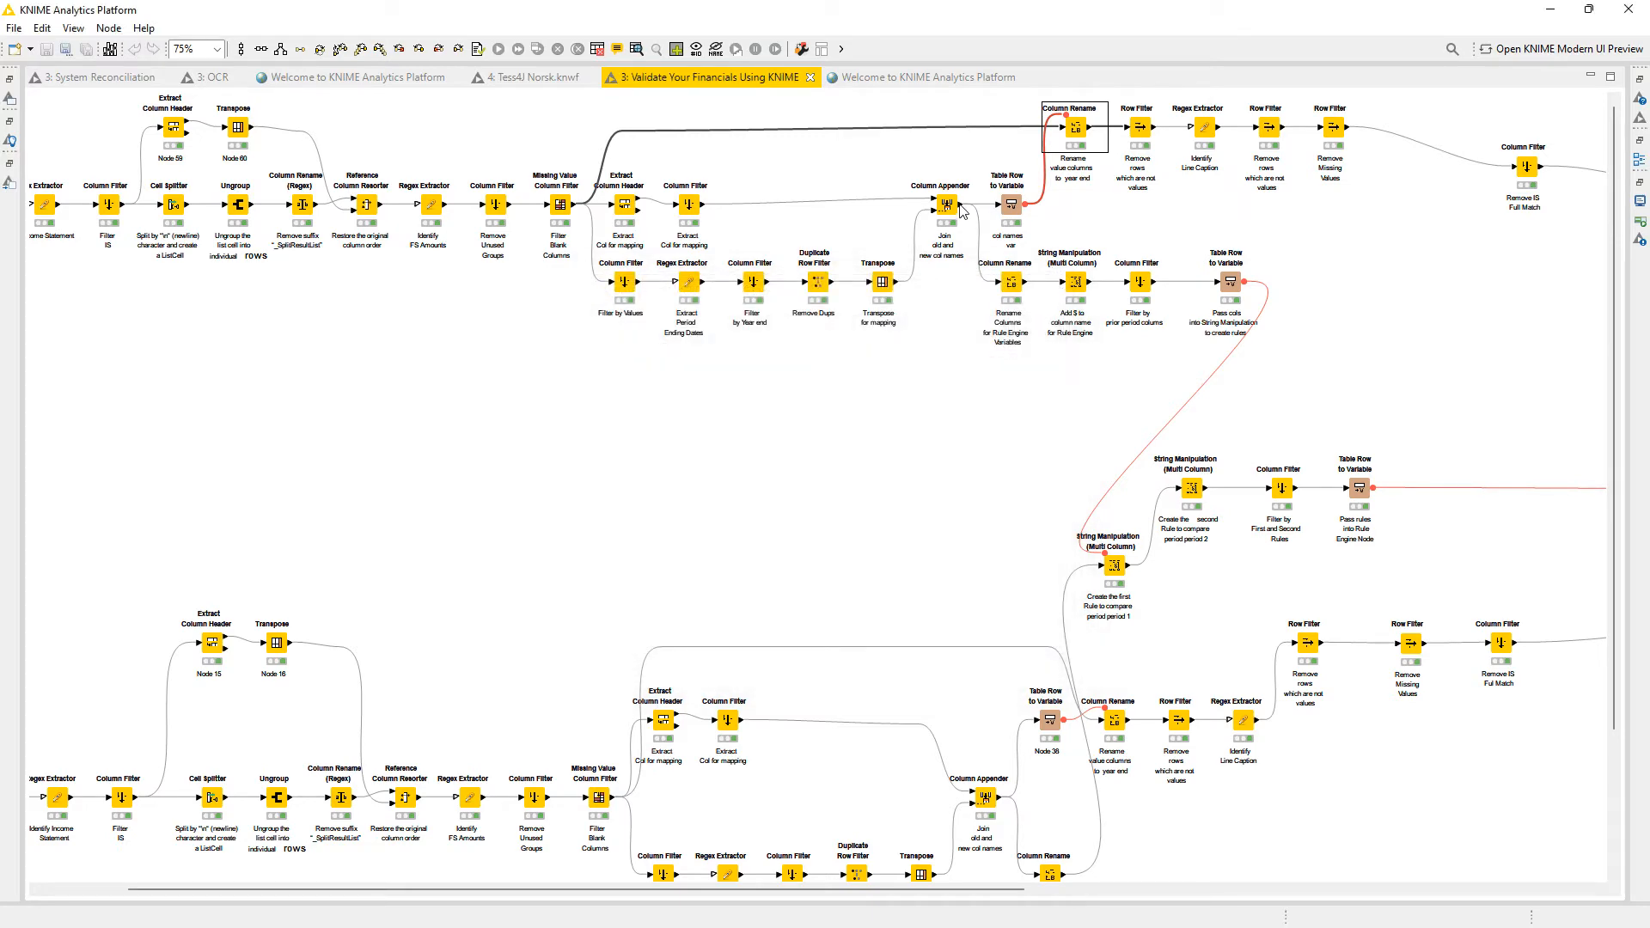
# View the current-year Table Row to Variable node's variables output and compare the Column 1 and Row0 variables.
pyautogui.rightClick(1010, 210)
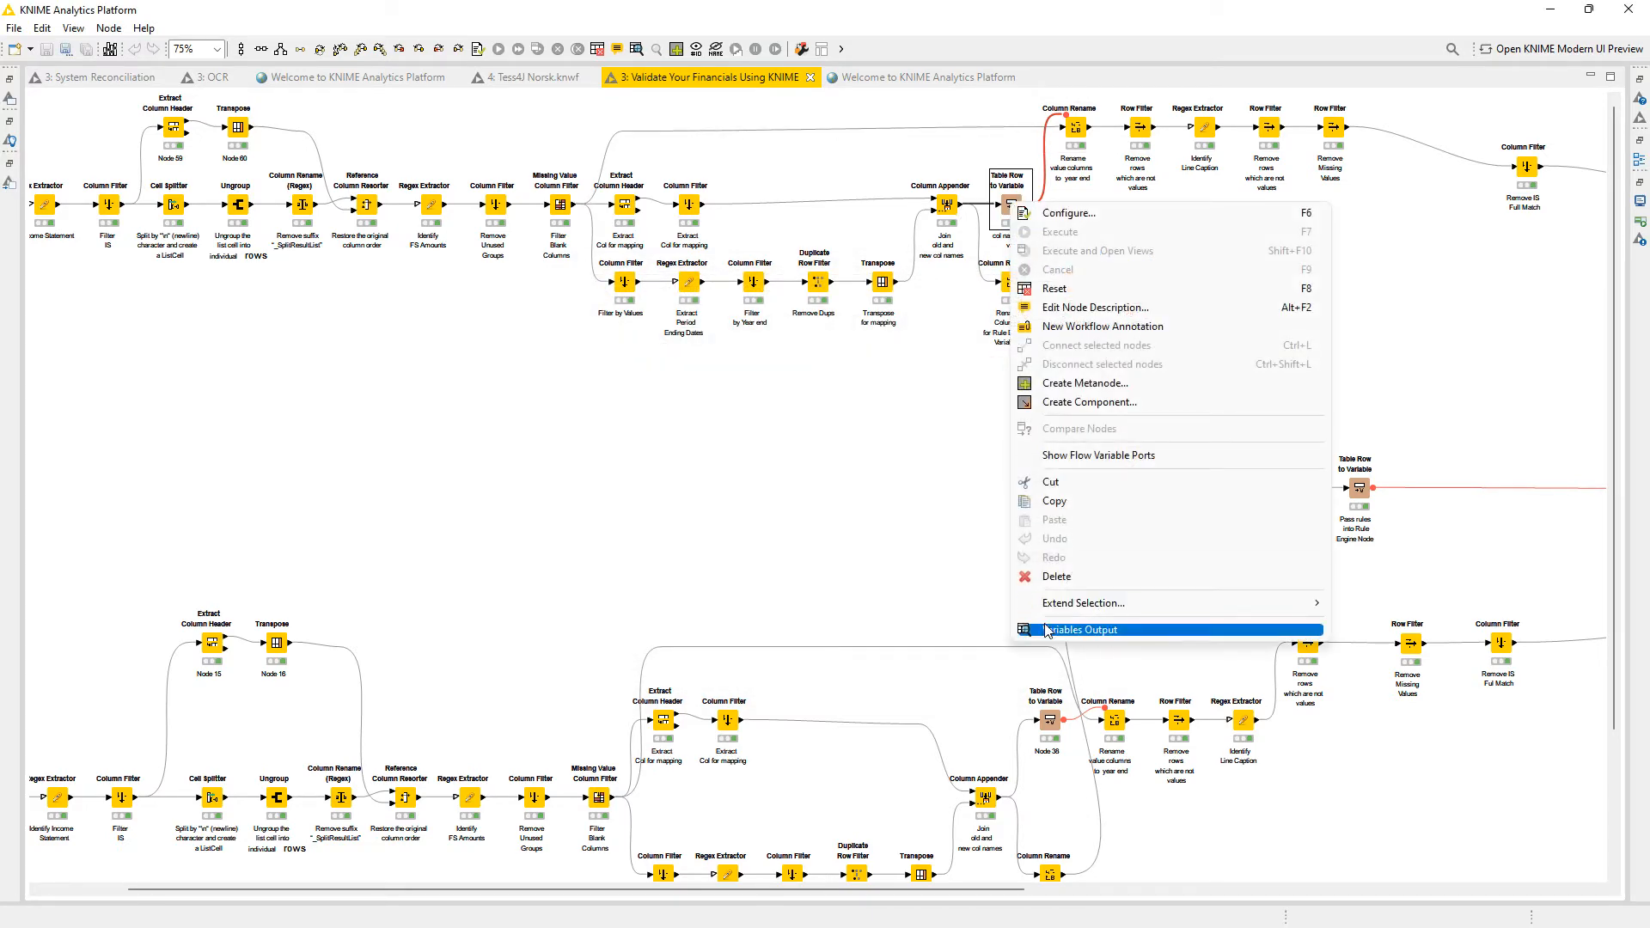
pyautogui.click(1100, 646)
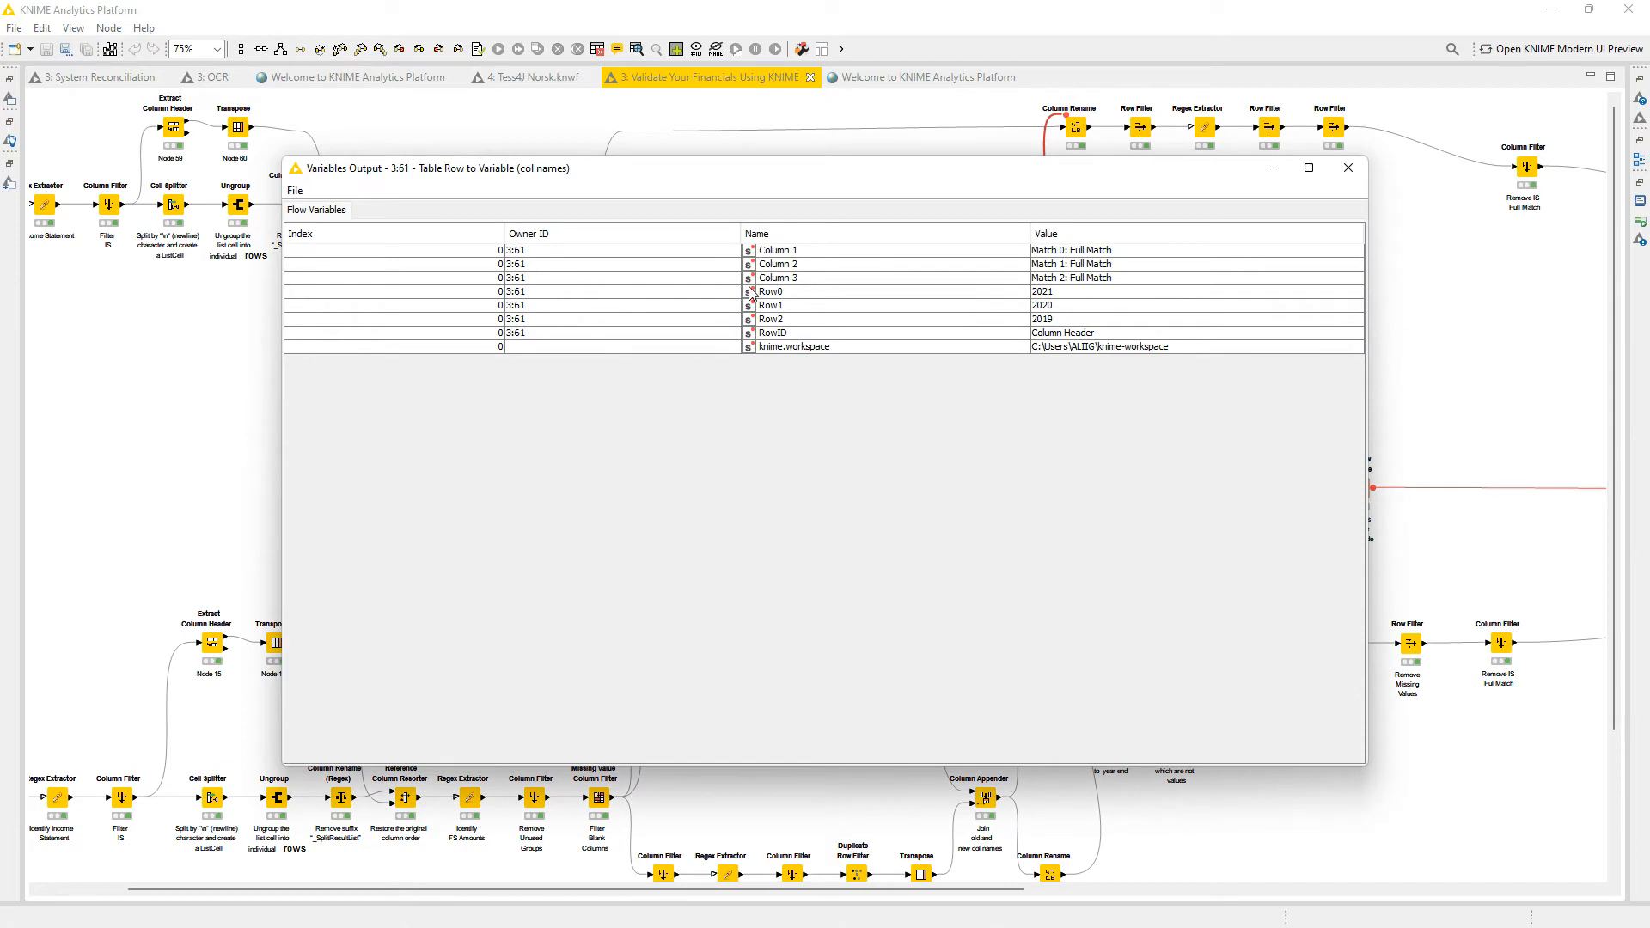
pyautogui.click(1063, 254)
pyautogui.click(857, 256)
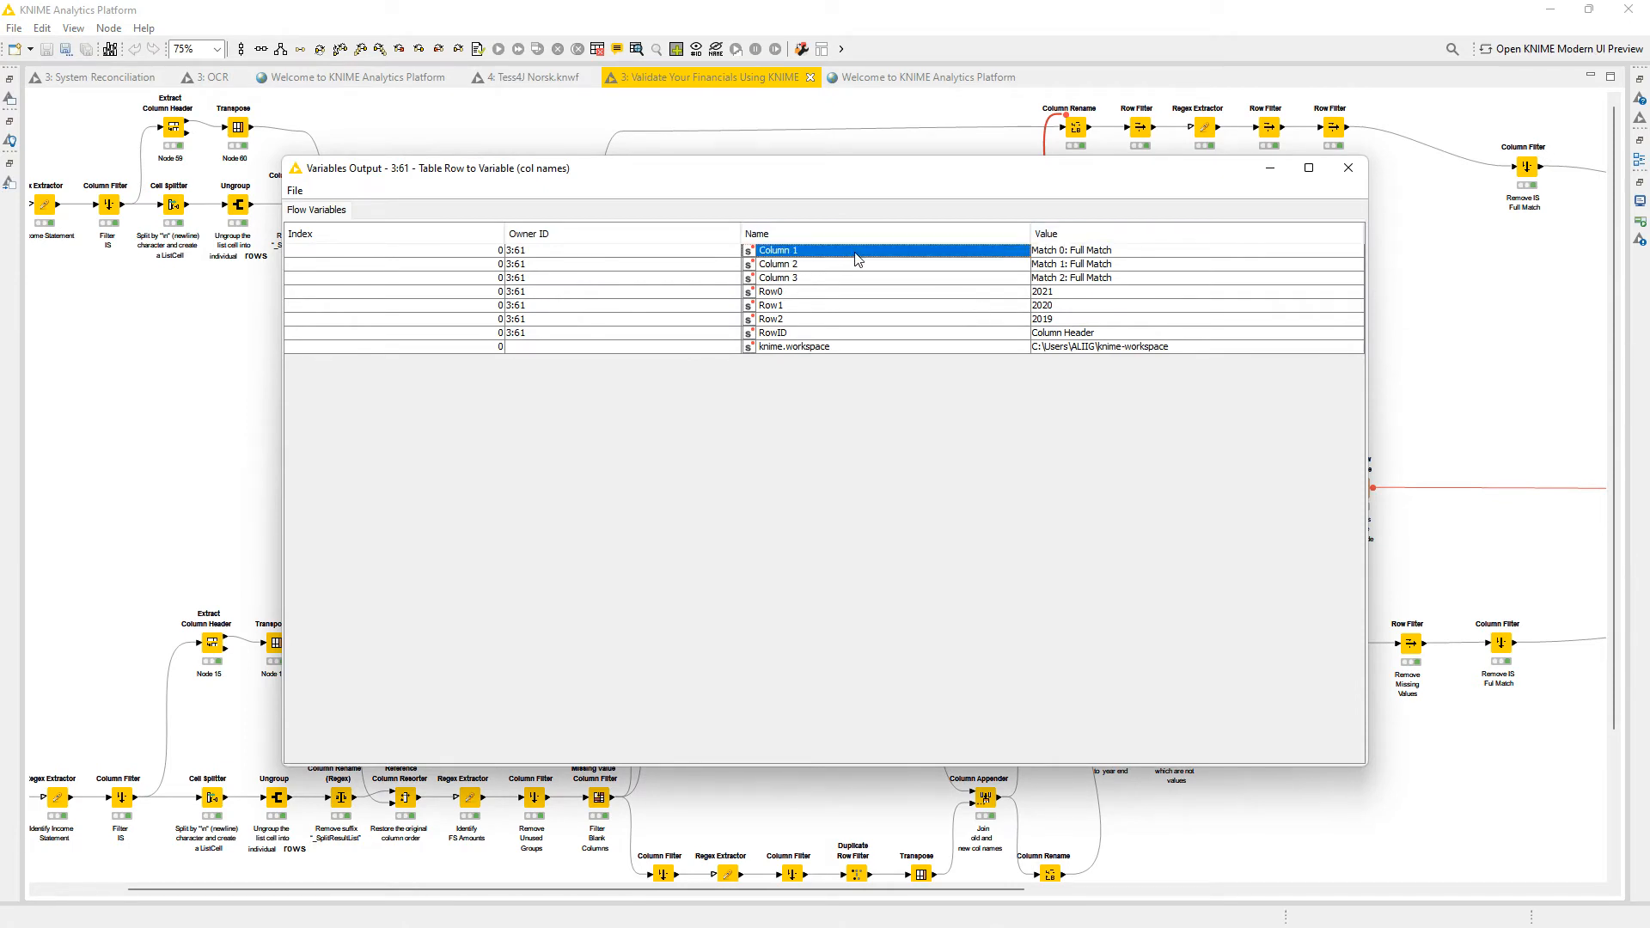
pyautogui.click(911, 294)
pyautogui.click(1040, 295)
pyautogui.click(878, 307)
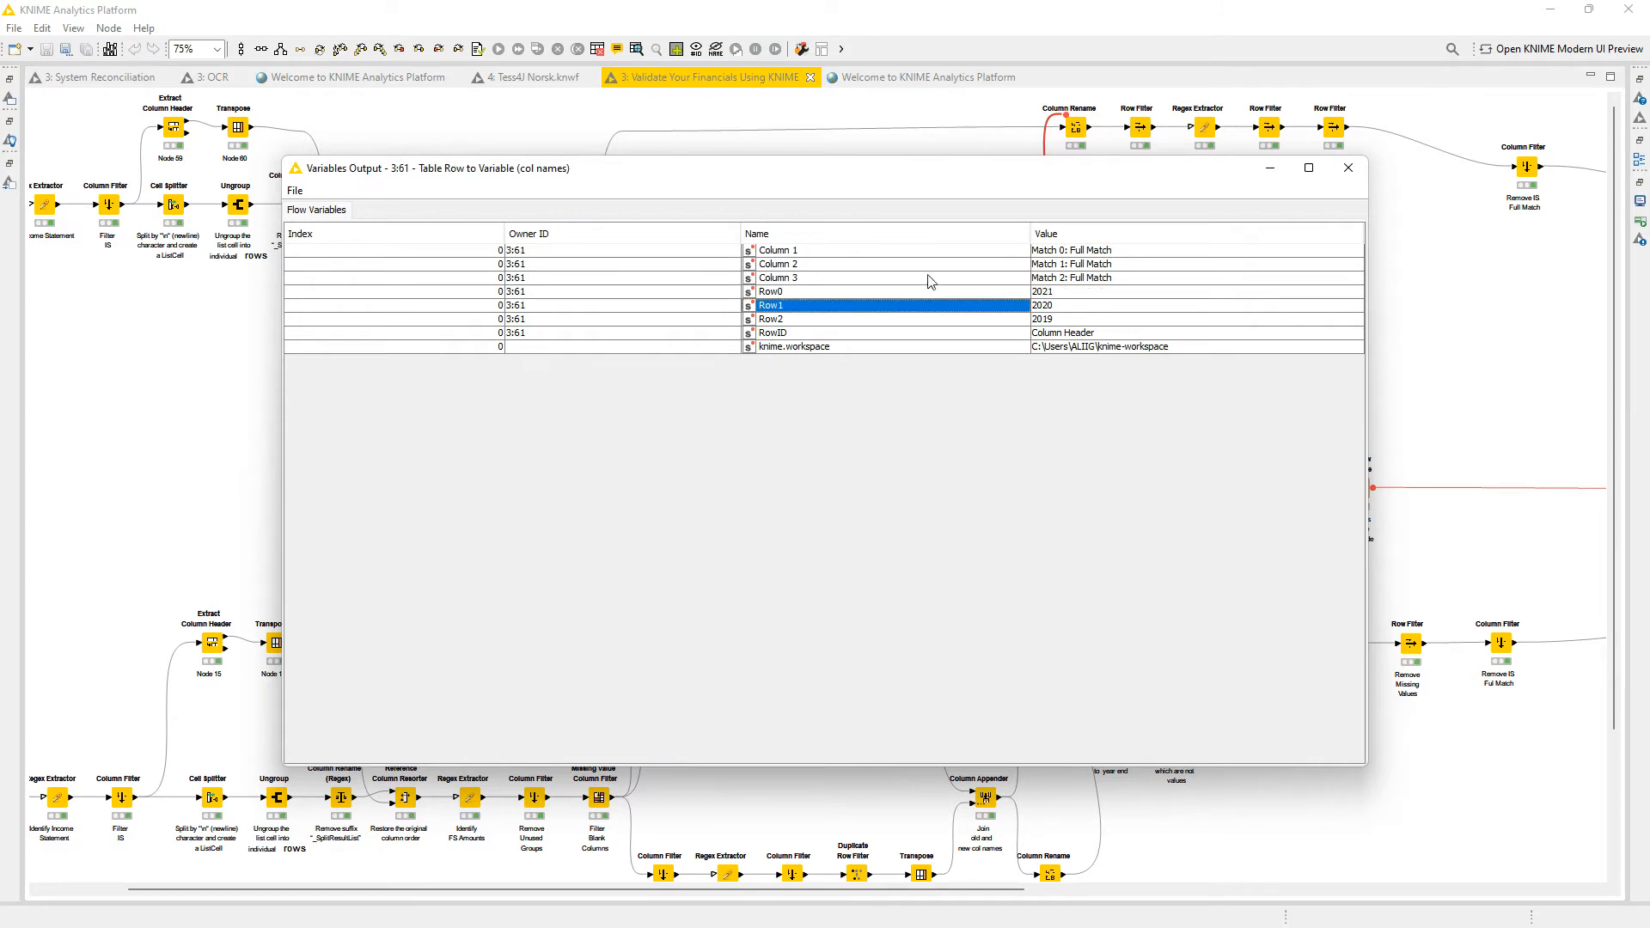
# Compare the Column 2 and Column 3 variables with Row1 and Row2 in the variables output, and close it.
pyautogui.click(877, 253)
pyautogui.click(907, 266)
pyautogui.click(1088, 265)
pyautogui.click(902, 307)
pyautogui.click(1047, 309)
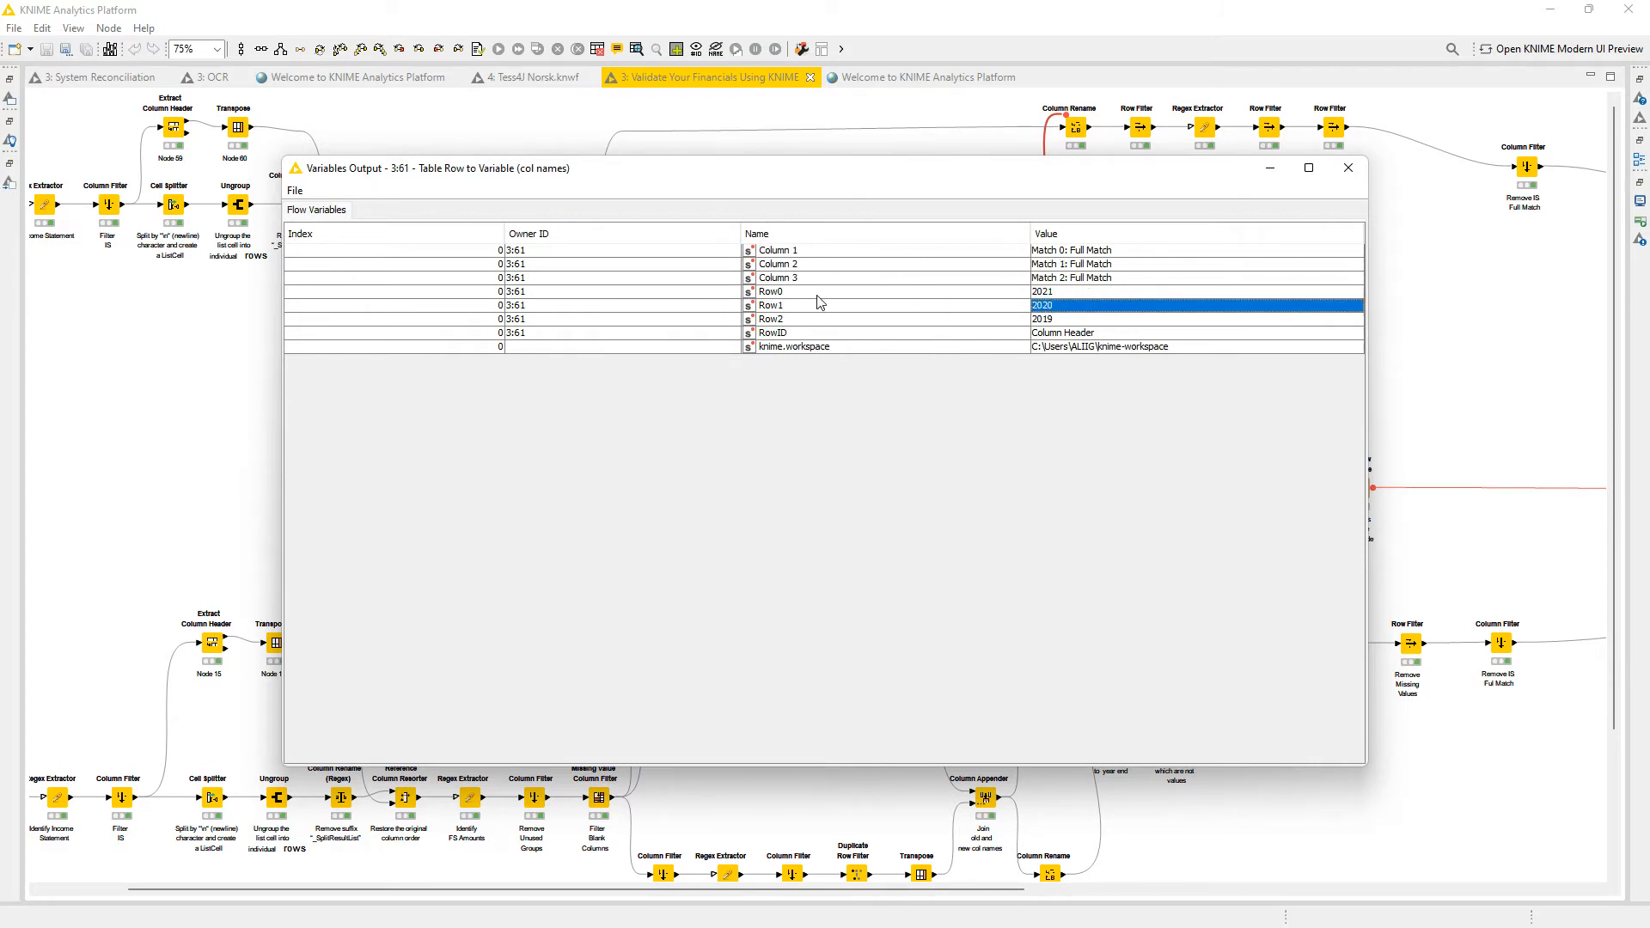
pyautogui.click(811, 292)
pyautogui.click(821, 279)
pyautogui.click(1052, 280)
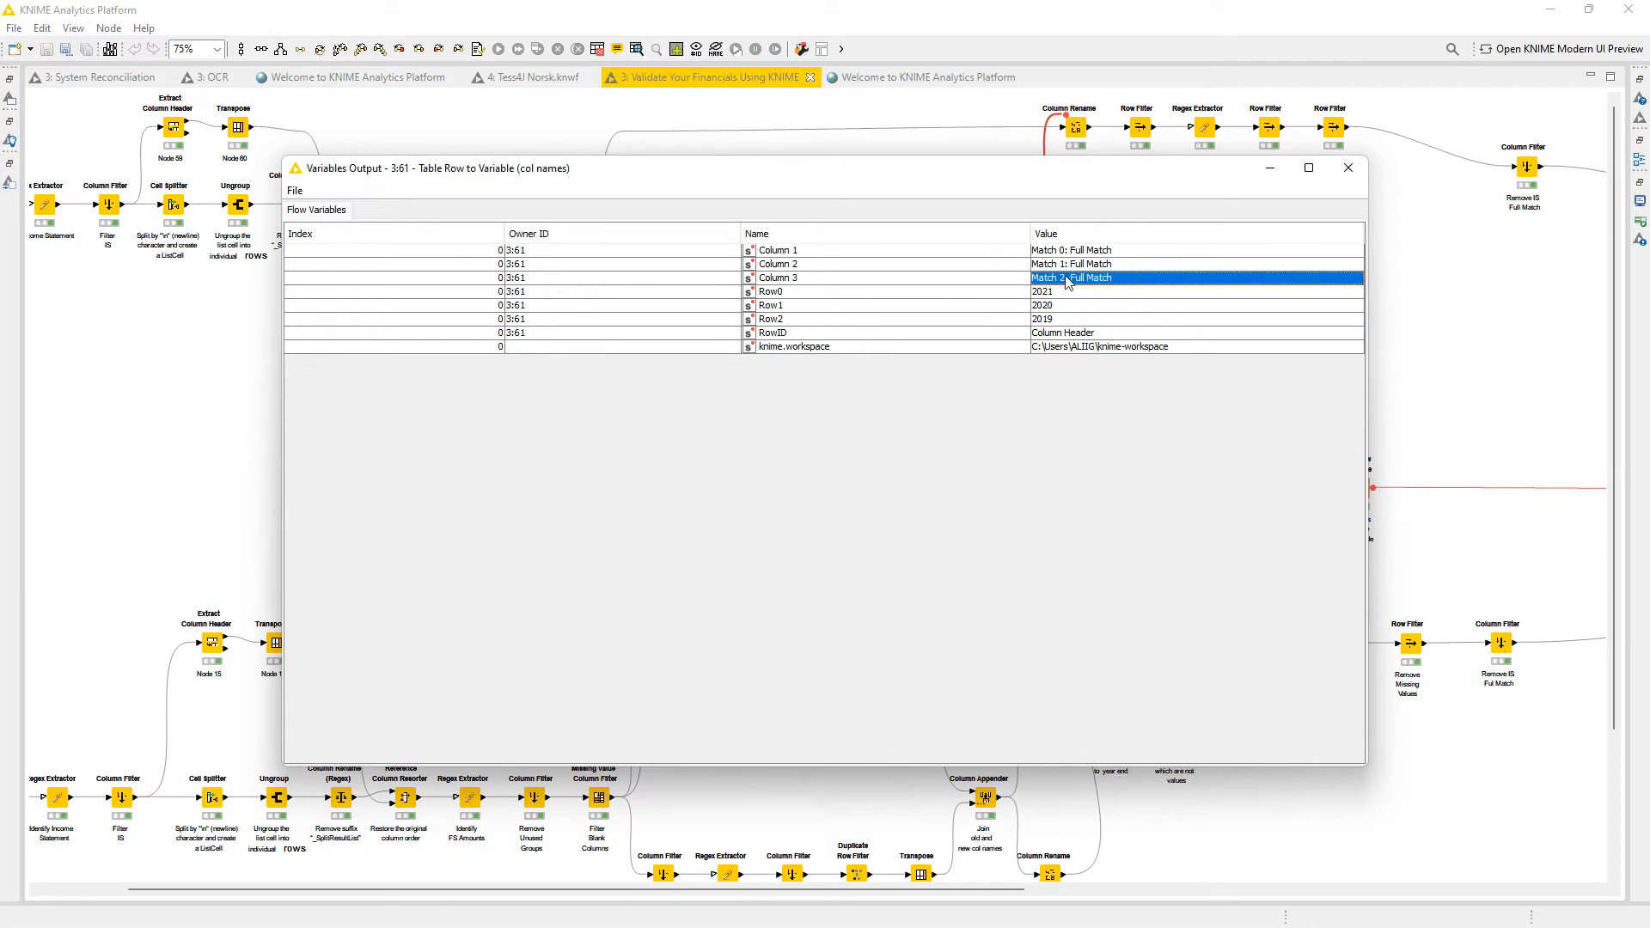
pyautogui.click(1036, 320)
pyautogui.click(1349, 168)
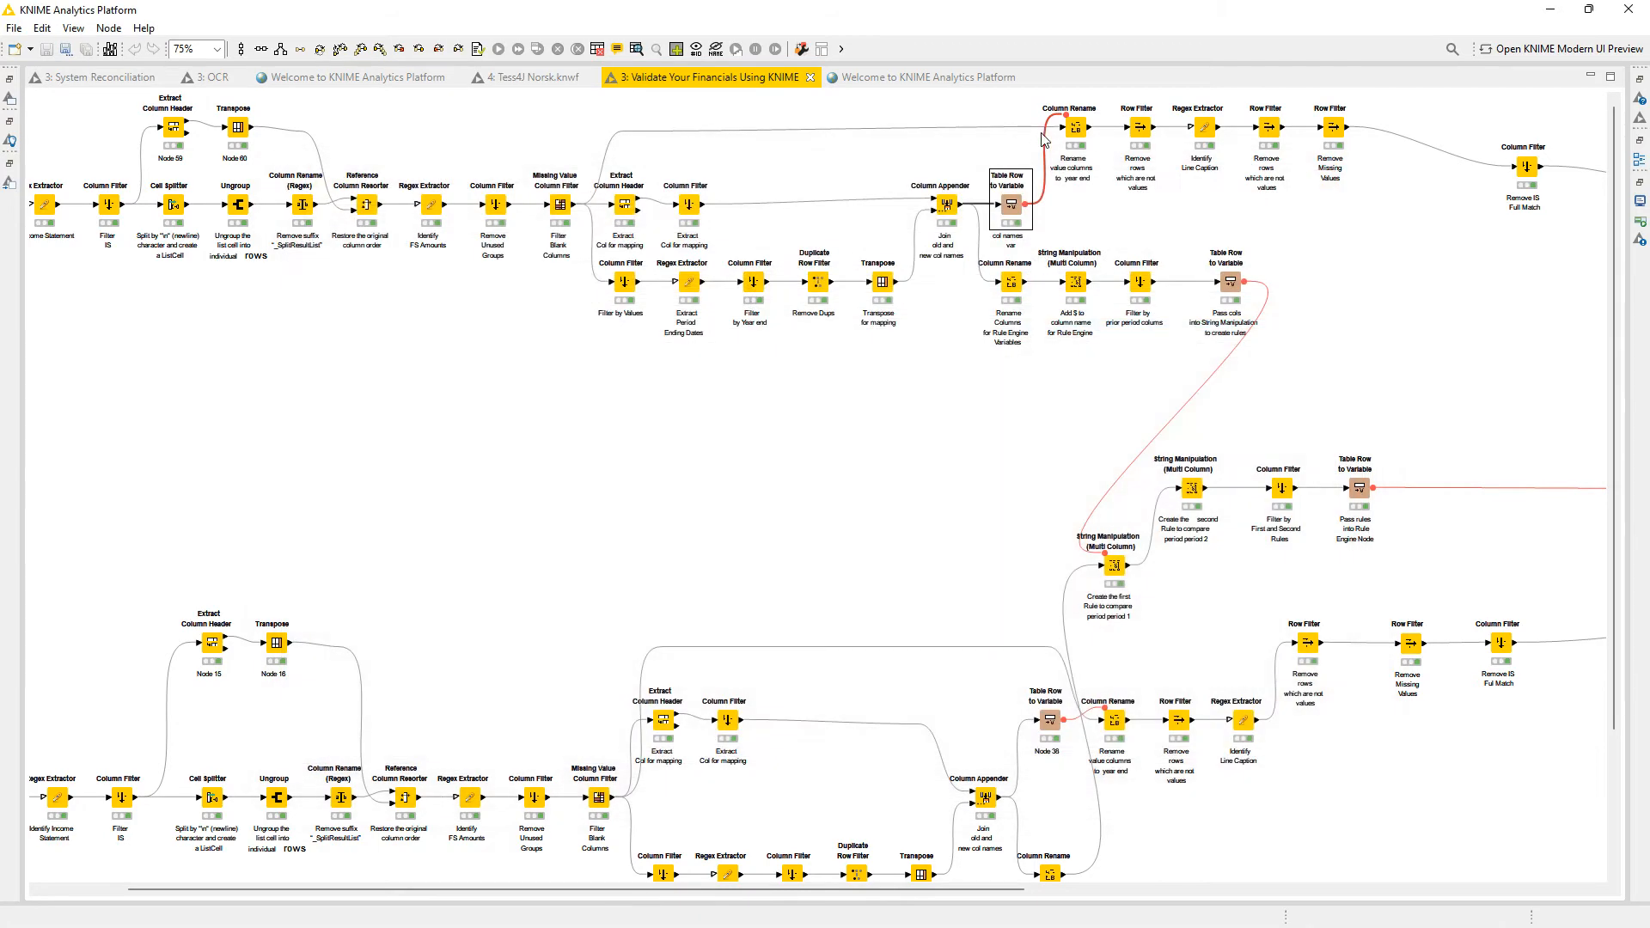
# View the current-year Column Rename node's renamed table to check the column headers.
pyautogui.rightClick(1092, 130)
pyautogui.click(1174, 560)
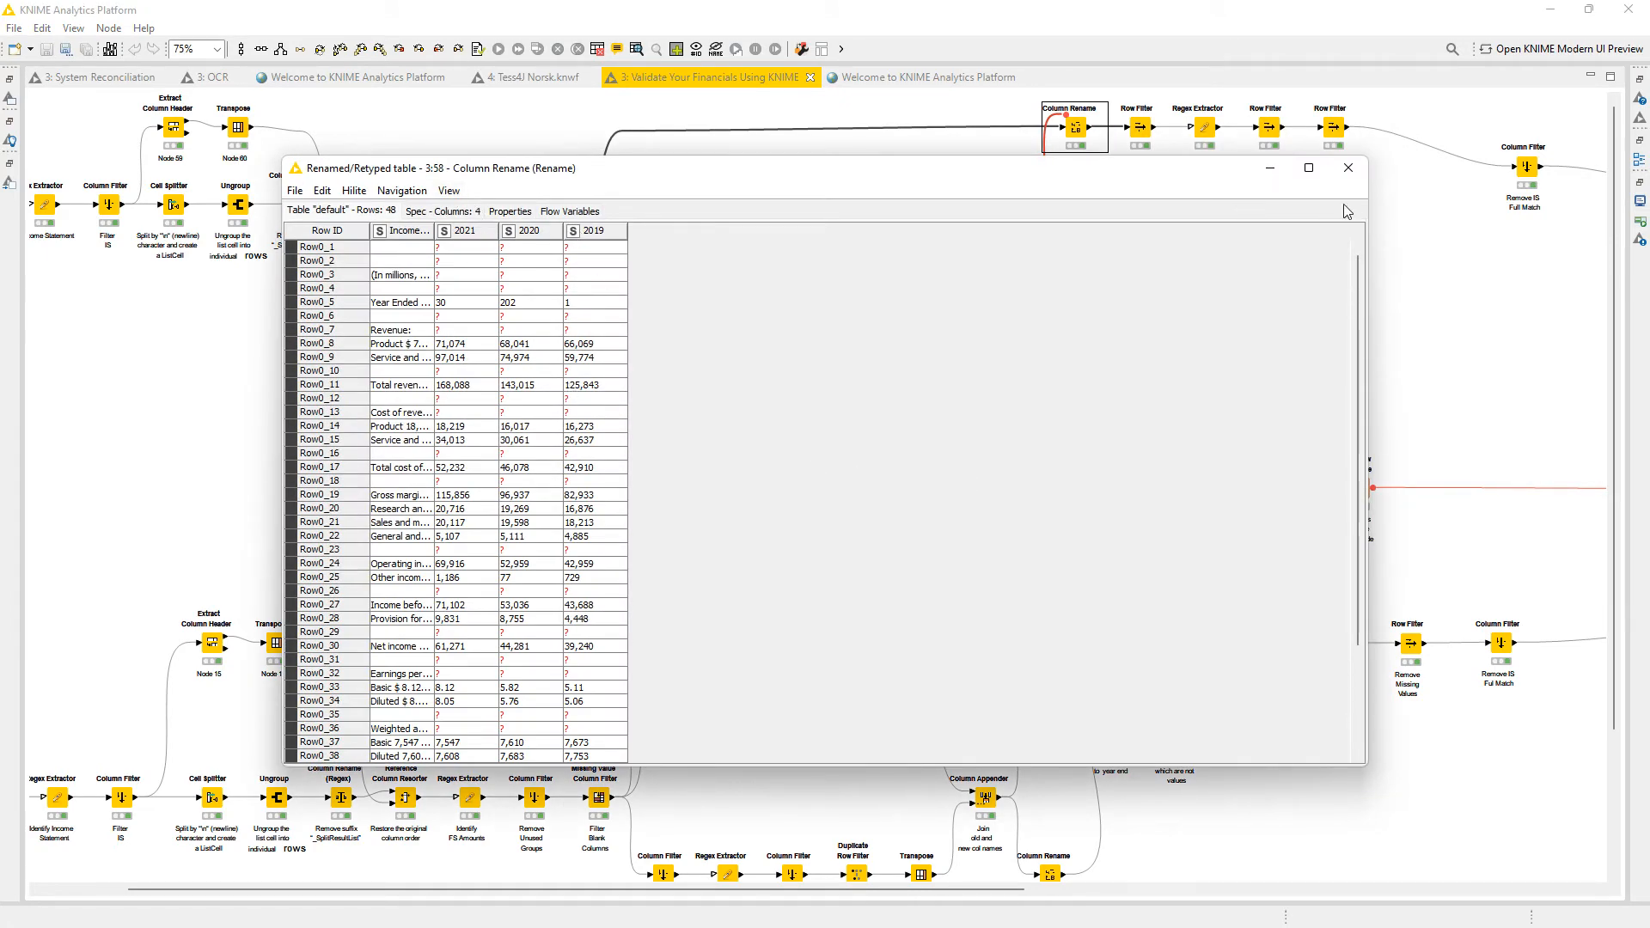
pyautogui.click(1349, 168)
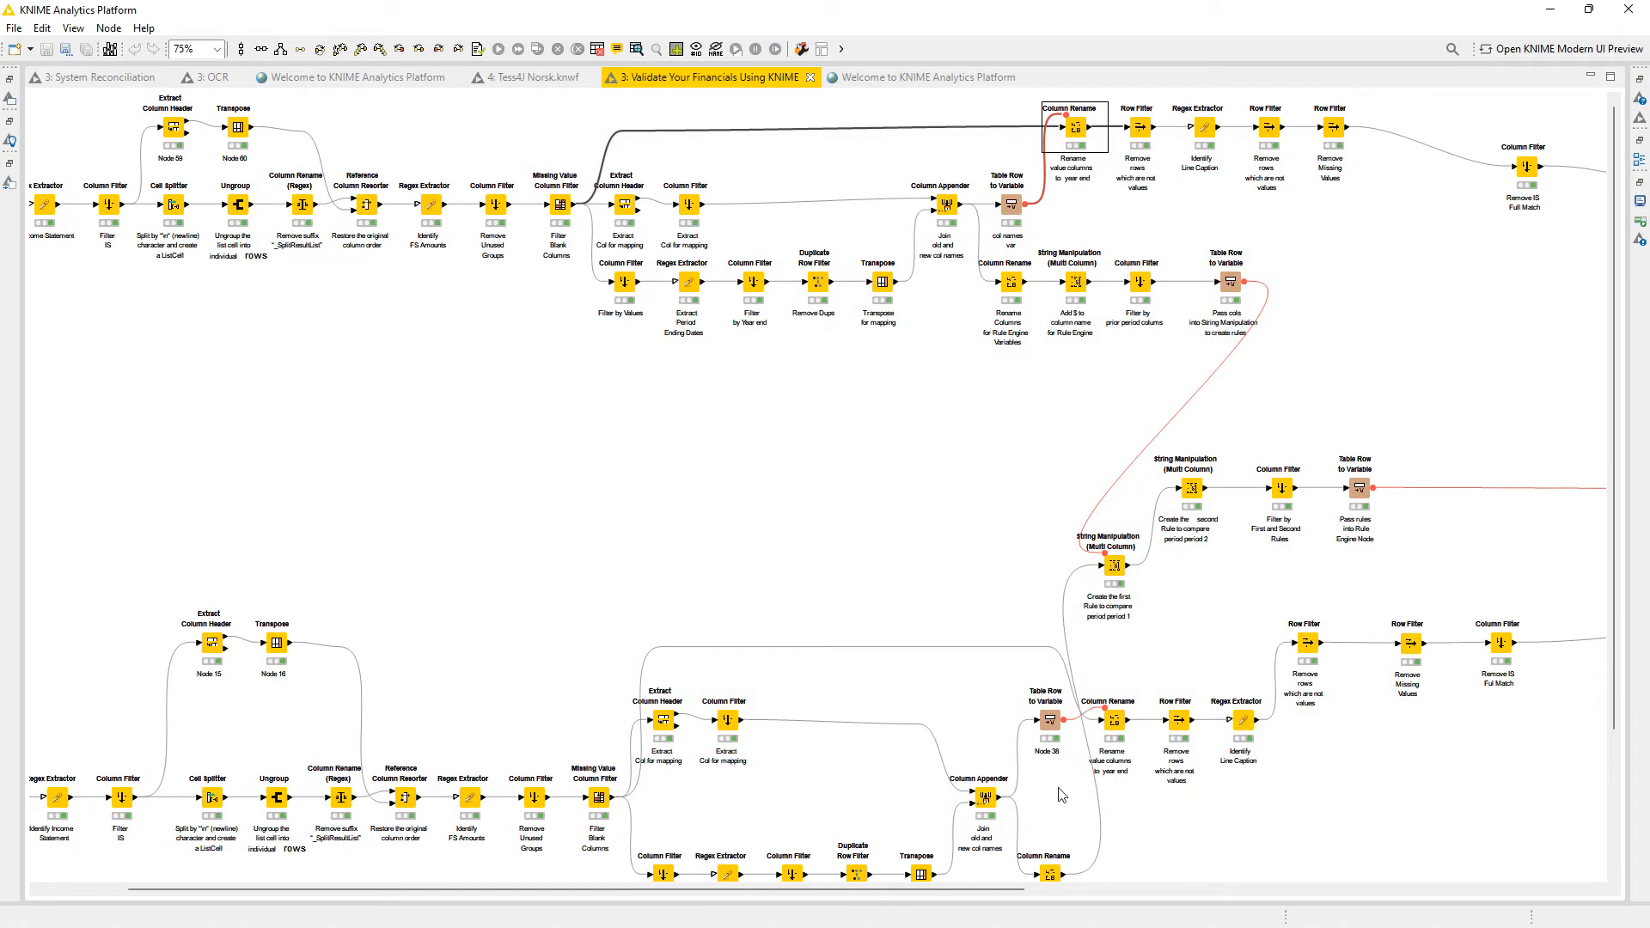
# Review the pattern-matching criteria of the current-year Row Filter that follows Column Rename, and close it without changes.
pyautogui.moveTo(1023, 891); pyautogui.dragTo(1307, 891)
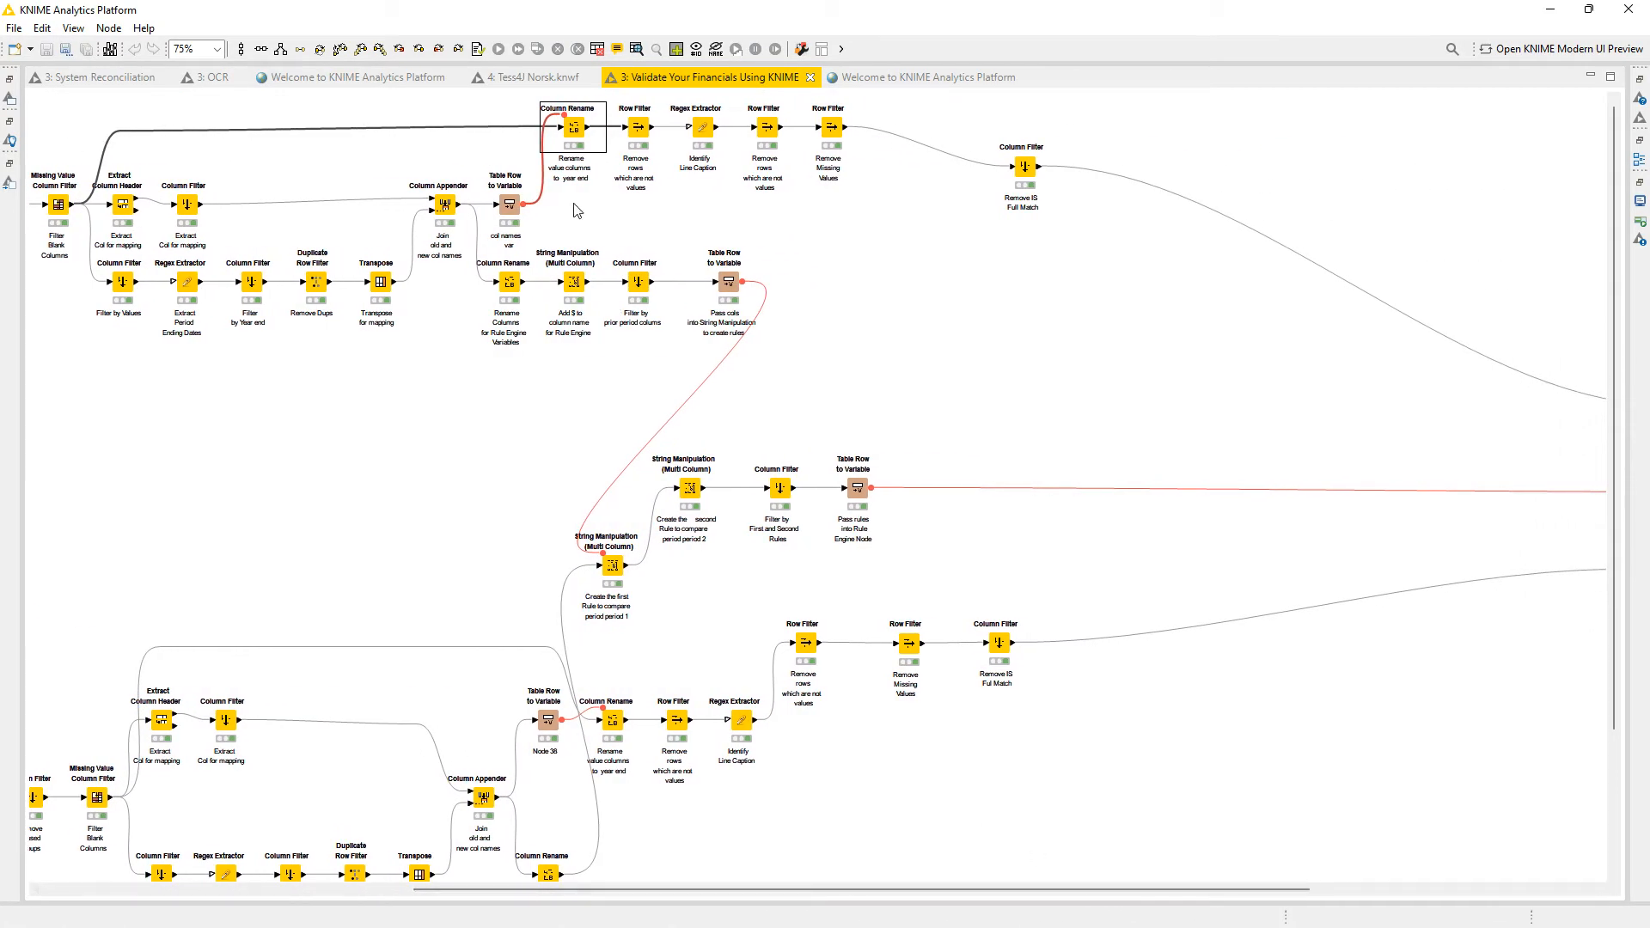
pyautogui.click(637, 131)
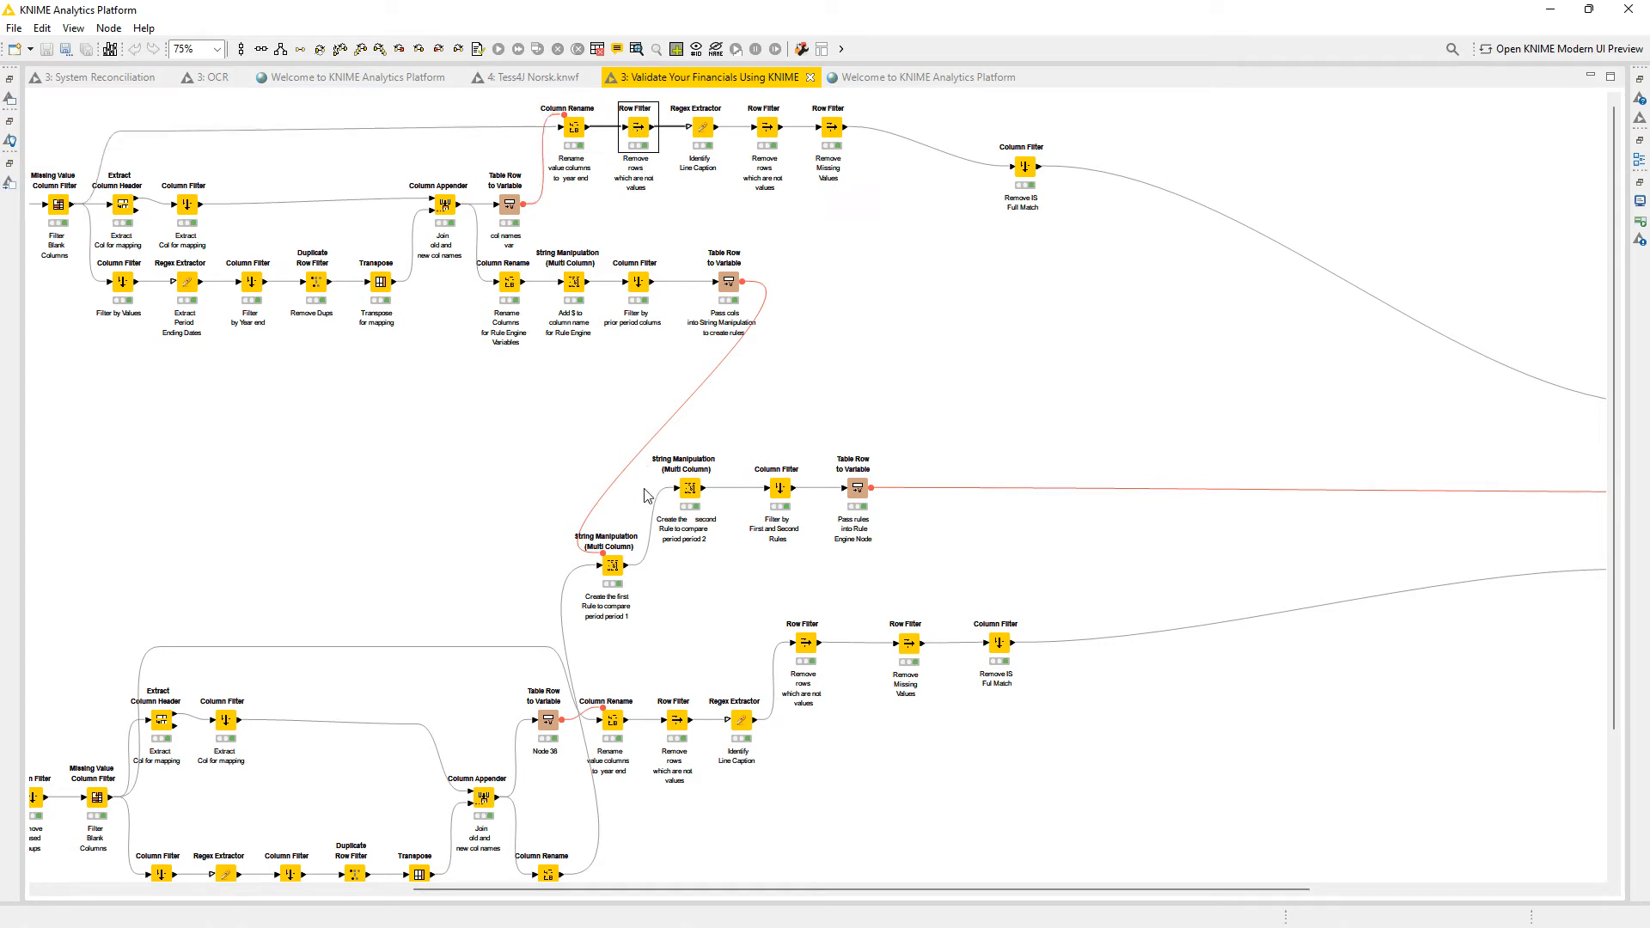
pyautogui.moveTo(623, 206); pyautogui.dragTo(715, 163)
pyautogui.rightClick(639, 131)
pyautogui.press('Escape')
pyautogui.doubleClick(638, 129)
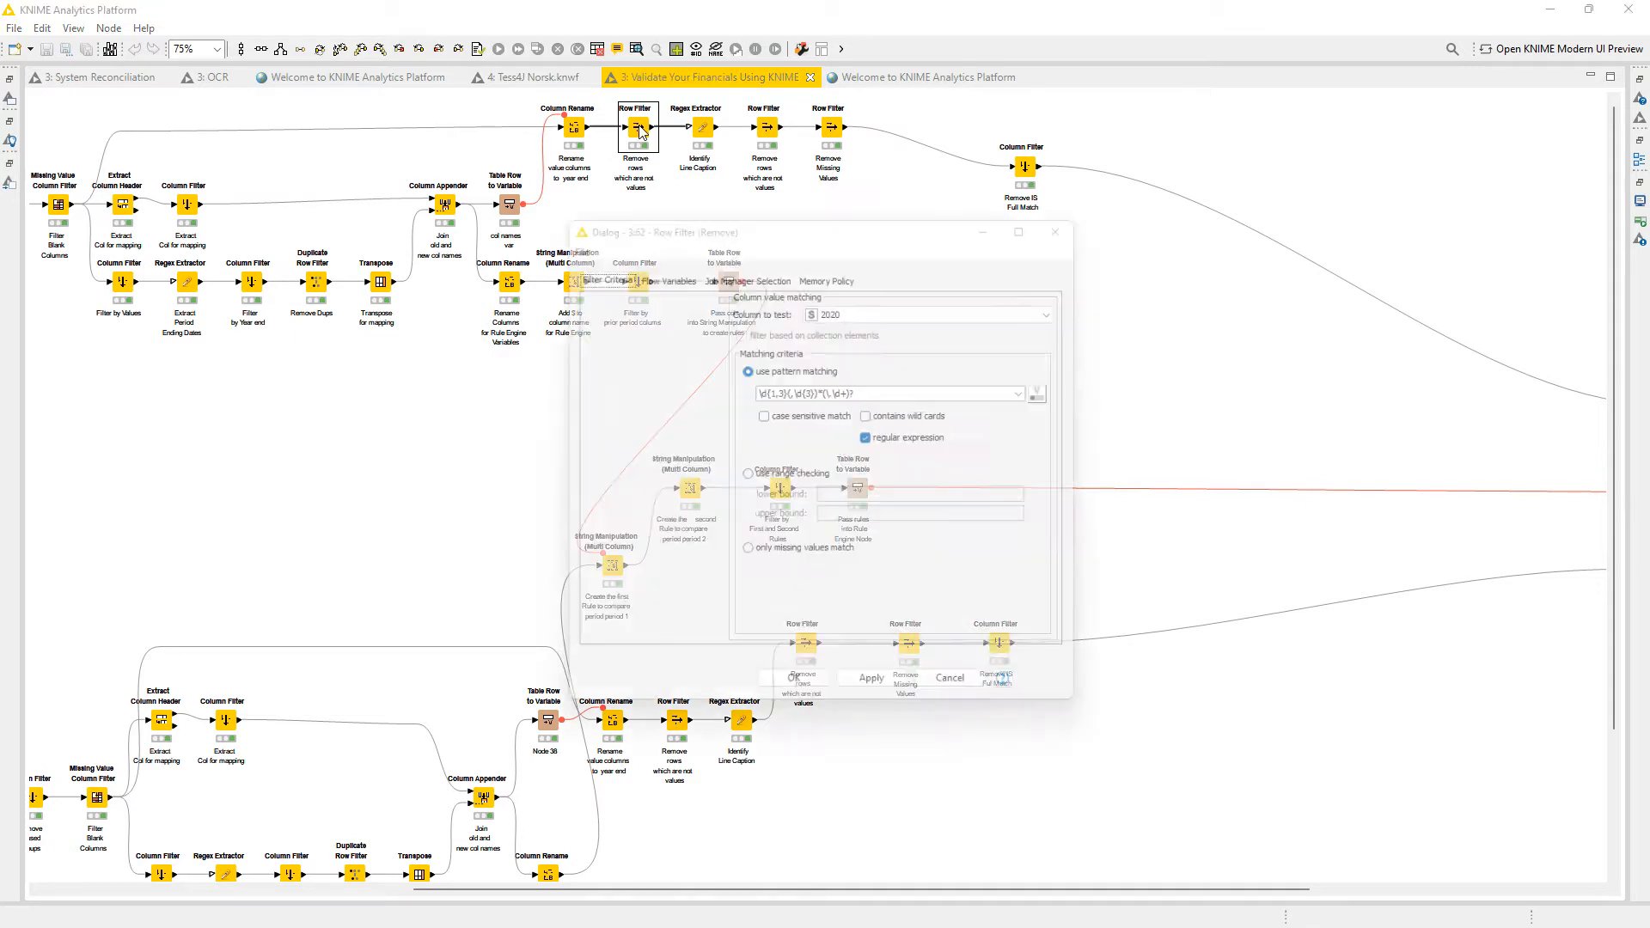
pyautogui.click(865, 393)
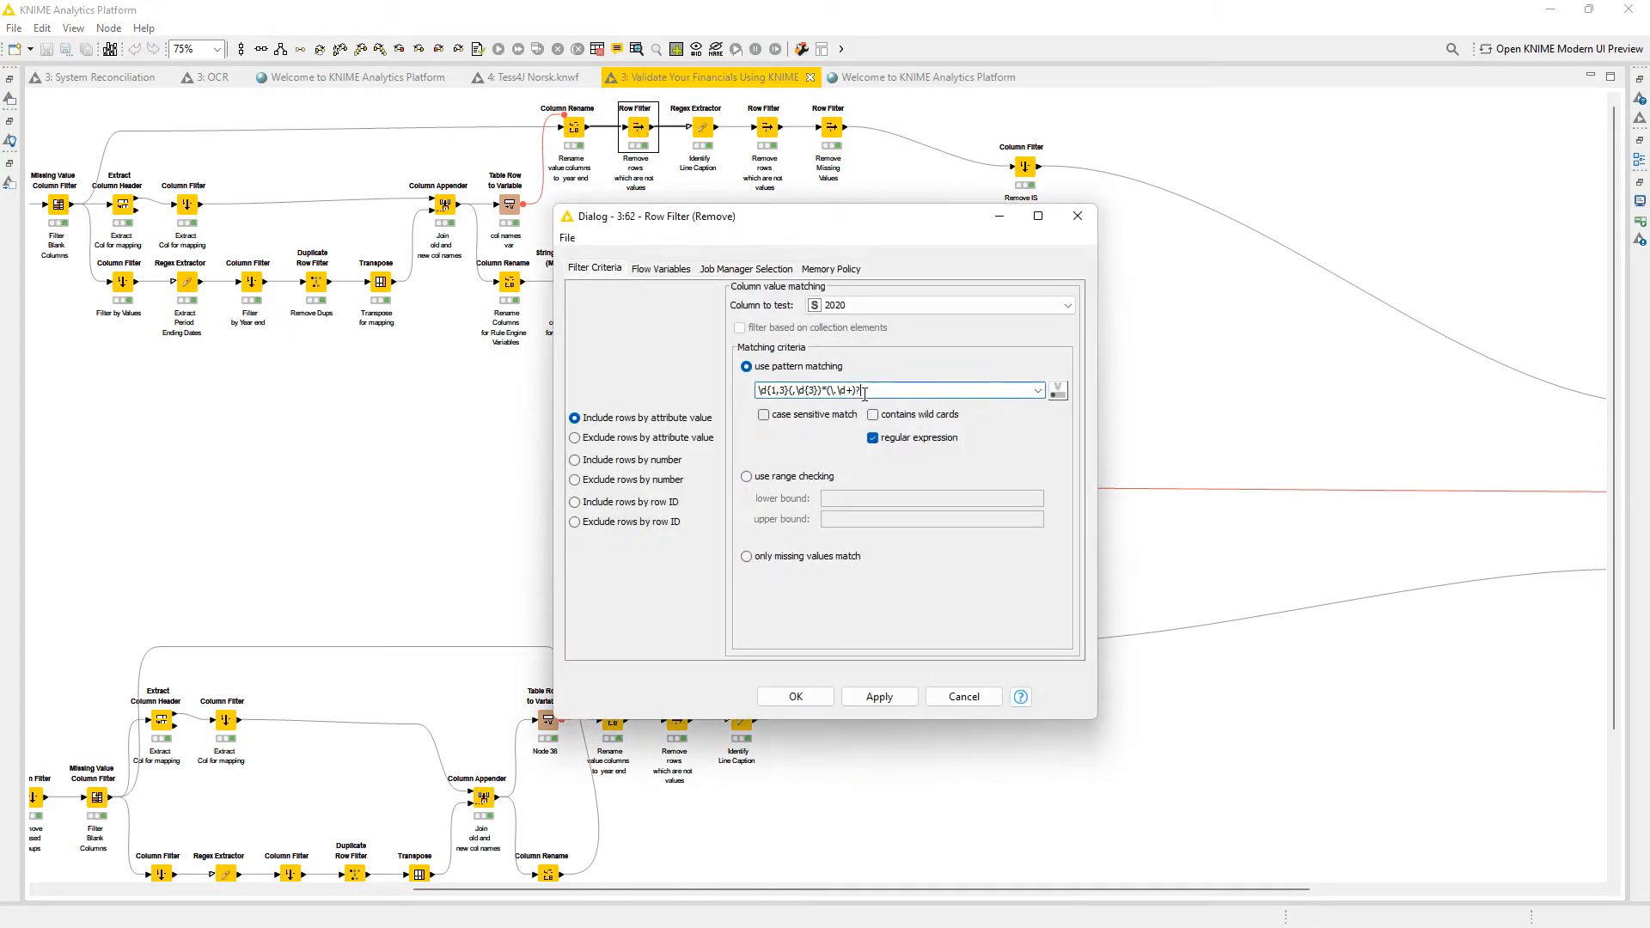
pyautogui.moveTo(858, 392); pyautogui.dragTo(749, 392)
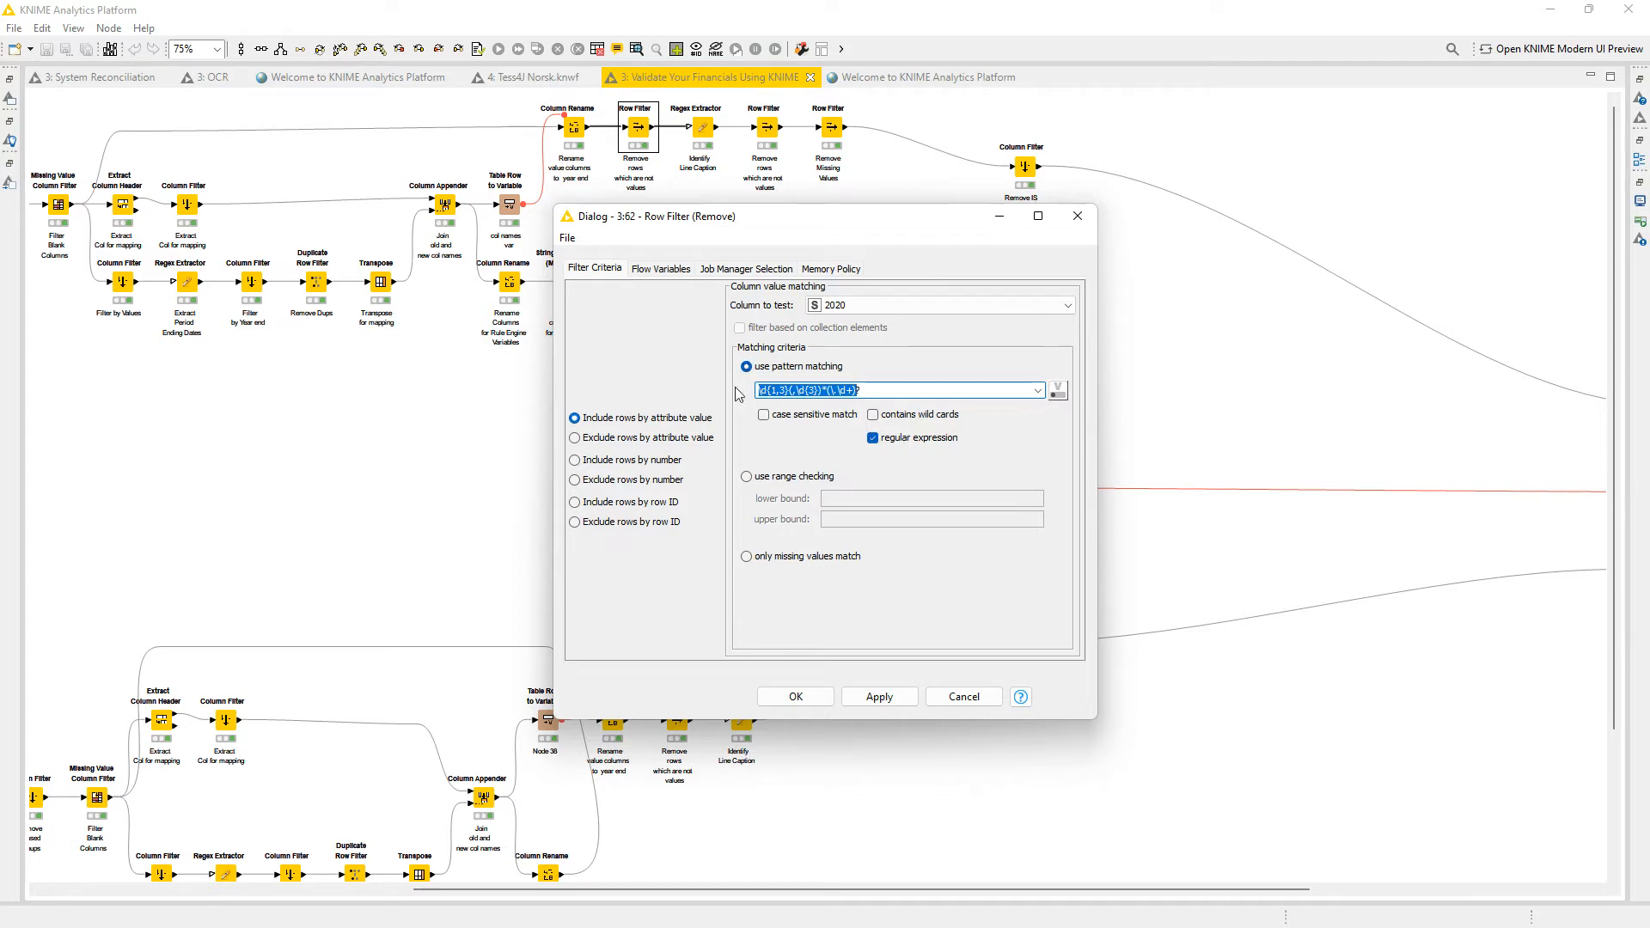
pyautogui.click(1078, 215)
# Review the regular expression in the current-year Identify Line Caption Regex Extractor and close its configuration without changes.
pyautogui.click(703, 129)
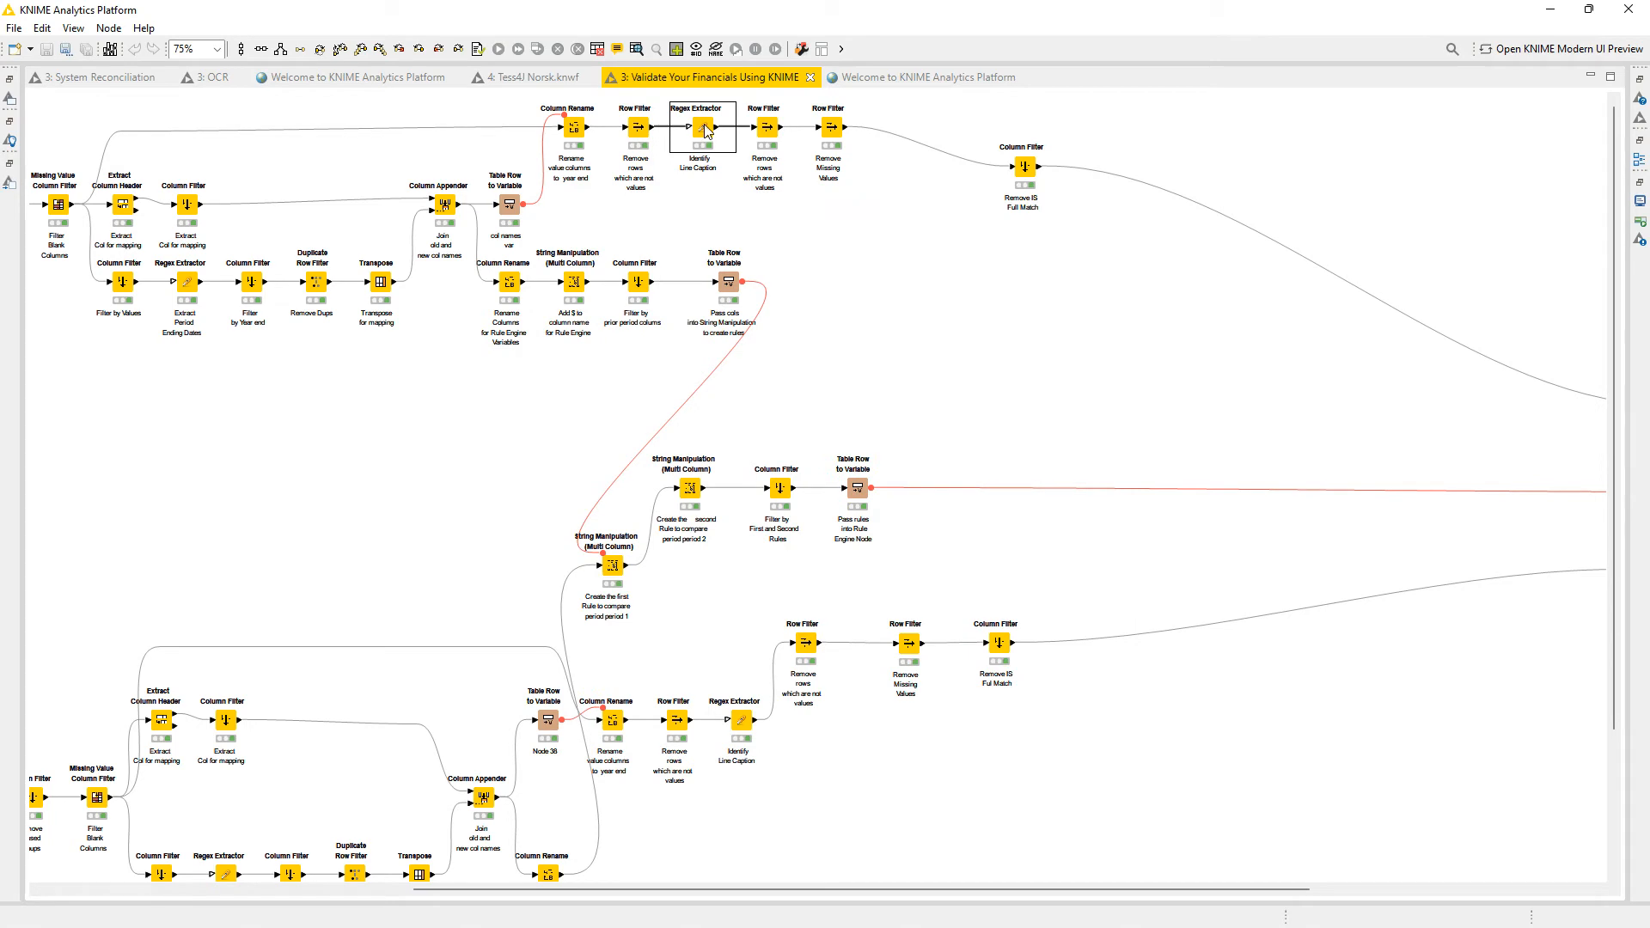
pyautogui.doubleClick(705, 128)
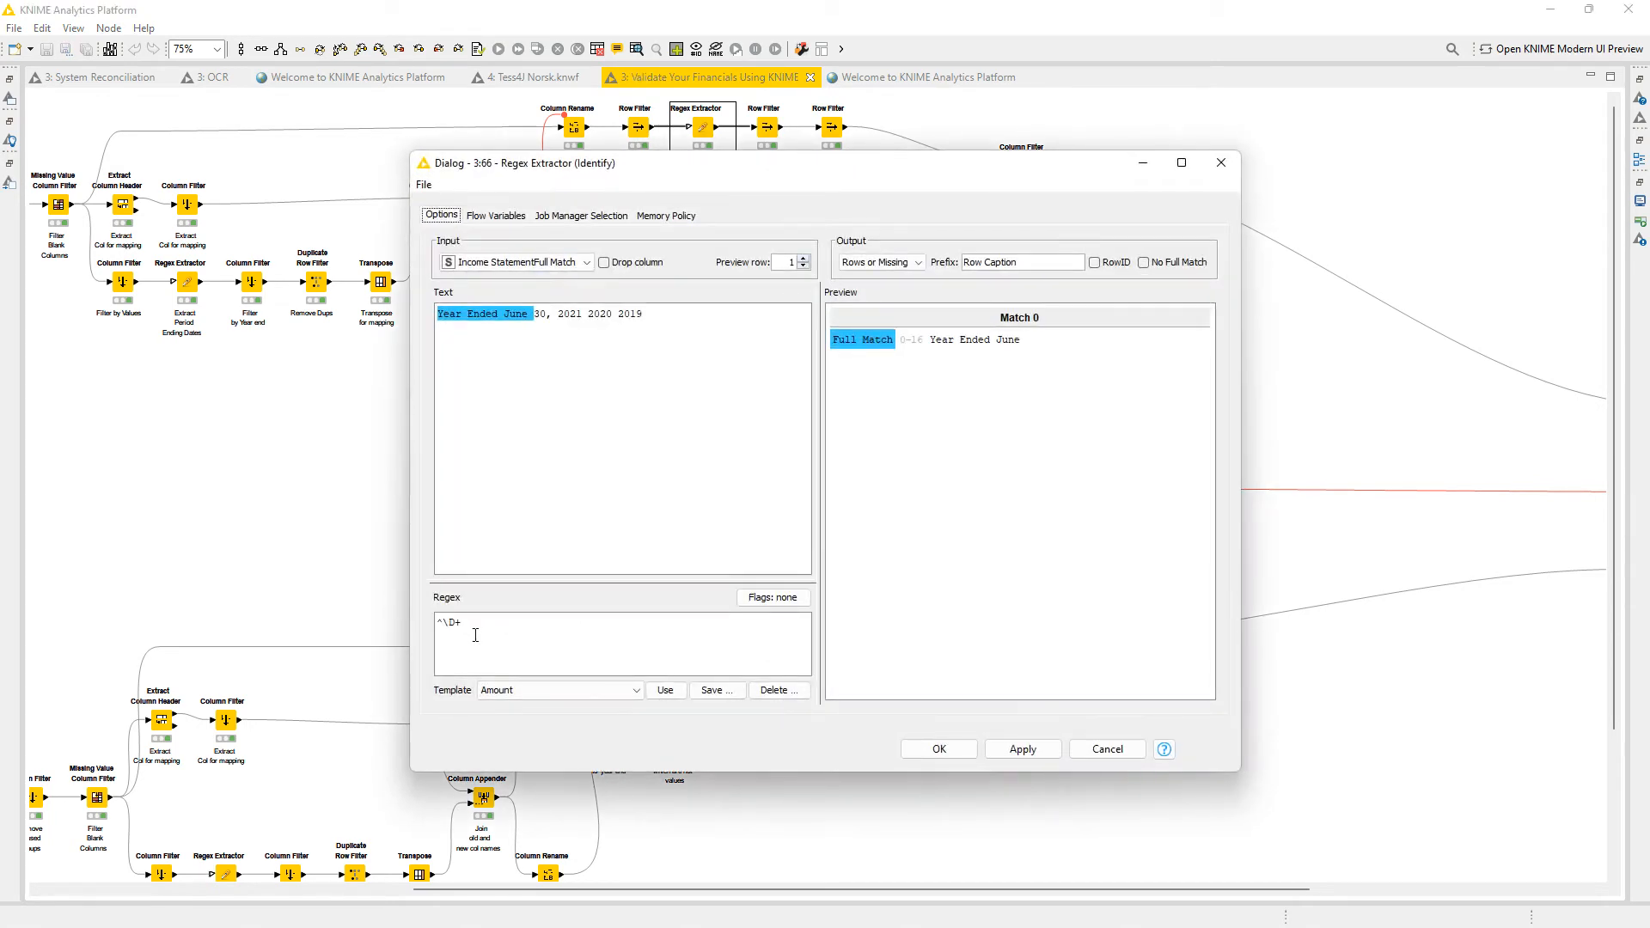
pyautogui.moveTo(475, 636); pyautogui.dragTo(426, 618)
pyautogui.click(450, 623)
pyautogui.click(1222, 163)
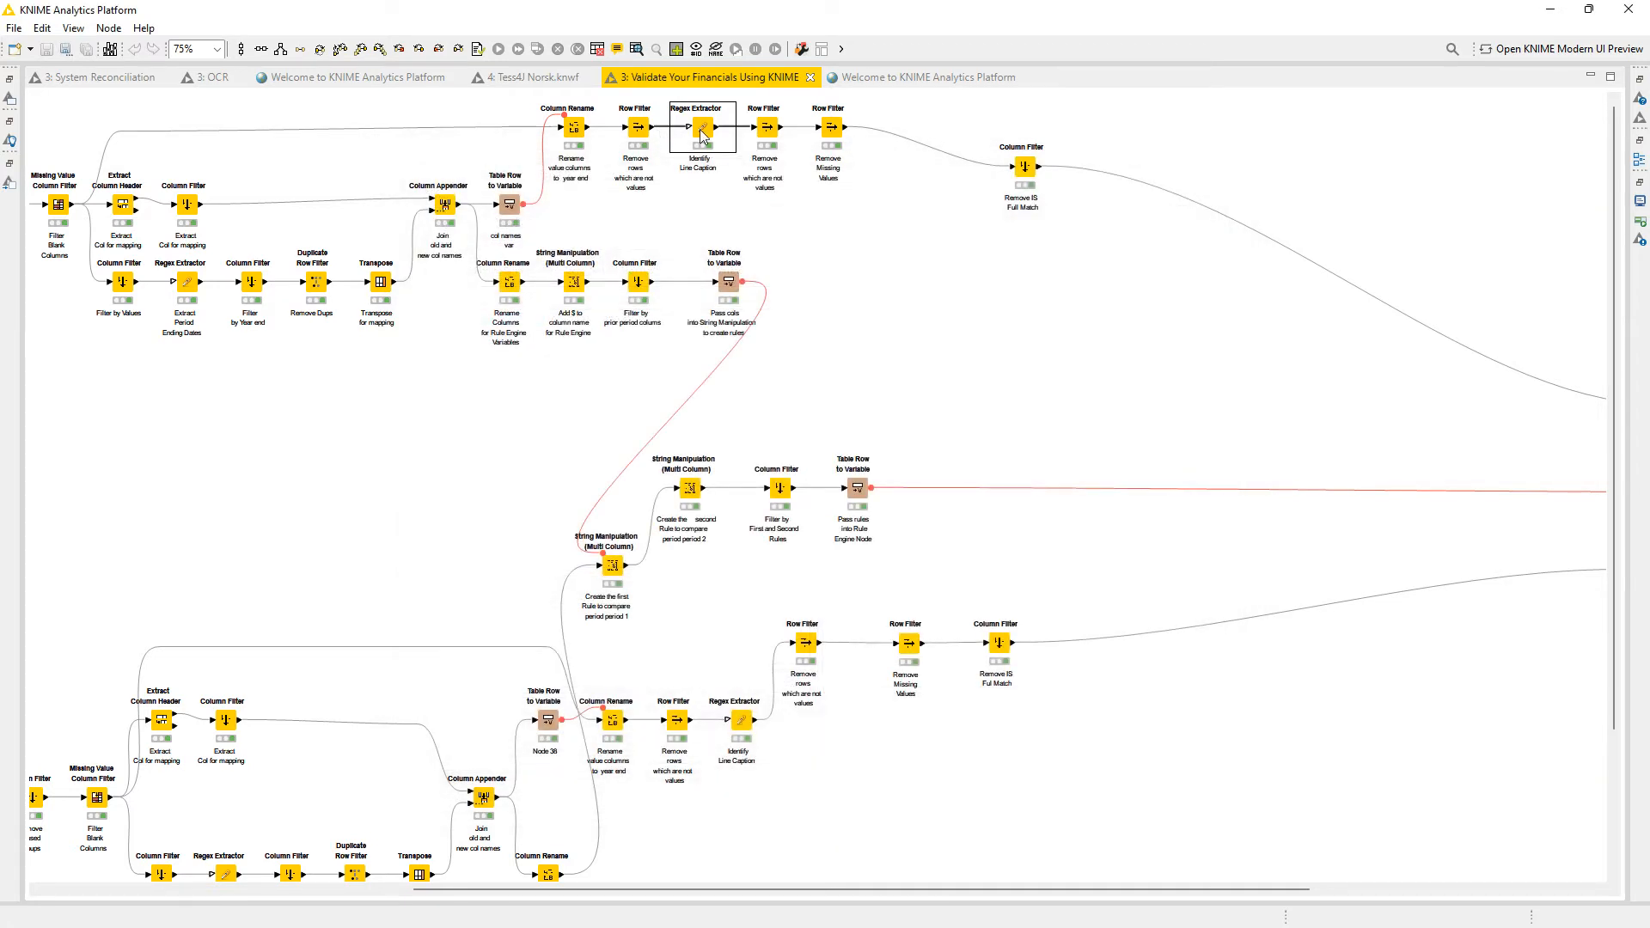
# Review the column to test and pattern-matching criteria of the current-year Row Filter after Identify Line Caption, and close it without changes.
pyautogui.doubleClick(768, 129)
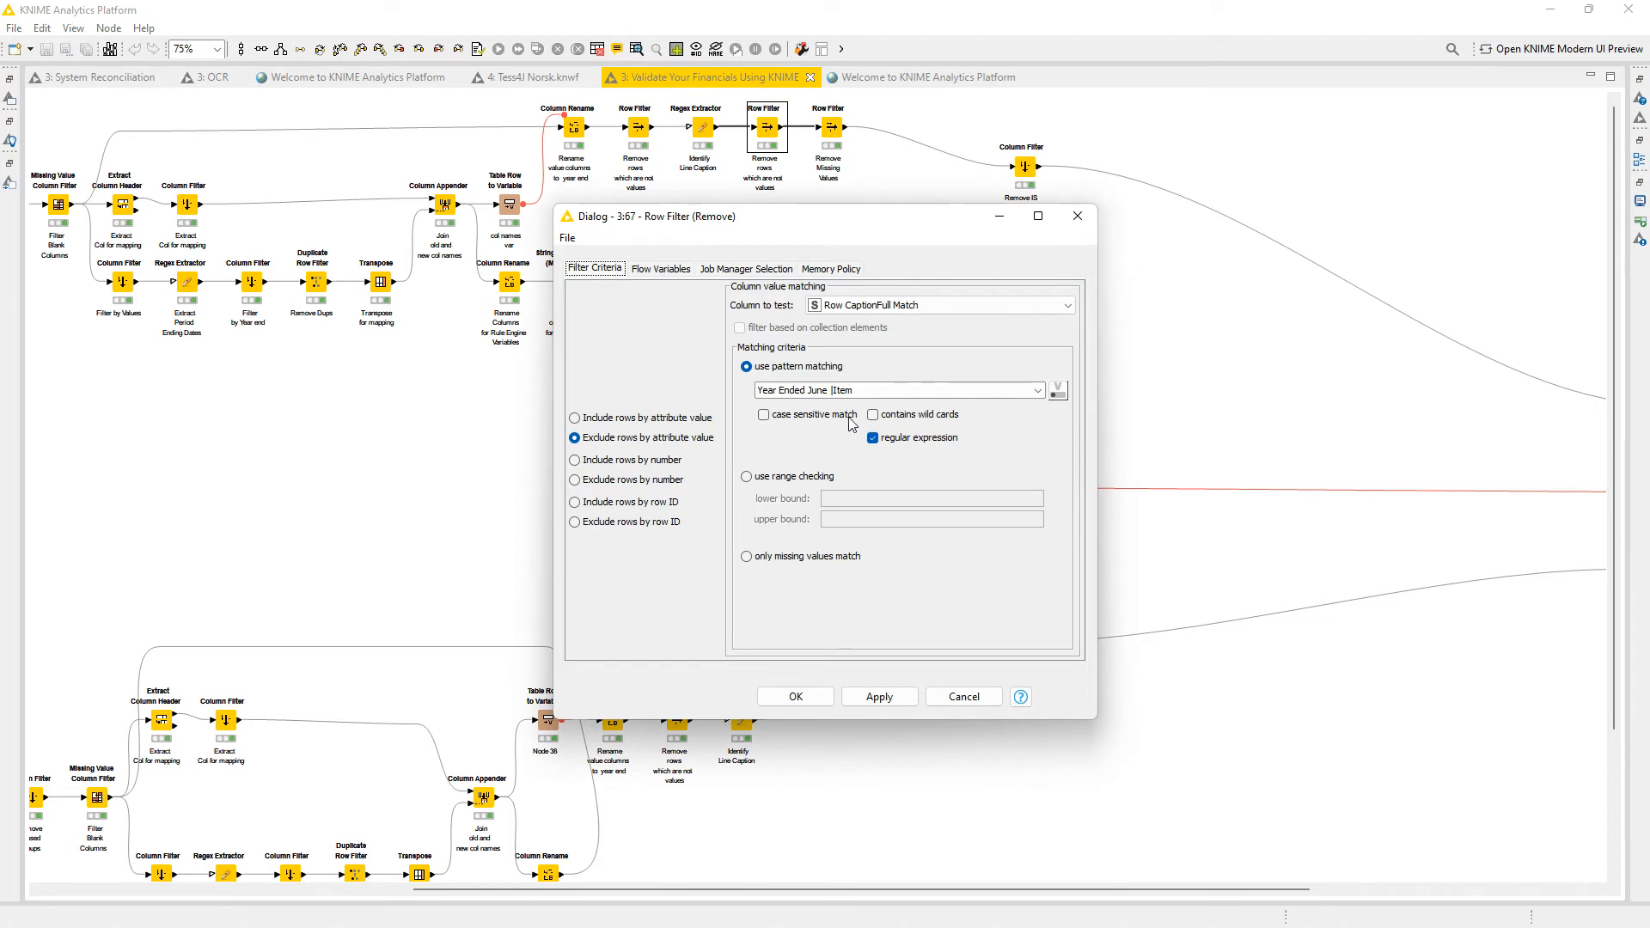
pyautogui.click(856, 391)
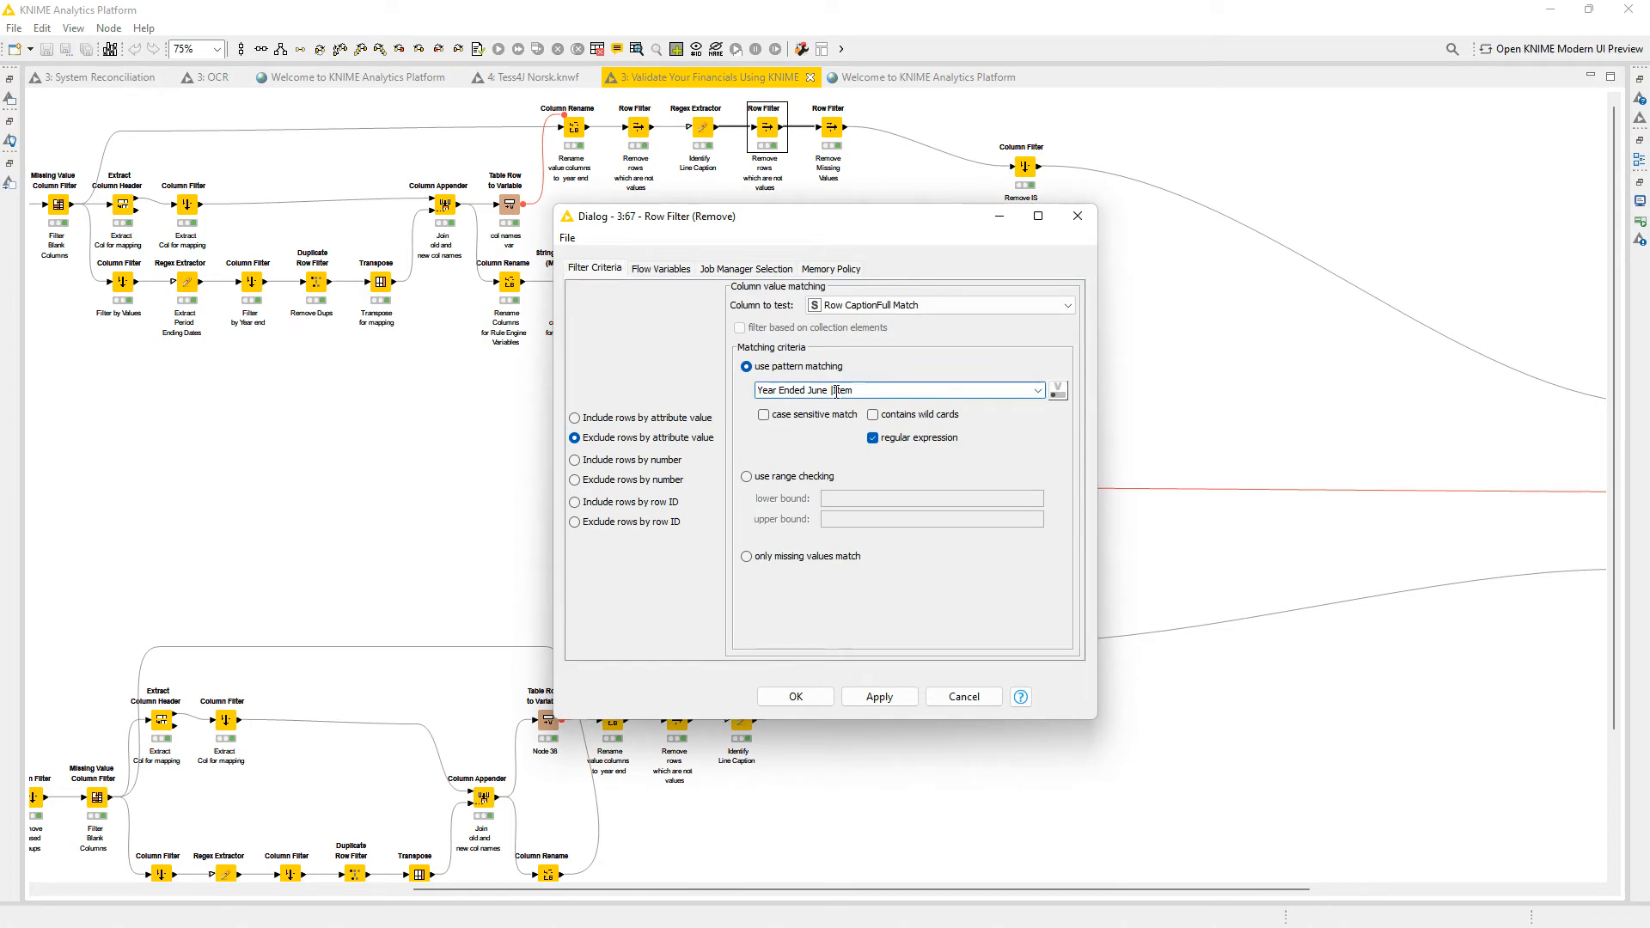
pyautogui.moveTo(828, 393); pyautogui.dragTo(737, 391)
pyautogui.click(869, 390)
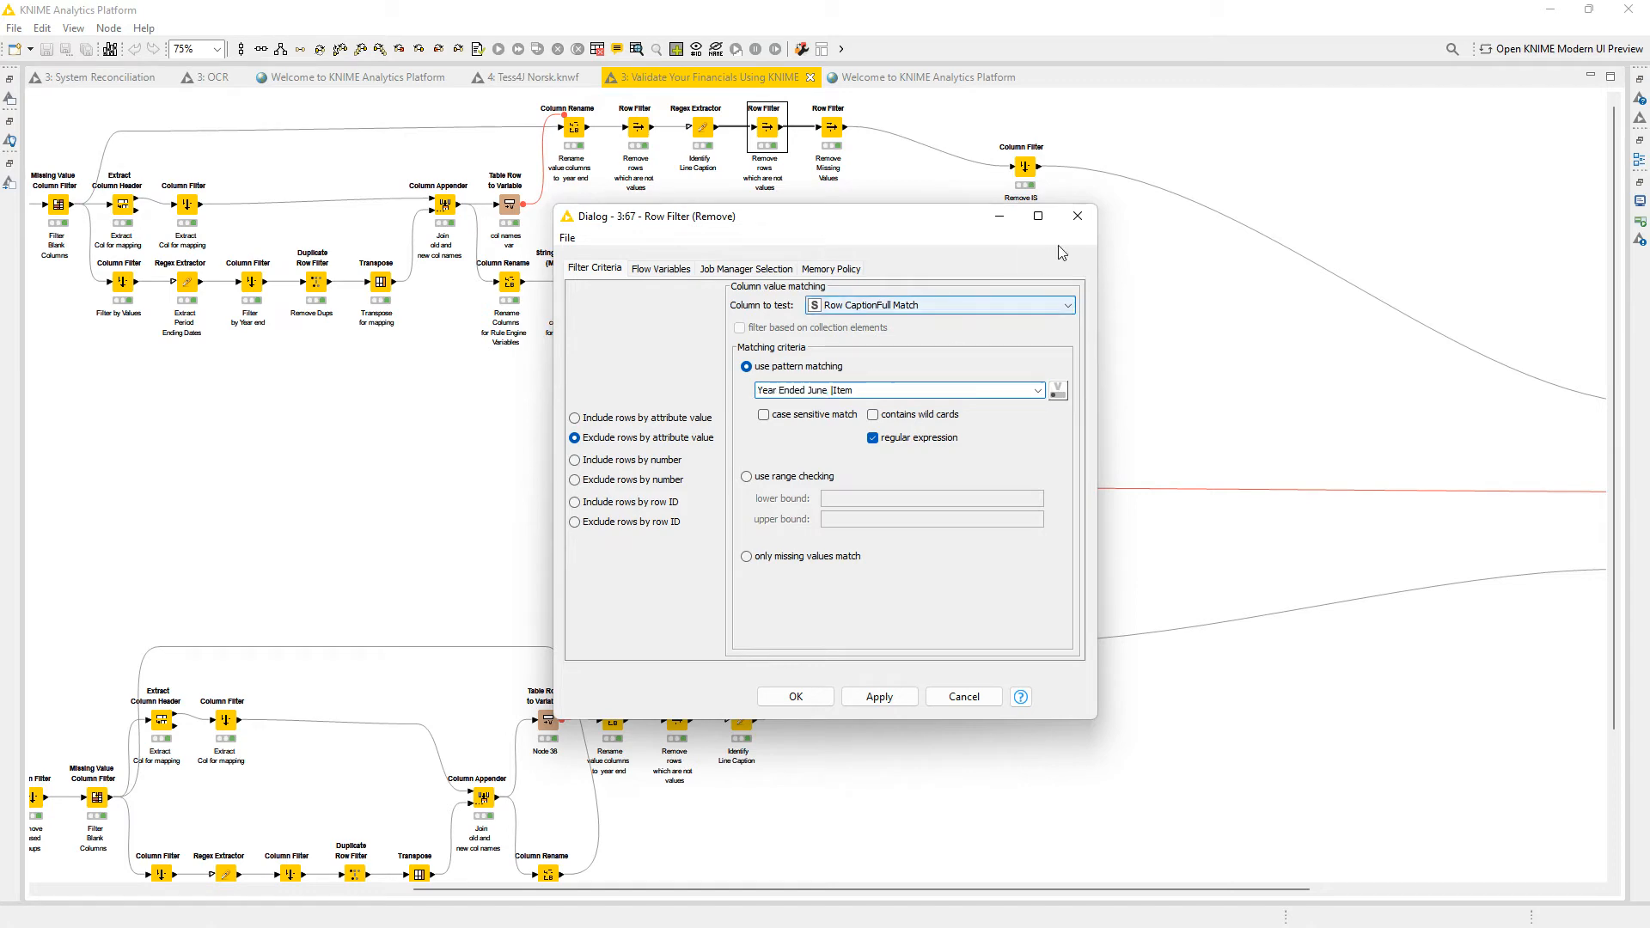
pyautogui.click(1078, 216)
# View the current-year Identify Line Caption extraction result, check the first row's caption, widen the Row Caption column to read it, and close the table.
pyautogui.click(709, 129)
pyautogui.rightClick(708, 129)
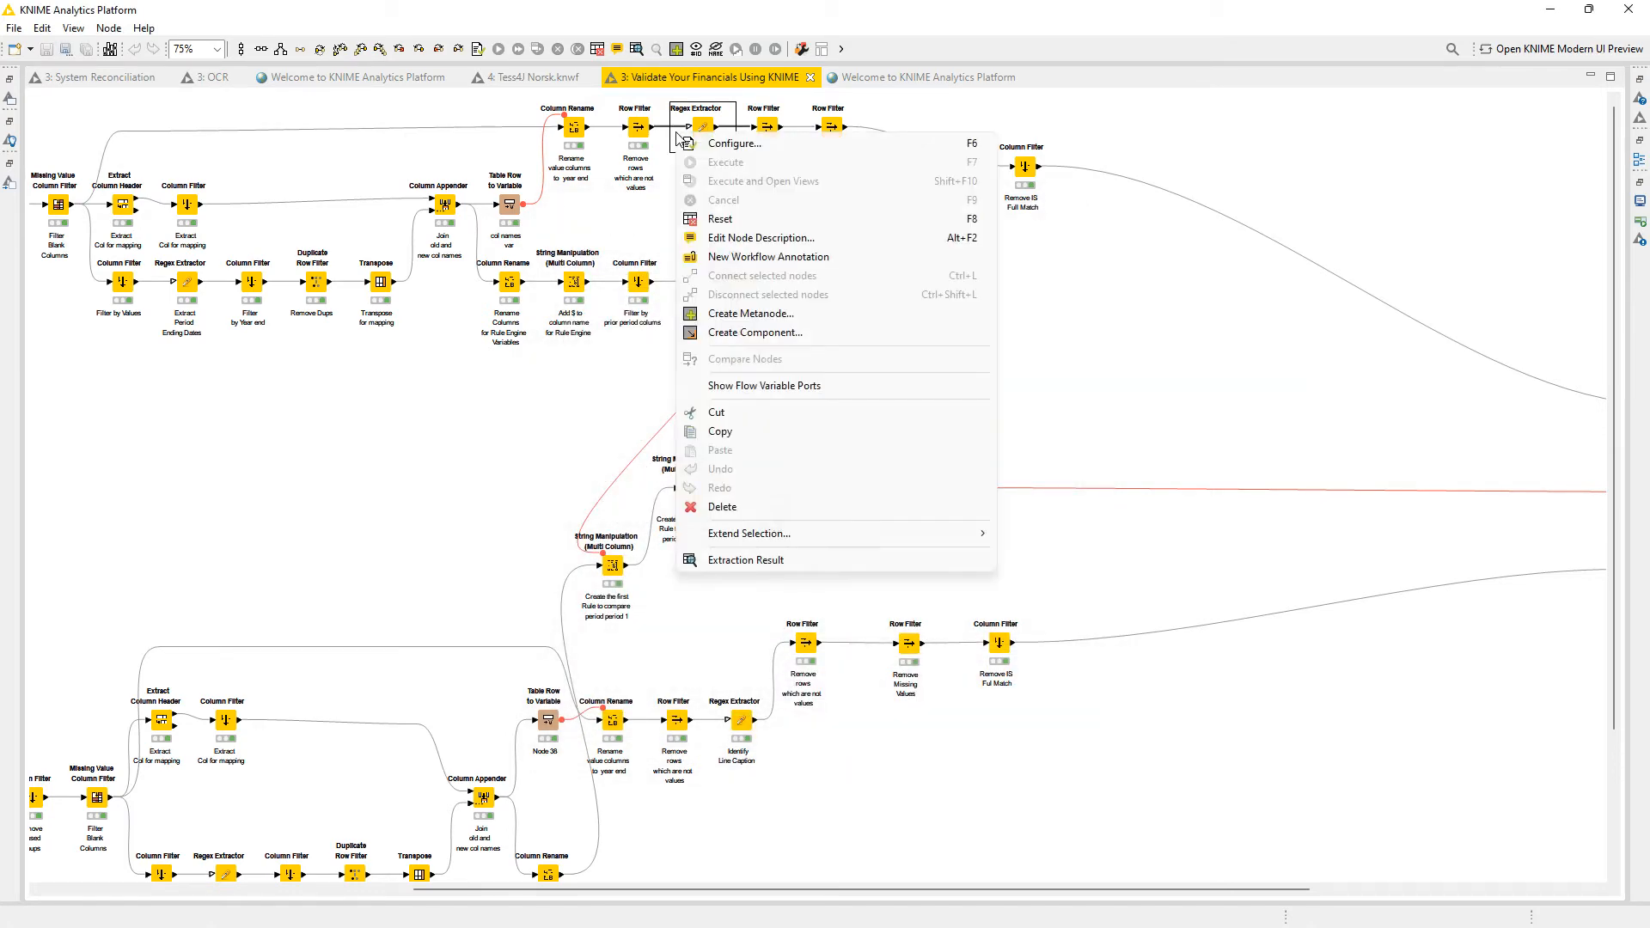
pyautogui.click(782, 568)
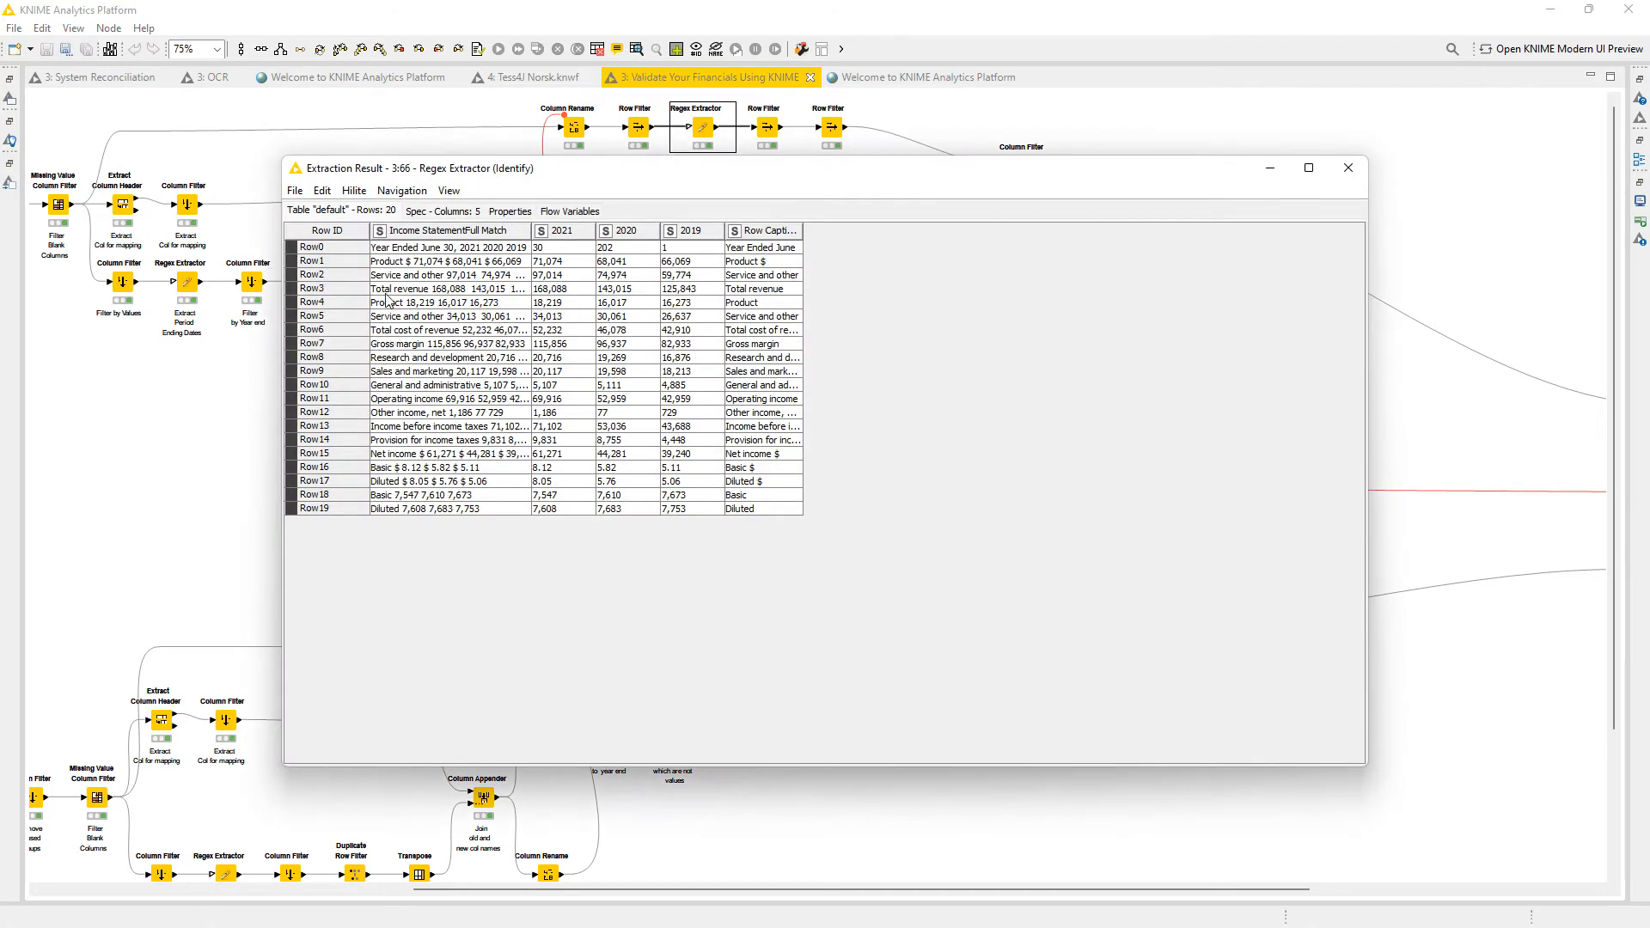
pyautogui.click(412, 237)
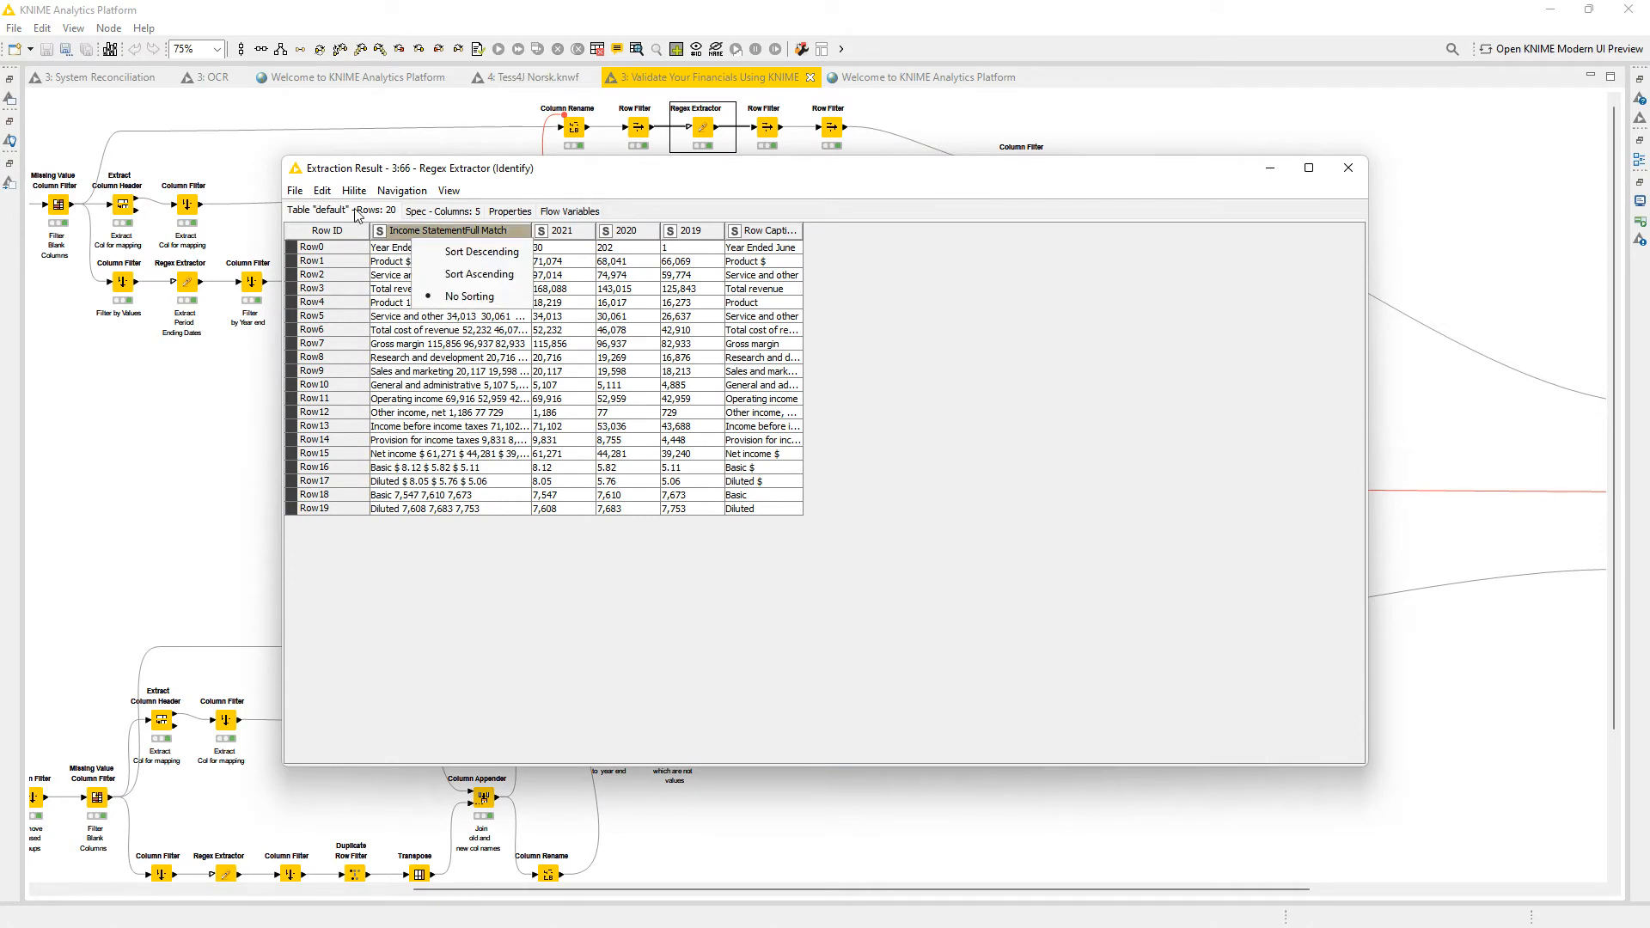
pyautogui.click(760, 248)
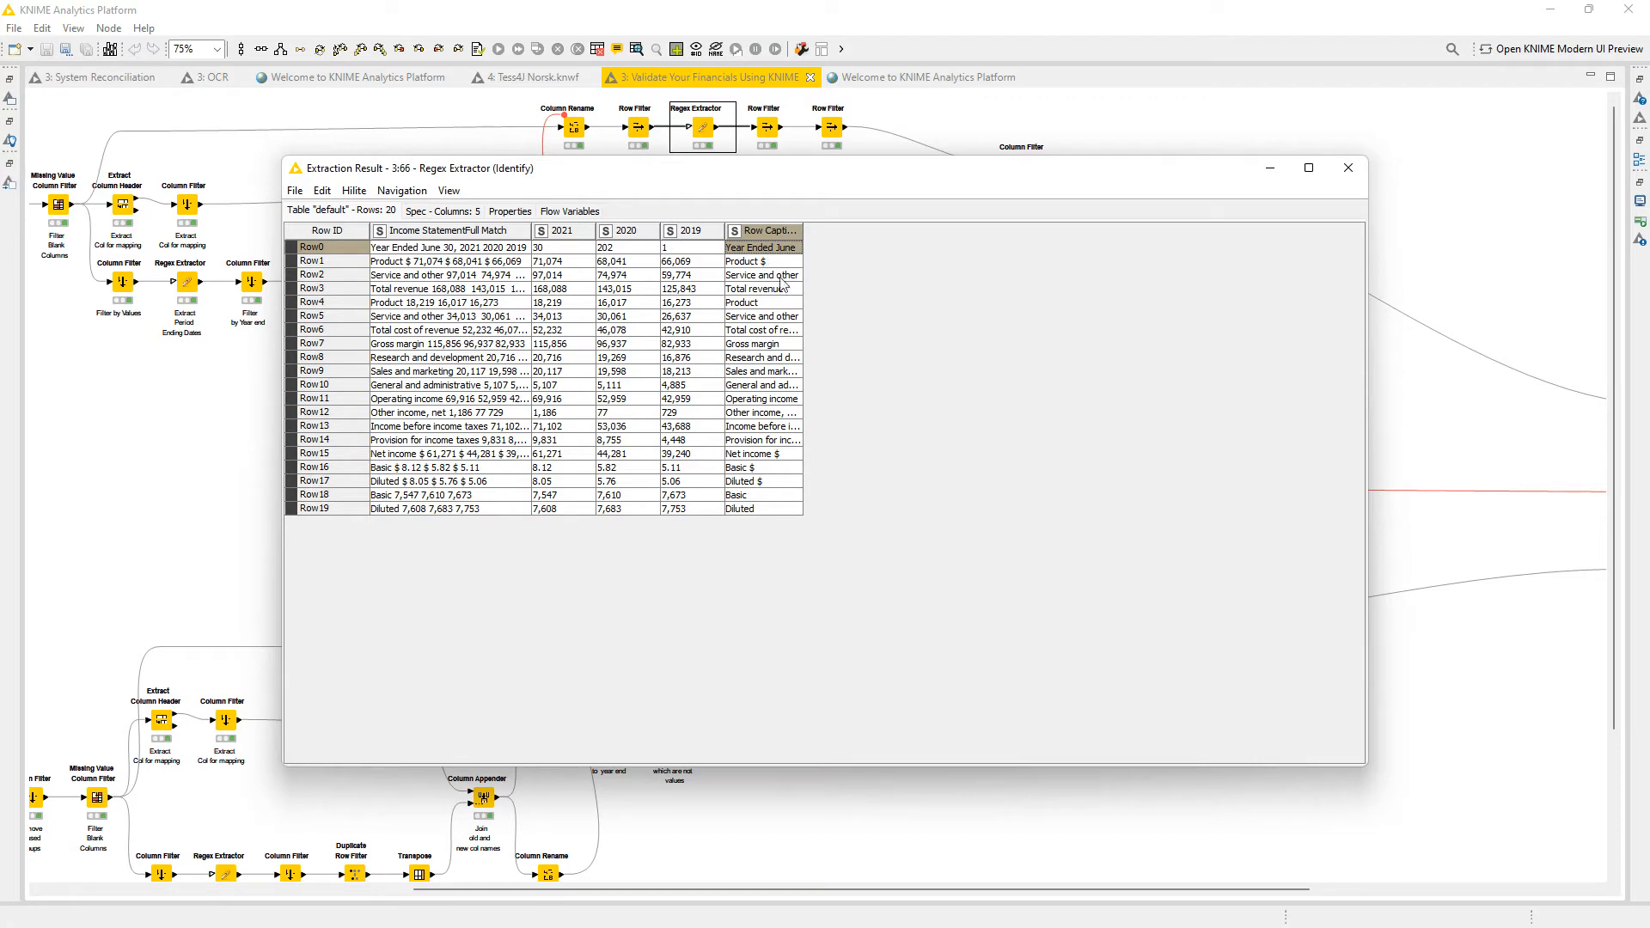
pyautogui.doubleClick(805, 226)
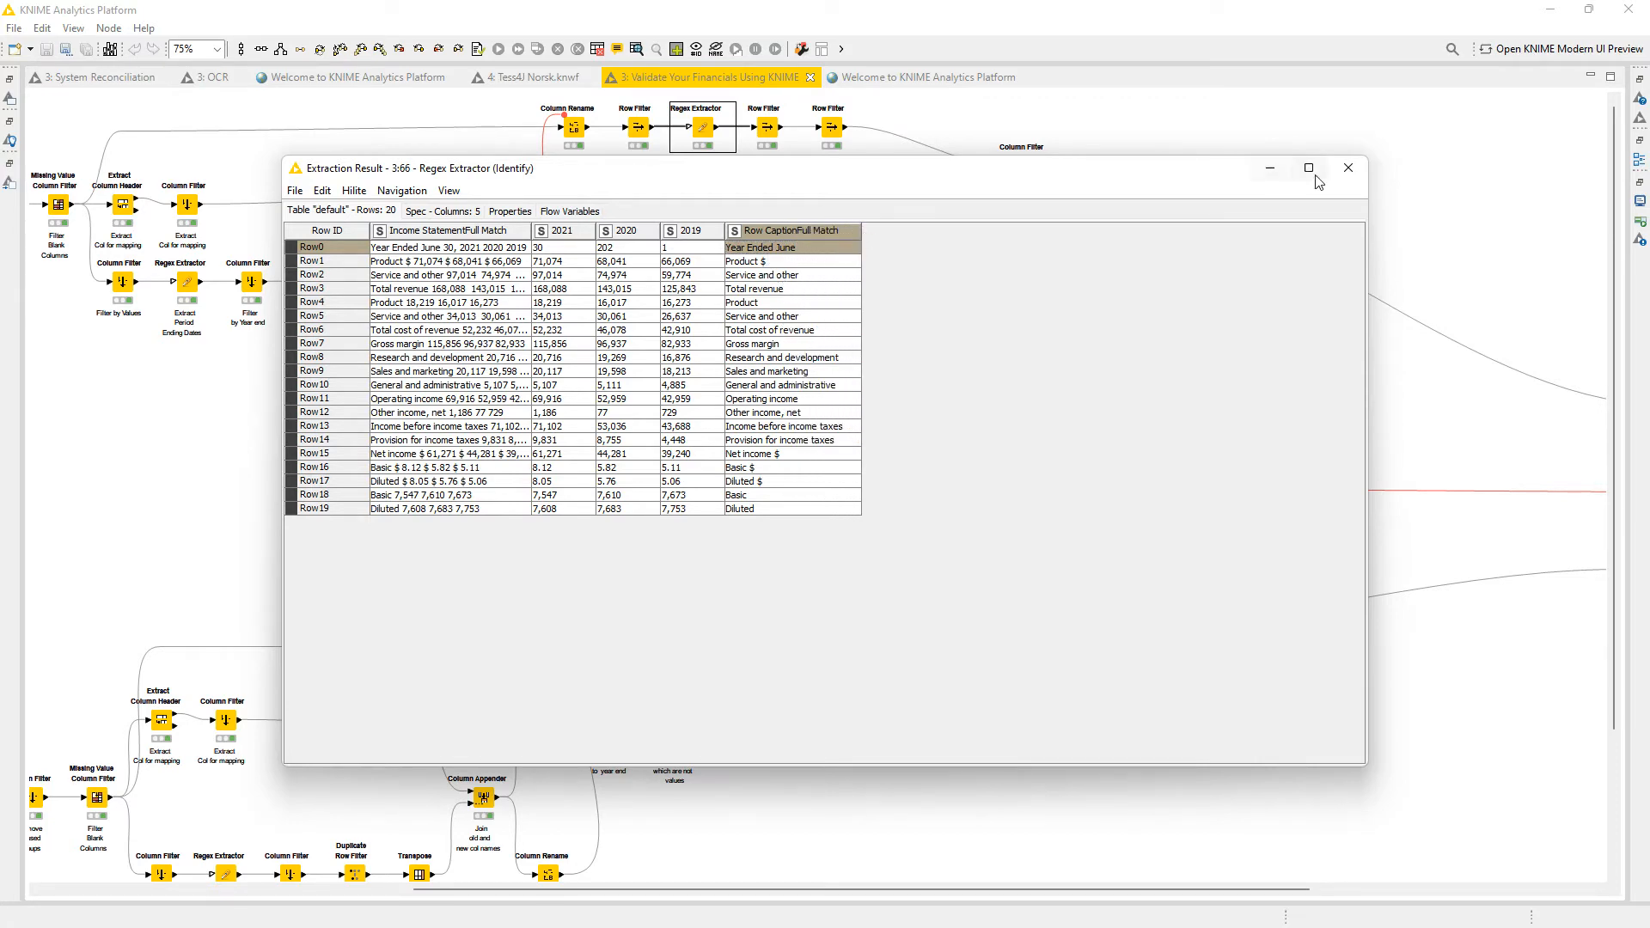
pyautogui.click(1349, 168)
# Recheck the criteria of the current-year Row Filter after Identify Line Caption, and inspect its filtered table for the removed header row.
pyautogui.doubleClick(767, 131)
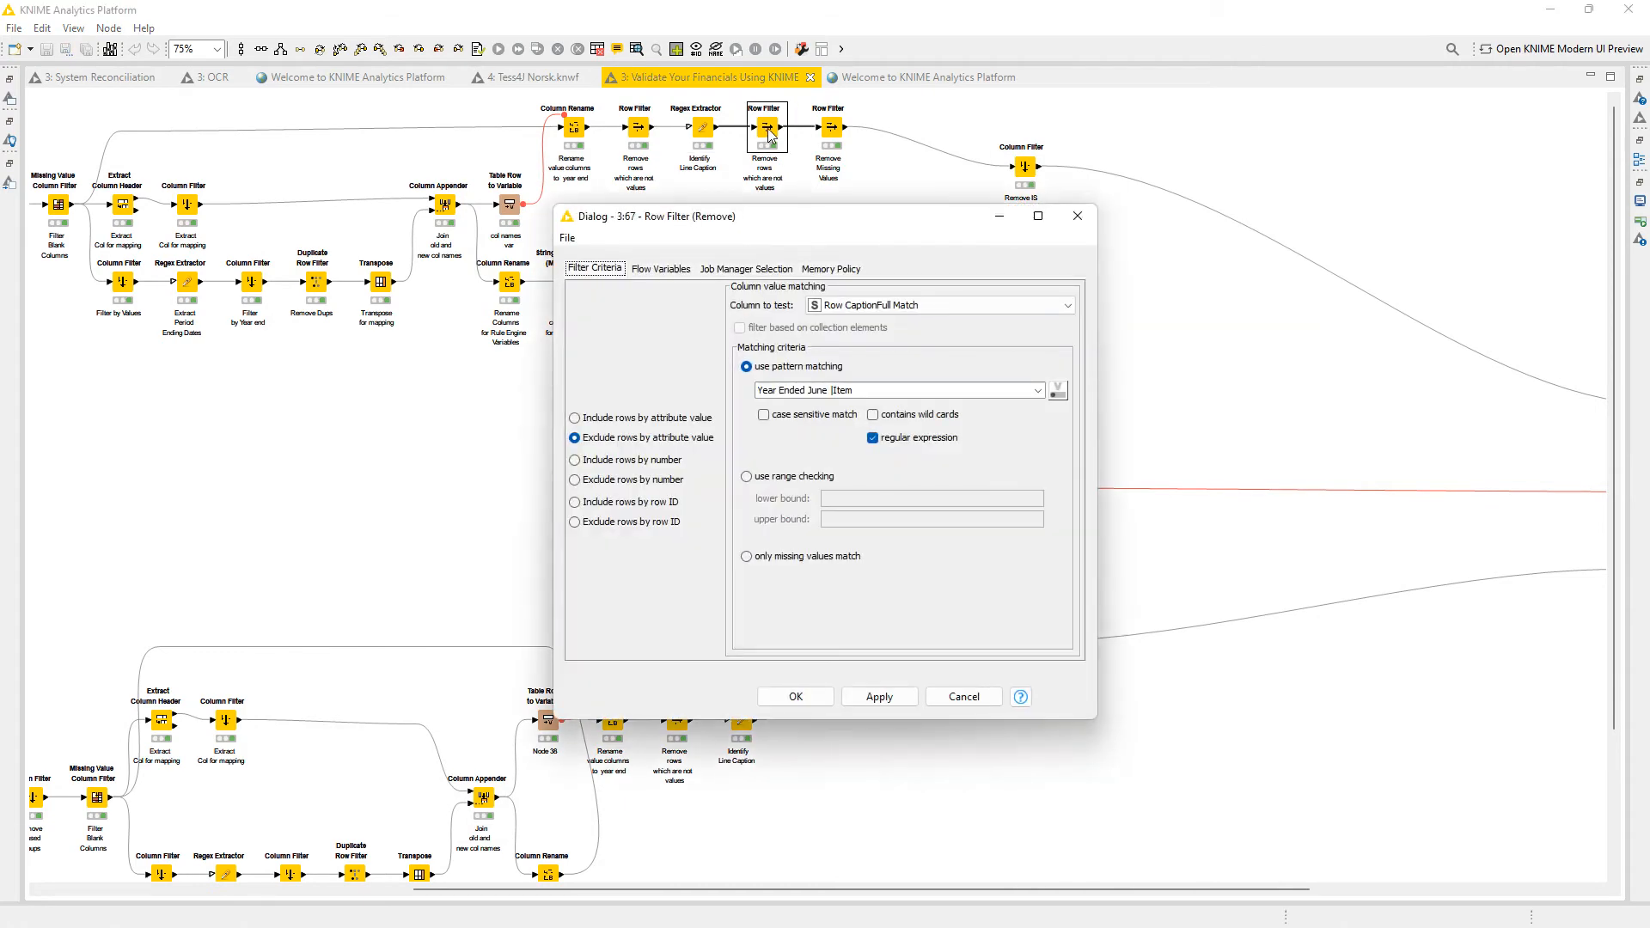
pyautogui.click(1052, 234)
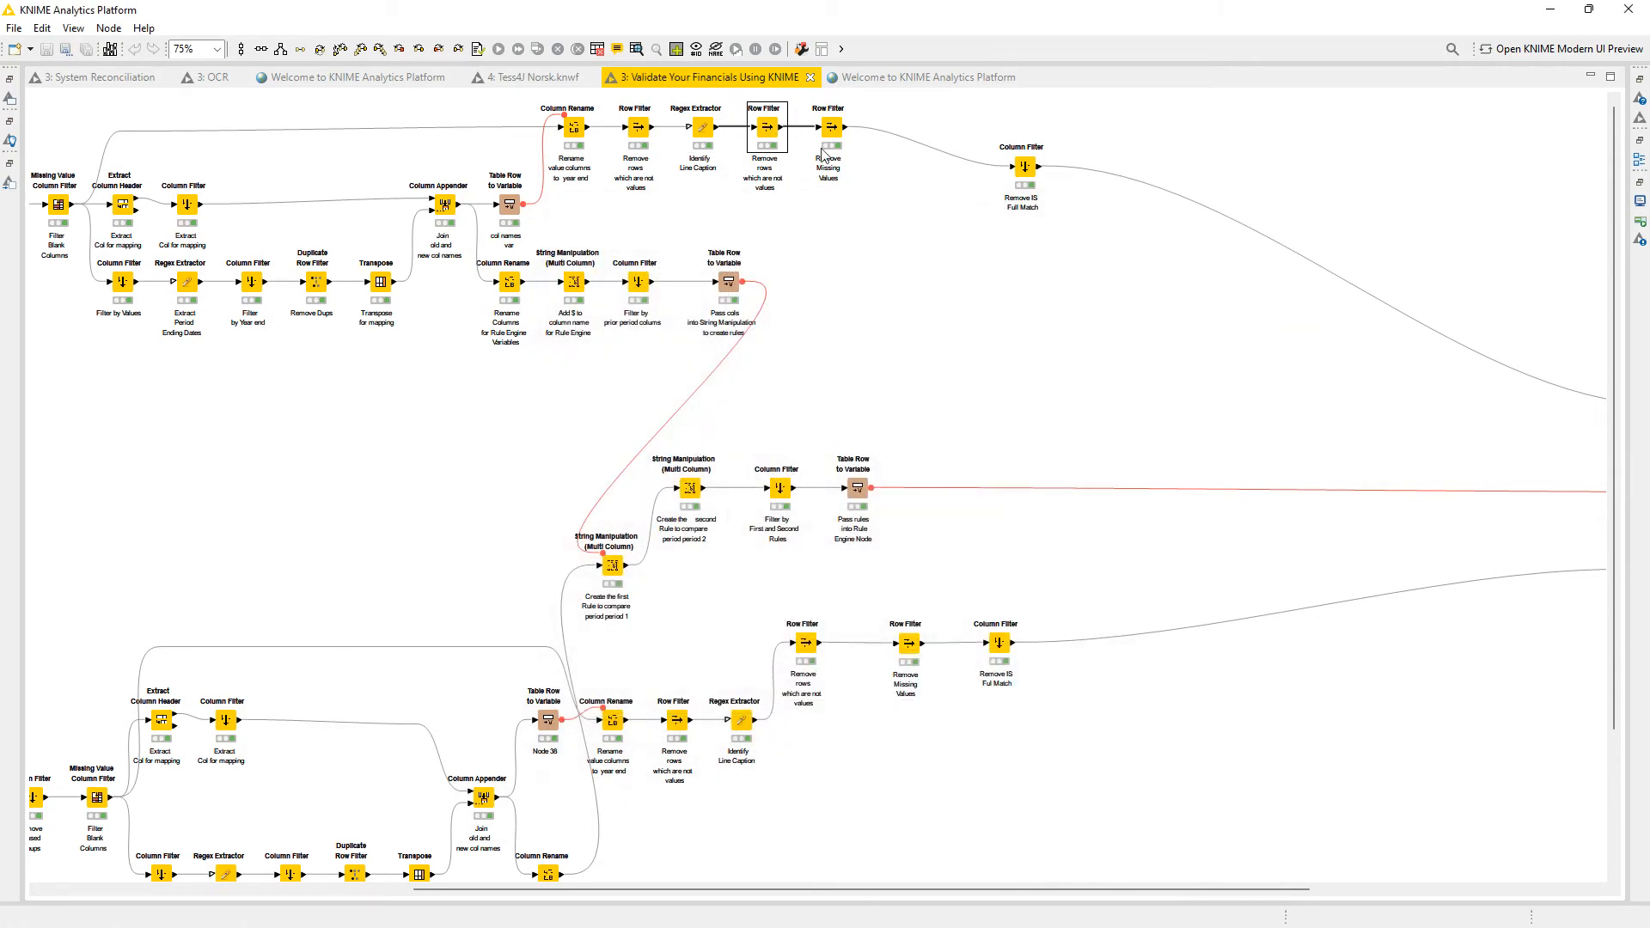
pyautogui.rightClick(767, 133)
pyautogui.click(873, 556)
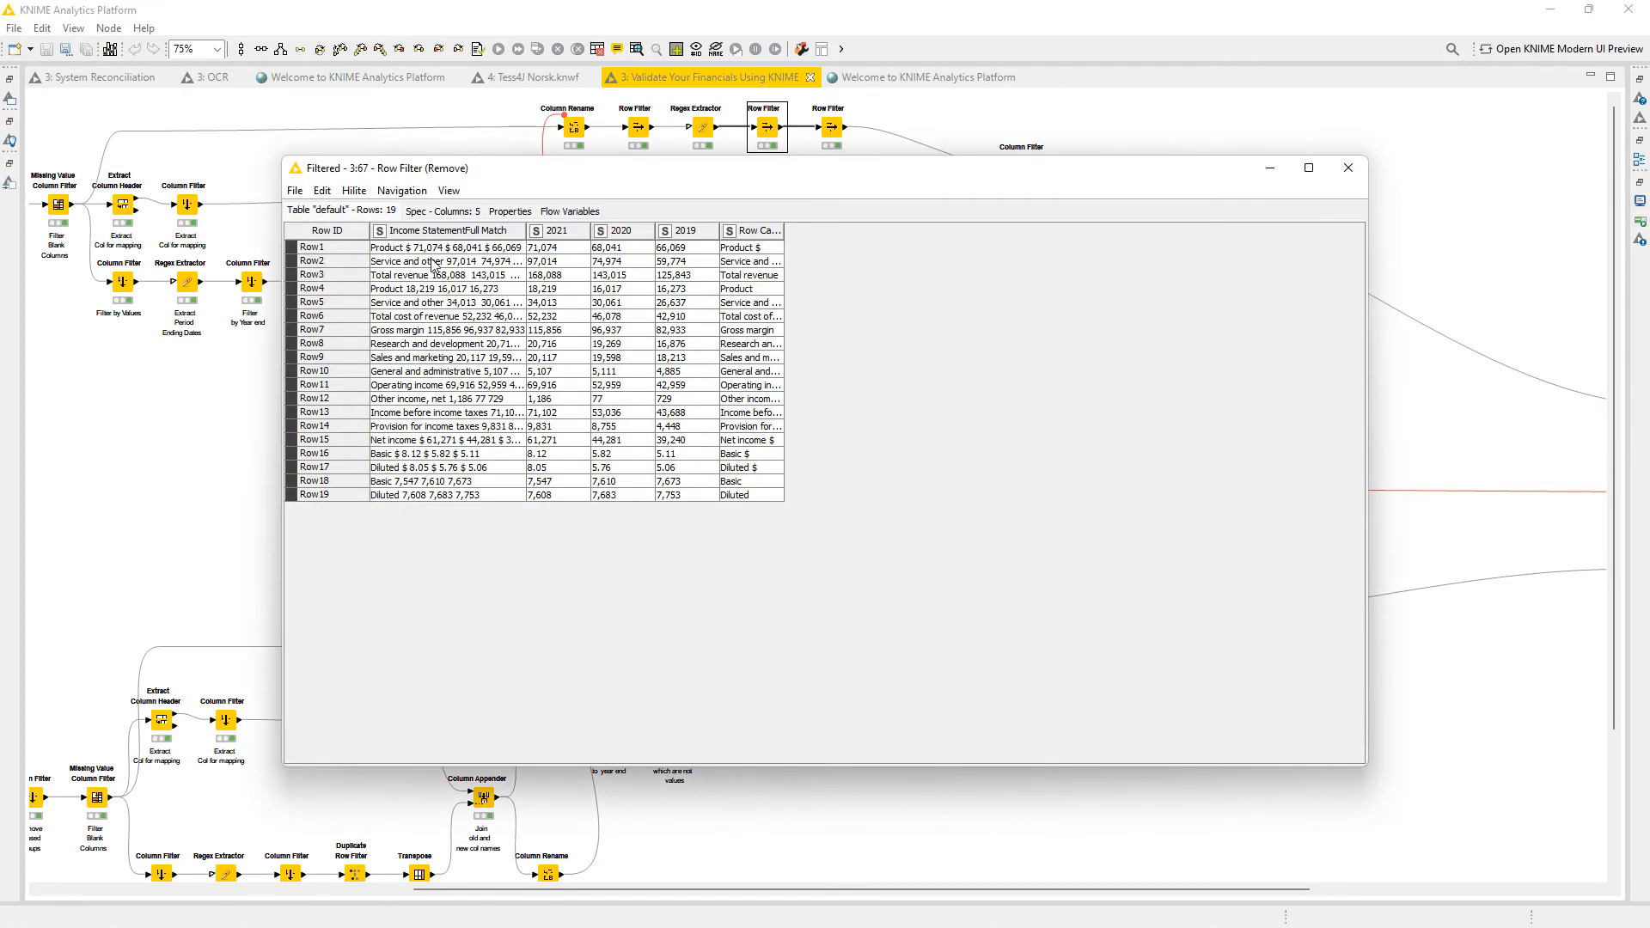
pyautogui.click(1349, 167)
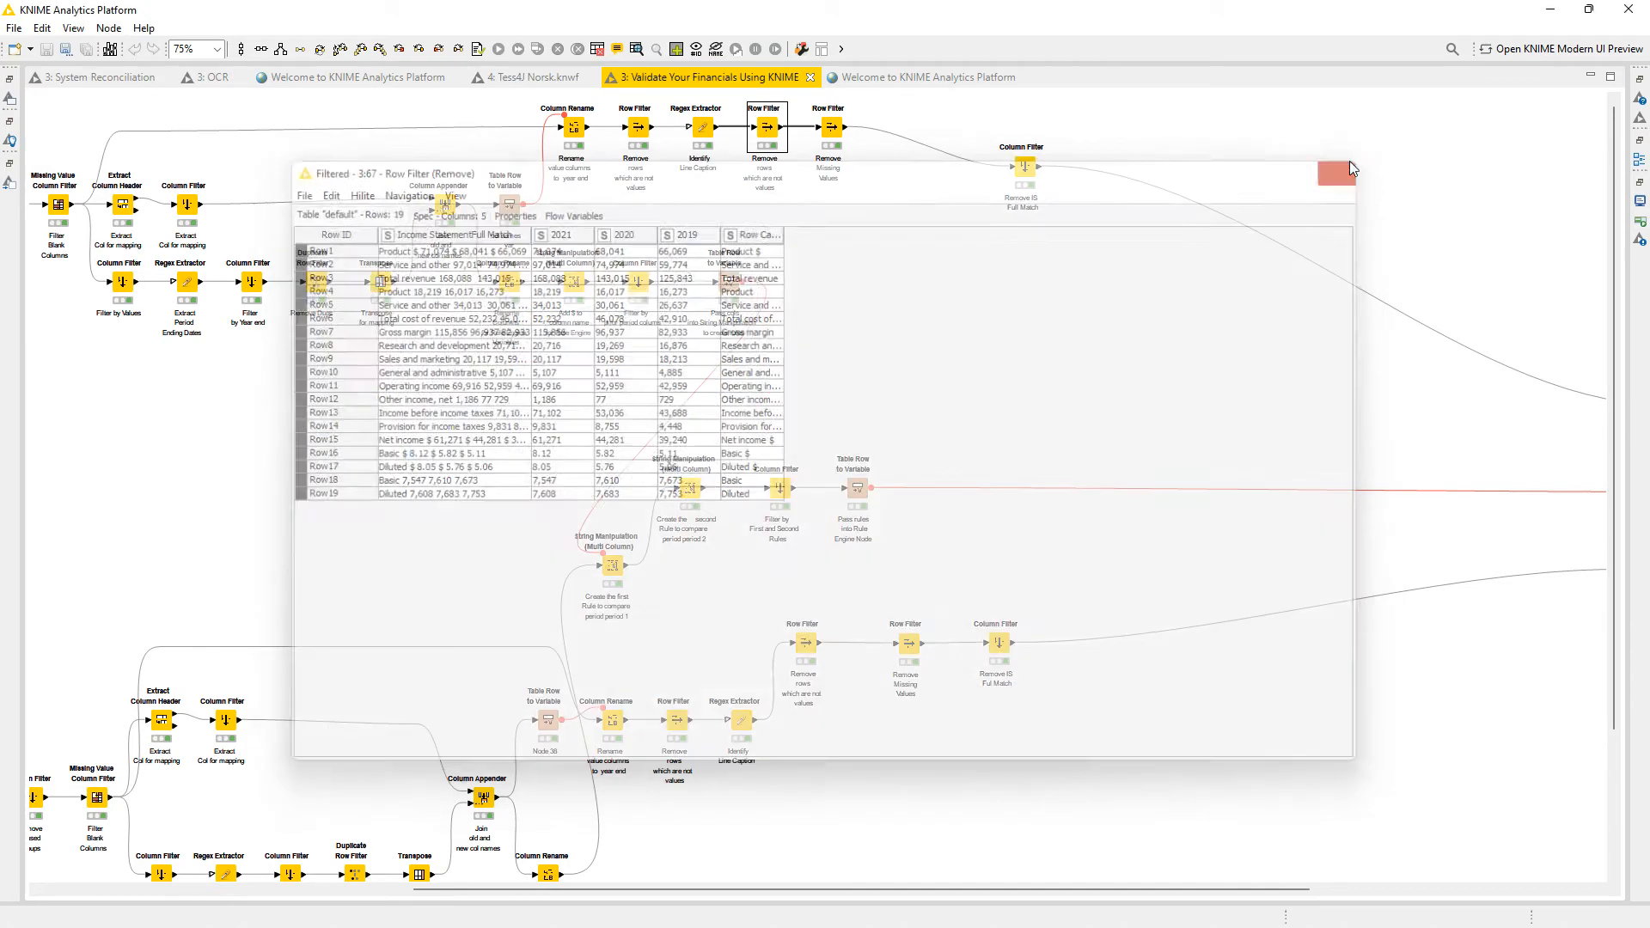
# Review the current-year Remove Missing Values Row Filter's configuration and filtered table, and close both without changes.
pyautogui.click(830, 133)
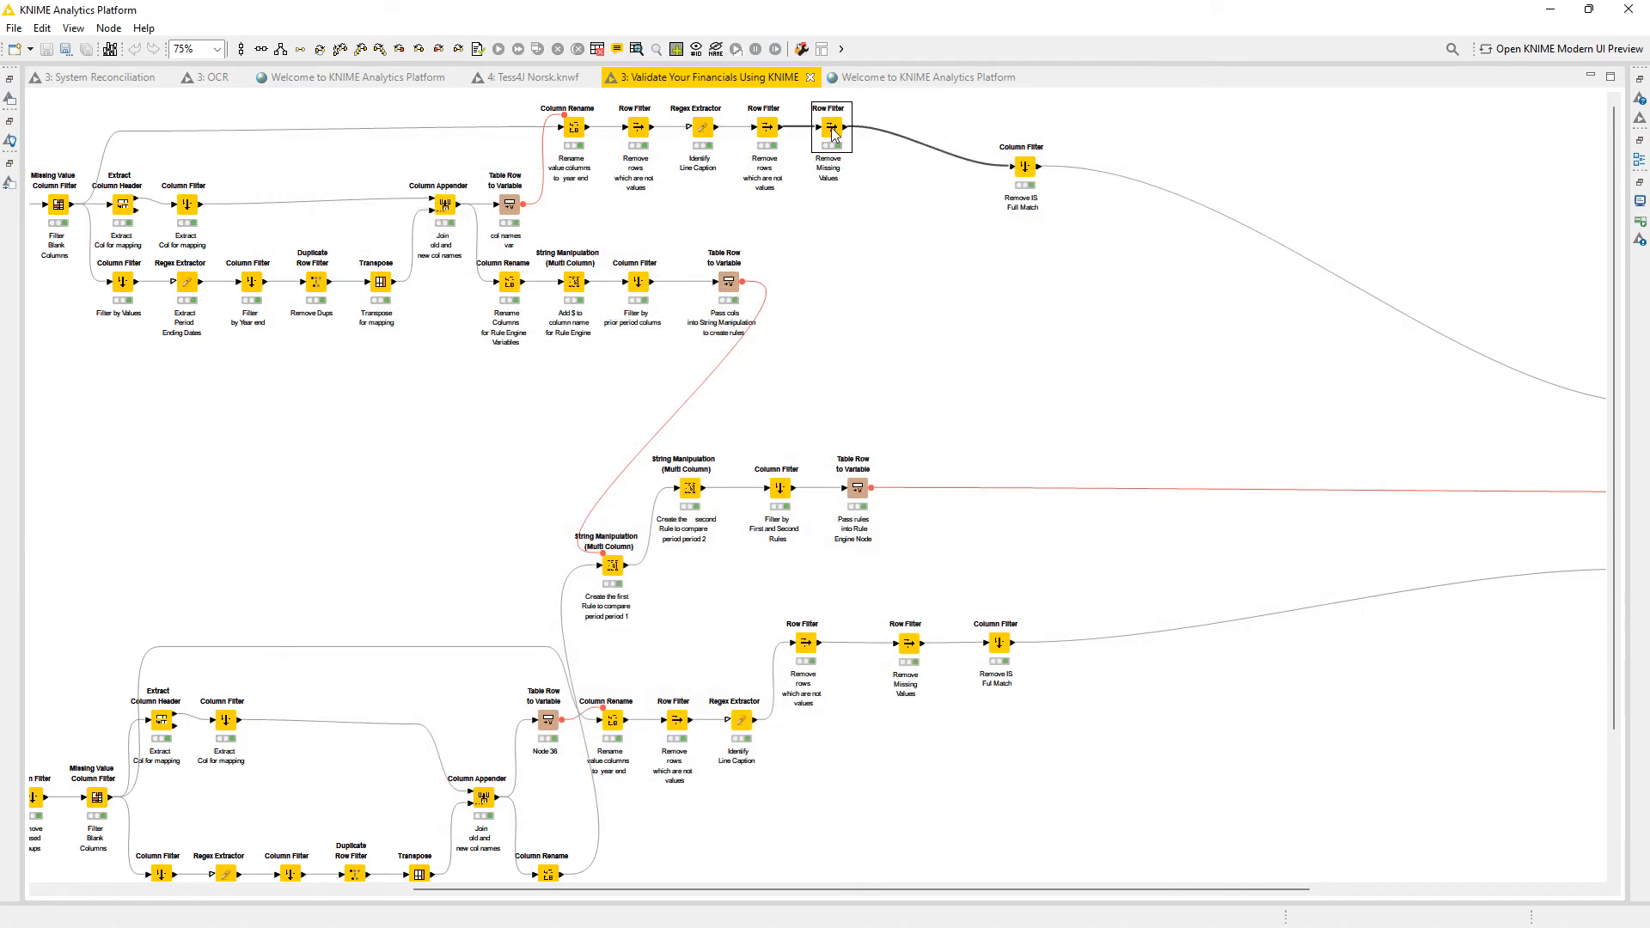
pyautogui.doubleClick(832, 133)
pyautogui.click(1073, 213)
pyautogui.rightClick(839, 133)
pyautogui.click(910, 563)
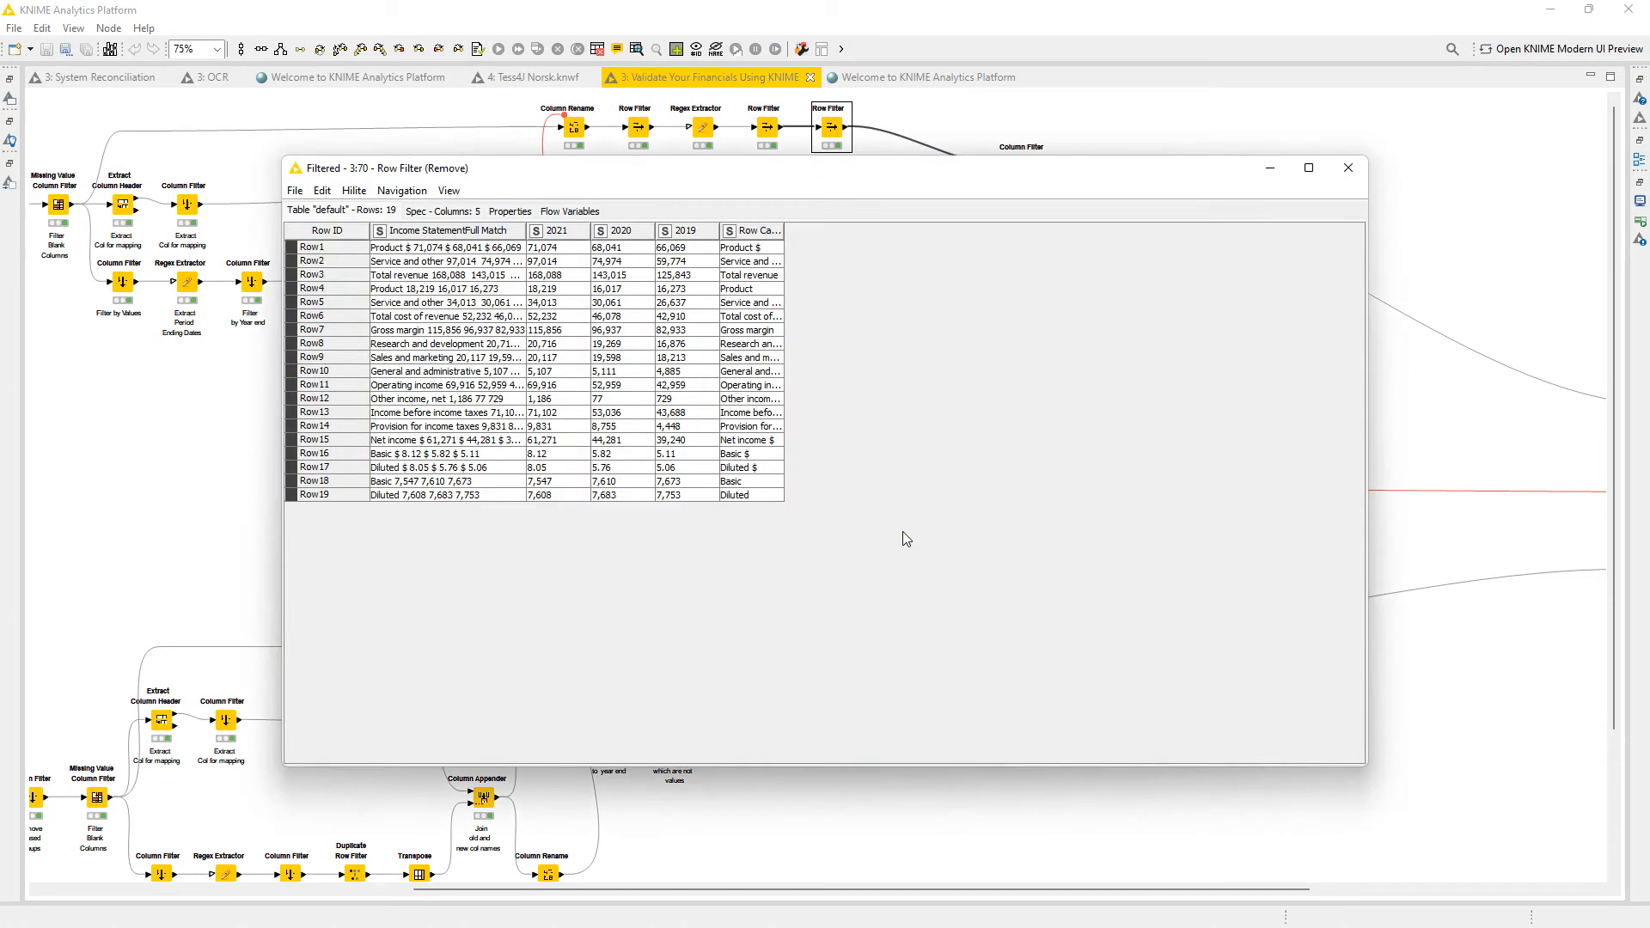
pyautogui.click(1347, 168)
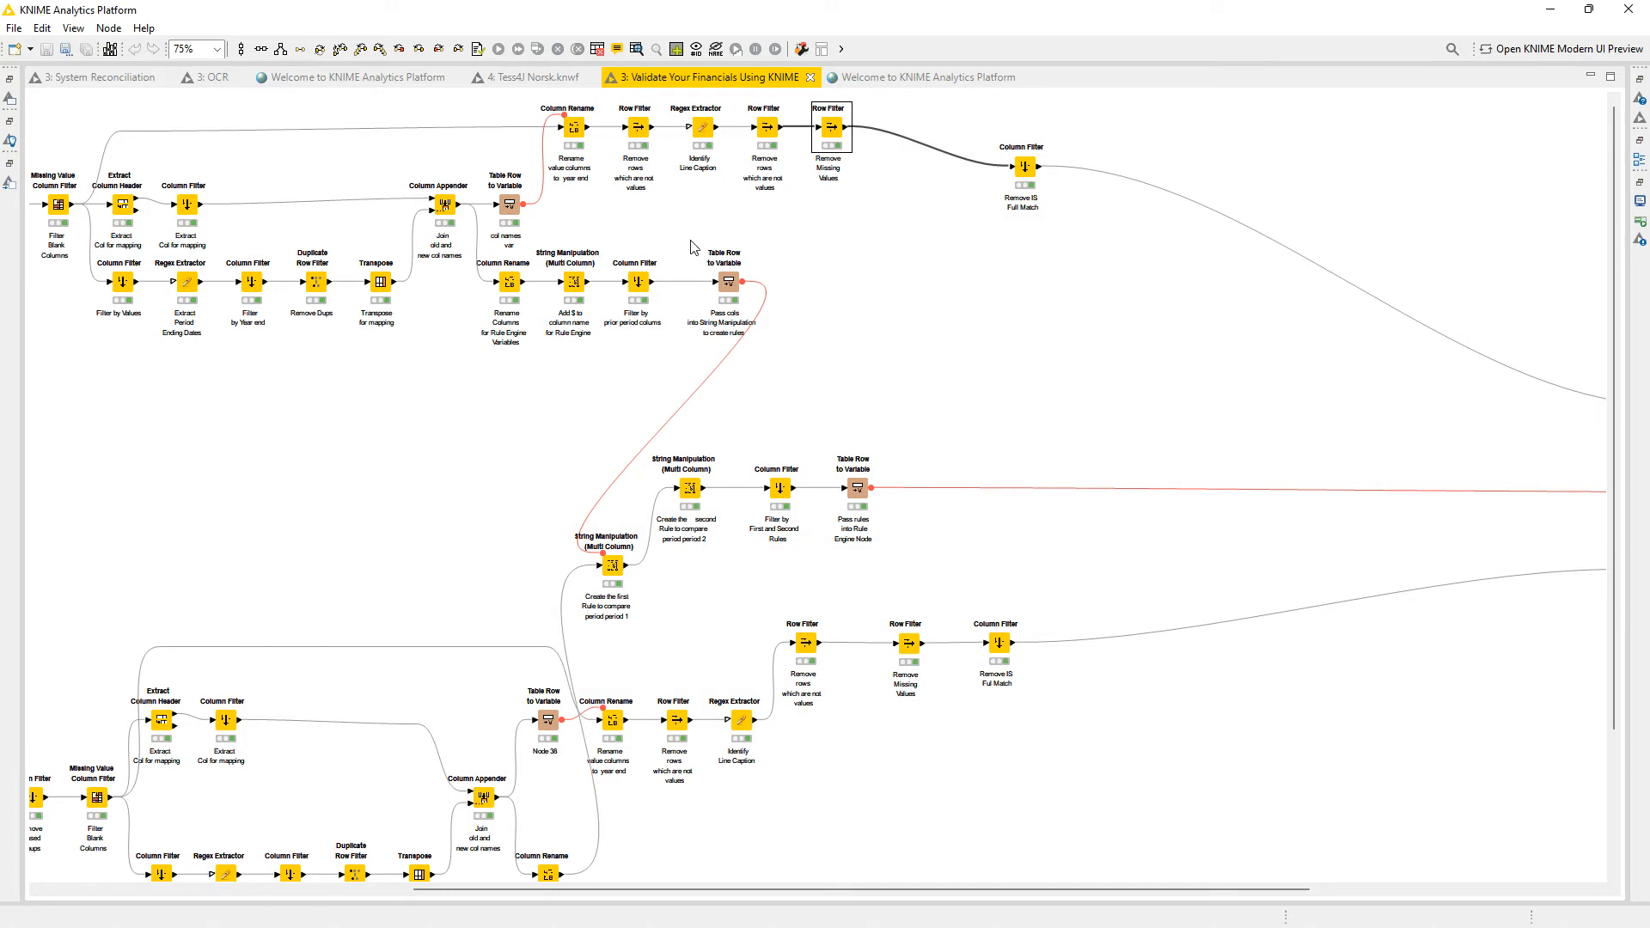
# Examine the year and row caption columns in the current-year Remove IS Full Match Column Filter's filtered table, and close it.
pyautogui.scroll(-3, 888, 502)
pyautogui.click(1028, 166)
pyautogui.rightClick(1028, 167)
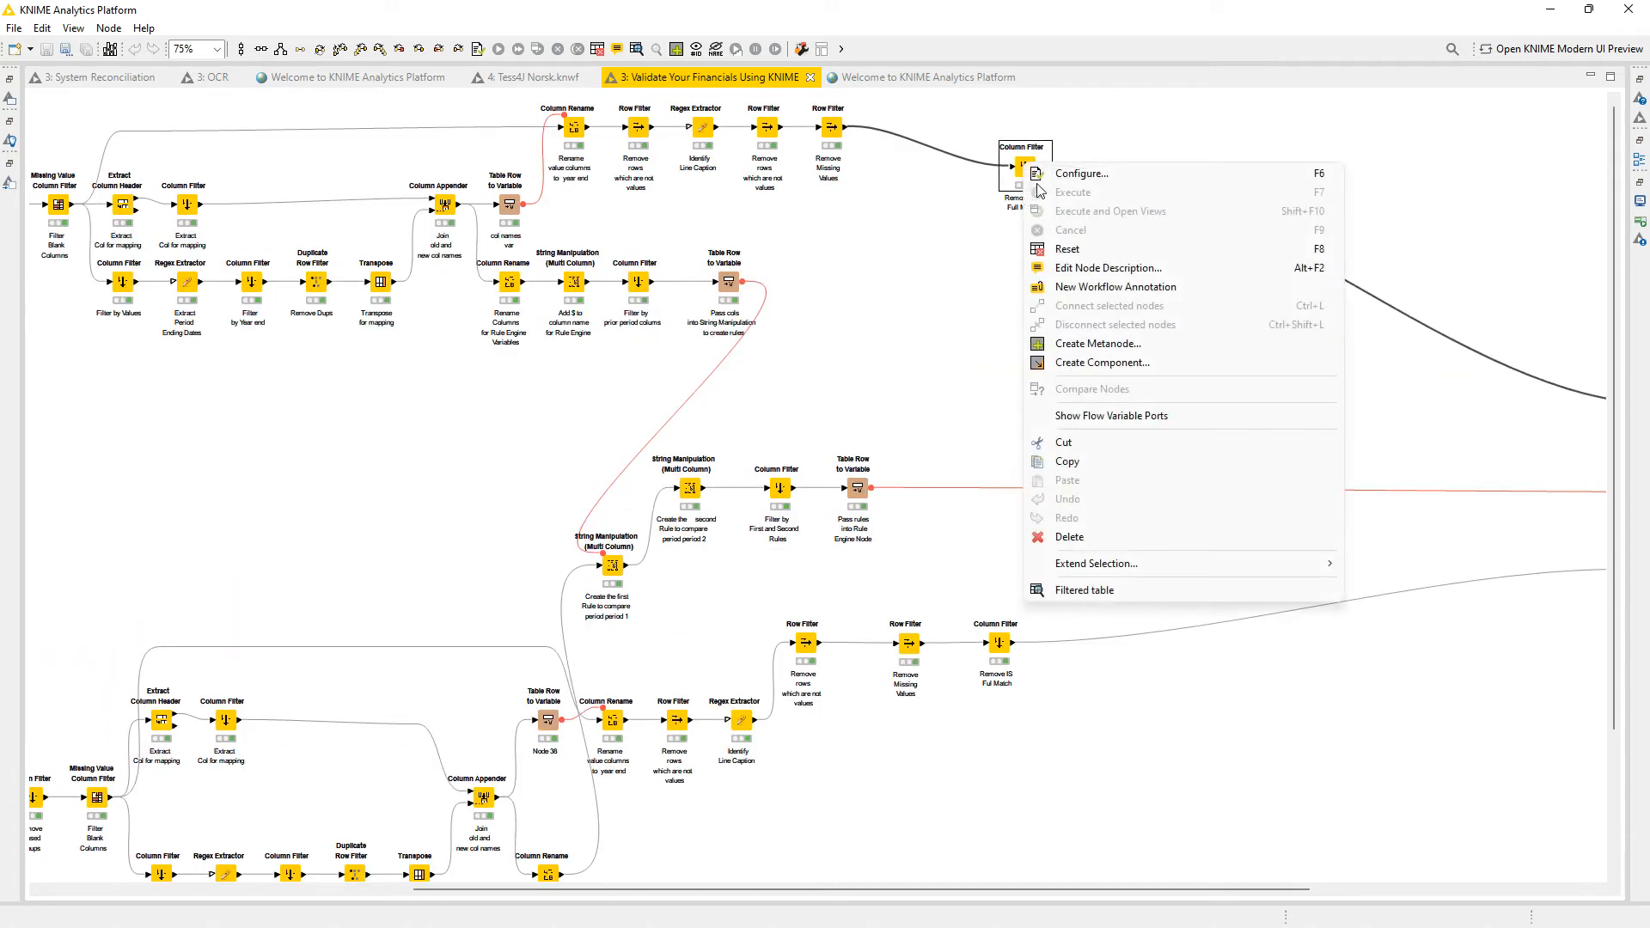
pyautogui.click(1102, 603)
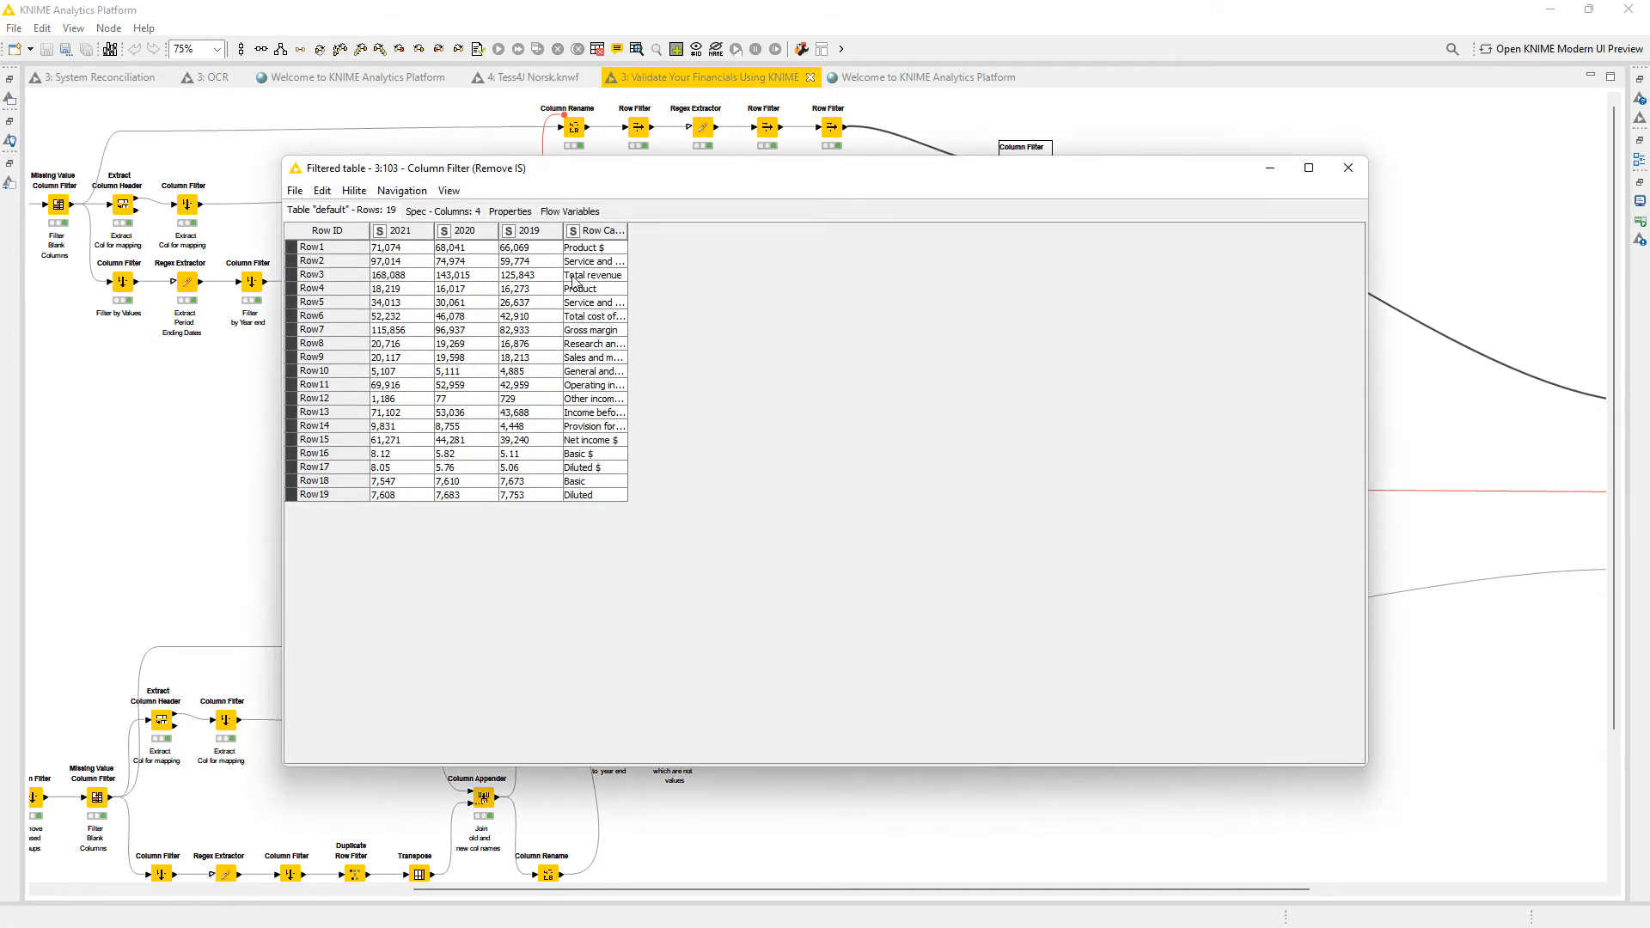
pyautogui.click(1348, 168)
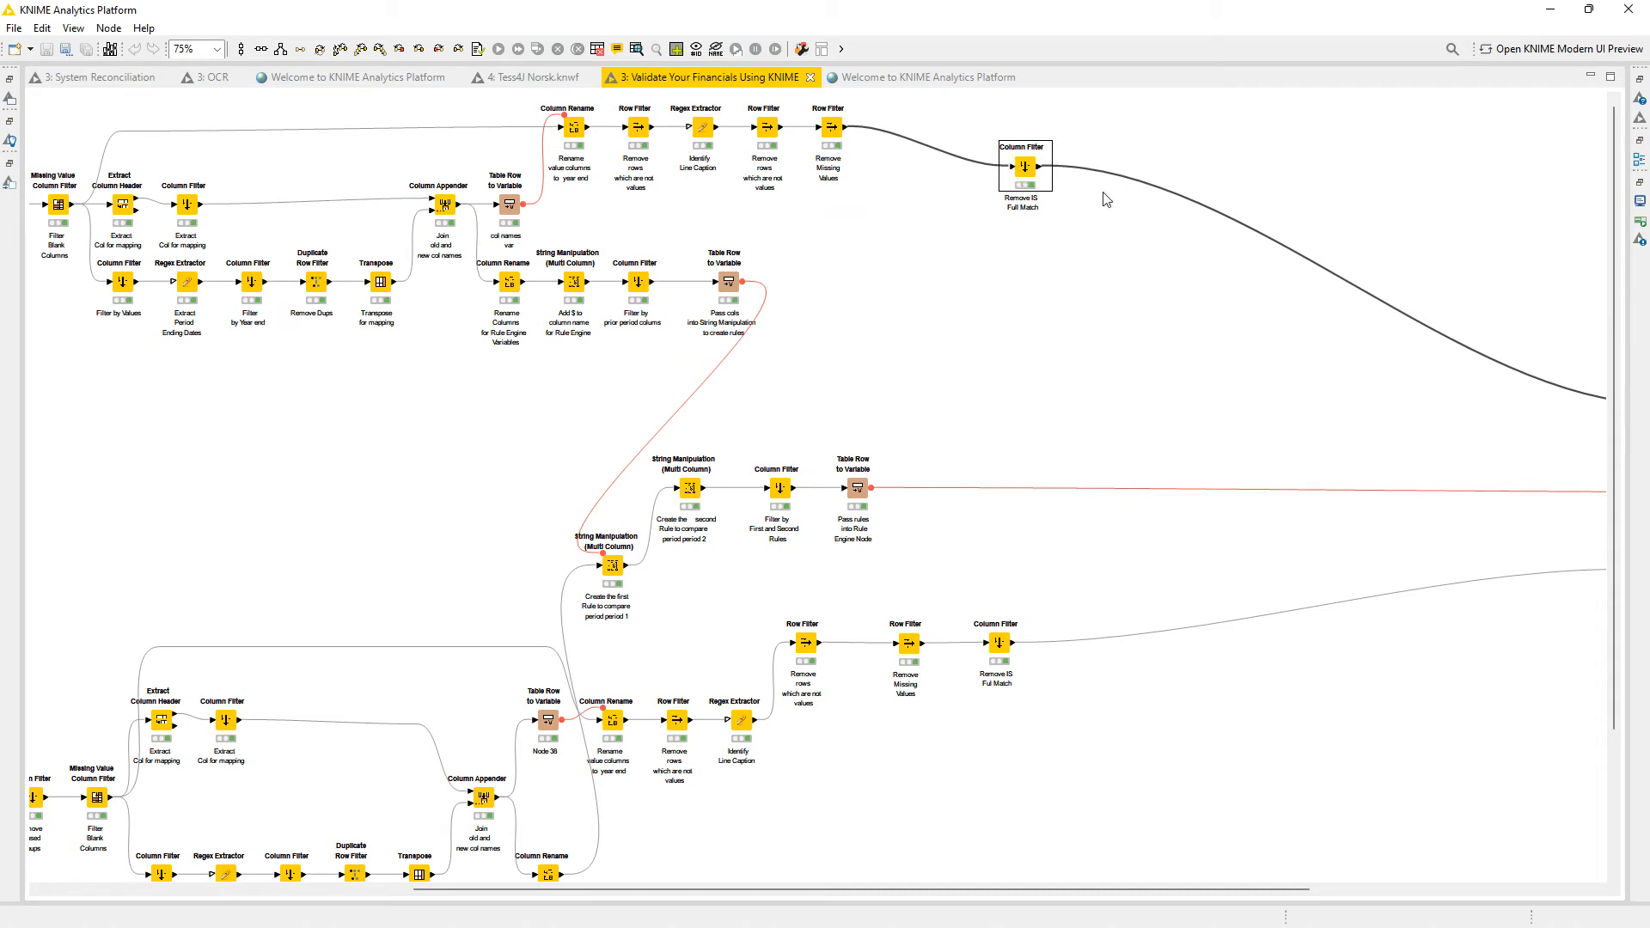
pyautogui.rightClick(1029, 184)
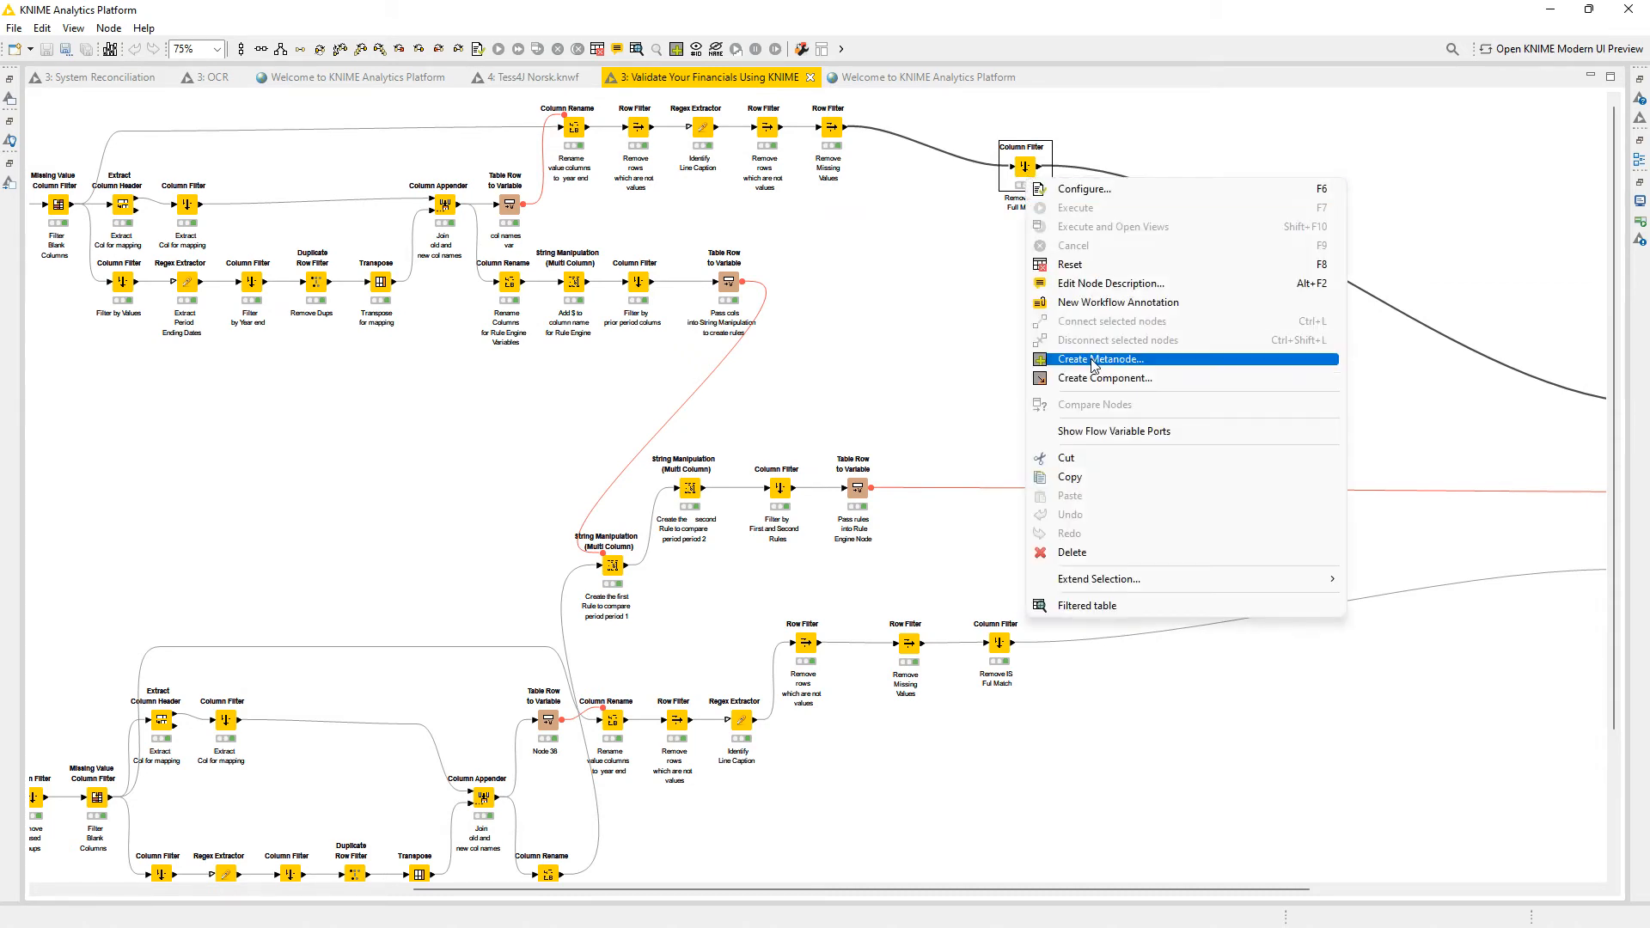
pyautogui.click(1083, 579)
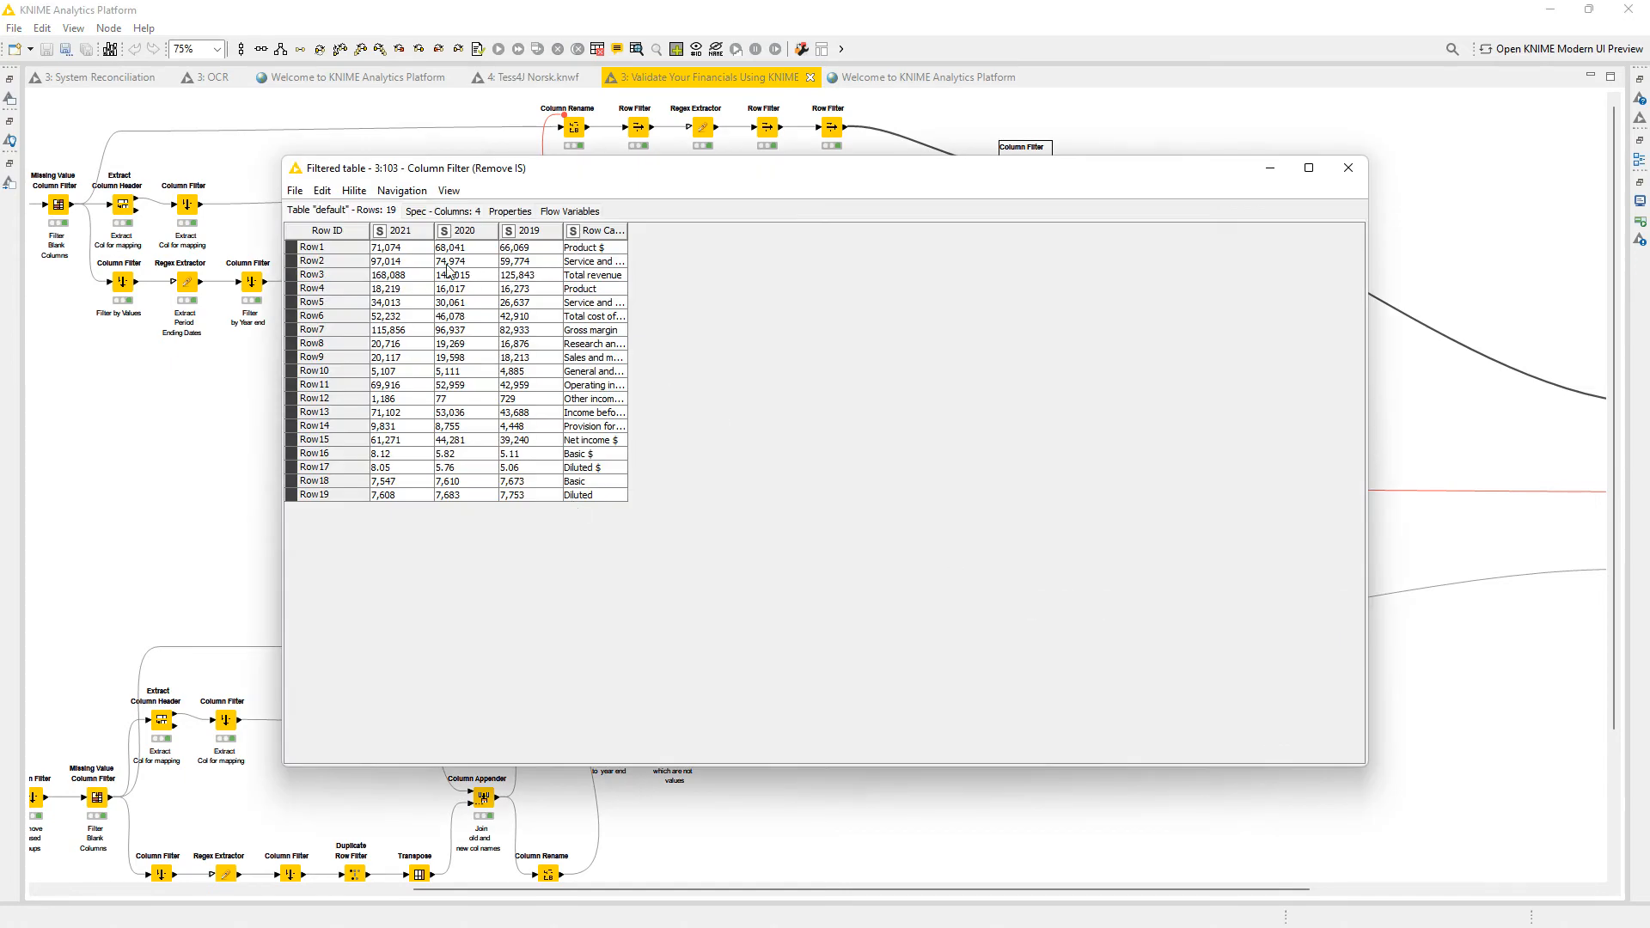
pyautogui.click(1348, 167)
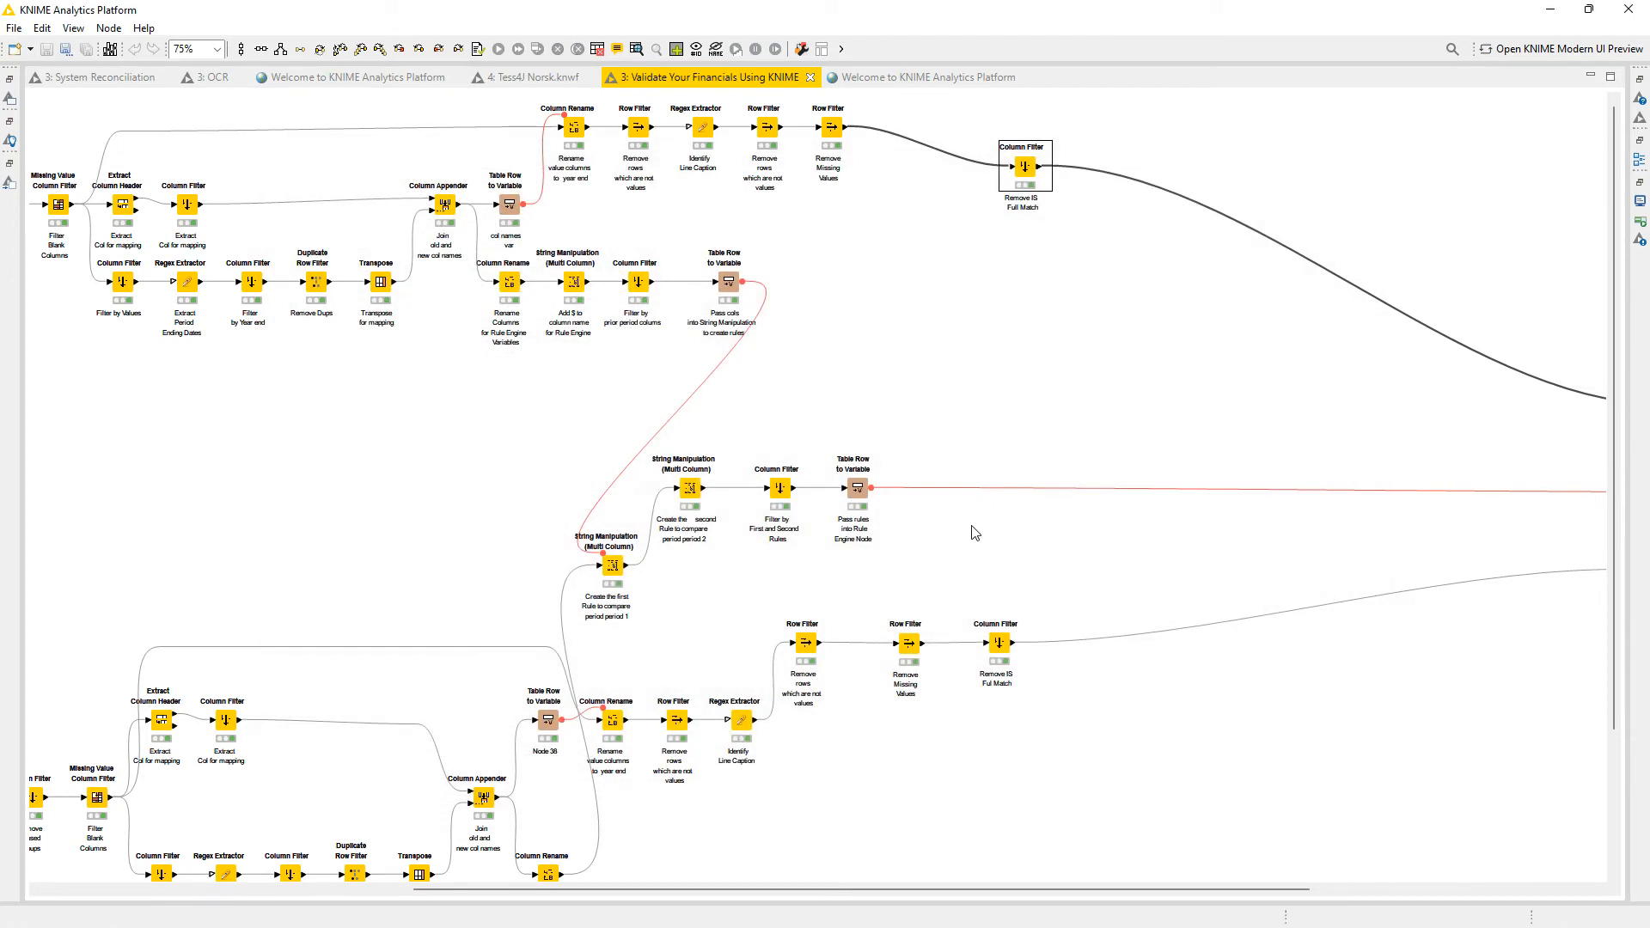
# Examine the year columns in the filtered table of the prior-year Remove IS Full Match Column Filter, and close it.
pyautogui.scroll(-3, 544, 645)
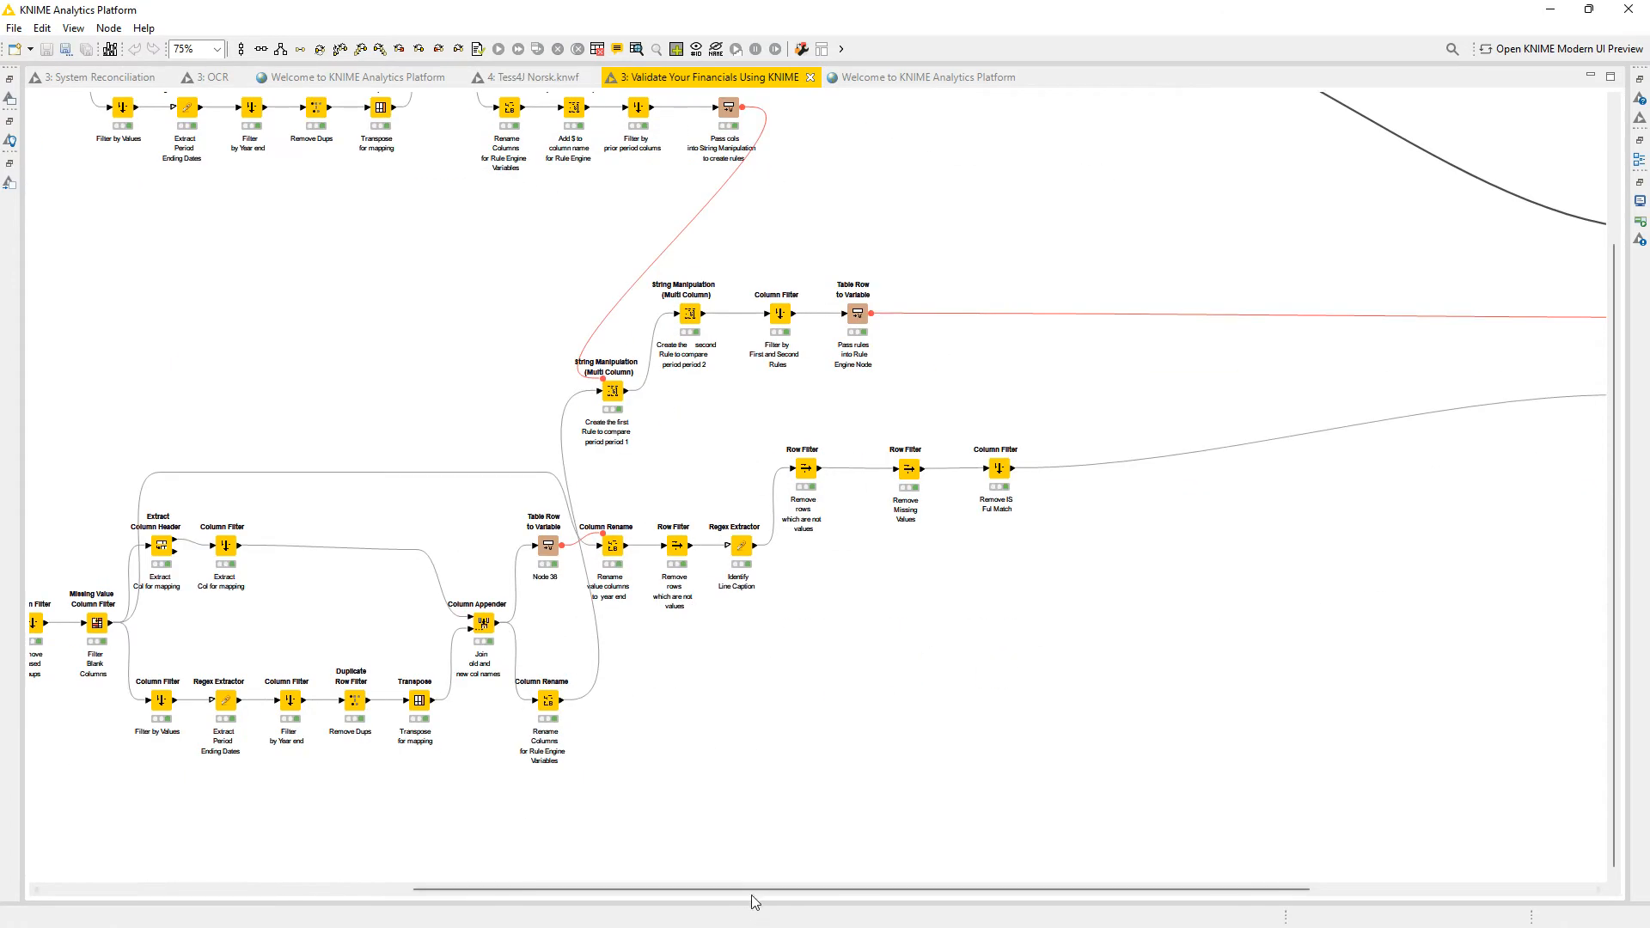
pyautogui.moveTo(751, 891); pyautogui.dragTo(359, 872)
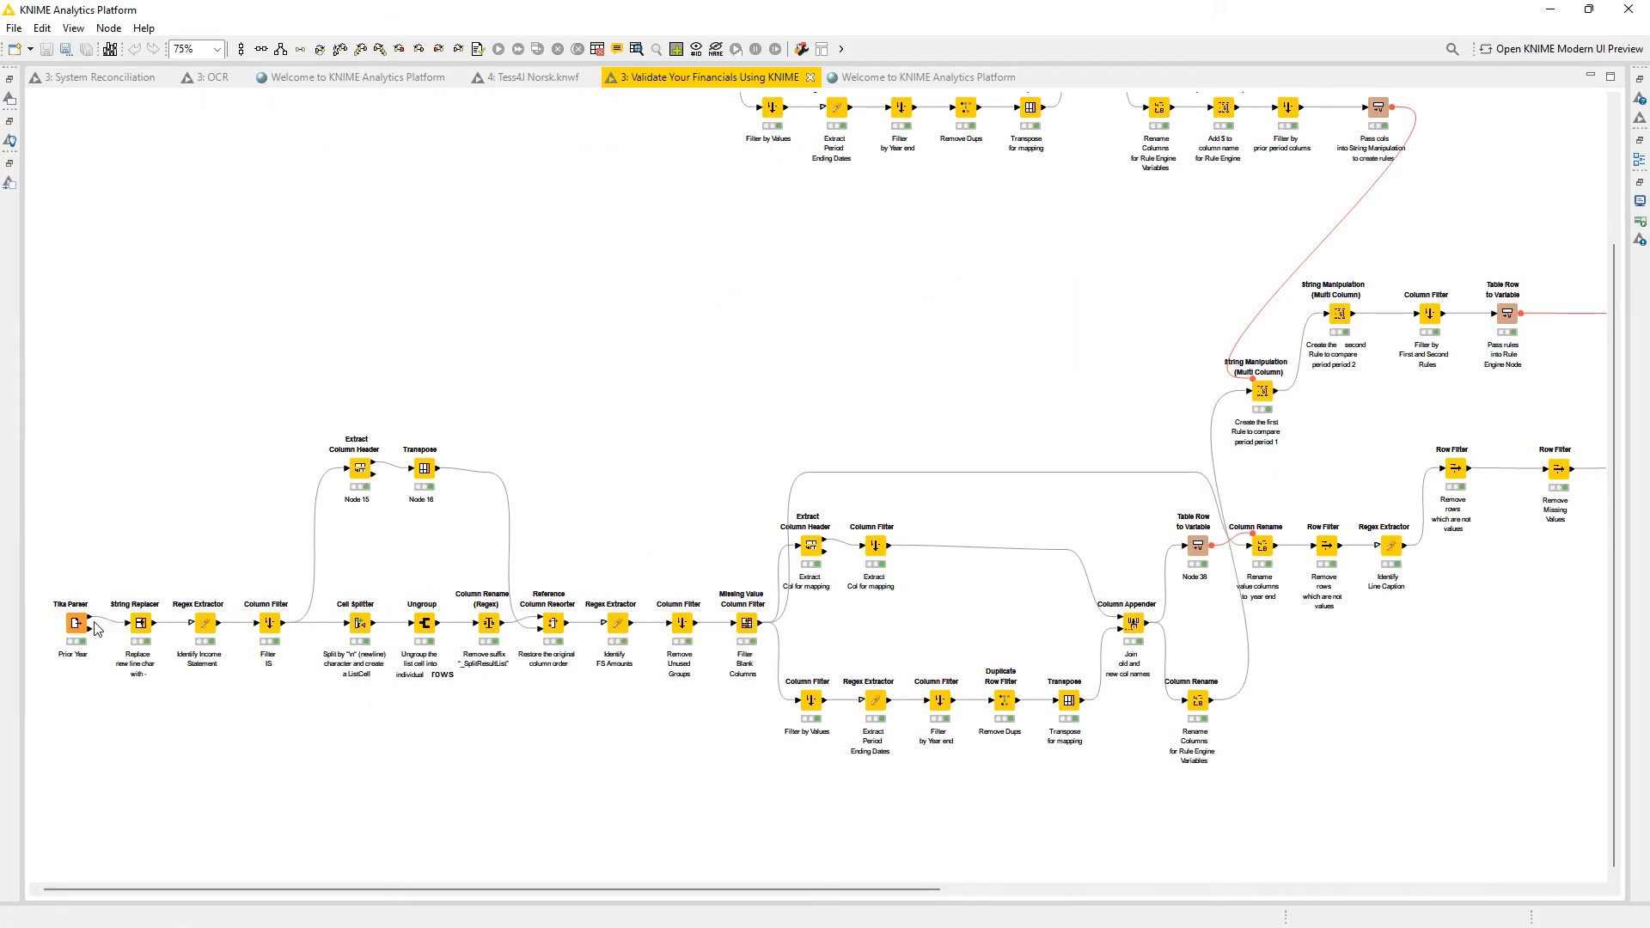
pyautogui.moveTo(729, 889); pyautogui.dragTo(1064, 858)
pyautogui.scroll(3, 1071, 831)
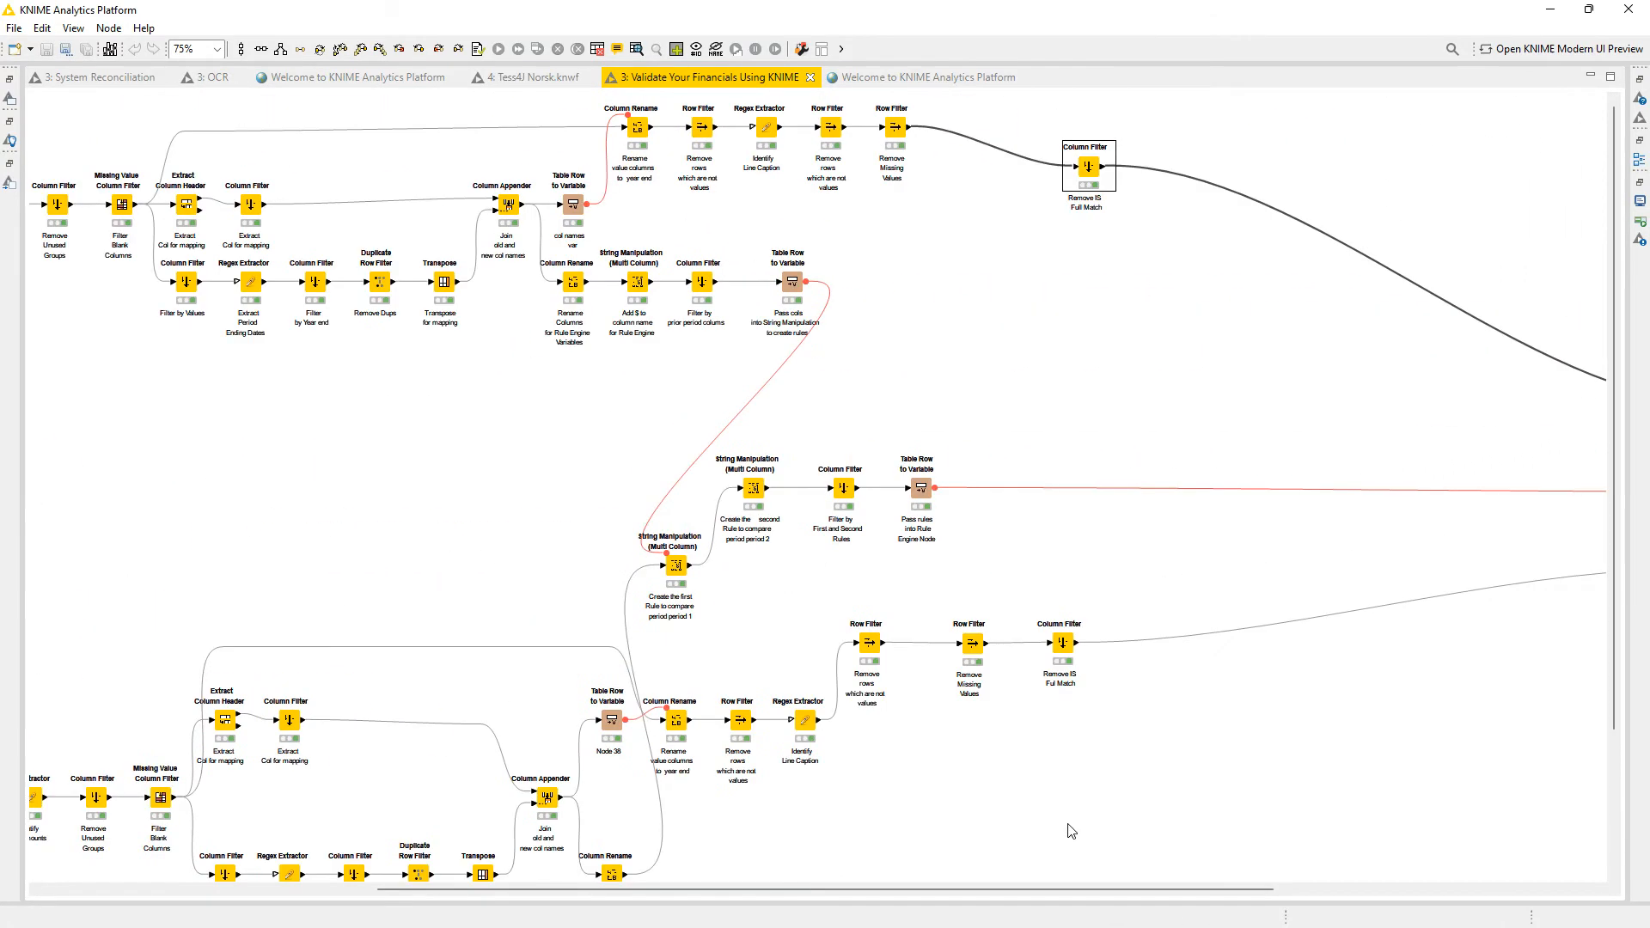
pyautogui.rightClick(1062, 645)
pyautogui.click(1096, 640)
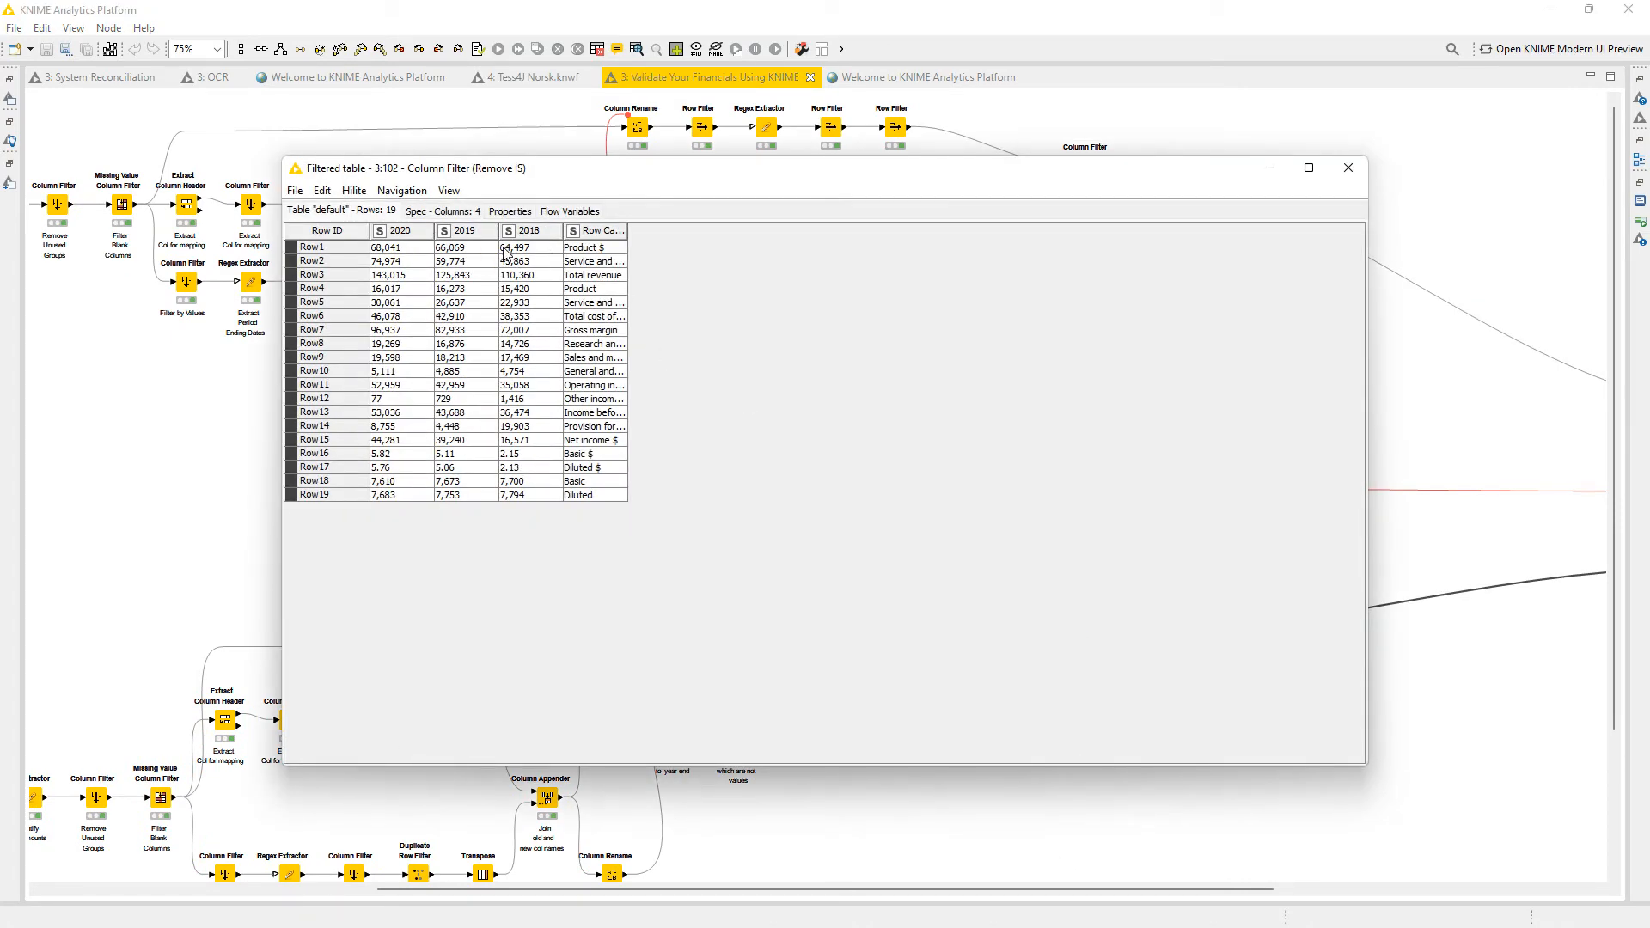
pyautogui.click(1347, 167)
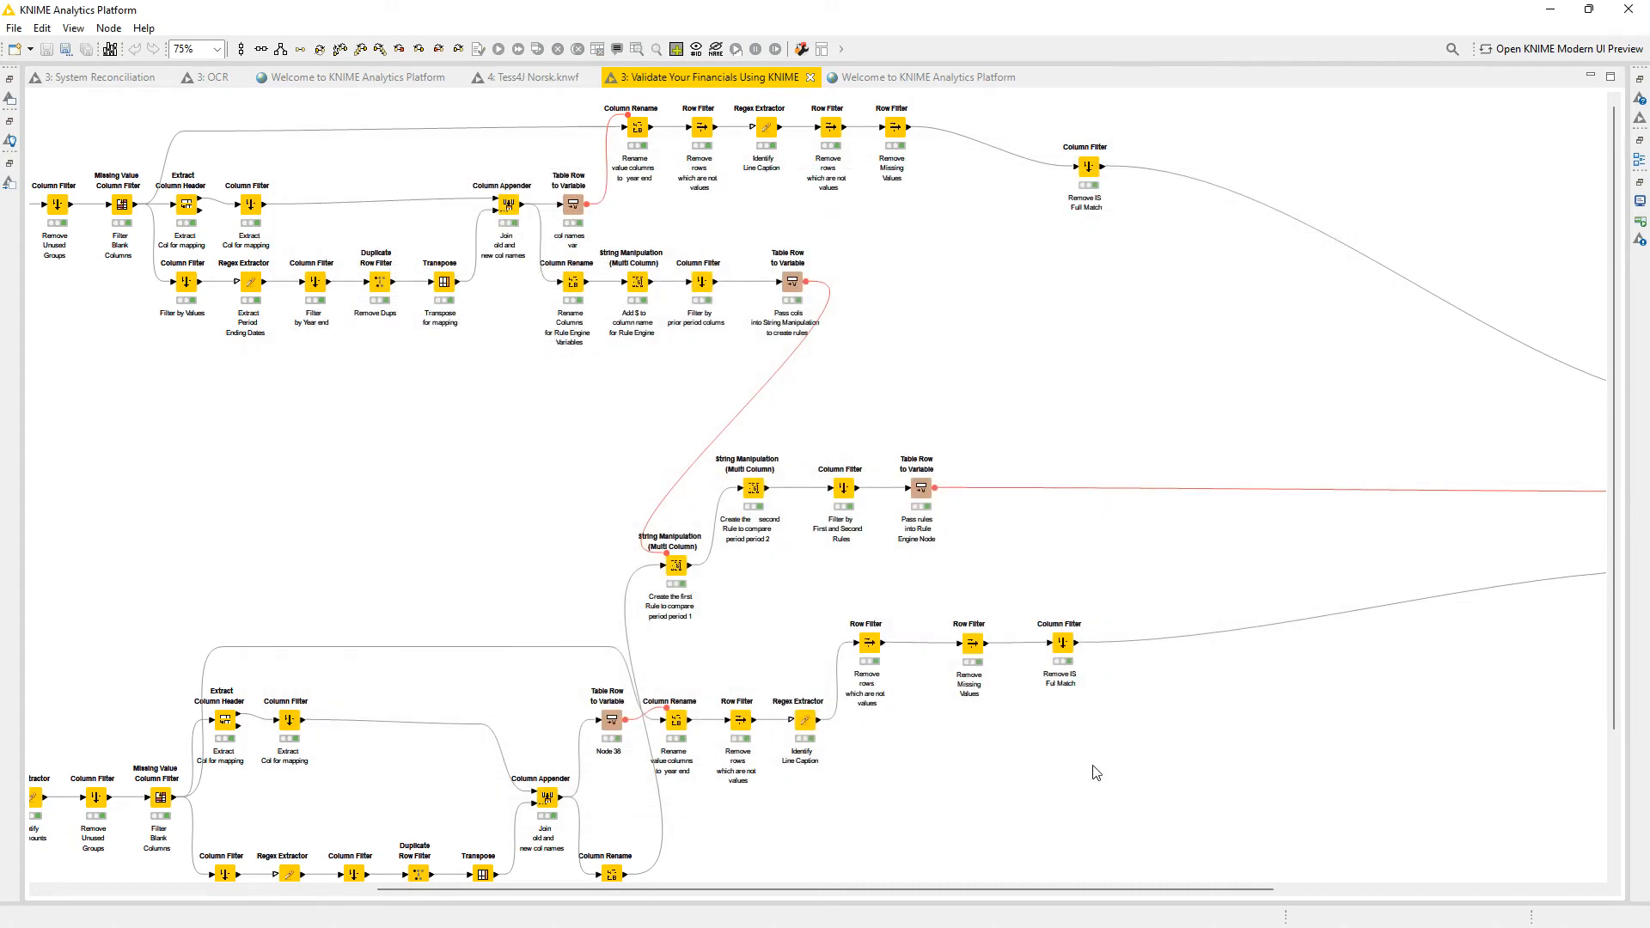
# Trace how the current-year, prior-year and rule-building branches feed the Joiner and the first Rule Engine node.
pyautogui.moveTo(943, 890); pyautogui.dragTo(1296, 889)
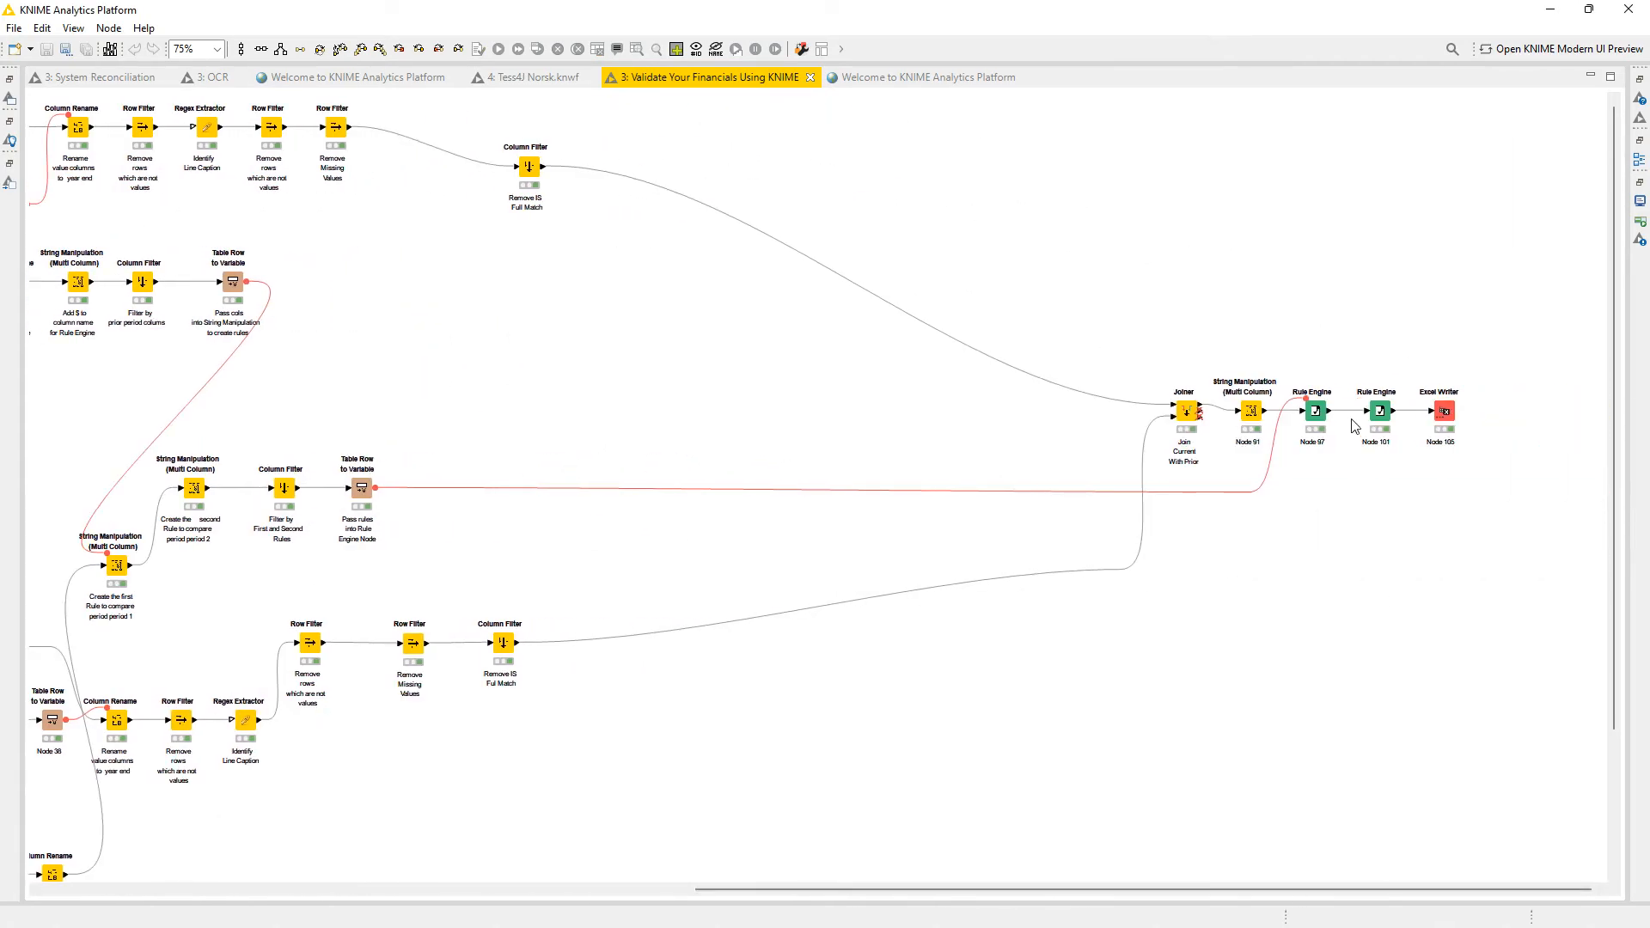
pyautogui.click(1328, 419)
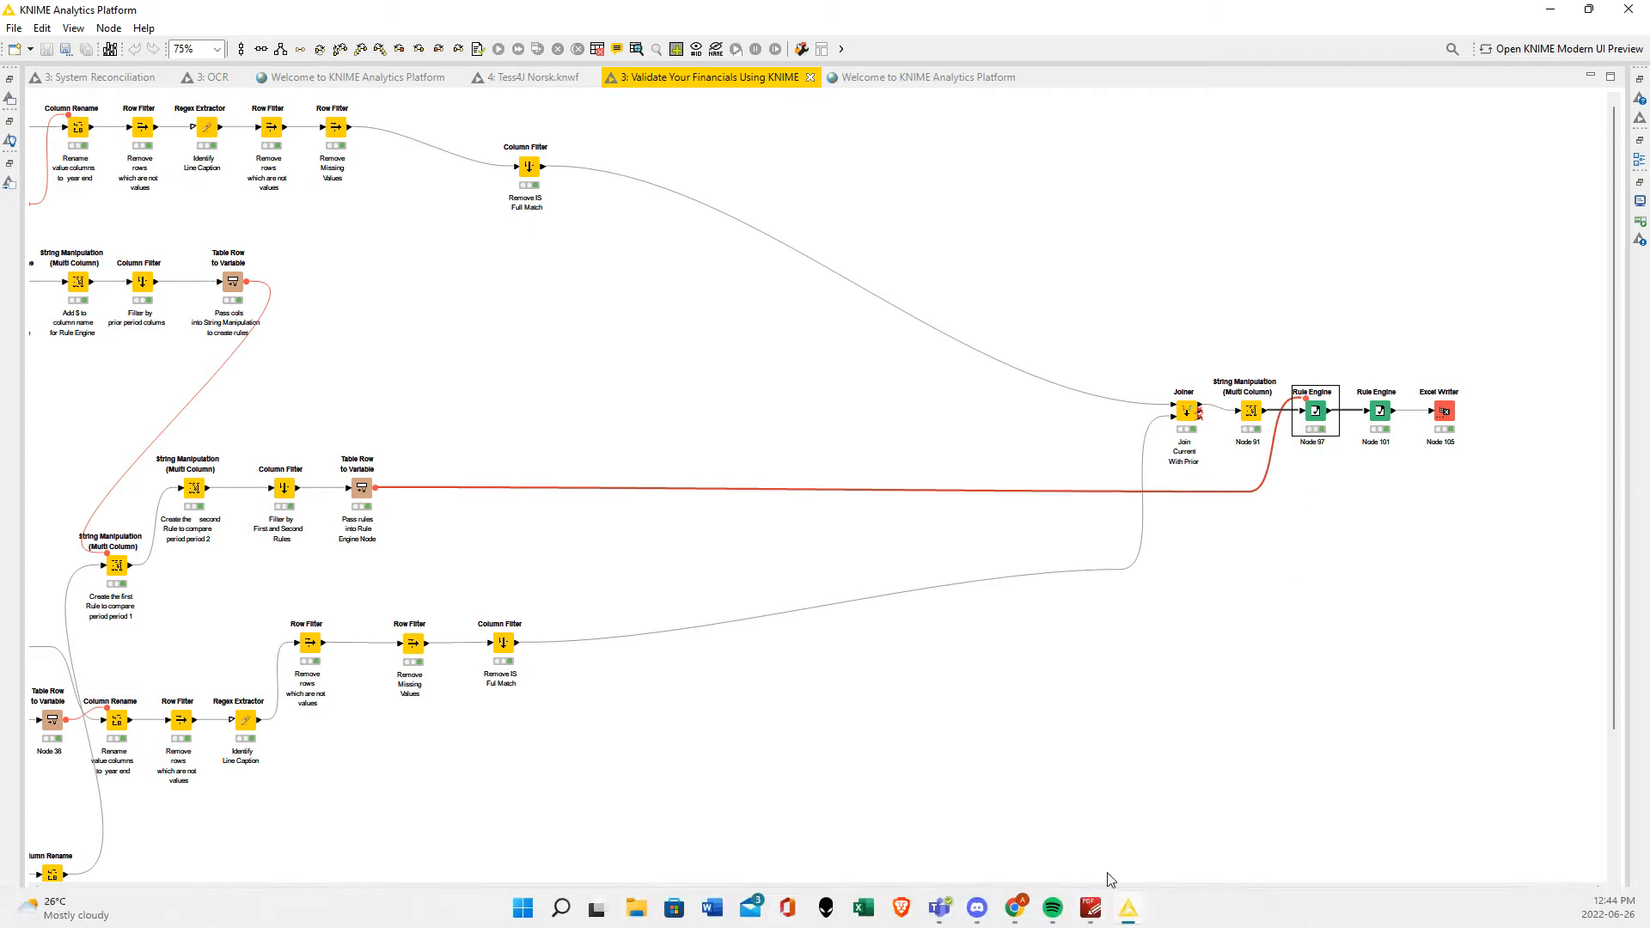
pyautogui.moveTo(1157, 895); pyautogui.dragTo(640, 894)
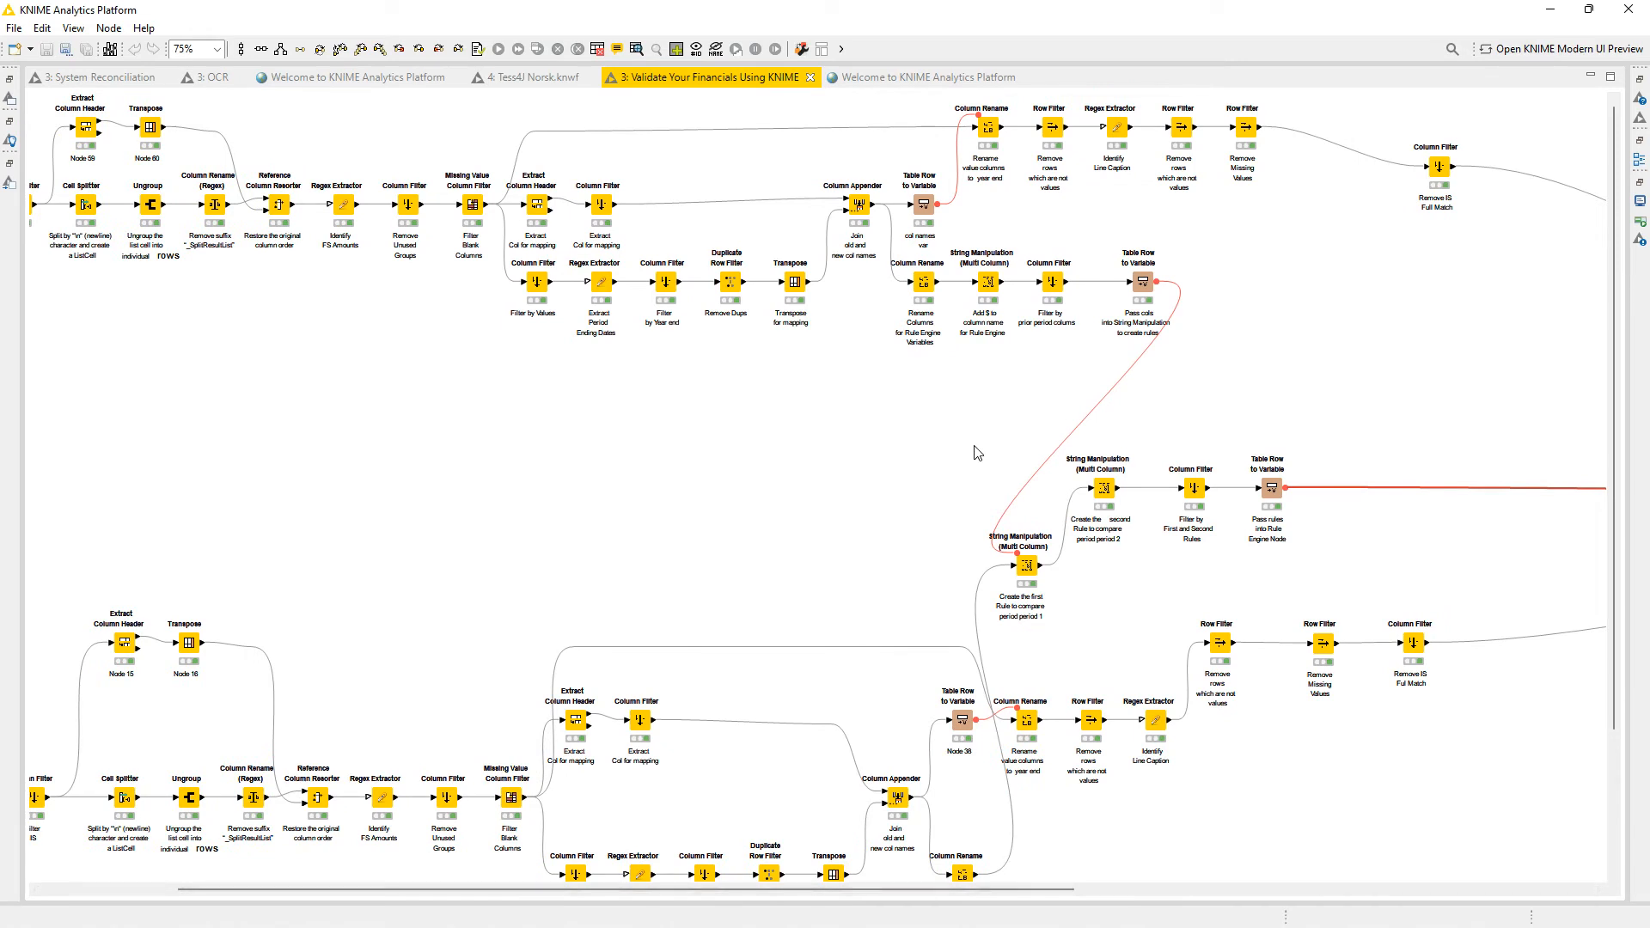
pyautogui.moveTo(871, 891); pyautogui.dragTo(737, 891)
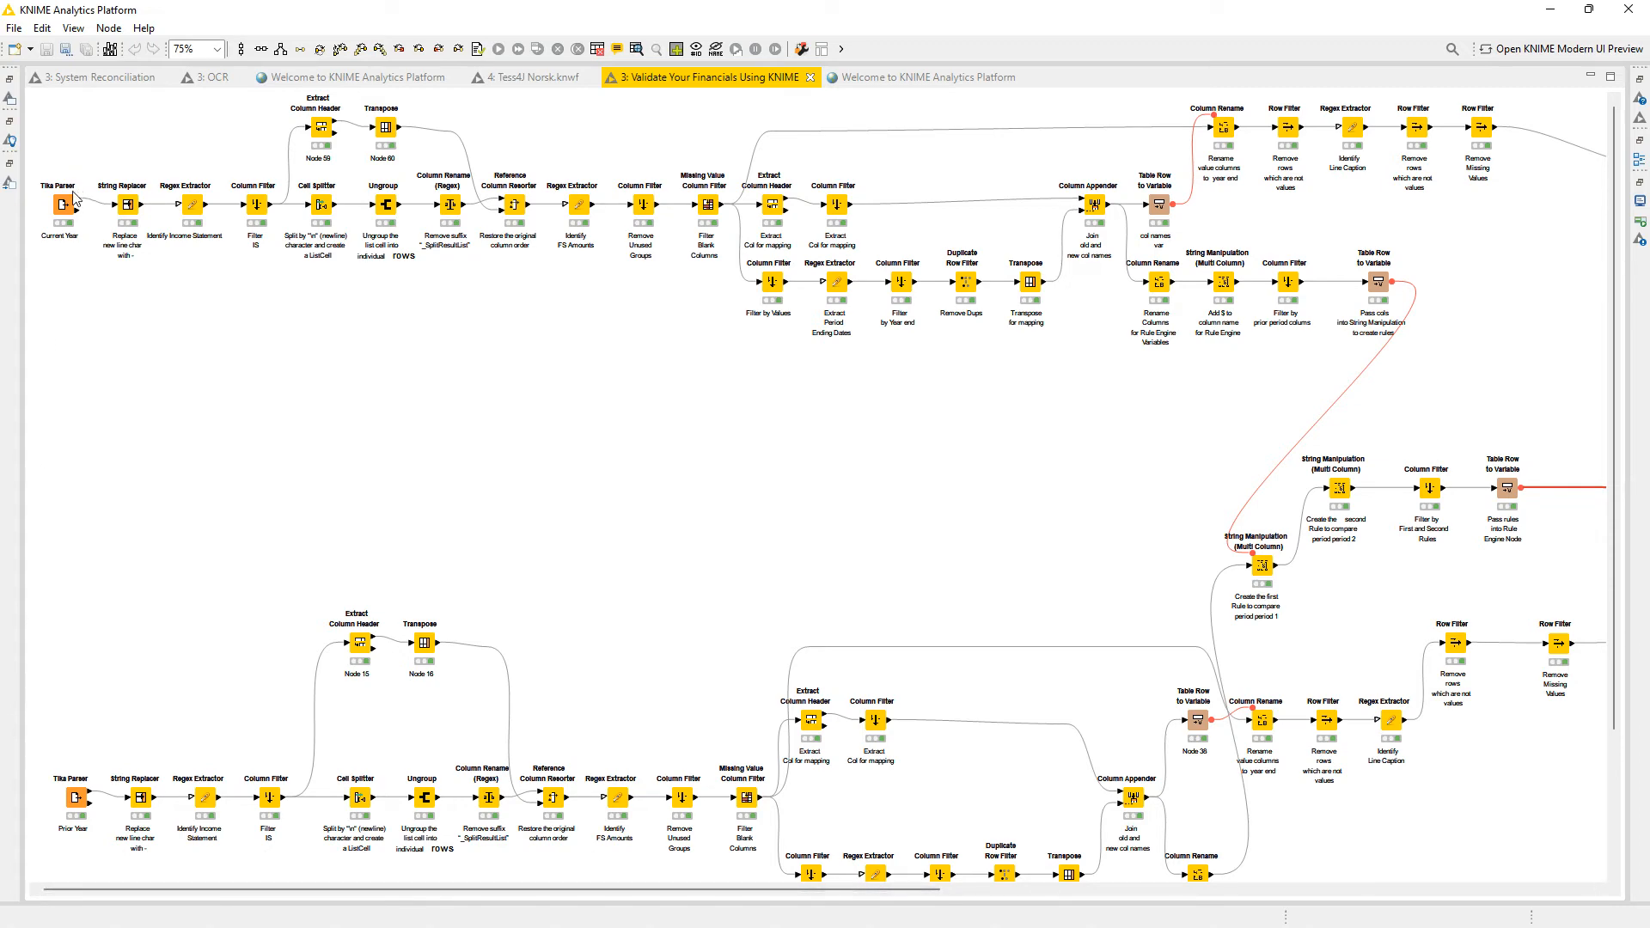
pyautogui.moveTo(366, 891); pyautogui.dragTo(869, 894)
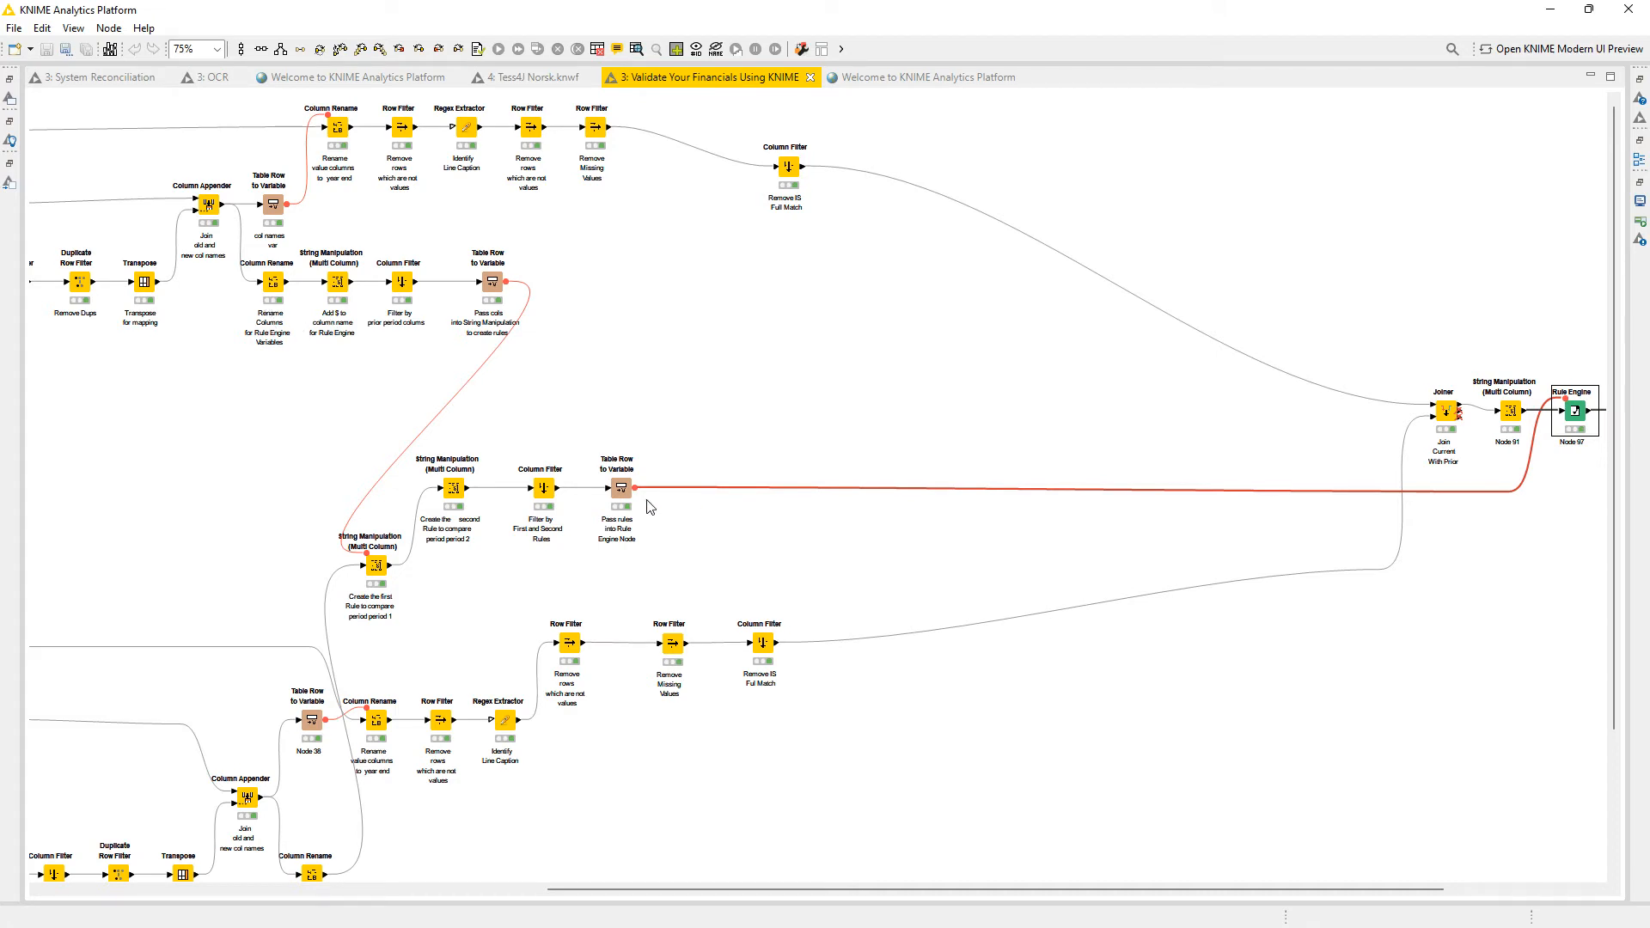
pyautogui.moveTo(703, 892); pyautogui.dragTo(657, 891)
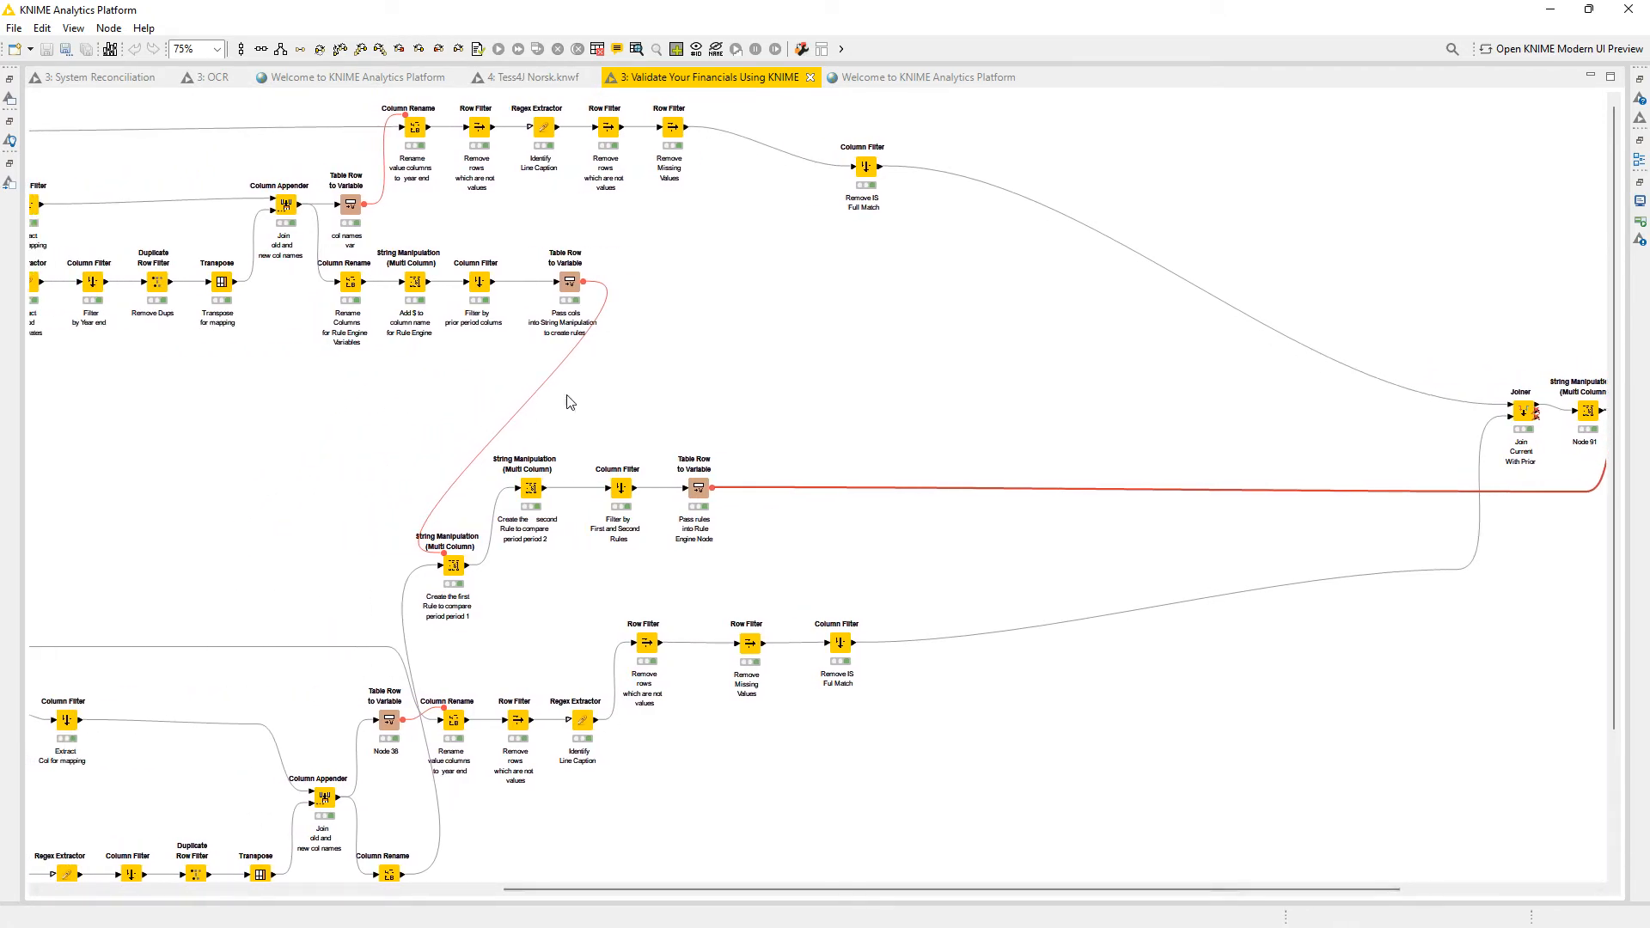
# View the current-year Column Appender's appended table and highlight the Row1 and Row2 values.
pyautogui.click(351, 286)
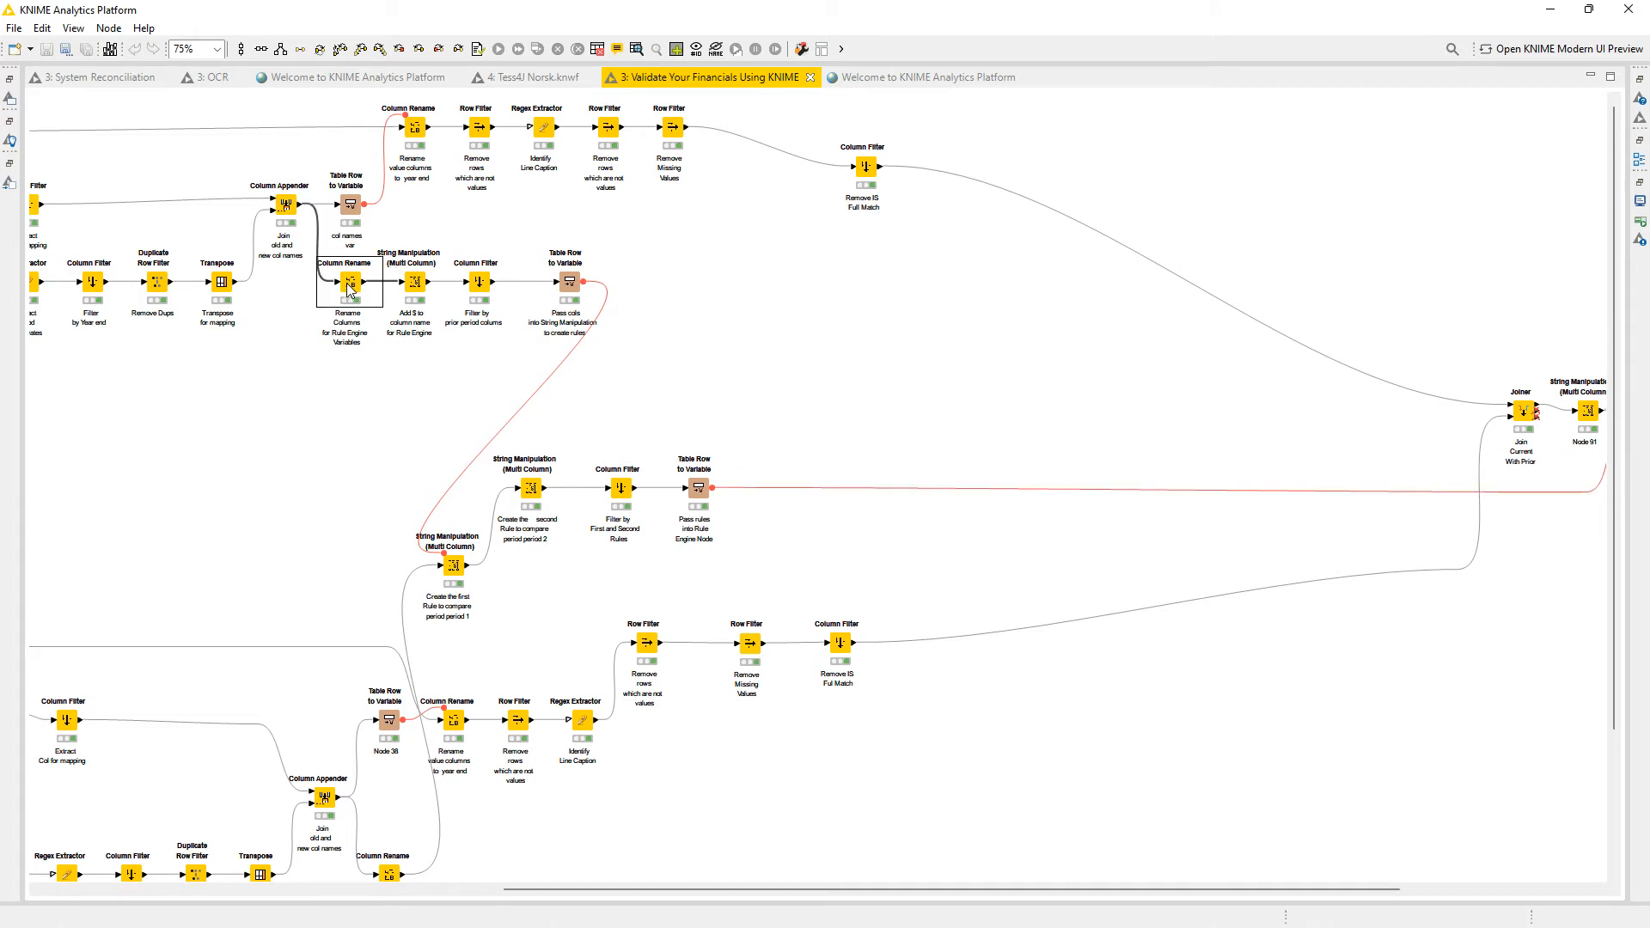
pyautogui.rightClick(286, 204)
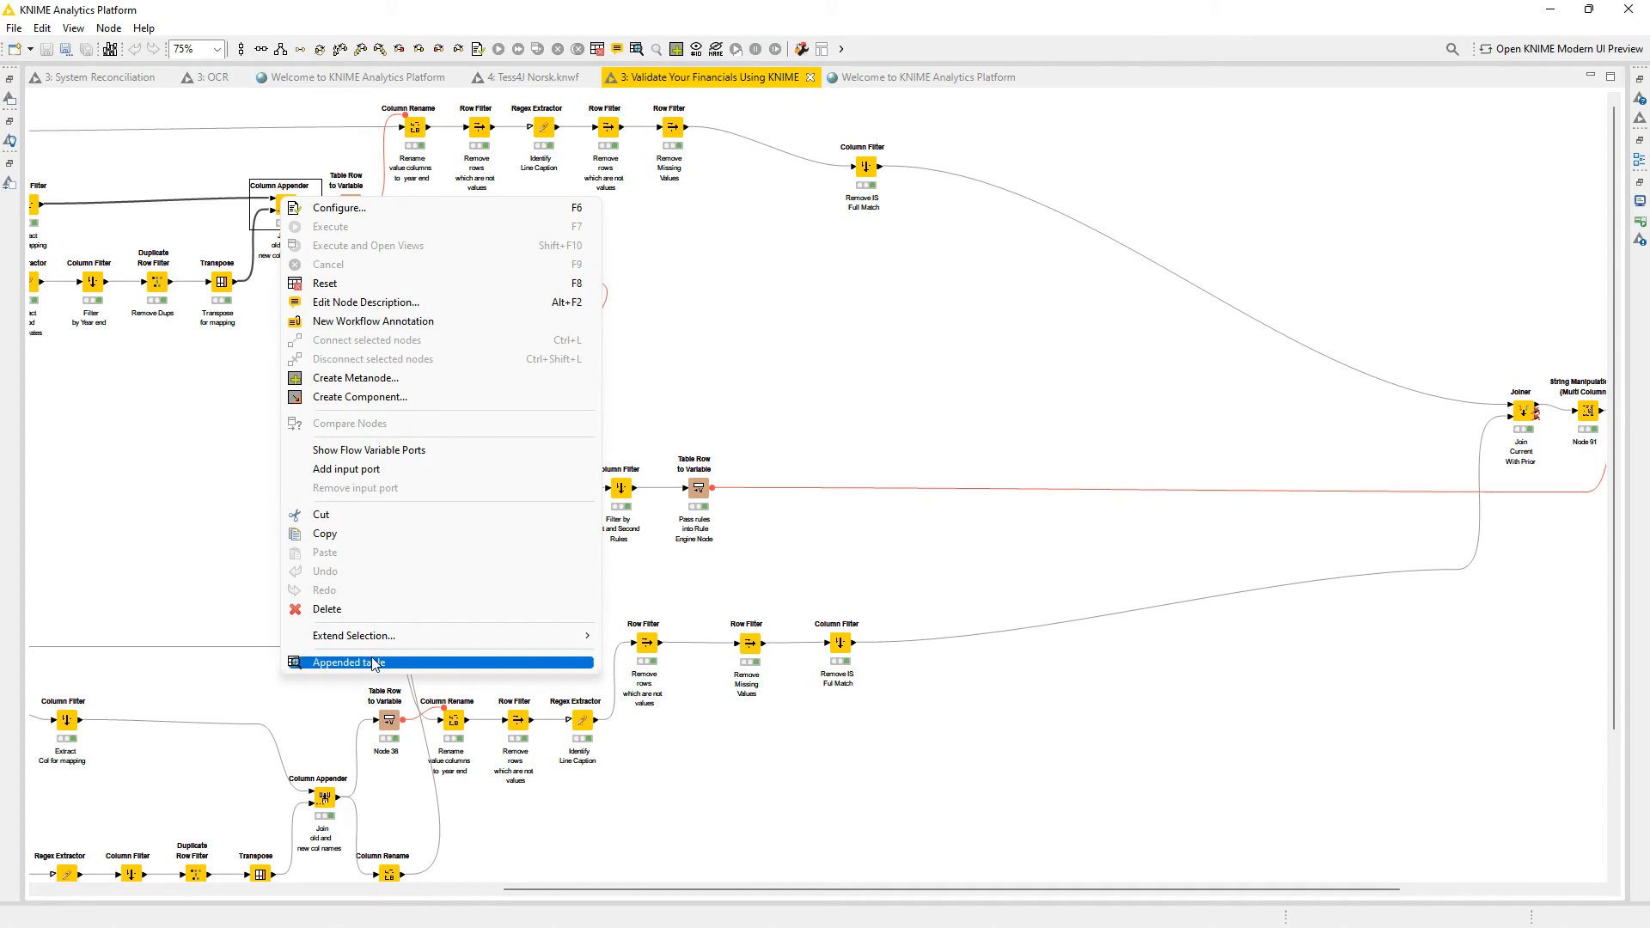
pyautogui.click(375, 663)
pyautogui.moveTo(662, 249); pyautogui.dragTo(776, 254)
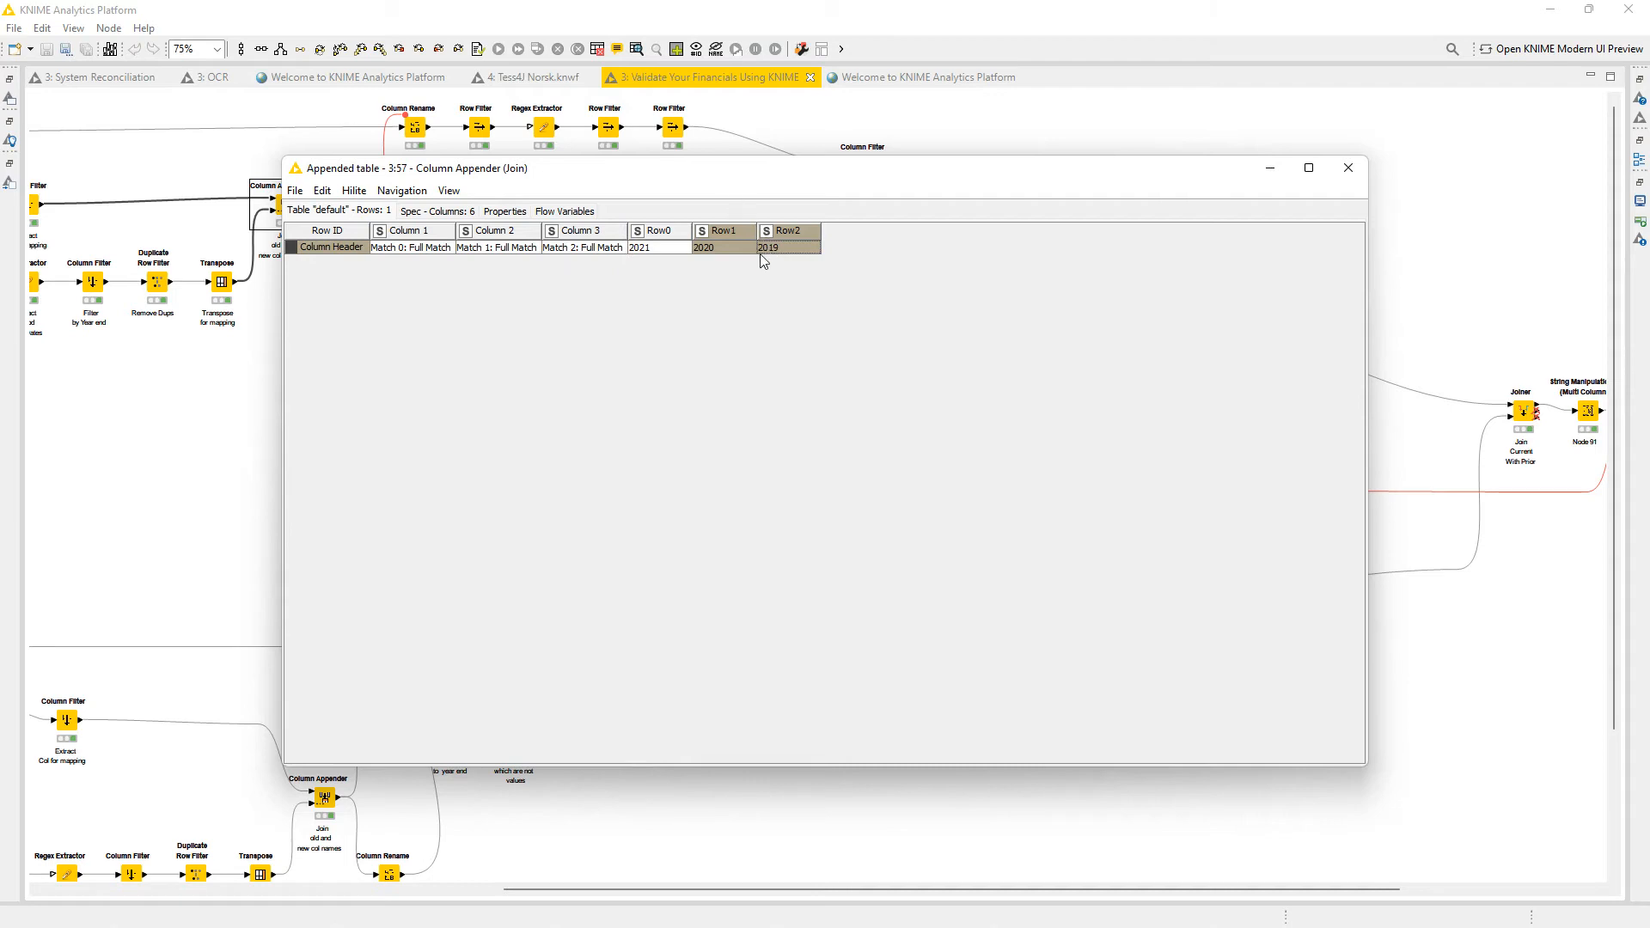
# Switch to PDF-XChange Editor, compare the income statement year columns in the FY20 and FY21 10-Ks, and return to KNIME.
pyautogui.click(100, 445)
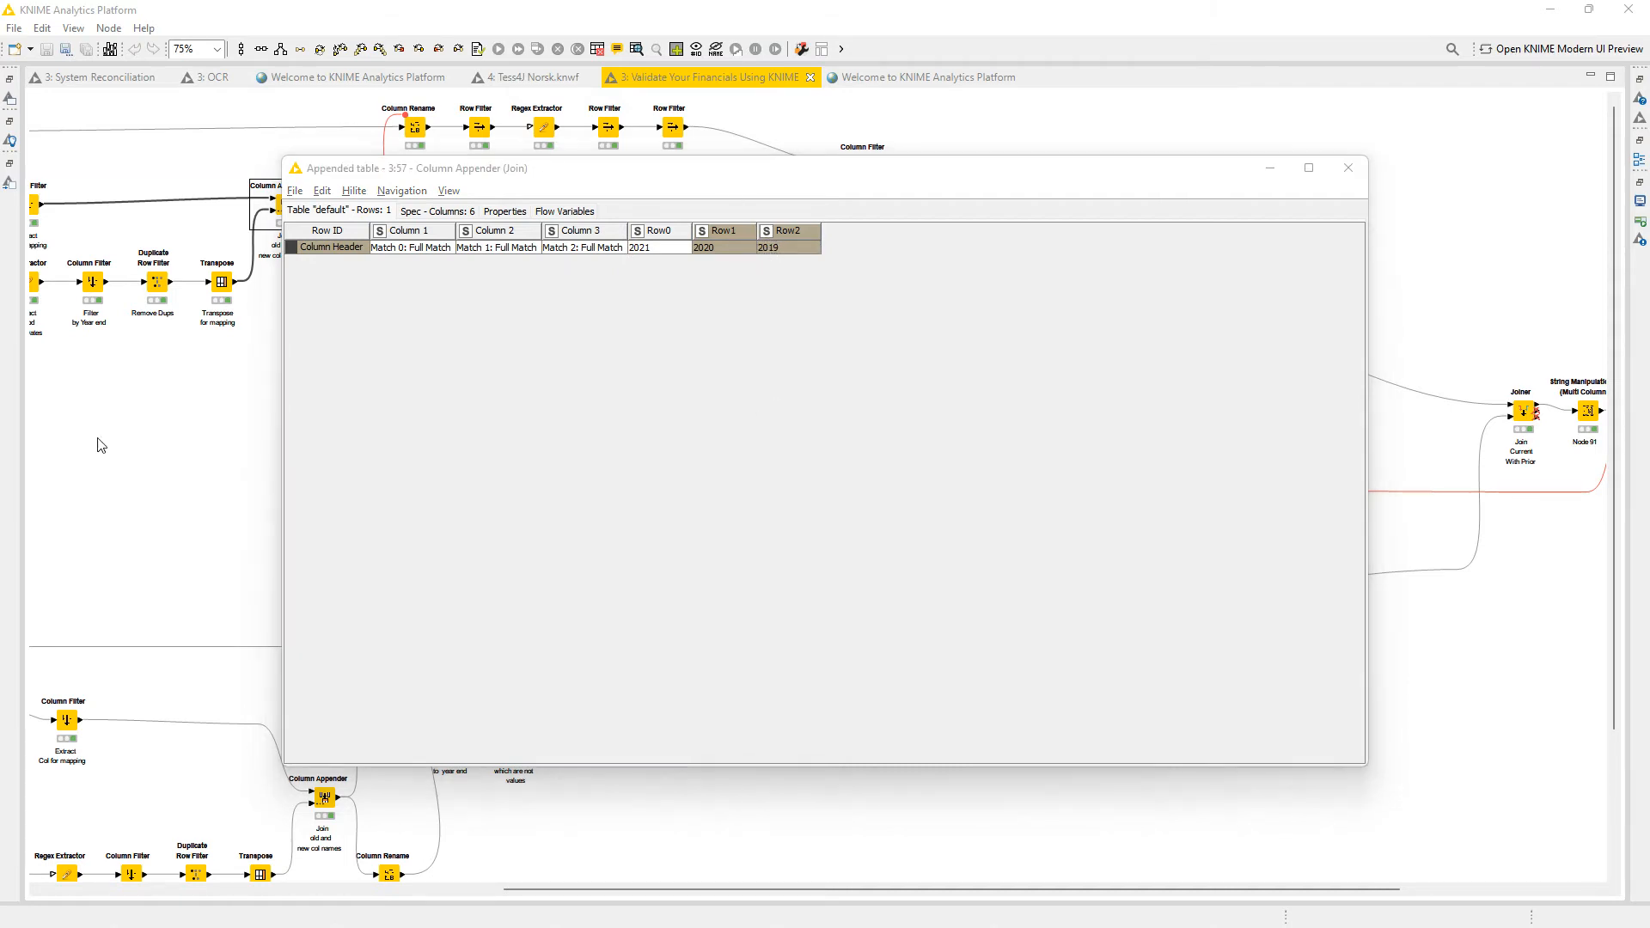
pyautogui.hotkey('alt', 'Tab')
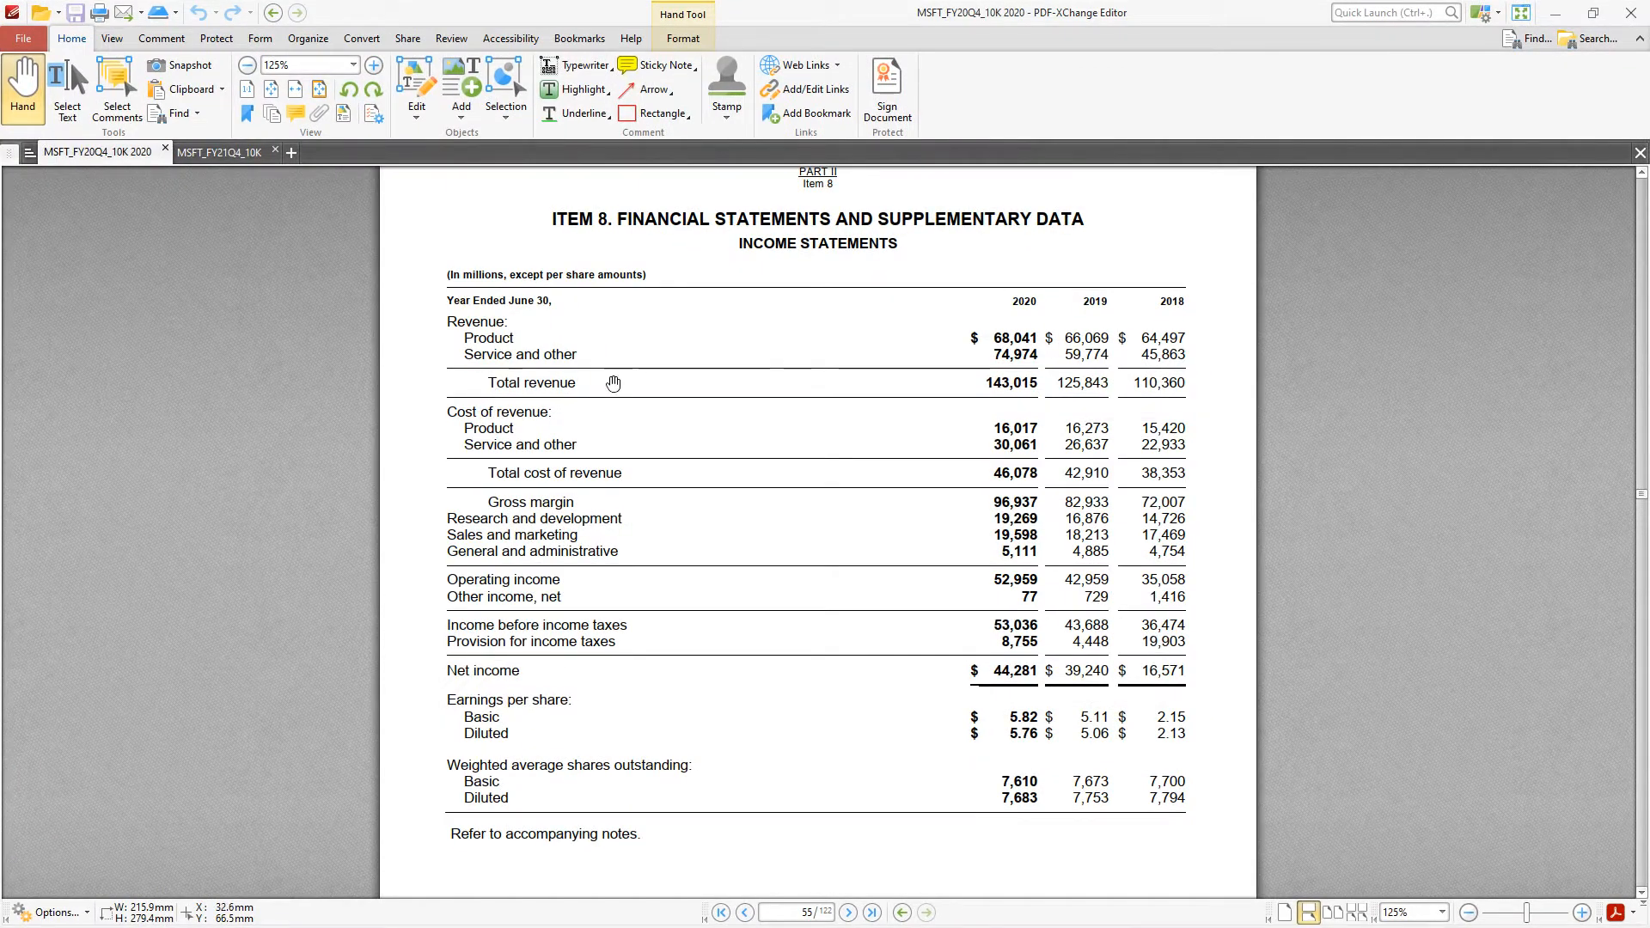
pyautogui.click(1031, 305)
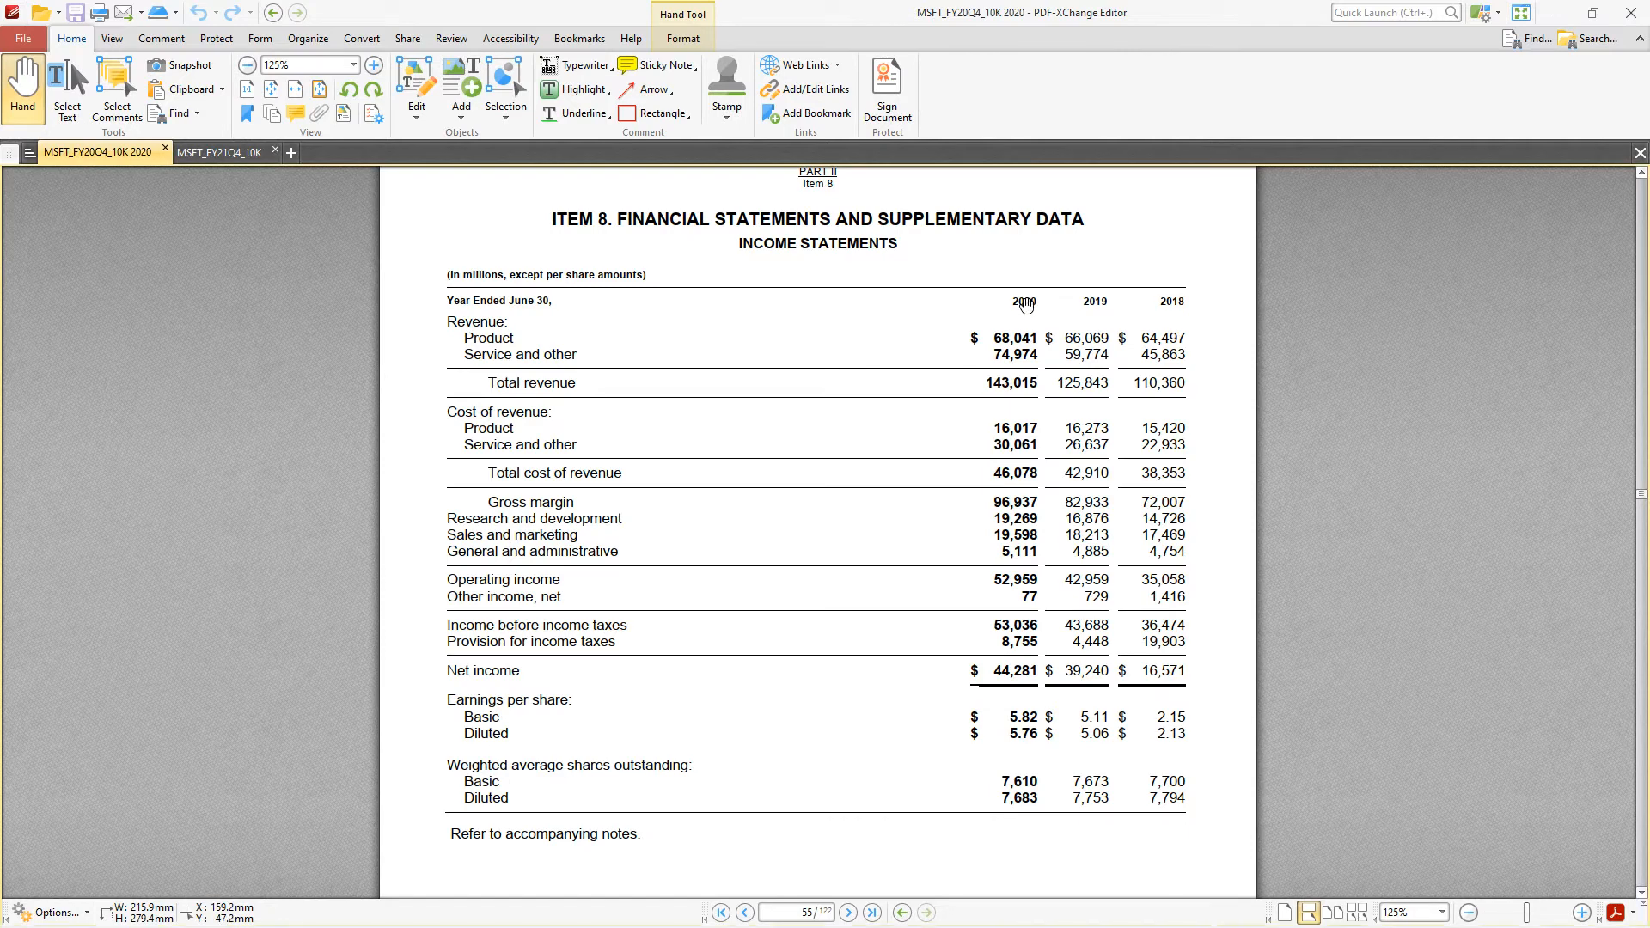
pyautogui.click(225, 153)
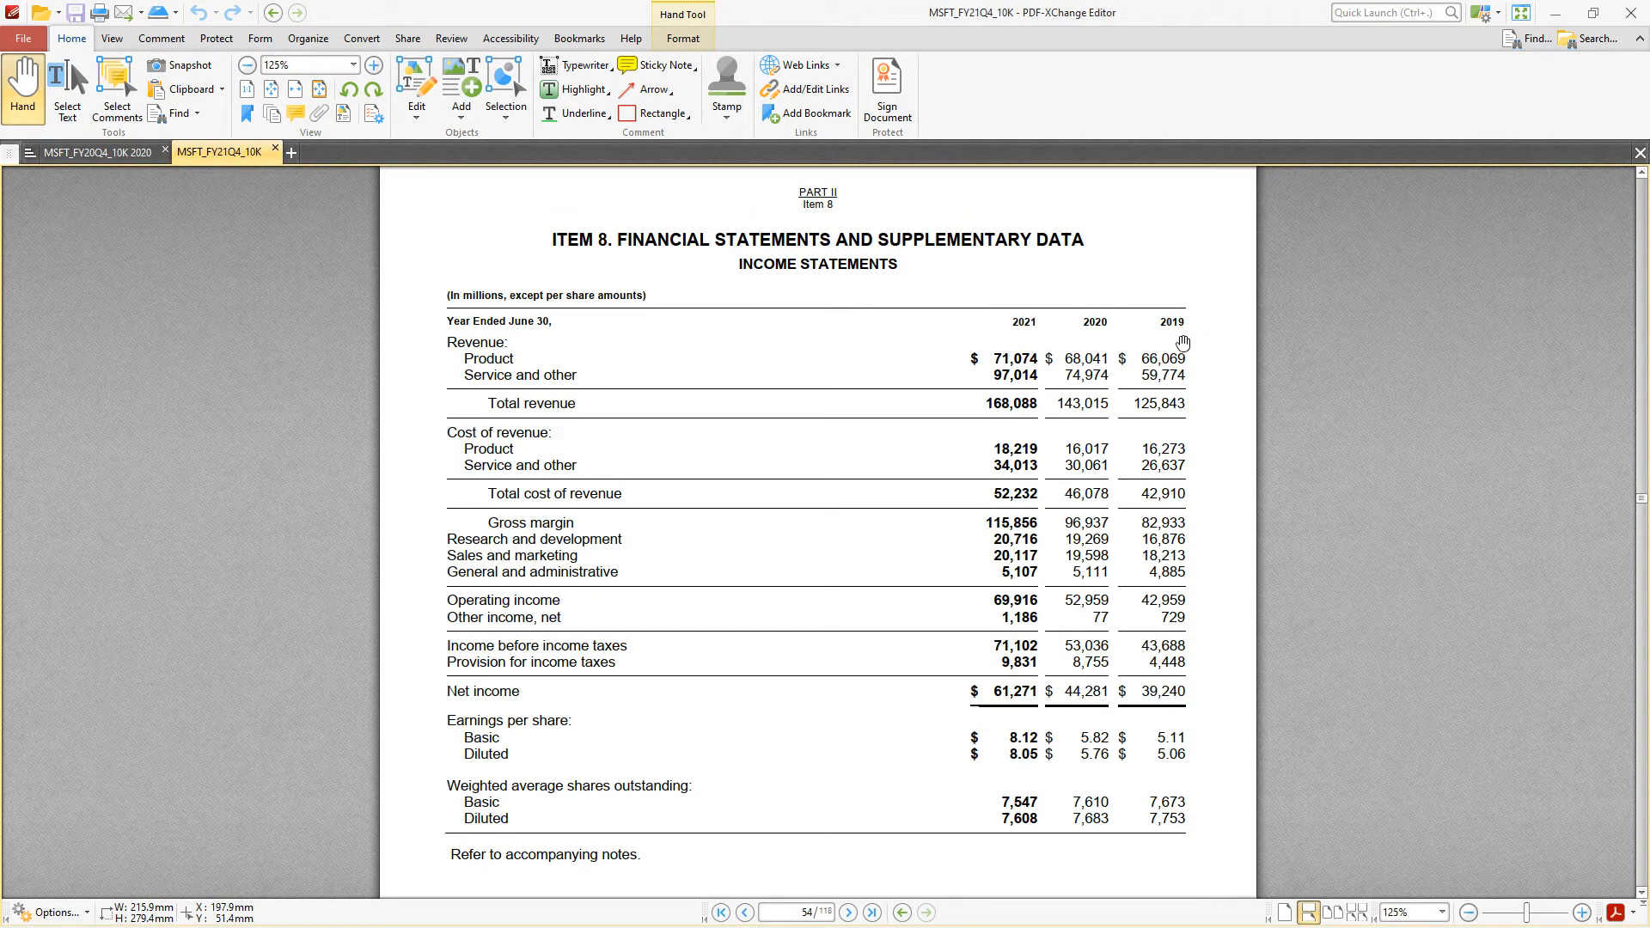
pyautogui.click(1556, 18)
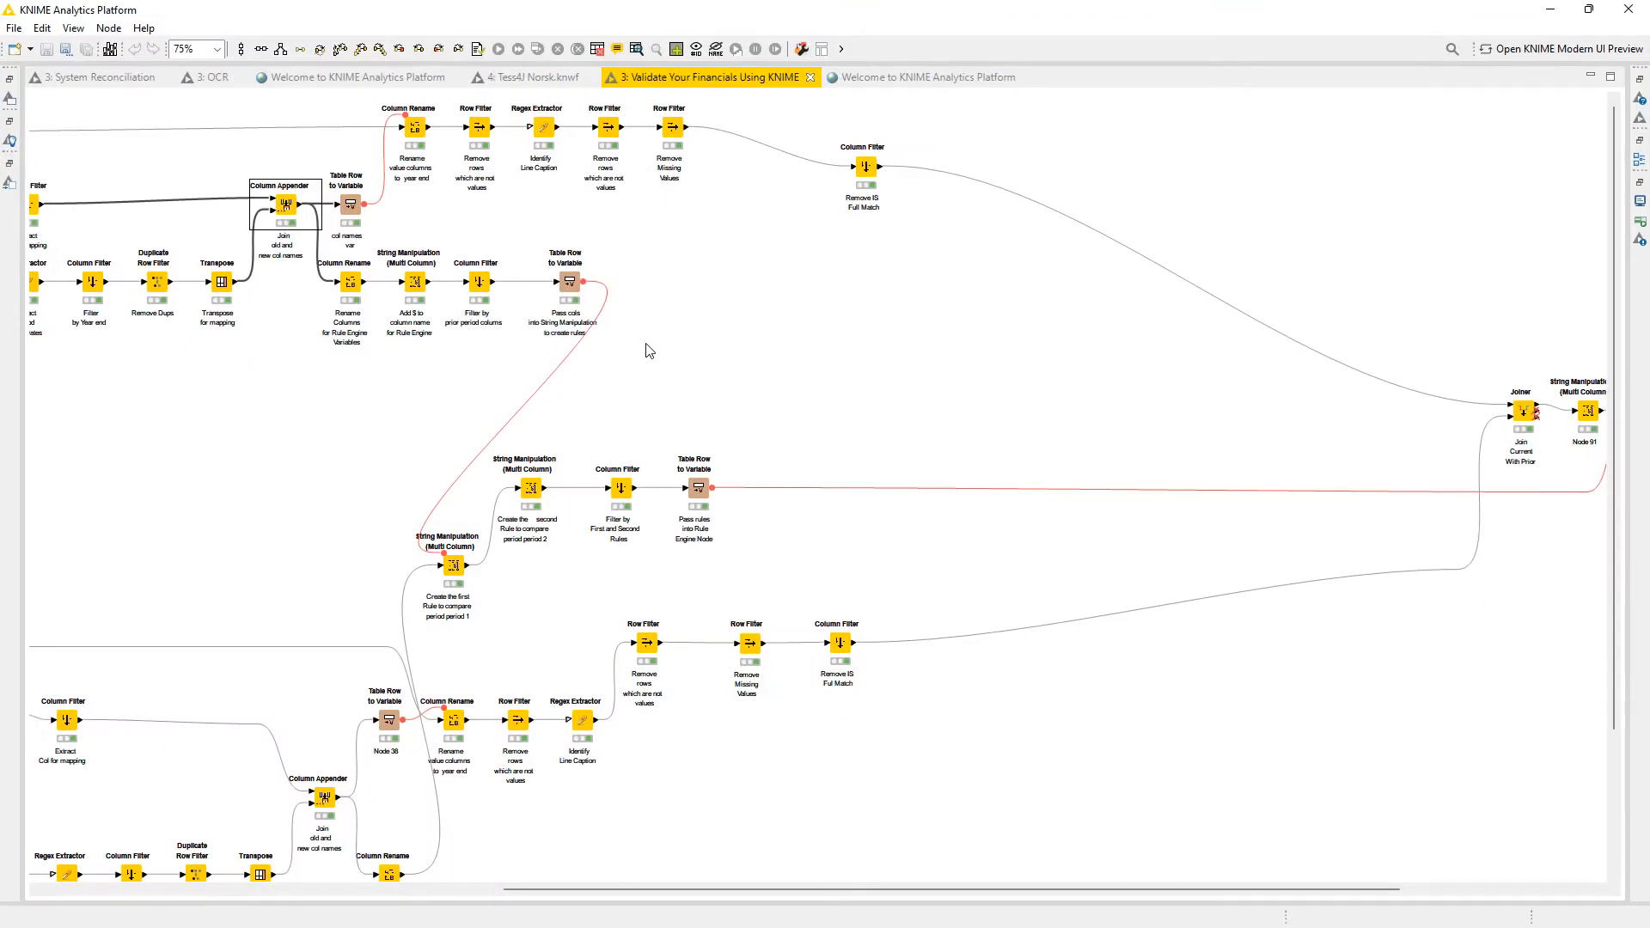
# Inspect how the current-year Column Rename node renames Row1 and Row2 for the rule engine, and close its configuration without changes.
pyautogui.click(348, 284)
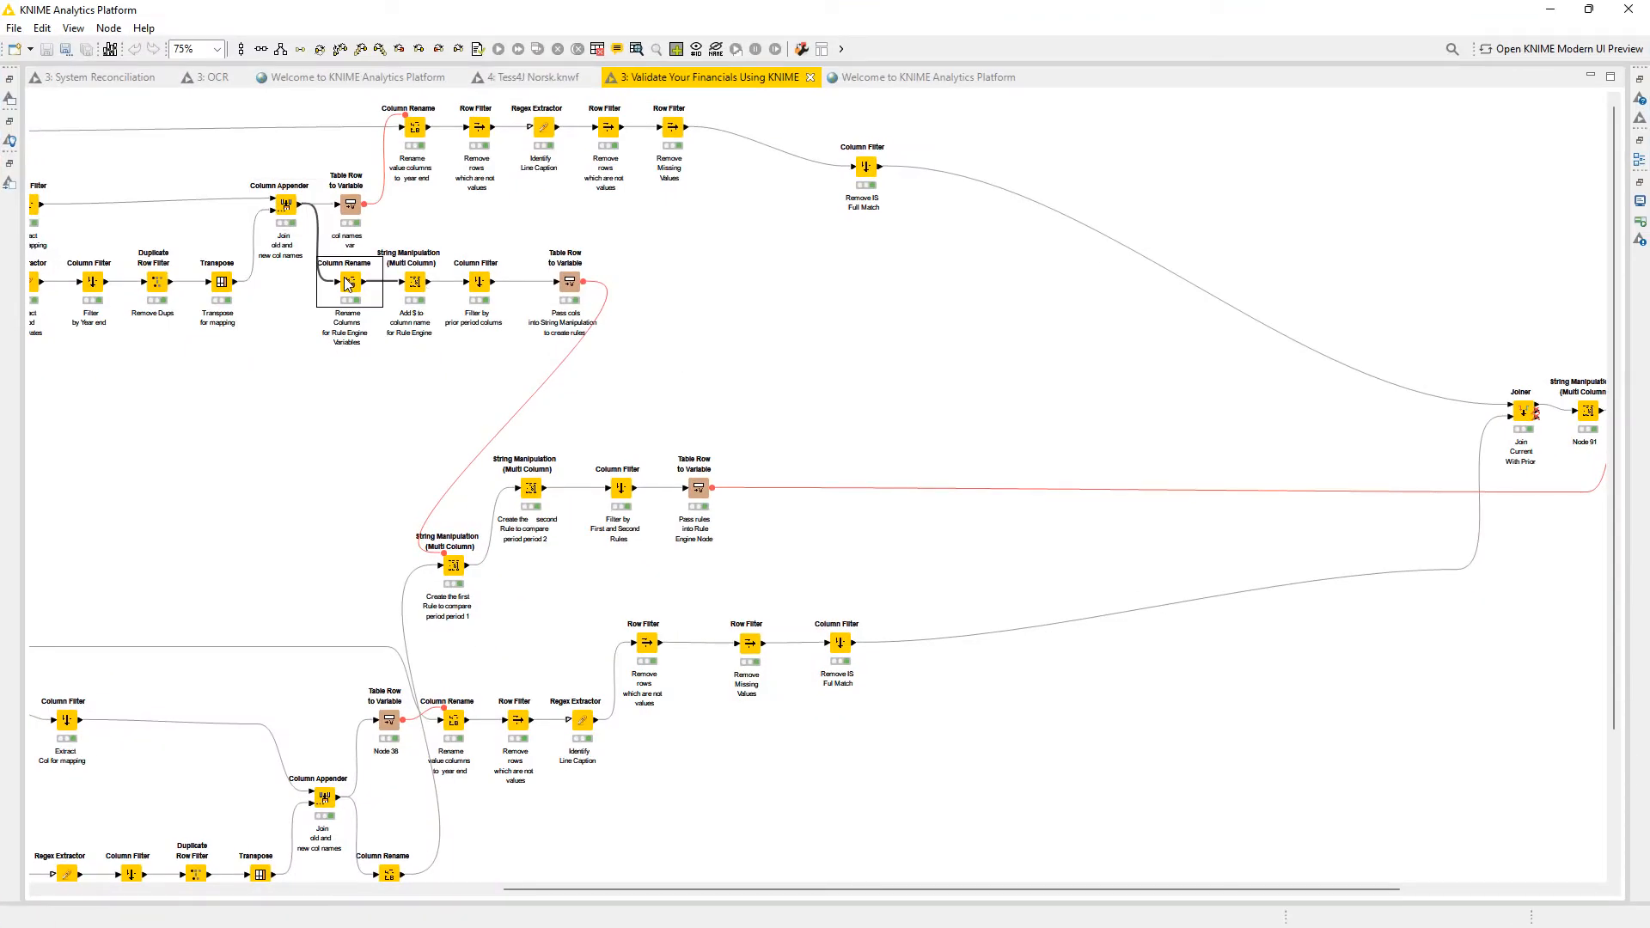
pyautogui.doubleClick(350, 283)
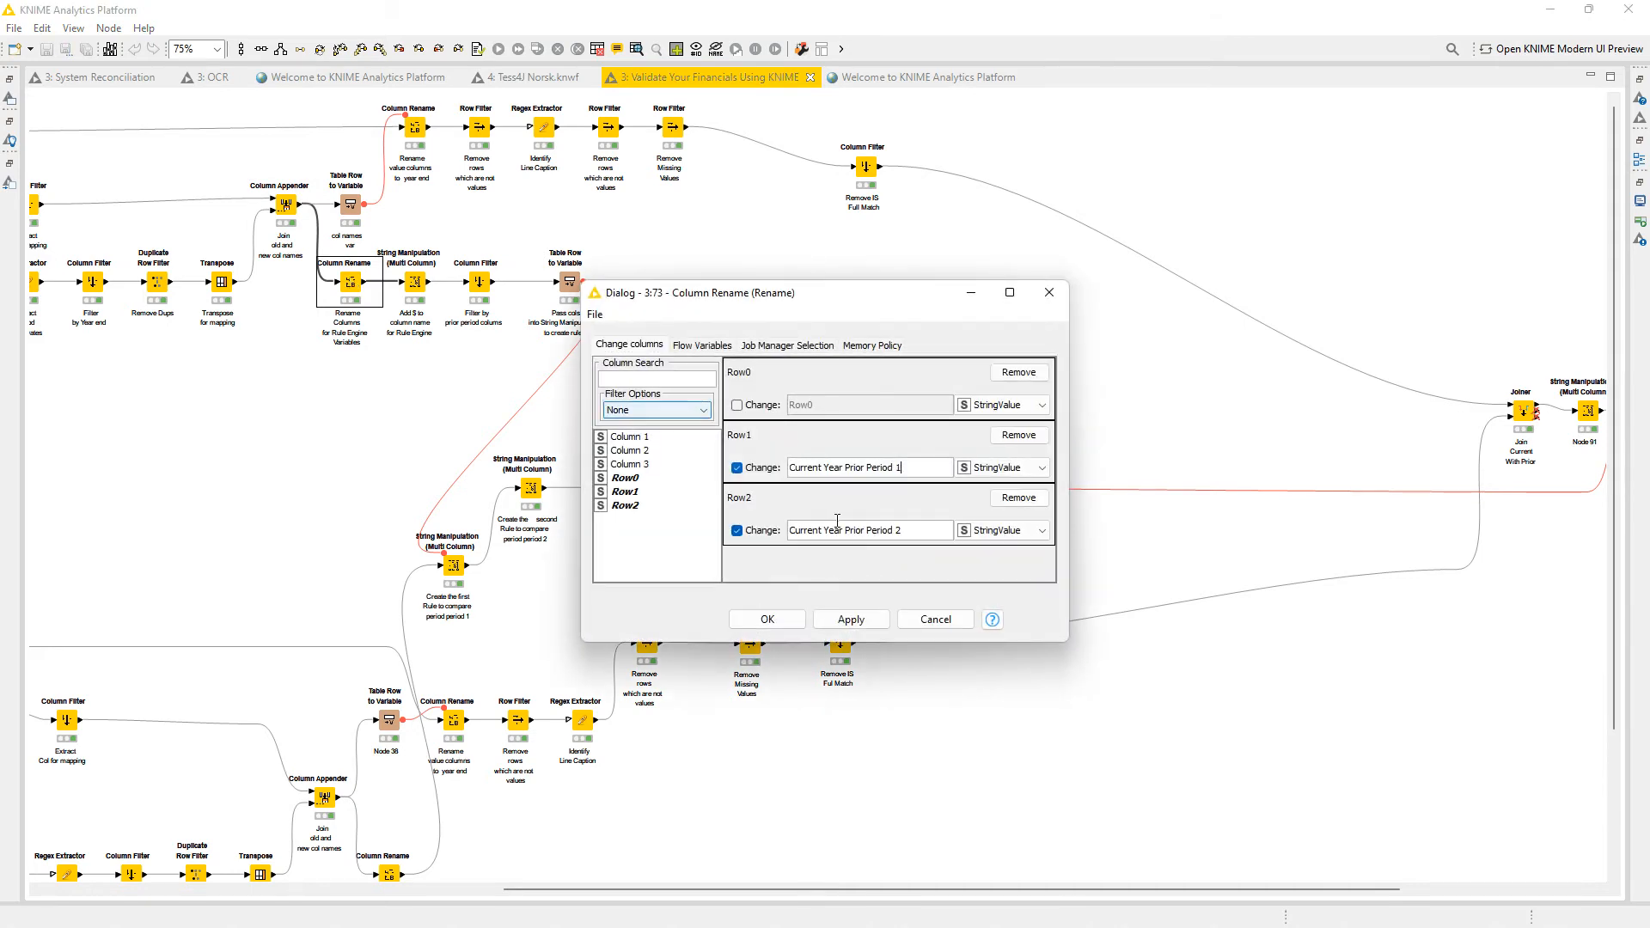
pyautogui.tripleClick(915, 471)
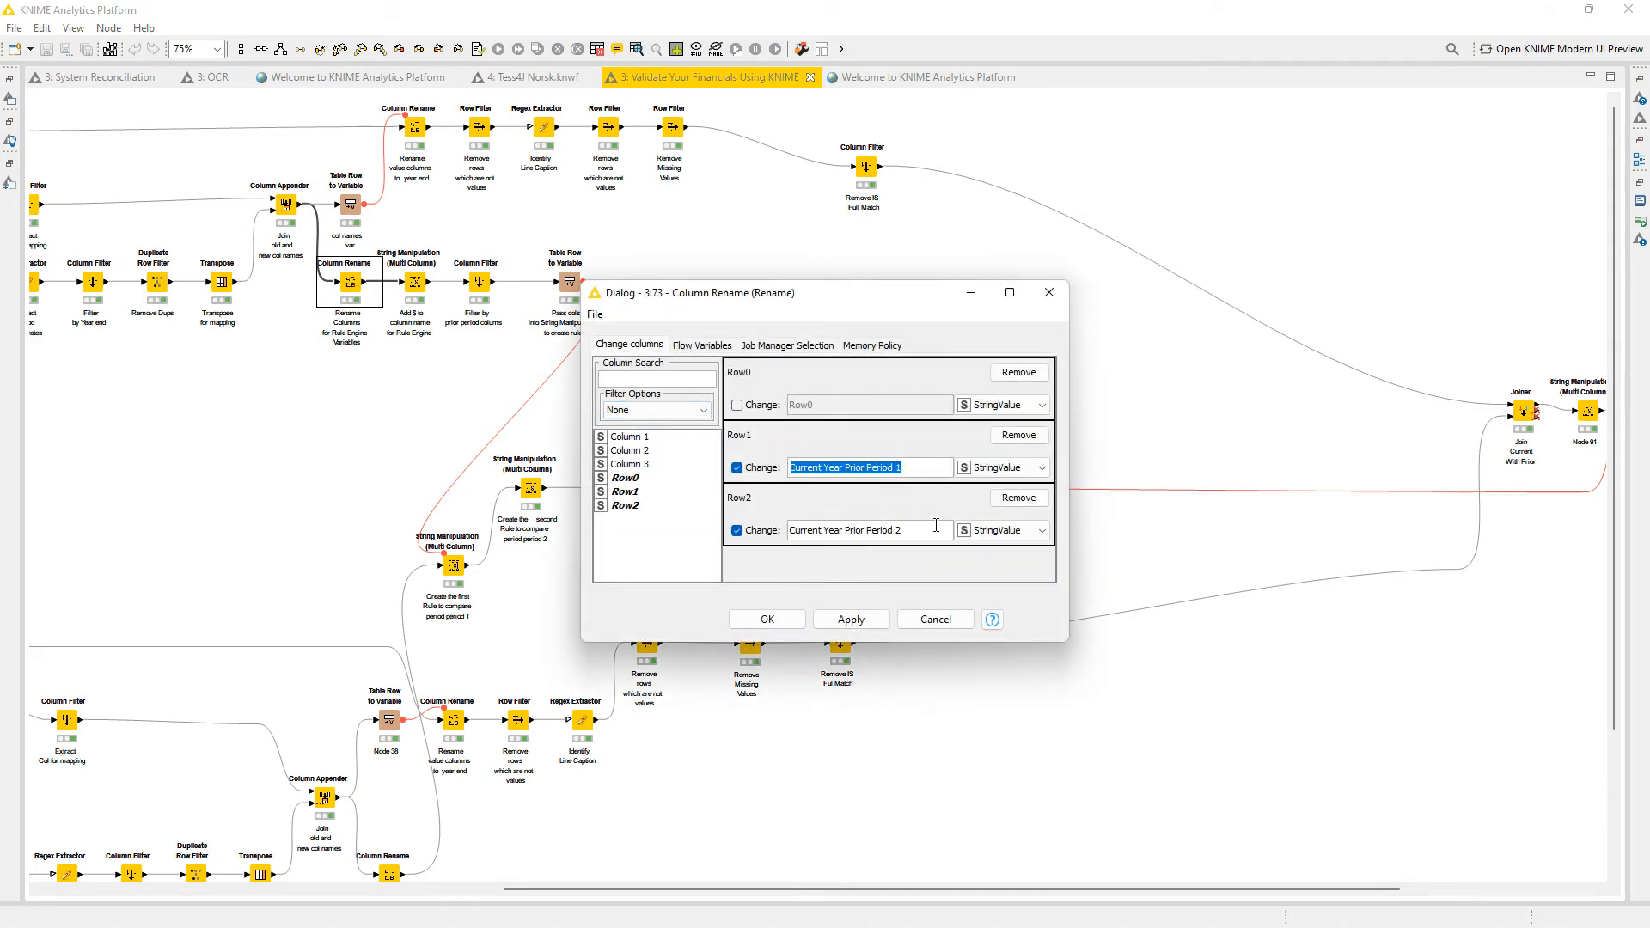
pyautogui.moveTo(935, 529); pyautogui.dragTo(760, 526)
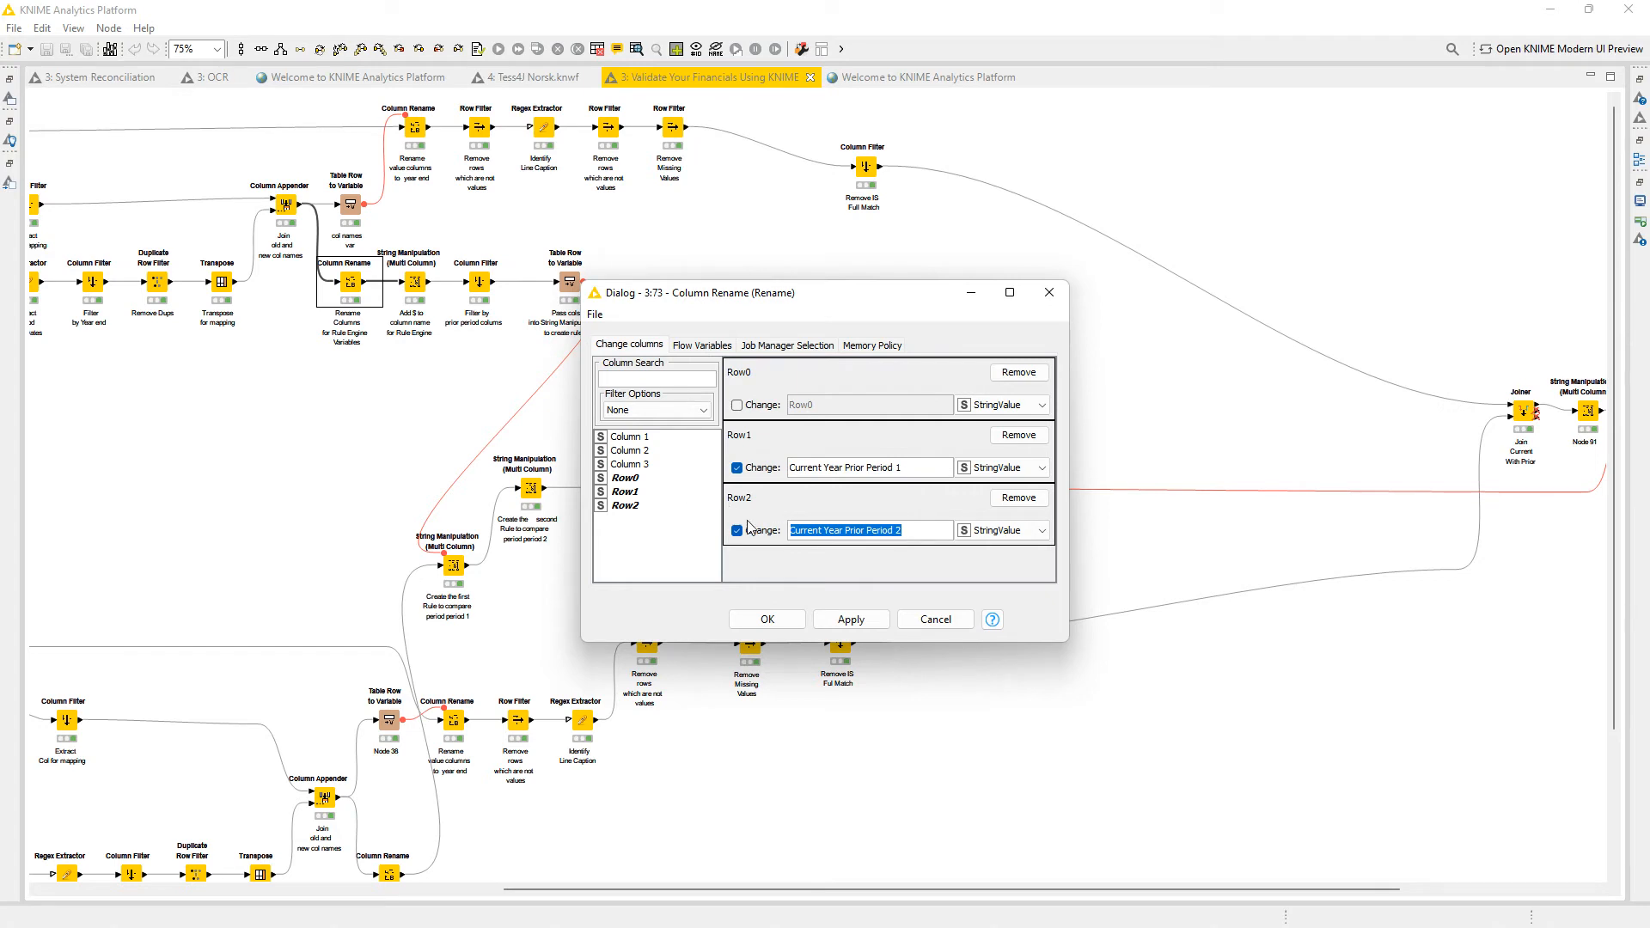
pyautogui.moveTo(911, 470); pyautogui.dragTo(761, 475)
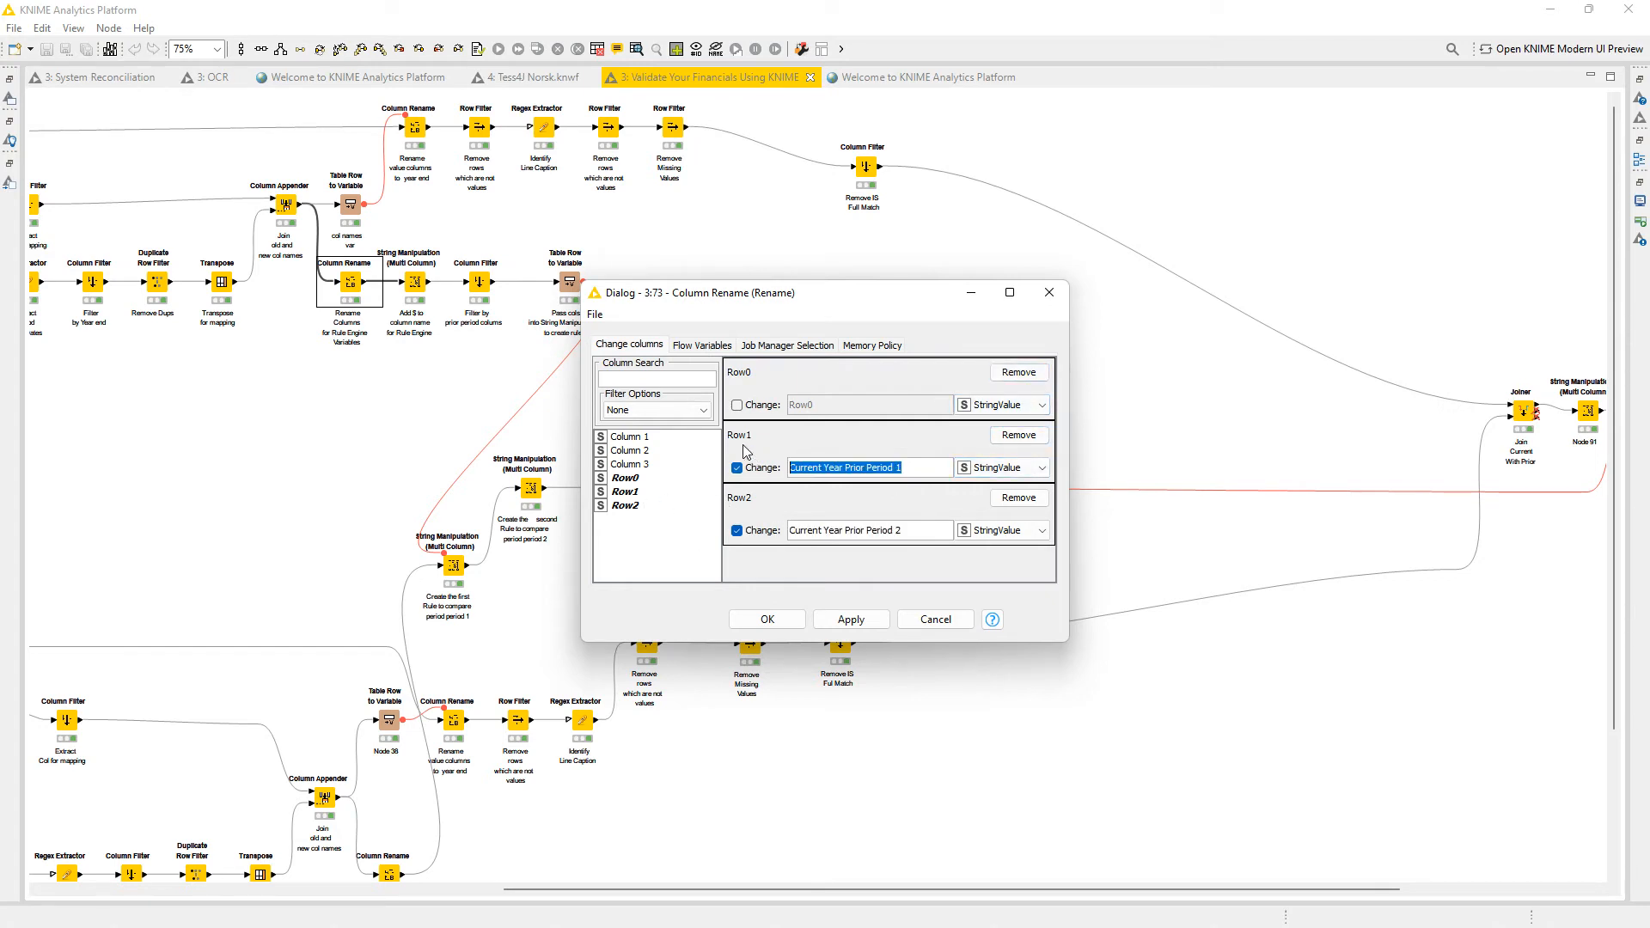
pyautogui.click(1050, 292)
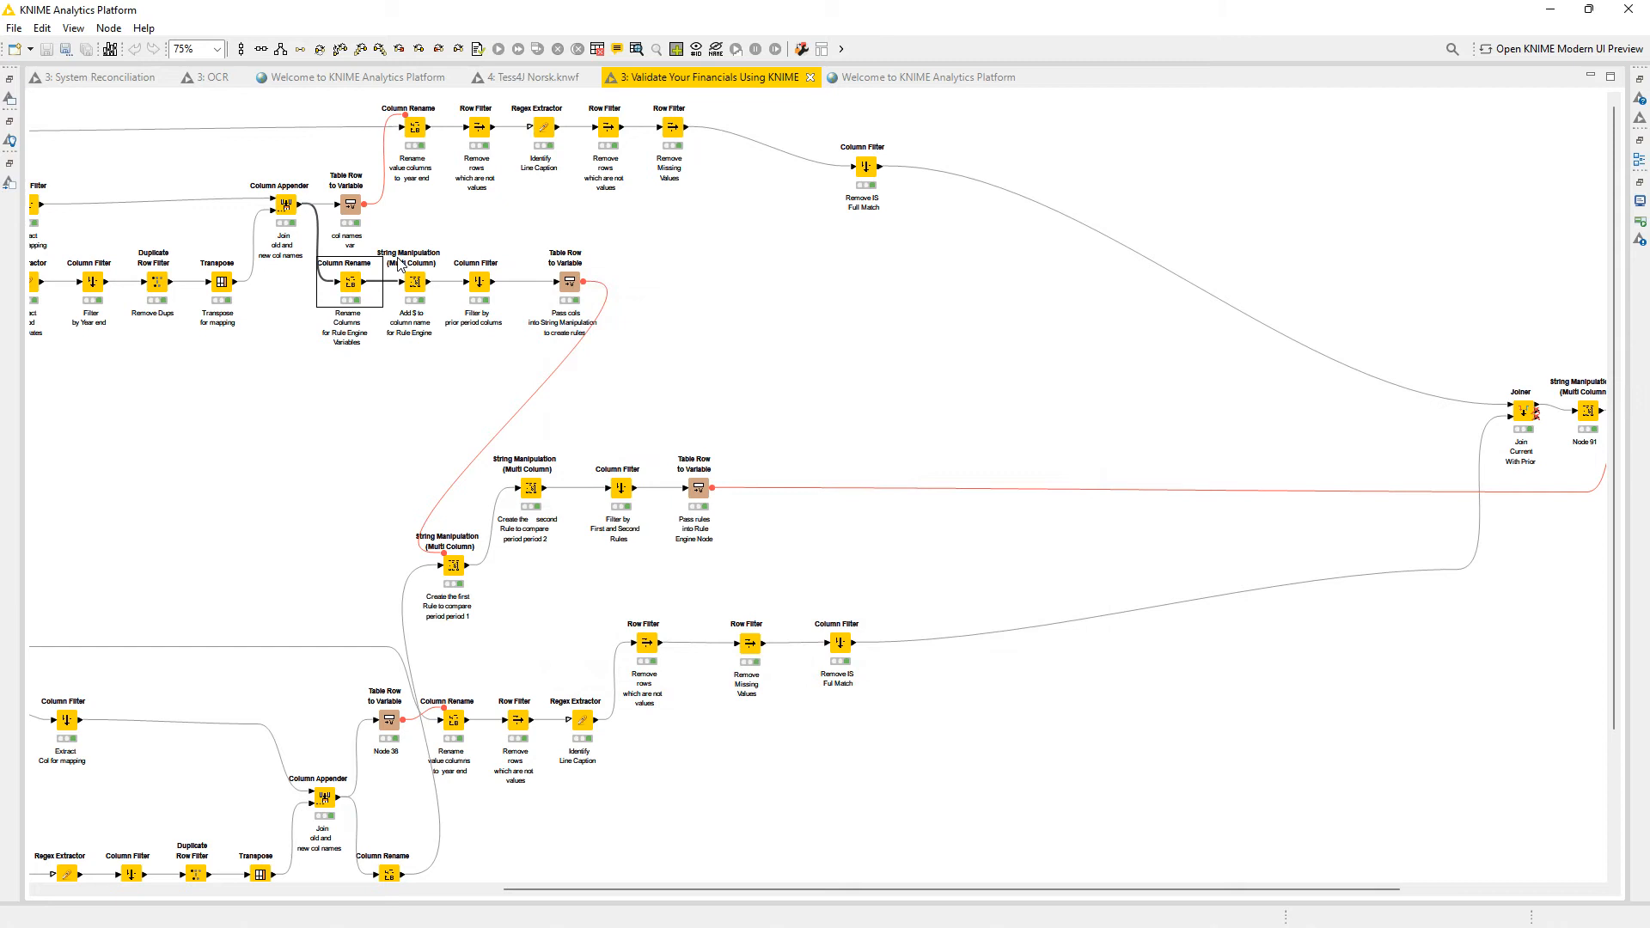
# Reopen the current-year Column Appender's appended table, select the Row2 value, and close the table.
pyautogui.rightClick(292, 206)
pyautogui.click(380, 669)
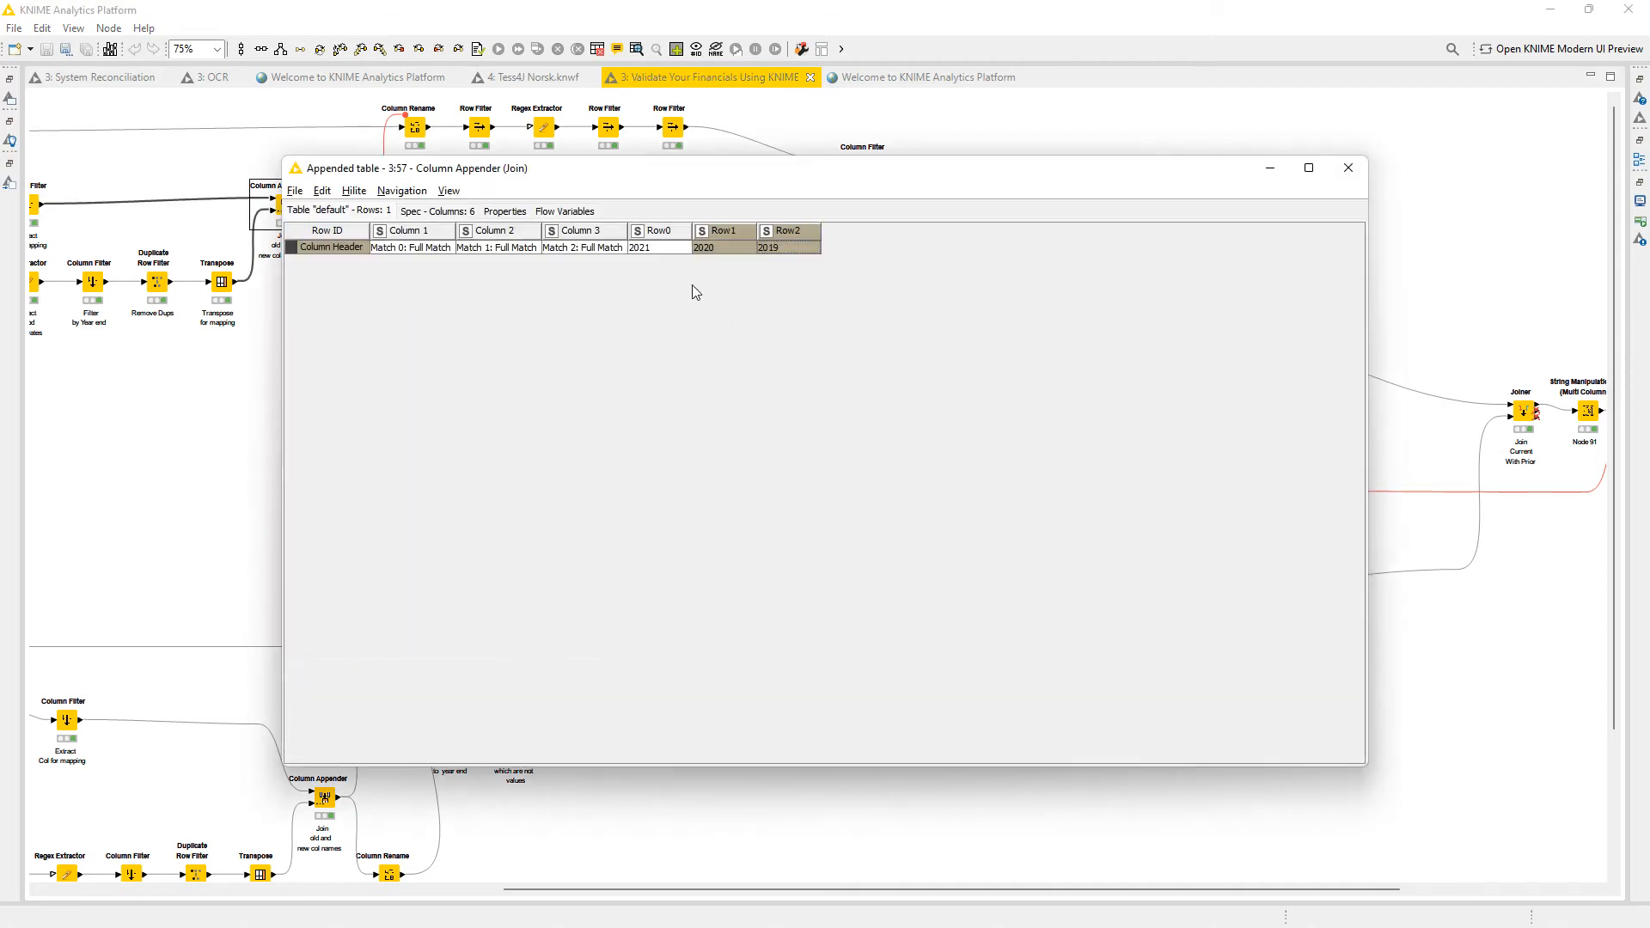
pyautogui.click(788, 248)
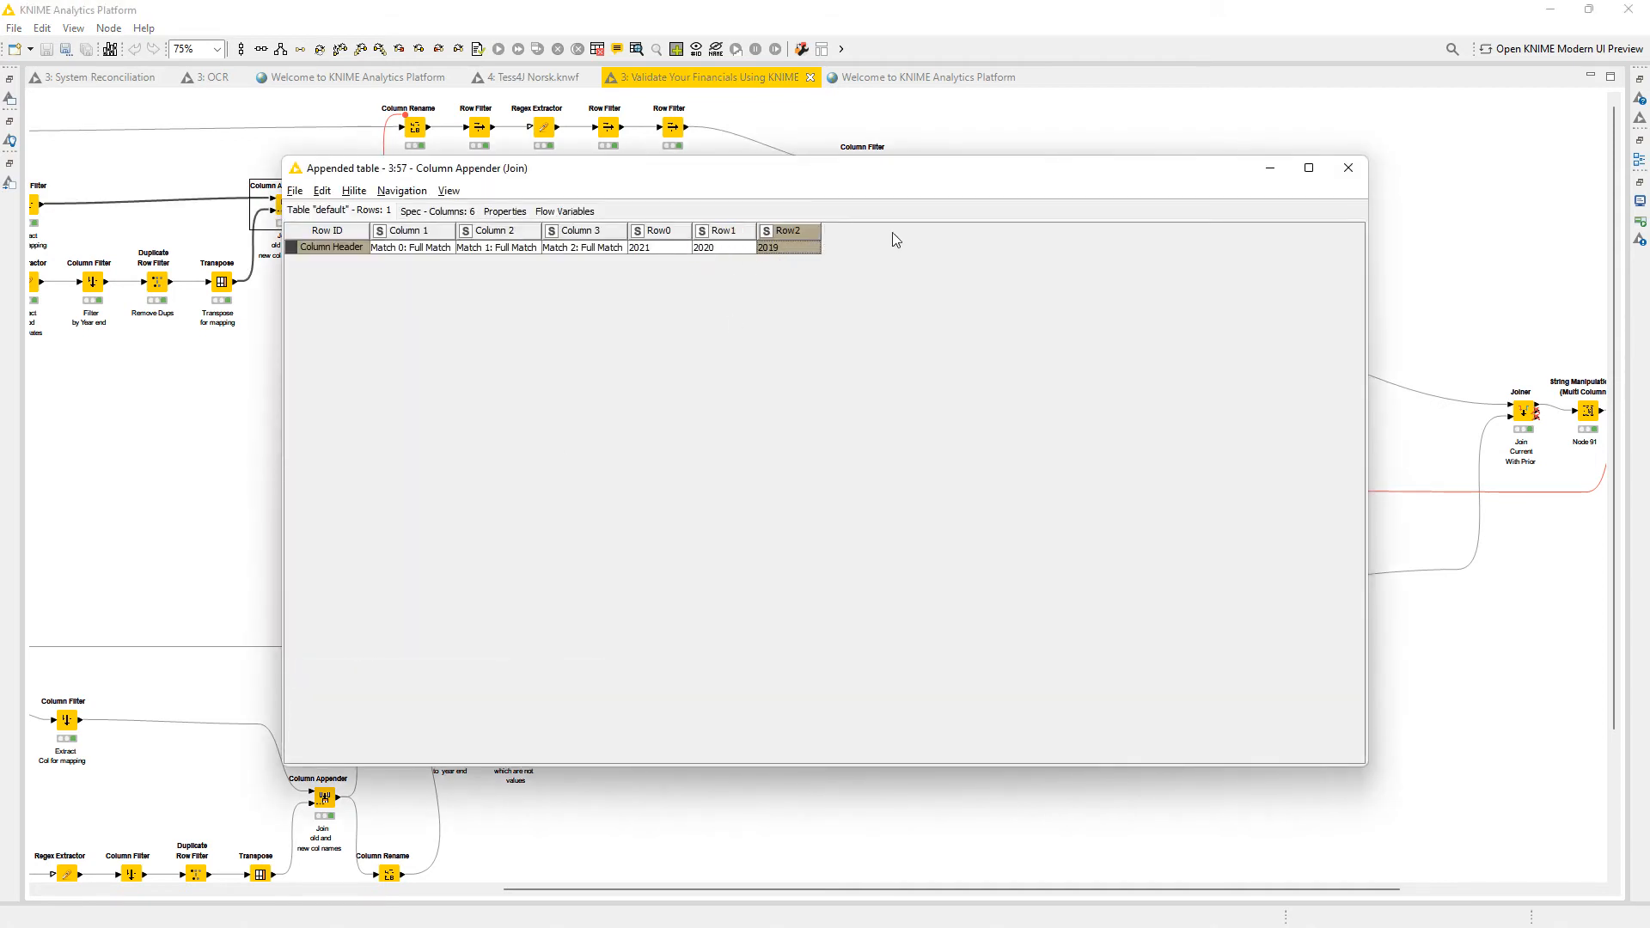
pyautogui.click(1348, 168)
# Inspect the join expression in the Add $ to column name String Manipulation node, and close its configuration.
pyautogui.click(417, 288)
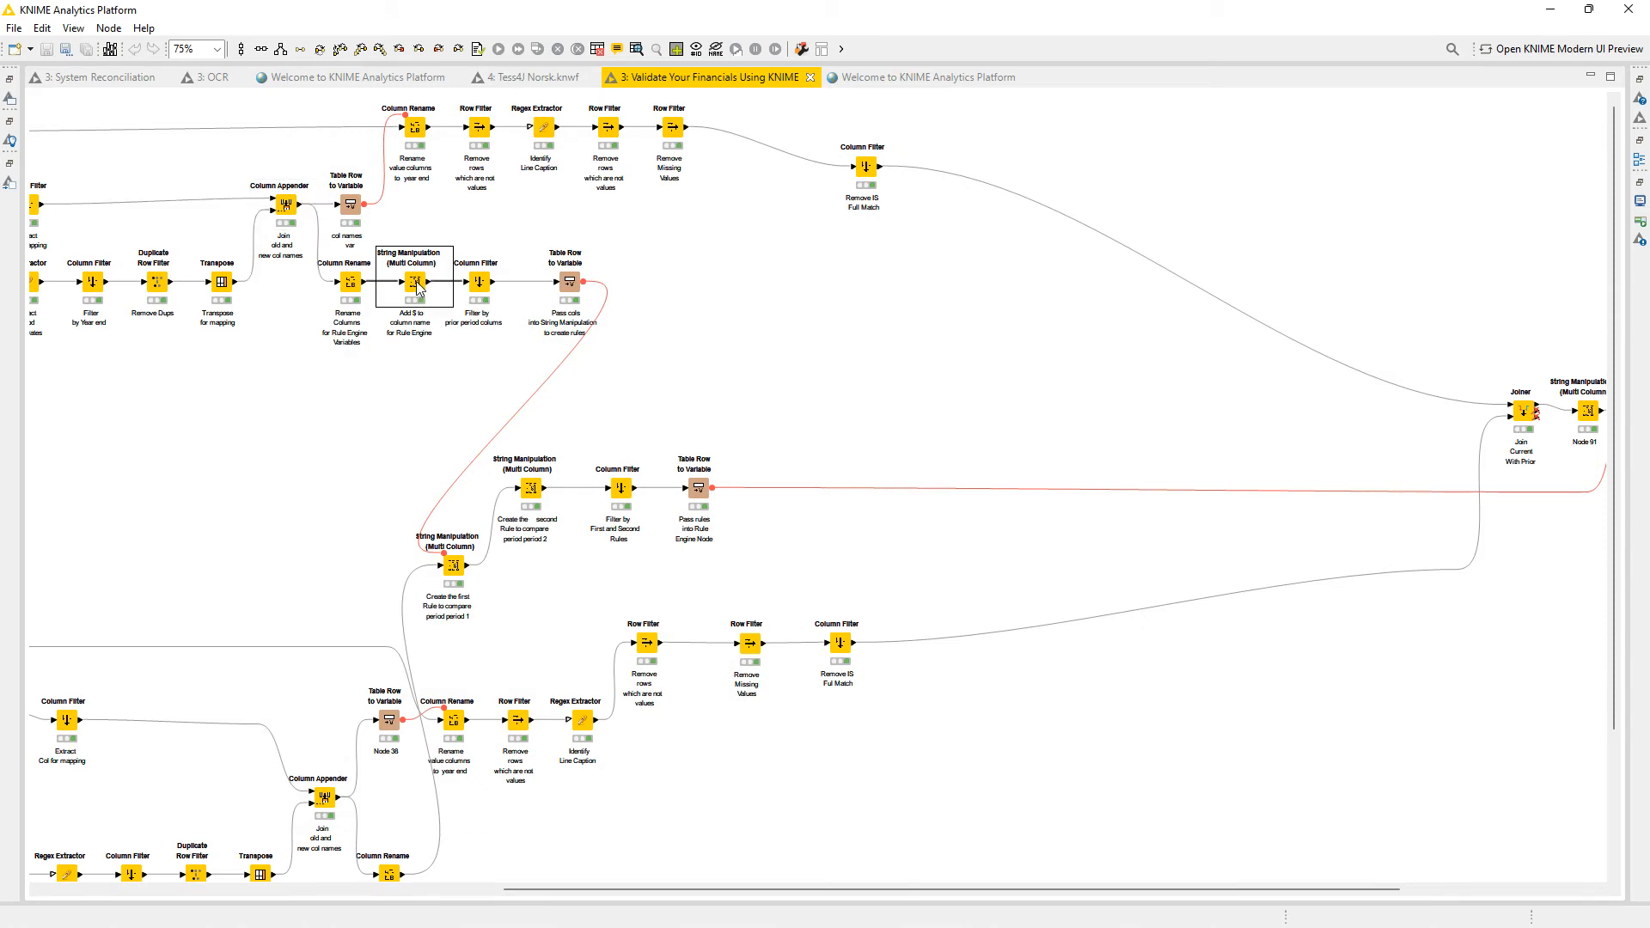
pyautogui.doubleClick(417, 288)
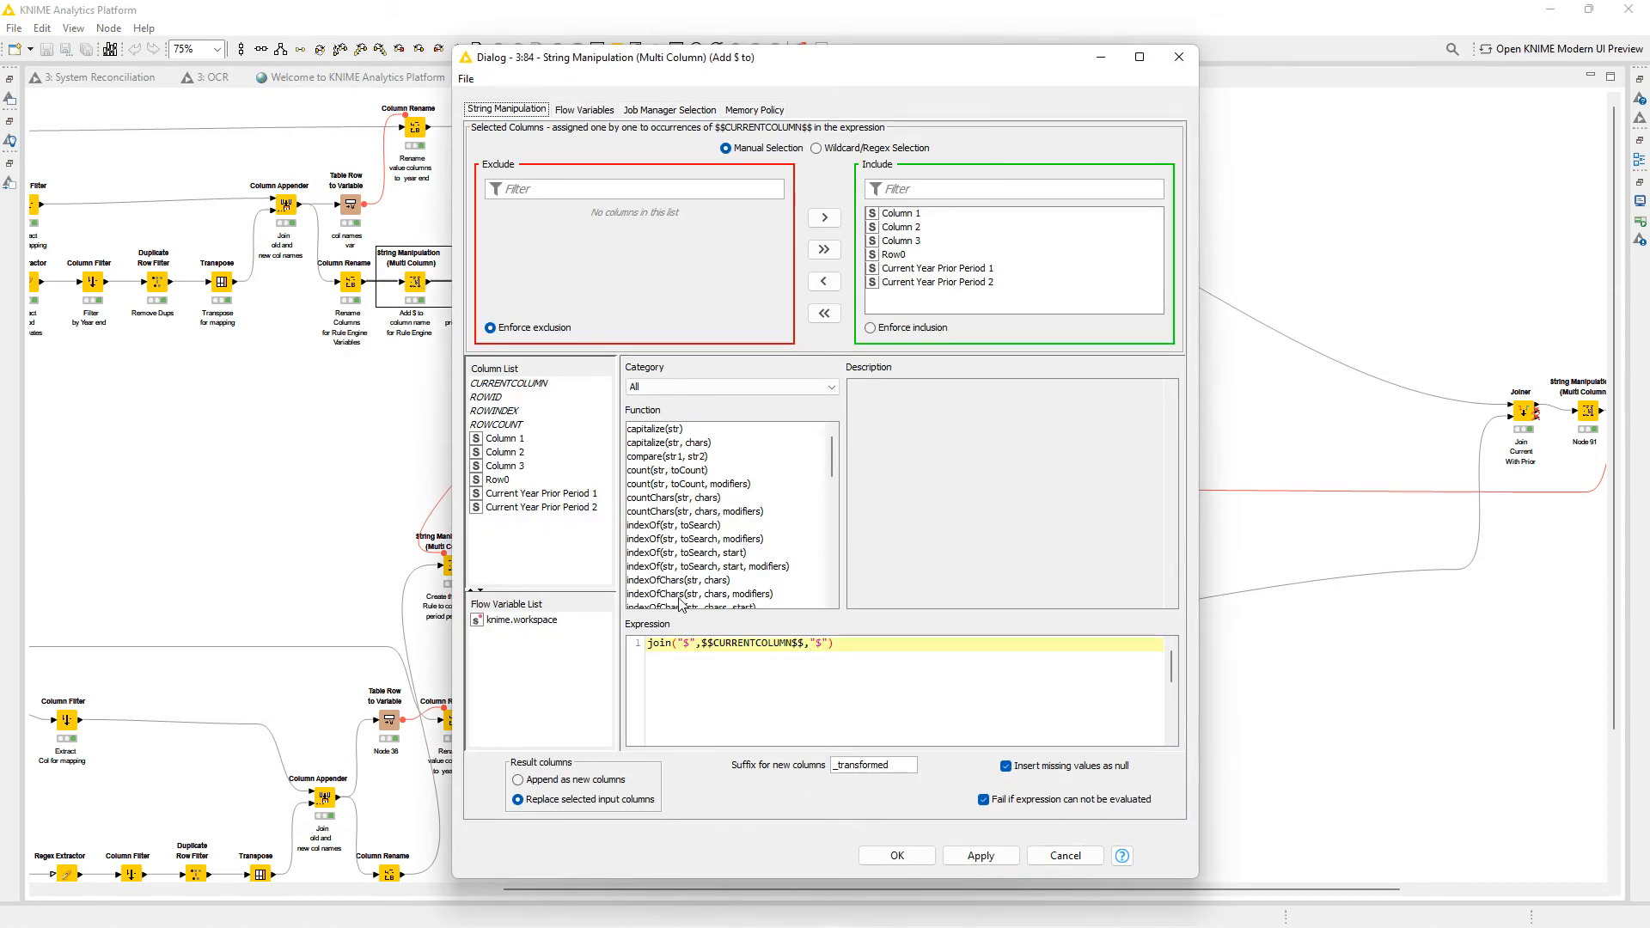
pyautogui.doubleClick(685, 643)
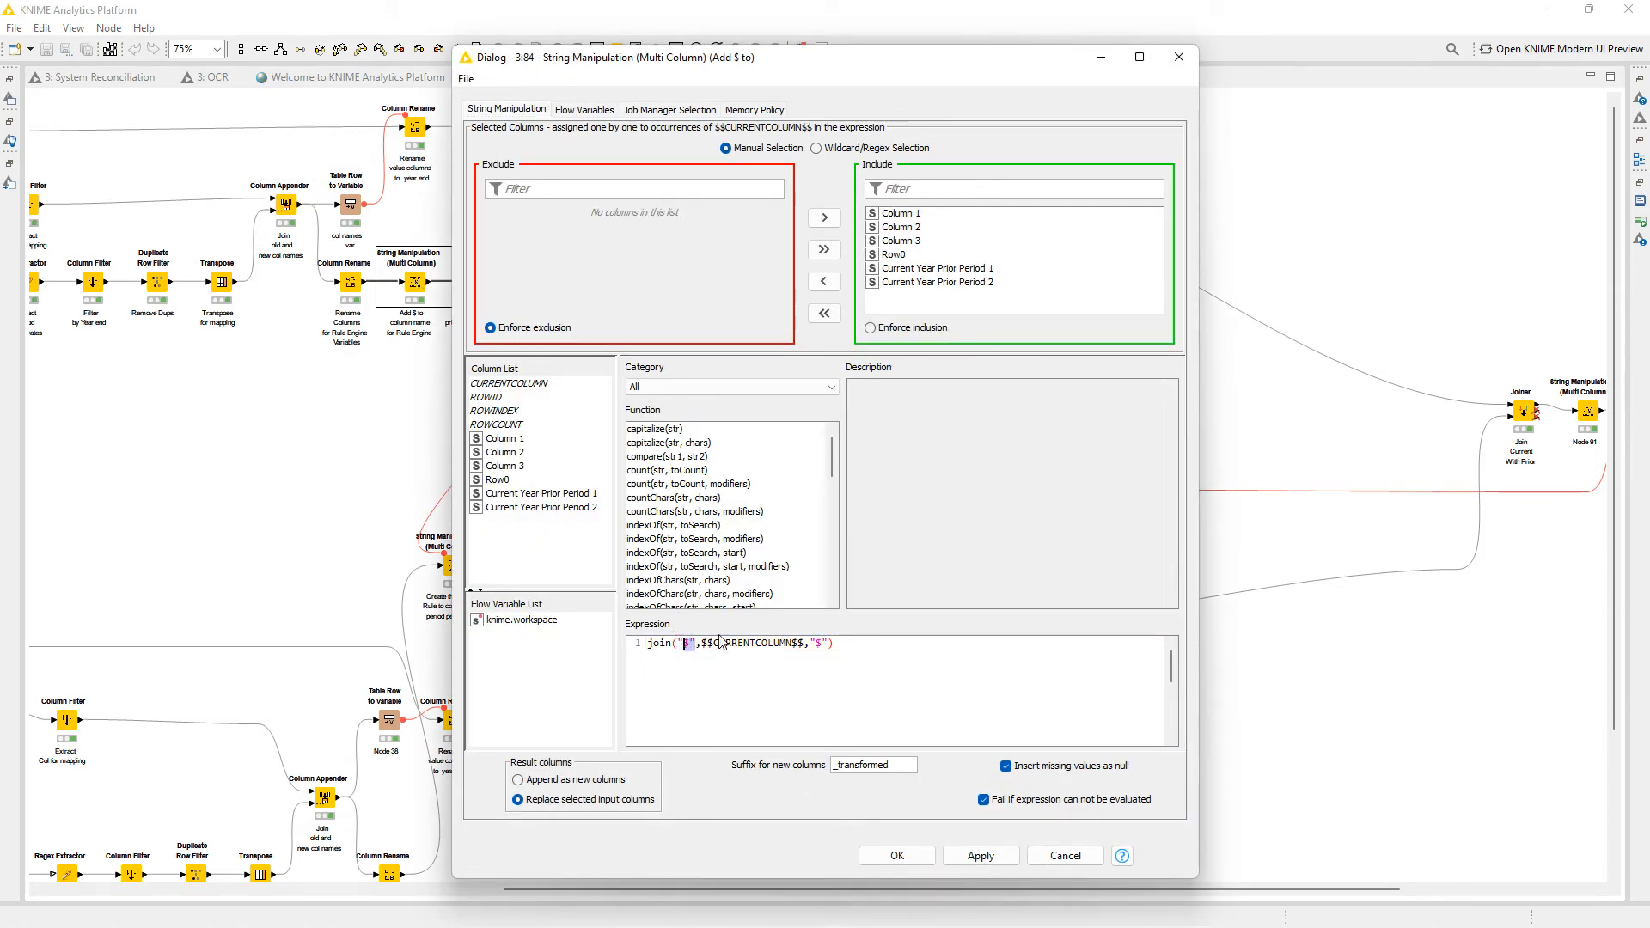
pyautogui.click(1179, 57)
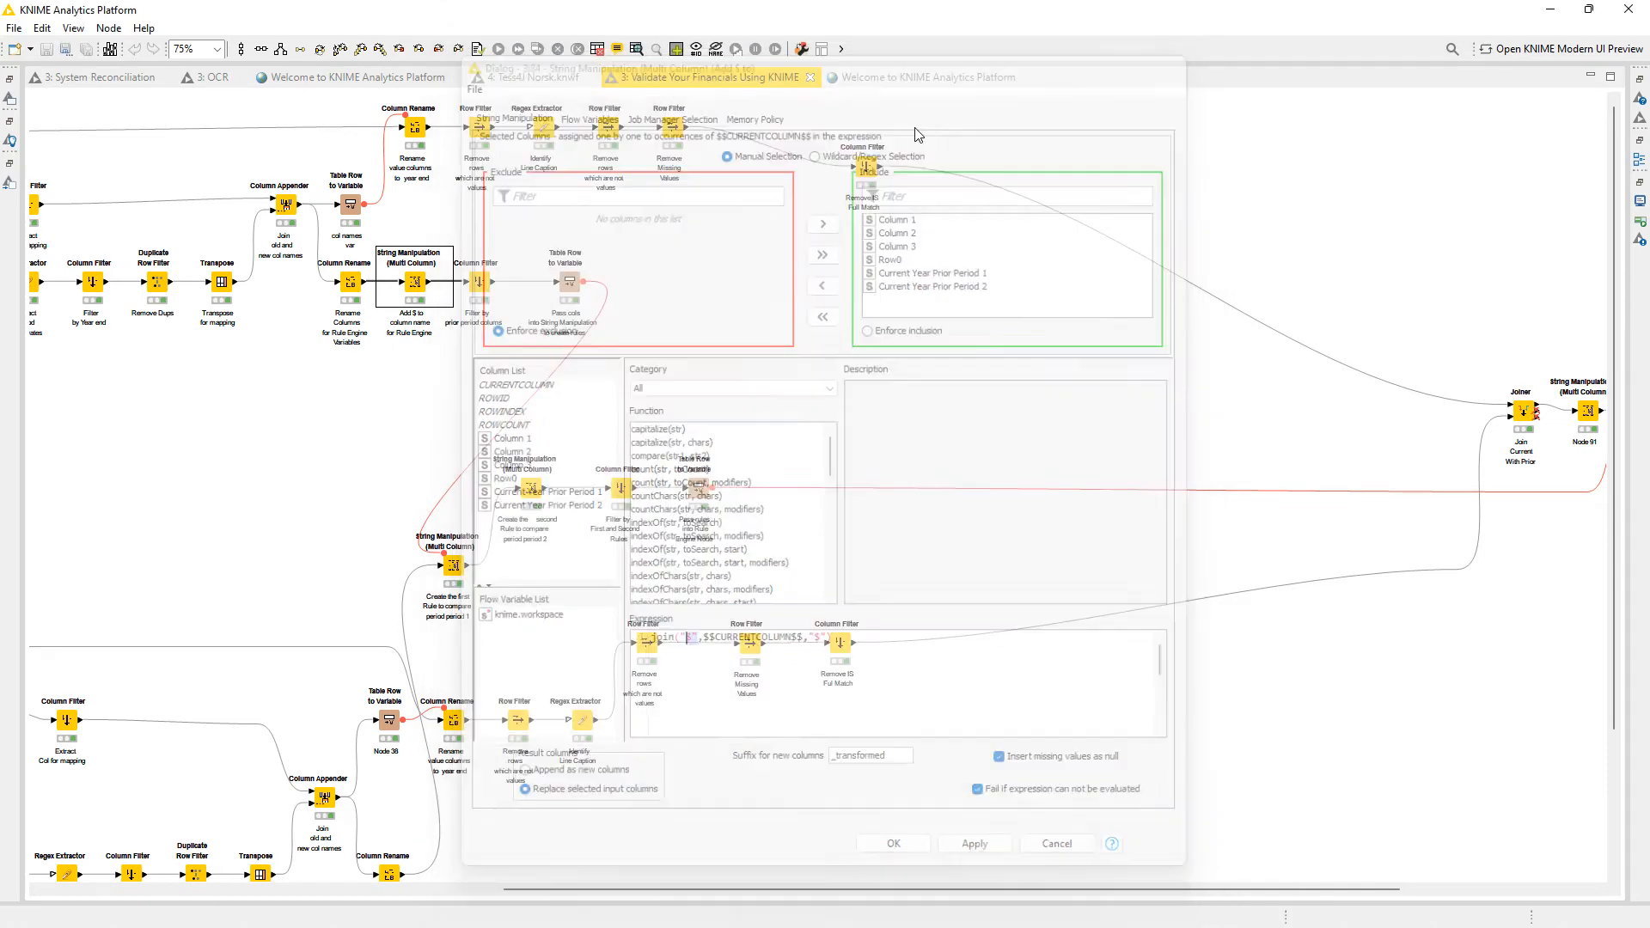
# View the output data of the Add $ to column name node, highlight its year values, and close the table.
pyautogui.rightClick(427, 288)
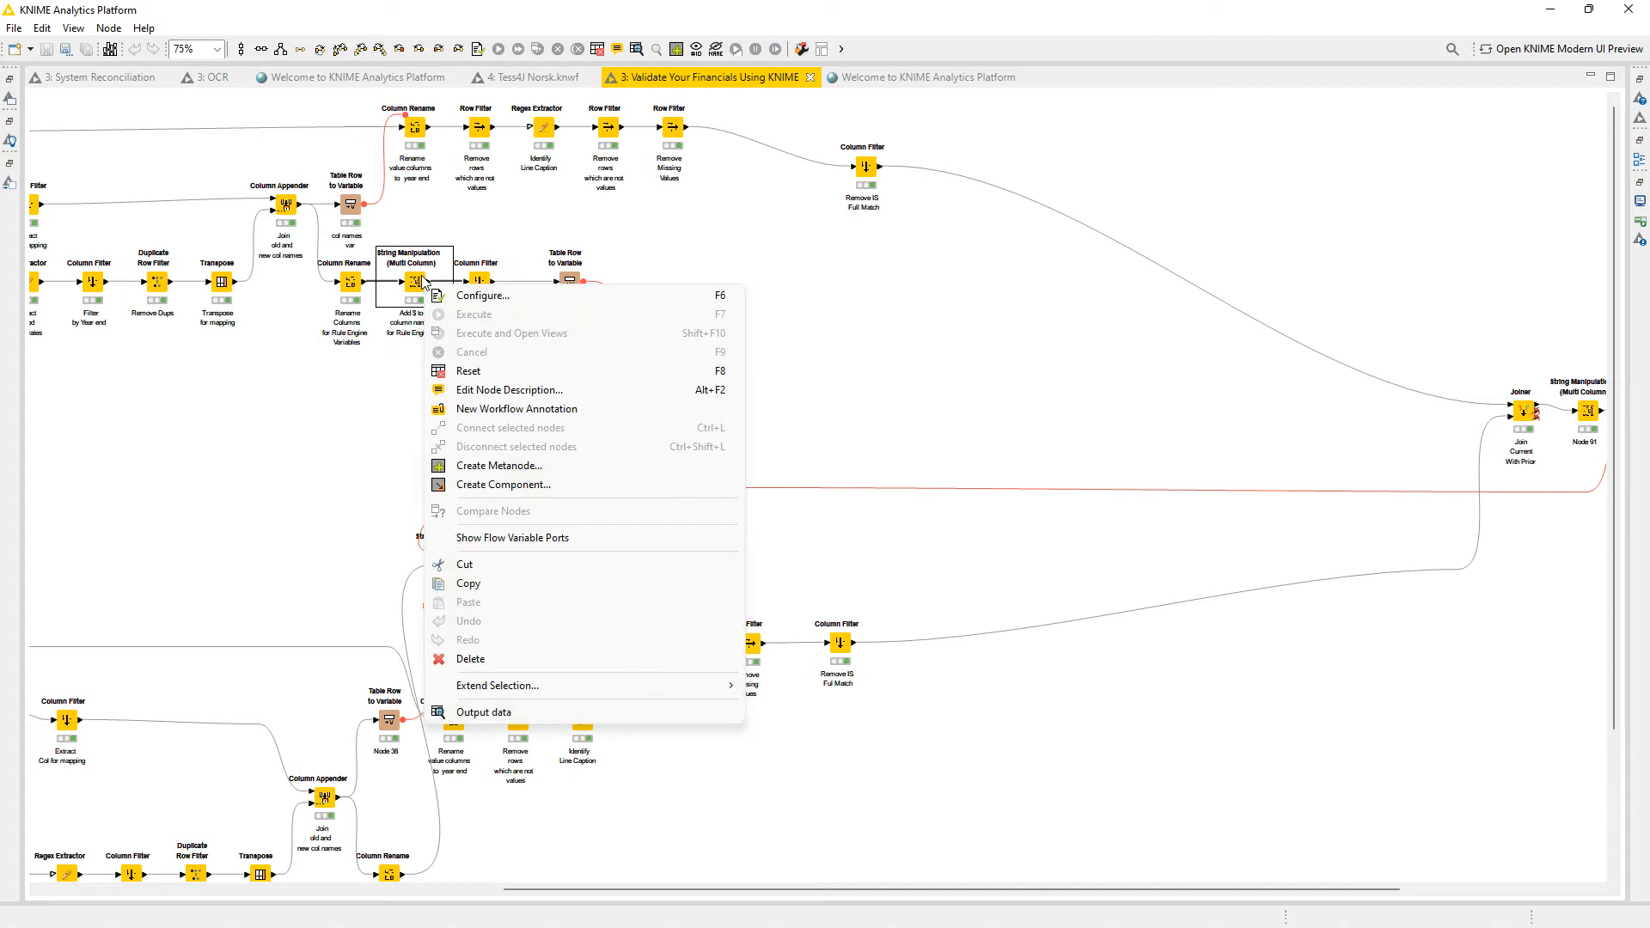
pyautogui.click(468, 719)
pyautogui.moveTo(690, 249); pyautogui.dragTo(805, 247)
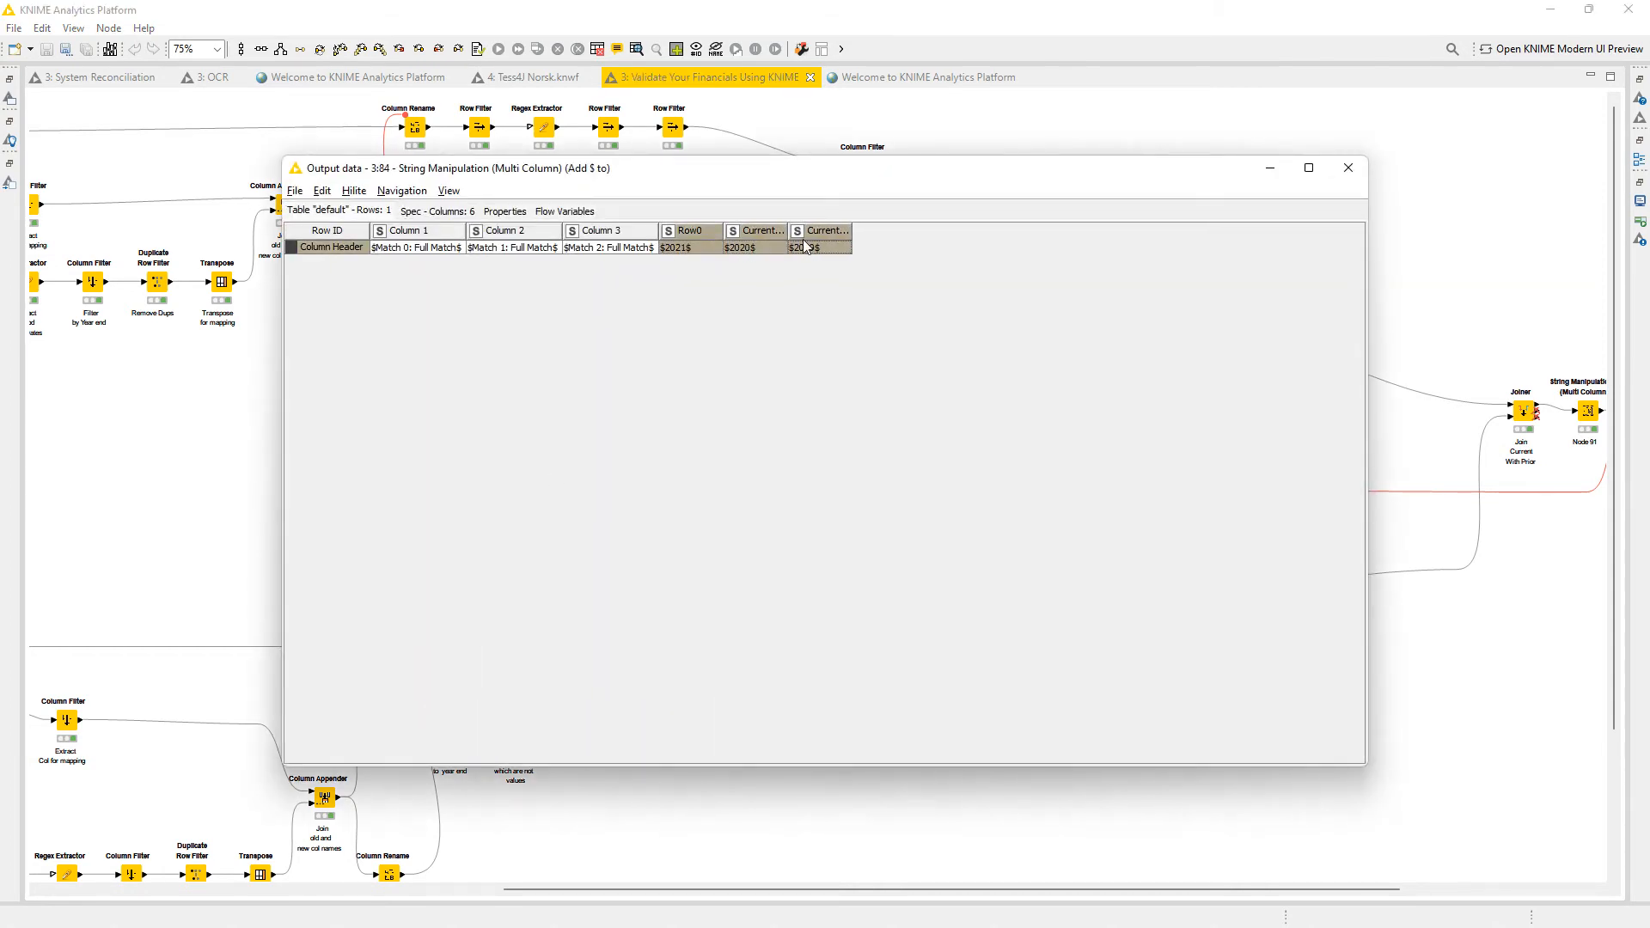
pyautogui.click(1349, 167)
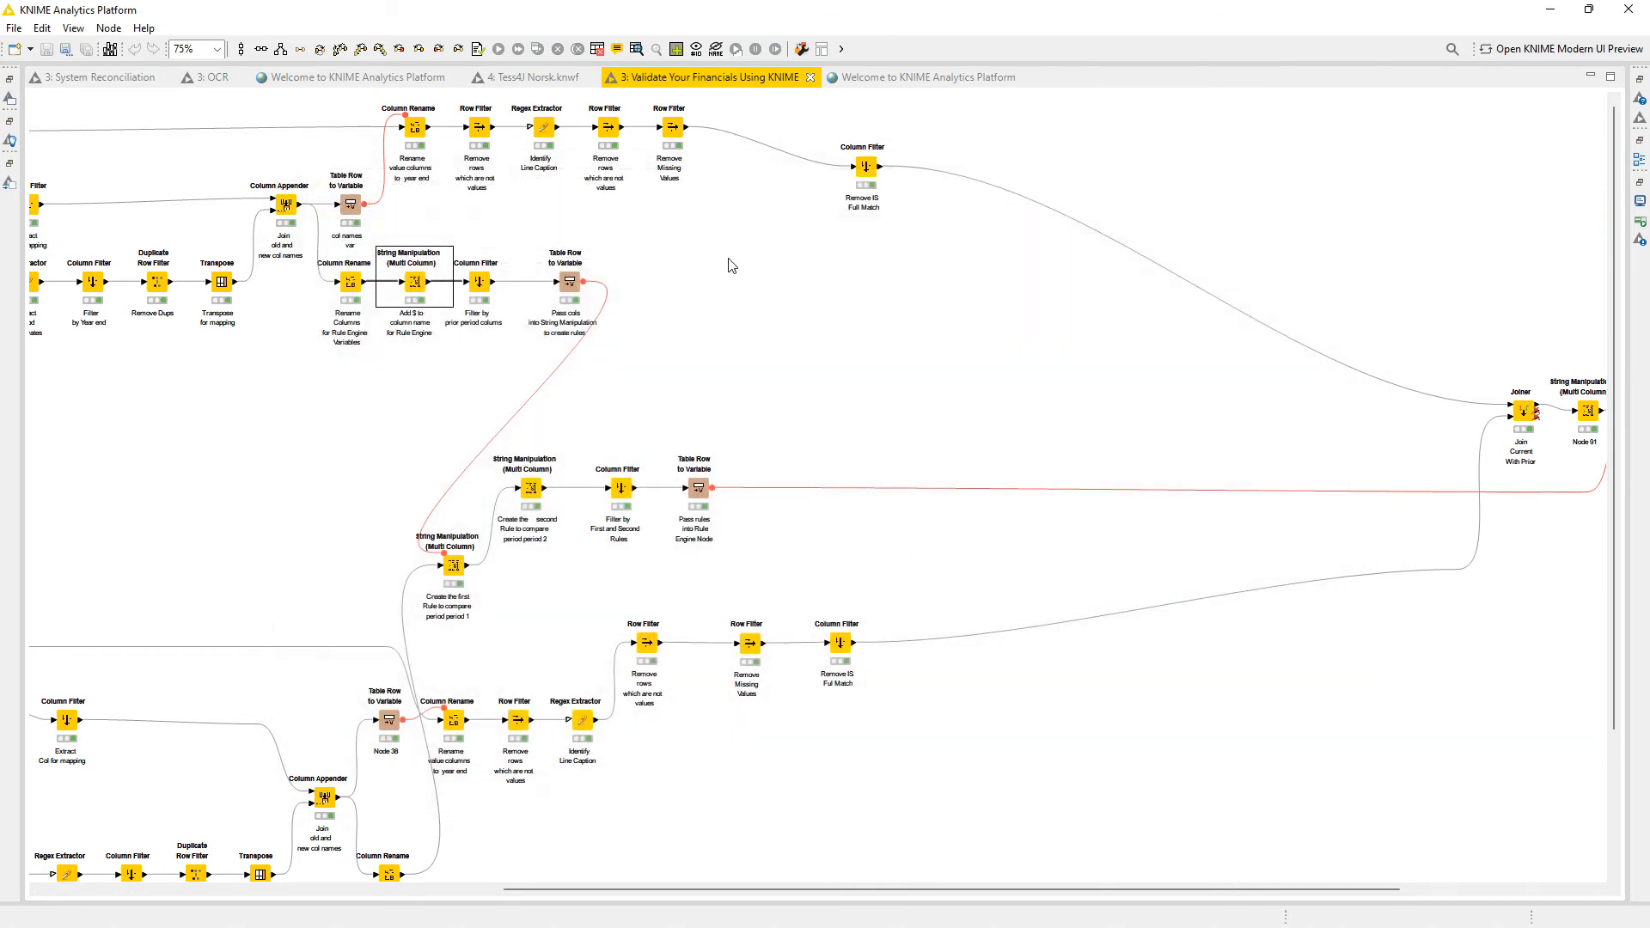
# View the filtered table of the Filter by prior period column node, and close it.
pyautogui.click(479, 284)
pyautogui.rightClick(478, 286)
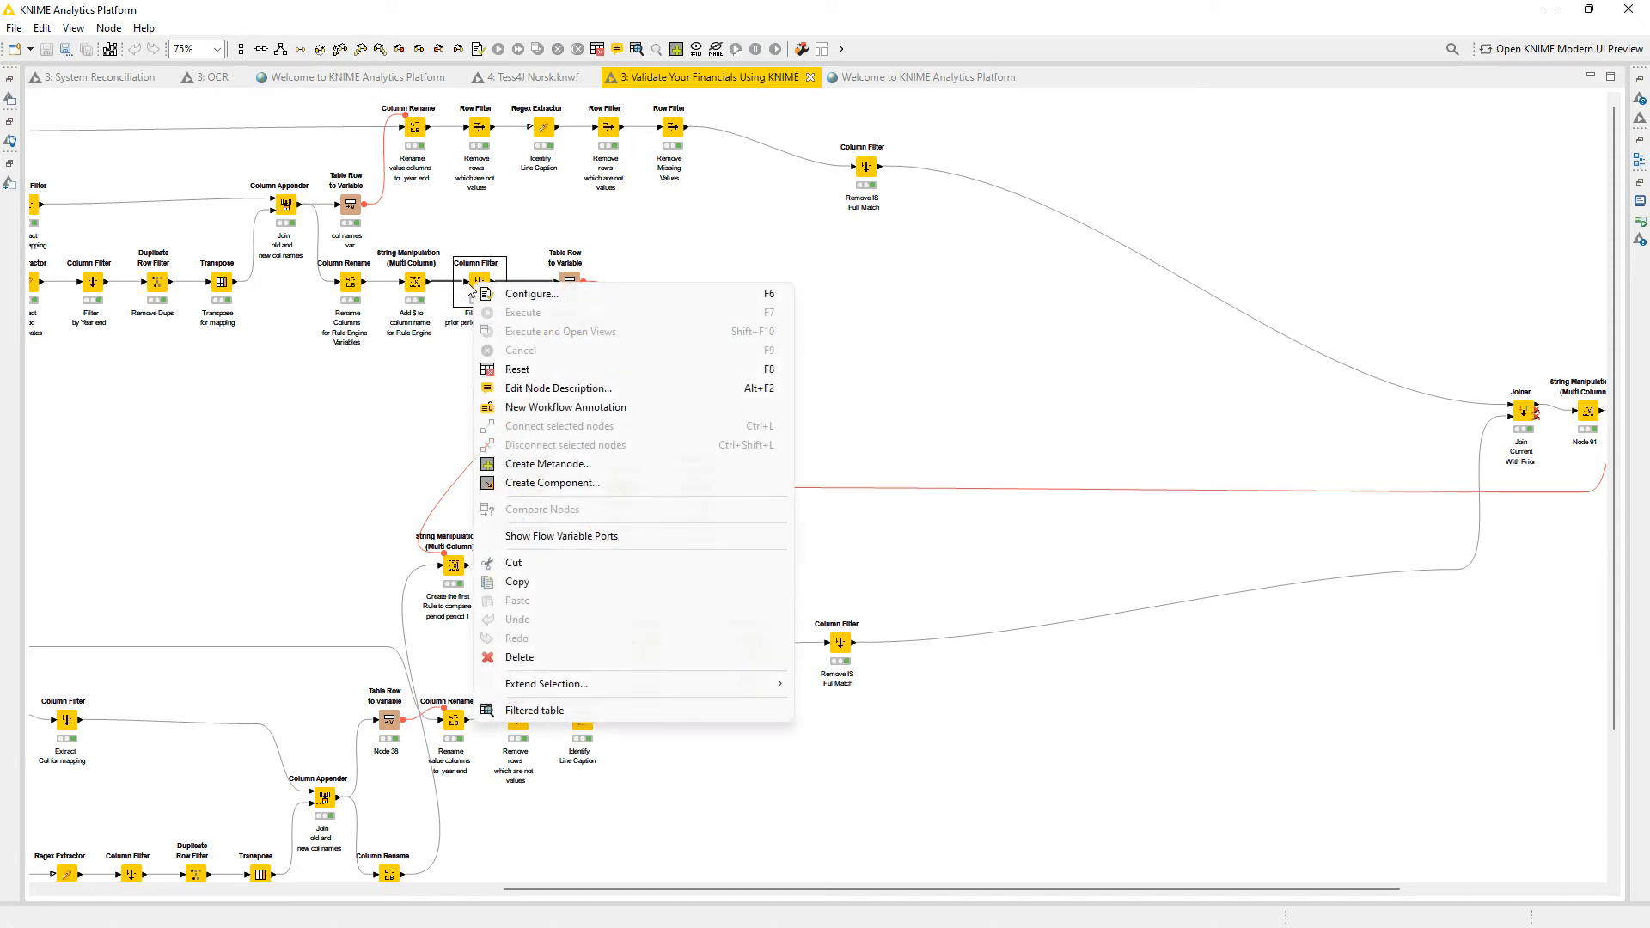
pyautogui.click(544, 708)
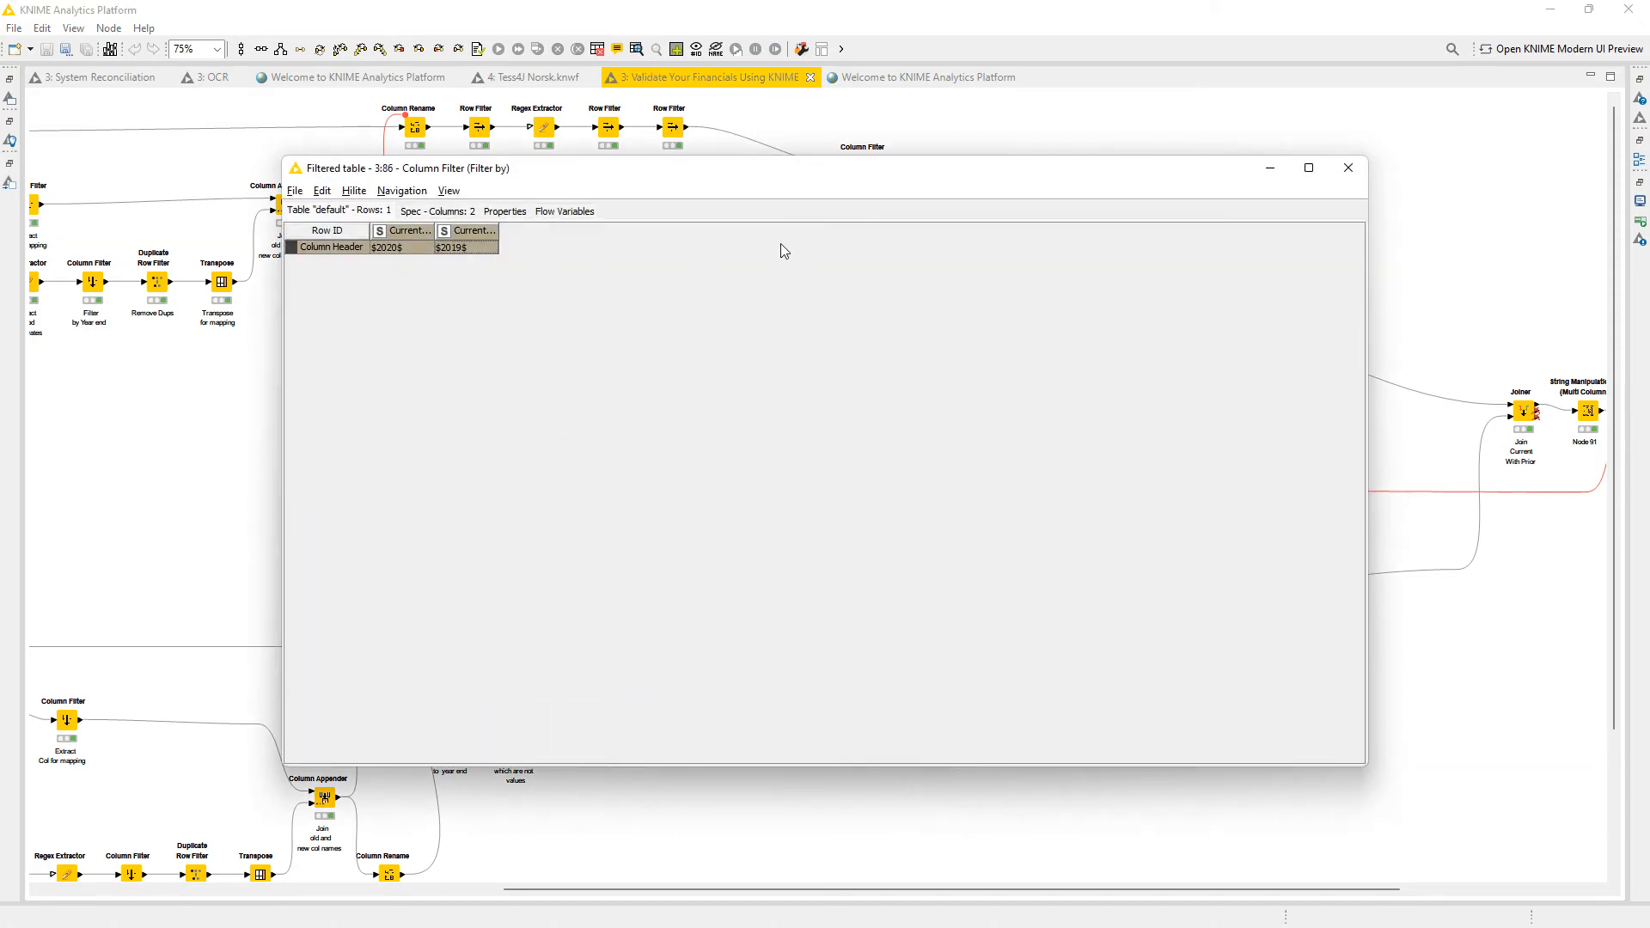
pyautogui.click(1355, 174)
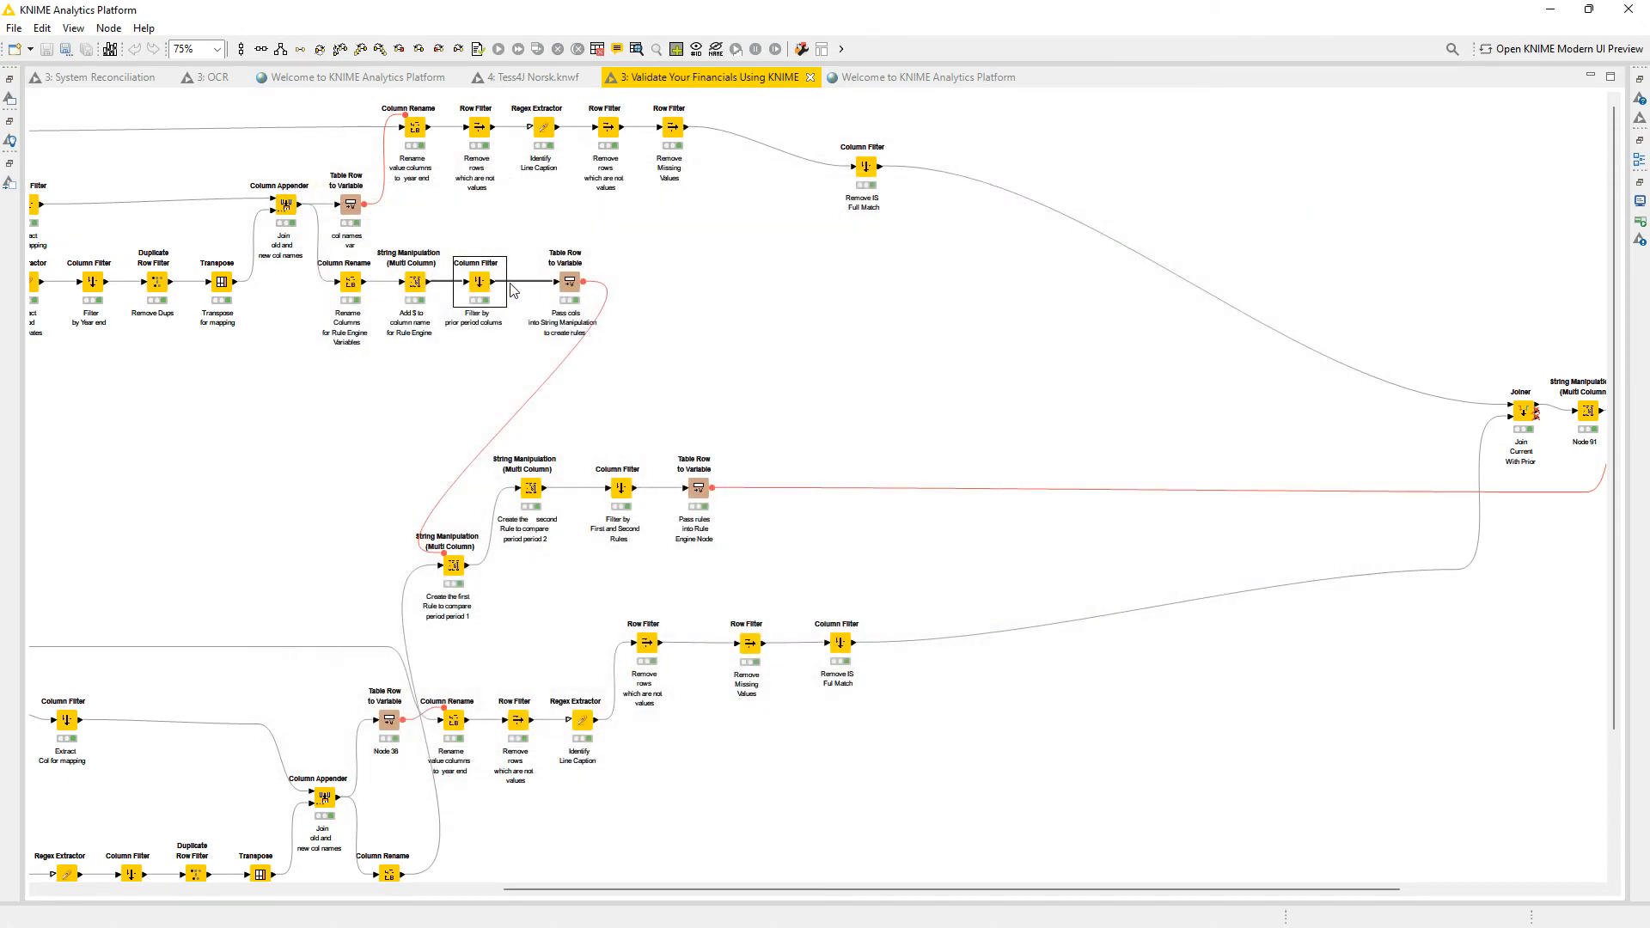
# Check which columns the current-year Table Row to Variable node passes as variables, and close its configuration.
pyautogui.click(570, 284)
pyautogui.doubleClick(570, 283)
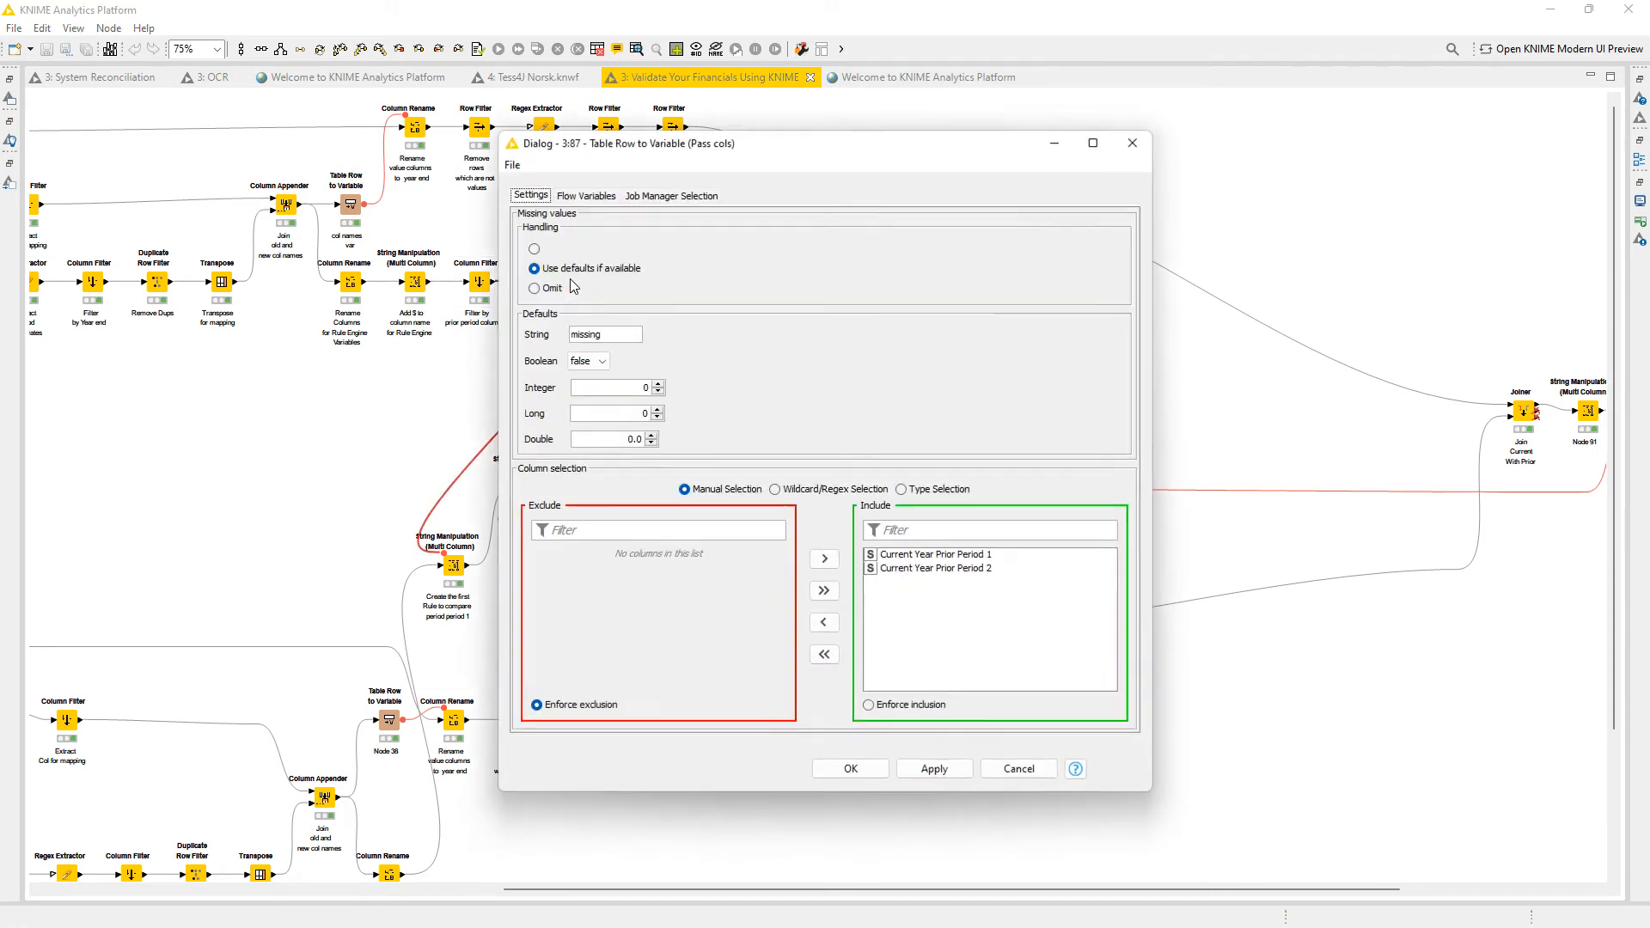
pyautogui.click(1090, 137)
# Inspect the expression and included column of the String Manipulation node that creates the first period comparison rule, and close its configuration.
pyautogui.scroll(-3, 520, 511)
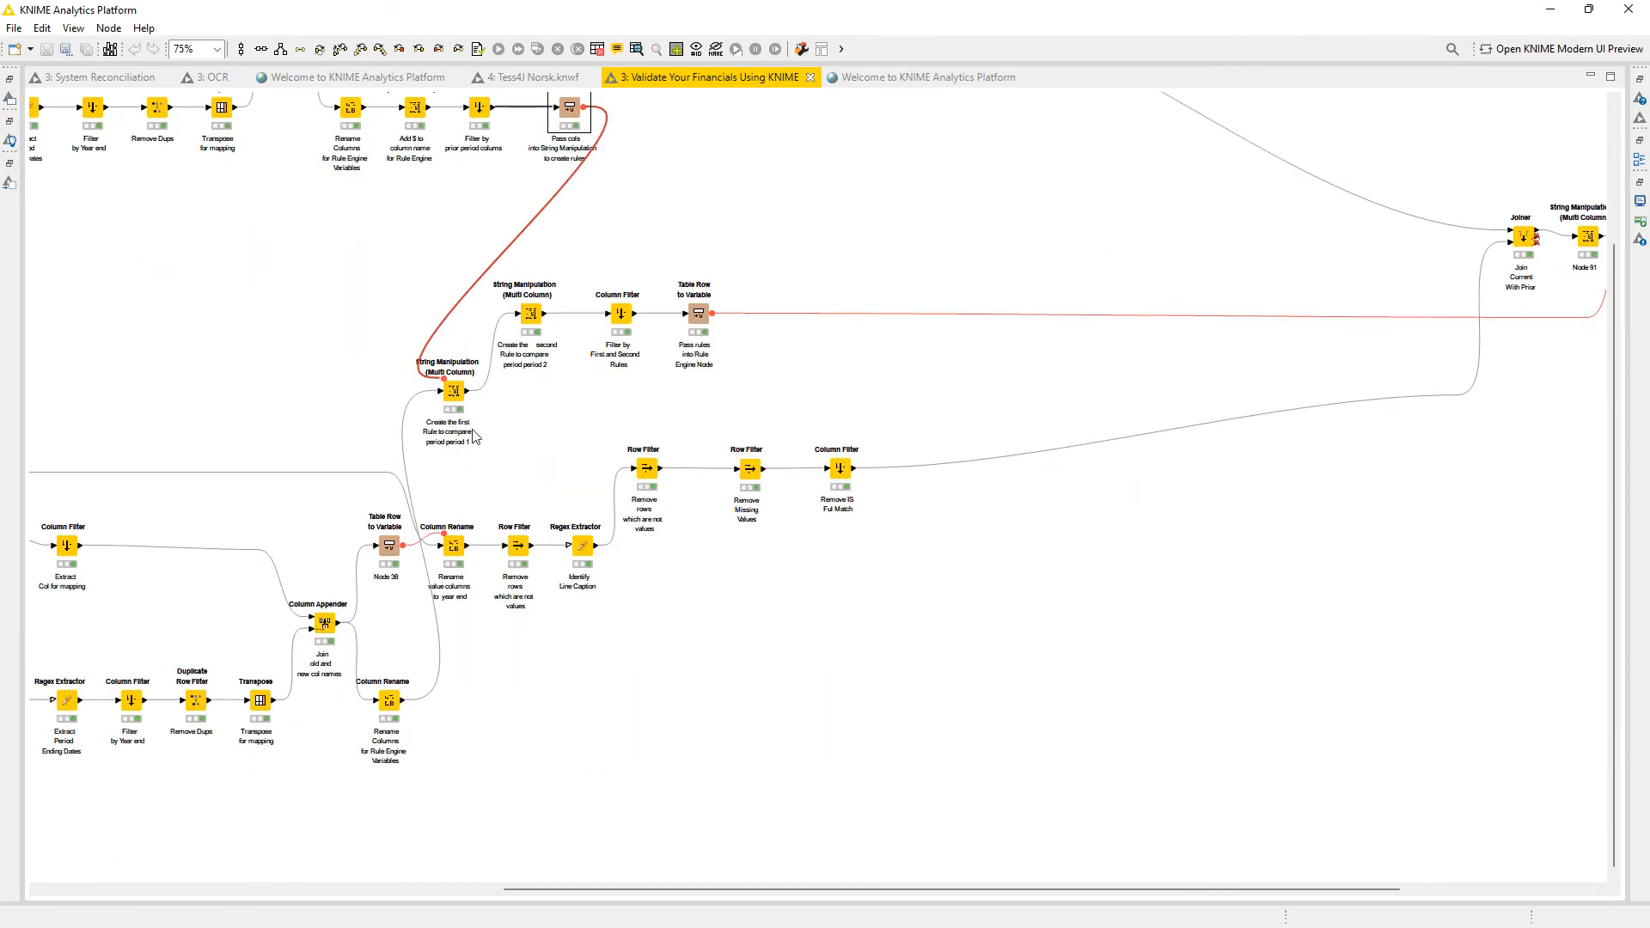
pyautogui.click(454, 394)
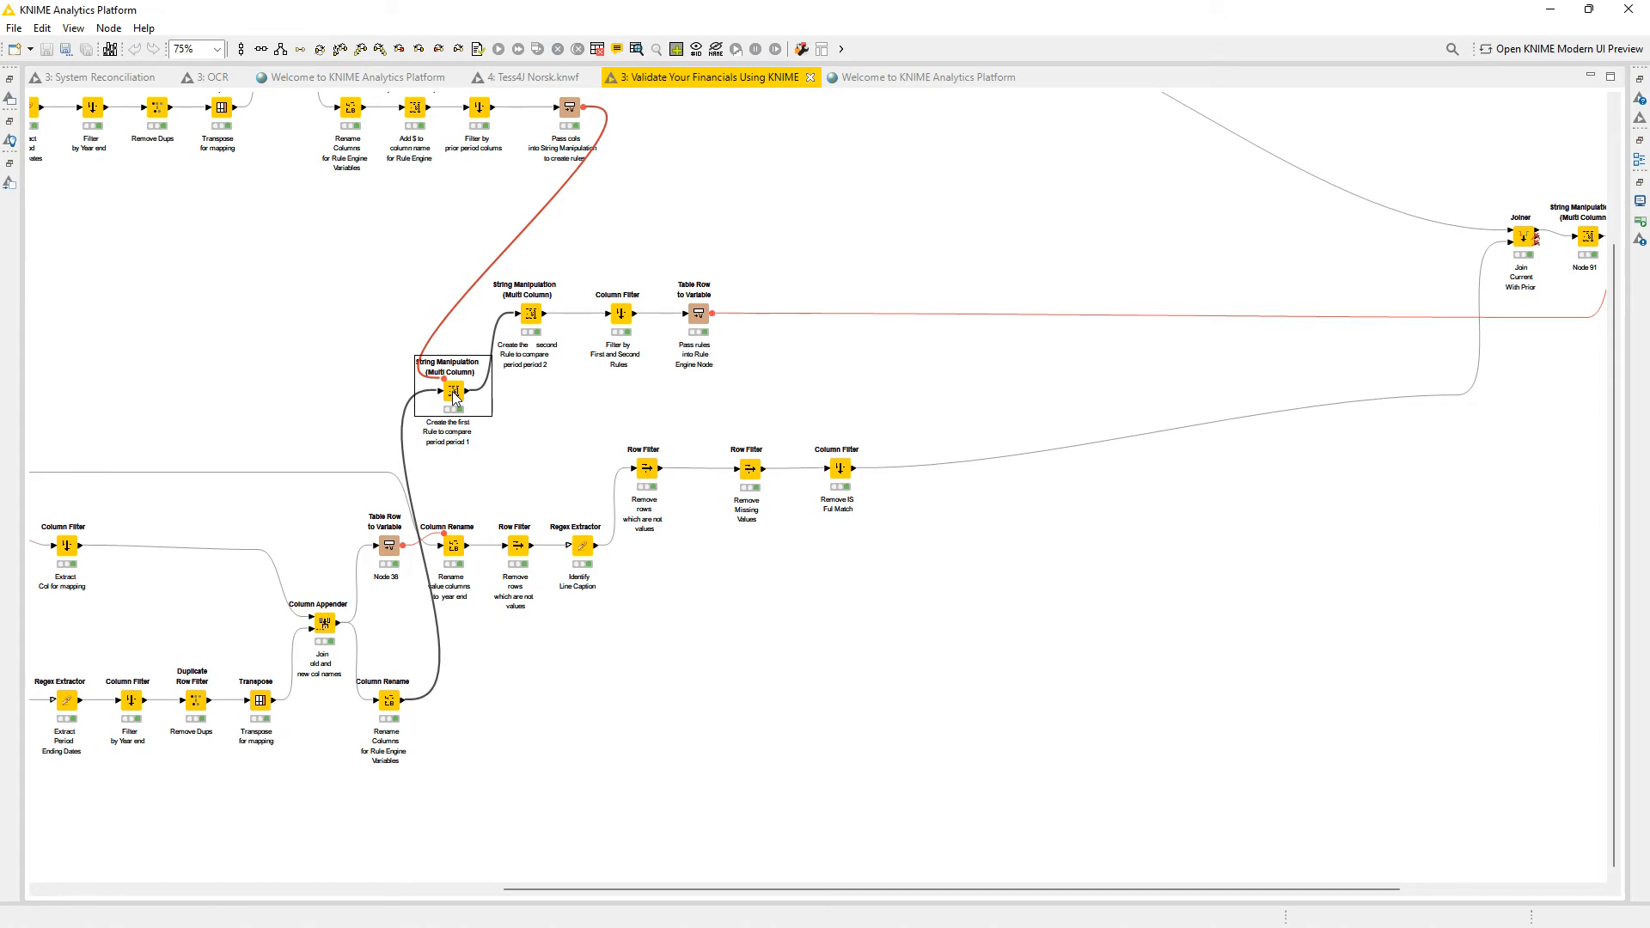
pyautogui.doubleClick(454, 394)
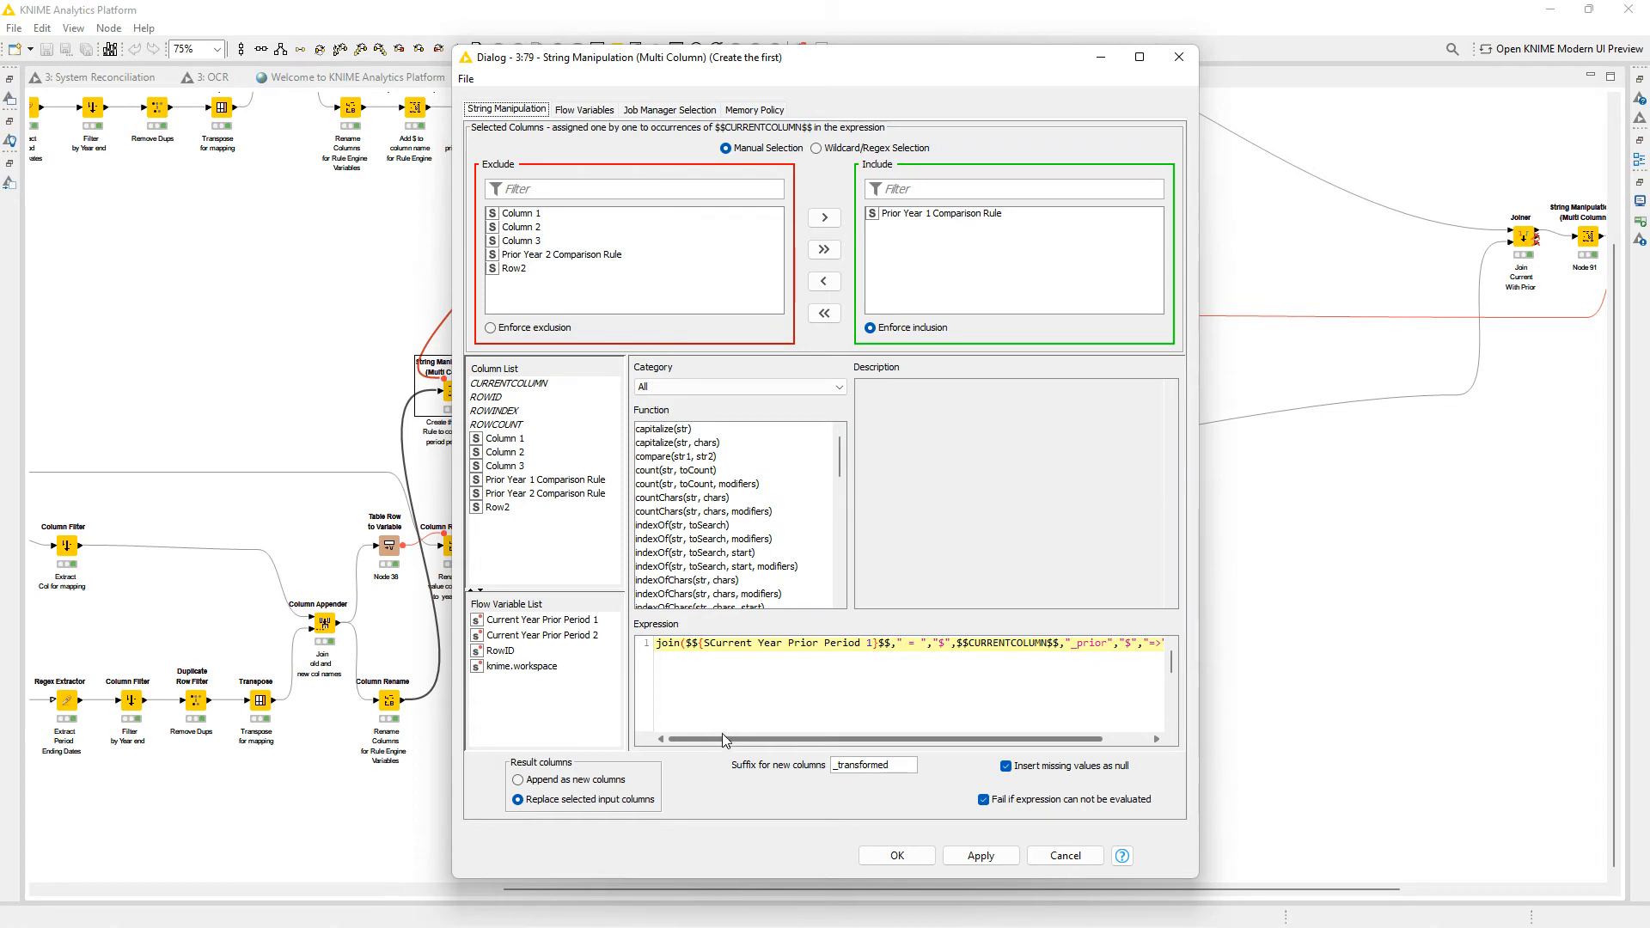
pyautogui.moveTo(749, 742)
pyautogui.mouseDown()
pyautogui.moveTo(833, 740)
pyautogui.moveTo(724, 746)
pyautogui.mouseUp()
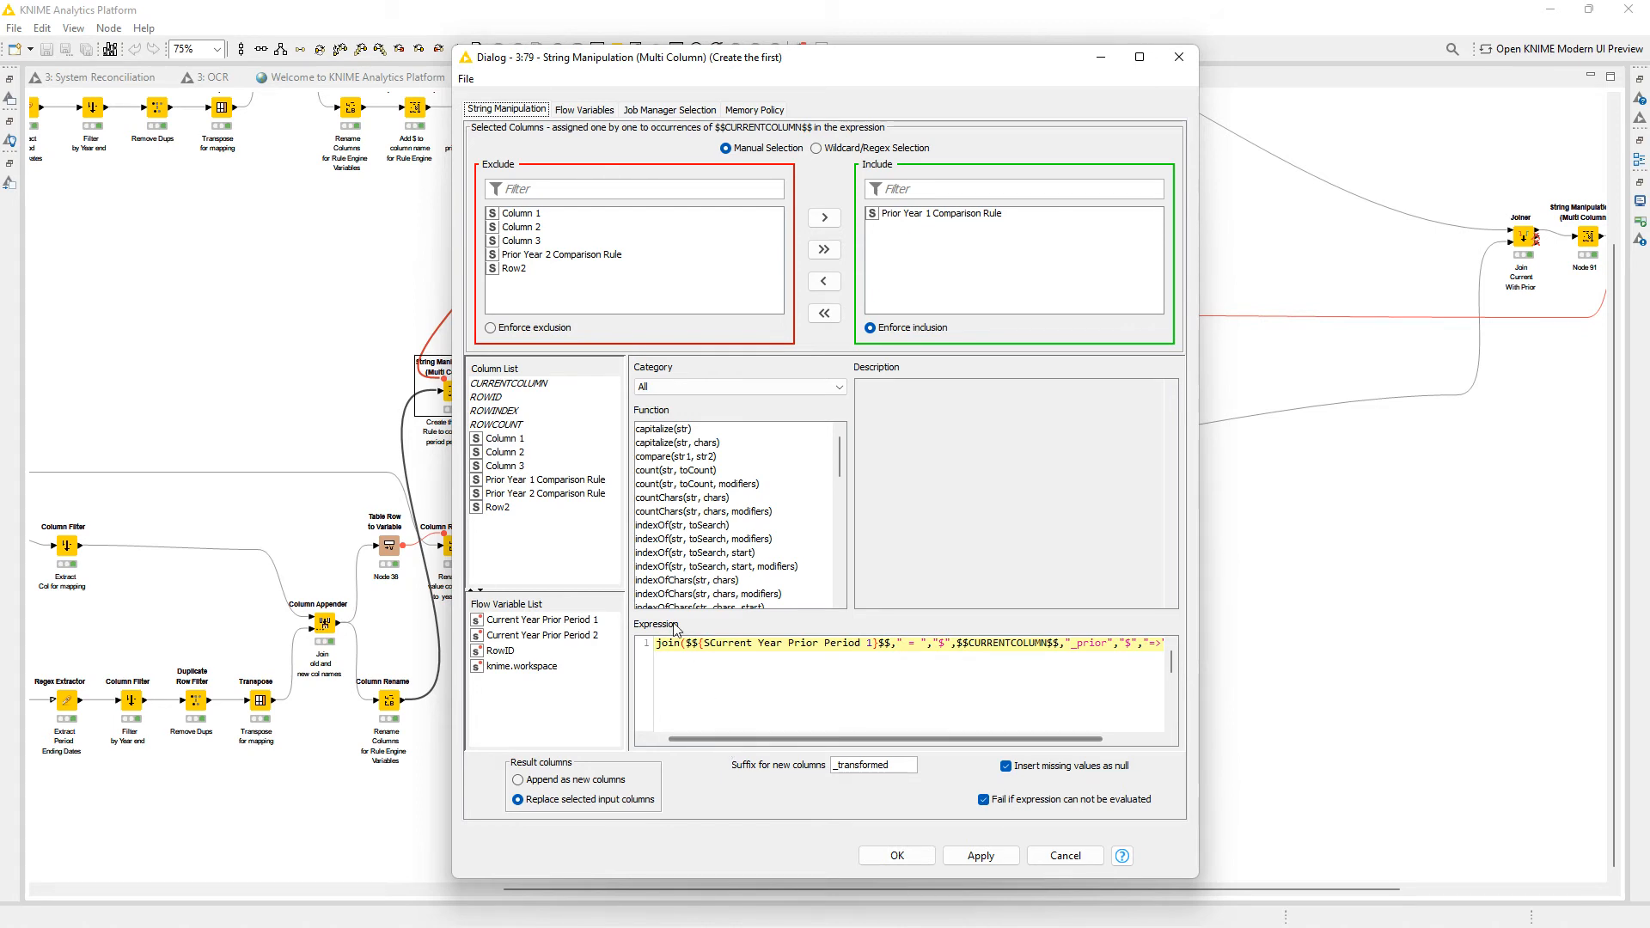
pyautogui.click(963, 216)
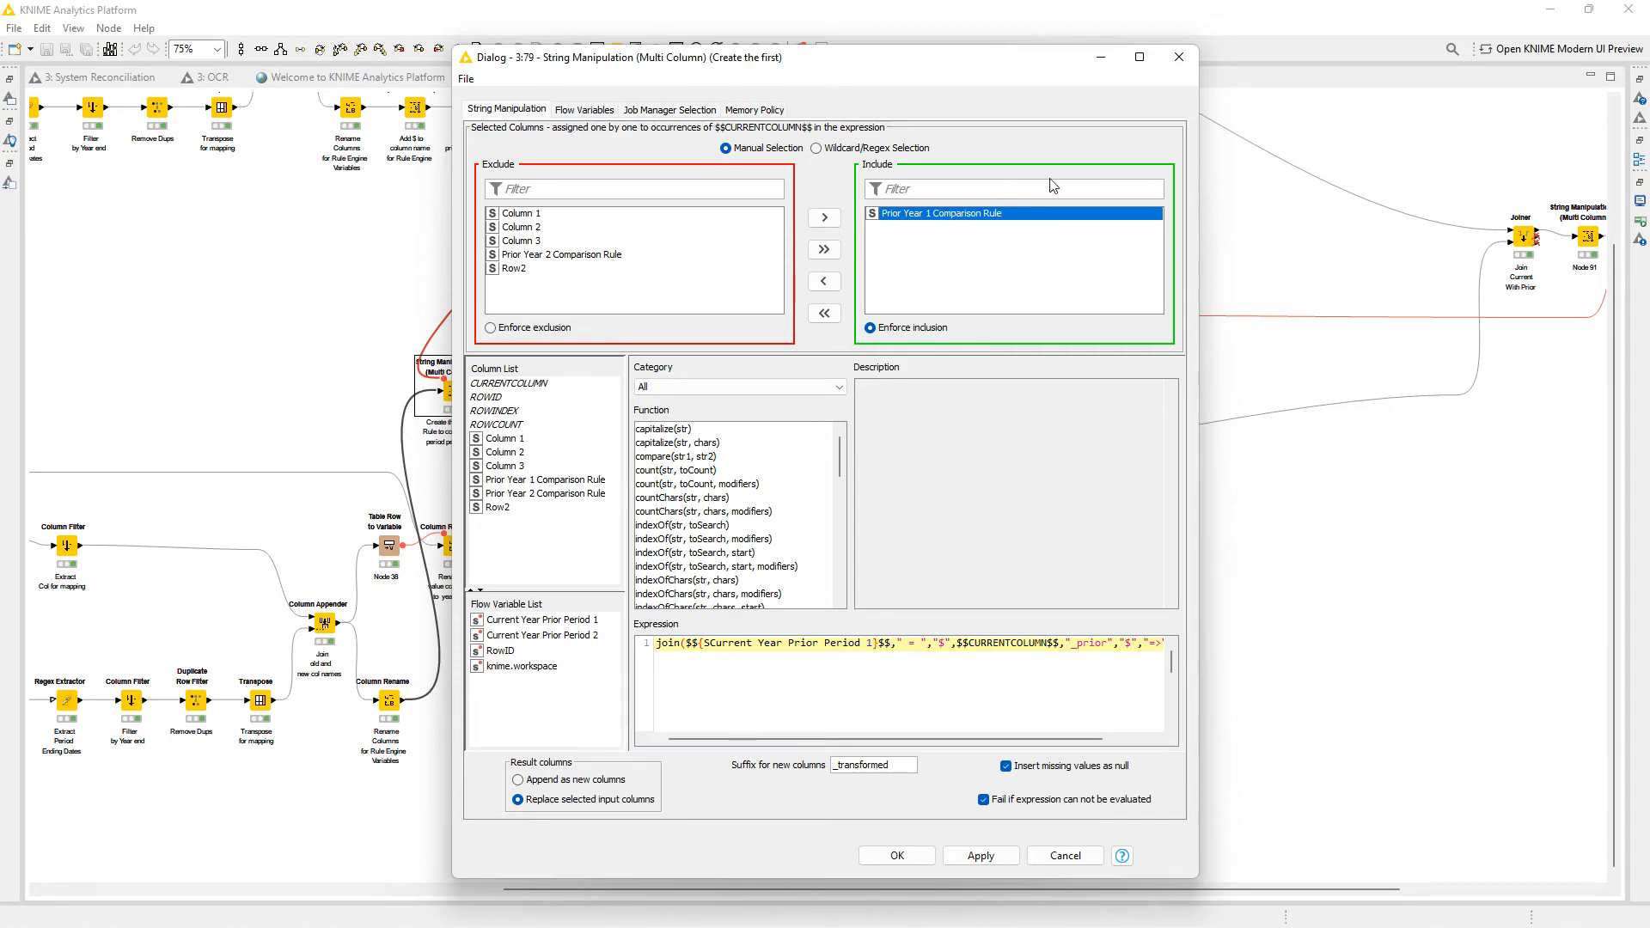
pyautogui.click(1180, 57)
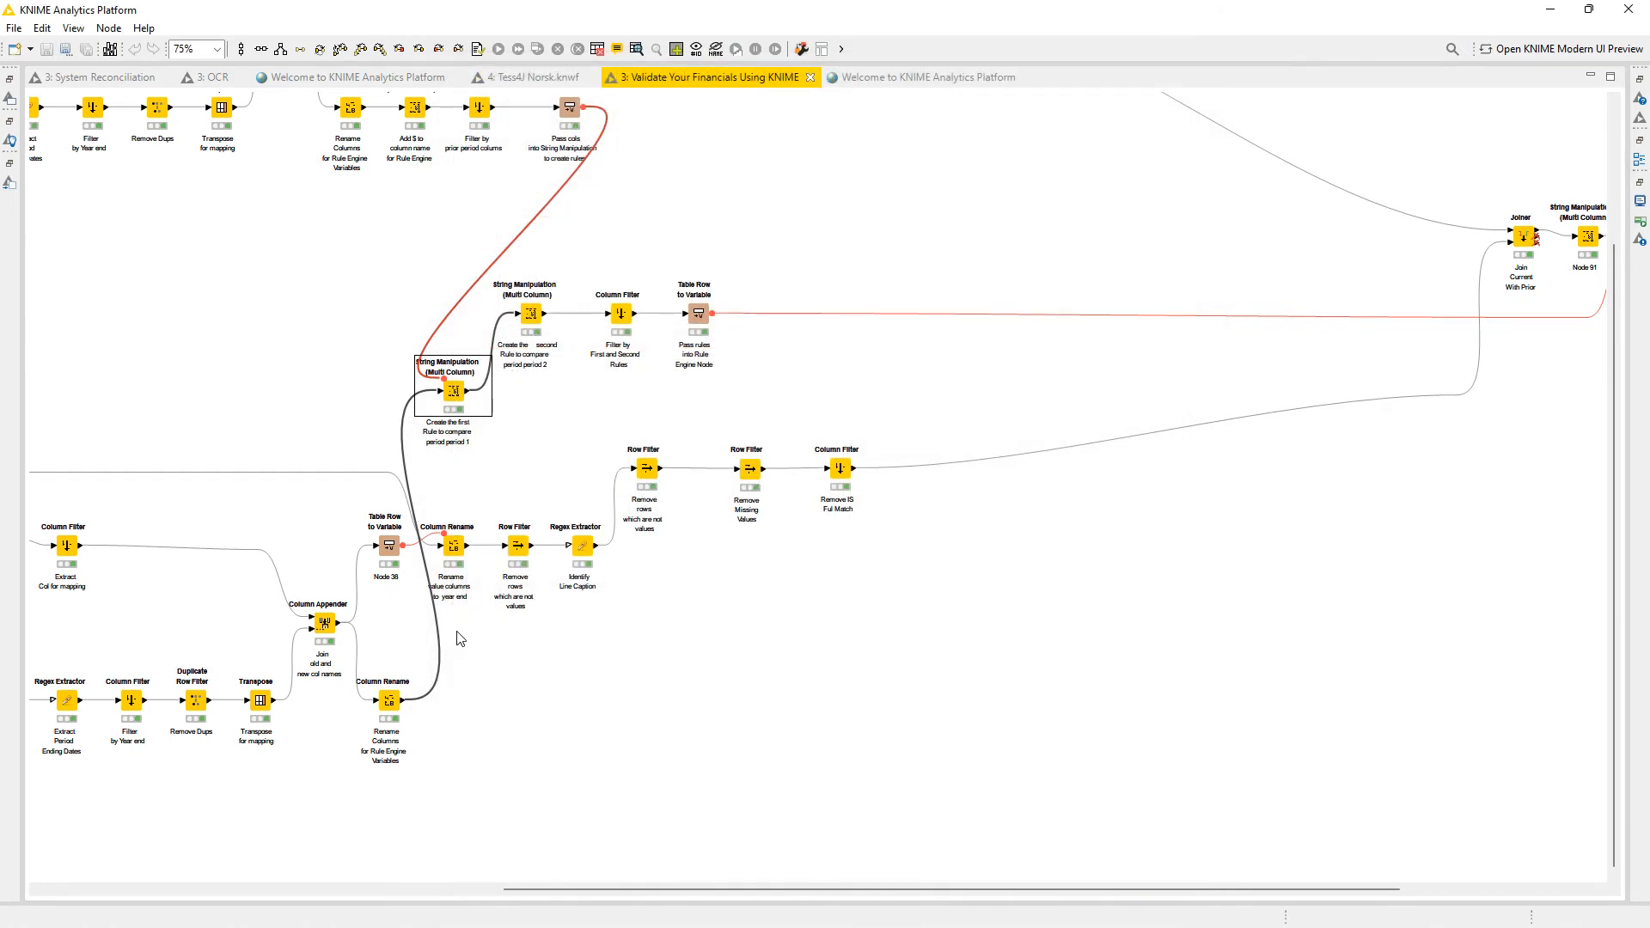
# Inspect how the prior-year Column Rename node renames Row0 and Row1 as comparison rule columns, and close its configuration.
pyautogui.doubleClick(384, 711)
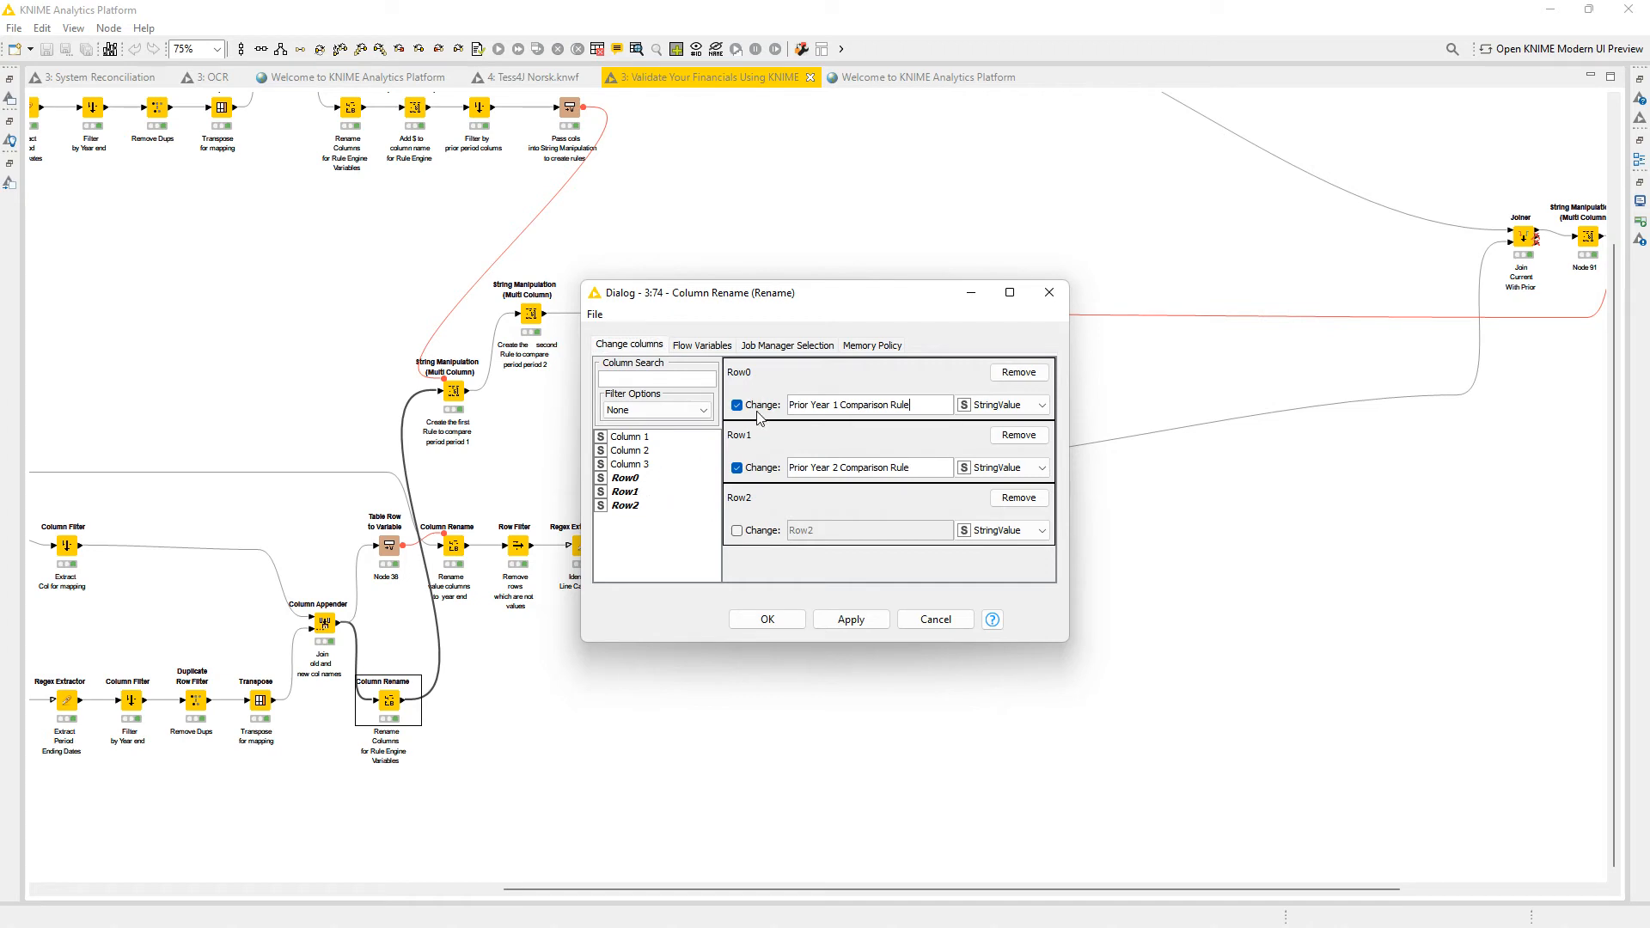
pyautogui.click(645, 490)
pyautogui.click(1049, 292)
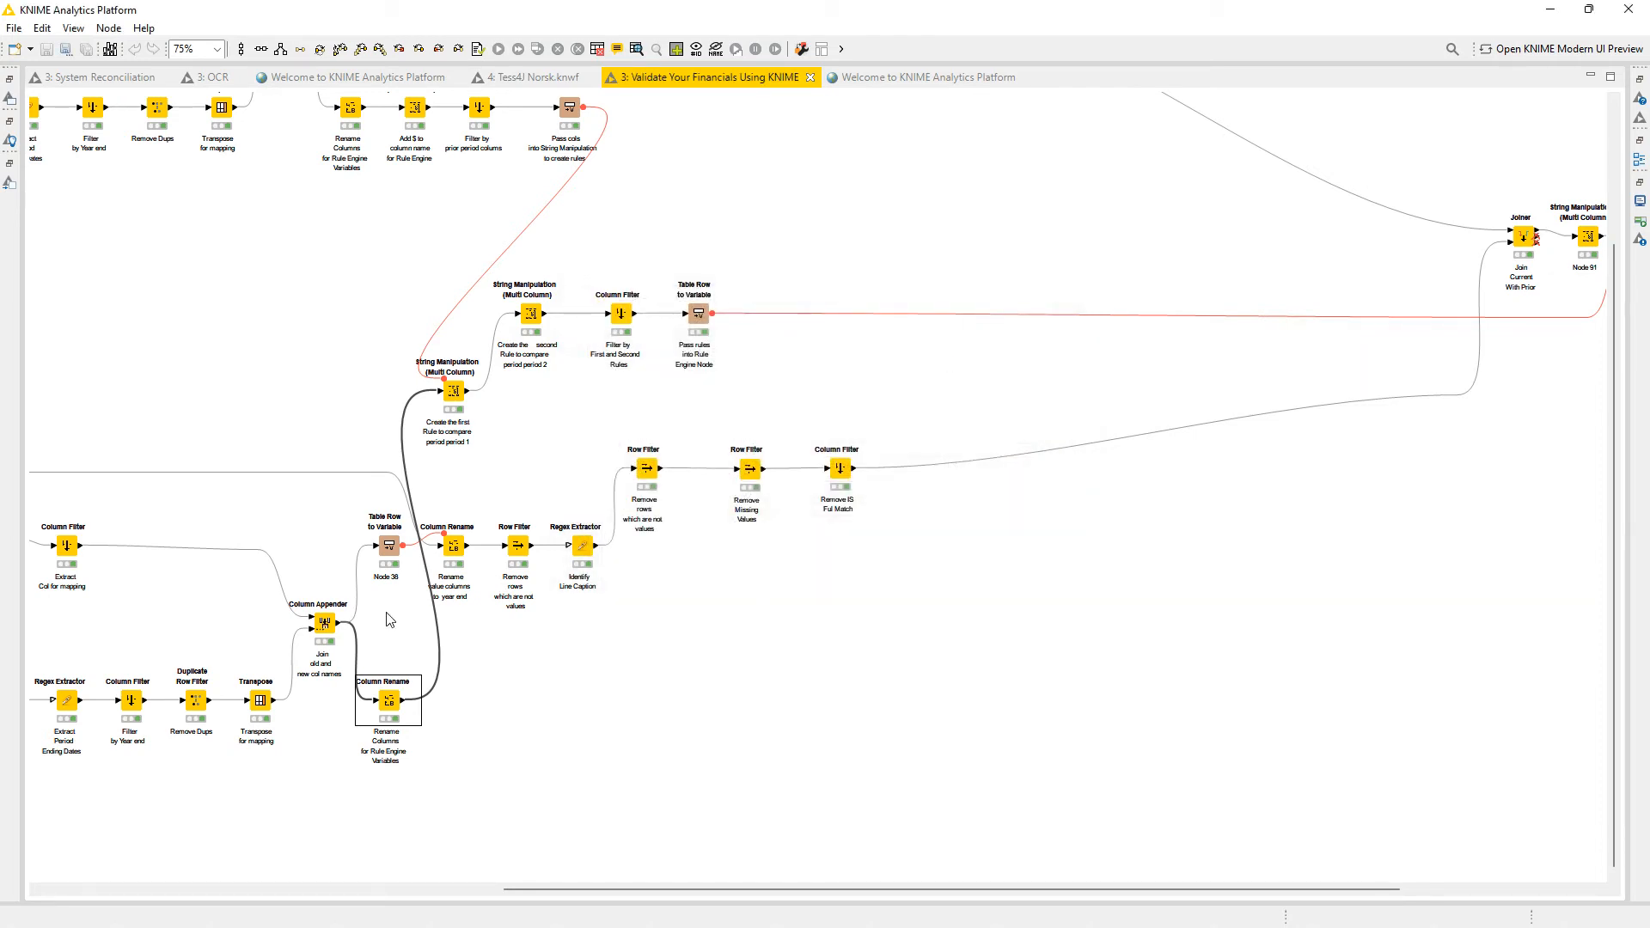
# Examine the Row0 and Row1 year values in the prior-year Column Appender's appended table, and close it.
pyautogui.click(324, 624)
pyautogui.rightClick(324, 623)
pyautogui.click(365, 603)
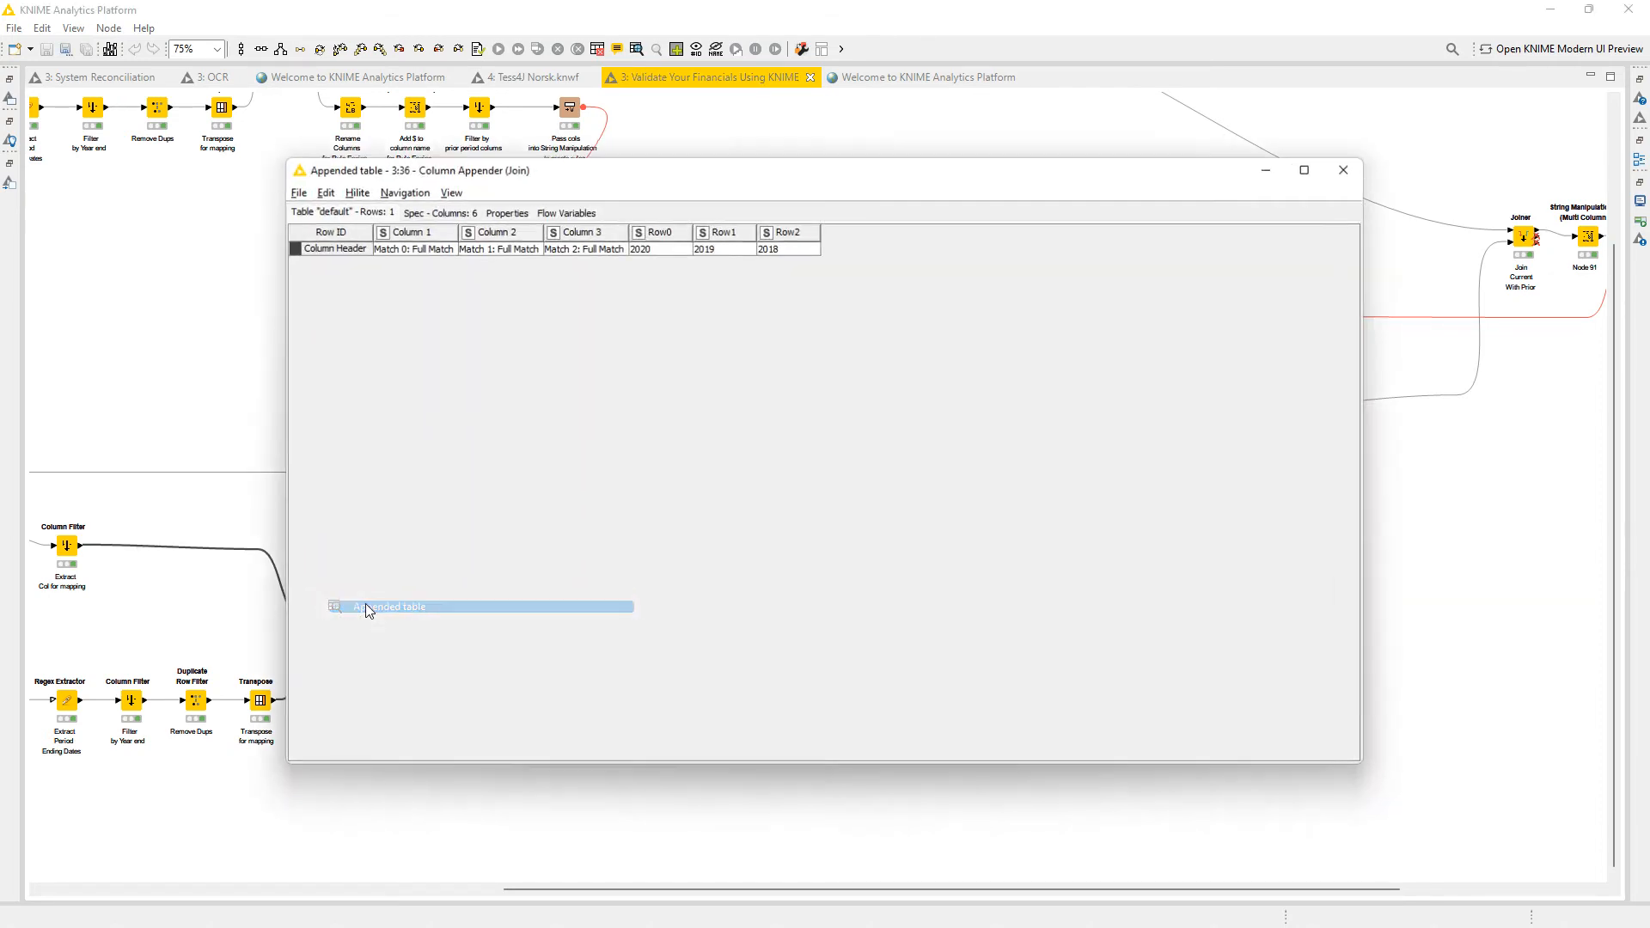
pyautogui.click(727, 250)
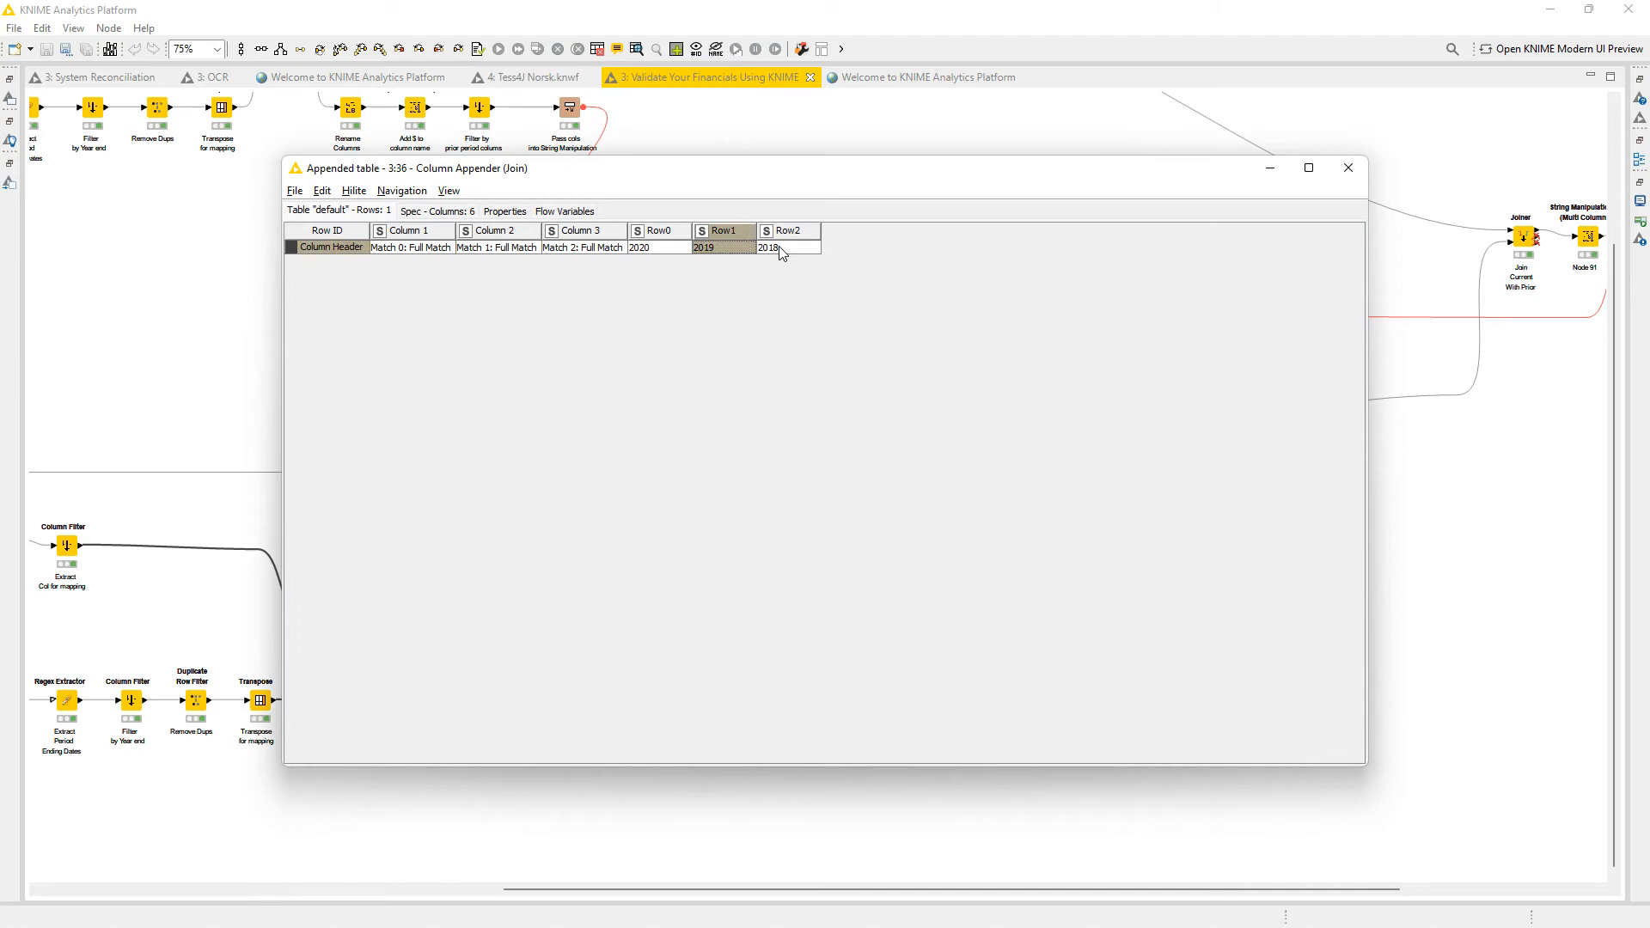
pyautogui.click(673, 249)
pyautogui.click(734, 251)
pyautogui.click(1348, 168)
pyautogui.scroll(3, 506, 337)
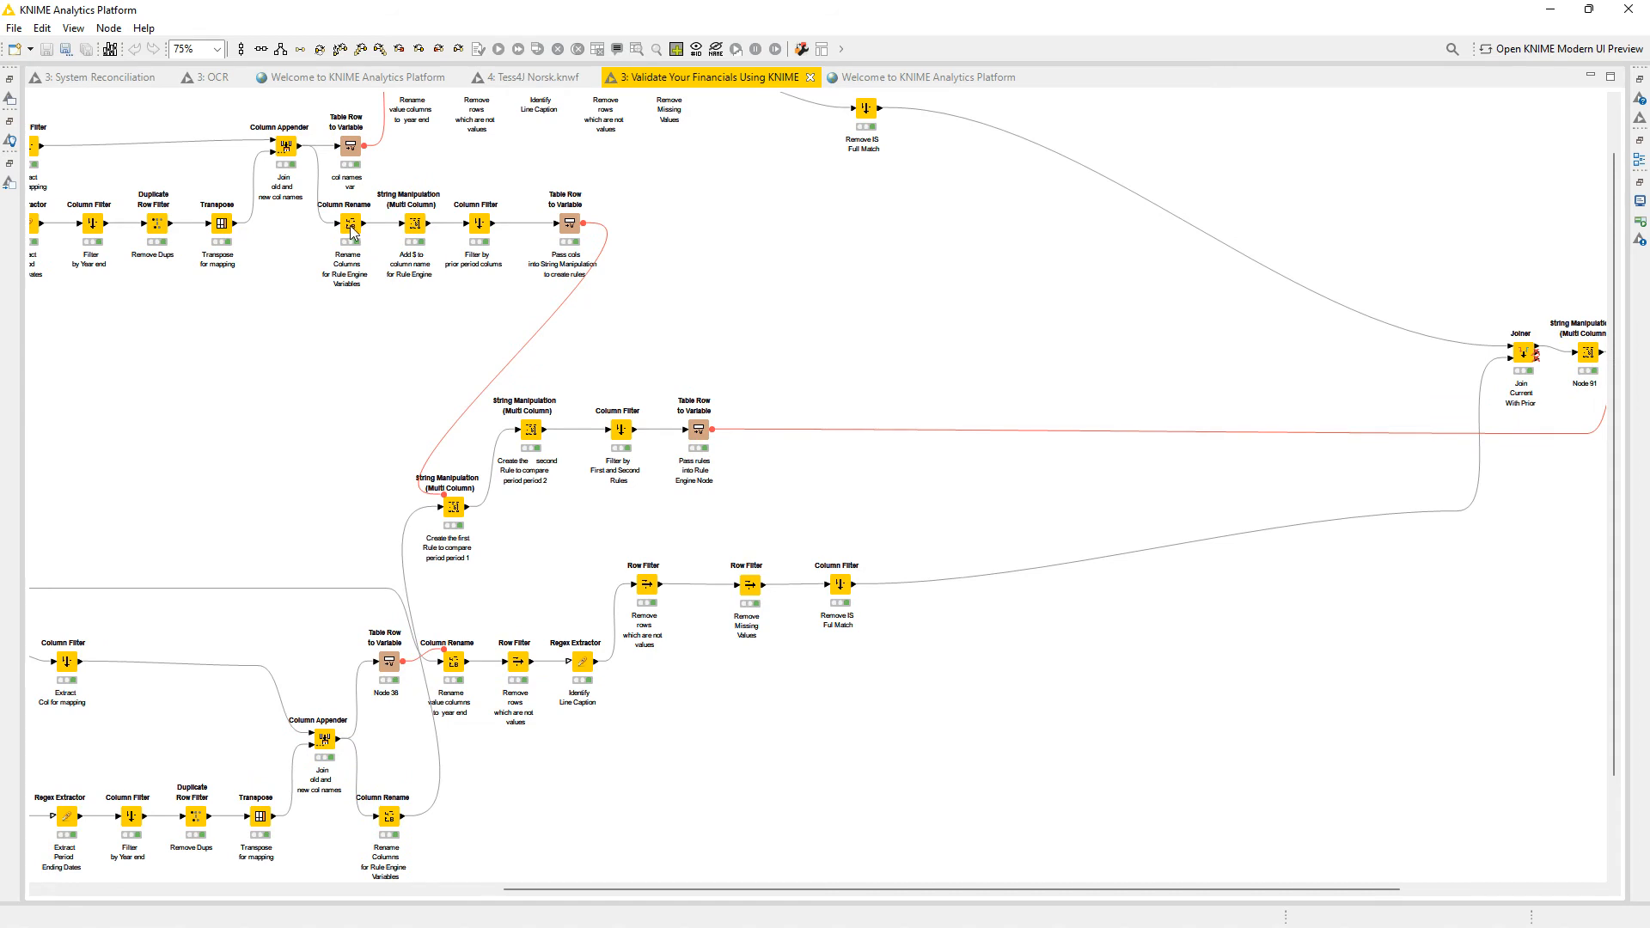
# Examine the Row1 and Row2 year values in the current-year Column Appender's appended table, and close it.
pyautogui.rightClick(279, 143)
pyautogui.press('Escape')
pyautogui.rightClick(297, 144)
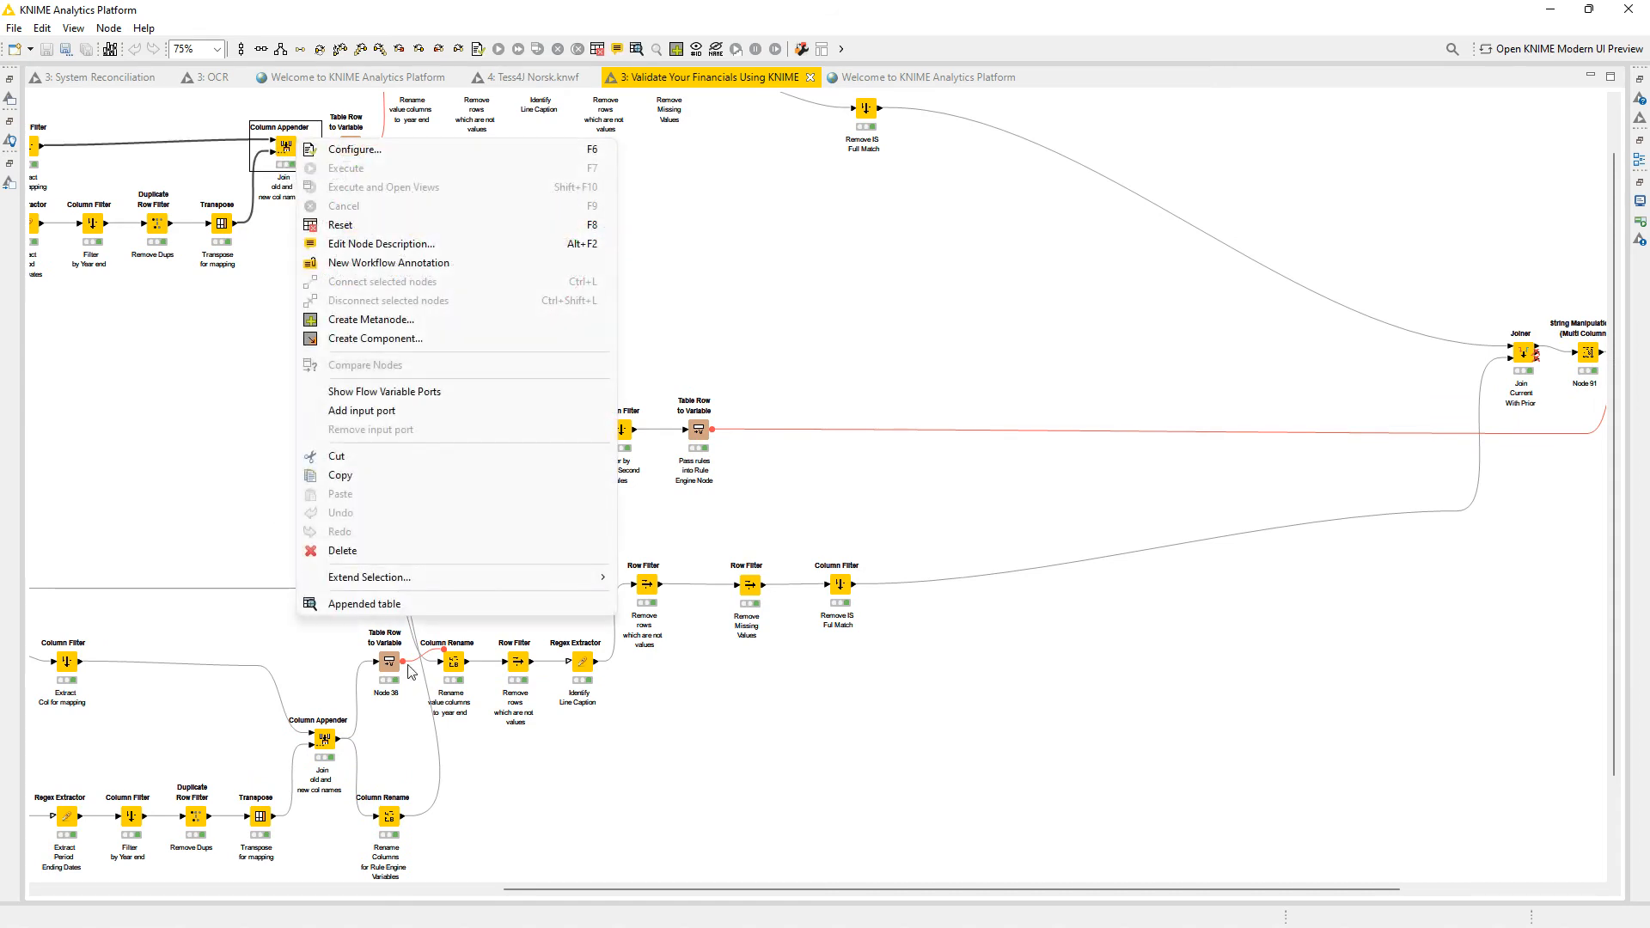
pyautogui.click(404, 605)
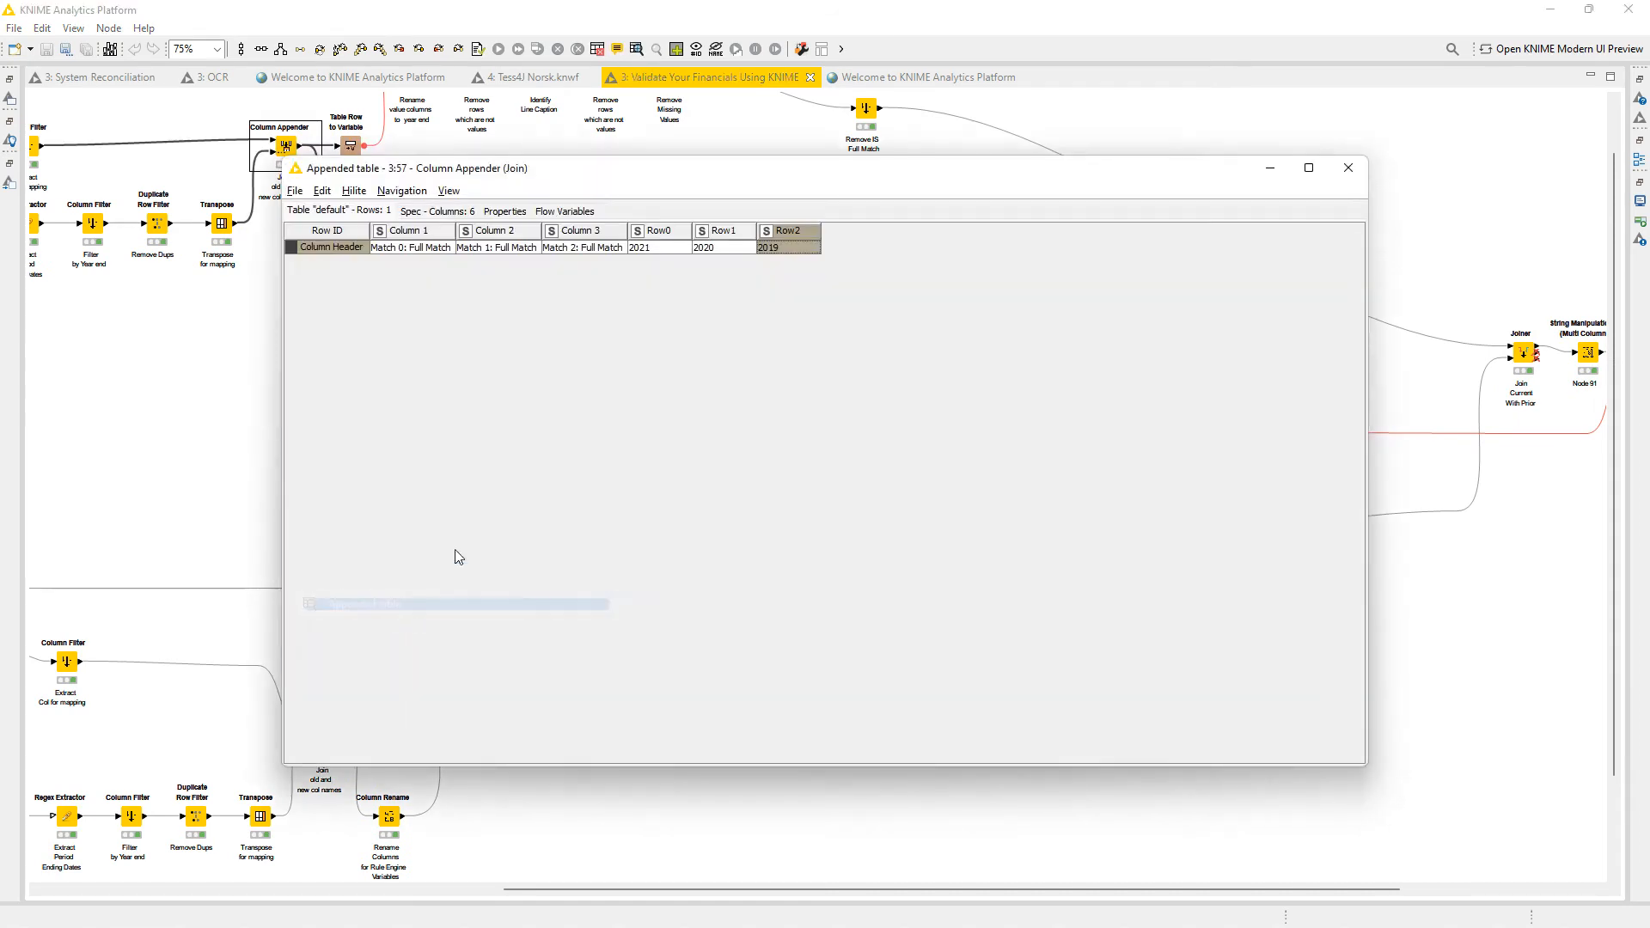
pyautogui.click(729, 249)
pyautogui.click(789, 252)
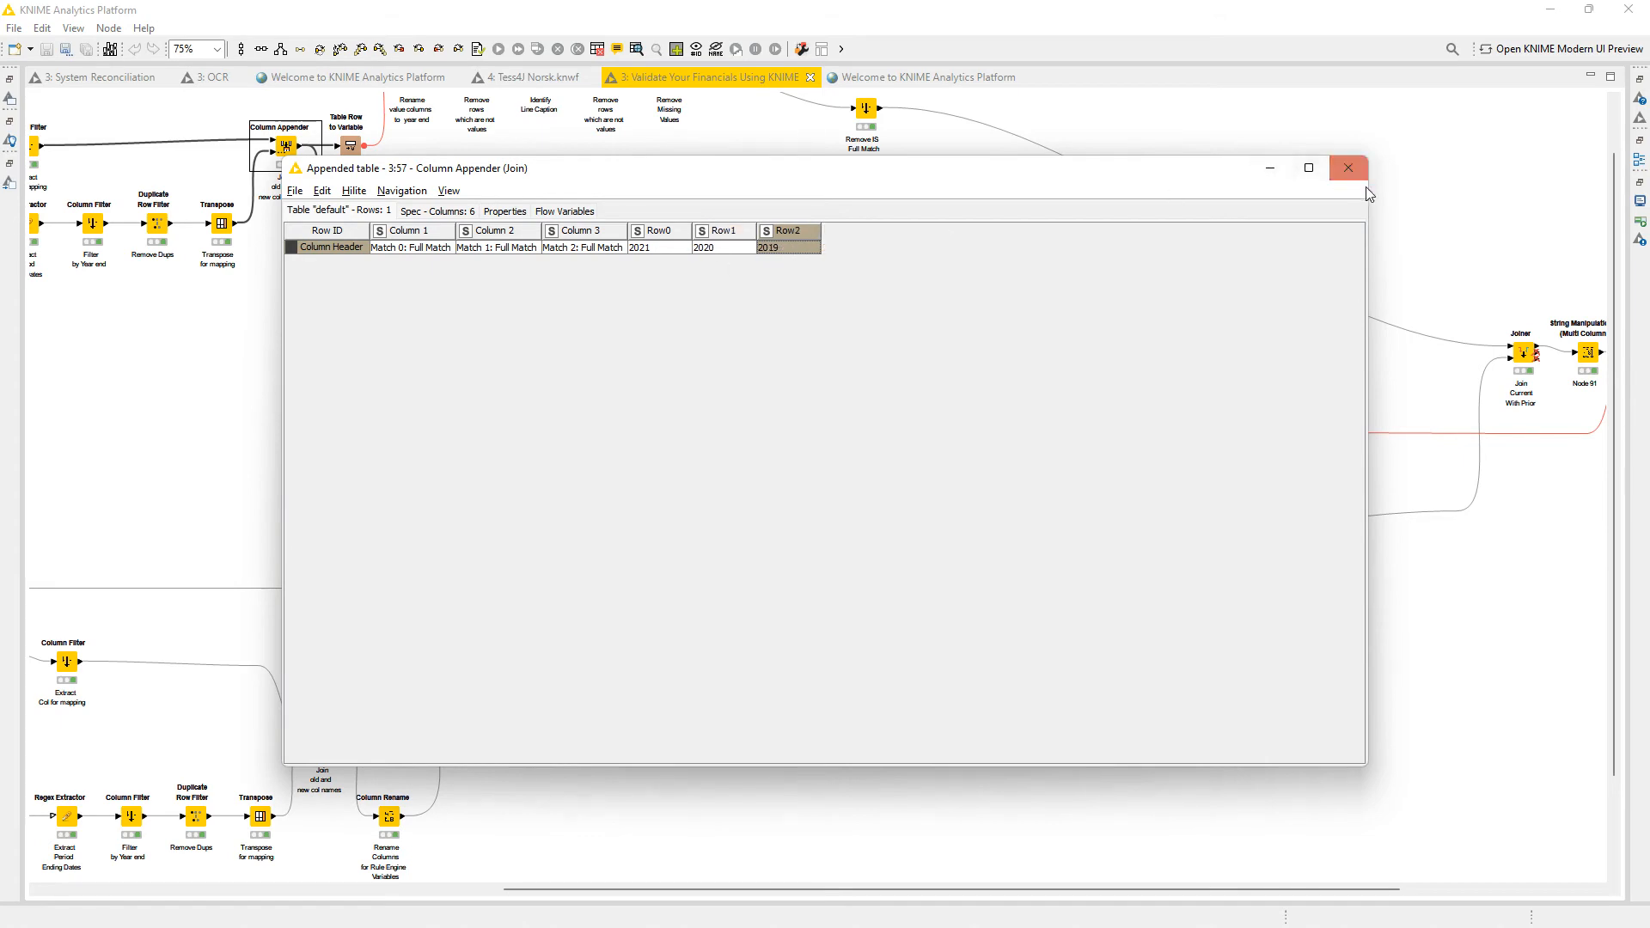
pyautogui.click(1348, 168)
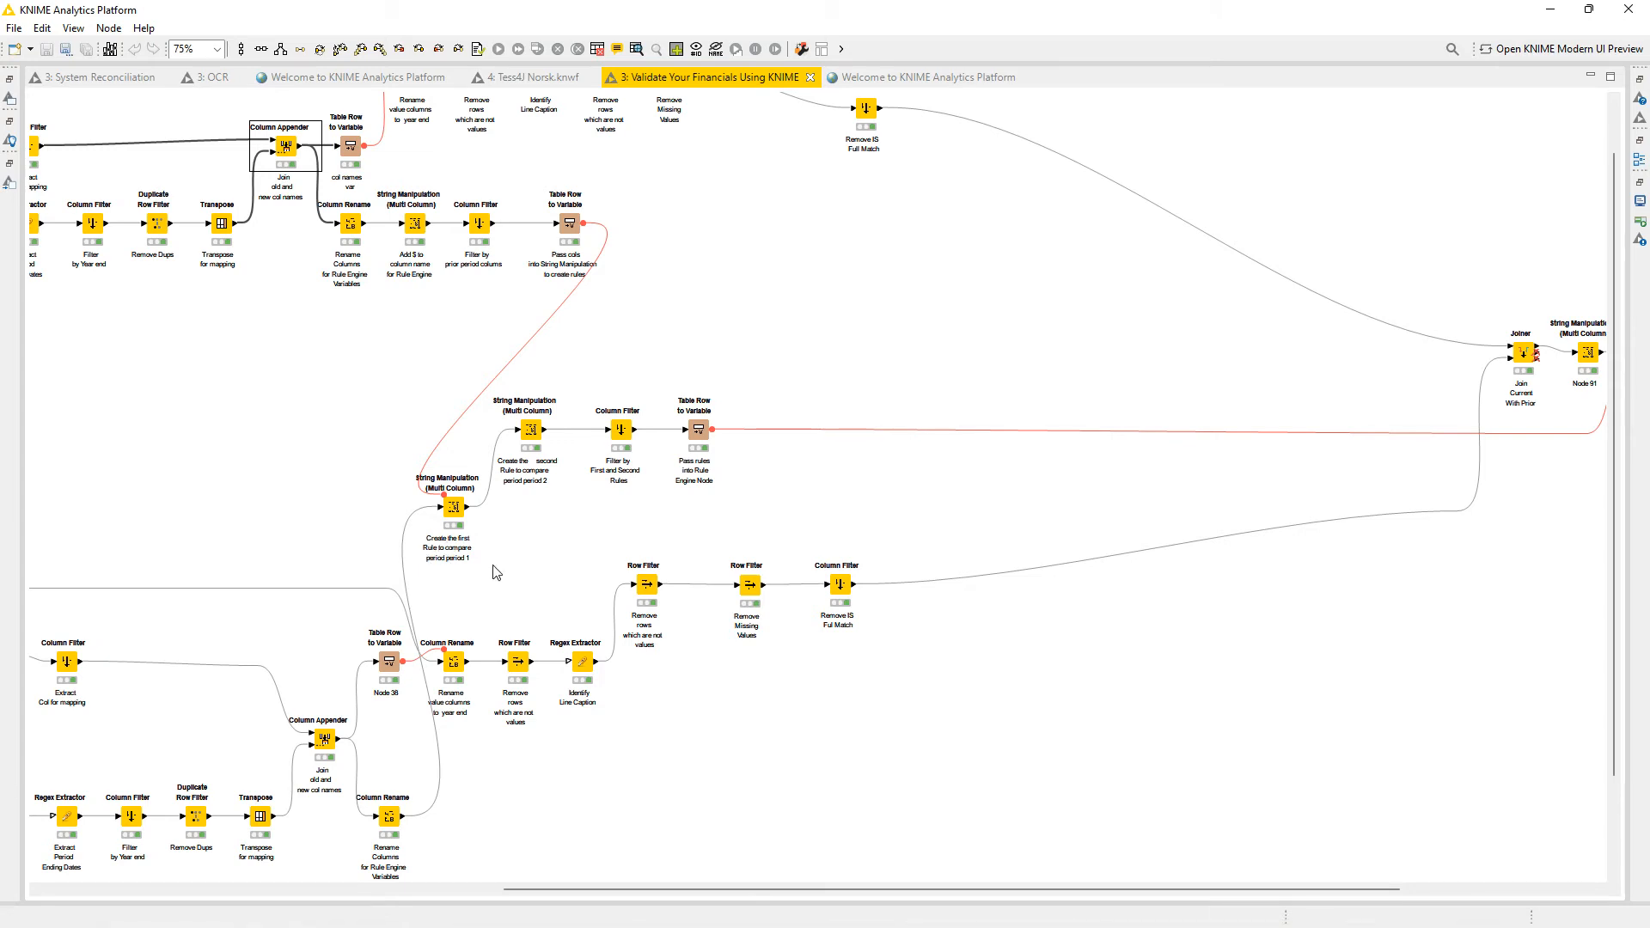
# View the output data of the String Manipulation node that creates the first period comparison rule, and close it.
pyautogui.click(456, 508)
pyautogui.rightClick(460, 511)
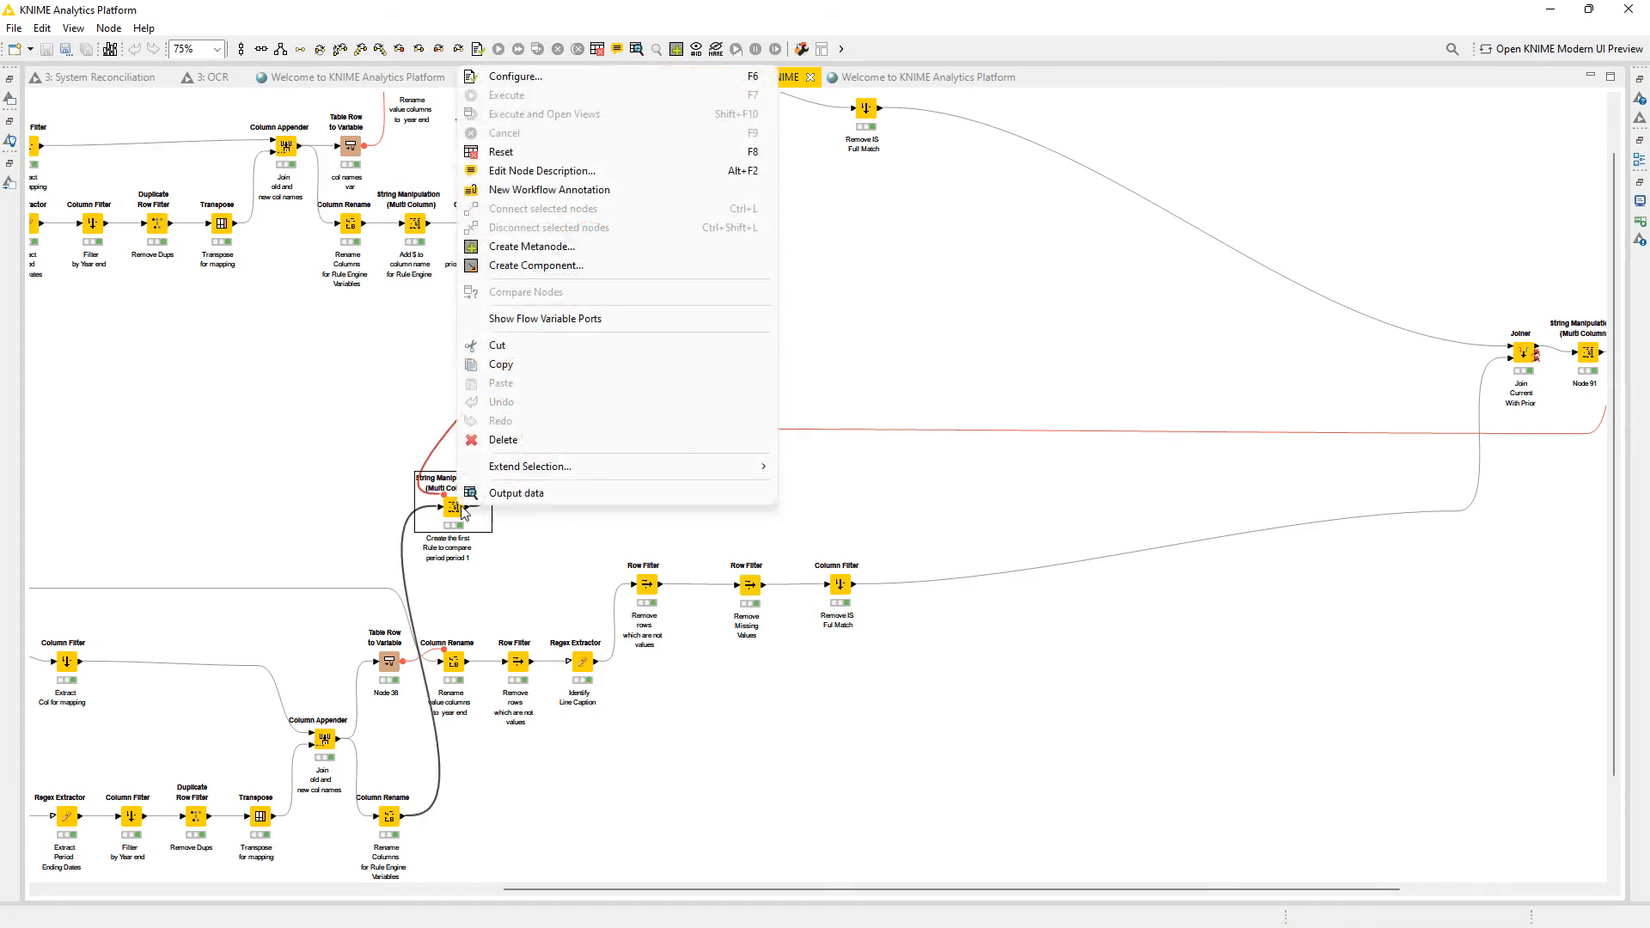
pyautogui.click(475, 493)
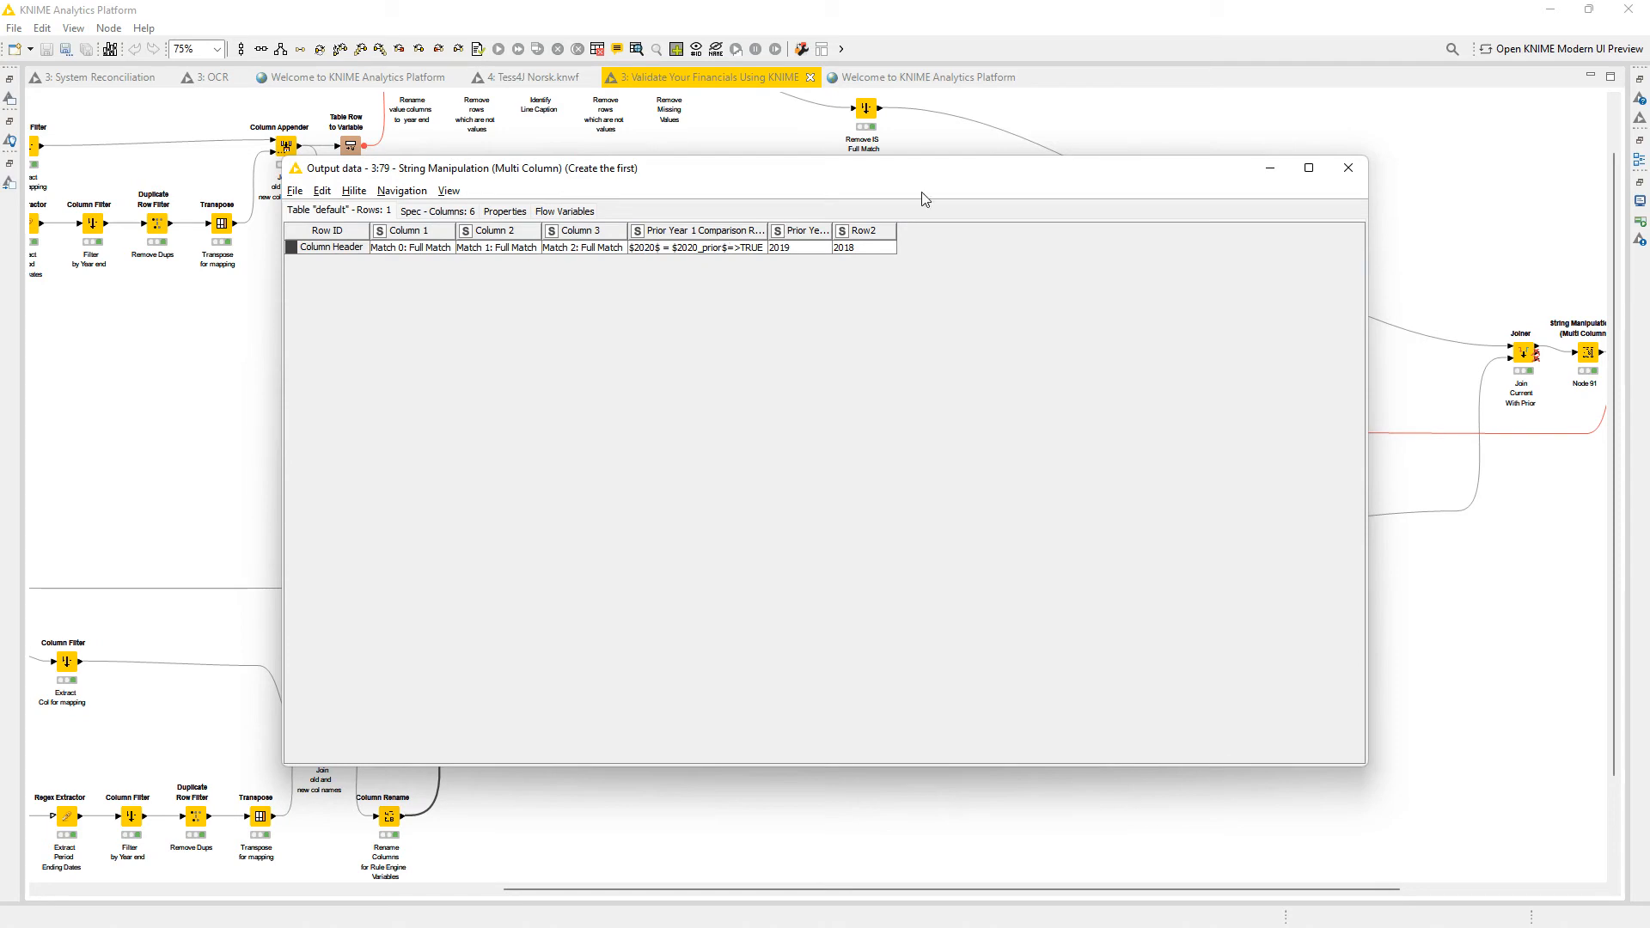
pyautogui.click(1348, 168)
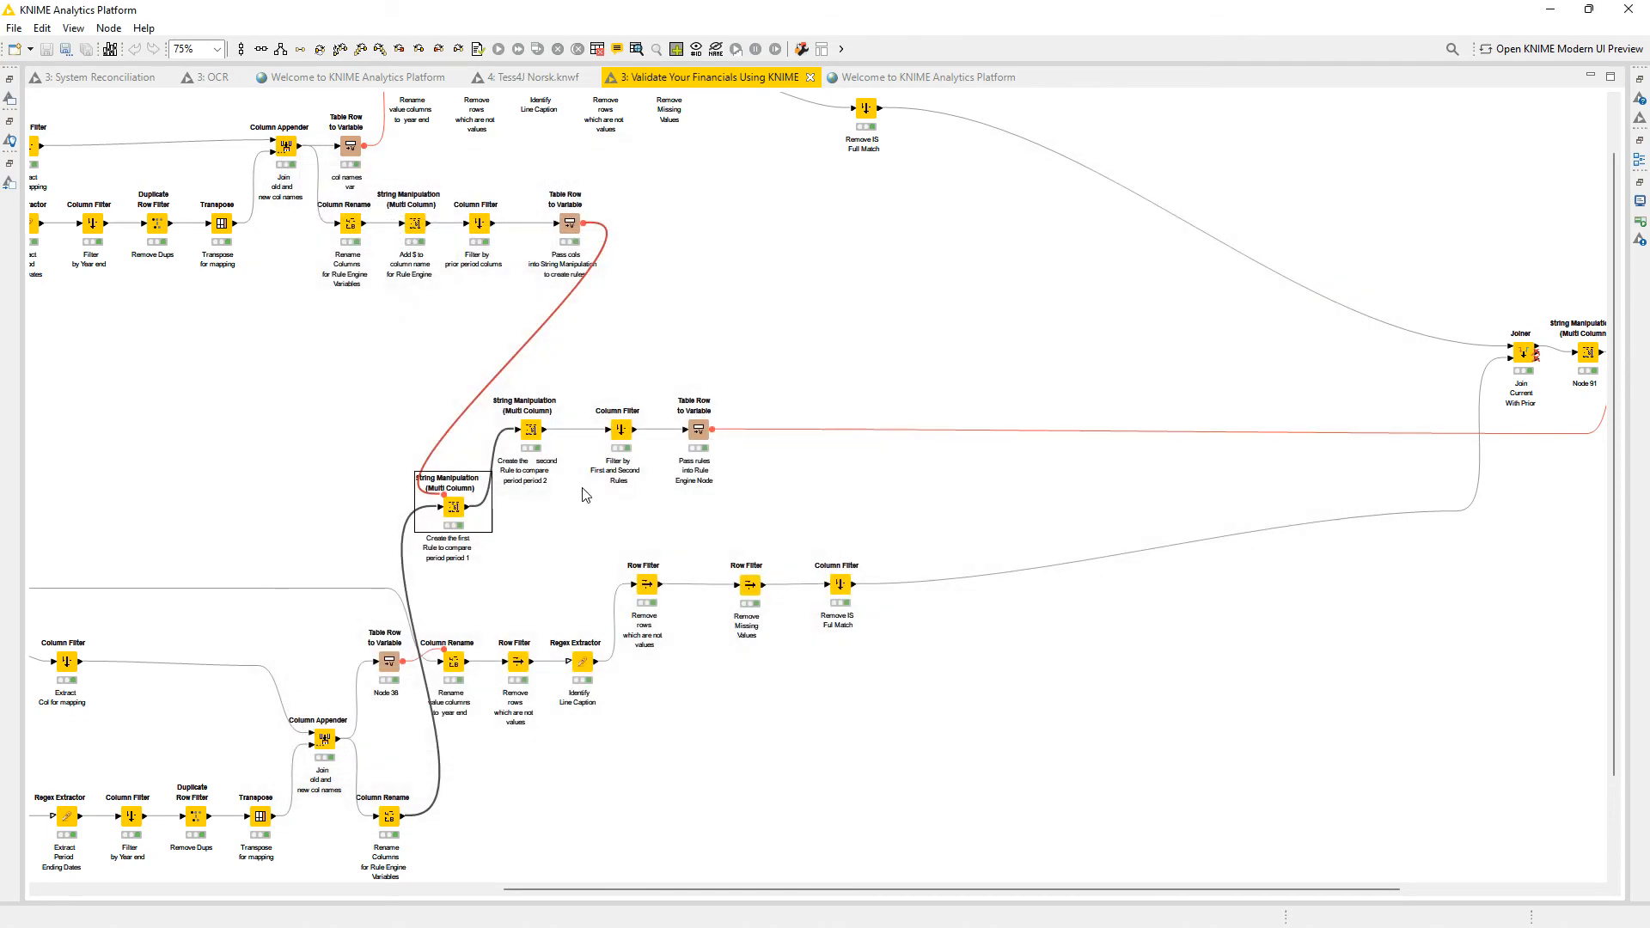
# Open the first rule node's configuration and examine its included column and the Current Year Prior Period 1 variable in the expression.
pyautogui.doubleClick(455, 513)
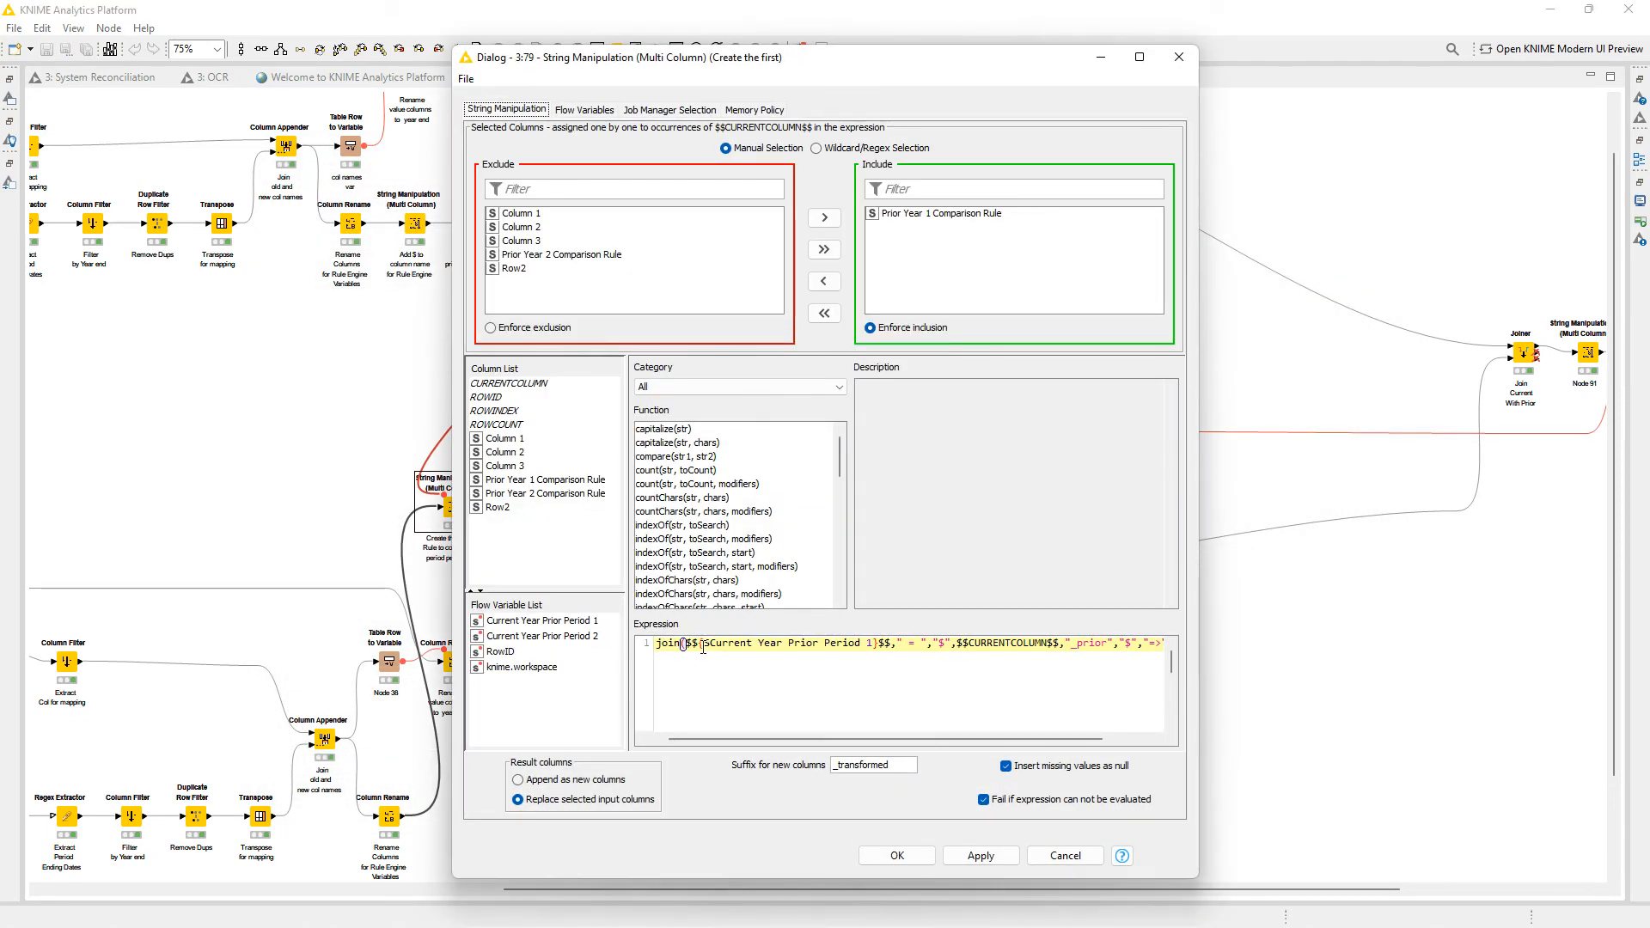
pyautogui.click(926, 215)
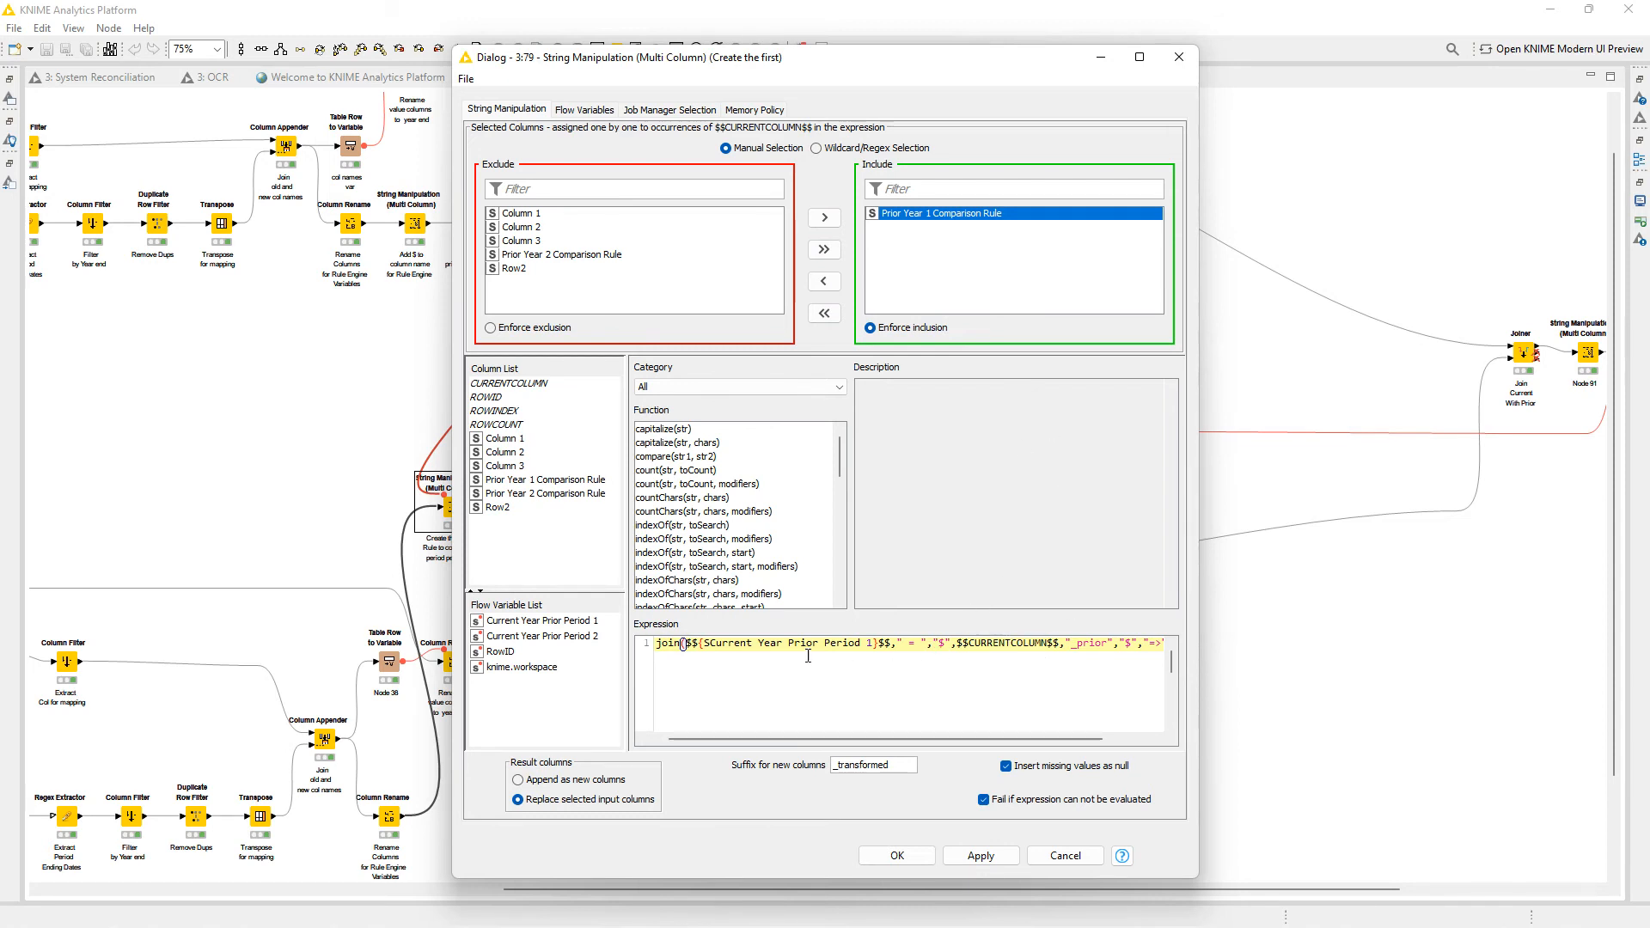
pyautogui.click(711, 645)
pyautogui.moveTo(716, 645); pyautogui.dragTo(864, 650)
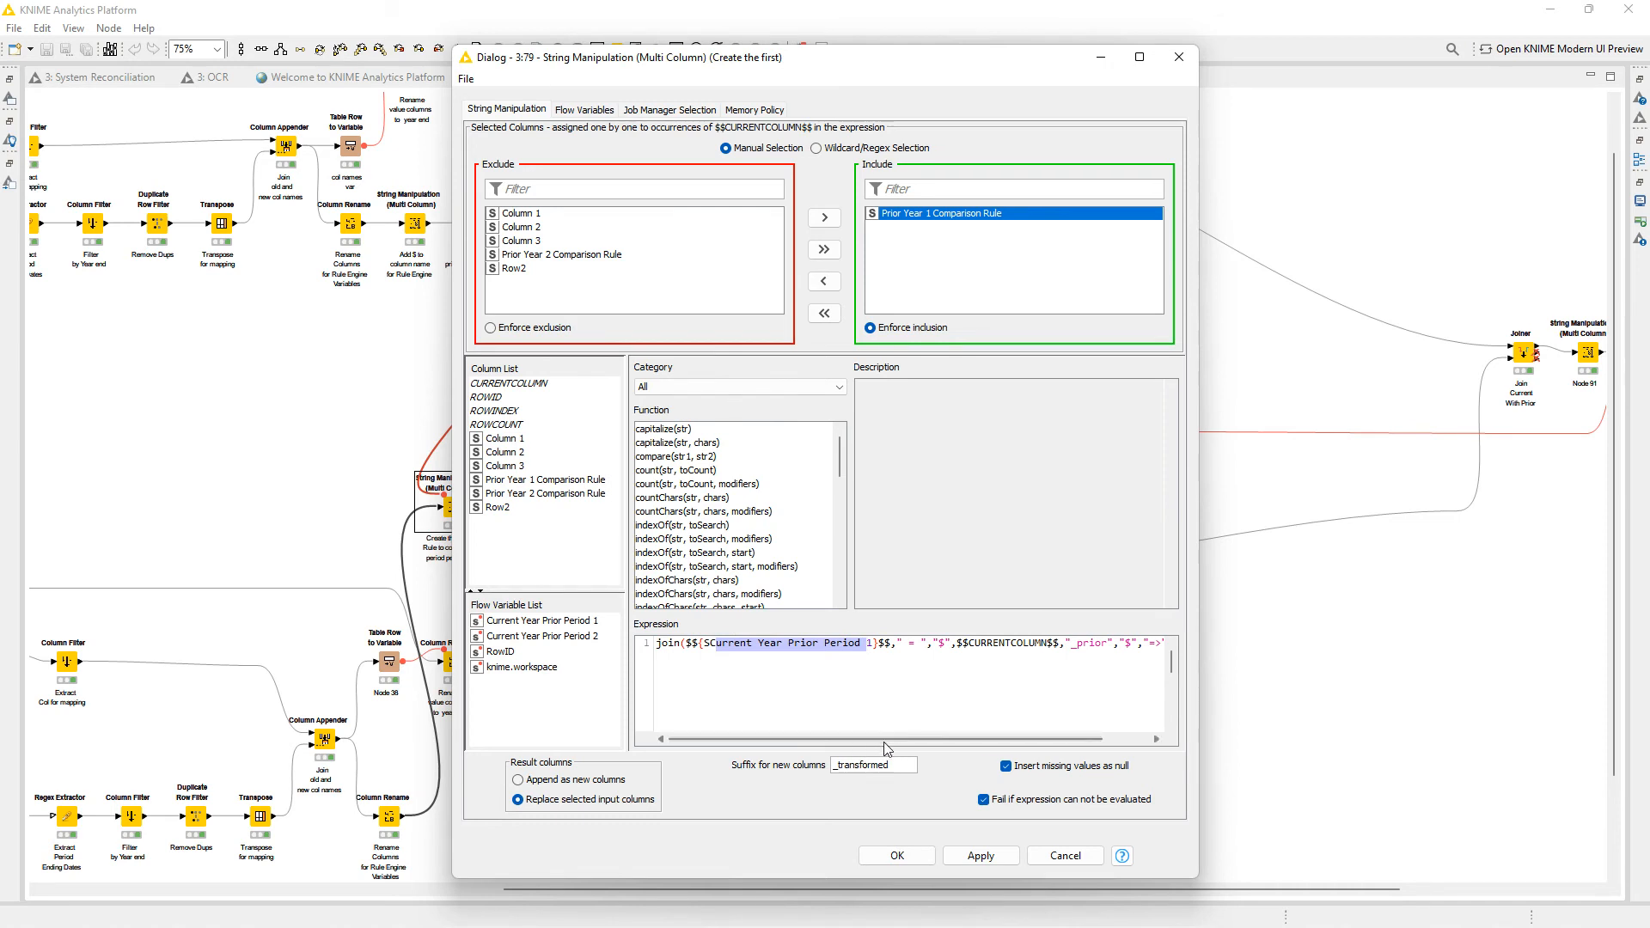
pyautogui.moveTo(882, 740)
pyautogui.mouseDown()
pyautogui.moveTo(896, 742)
pyautogui.moveTo(786, 739)
pyautogui.moveTo(891, 740)
pyautogui.mouseUp()
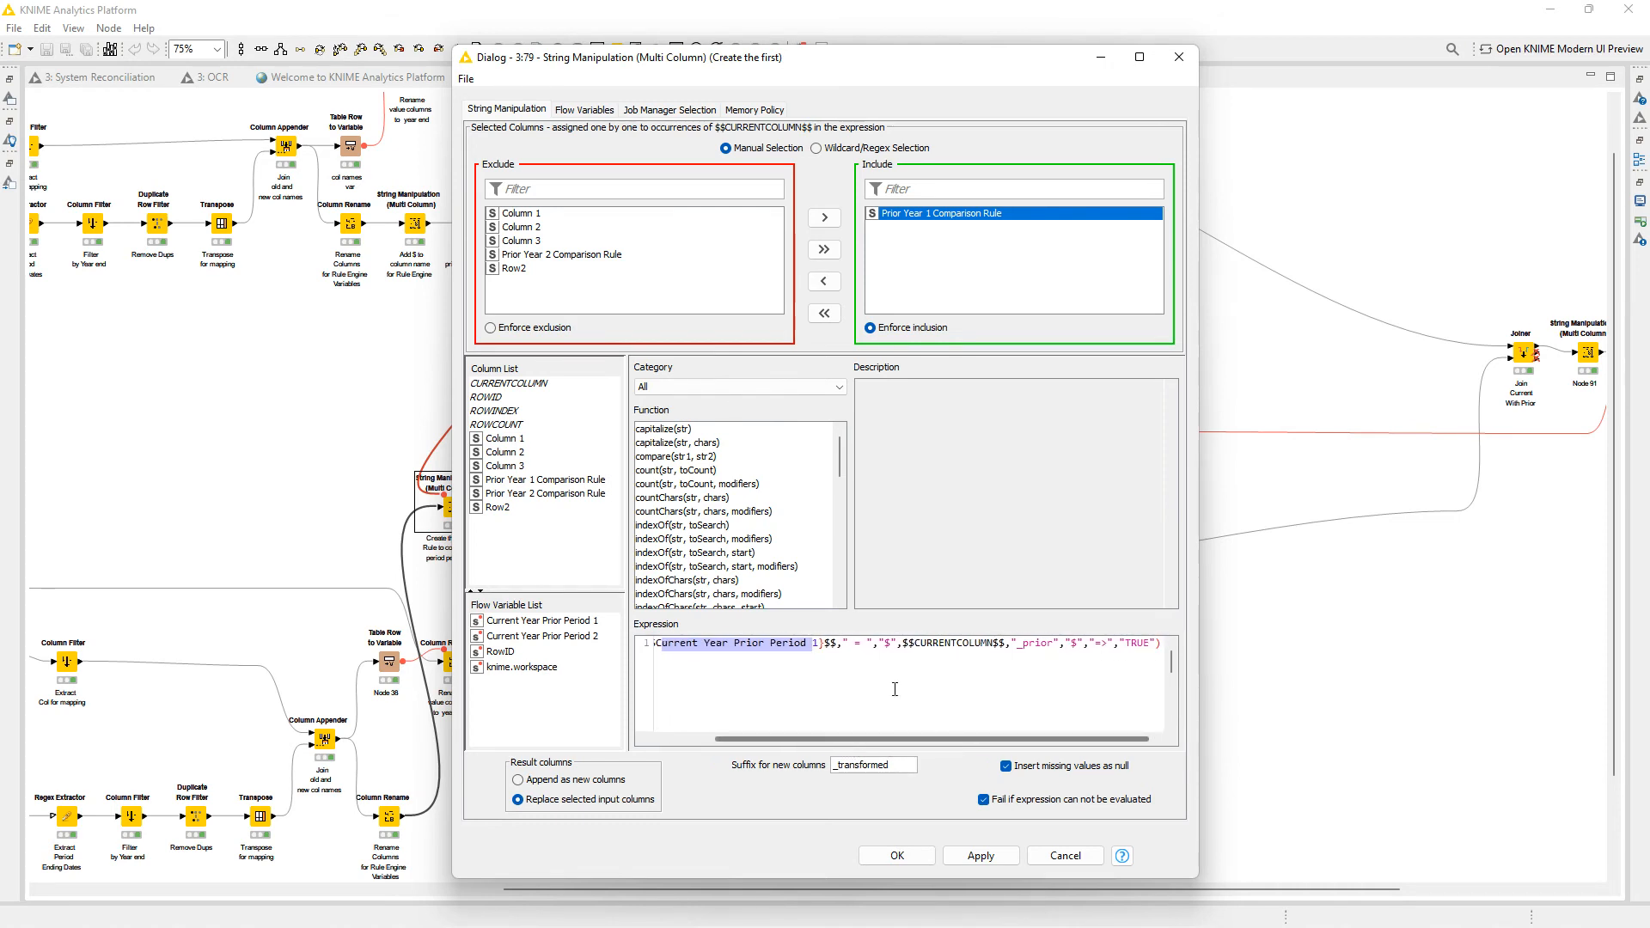
pyautogui.press('Home')
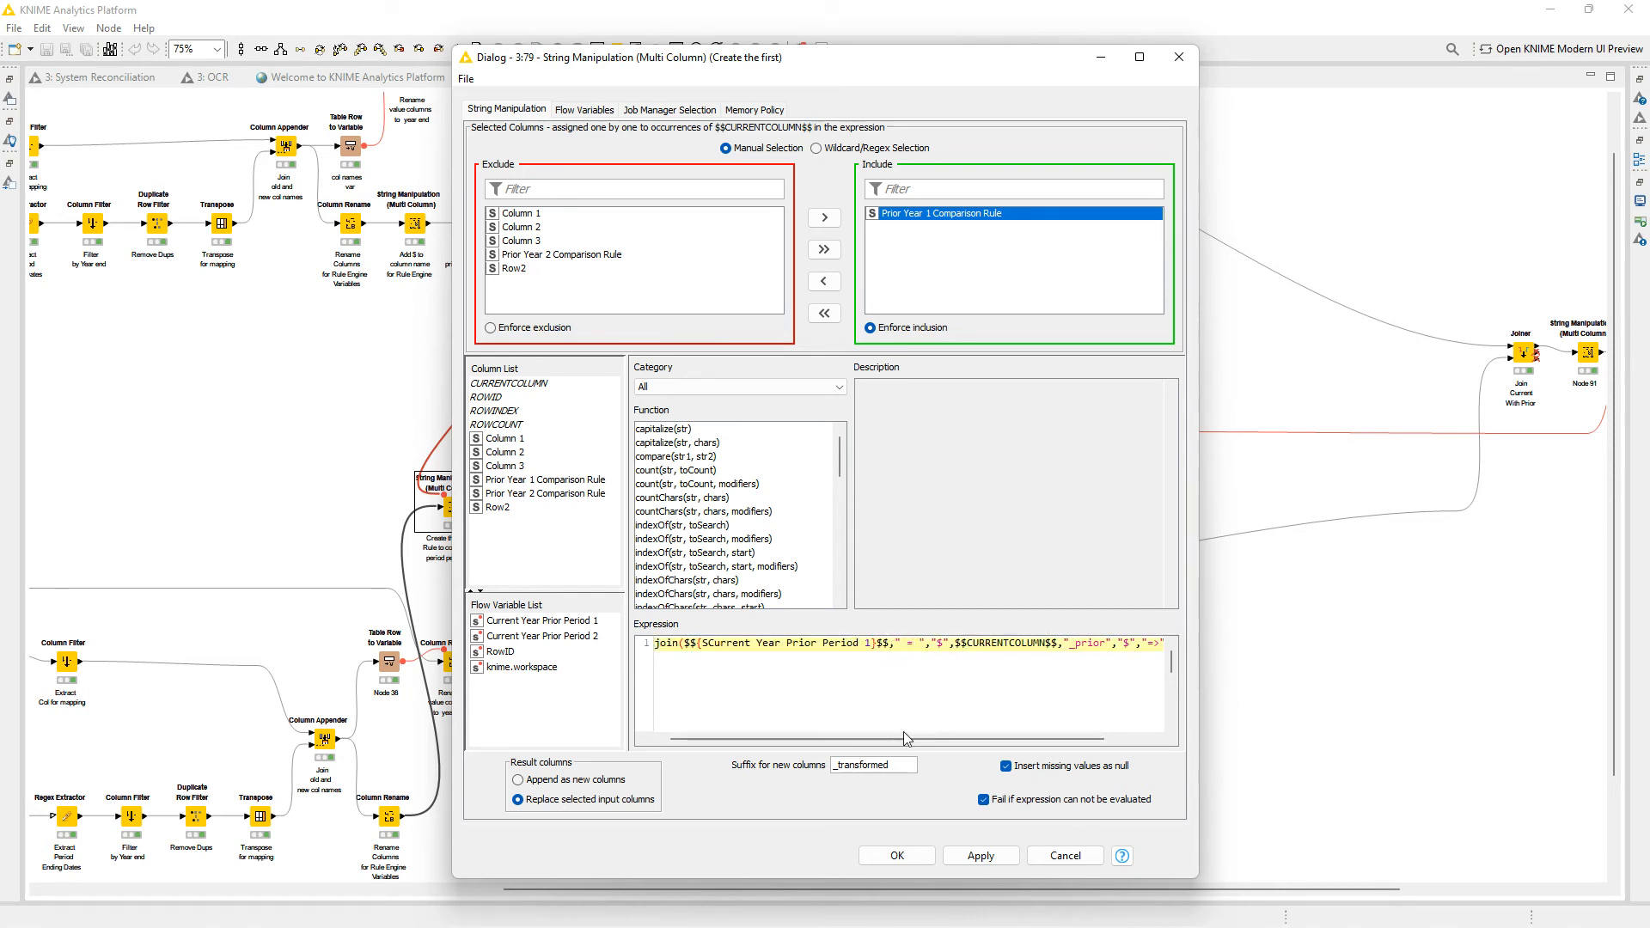
# Examine the $$CURRENTCOLUMN$$, "_prior", "=>" and "TRUE" parts of the first rule's join expression, and close the configuration.
pyautogui.moveTo(908, 740); pyautogui.dragTo(953, 741)
pyautogui.click(901, 642)
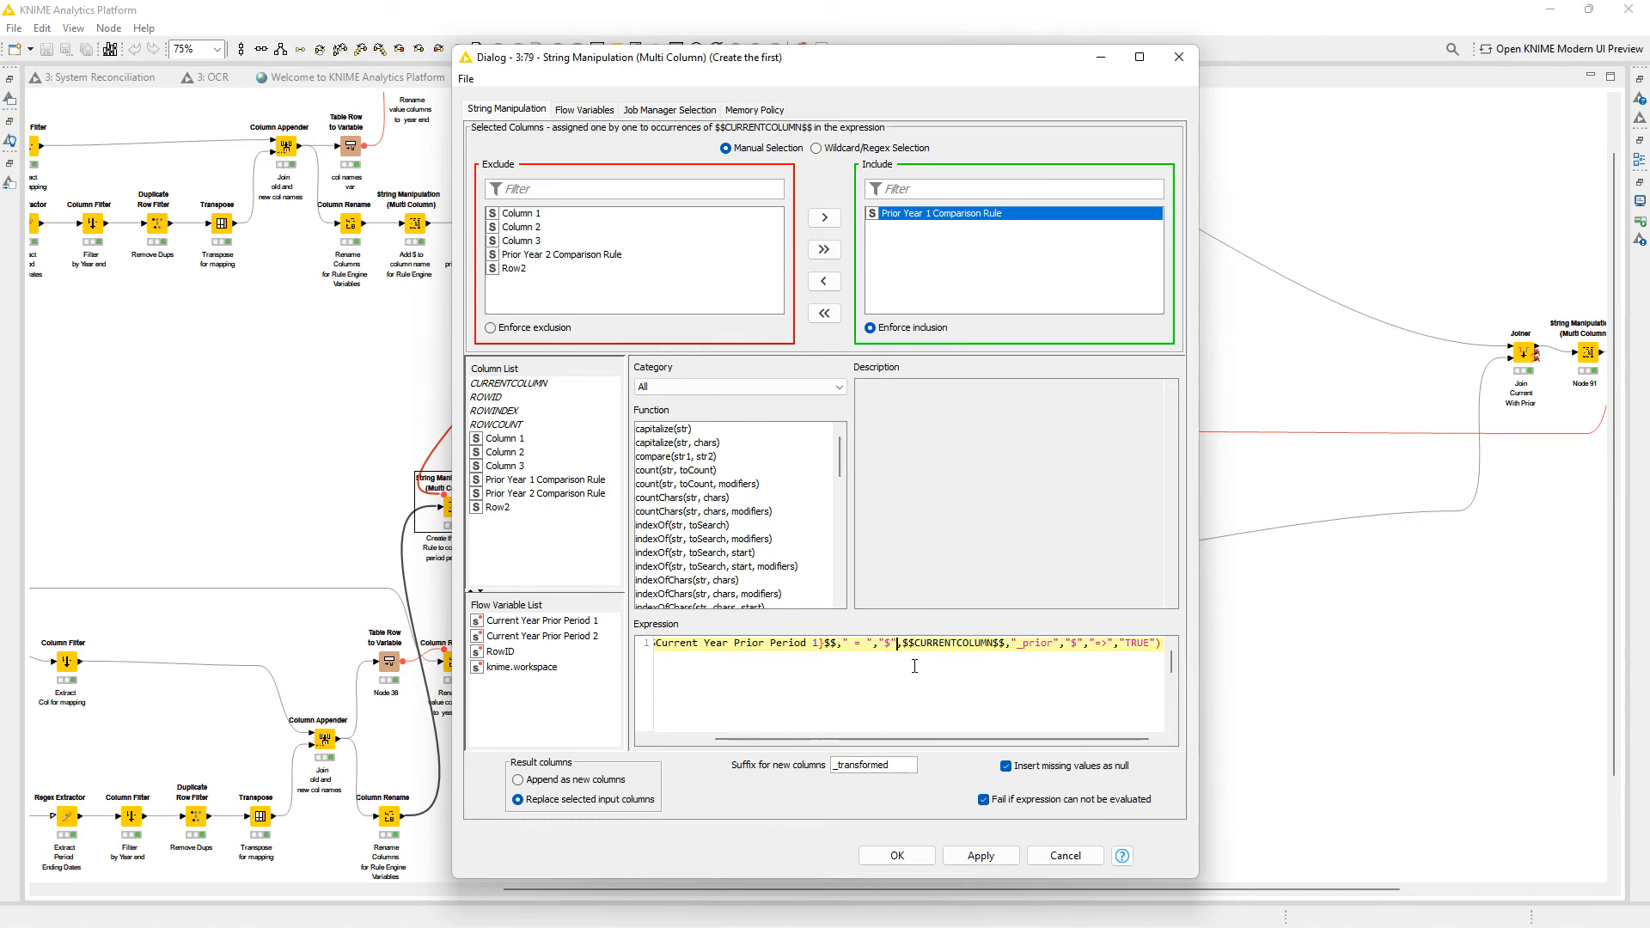
pyautogui.doubleClick(964, 643)
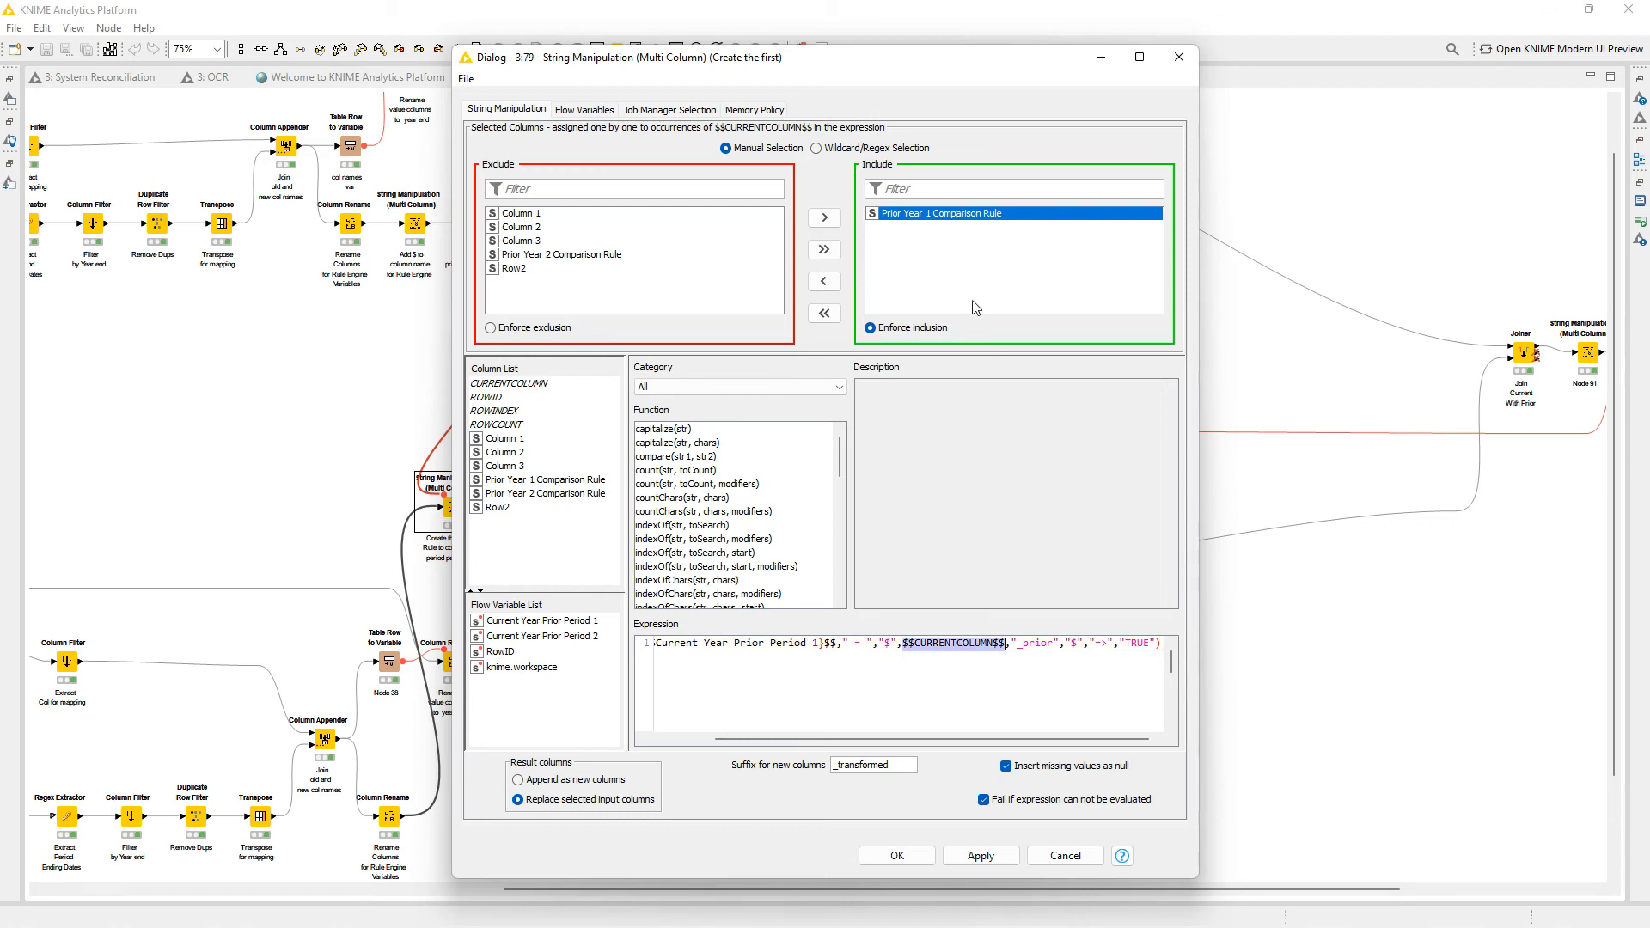
pyautogui.moveTo(1018, 644); pyautogui.dragTo(1058, 649)
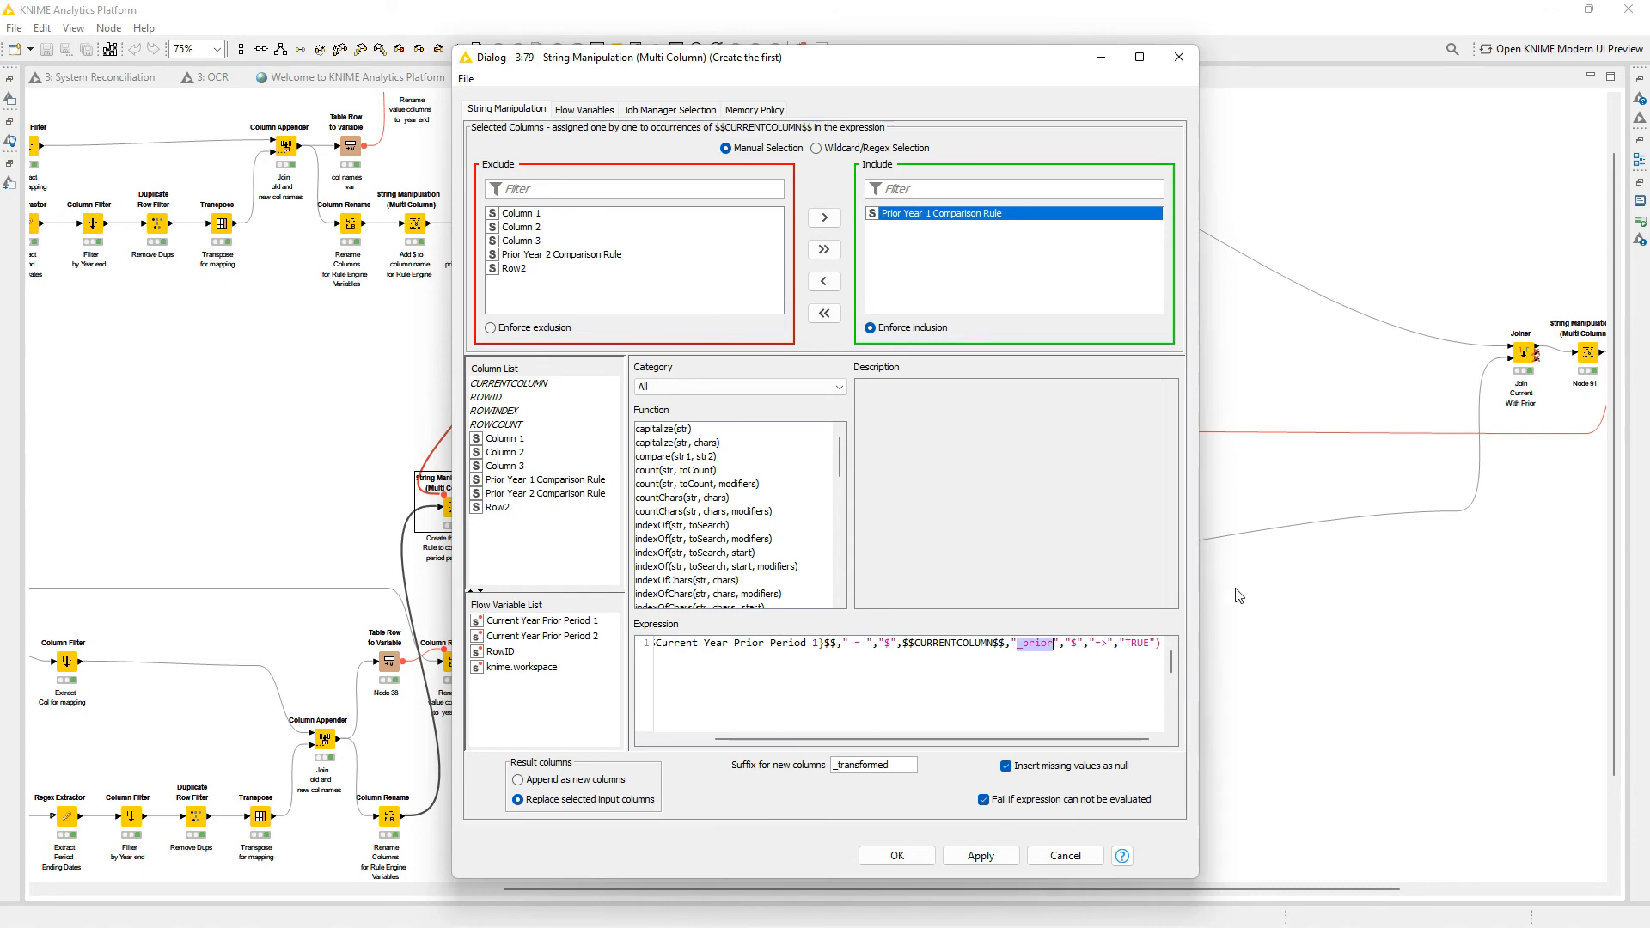
pyautogui.click(1082, 642)
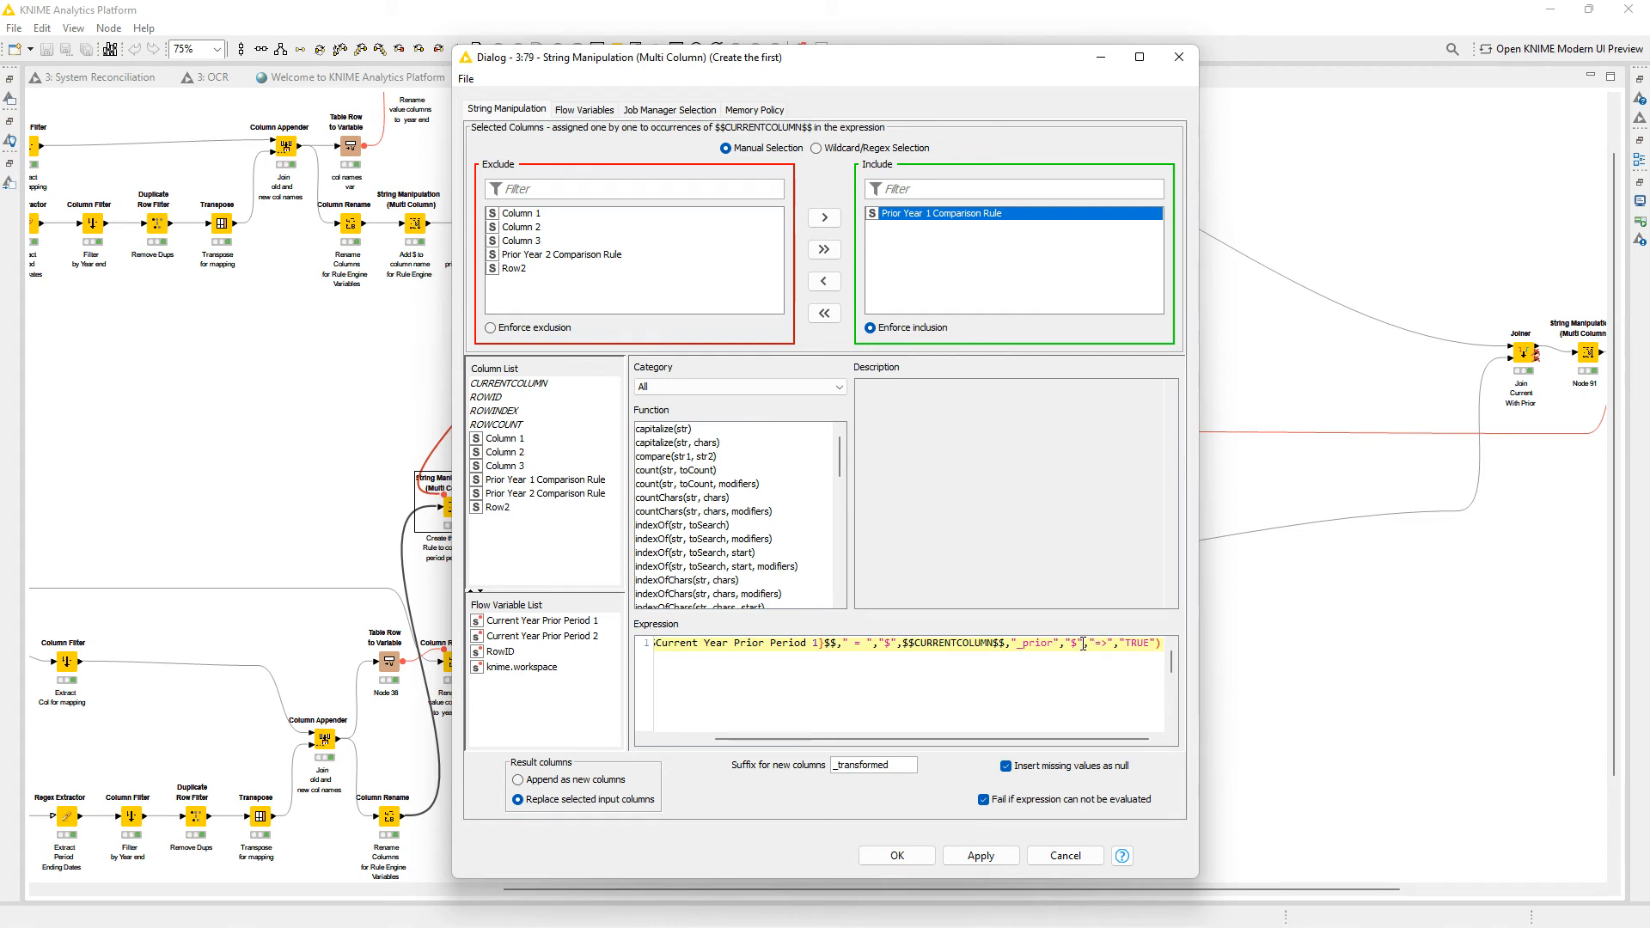
pyautogui.moveTo(1090, 644); pyautogui.dragTo(1151, 645)
pyautogui.click(1178, 57)
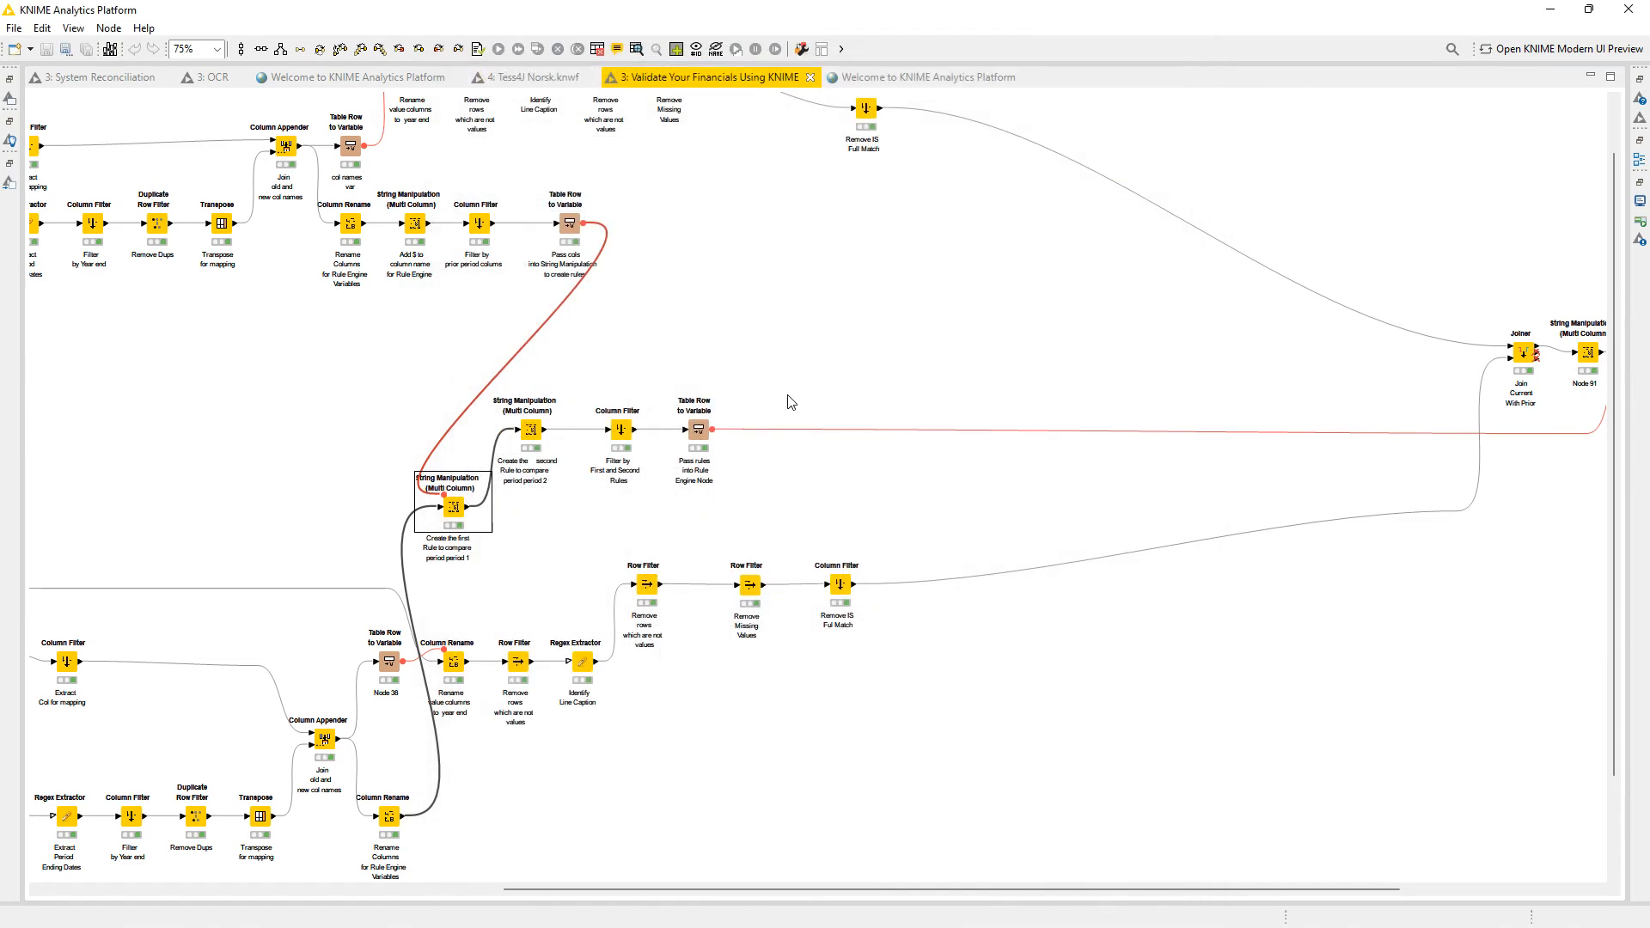
# Check the generated Prior Year 1 Comparison Rule value in the first rule node's output table, and close the table.
pyautogui.rightClick(456, 514)
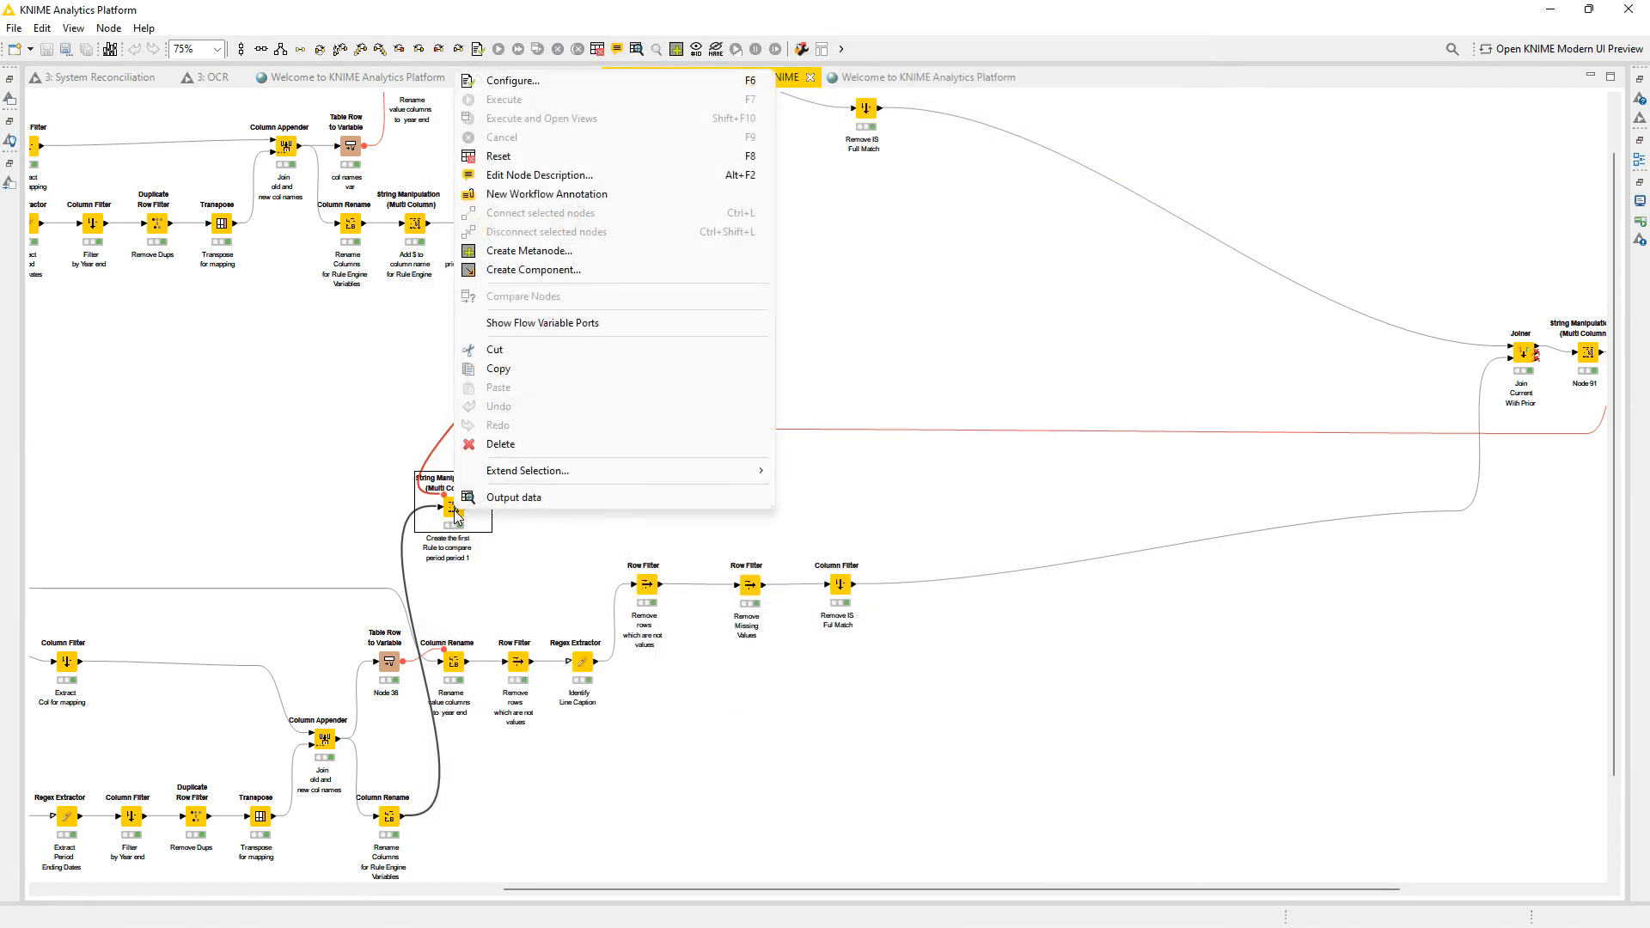
pyautogui.click(548, 498)
pyautogui.click(671, 250)
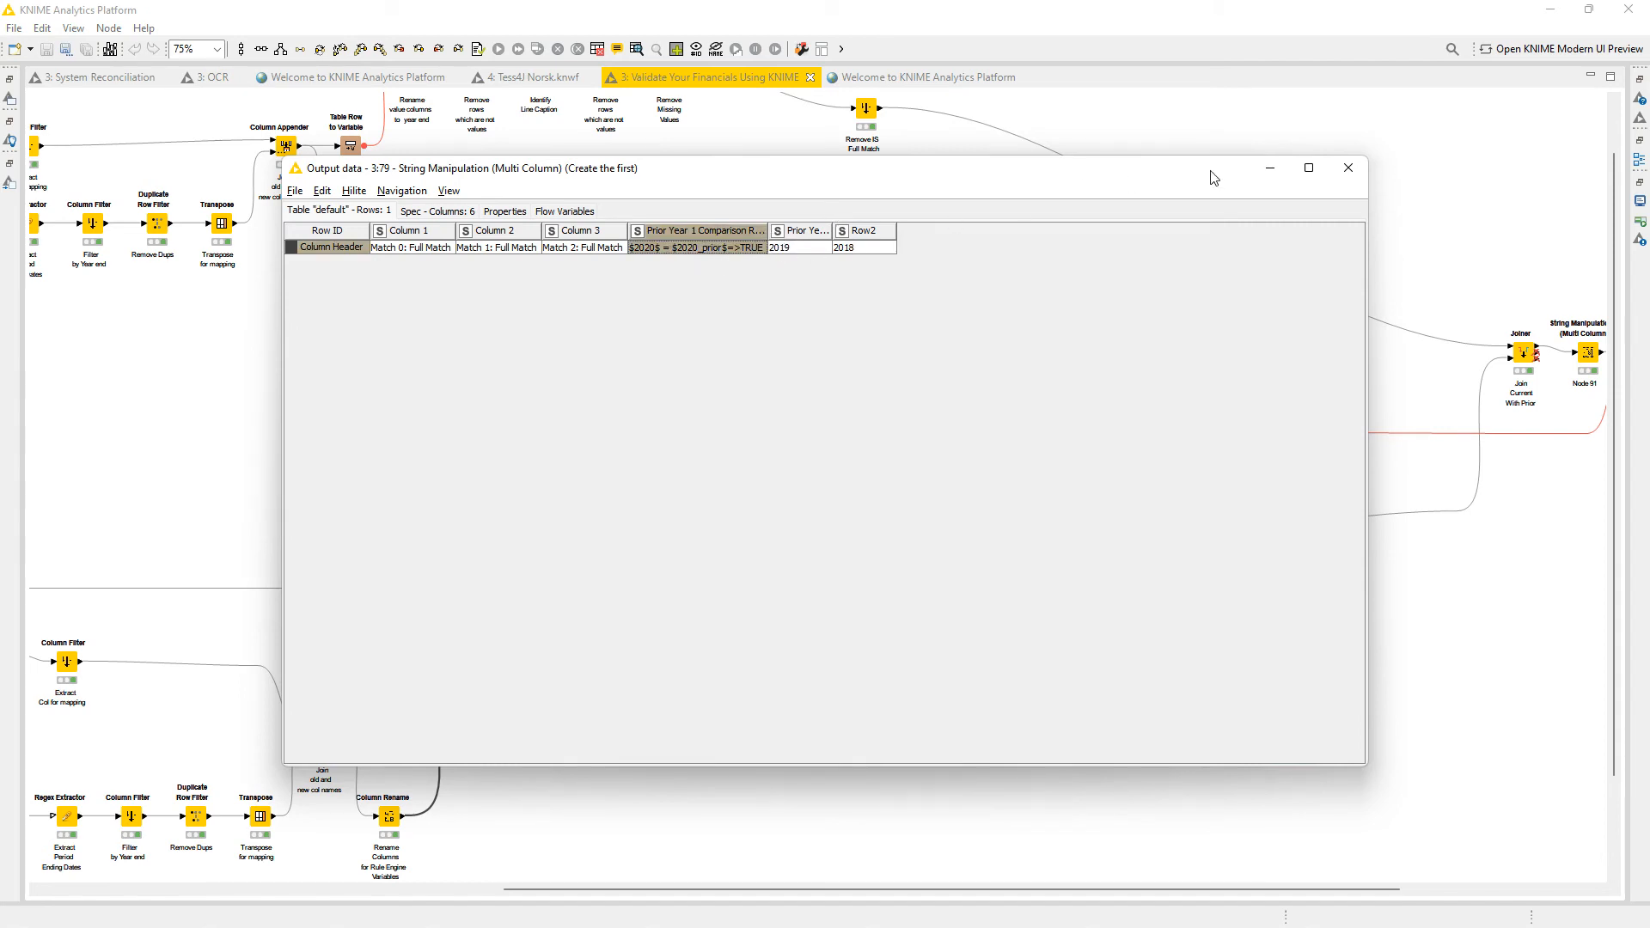
pyautogui.click(1334, 168)
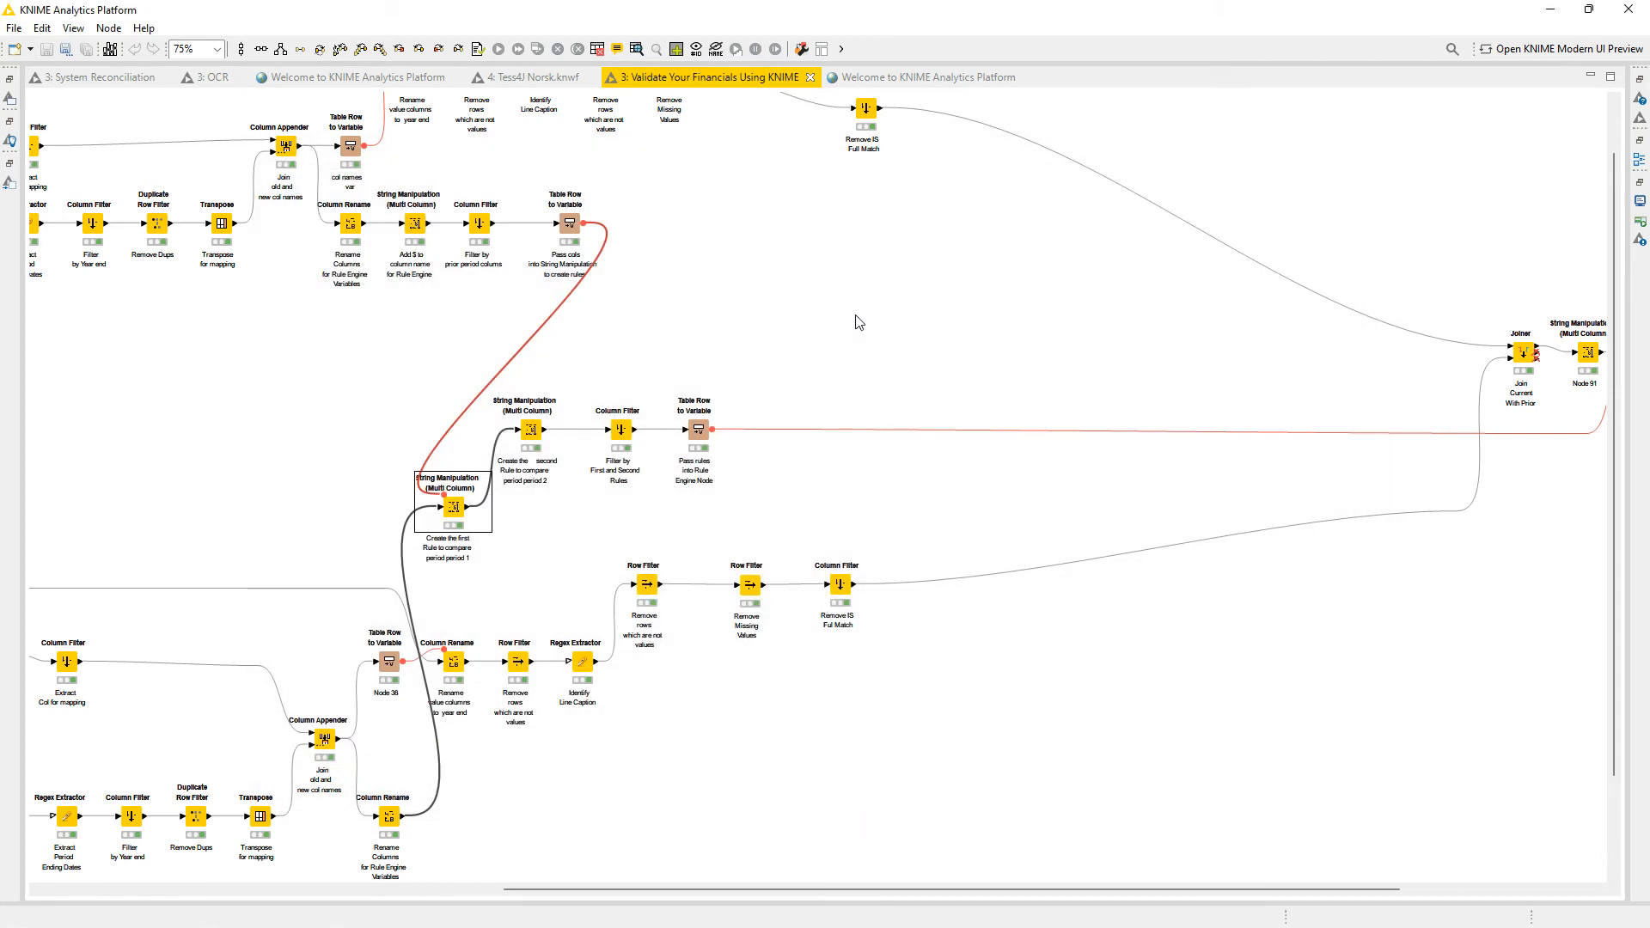
# Check the Prior Year 2 Comparison Rule value in the output of the node creating the second rule, and close the table.
pyautogui.click(523, 428)
pyautogui.rightClick(523, 427)
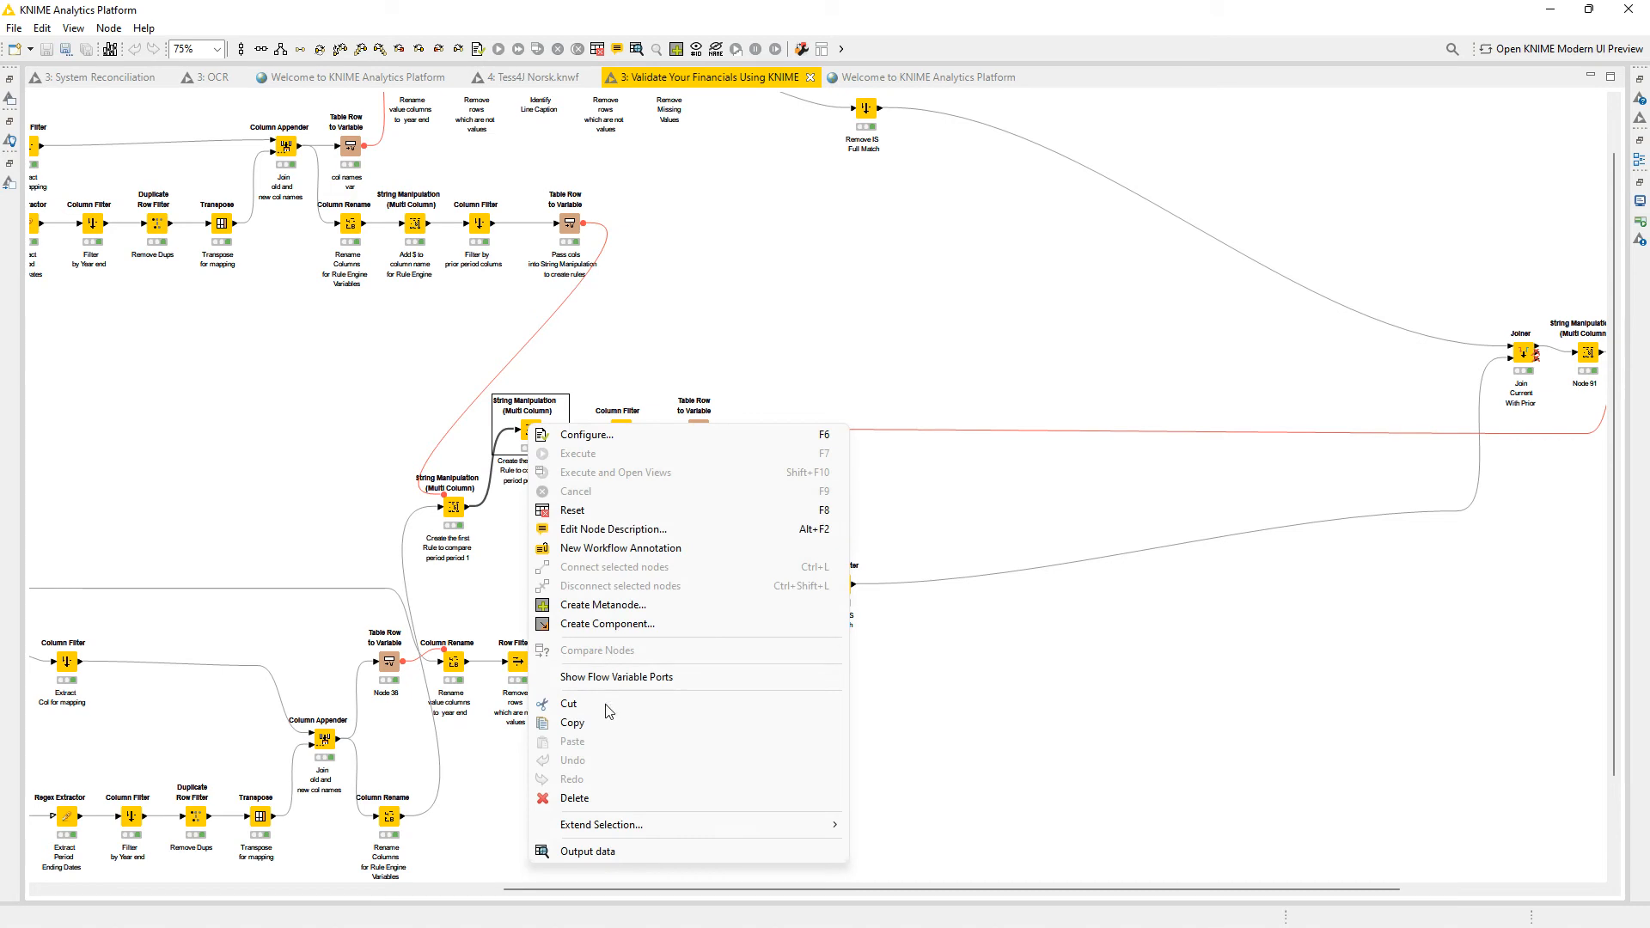
pyautogui.click(615, 850)
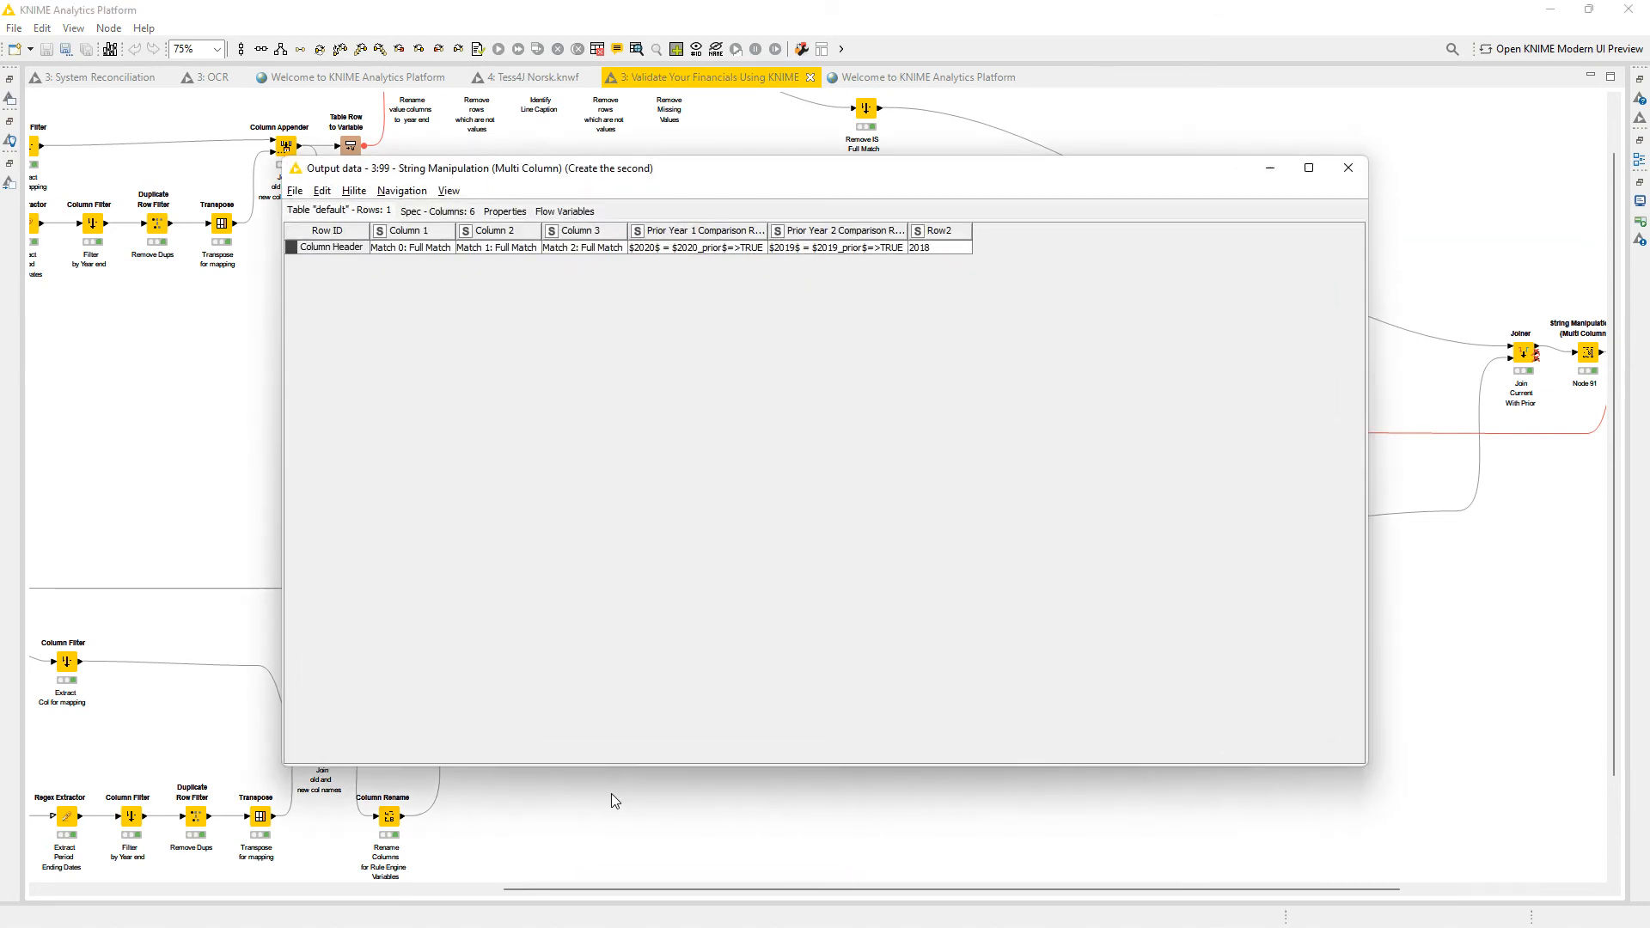
pyautogui.click(838, 250)
pyautogui.click(1349, 168)
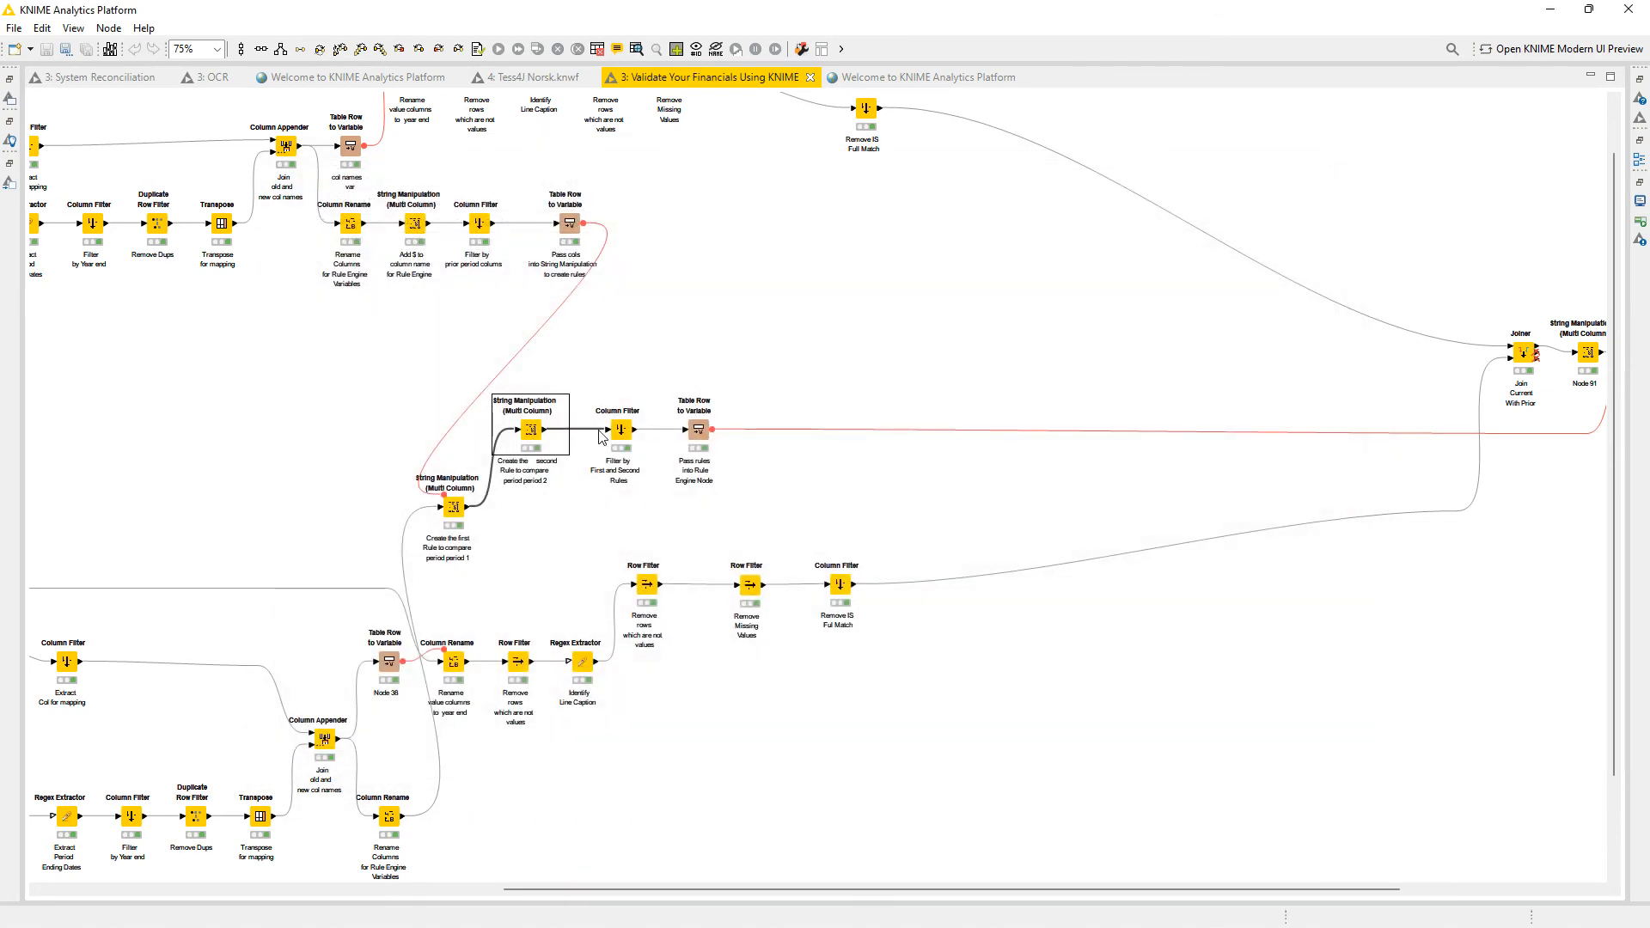
# Inspect the included column and the Current Year Prior Period 2 expression in the second rule node's configuration, and close it.
pyautogui.doubleClick(530, 432)
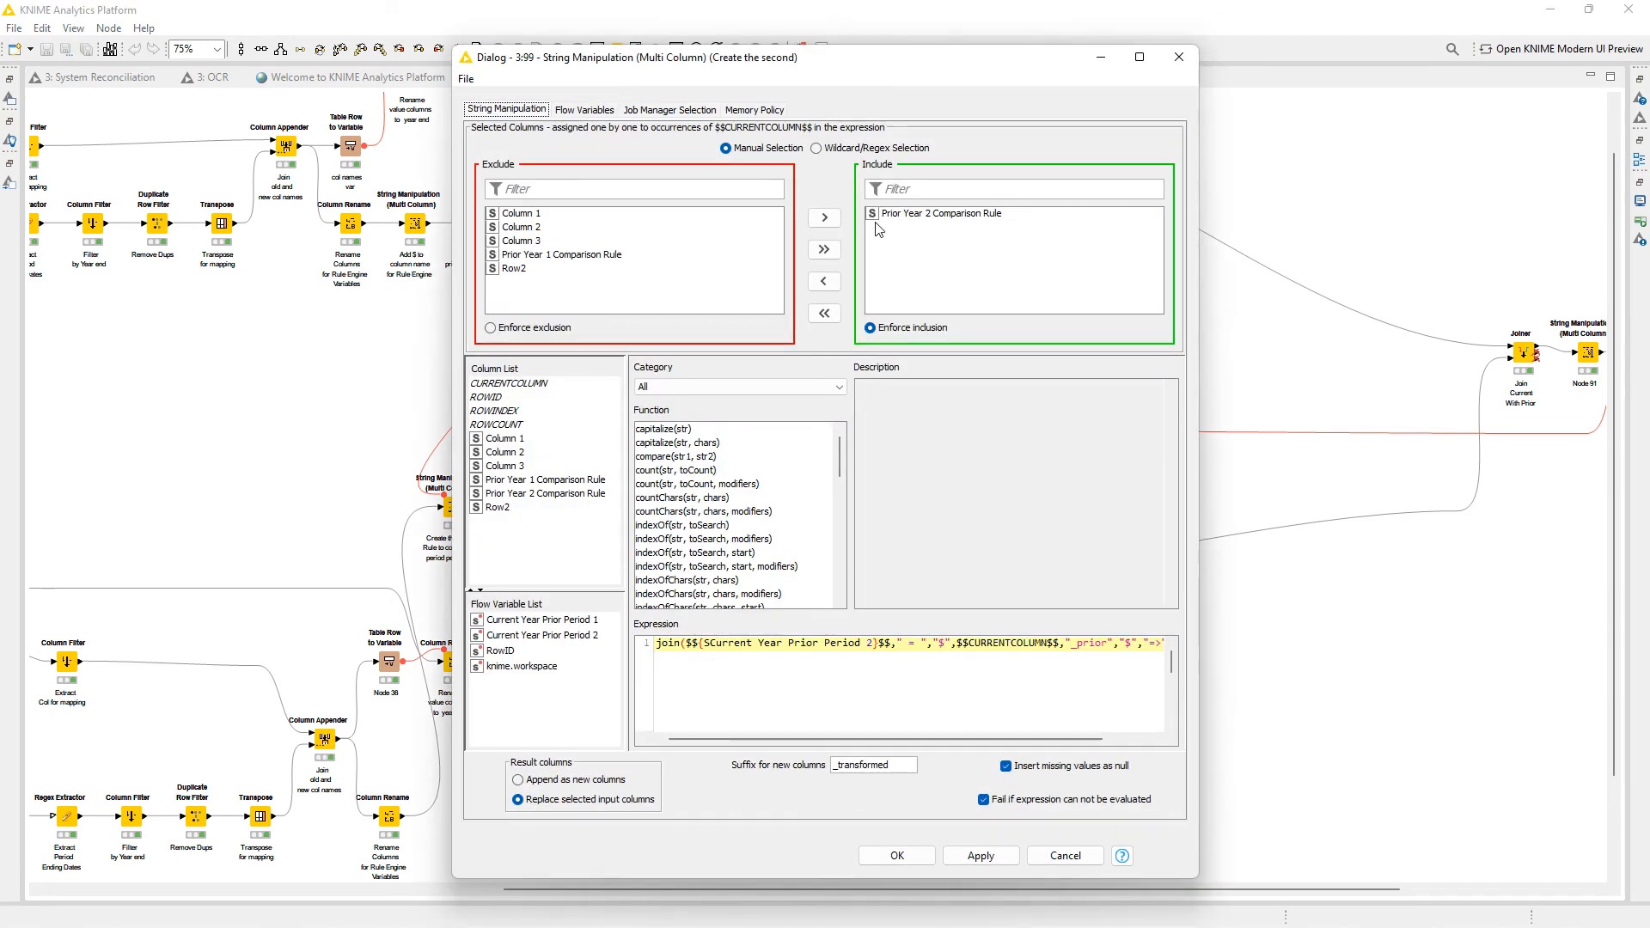
pyautogui.click(801, 657)
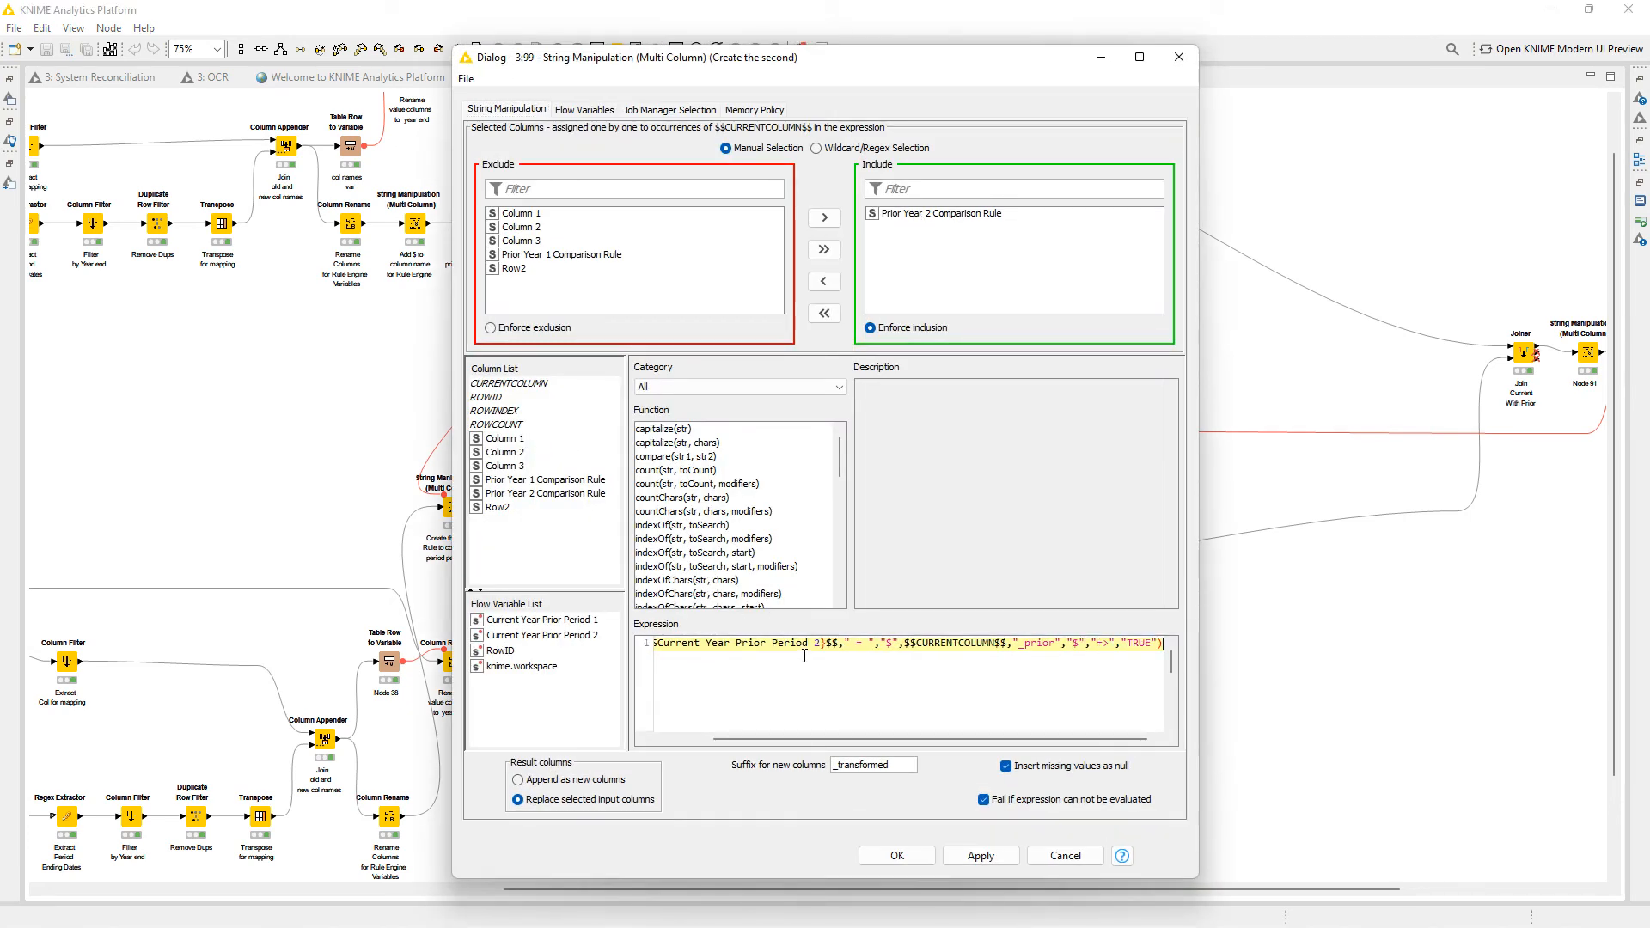
pyautogui.moveTo(840, 641); pyautogui.dragTo(684, 637)
pyautogui.click(690, 643)
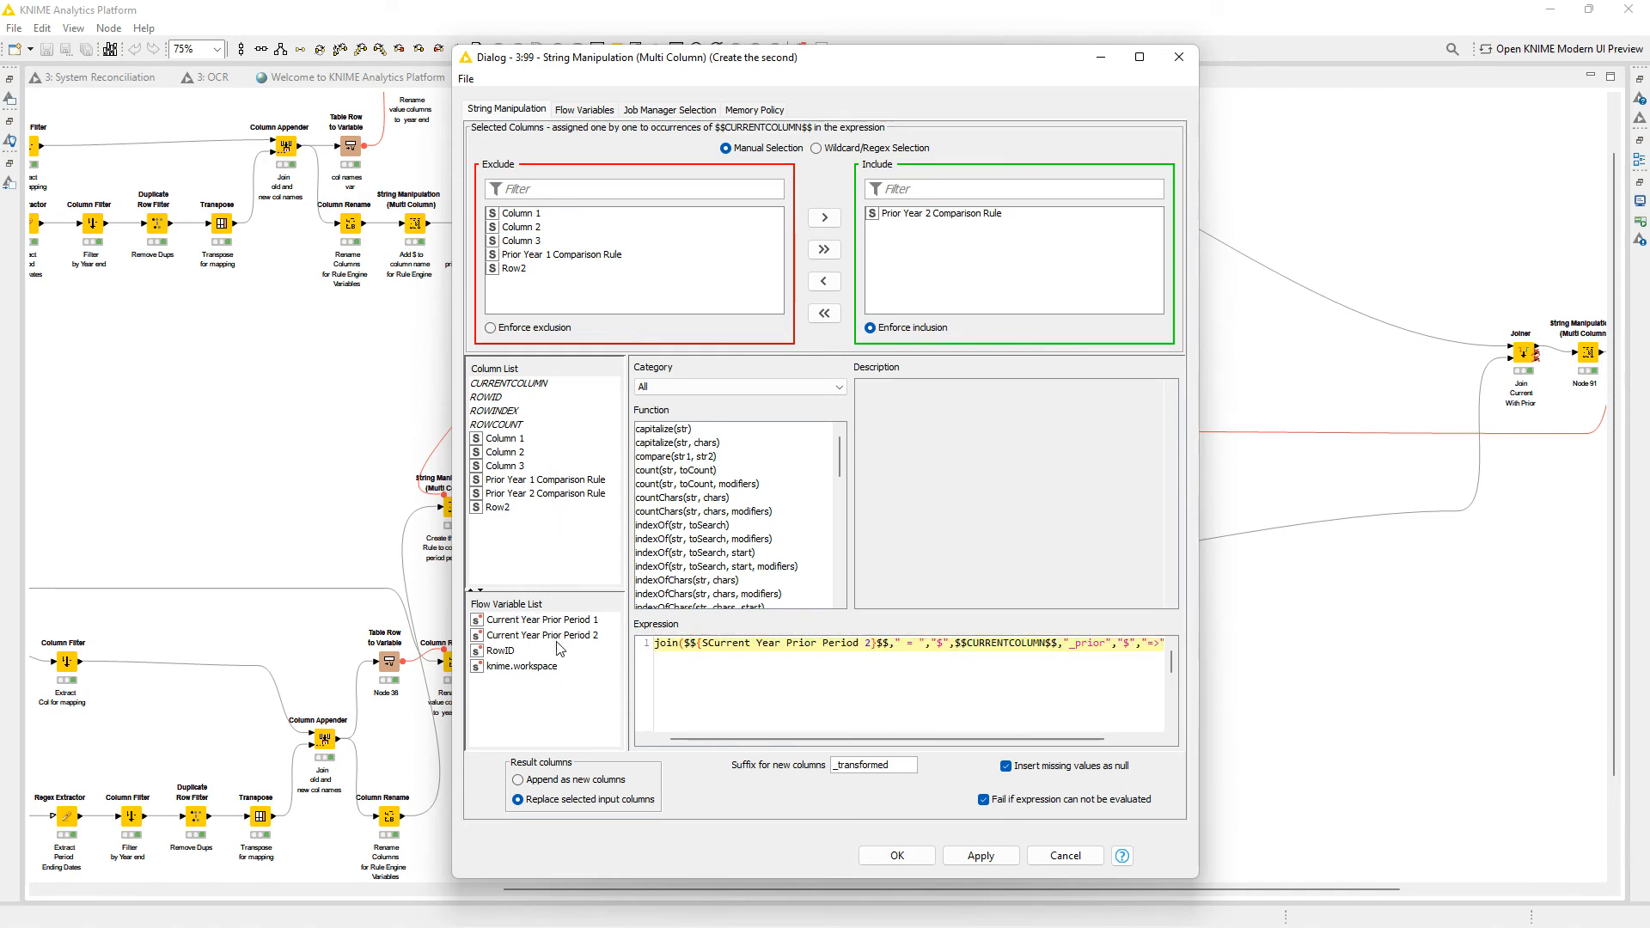
pyautogui.click(1179, 56)
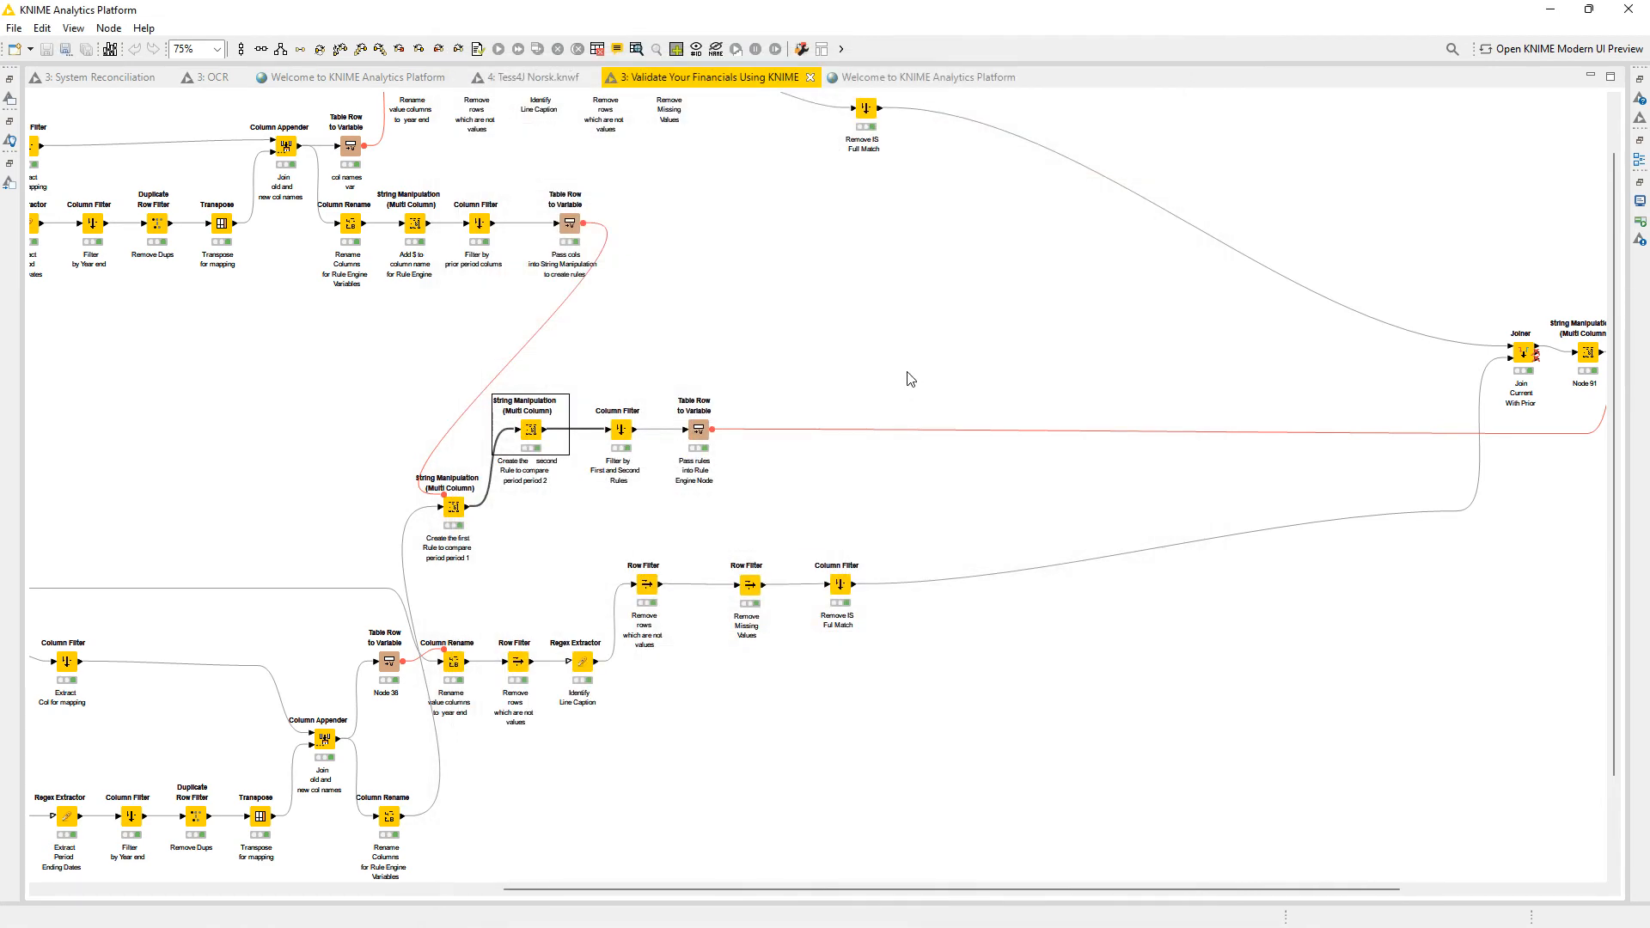
# View the Column Filter's table of first and second rules, close it, and trace the rule variable connection to the Rule Engine.
pyautogui.rightClick(630, 427)
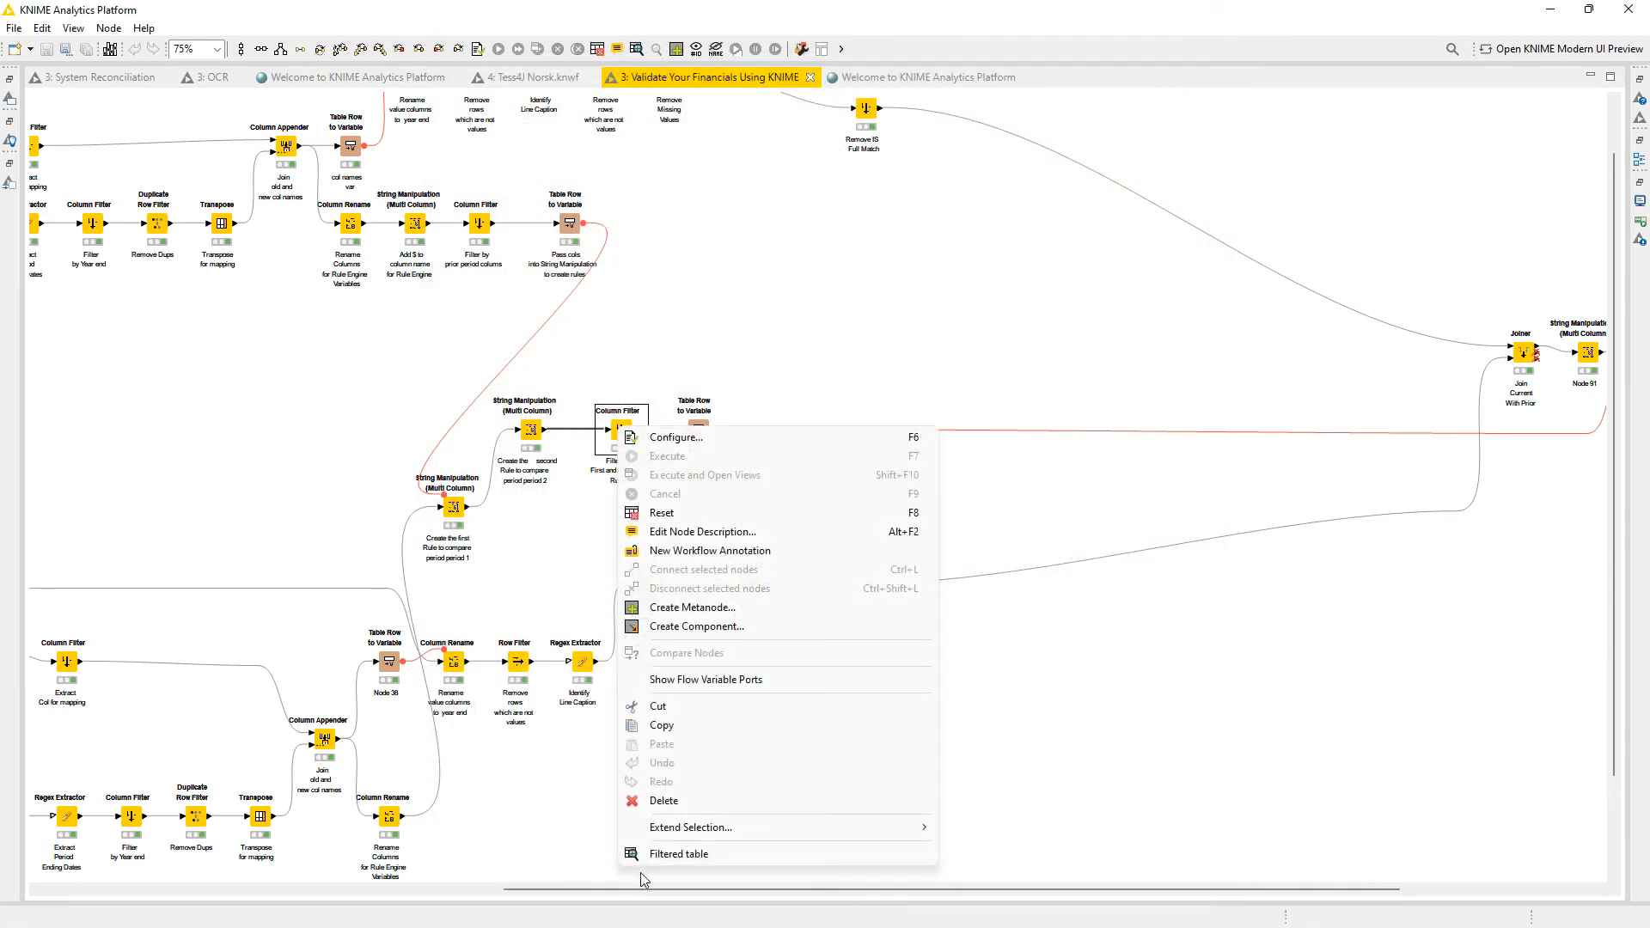
pyautogui.click(666, 854)
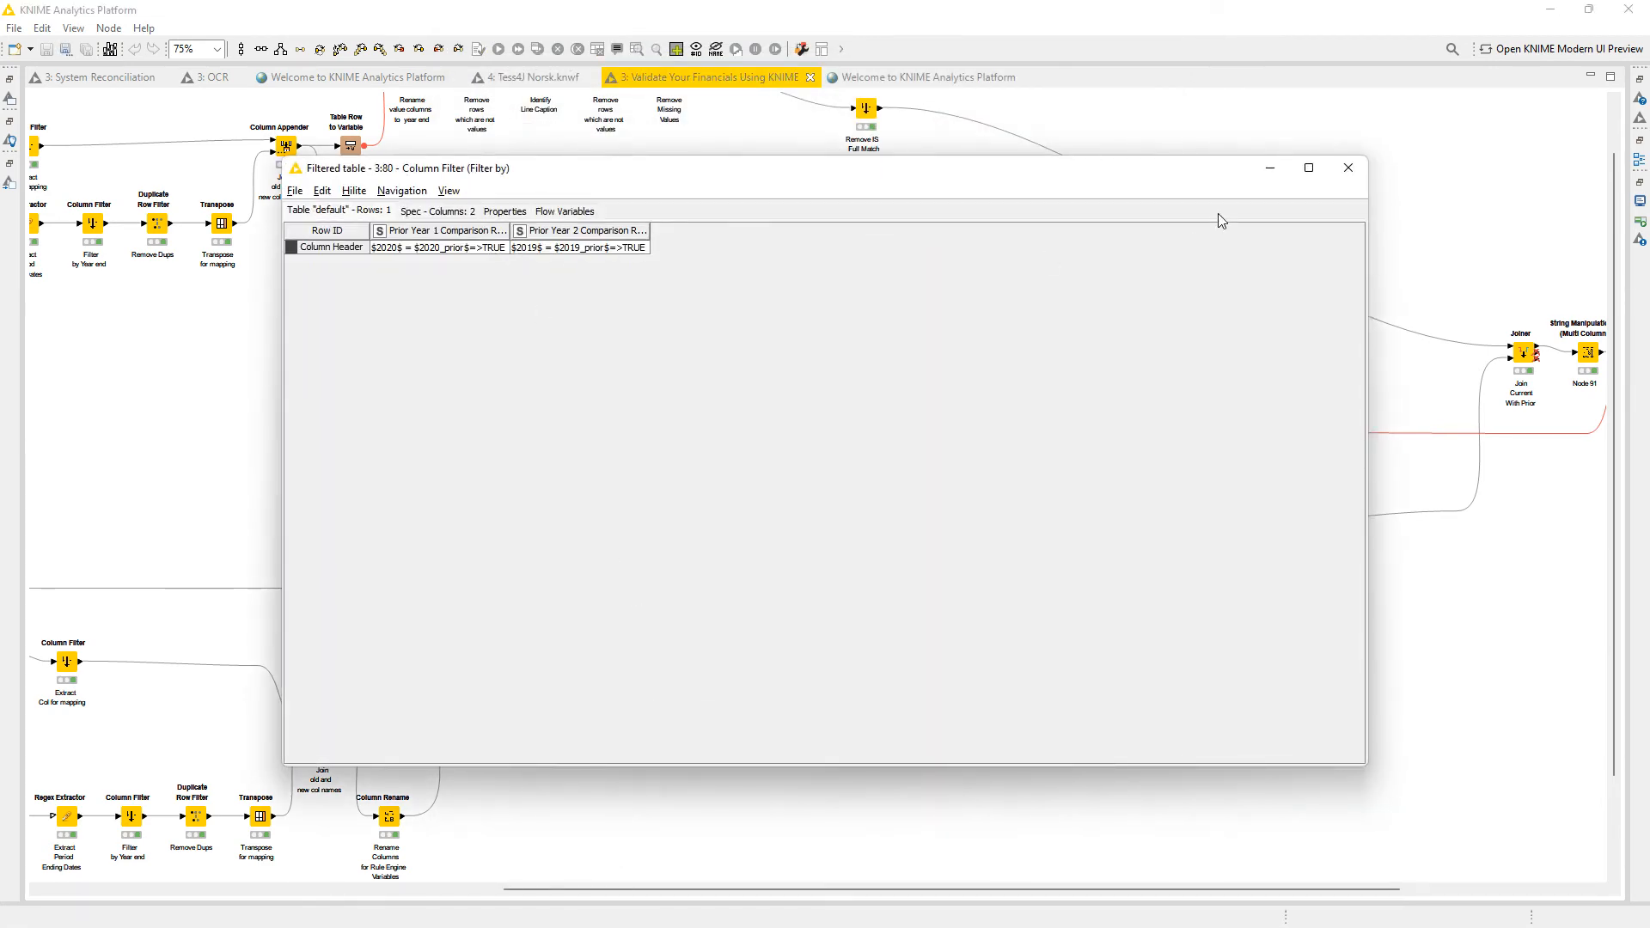
pyautogui.click(1348, 169)
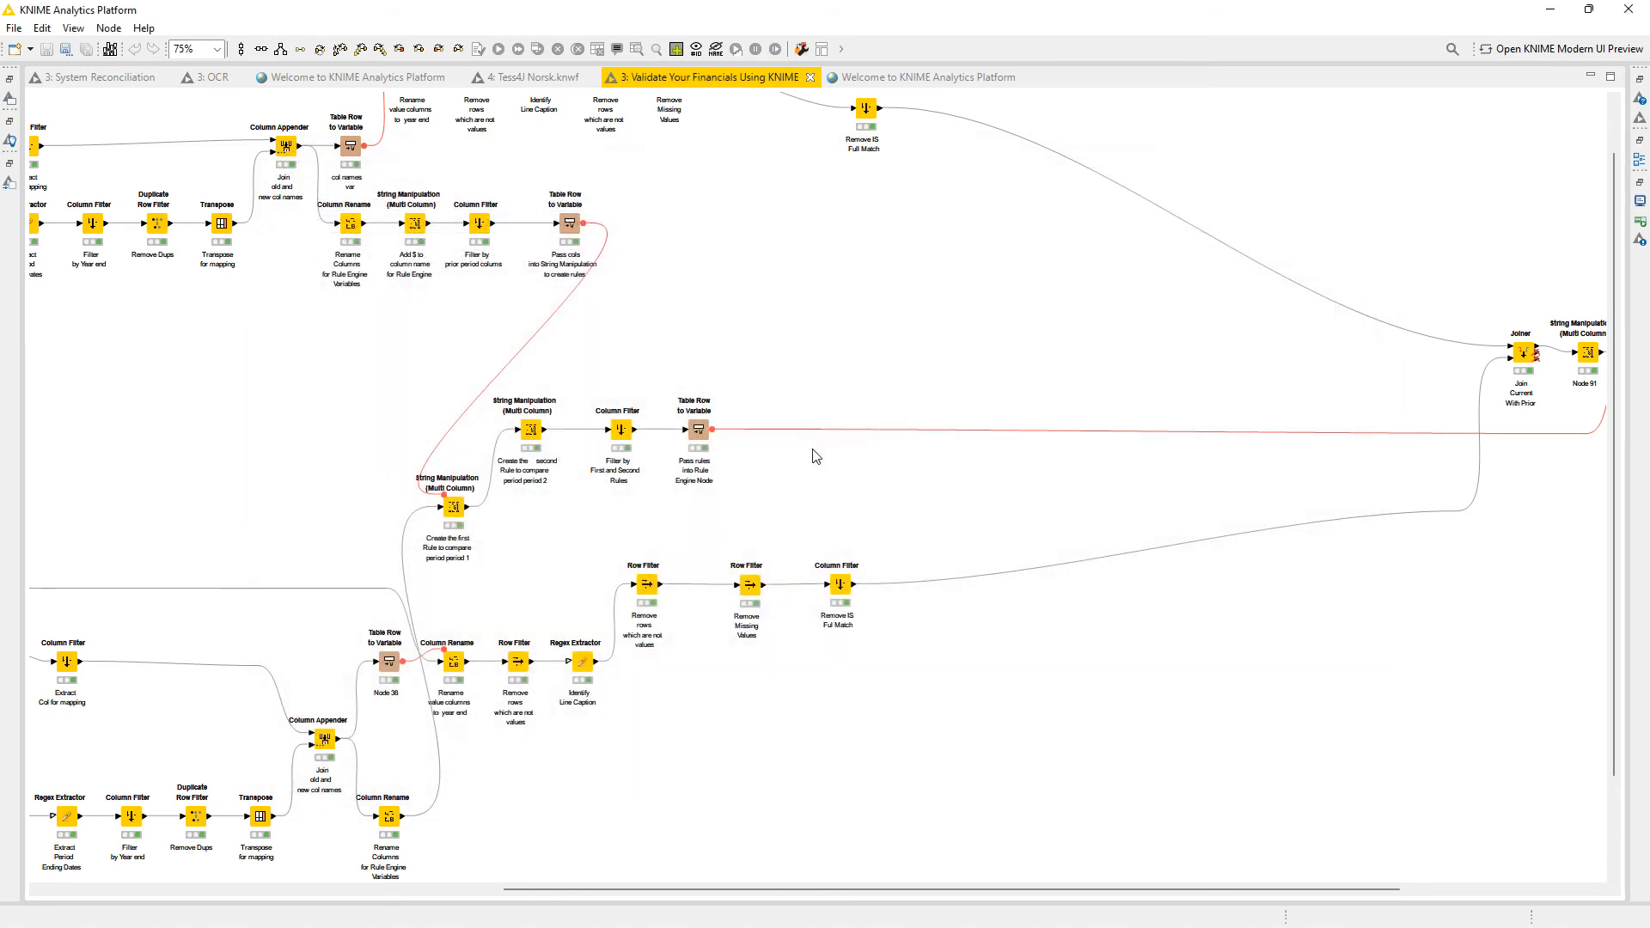
pyautogui.click(695, 437)
pyautogui.moveTo(858, 889); pyautogui.dragTo(1117, 890)
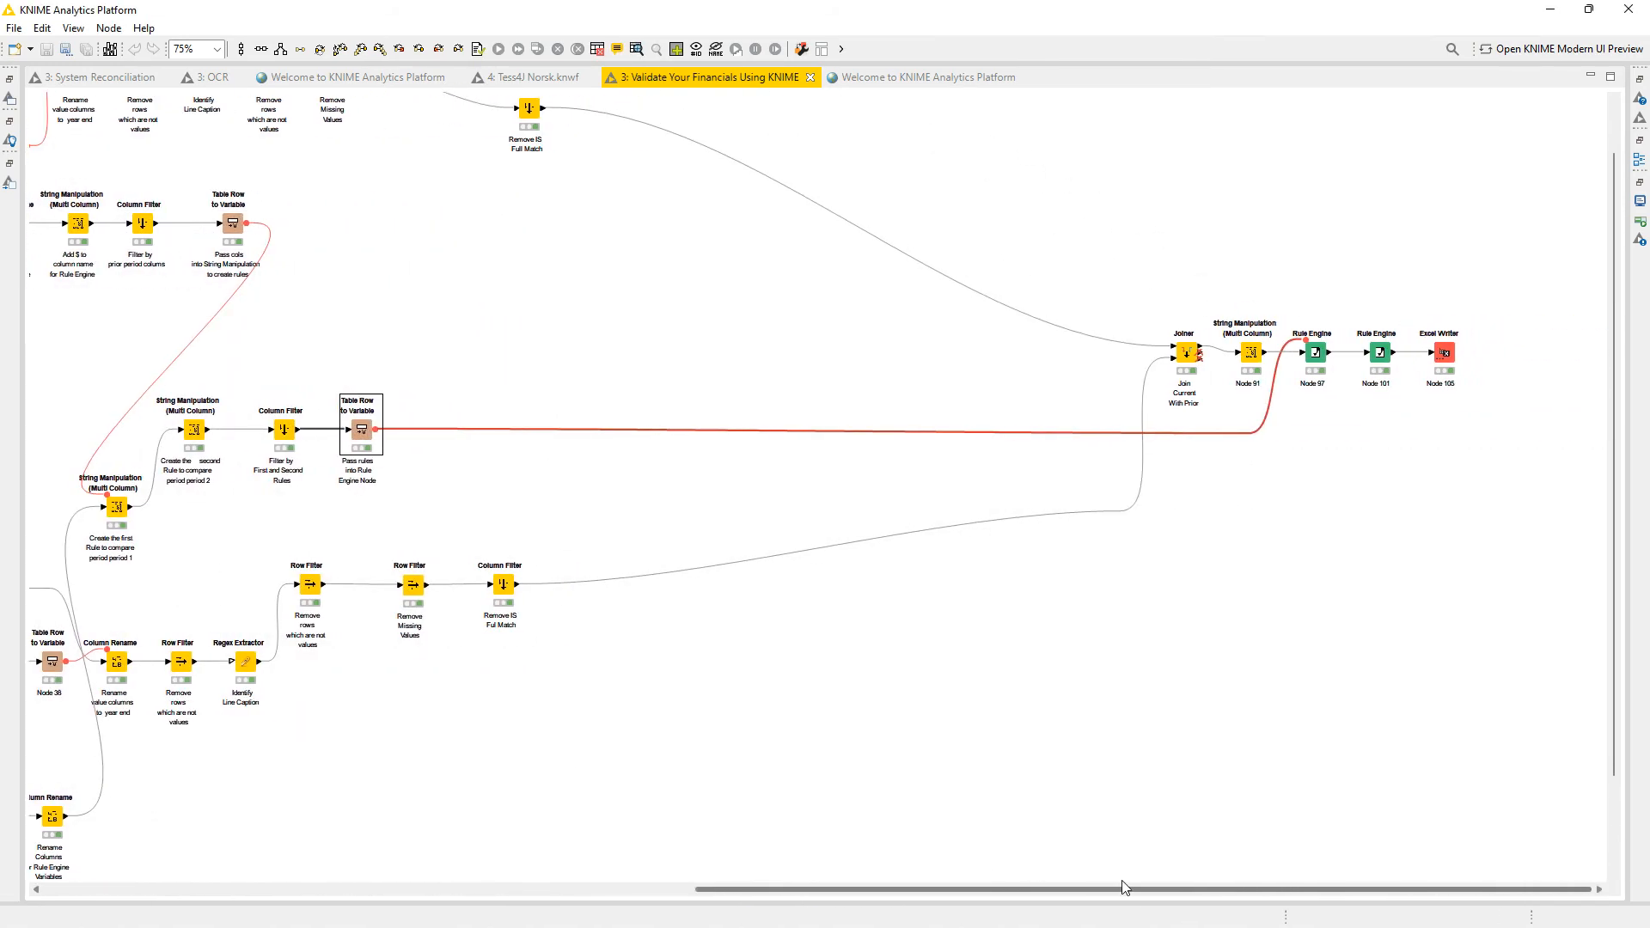
# View the filtered income statement tables of the current-year and prior-year Column Filter nodes feeding the Joiner, closing each one.
pyautogui.rightClick(530, 110)
pyautogui.click(599, 539)
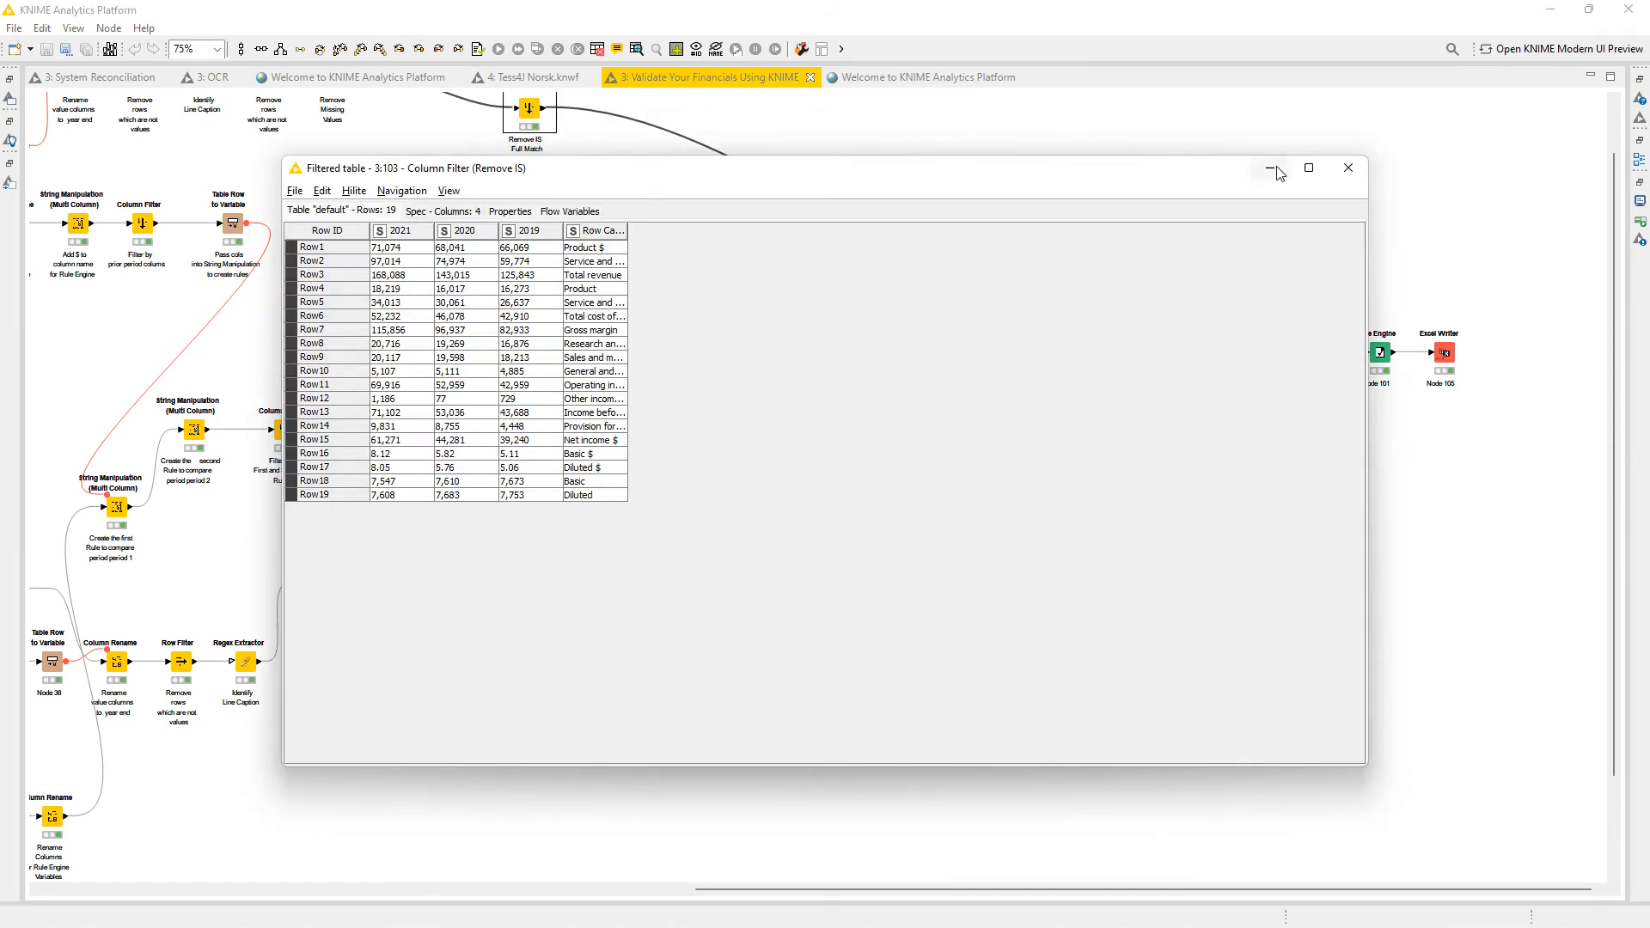
pyautogui.click(1348, 168)
pyautogui.rightClick(500, 589)
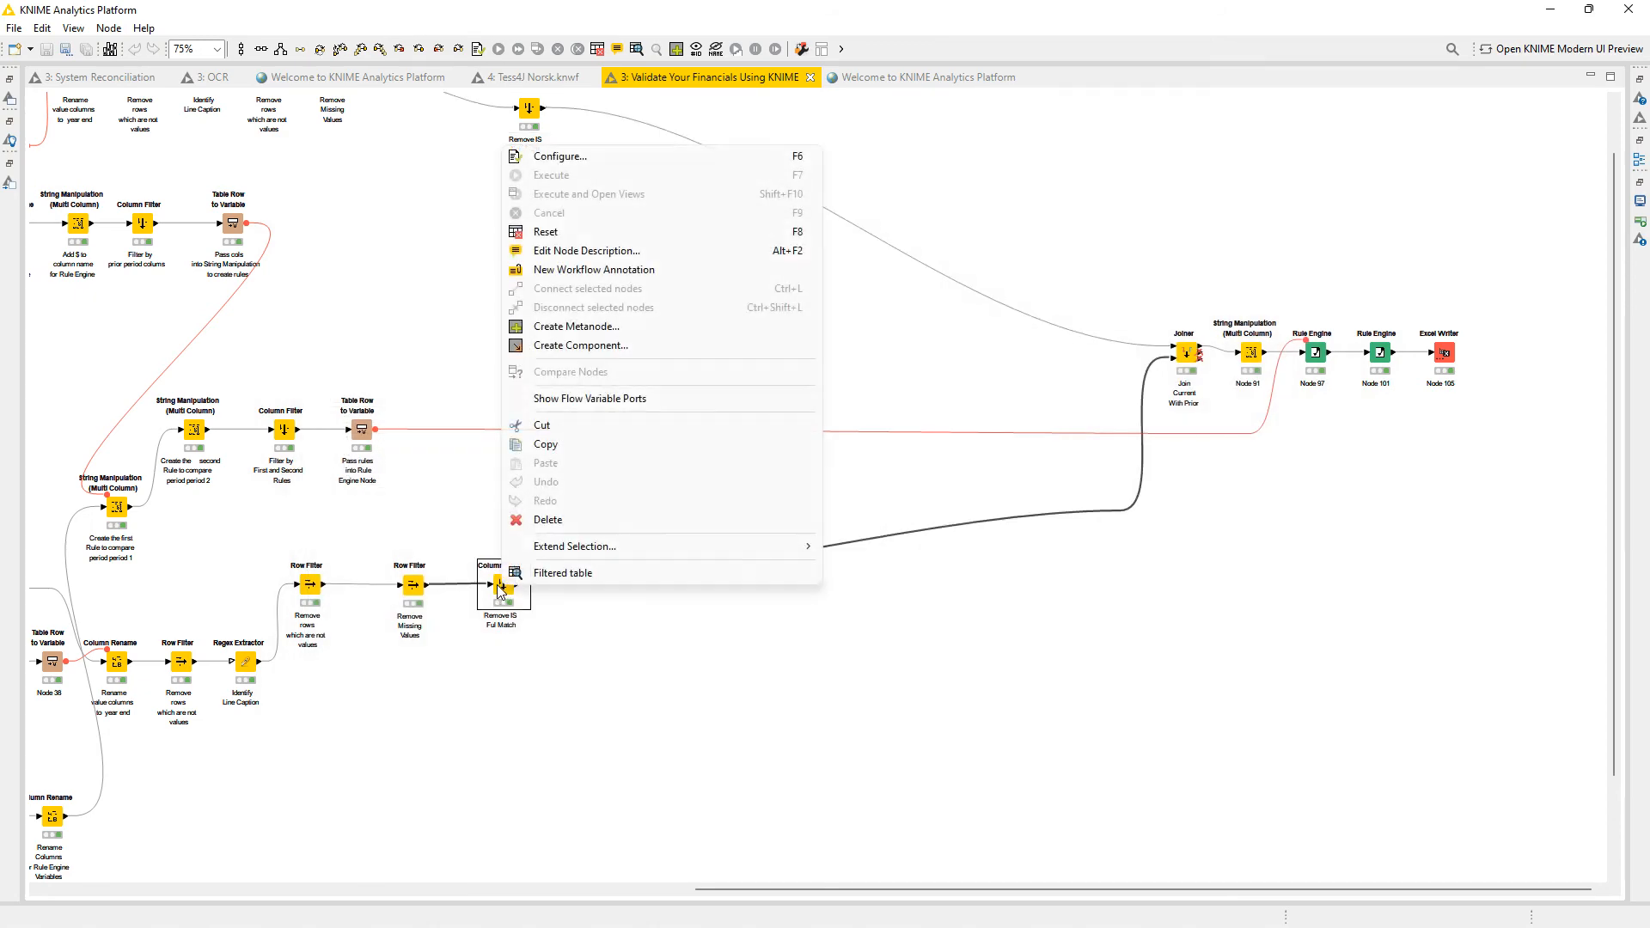
pyautogui.click(535, 574)
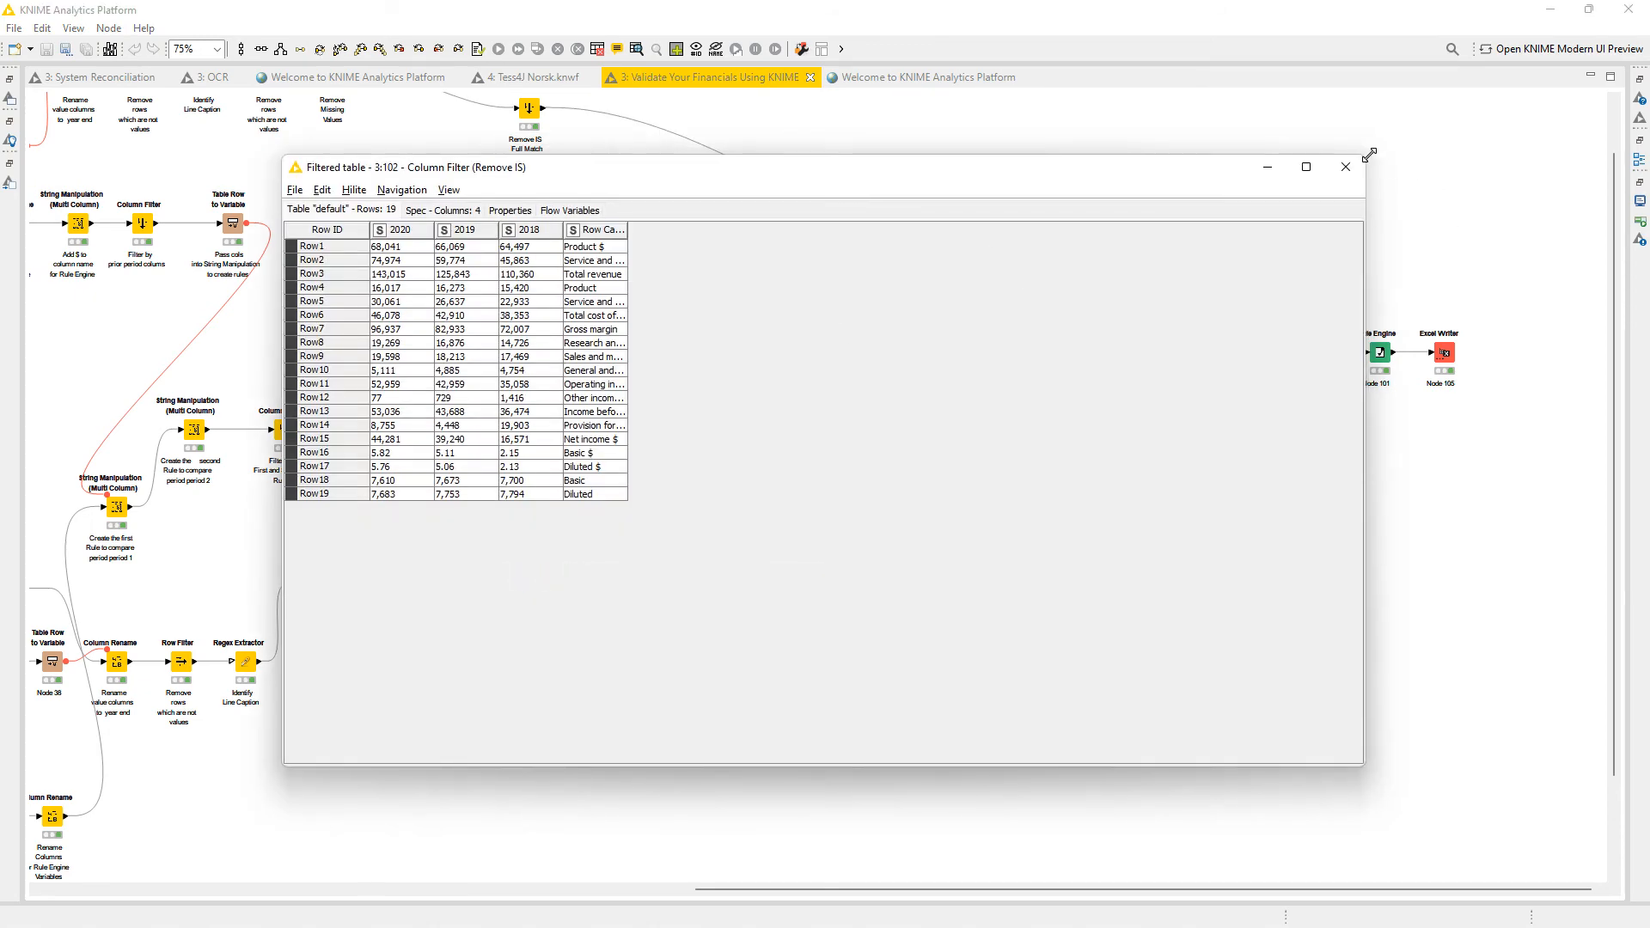
pyautogui.click(1348, 167)
# View the Joiner's join result table of current- and prior-year income statement columns, and close it.
pyautogui.scroll(1, 1182, 387)
pyautogui.click(1199, 415)
pyautogui.rightClick(1199, 415)
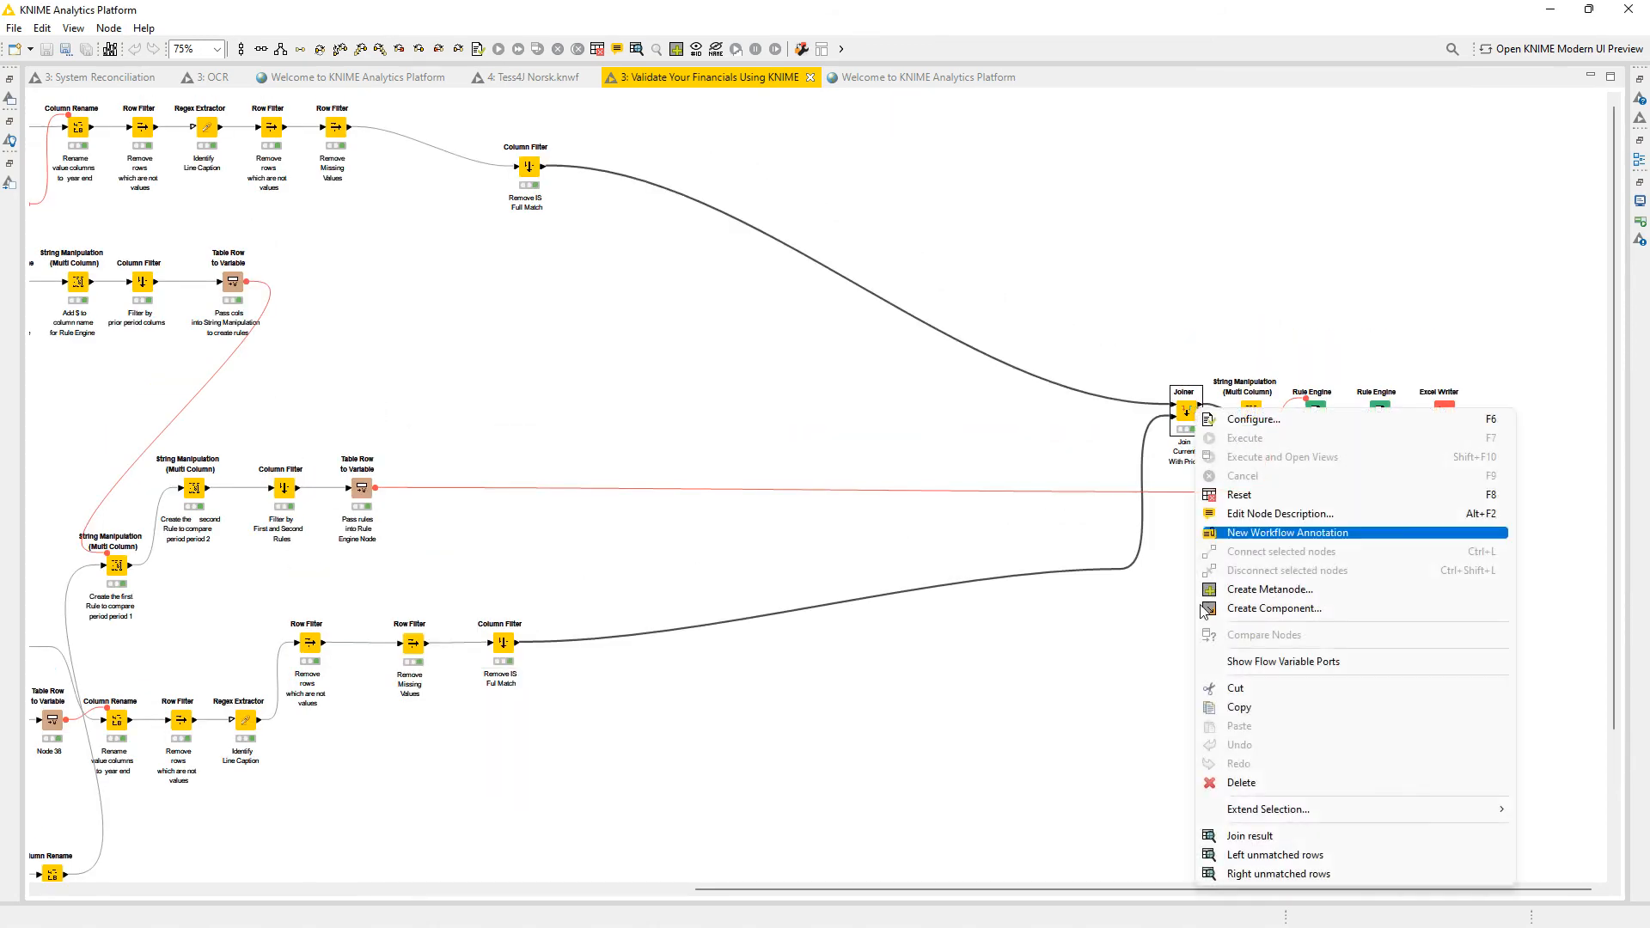
pyautogui.click(1257, 838)
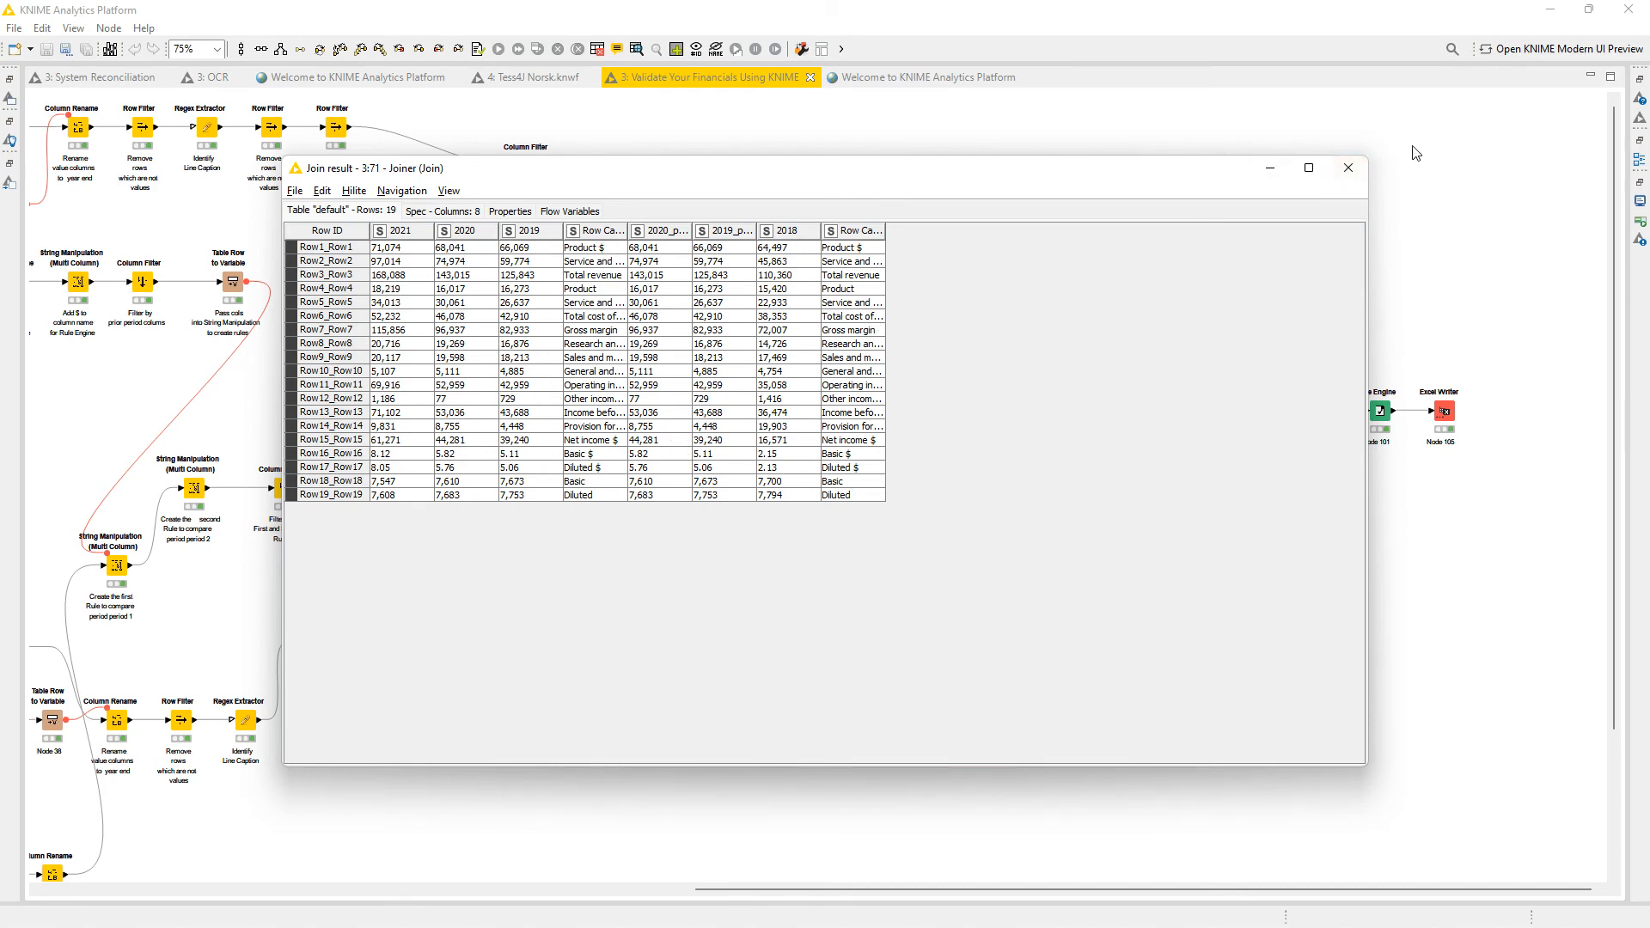
pyautogui.click(1348, 168)
# Inspect the Joiner's Row ID join settings, included columns and the suffix for duplicate column names, and close the configuration.
pyautogui.doubleClick(1187, 411)
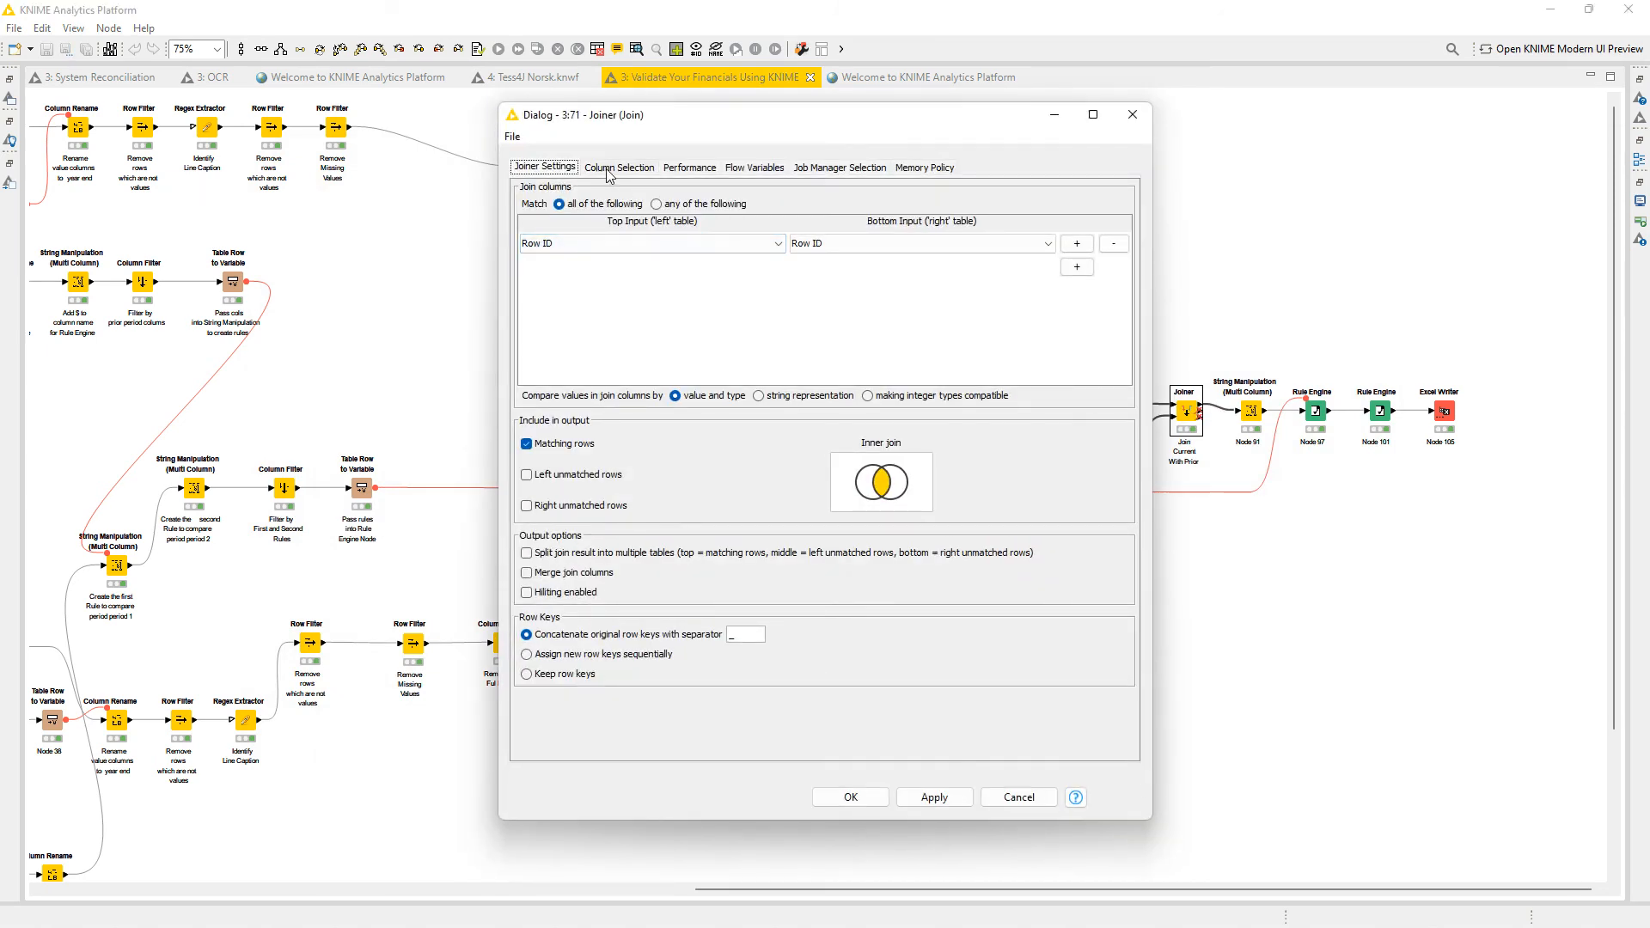
pyautogui.click(610, 171)
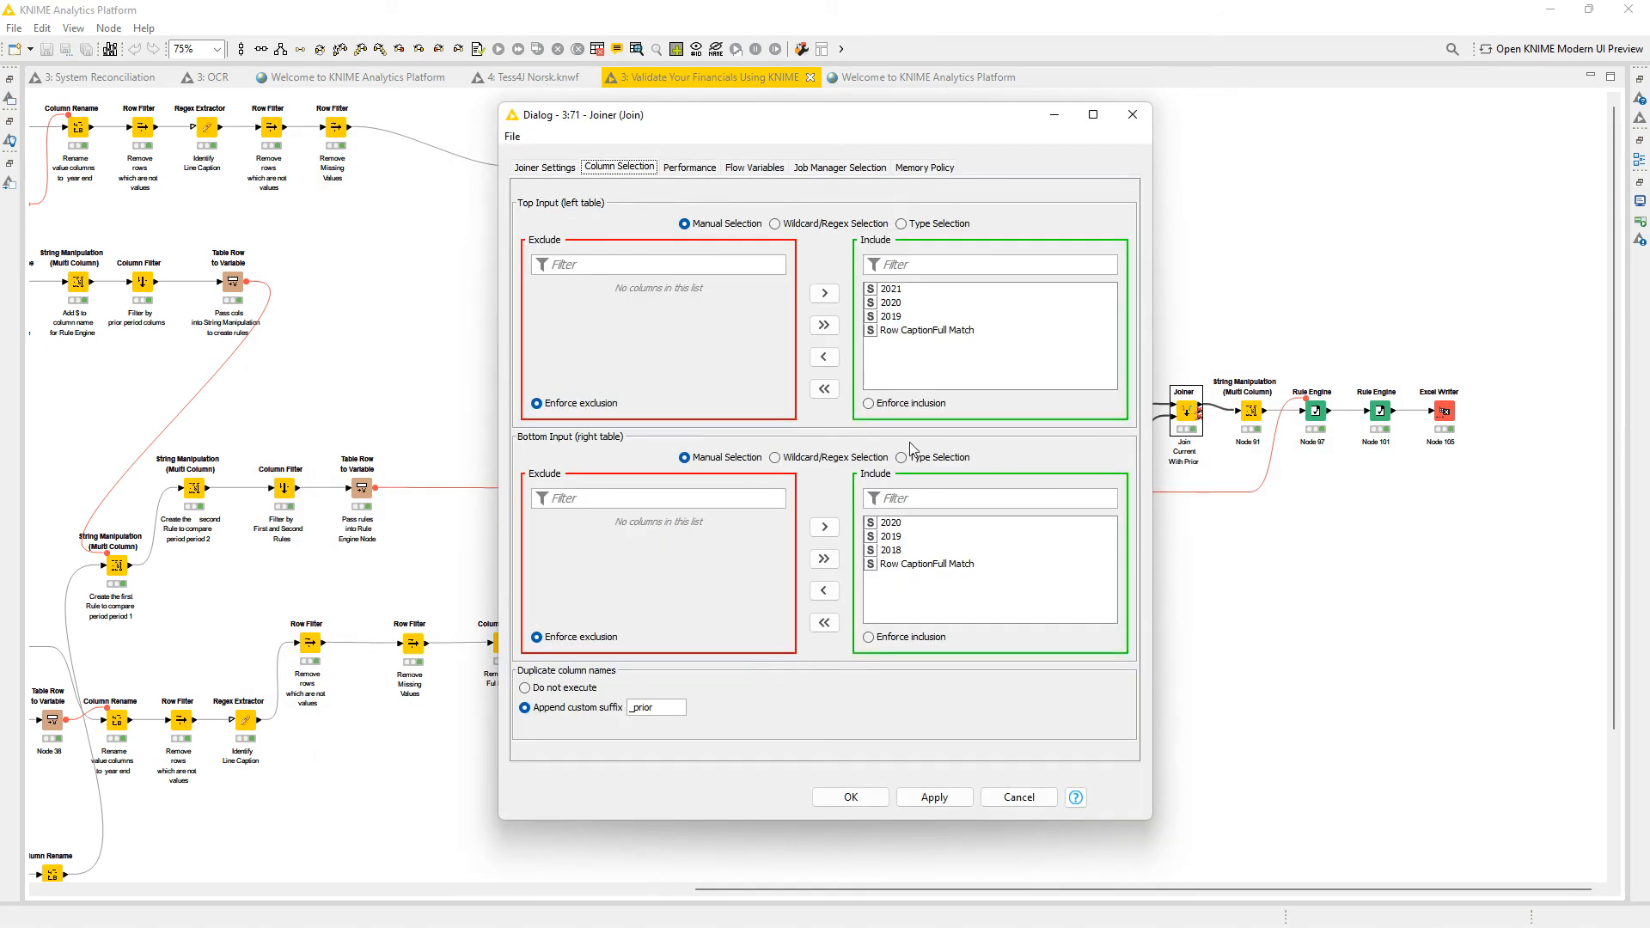
pyautogui.moveTo(673, 709); pyautogui.dragTo(625, 716)
pyautogui.click(1133, 115)
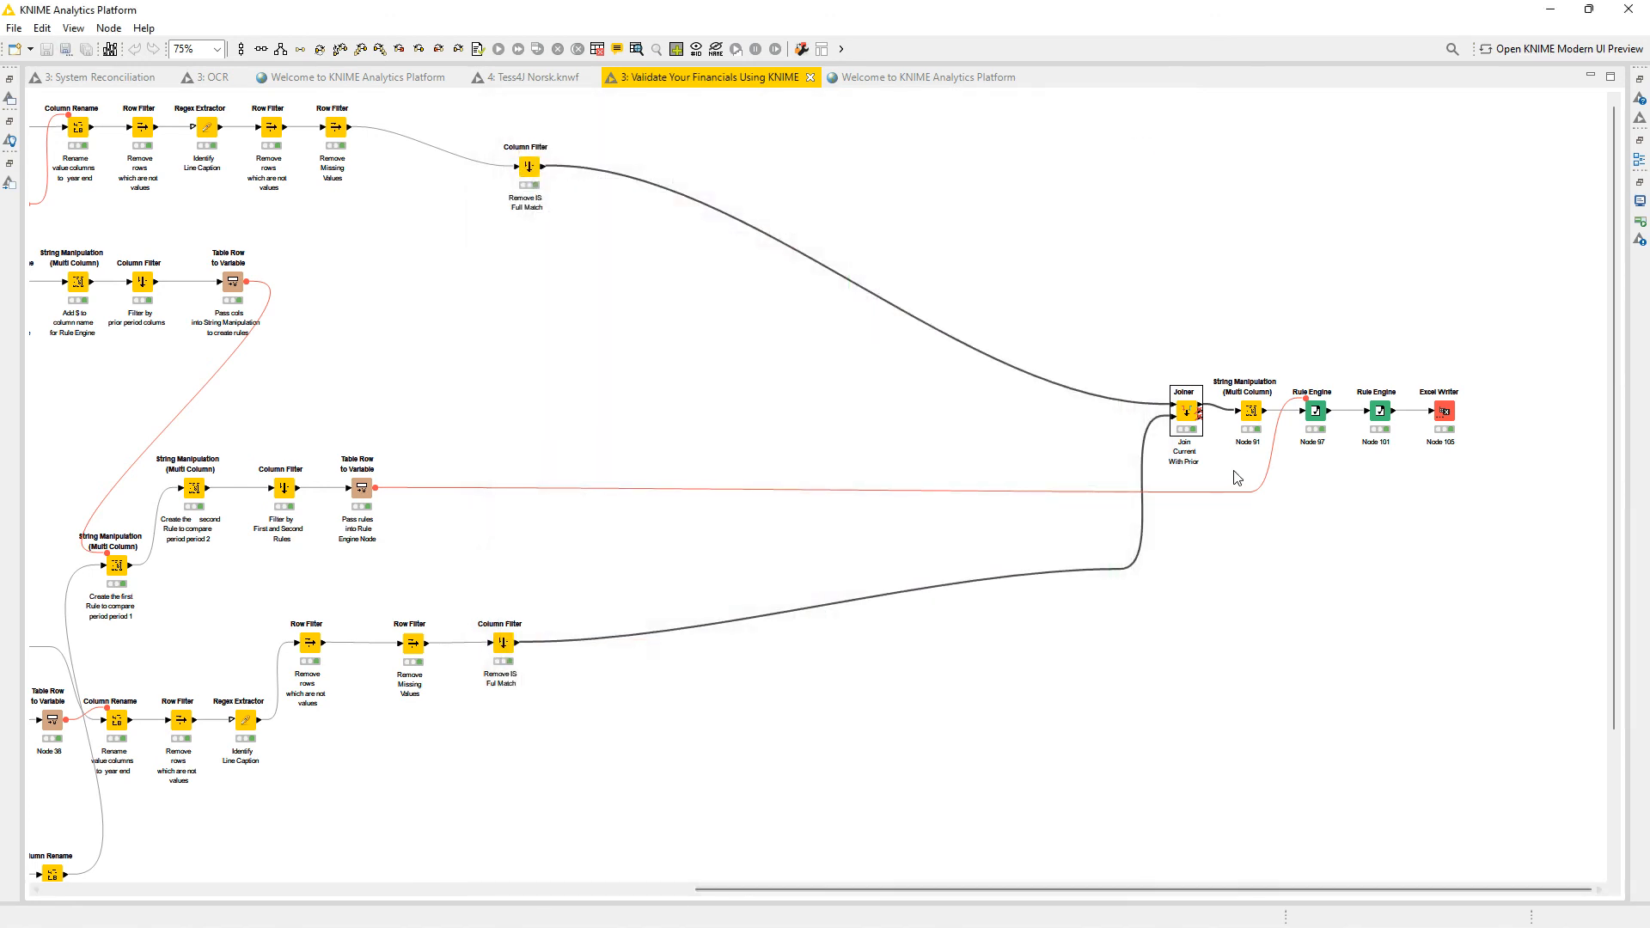
# Inspect the replace expression that strips commas from the year columns in the String Manipulation node after the Joiner, and close it.
pyautogui.doubleClick(1252, 411)
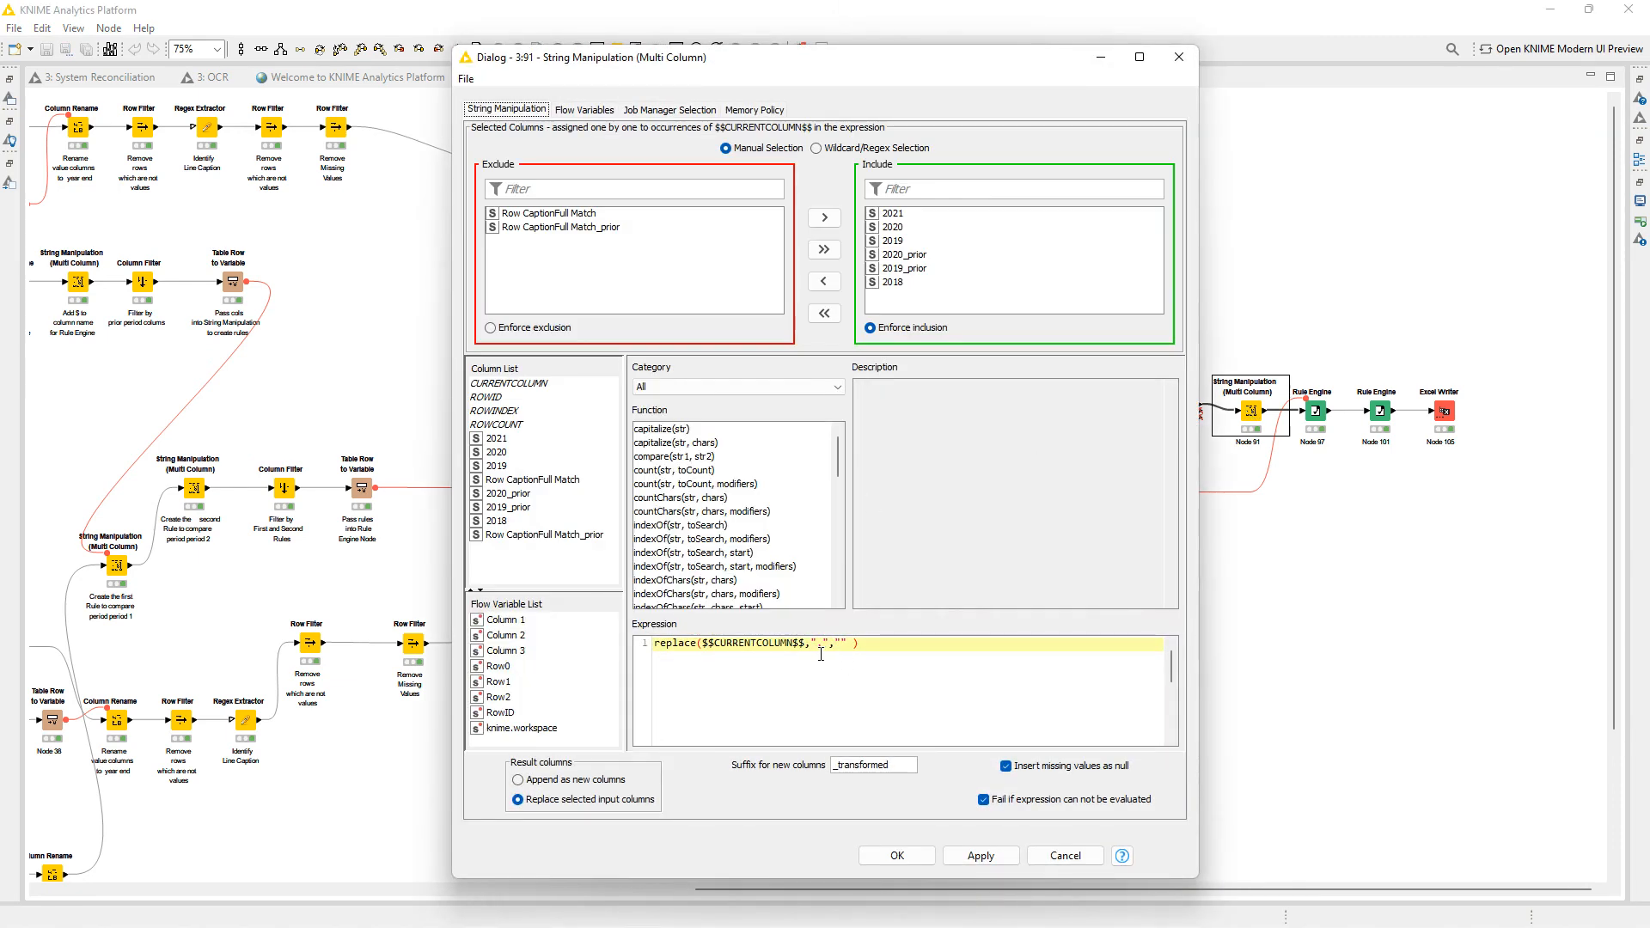
pyautogui.doubleClick(816, 646)
pyautogui.write(',')
pyautogui.click(956, 677)
pyautogui.click(1177, 59)
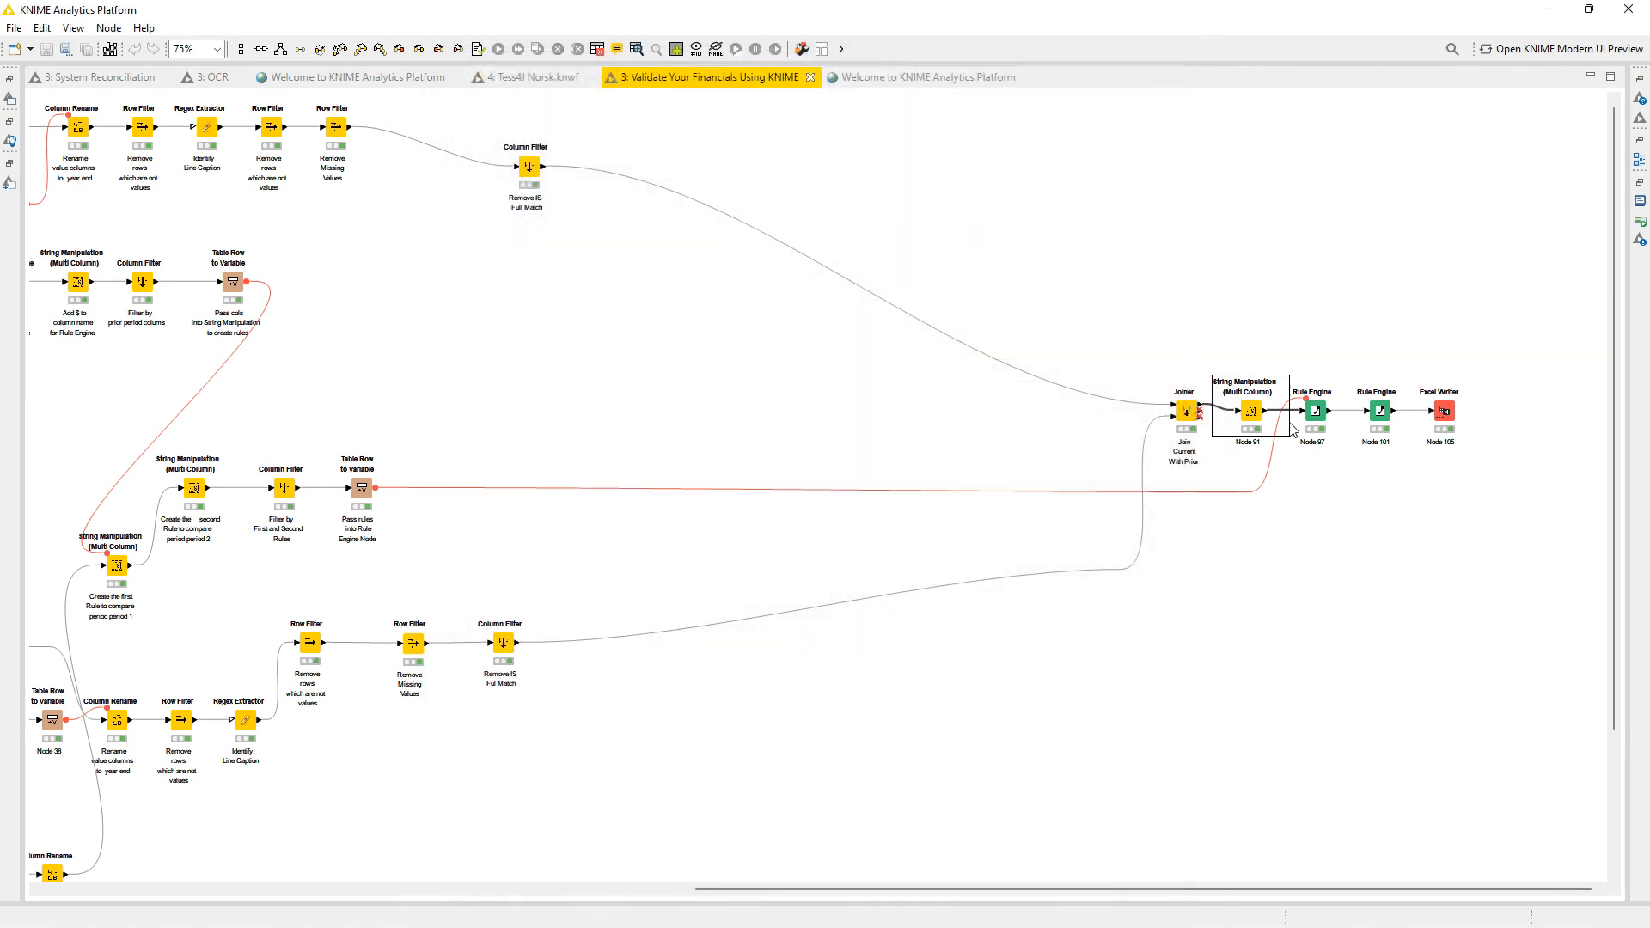
# Check the first Rule Engine's rules flow variable and its appended column name, and close the configuration.
pyautogui.doubleClick(1322, 412)
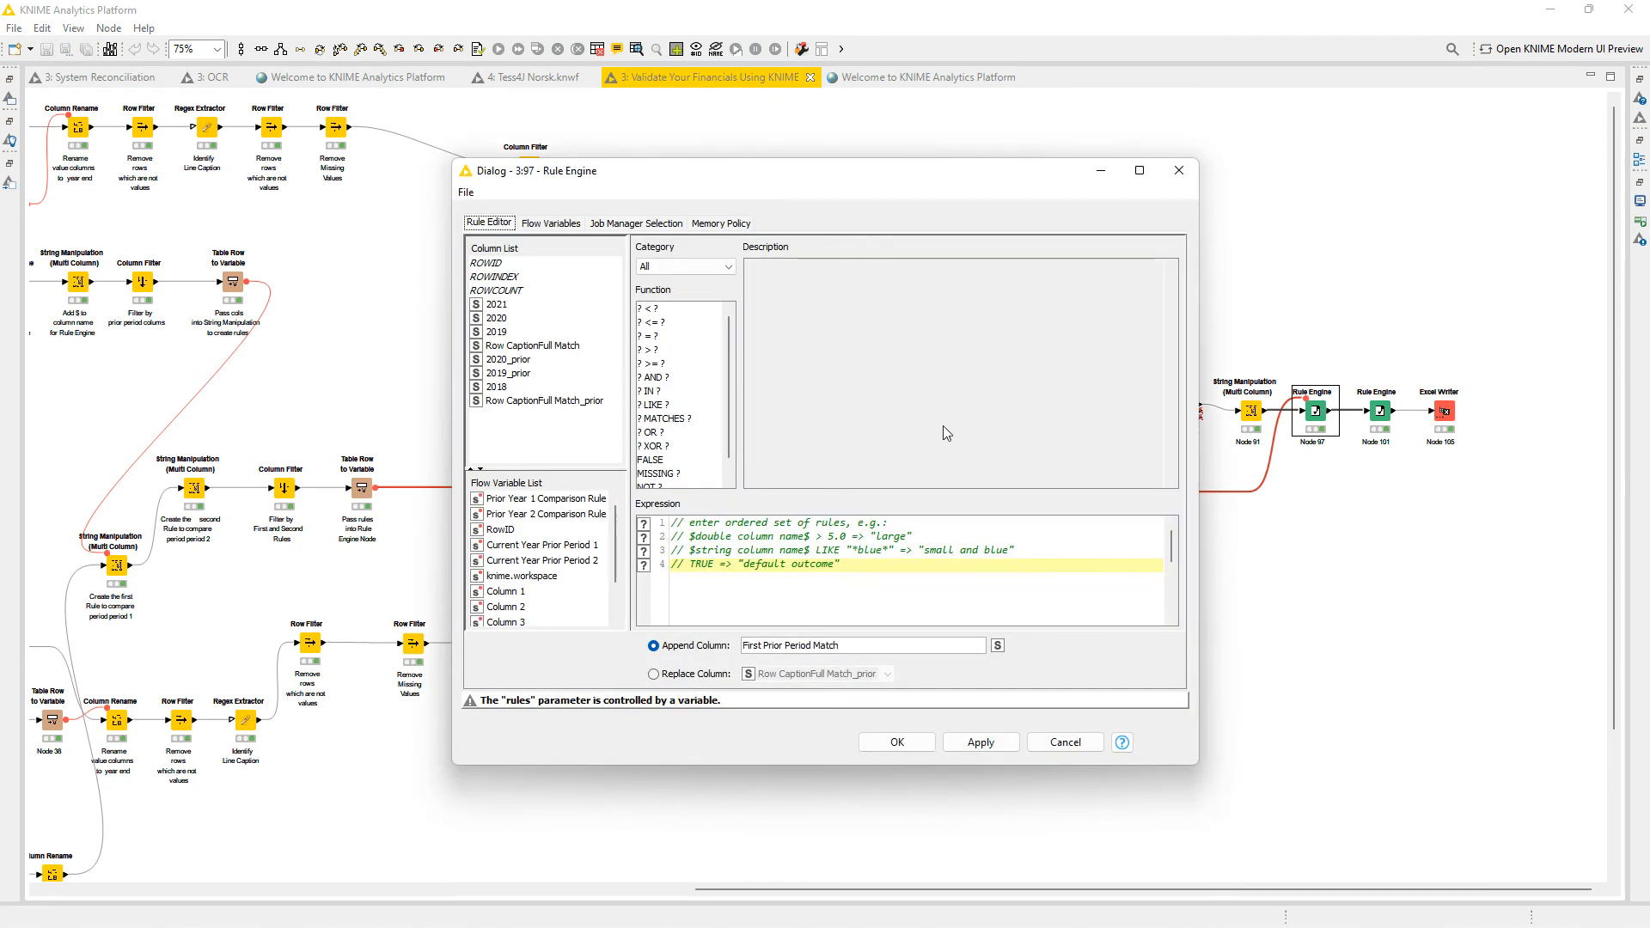
pyautogui.click(572, 224)
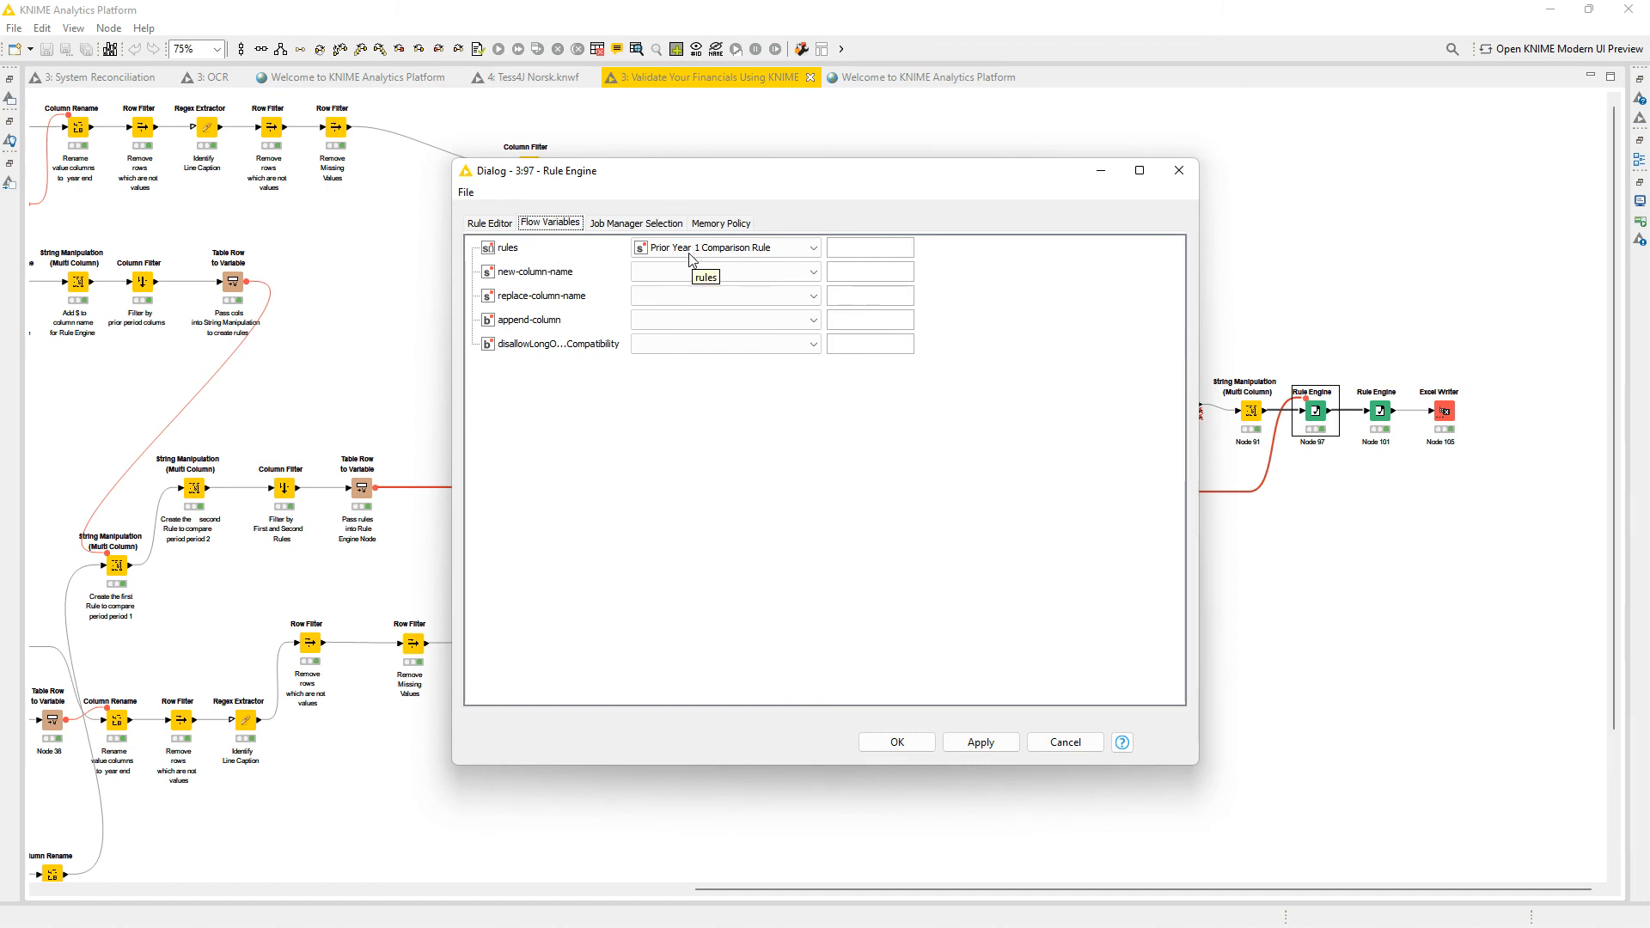
pyautogui.click(1179, 170)
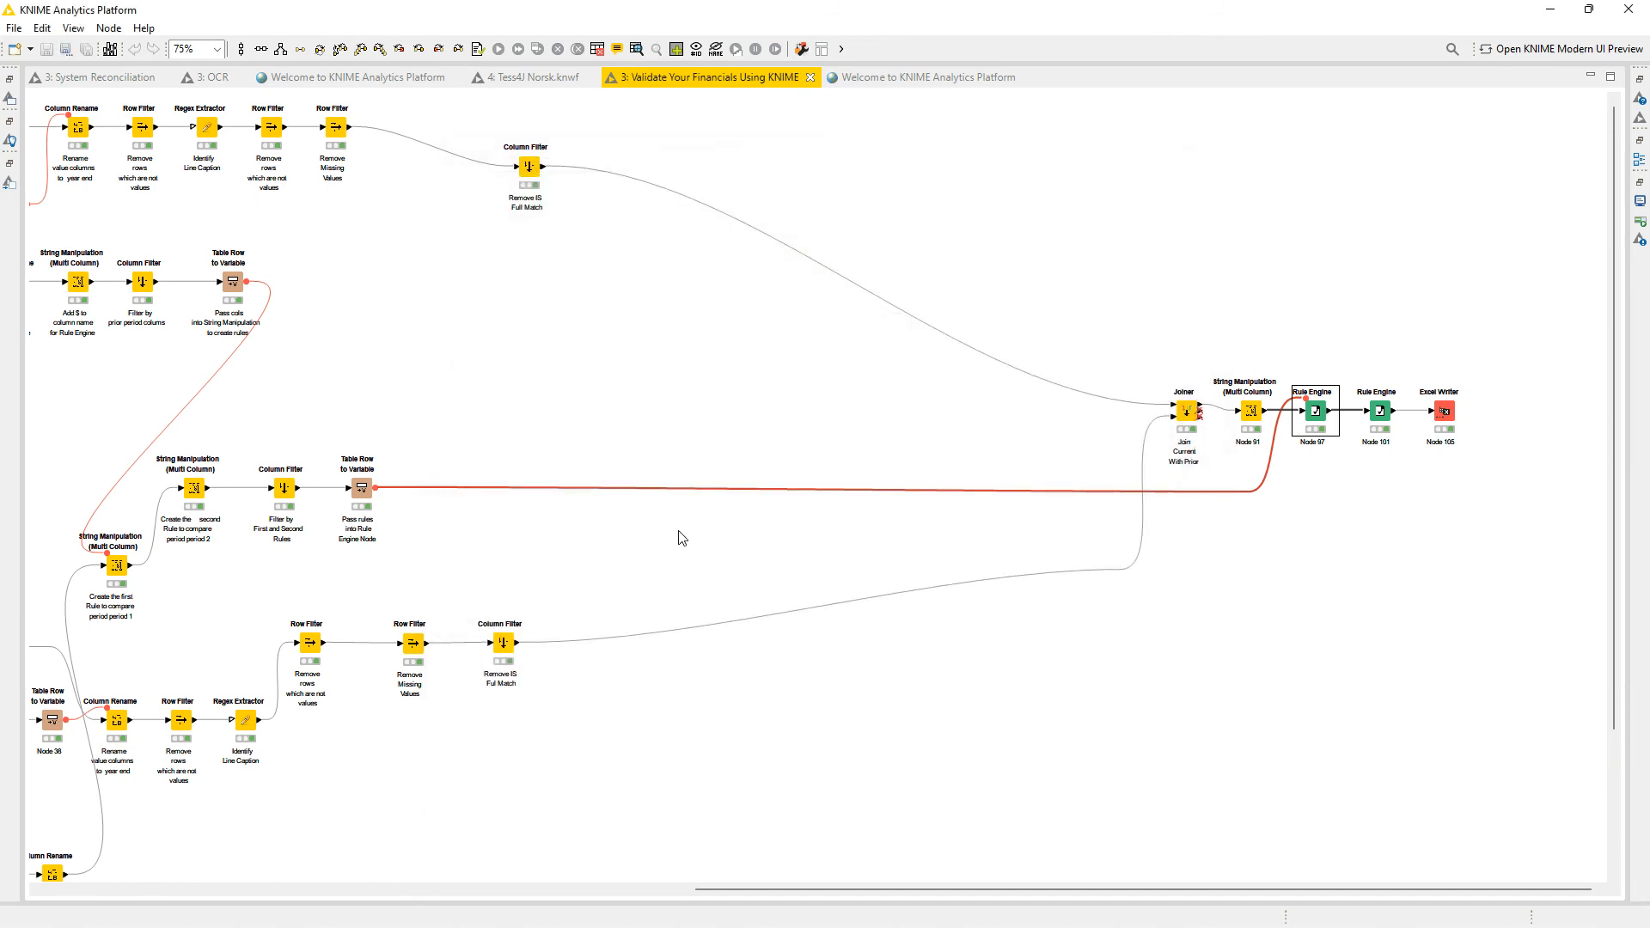
pyautogui.doubleClick(1316, 412)
pyautogui.click(487, 233)
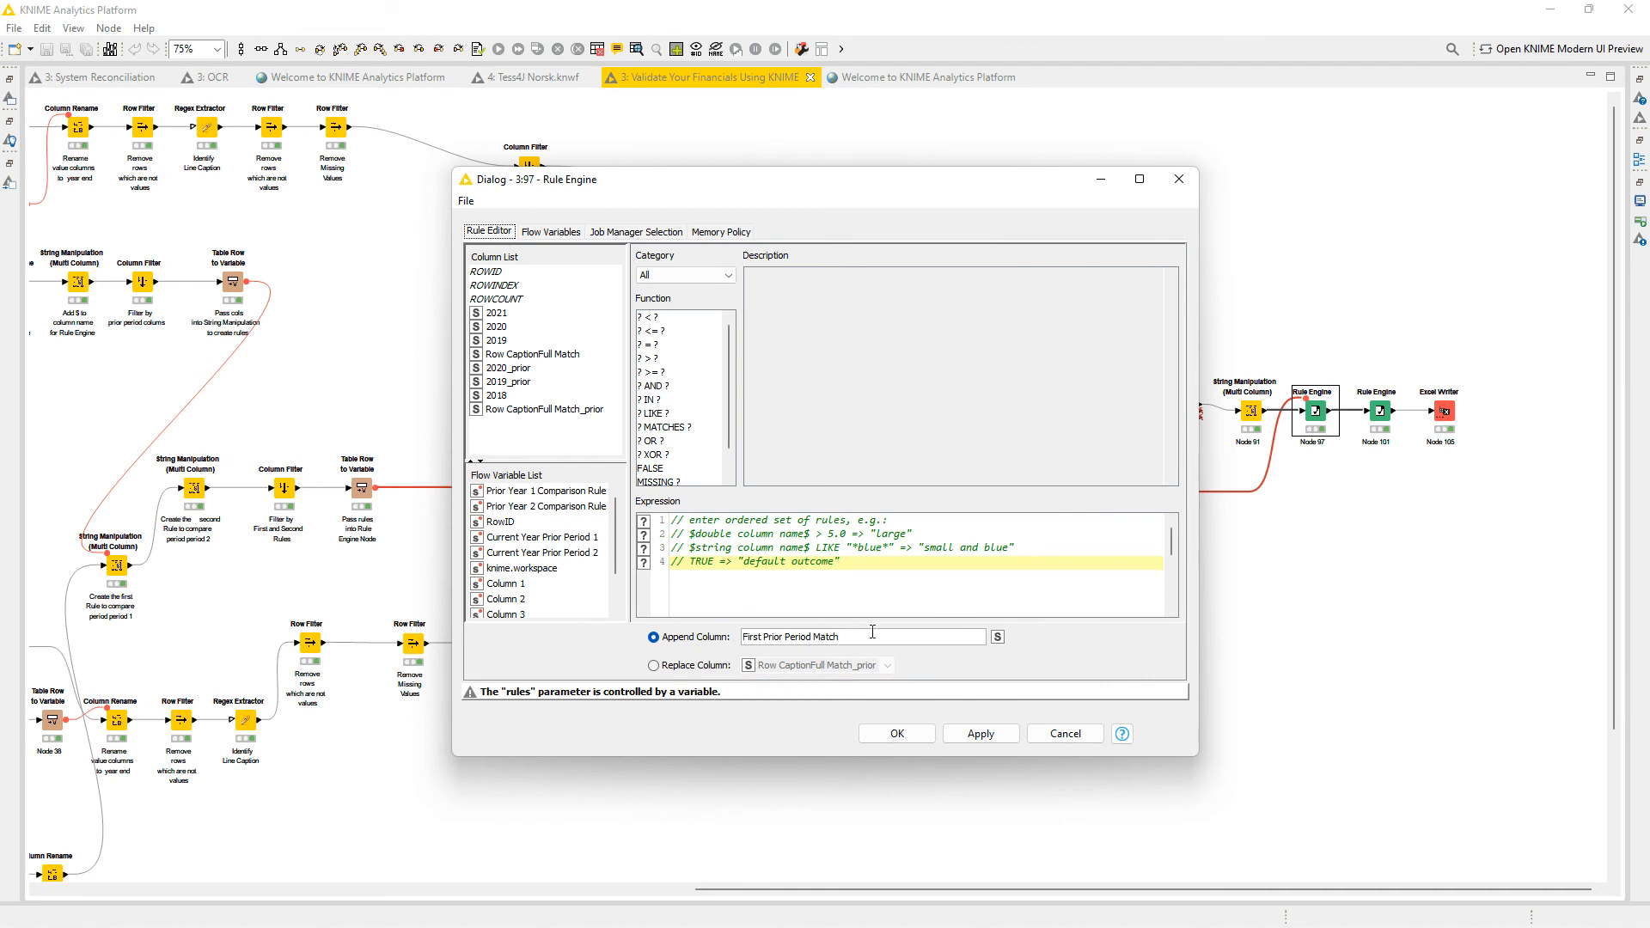
pyautogui.click(1178, 179)
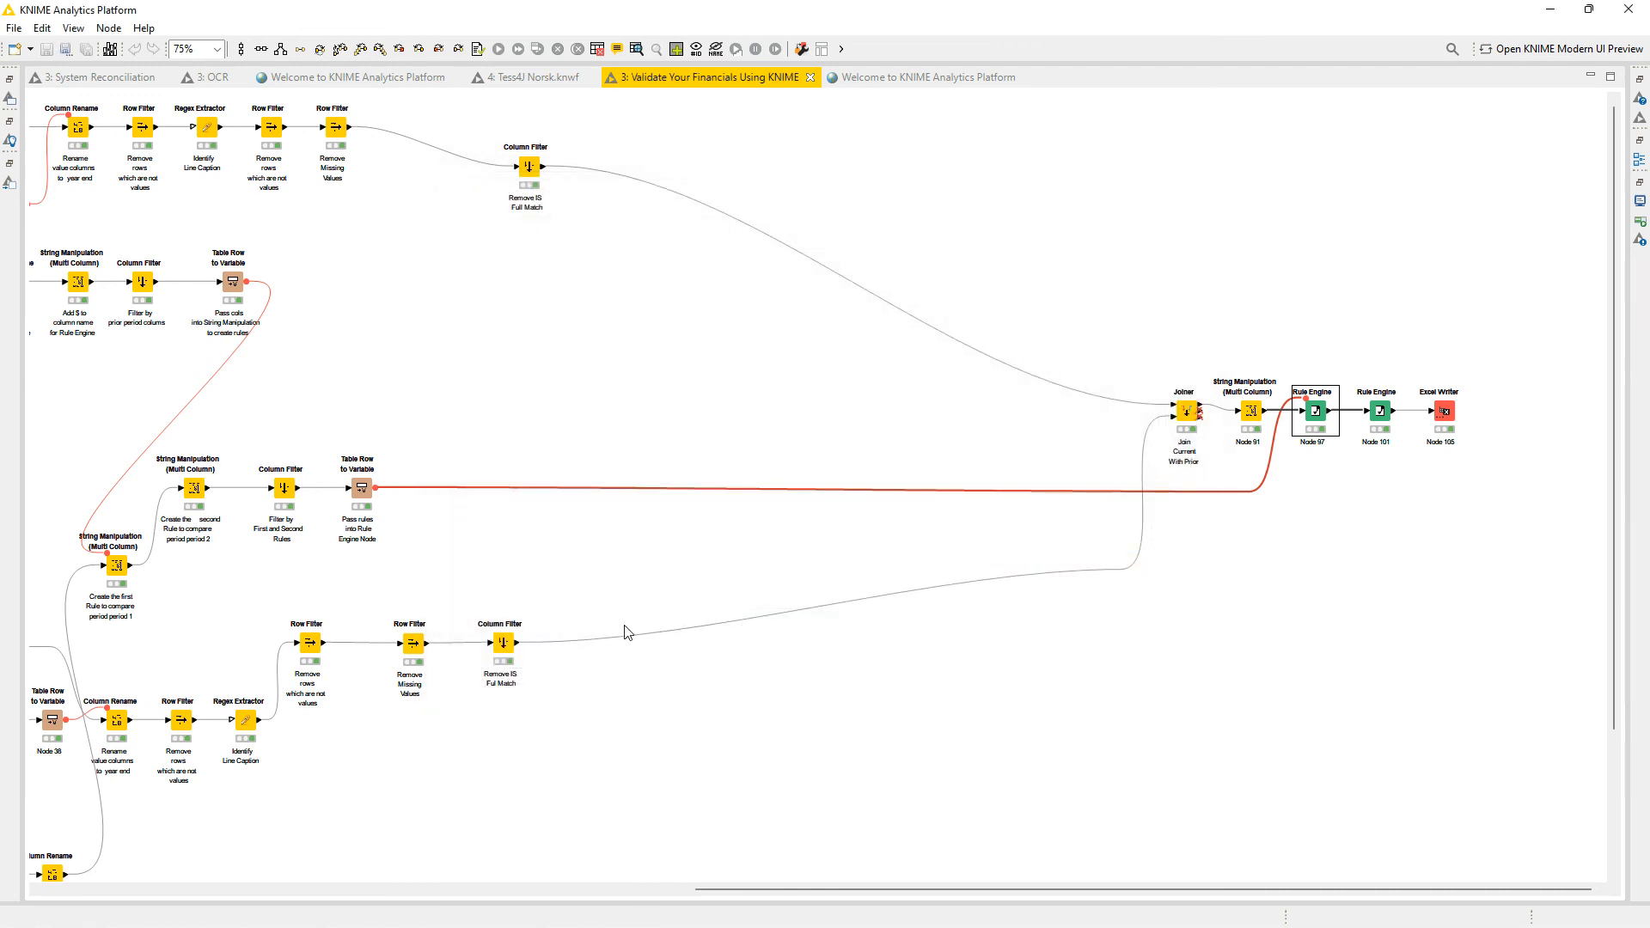
# View the first Rule Engine's classified values table with the First Prior Period Match column, and close it.
pyautogui.rightClick(1311, 427)
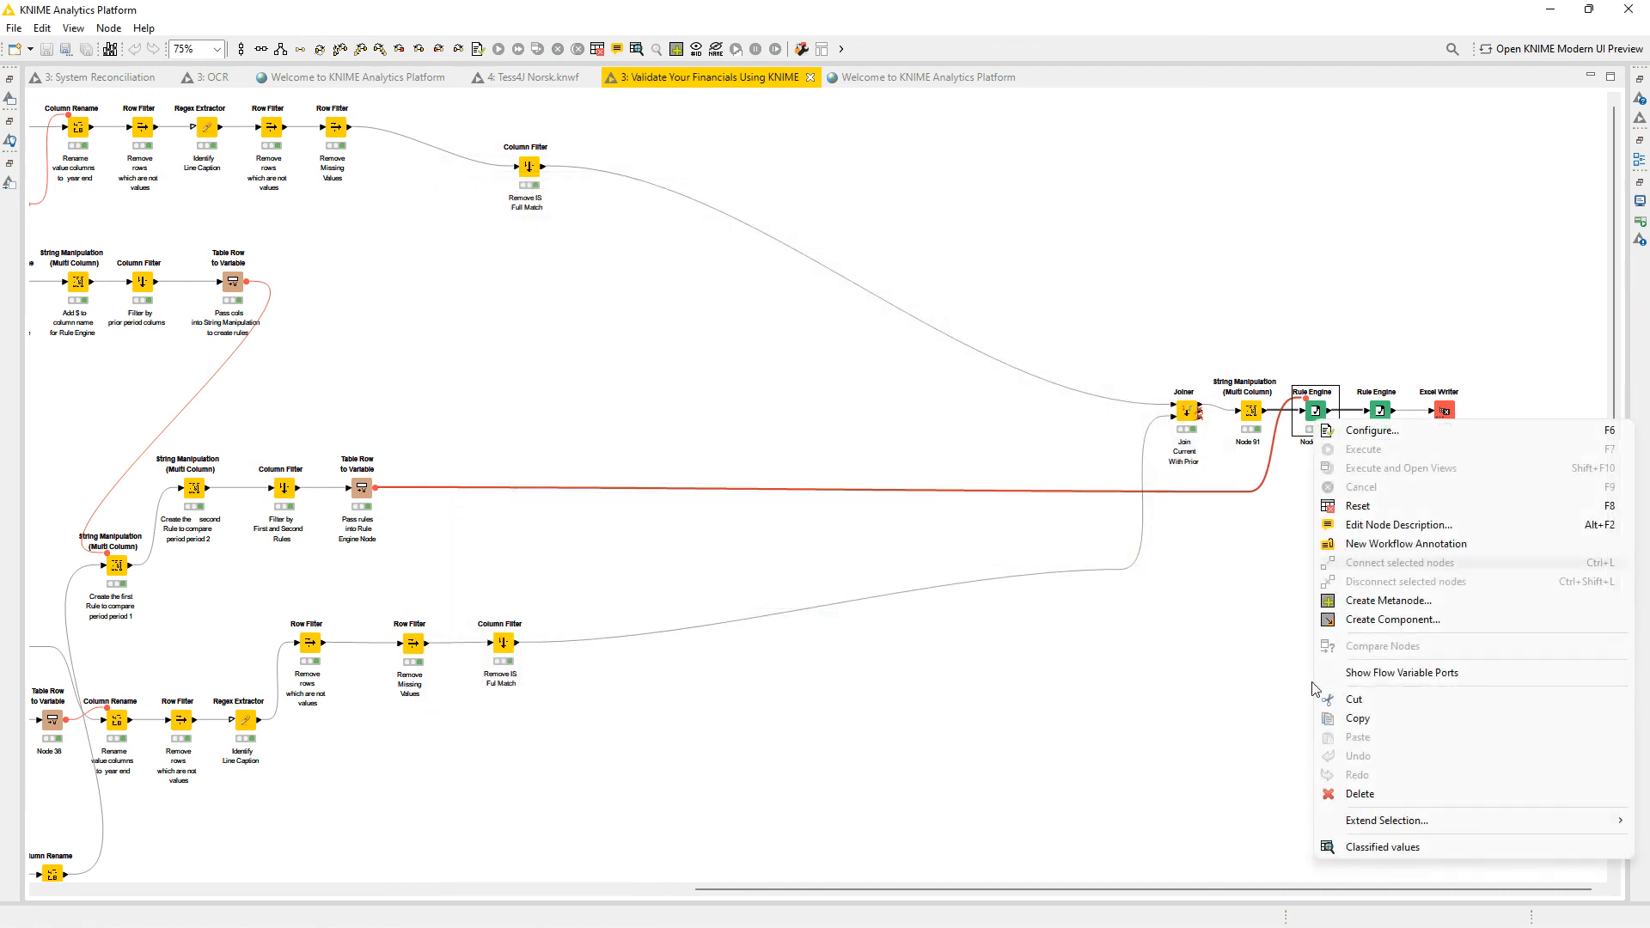
pyautogui.click(1362, 856)
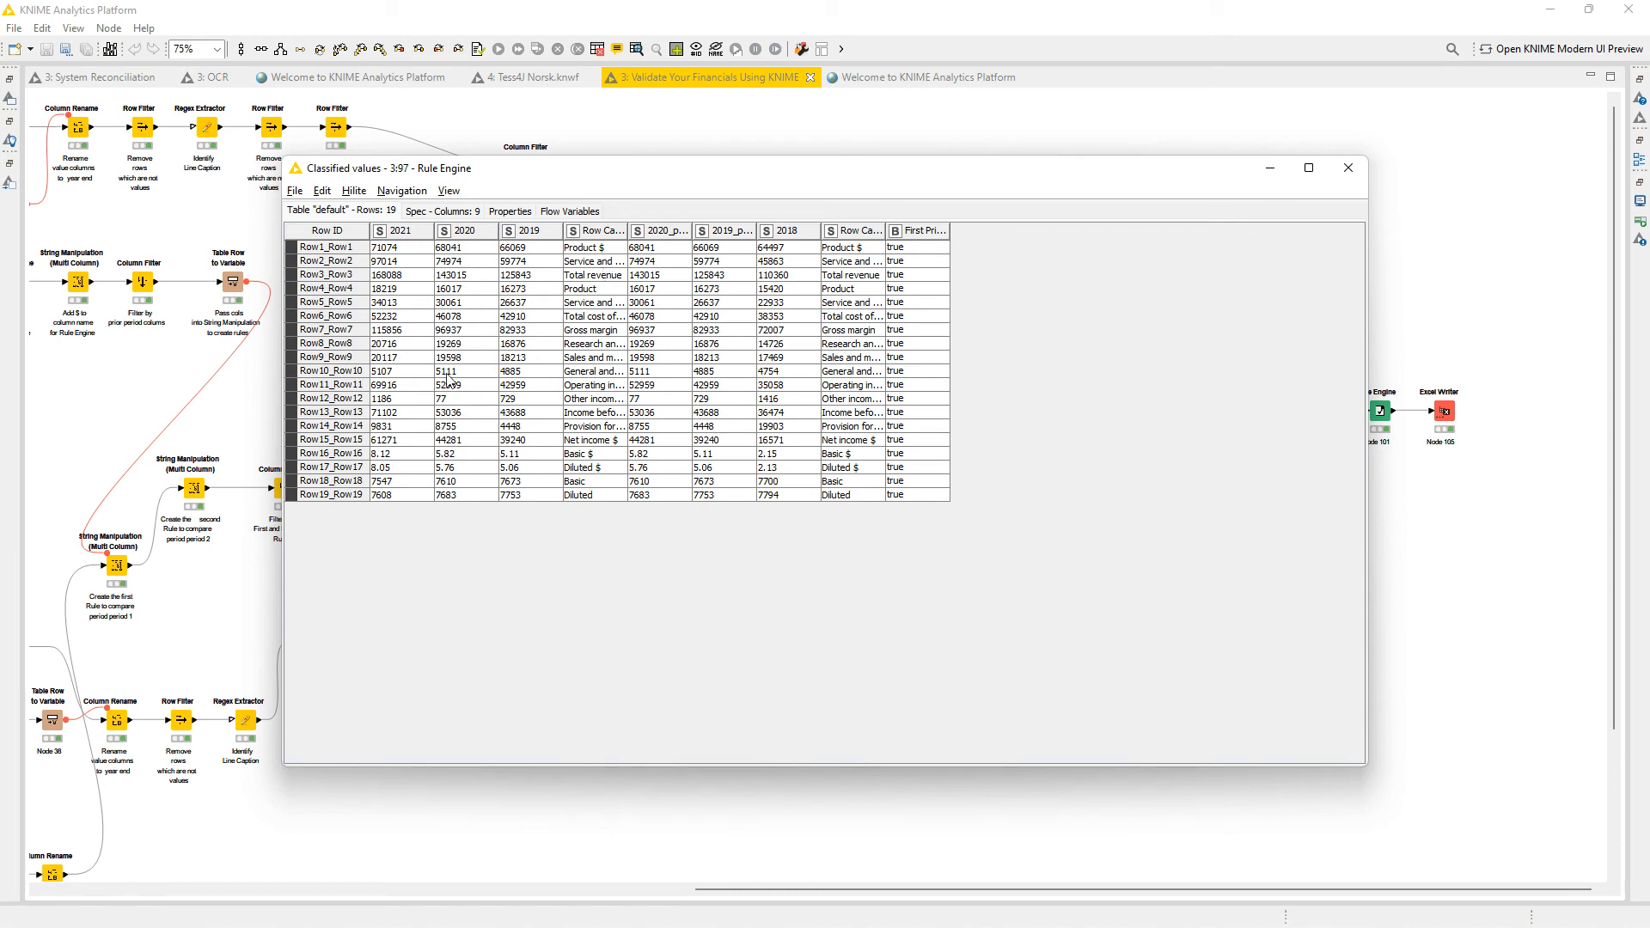
pyautogui.click(1348, 167)
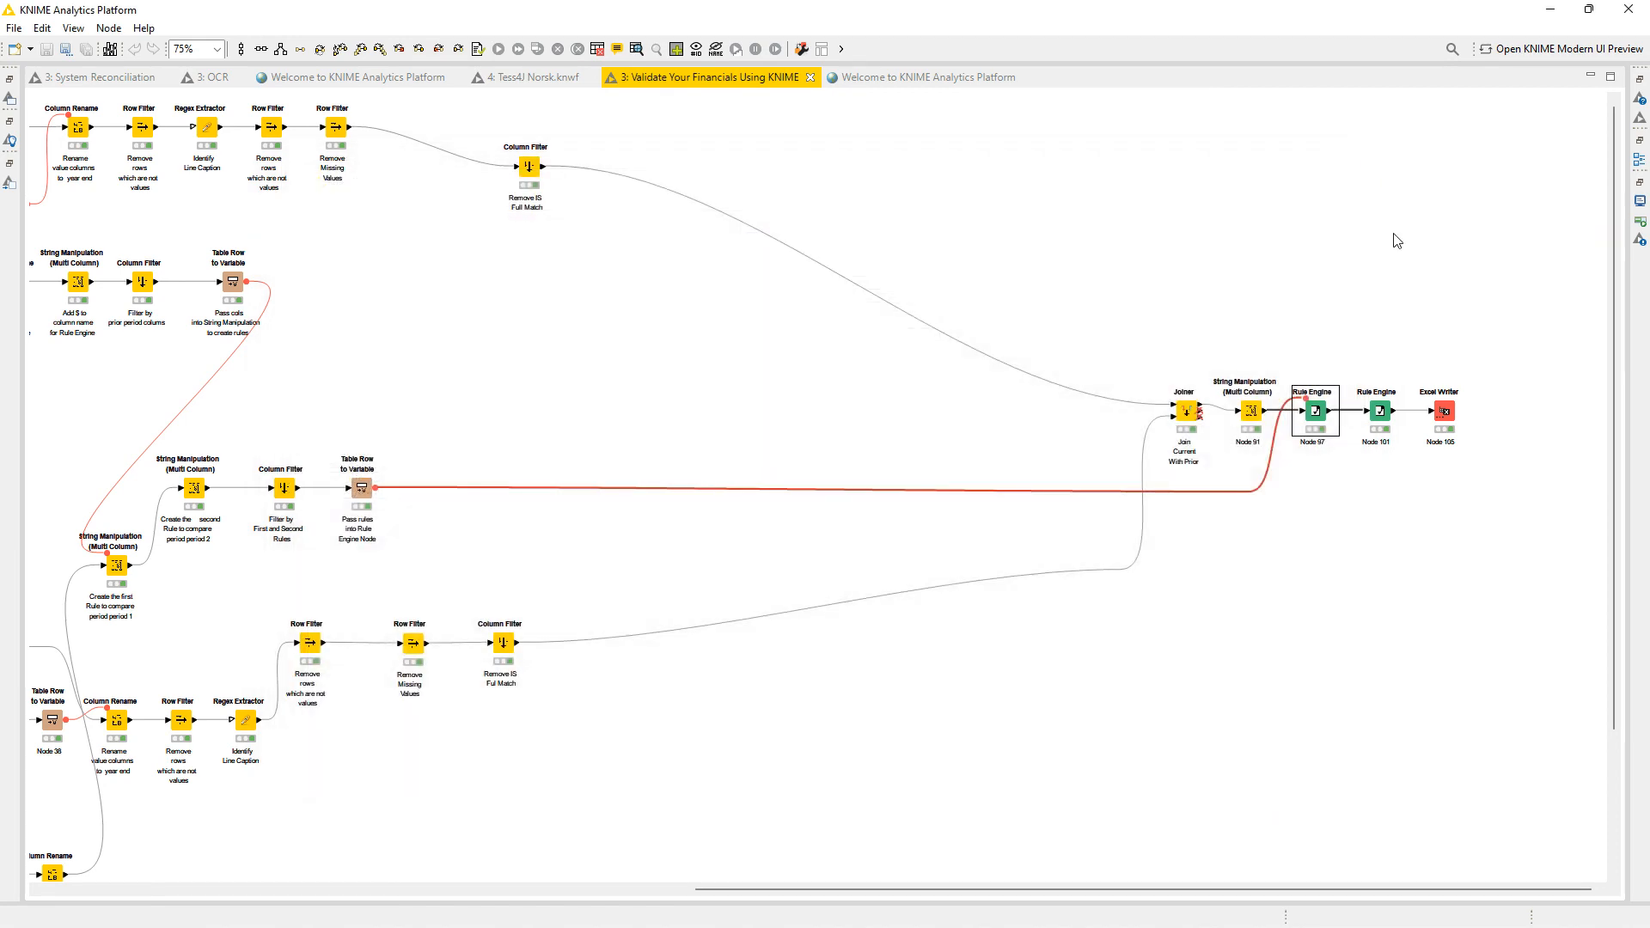
# Open the second Rule Engine's classified values table and close it.
pyautogui.click(1379, 414)
pyautogui.rightClick(1382, 419)
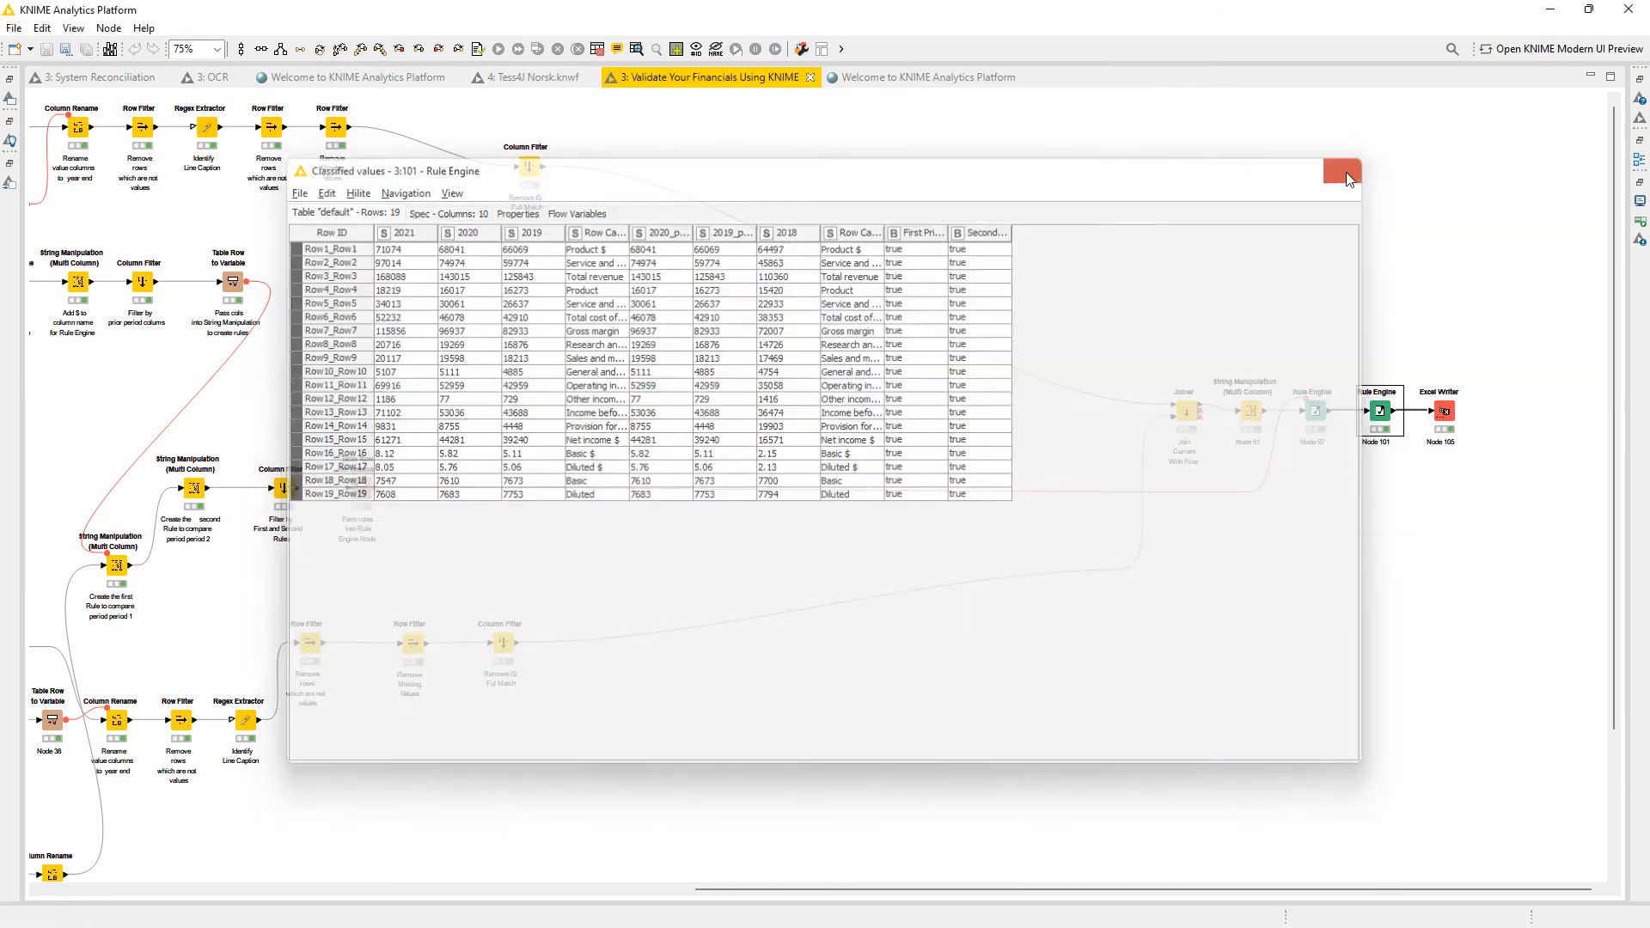
pyautogui.click(1349, 167)
# Check the second Rule Engine's rules flow variable and its appended column name, and close the configuration.
pyautogui.doubleClick(1380, 411)
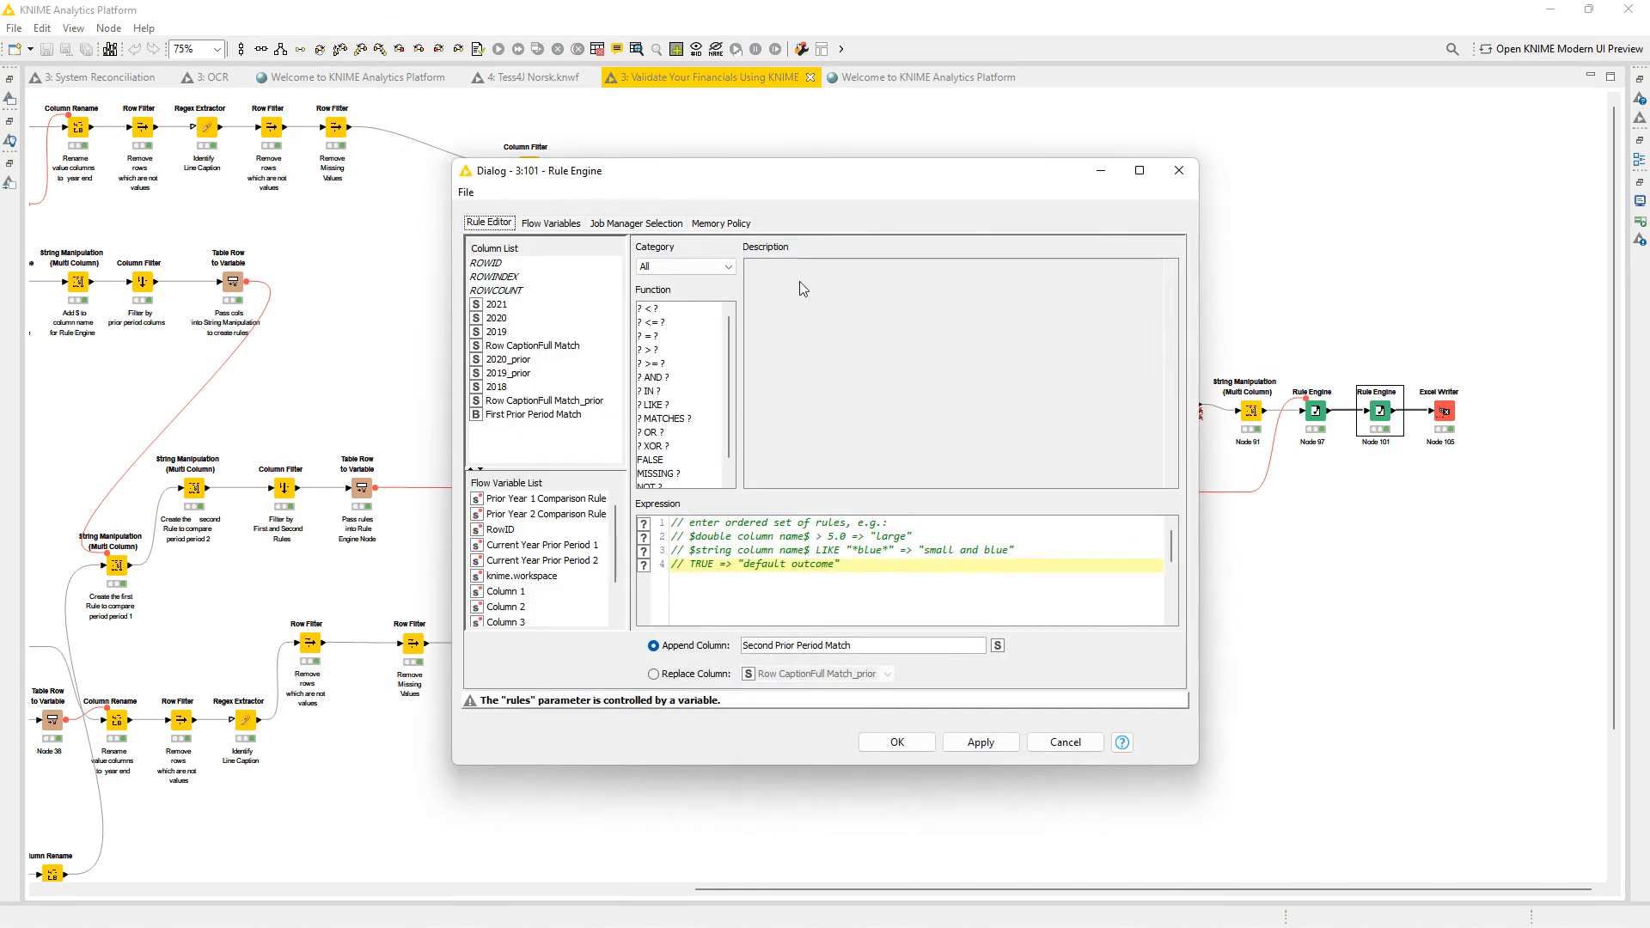
pyautogui.click(551, 223)
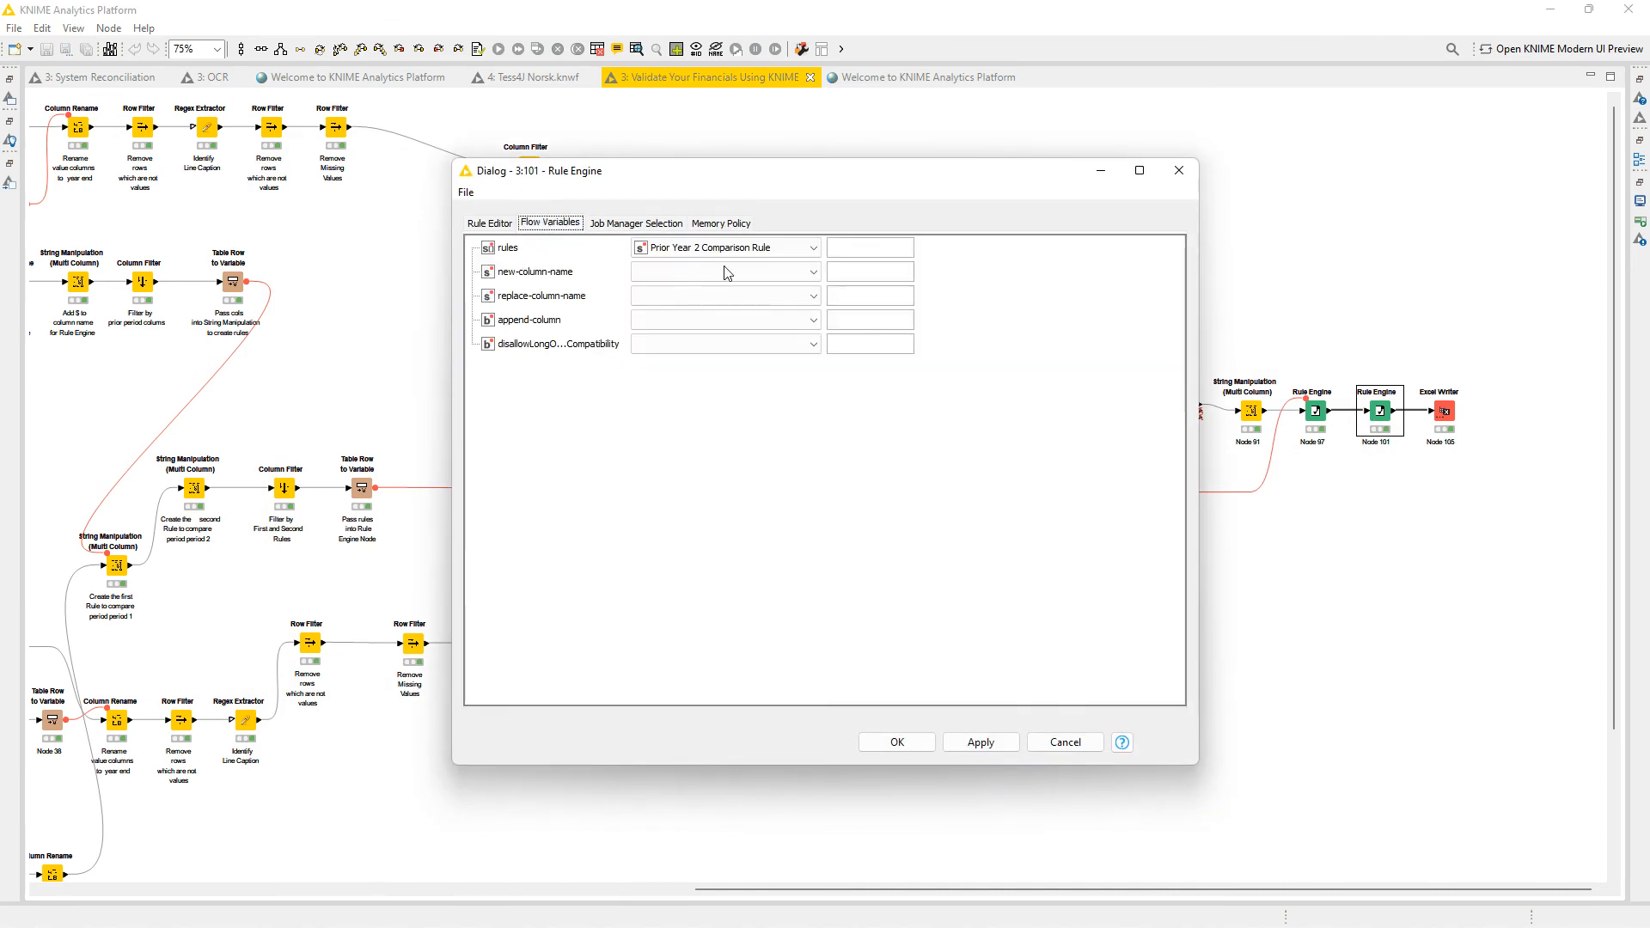
pyautogui.click(487, 223)
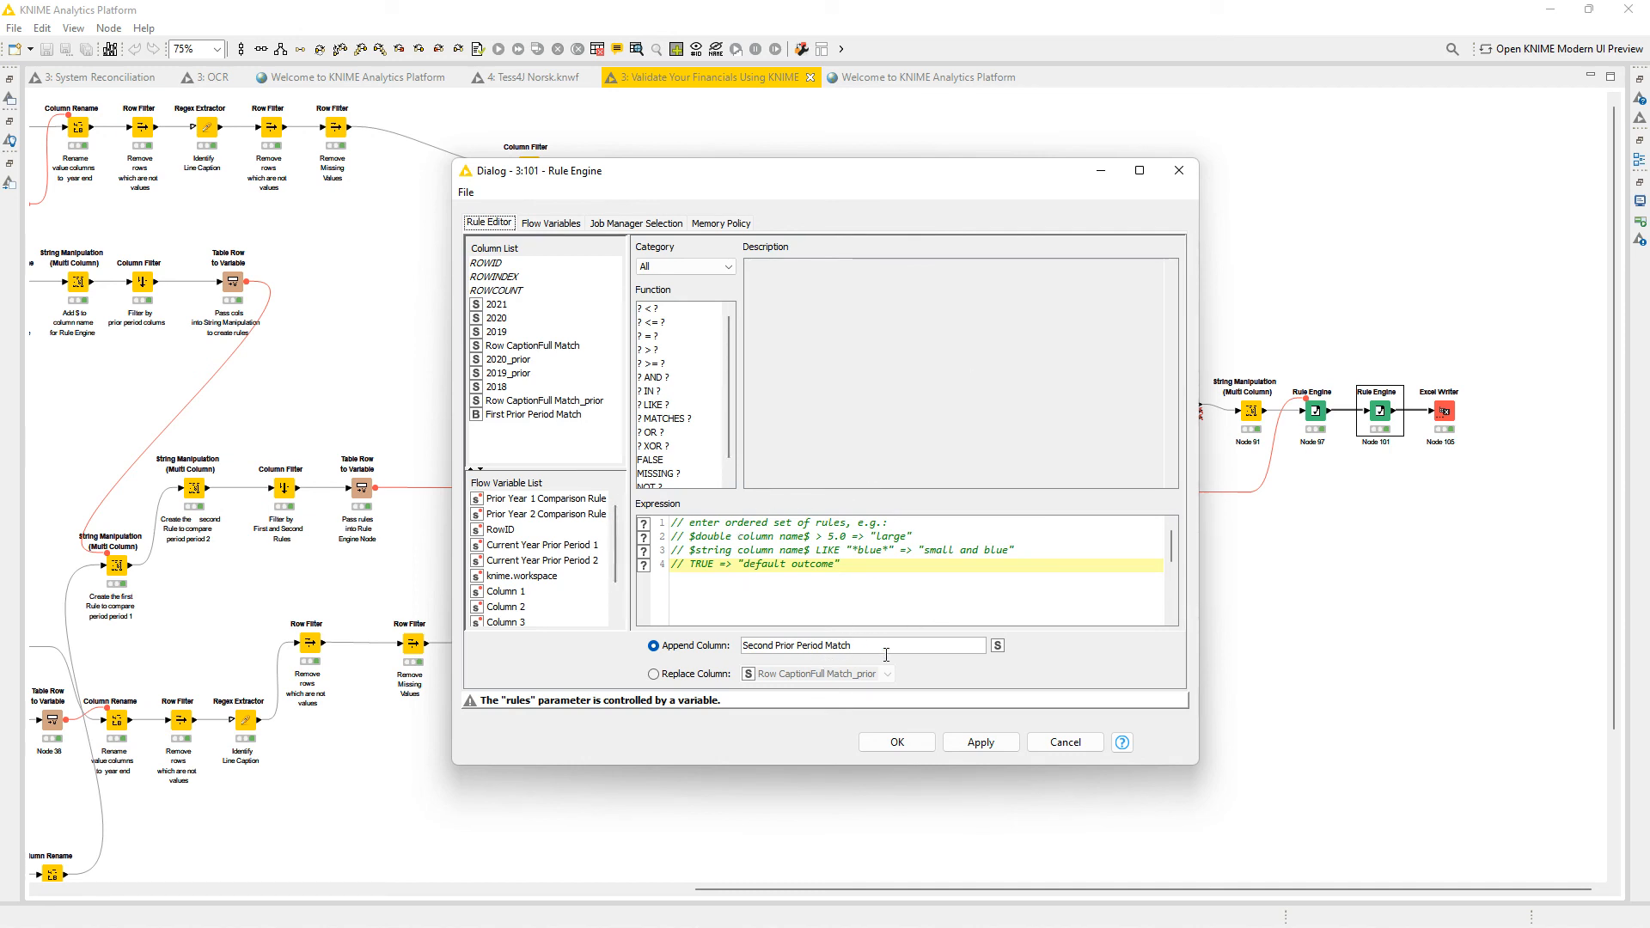
pyautogui.click(1179, 170)
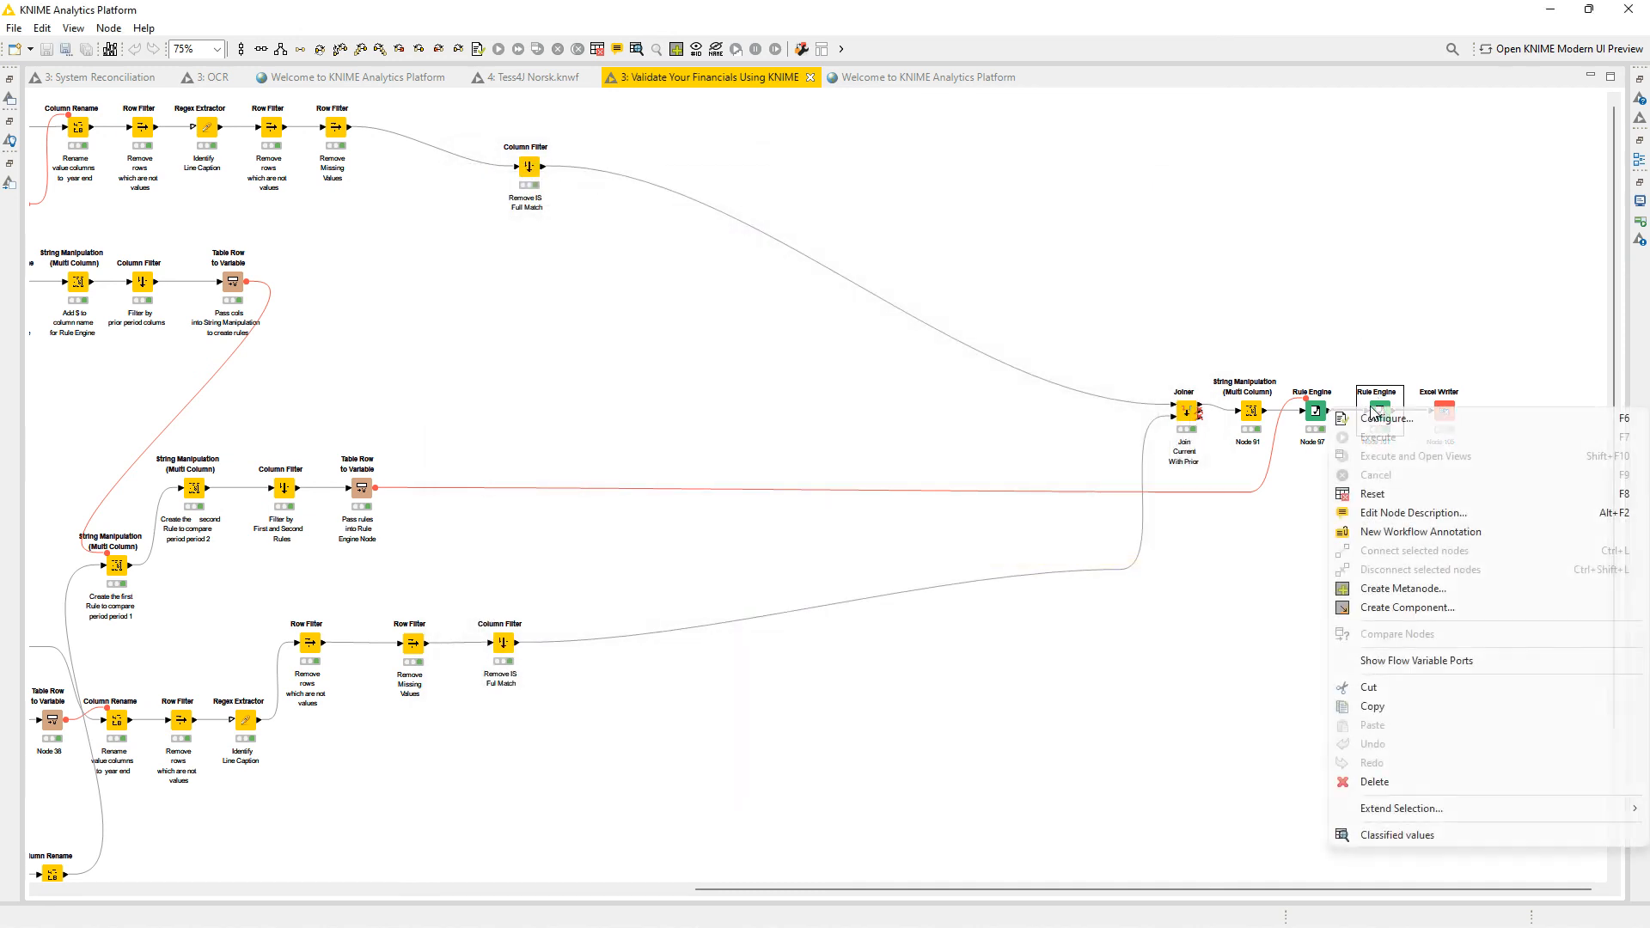
# Review both prior period match columns in the second Rule Engine's classified values, and close the table.
pyautogui.rightClick(1379, 409)
pyautogui.click(1420, 835)
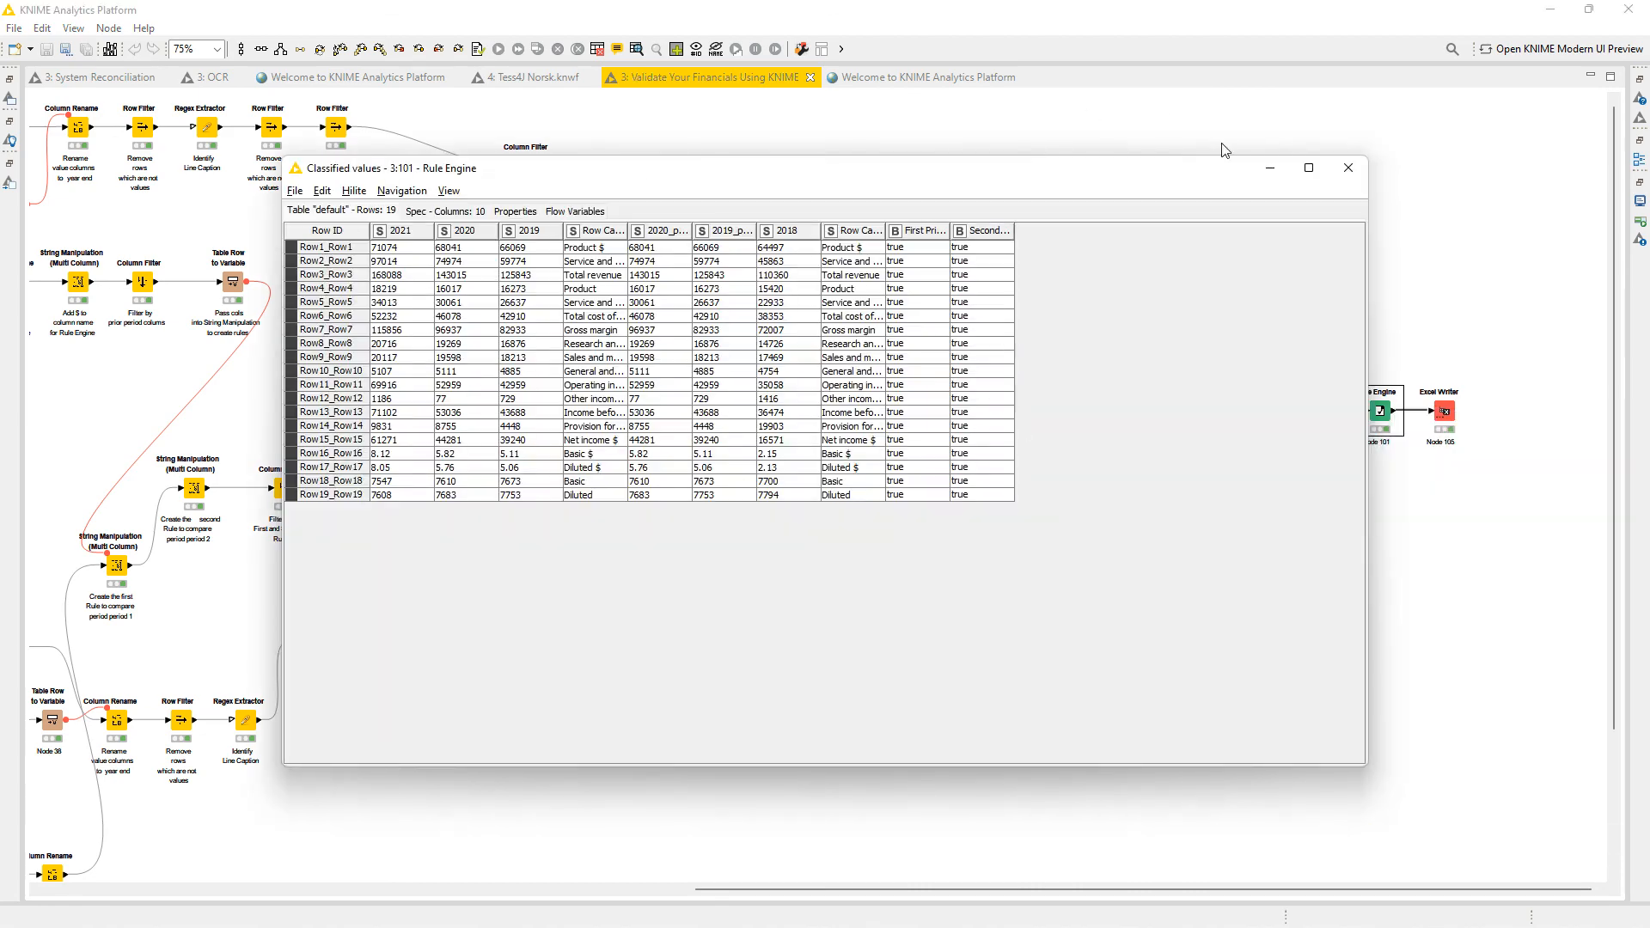
pyautogui.click(1349, 168)
# Inspect the Excel Writer's output file, overwrite and open-after-execution settings, and close the configuration.
pyautogui.click(1445, 410)
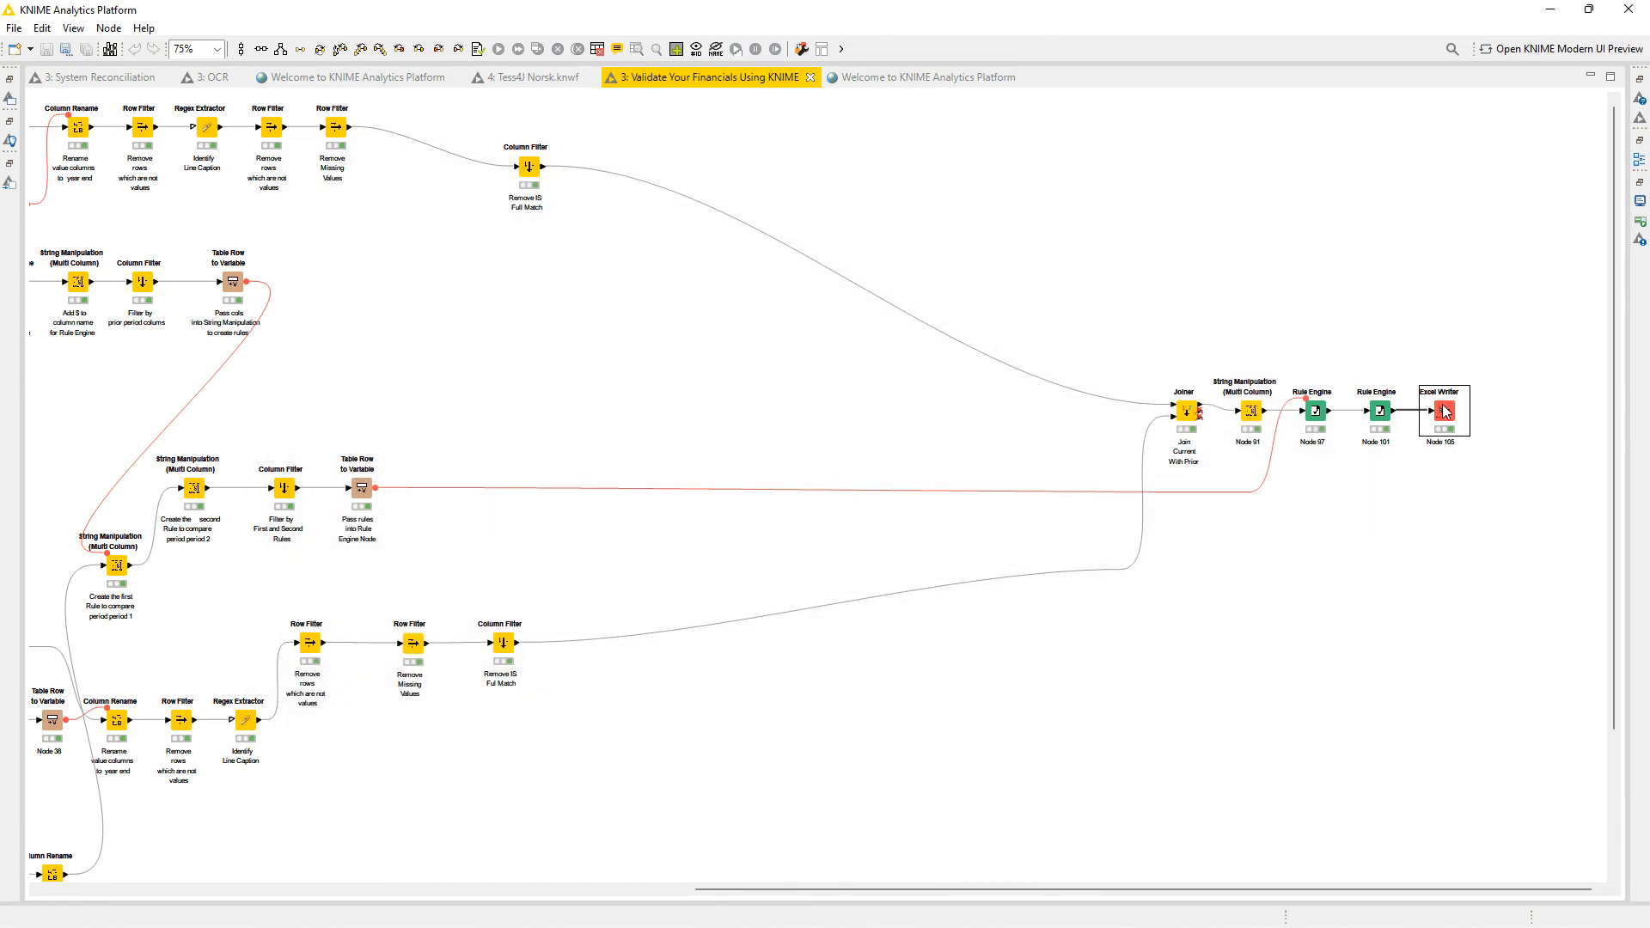
pyautogui.doubleClick(1445, 410)
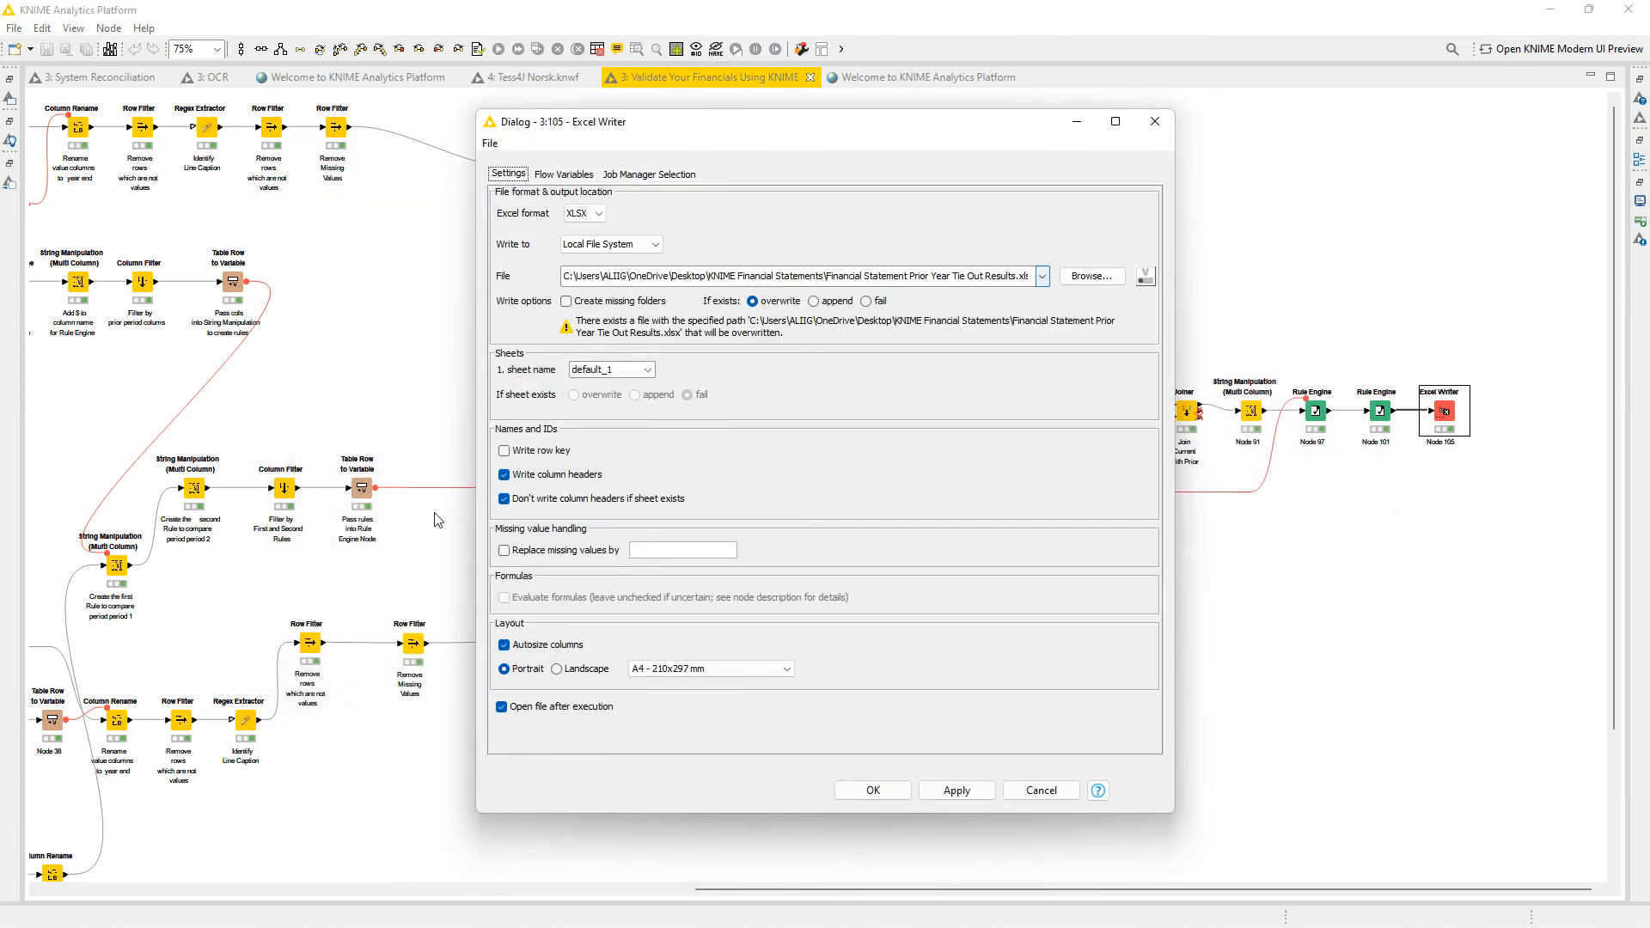
pyautogui.click(1155, 121)
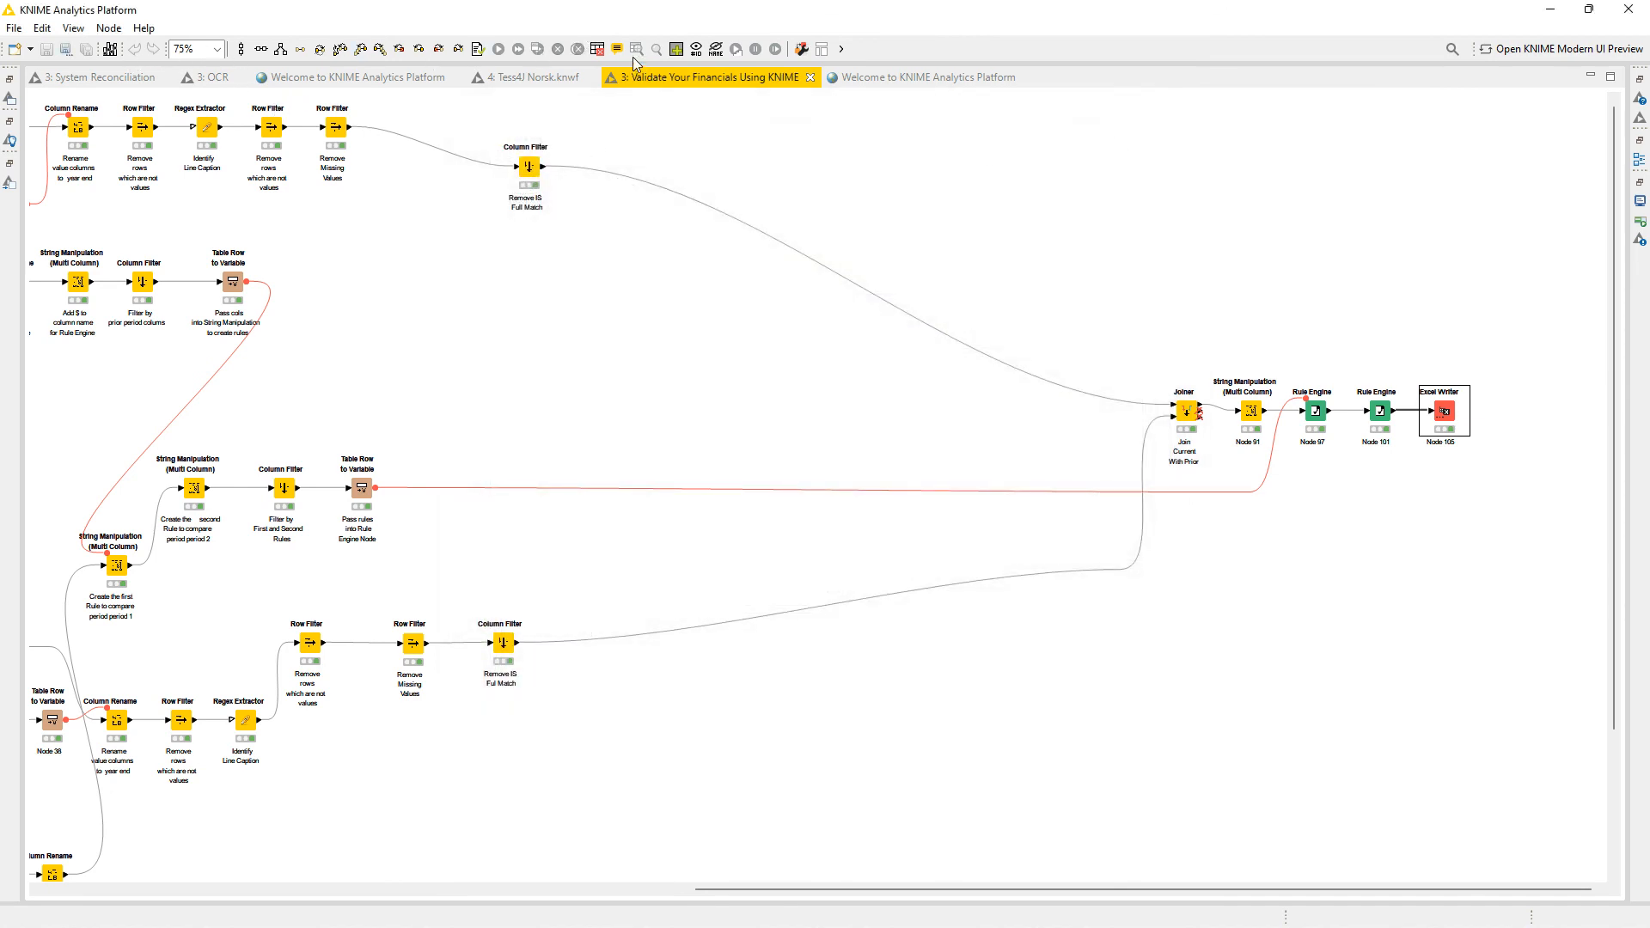
# Reset the Excel Writer and execute it again to write the tie-out results workbook, dismissing the add-in update prompt.
pyautogui.click(597, 49)
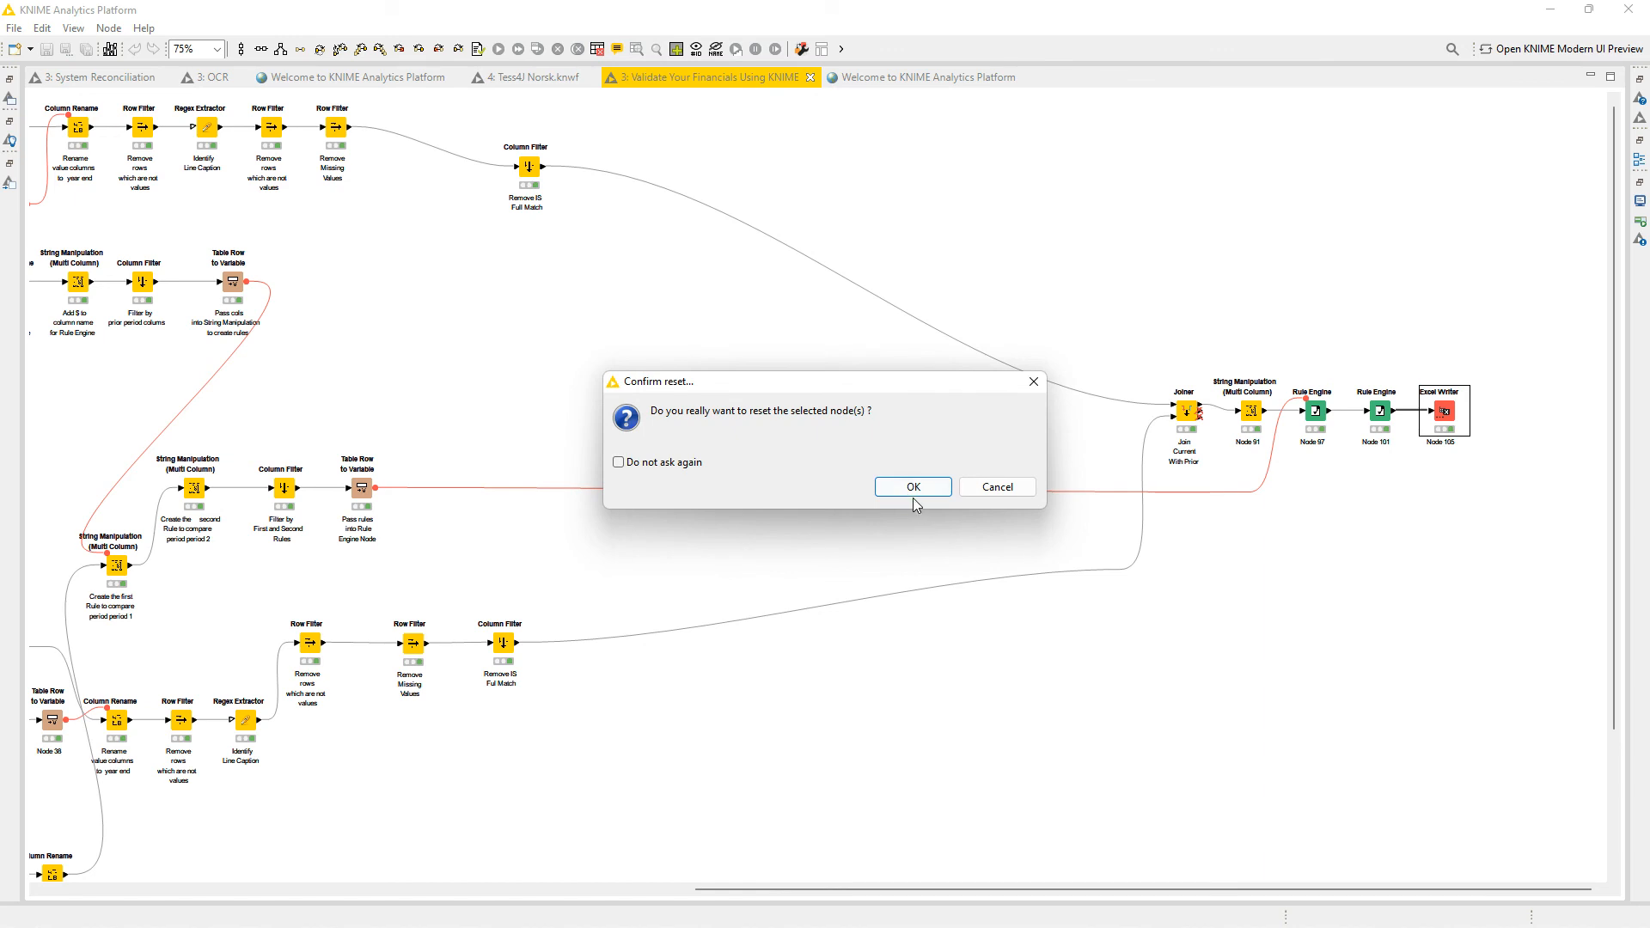
pyautogui.click(907, 496)
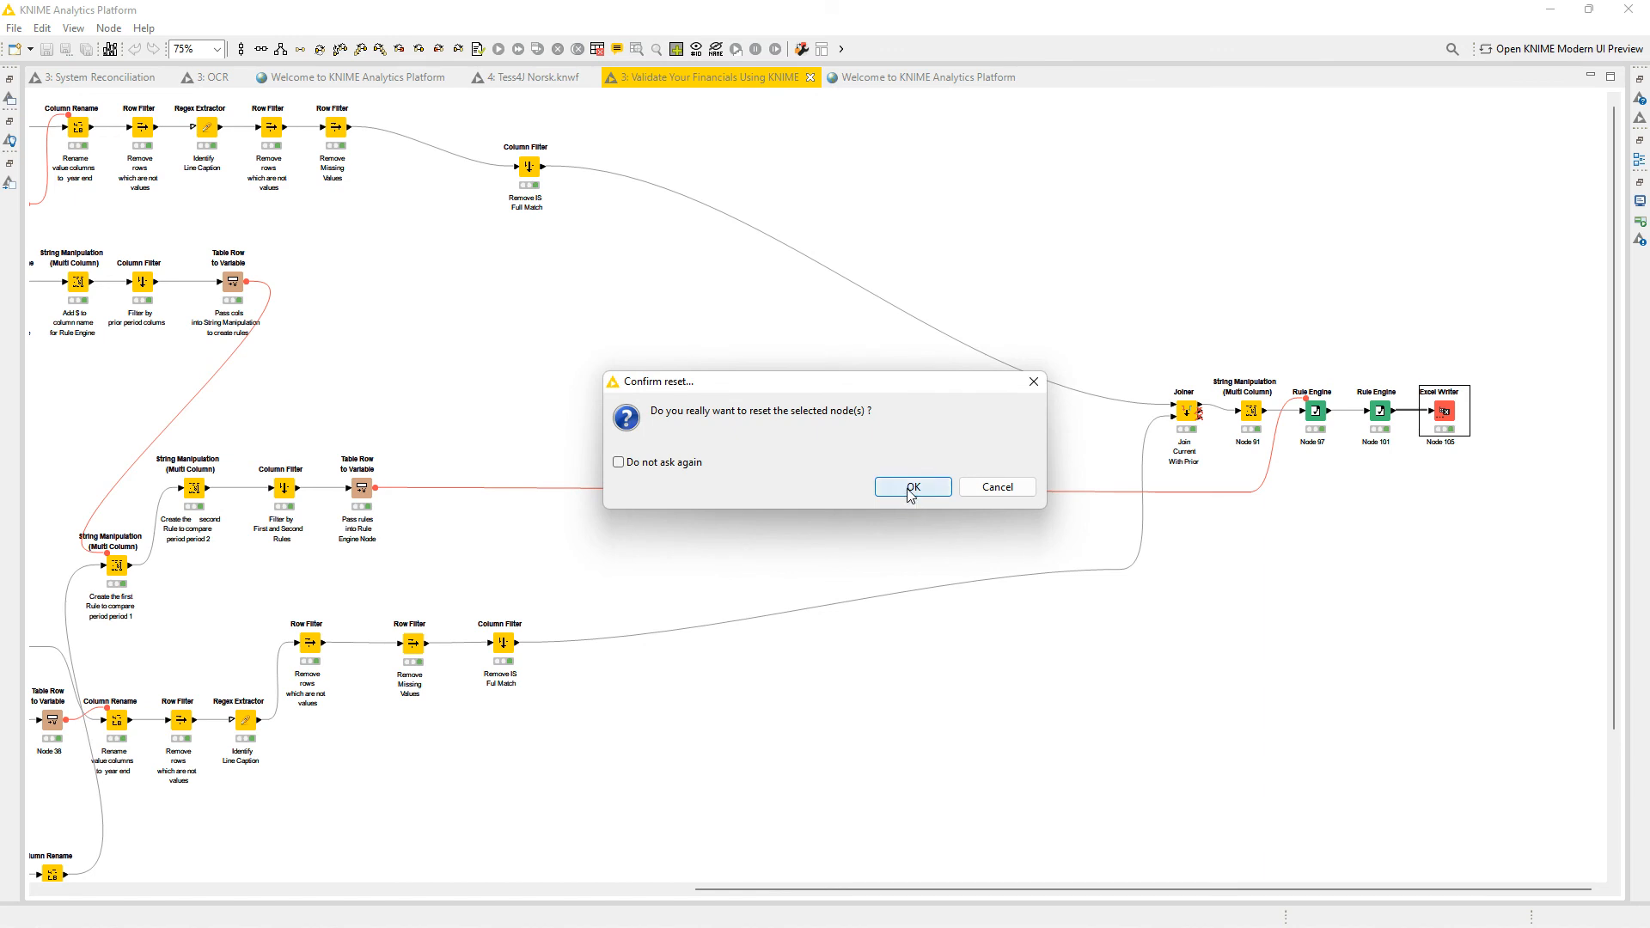
pyautogui.rightClick(1427, 419)
pyautogui.click(1392, 443)
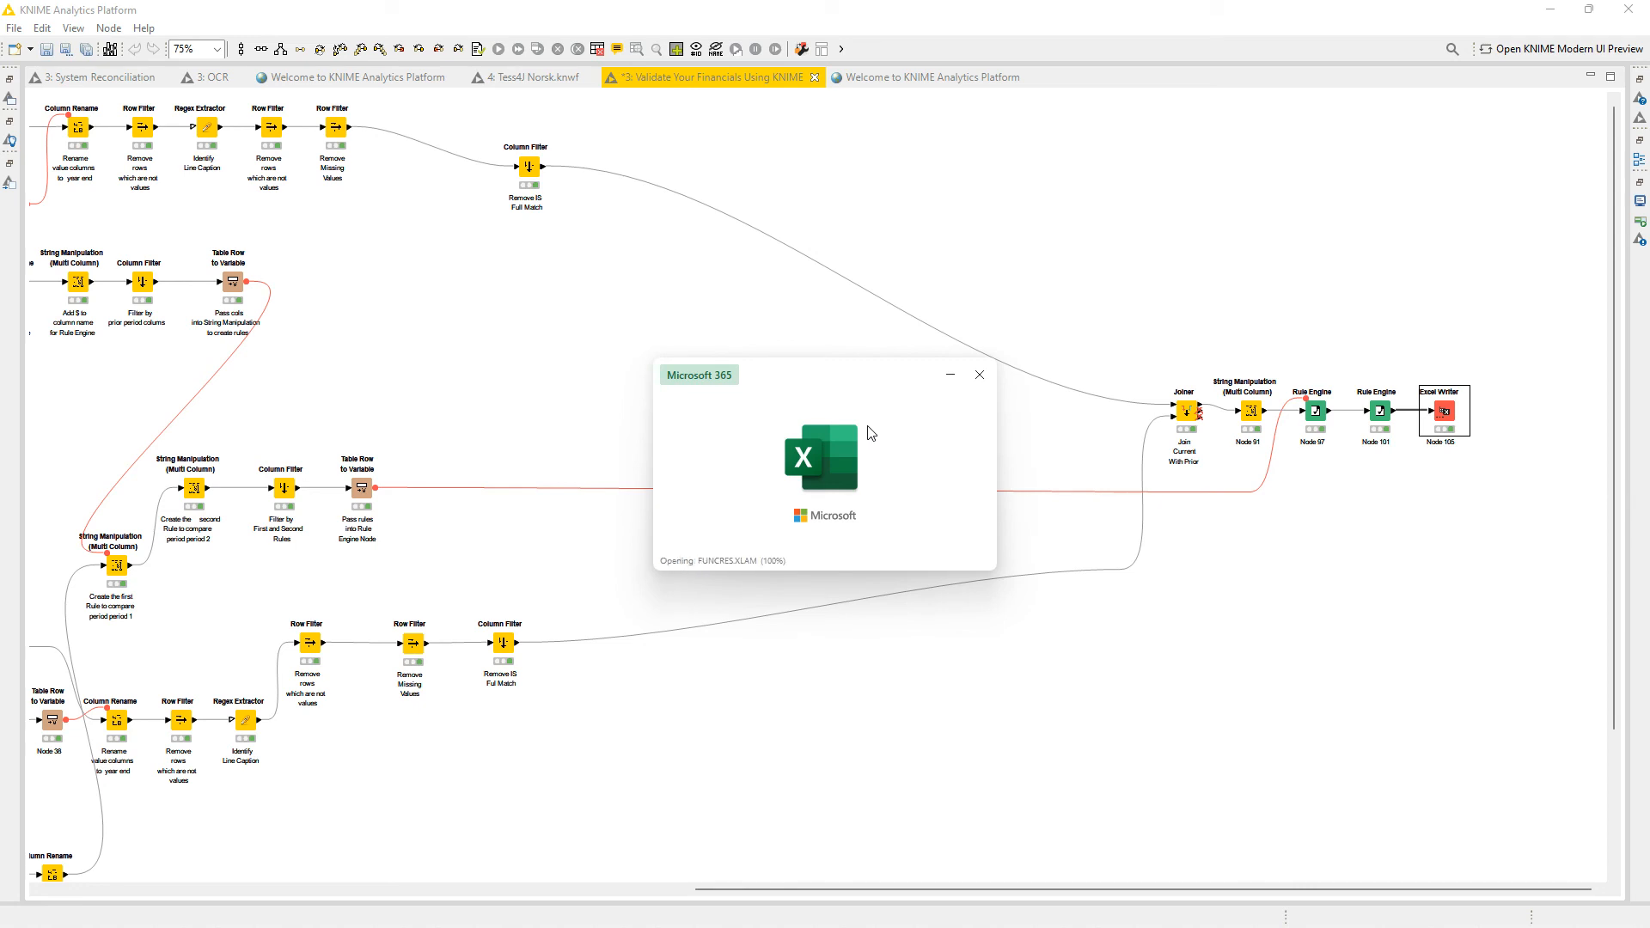
pyautogui.click(888, 533)
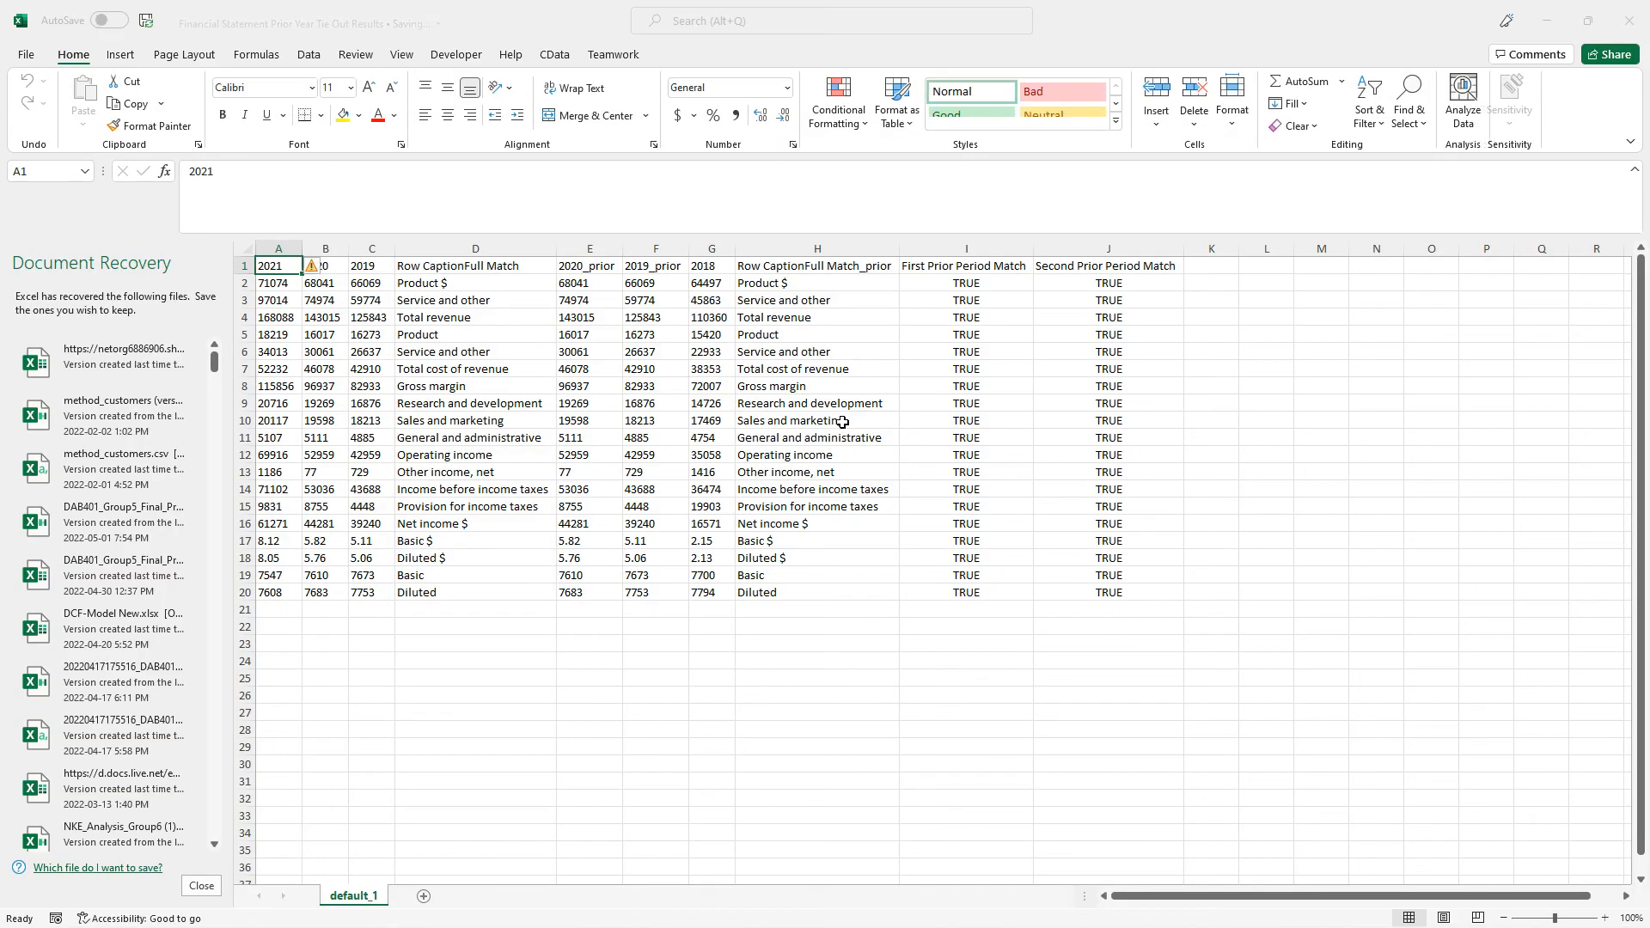
# Examine the first and second prior period match columns in the exported workbook, and close Excel, removing the recovered files.
pyautogui.click(782, 428)
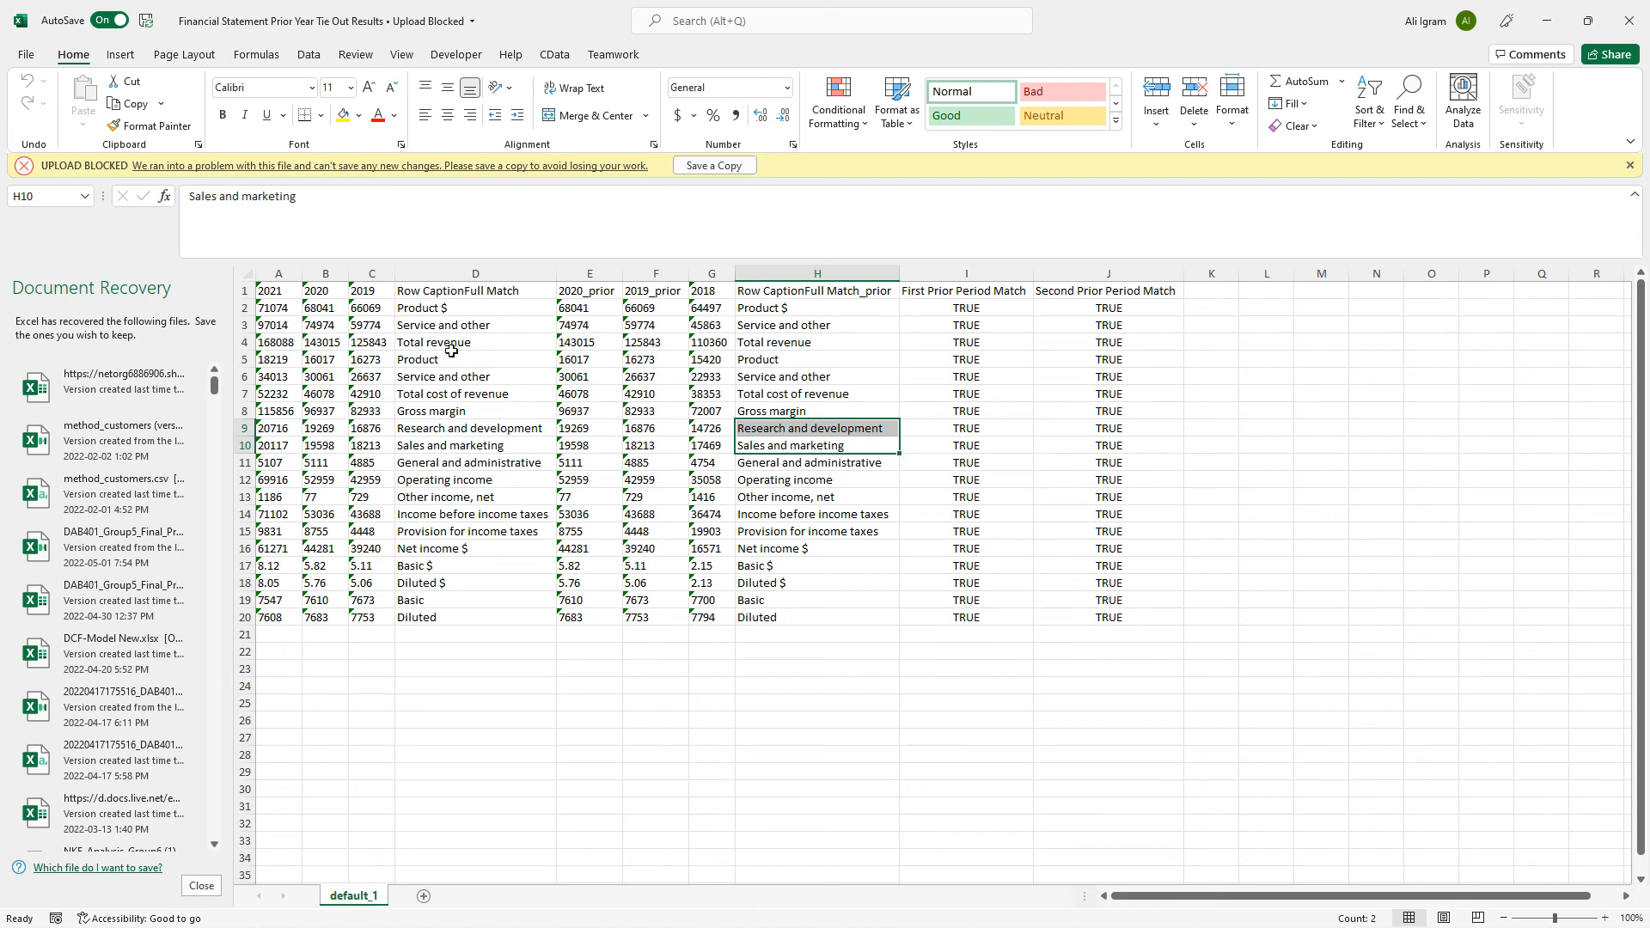
pyautogui.moveTo(966, 308); pyautogui.dragTo(1108, 600)
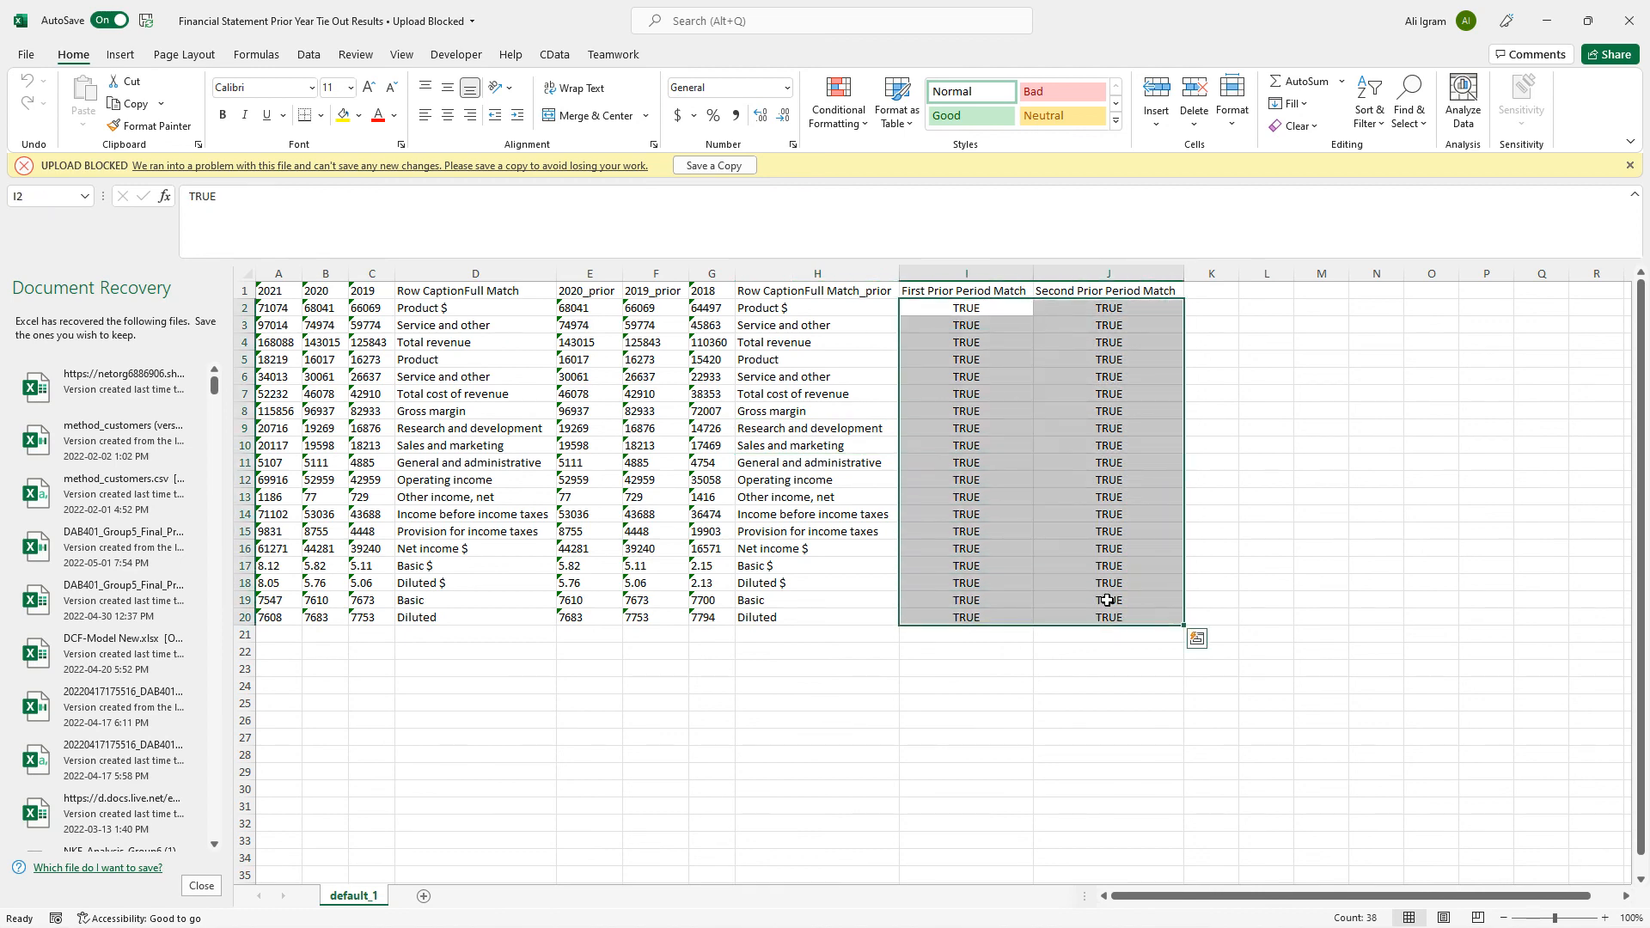
pyautogui.click(1630, 20)
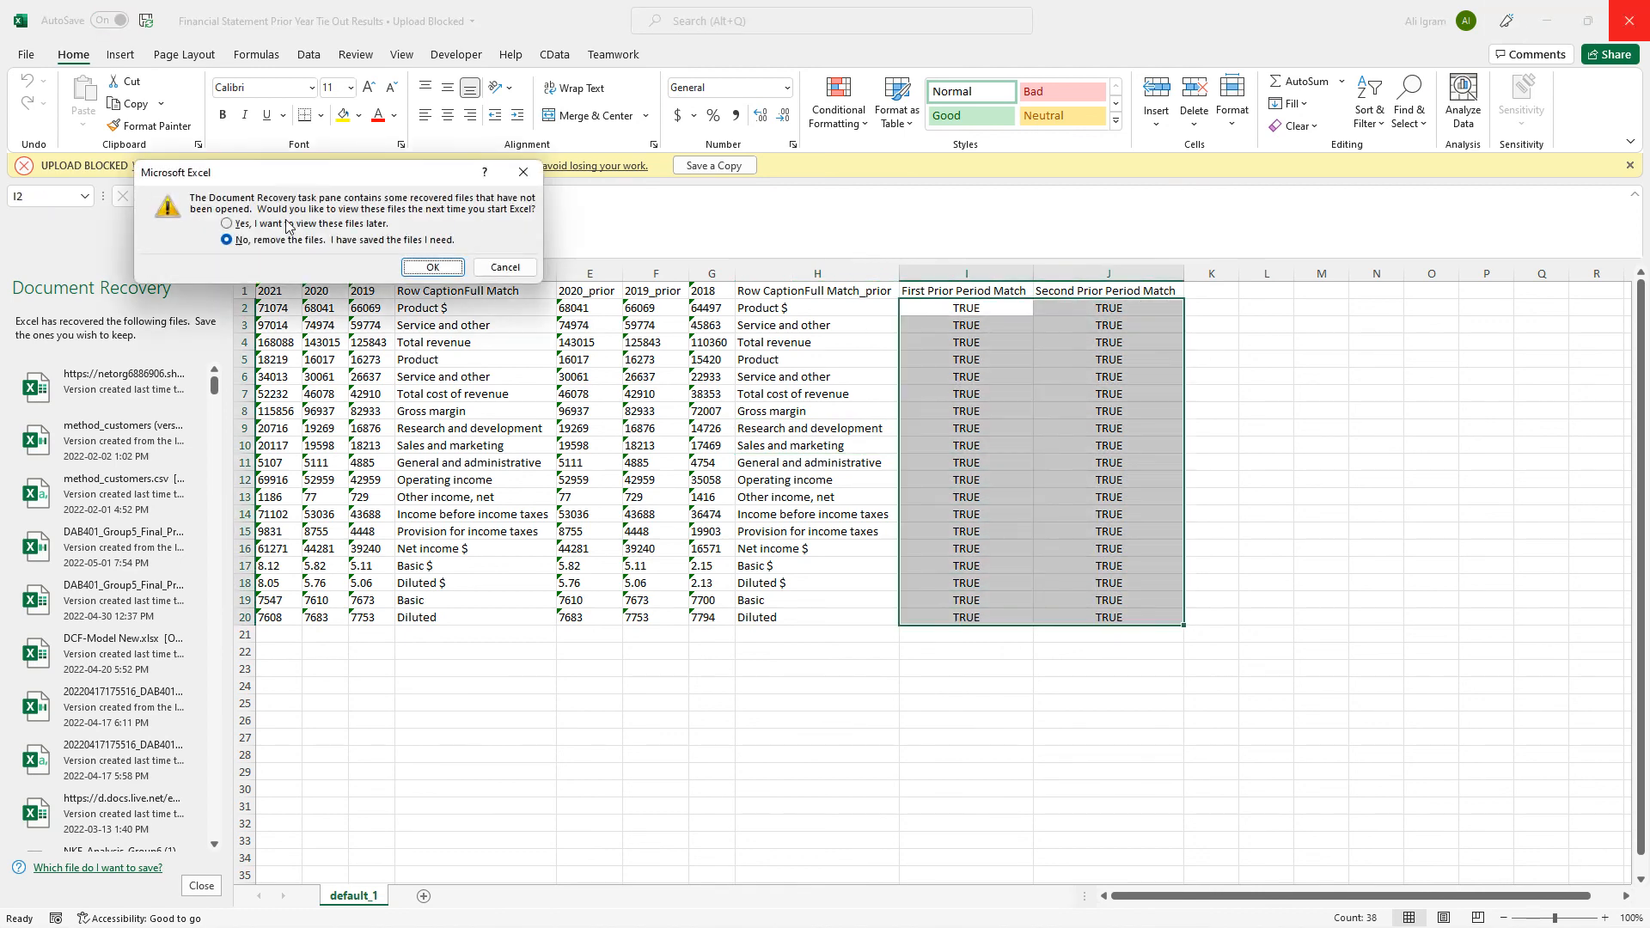
pyautogui.click(433, 267)
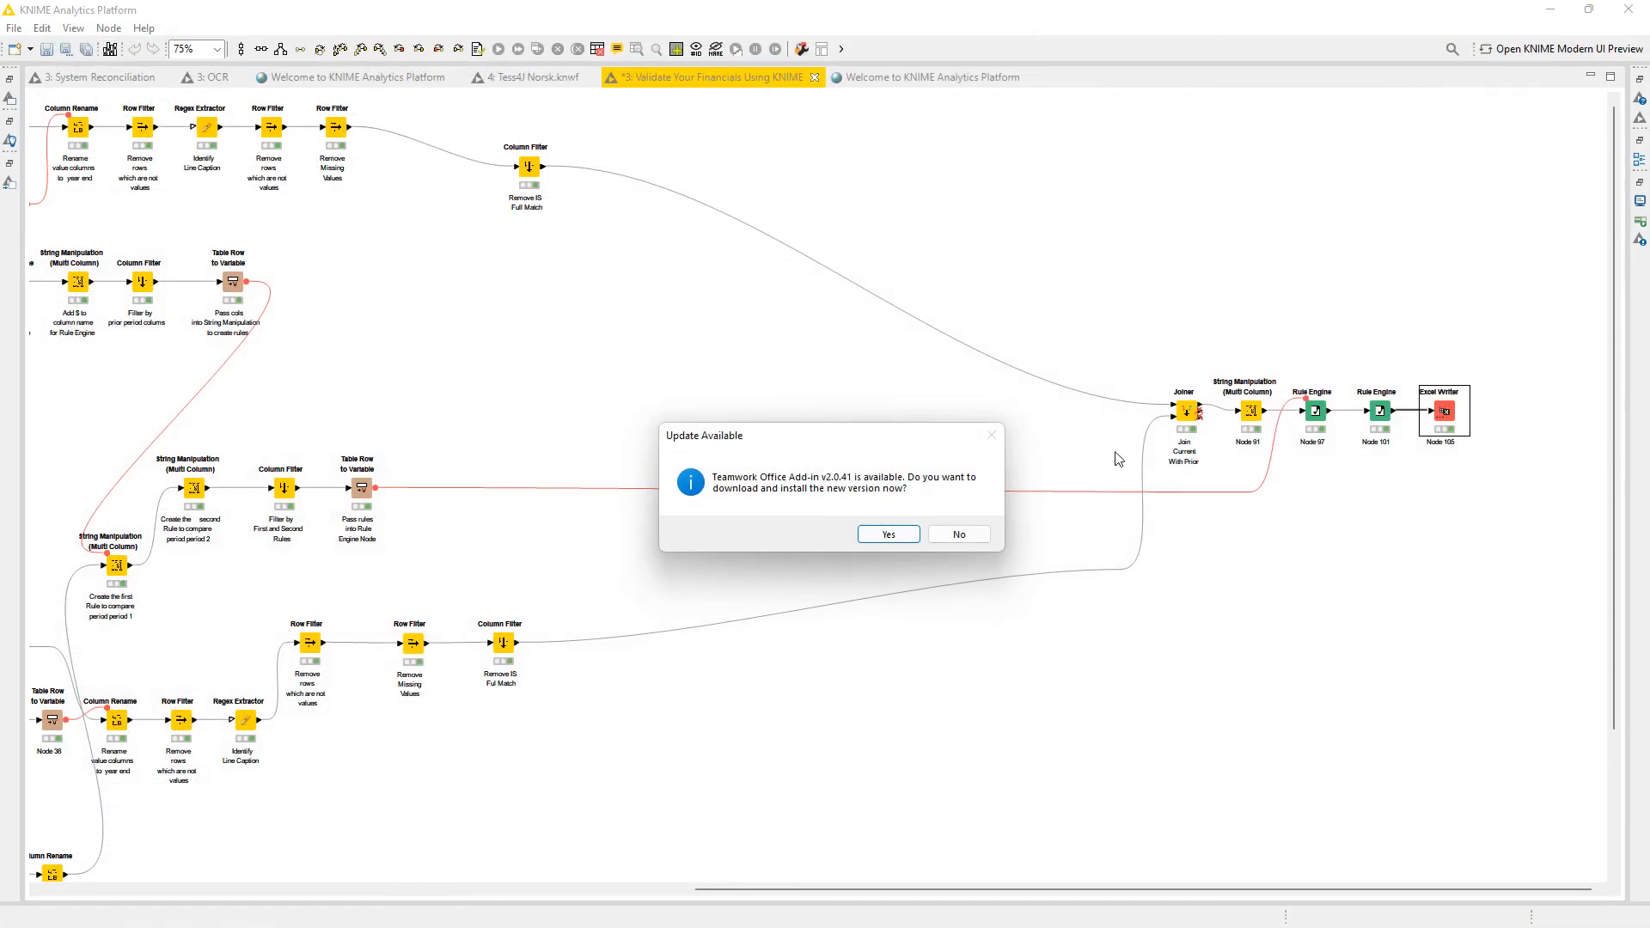
pyautogui.click(991, 436)
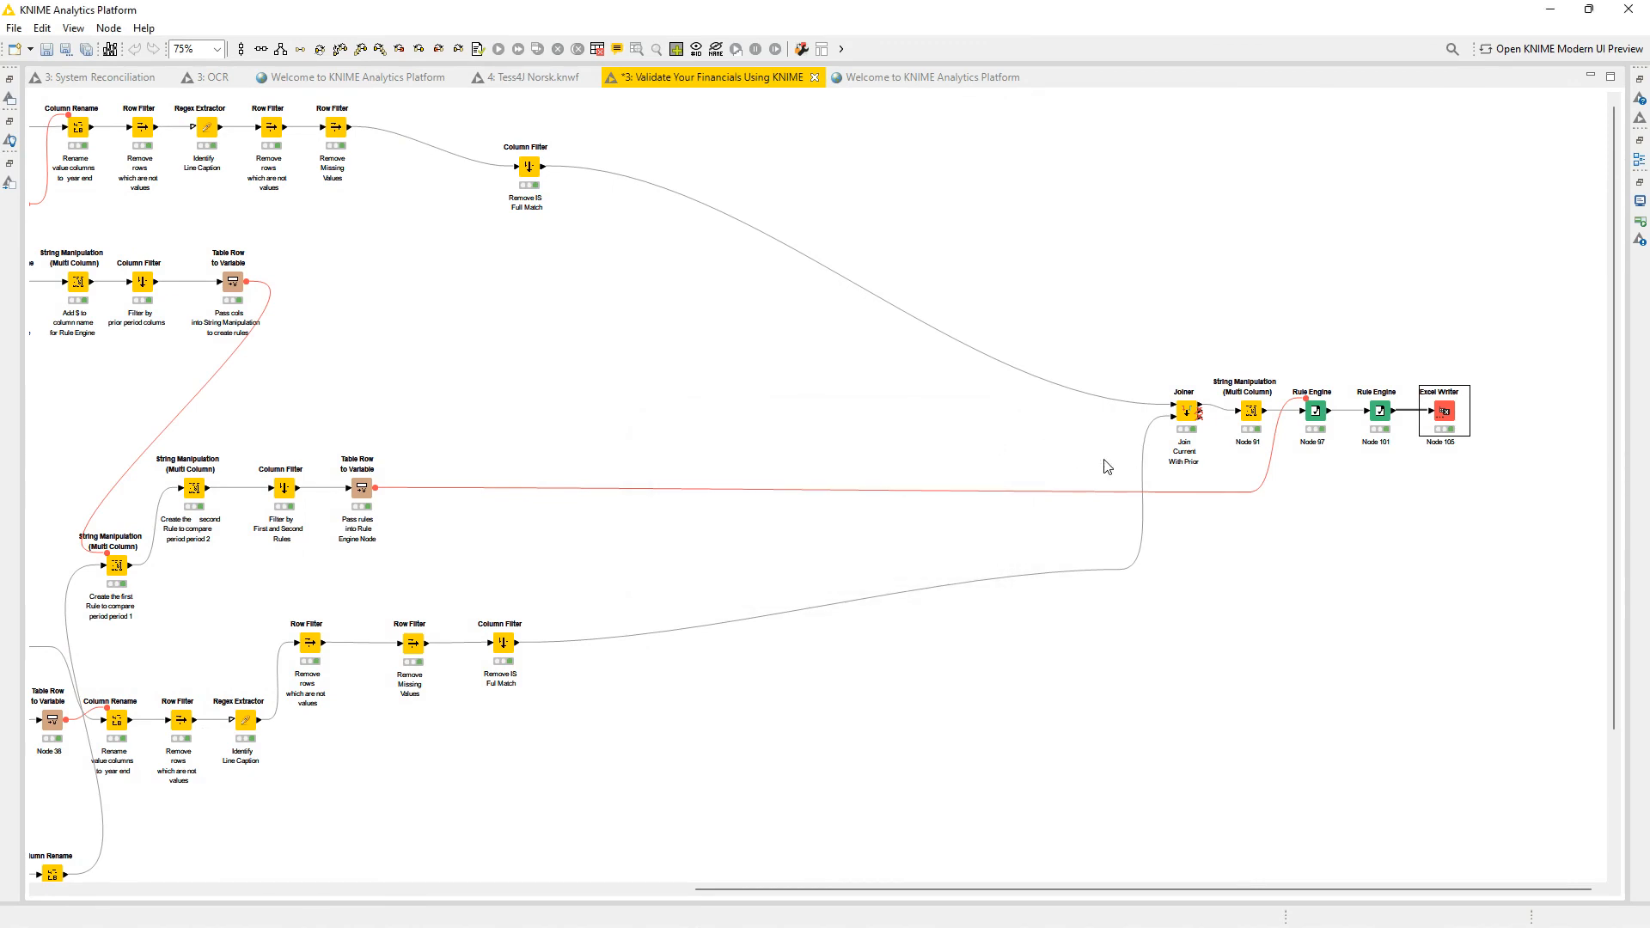
# Reset all nodes in the workflow and execute the whole workflow again.
pyautogui.hotkey('ctrl', 'a')
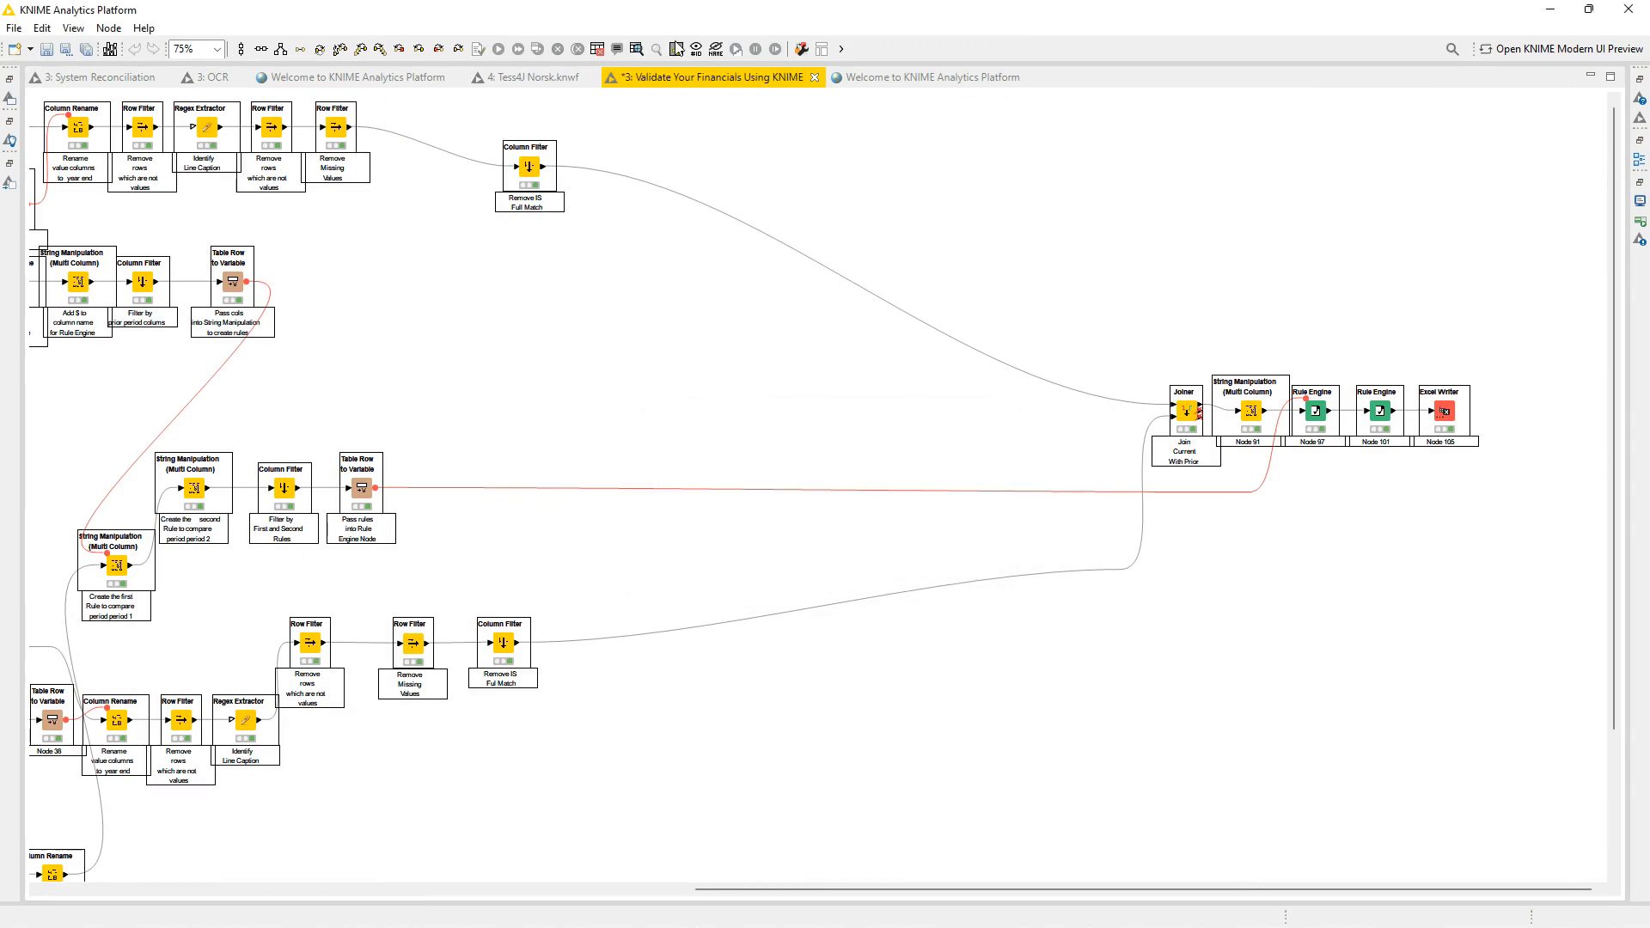
pyautogui.click(599, 50)
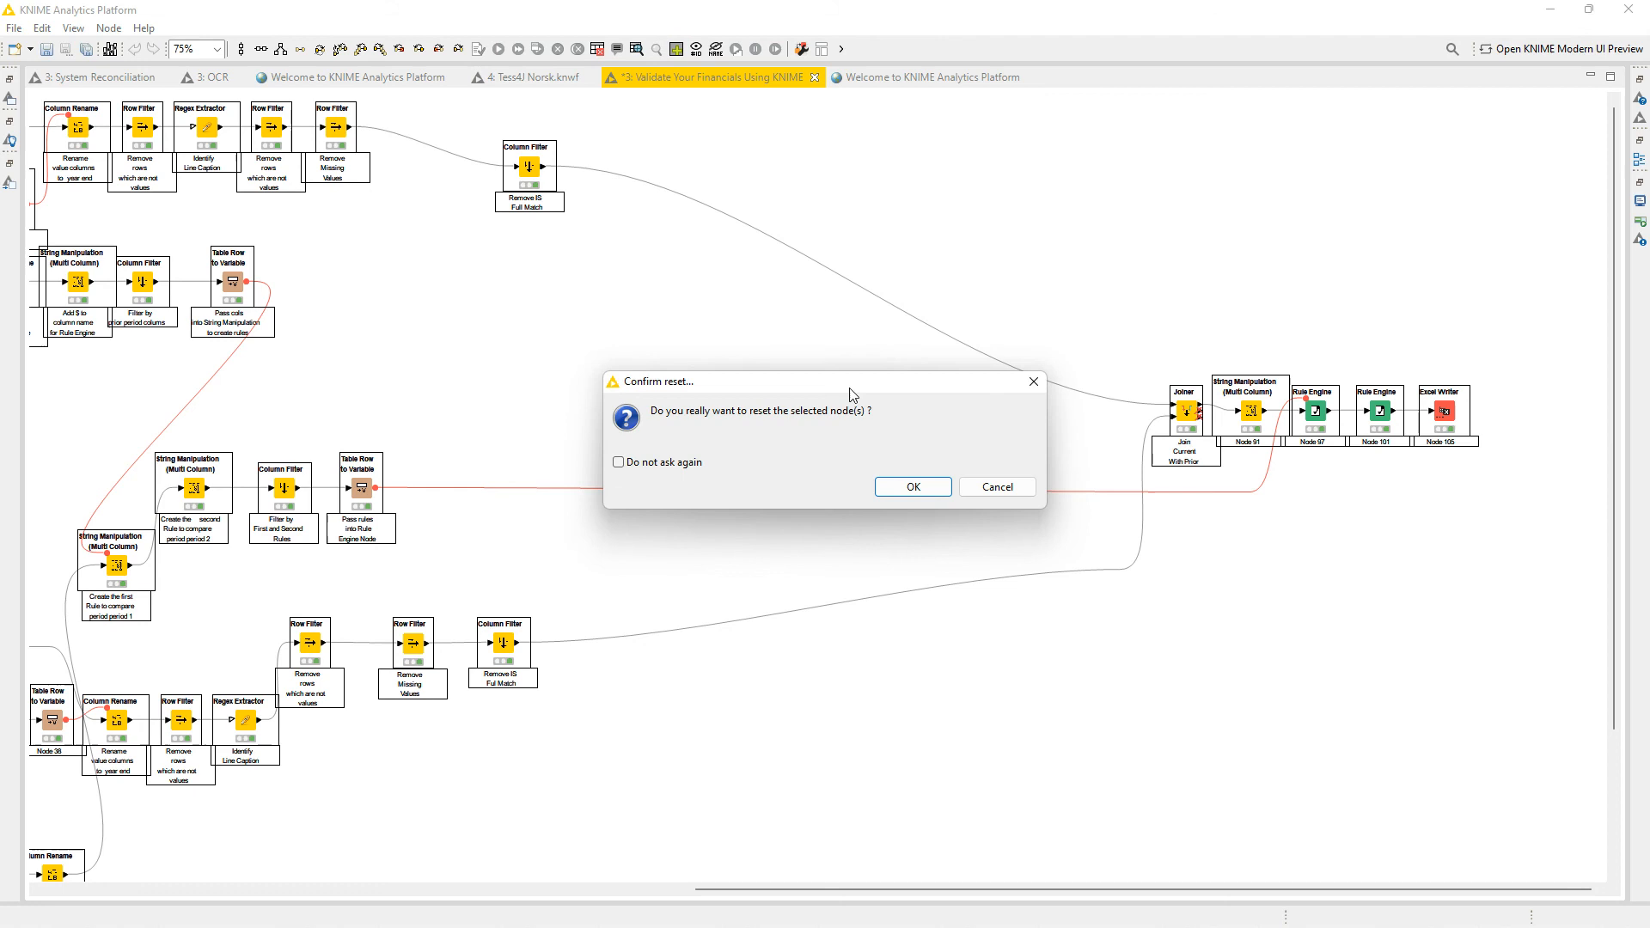
pyautogui.click(913, 488)
pyautogui.click(499, 48)
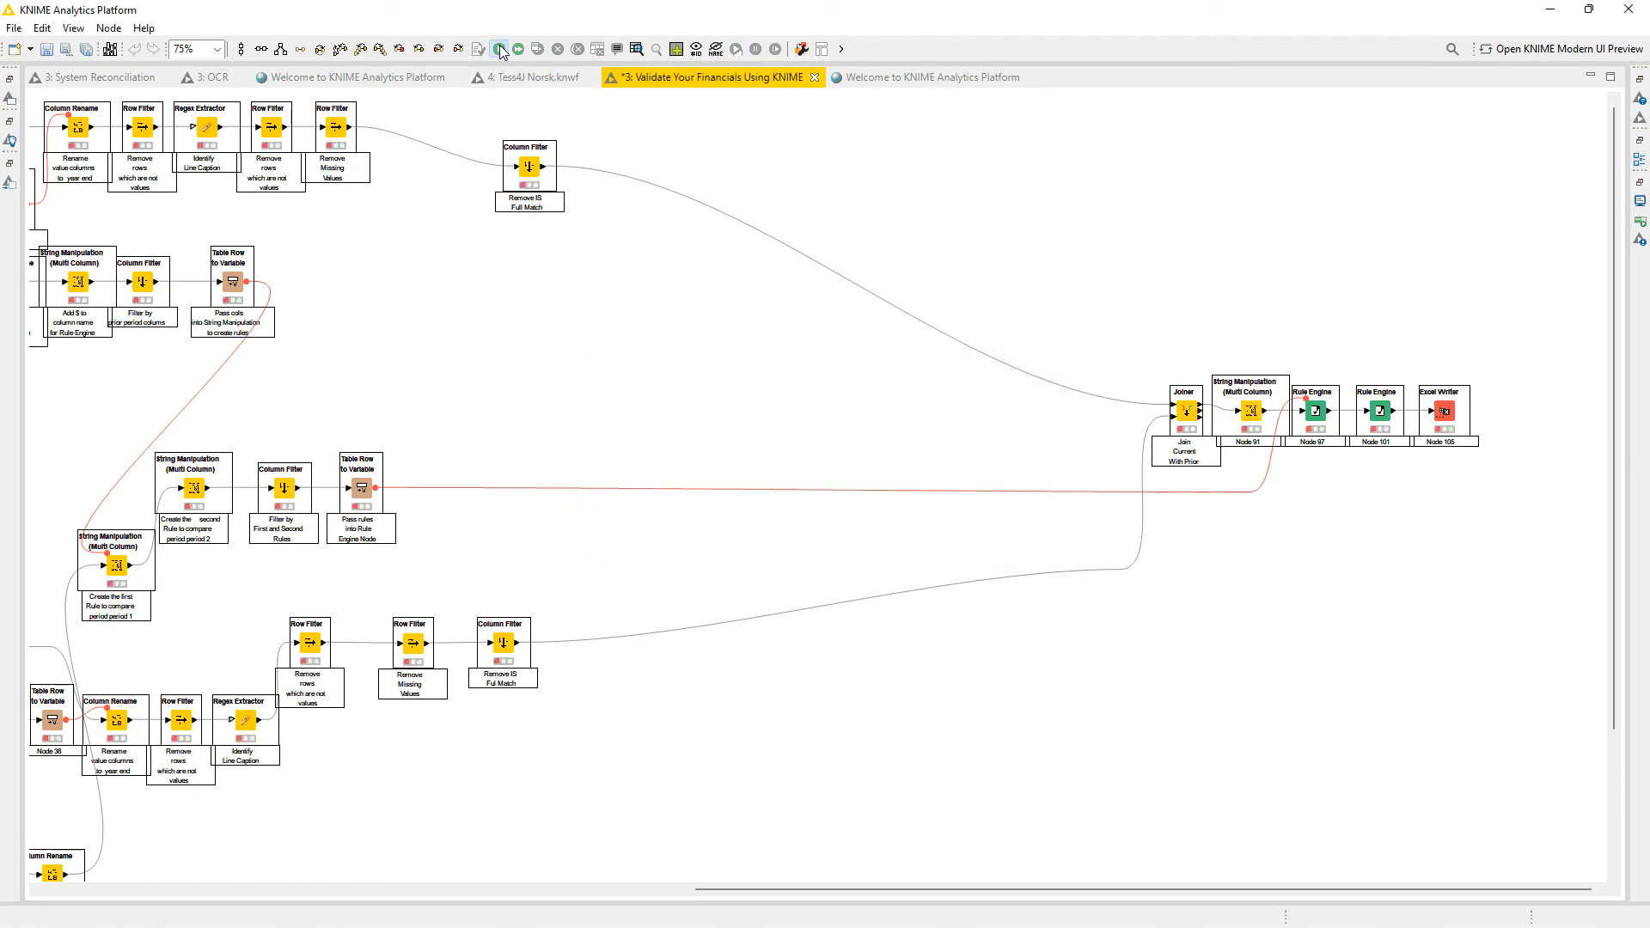
# Decline the add-in update and view the tie-out results in the newly opened Excel workbook.
pyautogui.click(607, 390)
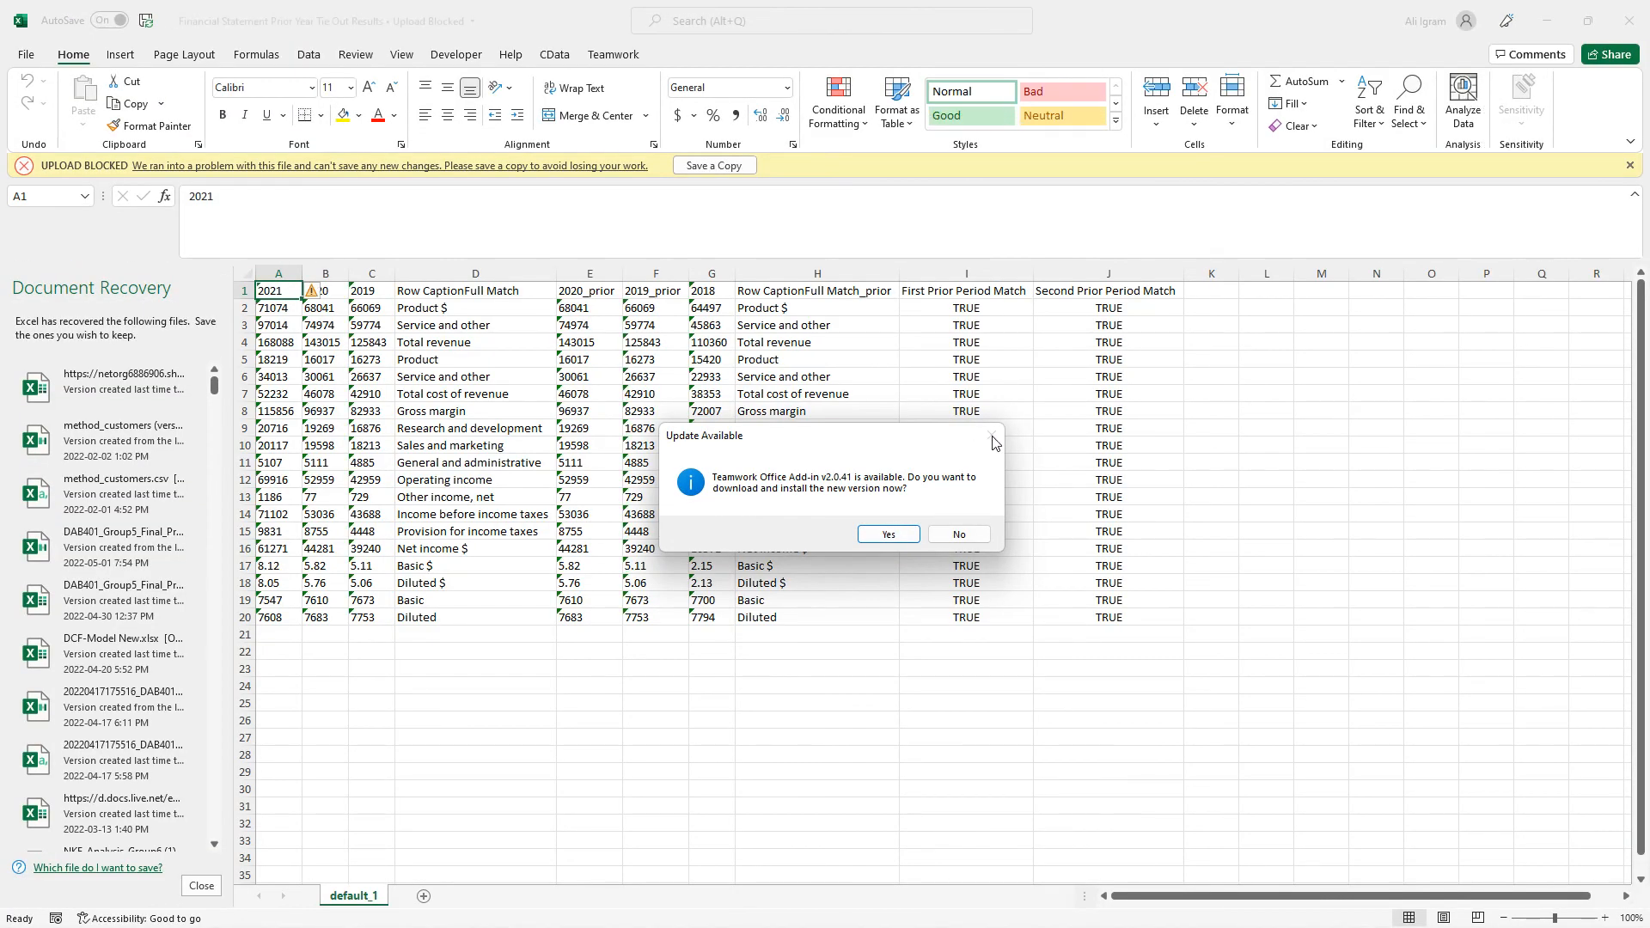
pyautogui.click(959, 534)
pyautogui.click(713, 450)
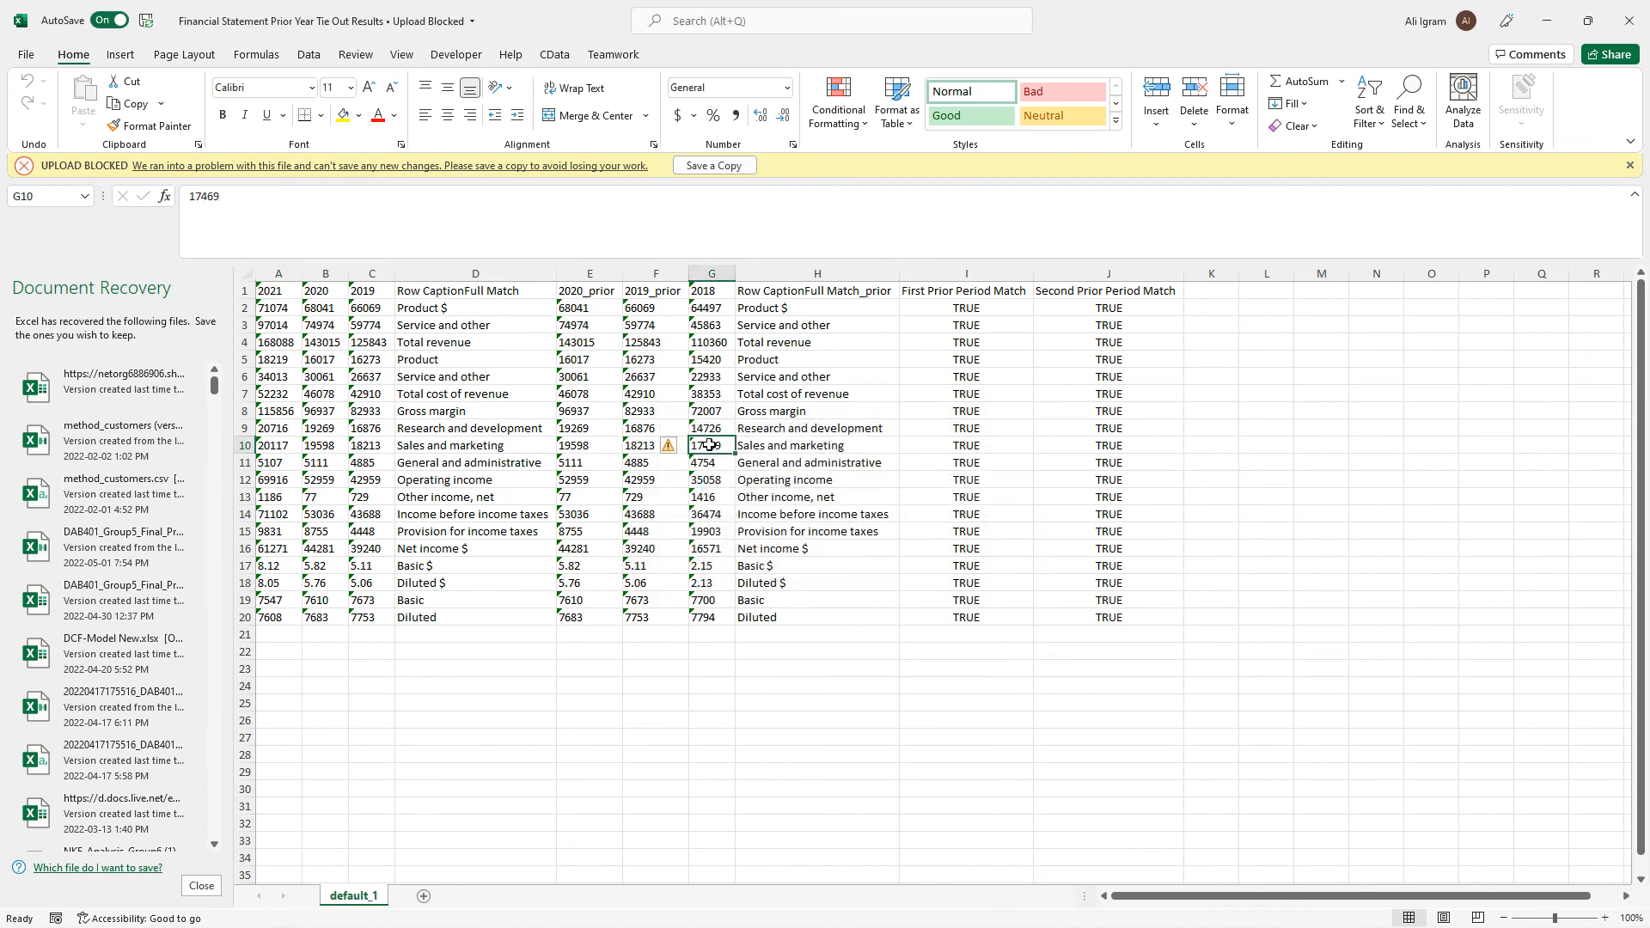